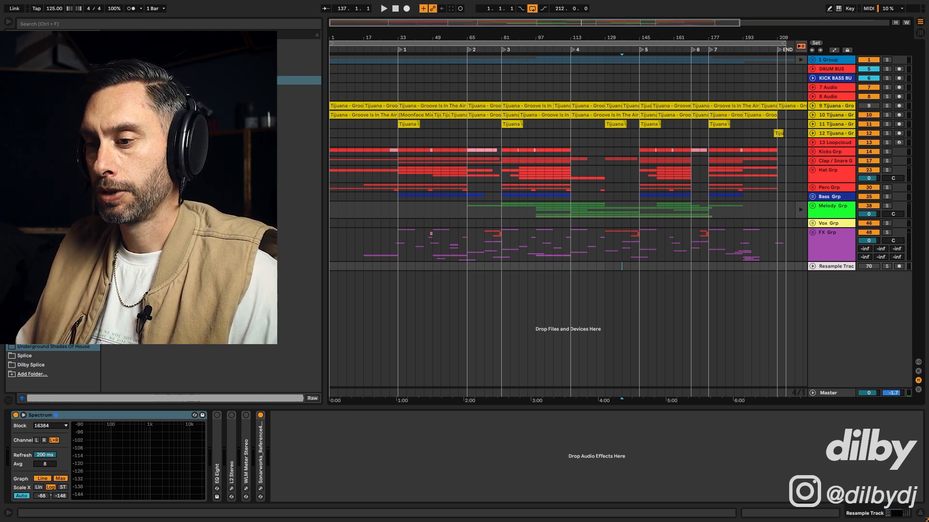
- Give the arrangement more width, play the whole selected arrangement from bar 1 and skip ahead to about bar 17
drag(324, 339, 306, 339)
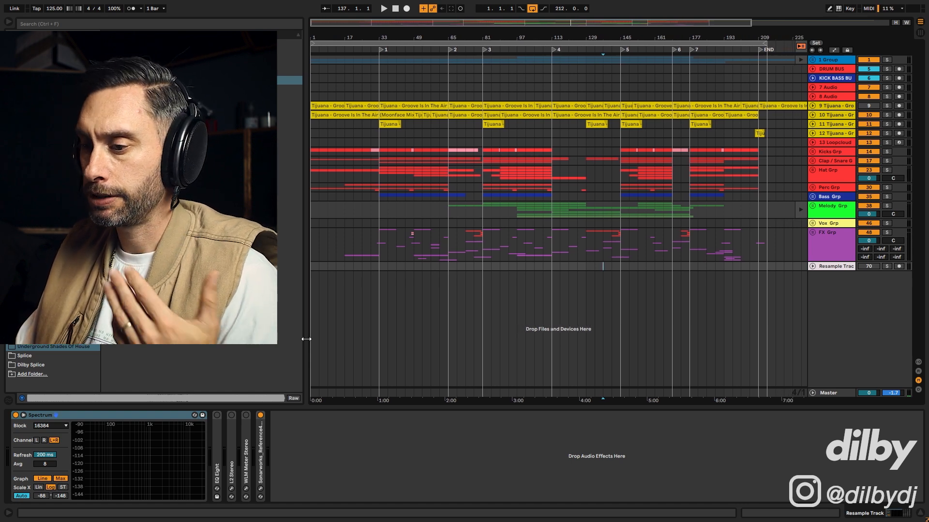
drag(306, 339, 303, 339)
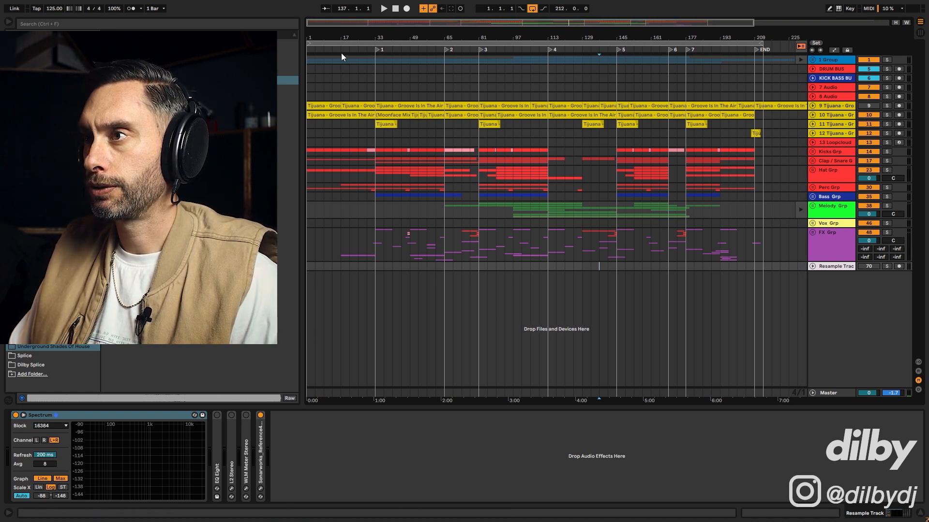
key(ctrl+a)
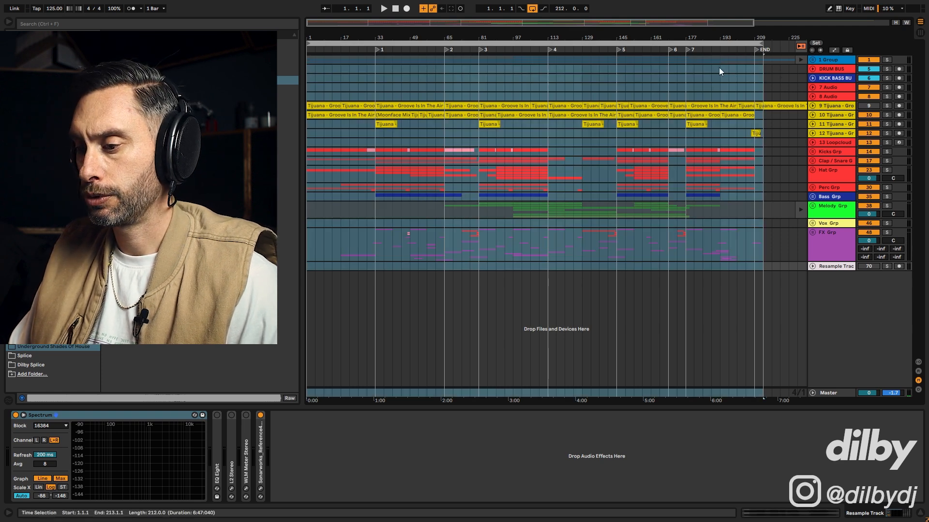
key(space)
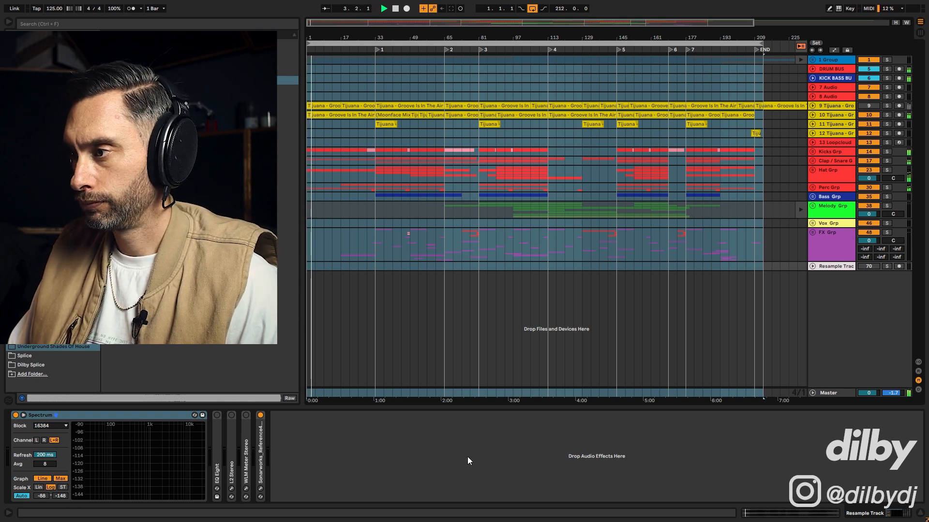
click(342, 49)
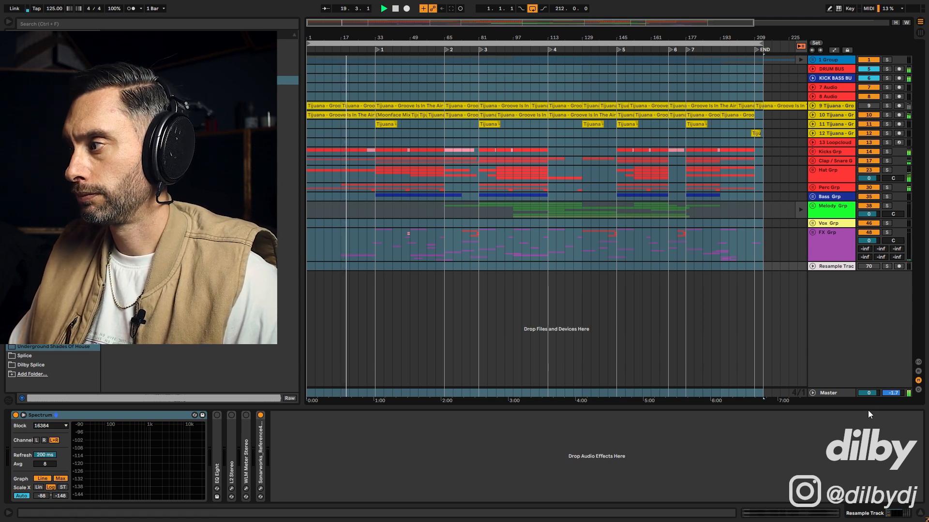
- Dip the master track volume during playback to -26.1 dB and again to -24.0 dB, restoring it to 0 dB each time
drag(869, 393, 869, 462)
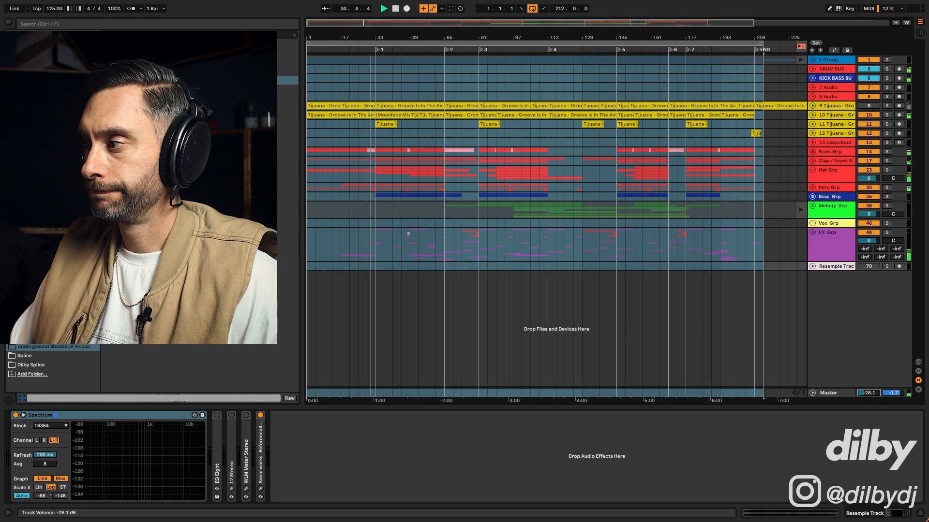
click(866, 393)
key(Delete)
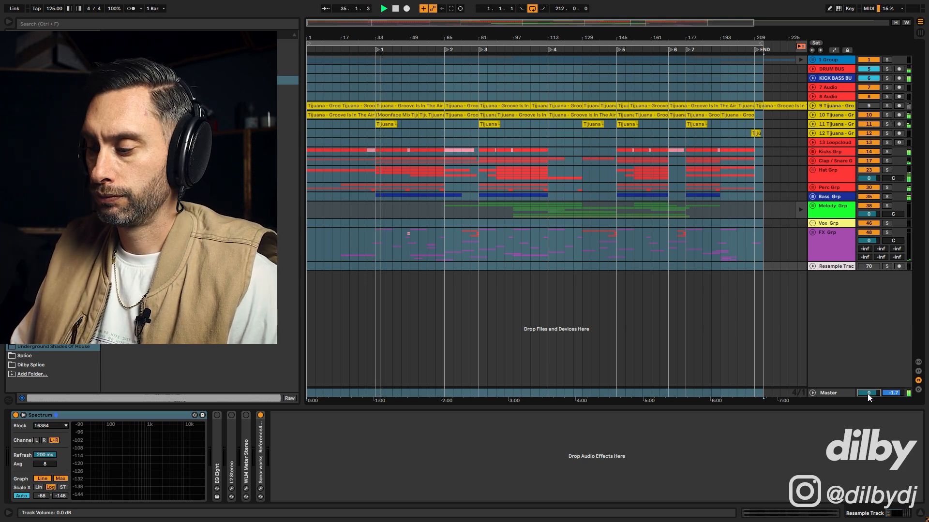
drag(869, 398, 869, 427)
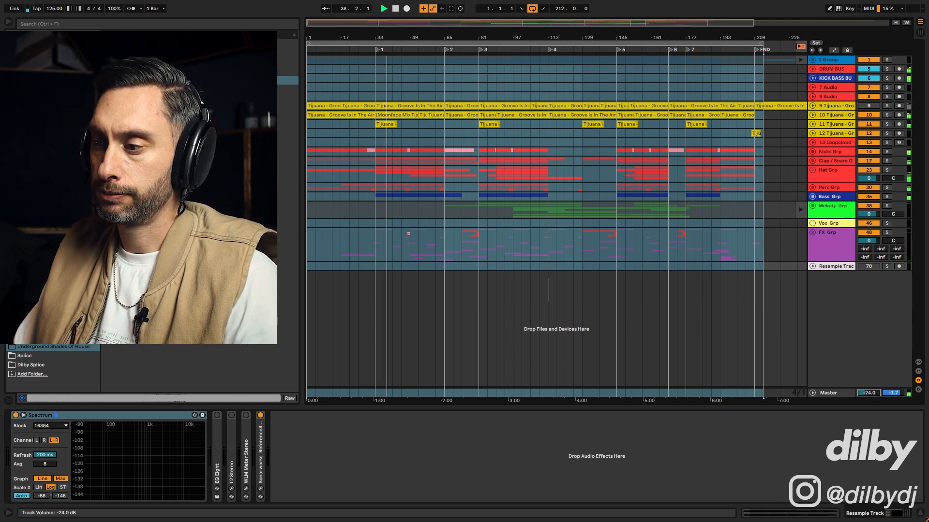
double_click(868, 394)
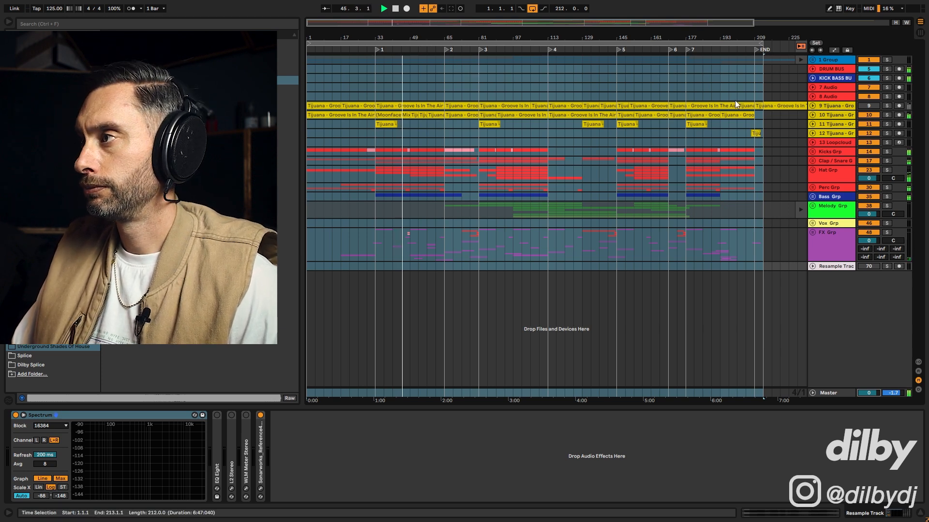
- Unfold the 10 Tijuana track to show its waveform and effects chain
click(822, 114)
click(813, 115)
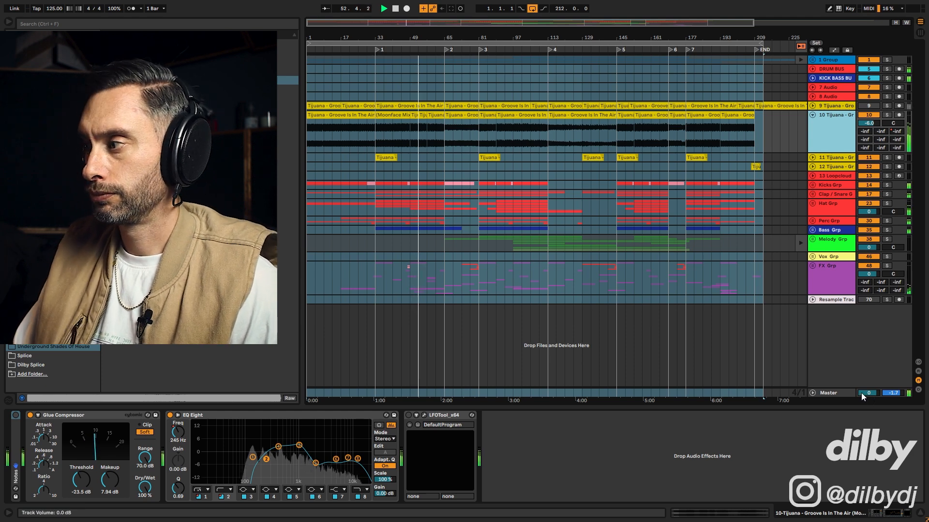
- Dip the master track volume to -24.4 dB, restore it to 0 dB, and repeat the dip and reset once more
drag(866, 391, 866, 416)
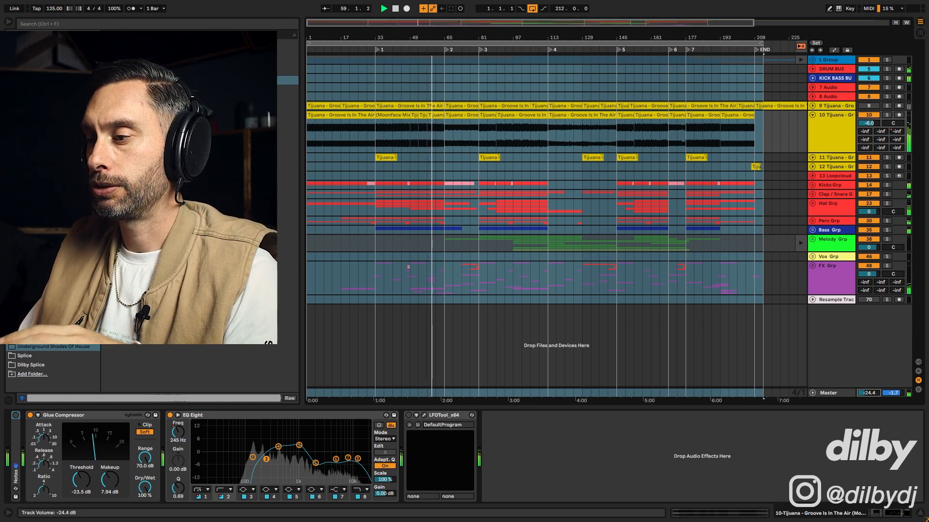
double_click(865, 393)
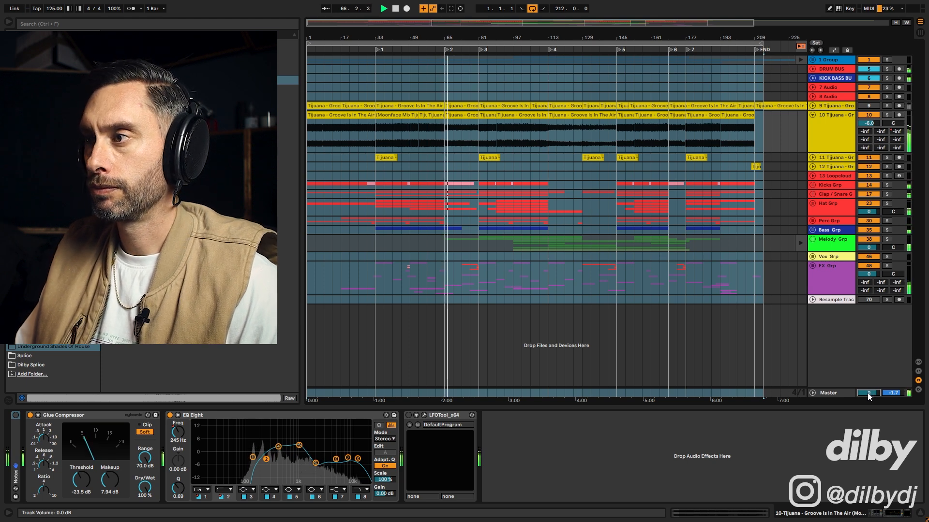
drag(868, 396, 868, 421)
double_click(867, 393)
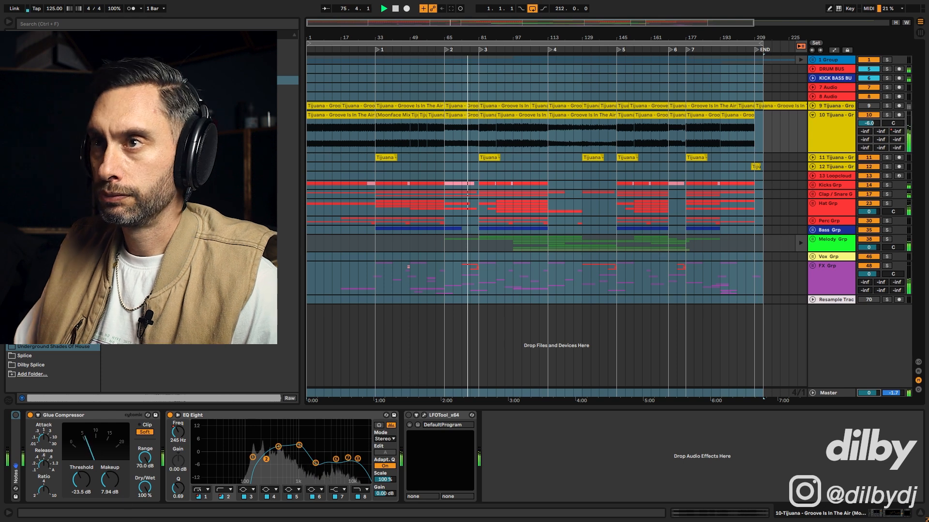
- With the browser filtered by "tij", add the Dropbox folder to the browser's places and move it directly below Underground Shades Of House
click(68, 24)
text(tij)
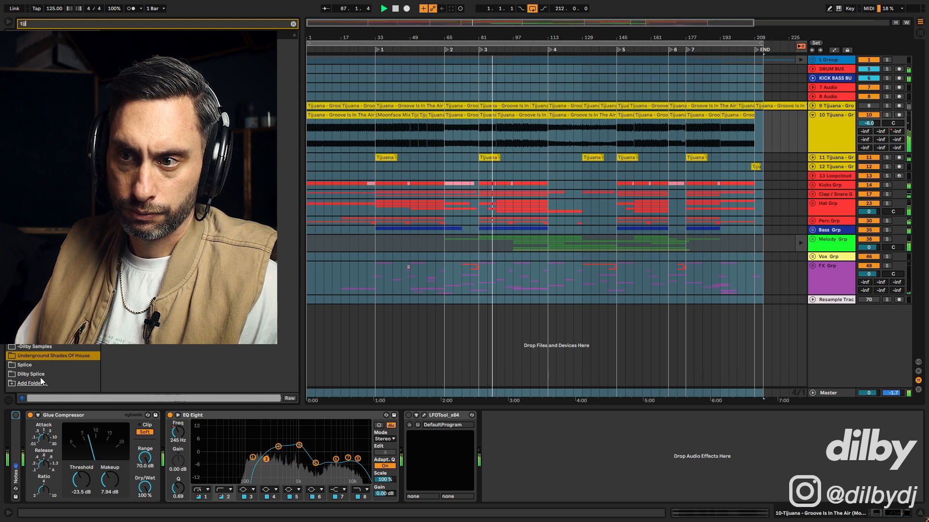
click(13, 386)
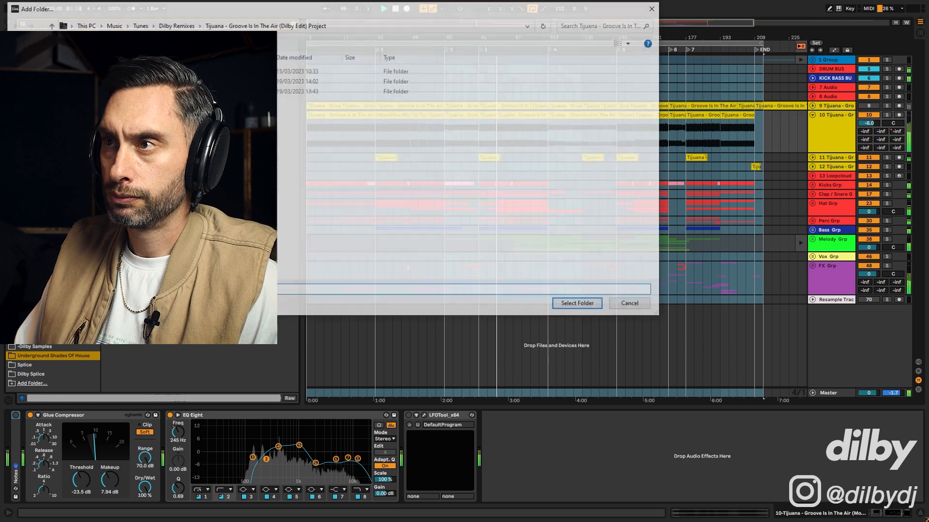
drag(196, 6, 191, 69)
key(Escape)
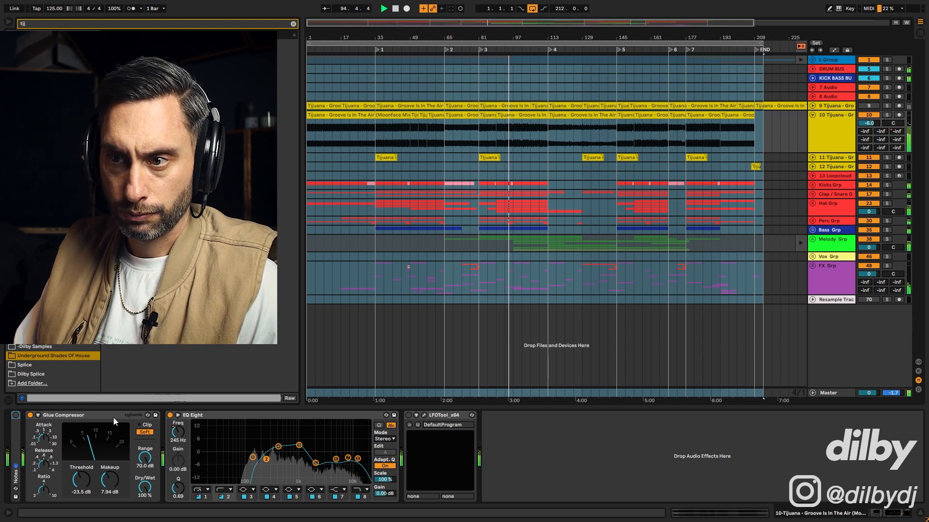
scroll(37, 379, down, 1)
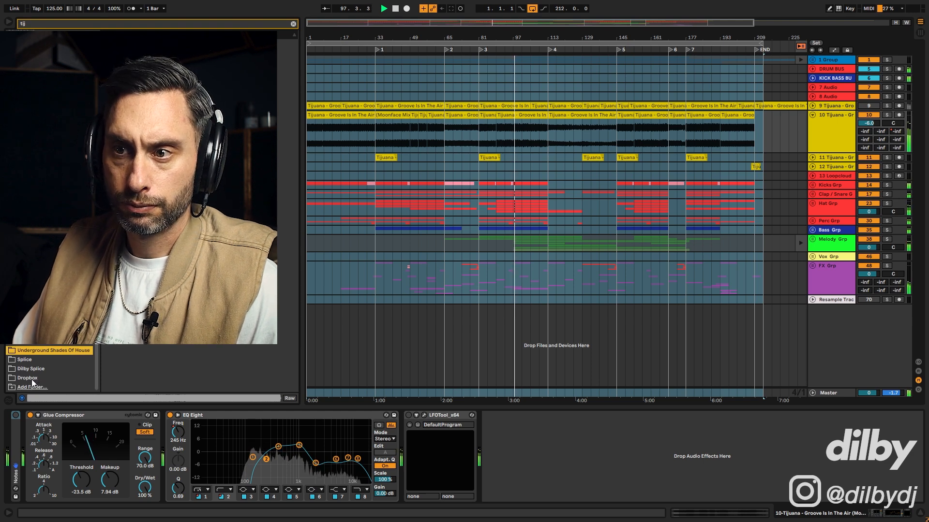
drag(31, 379, 41, 352)
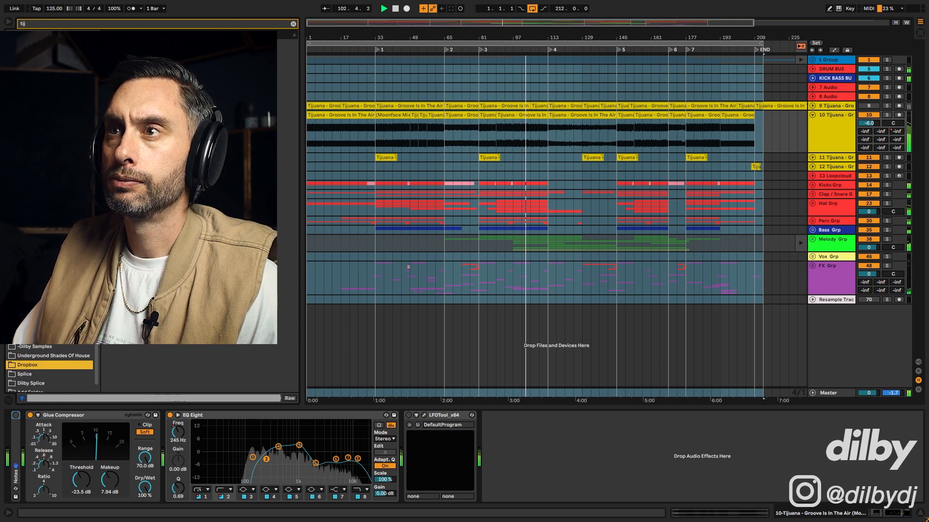
- Place the Tijuana - Groove Is In The Air (Dilby Edit) audio file from the Dropbox folder at bar 1 of the Resample track
key(Right)
key(Down)
key(Down)
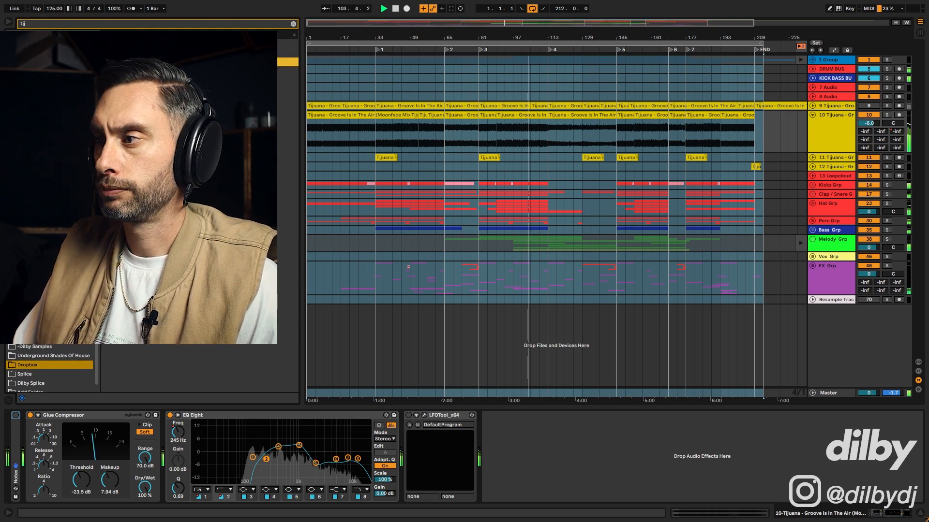
drag(145, 62, 344, 303)
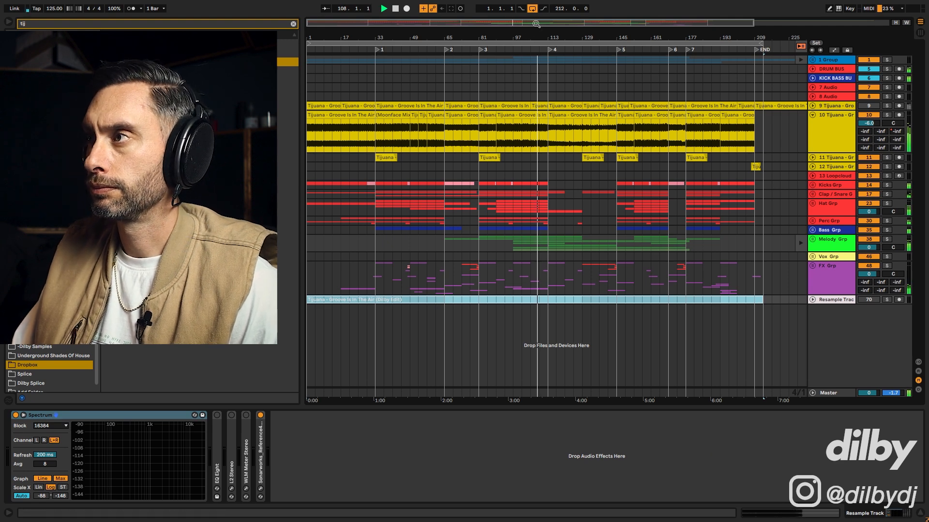
- Unfold the Melody Grp to show its individual instrument tracks
drag(537, 23, 536, 18)
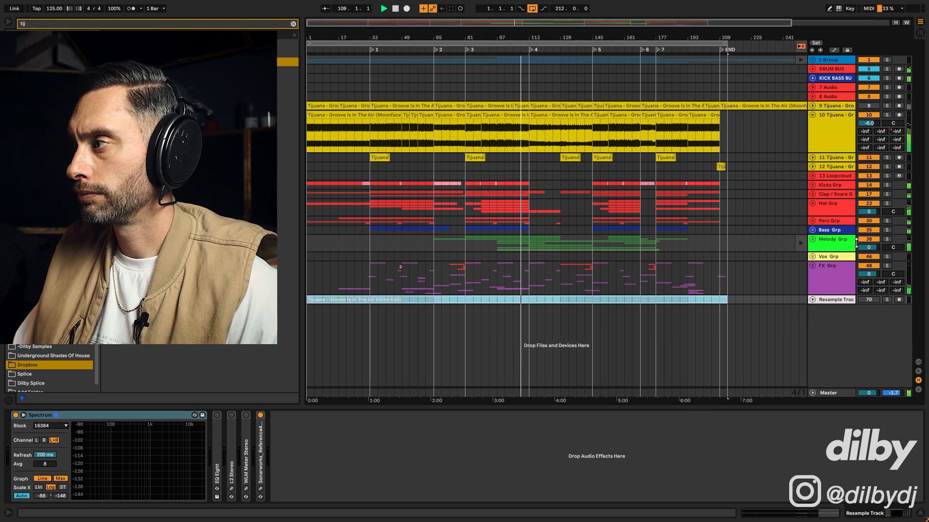
click(822, 238)
click(811, 240)
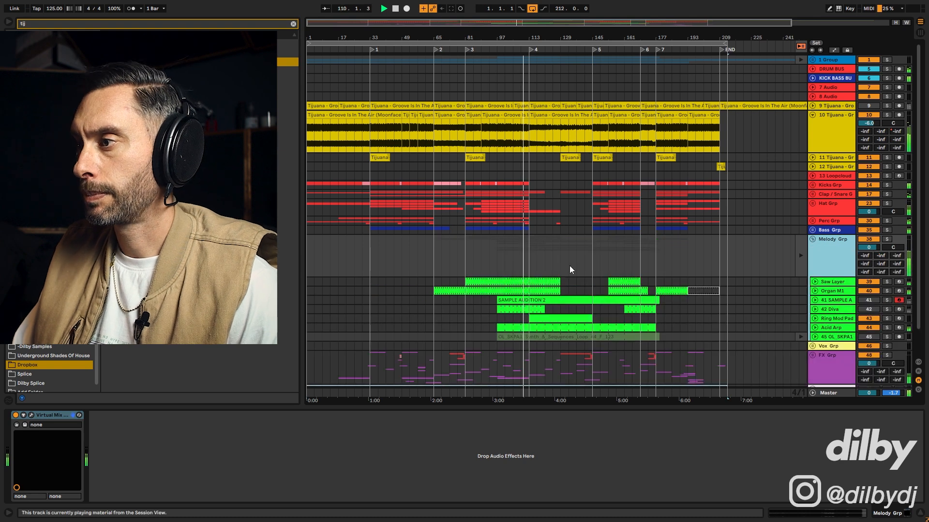
- Examine the Diva synth patch used on the Acid Arp track while the song plays, and close its plug-in window
click(570, 328)
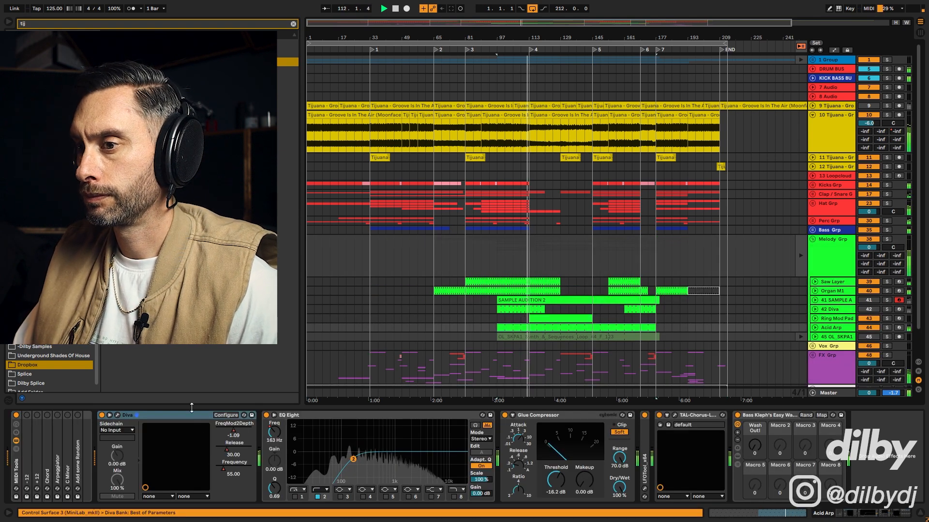
click(117, 415)
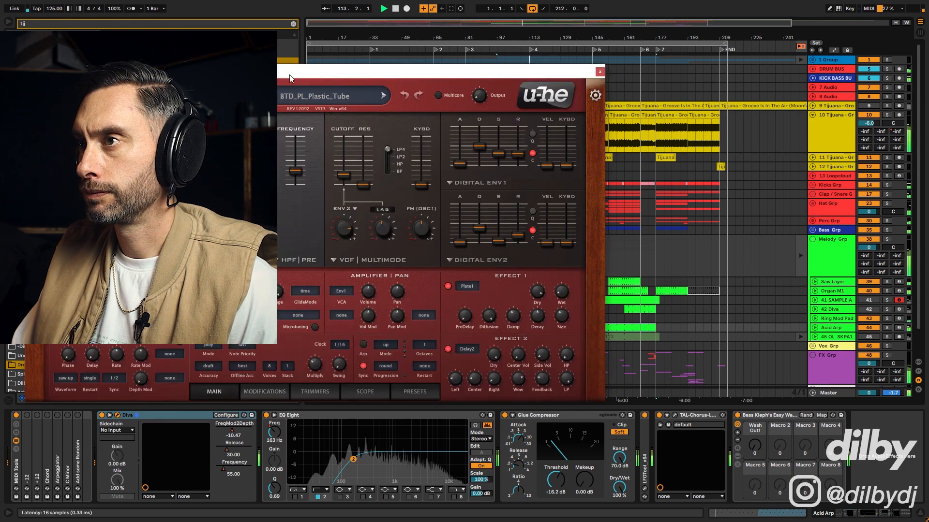
drag(513, 58, 522, 58)
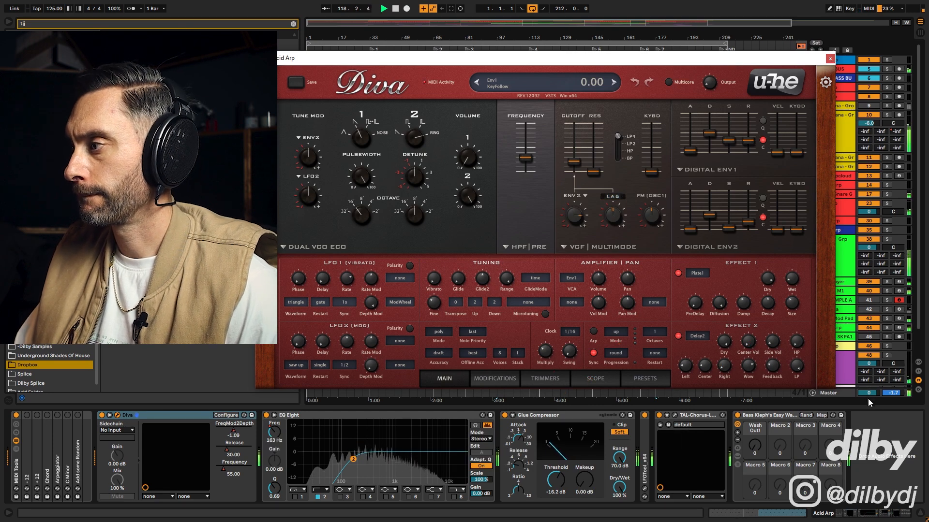
drag(868, 393, 868, 411)
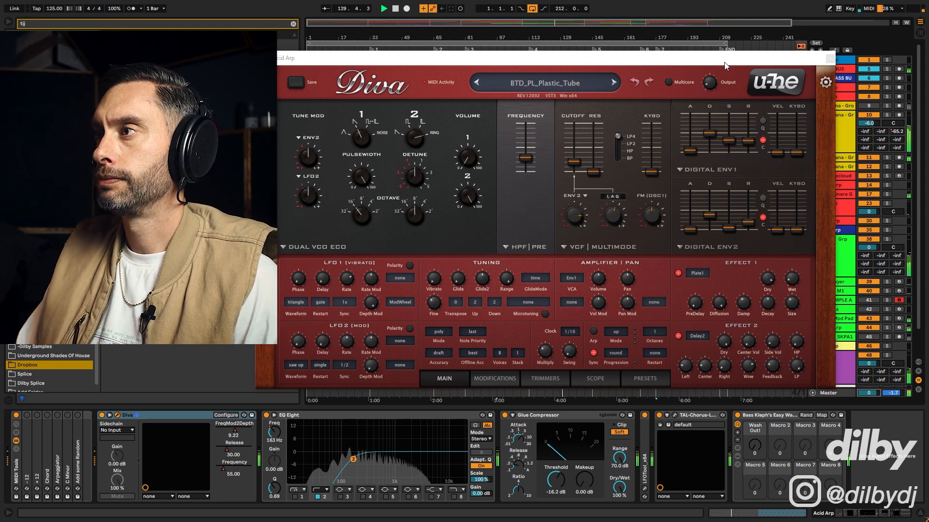
click(830, 58)
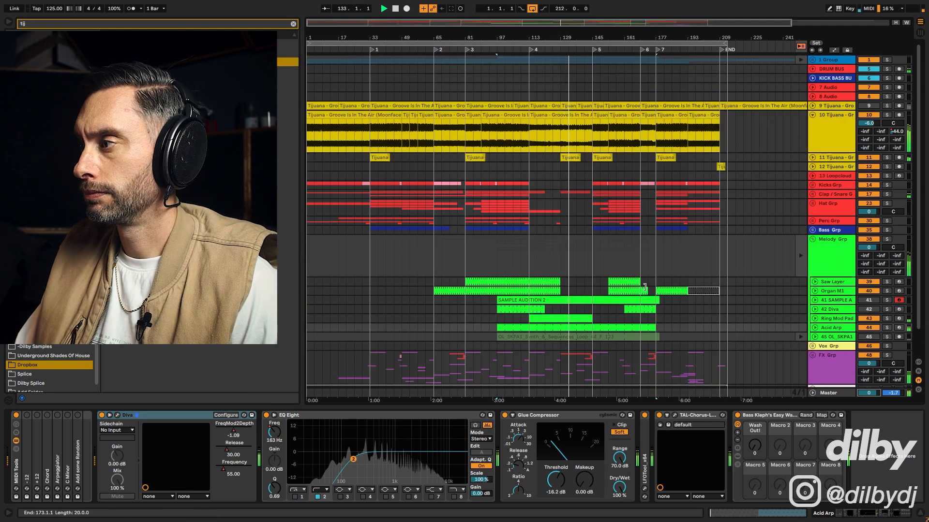
- Open the Diva synth on the Ring Mod Pad track, examine its patch settings, and close the plug-in window
scroll(677, 289, down, 1)
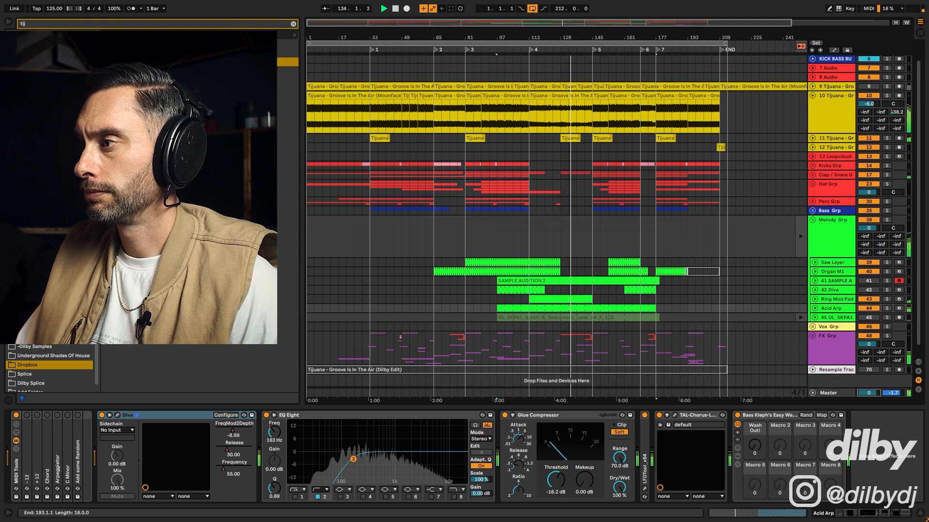
click(839, 300)
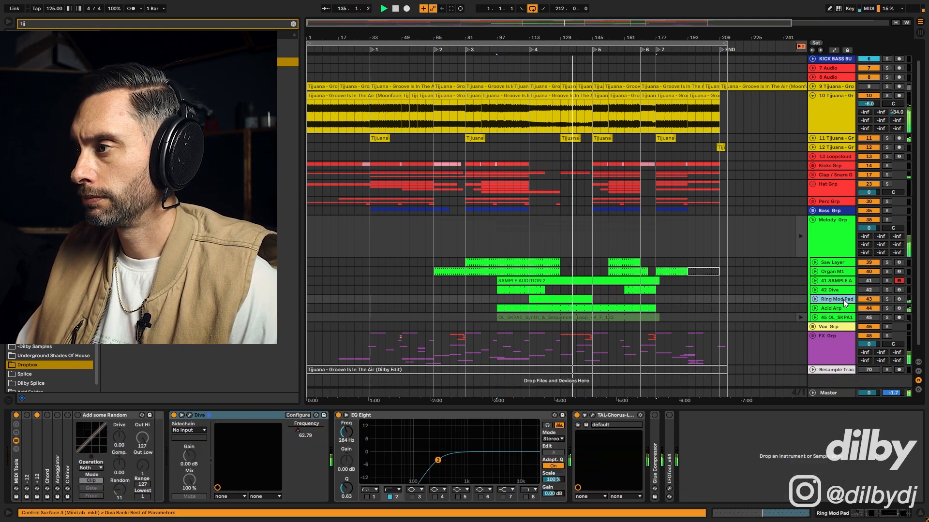
click(189, 416)
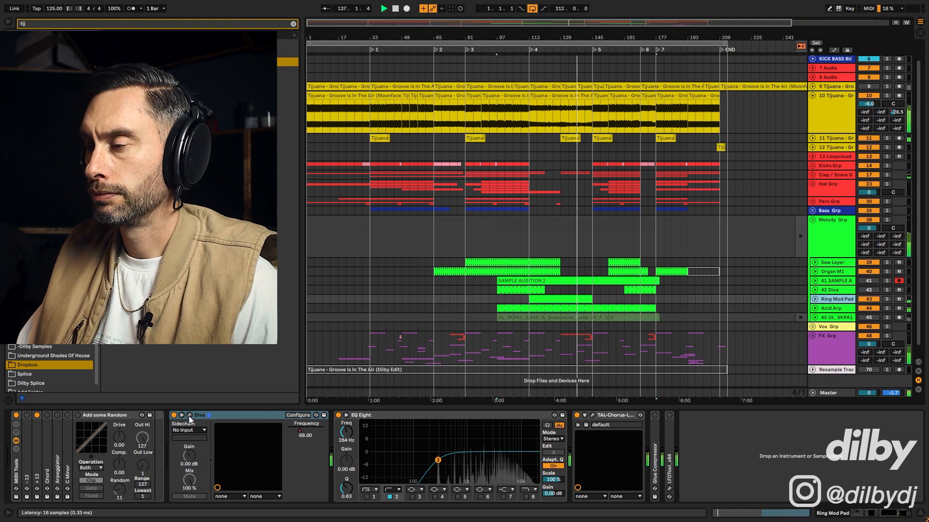
drag(347, 66, 620, 83)
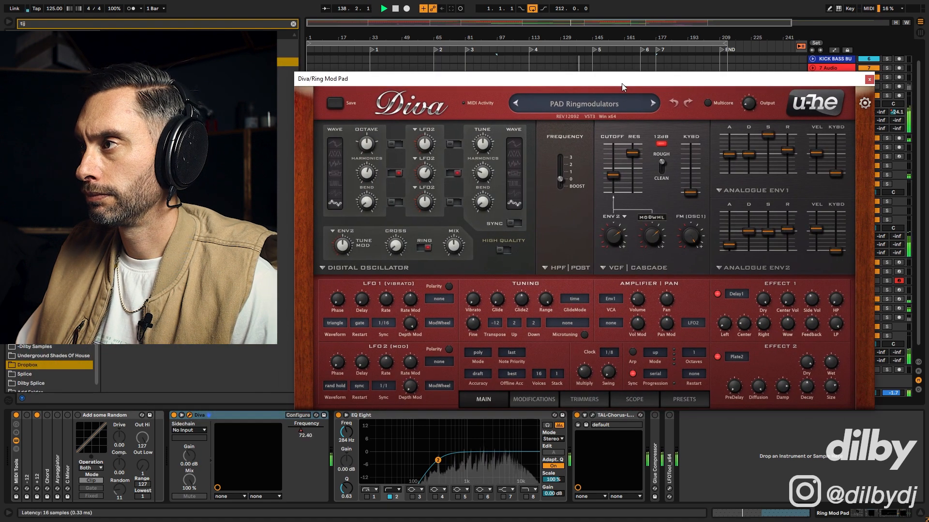
click(869, 79)
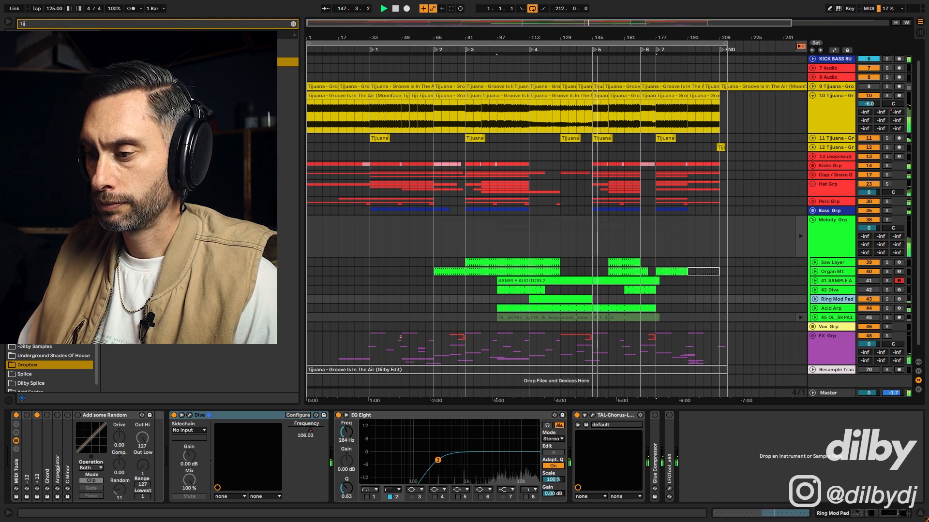
- Widen the arrangement area further and lower the master track volume to -22.6 dB
drag(300, 328, 280, 328)
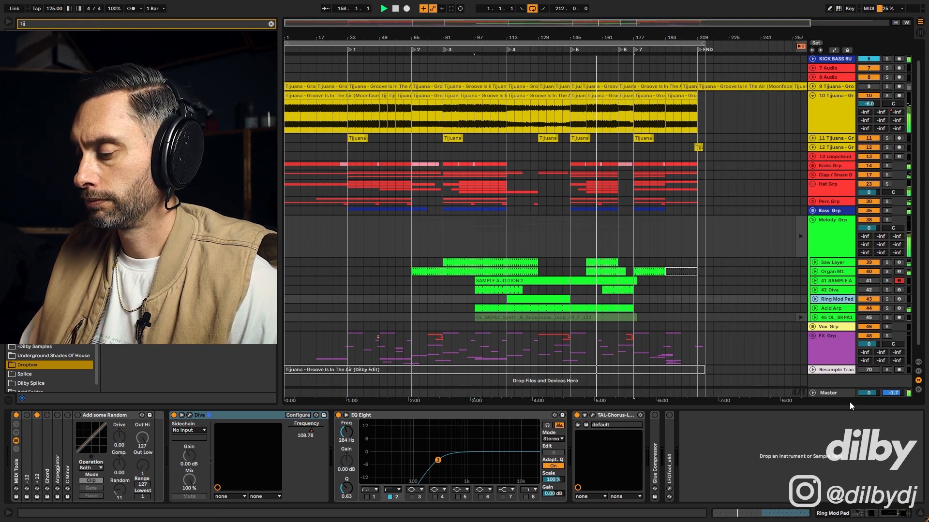
drag(866, 393, 866, 458)
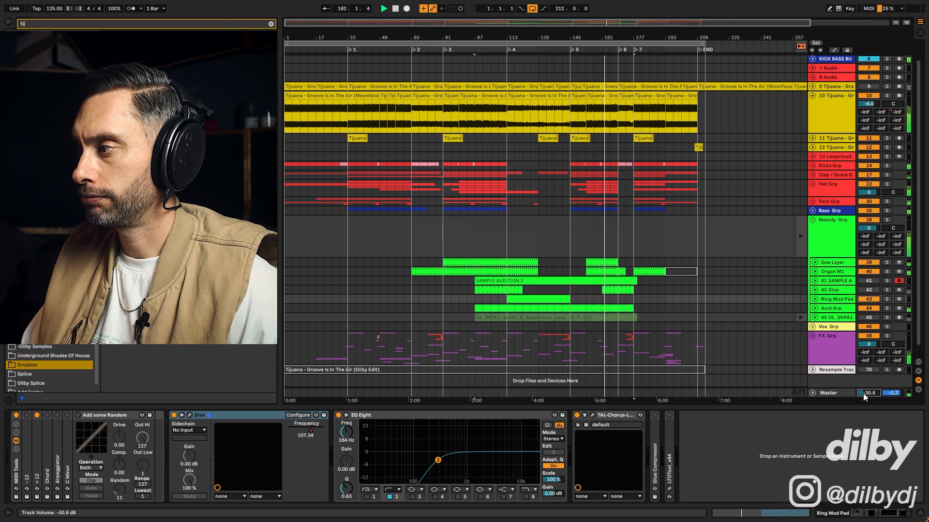
drag(868, 393, 868, 392)
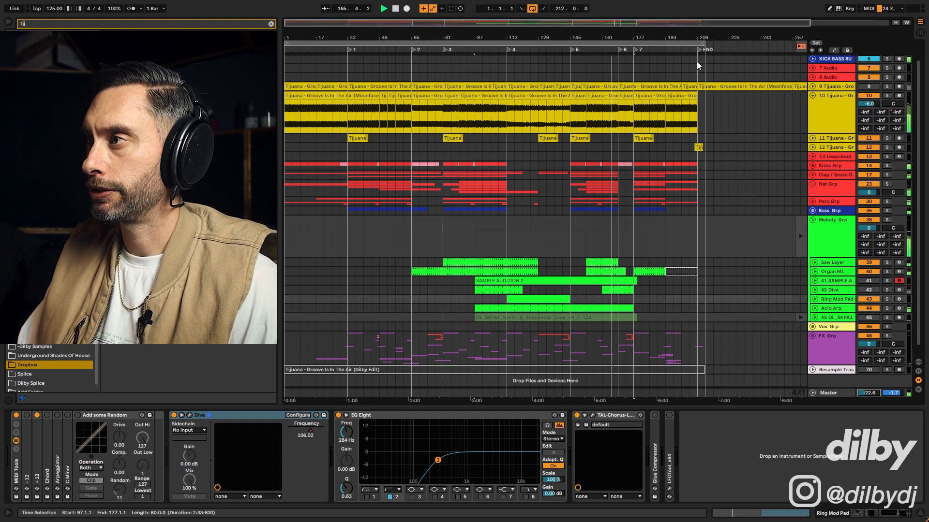
- Solo and unfold the original Tijuana track 9, listen to it, and set the playback position at bar 153
click(887, 87)
click(812, 87)
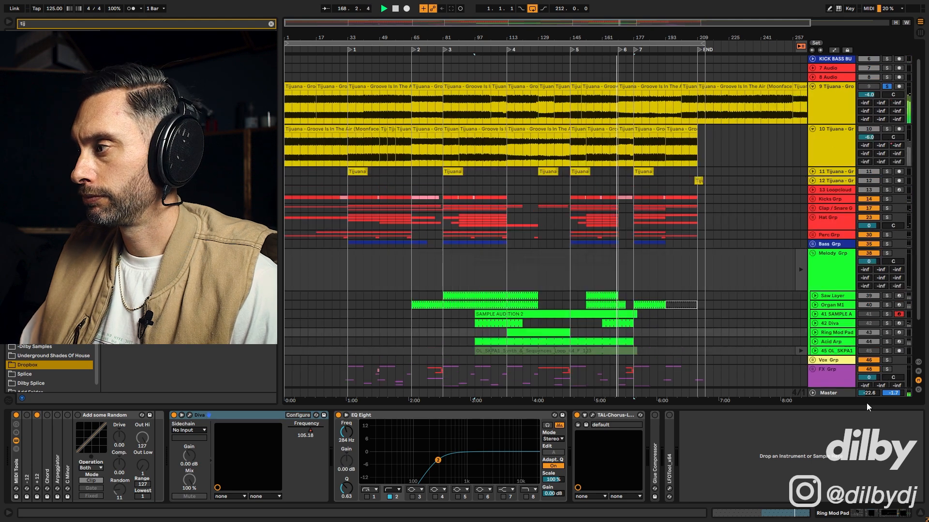
click(589, 92)
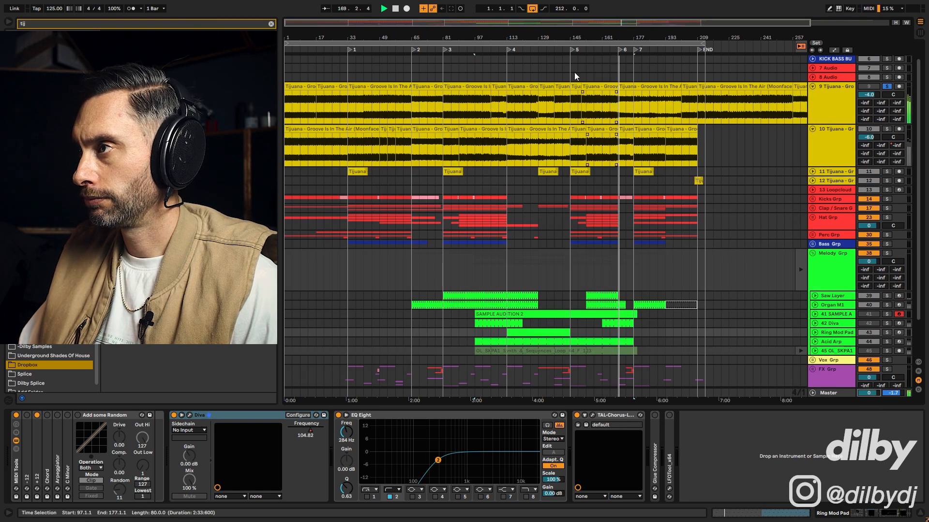
click(587, 71)
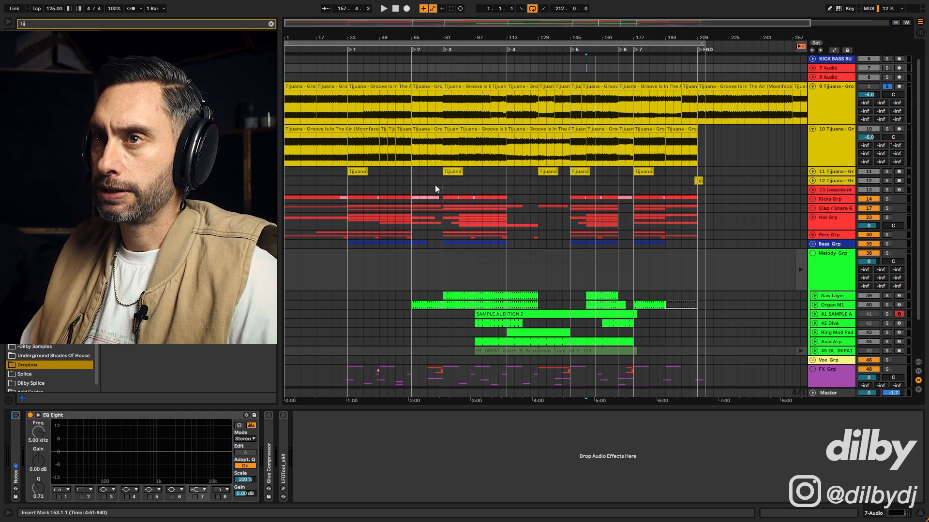
- Clear the browser search and activate the full-length Dilby Edit clip on the Resample Track
click(272, 24)
scroll(692, 349, down, 3)
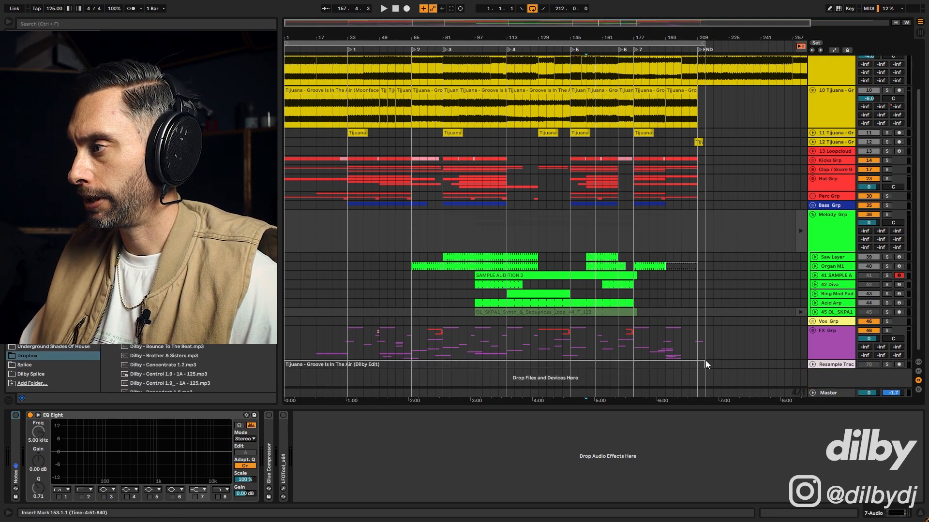
click(491, 360)
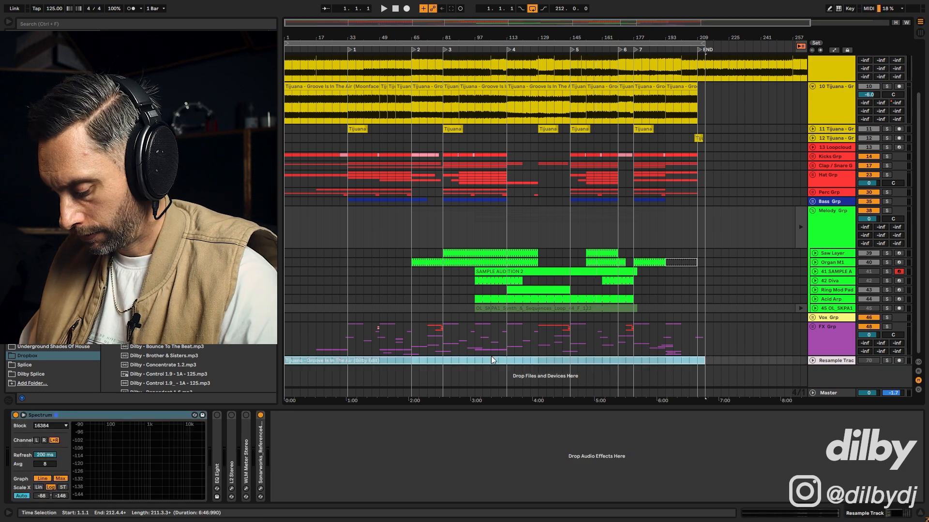
key(0)
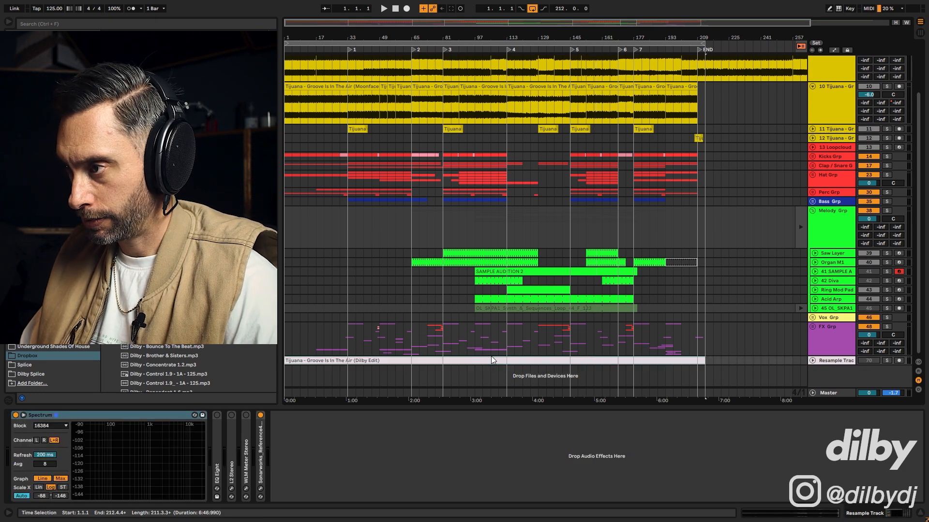
- Unfold the Resample Track to show its waveform and play it soloed from bar 45
click(813, 360)
key(shift+Tab)
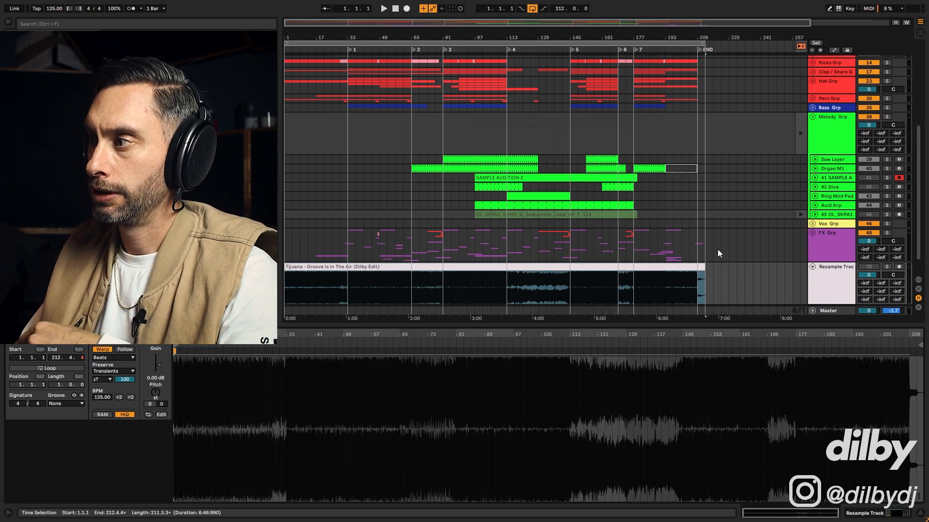
click(368, 285)
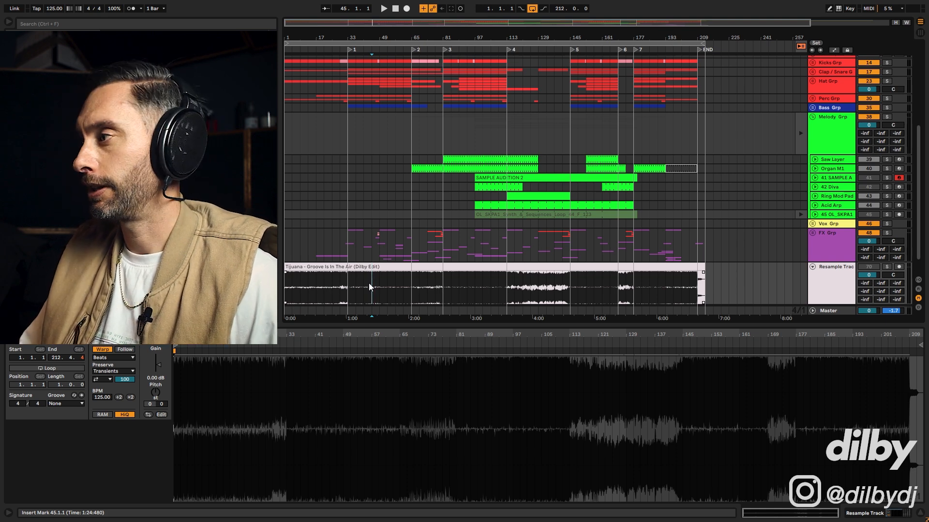
key(space)
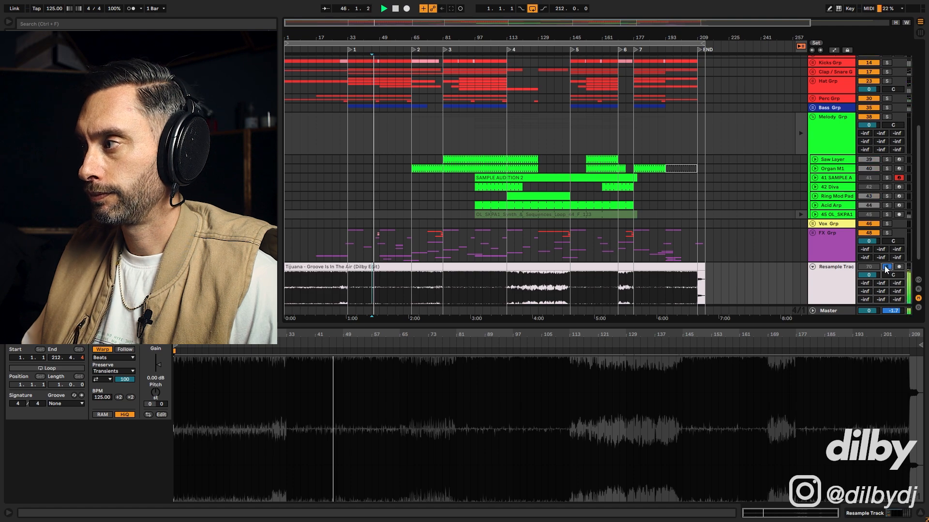
click(838, 275)
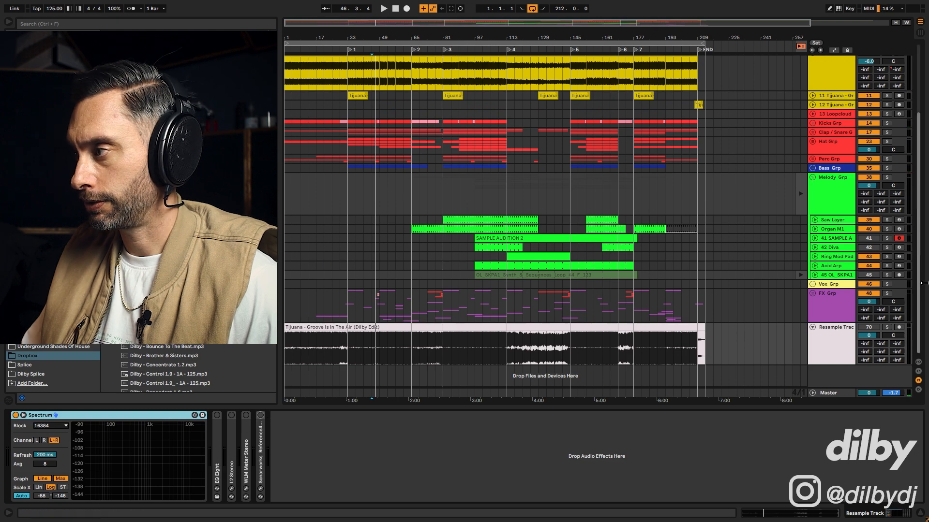
- Inspect the start of the Dilby Edit clip in its sample view, and play the soloed Resample Track from bar 45
double_click(405, 327)
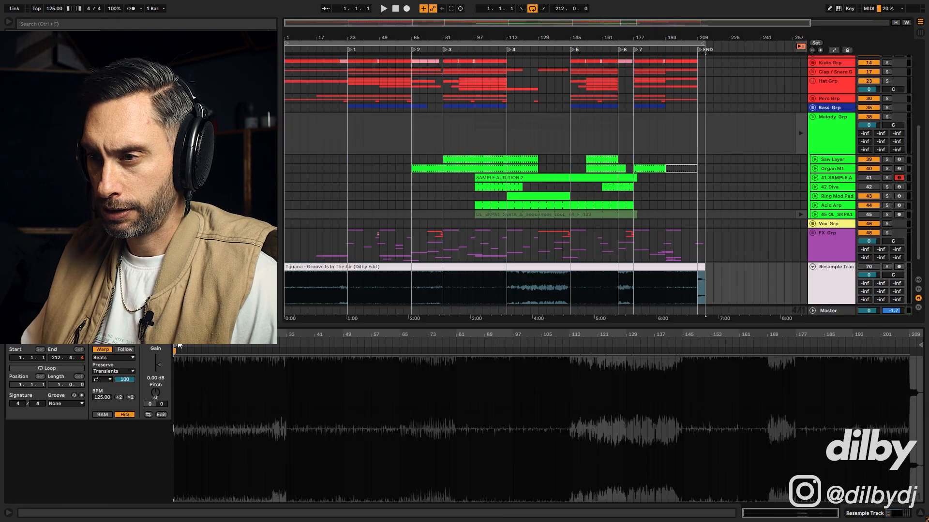
mouse_move(176, 335)
mouse_down()
mouse_move(176, 483)
mouse_move(176, 335)
mouse_up()
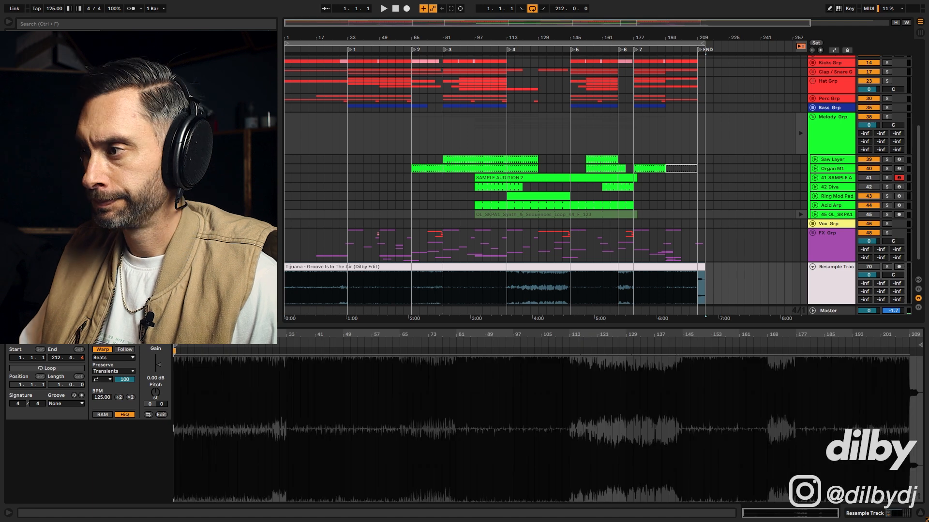
click(376, 268)
click(372, 287)
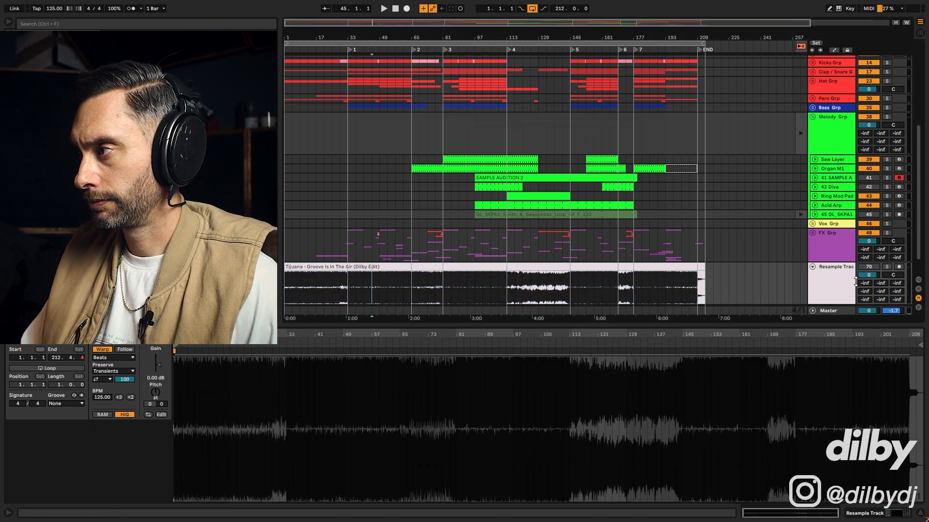
click(887, 269)
key(space)
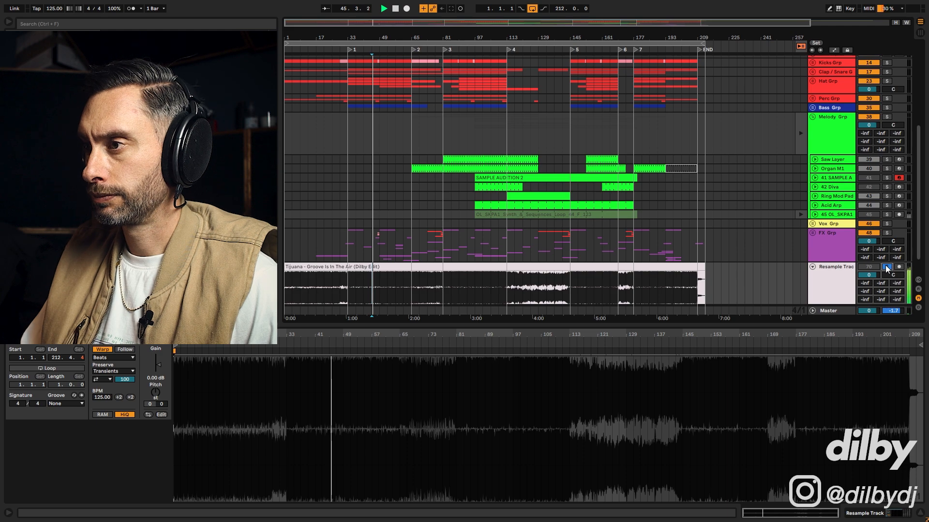
- Compare the resampled audio with the full mix by toggling the Resample Track's solo during playback, and stop playback
click(887, 267)
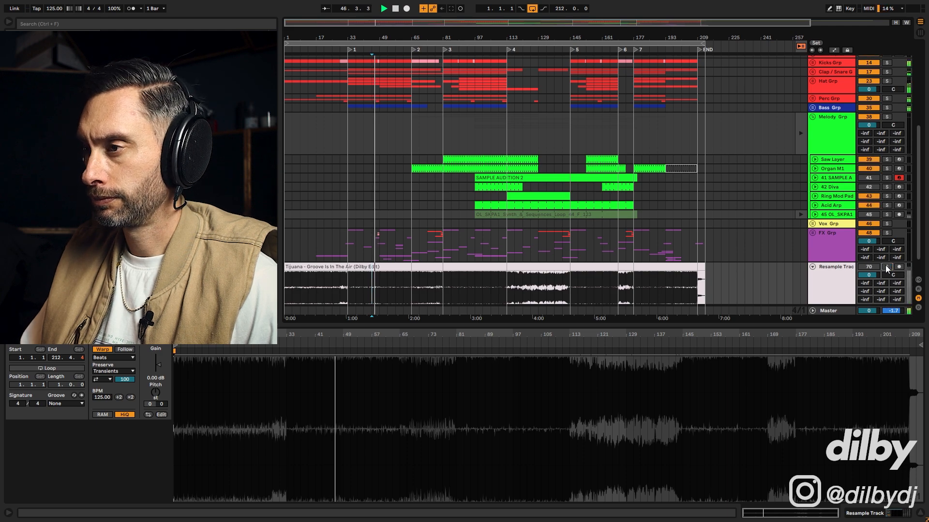
click(887, 269)
double_click(833, 269)
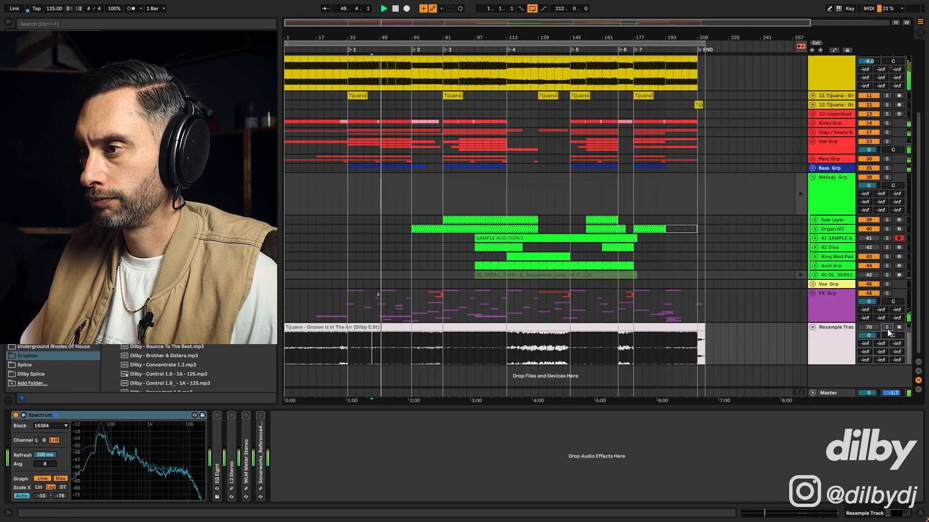
key(space)
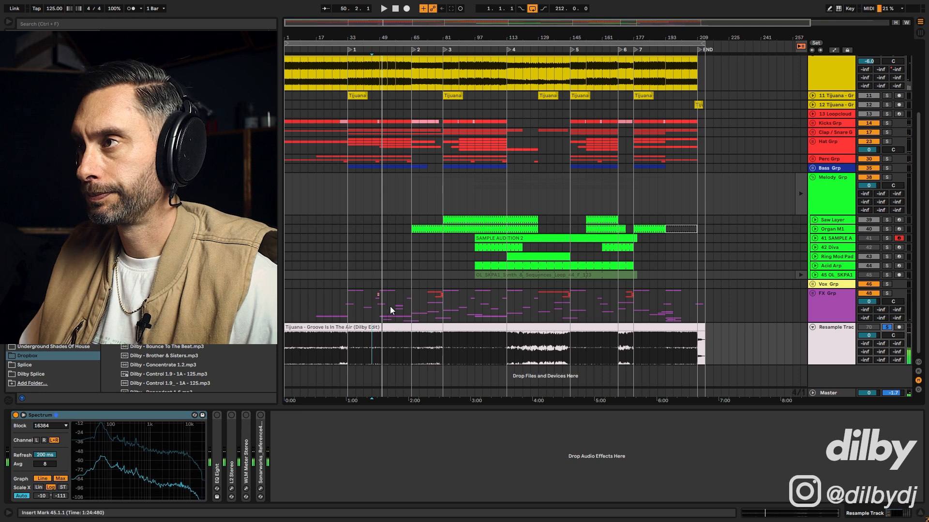
- Turn off solo on the Resample Track and unfold the Kicks Grp to show its individual tracks
drag(464, 22, 464, 20)
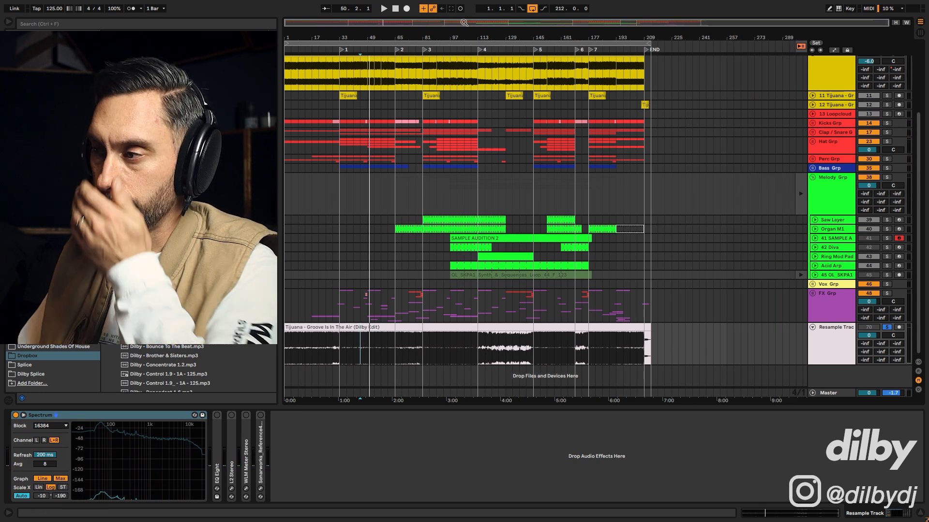
click(886, 327)
click(368, 390)
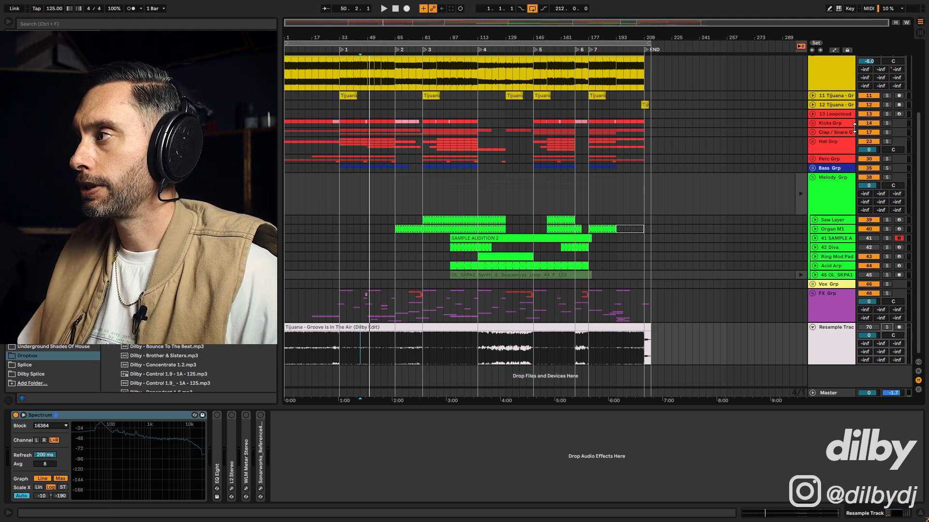
click(834, 123)
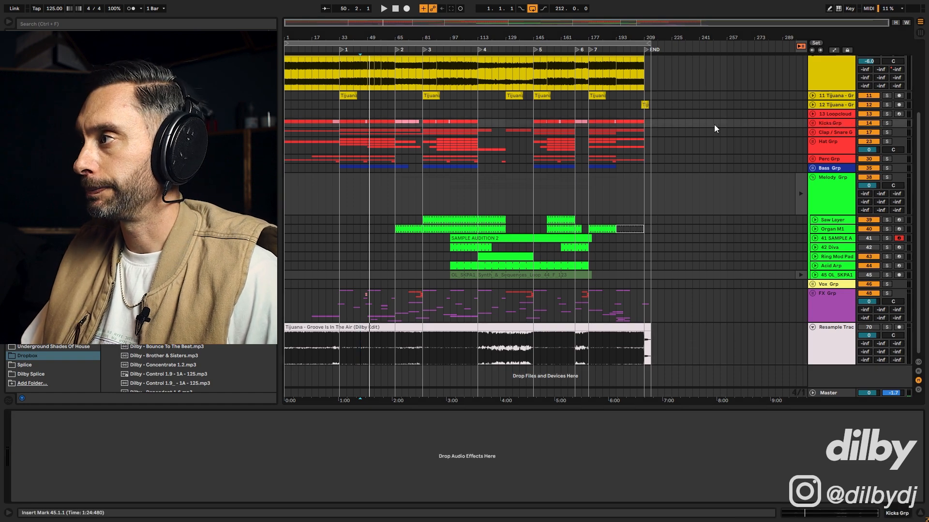
click(811, 122)
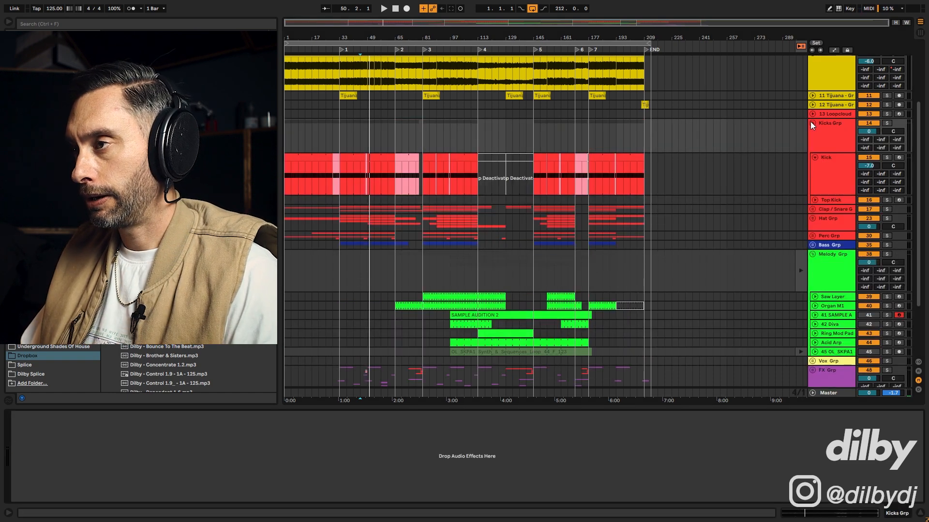
- Select the Kick track's clip spanning bars 49 to 65
click(383, 156)
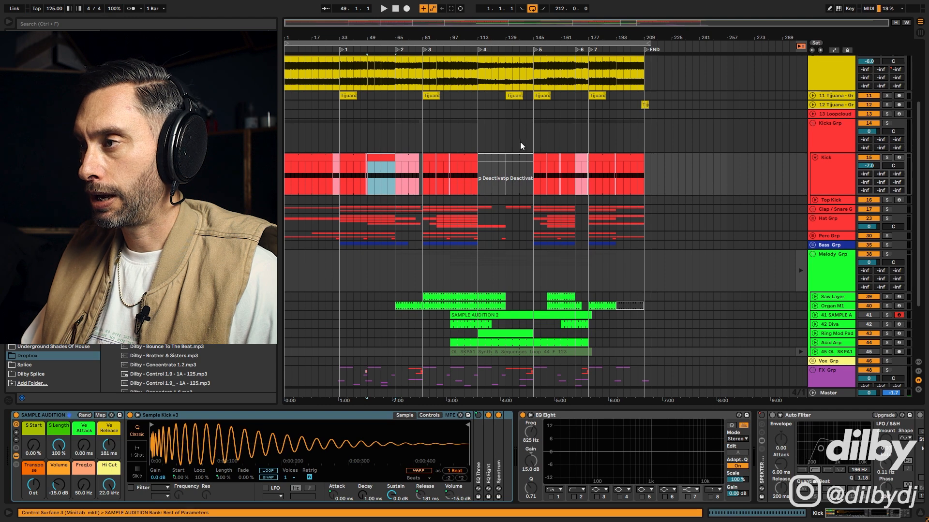
click(368, 147)
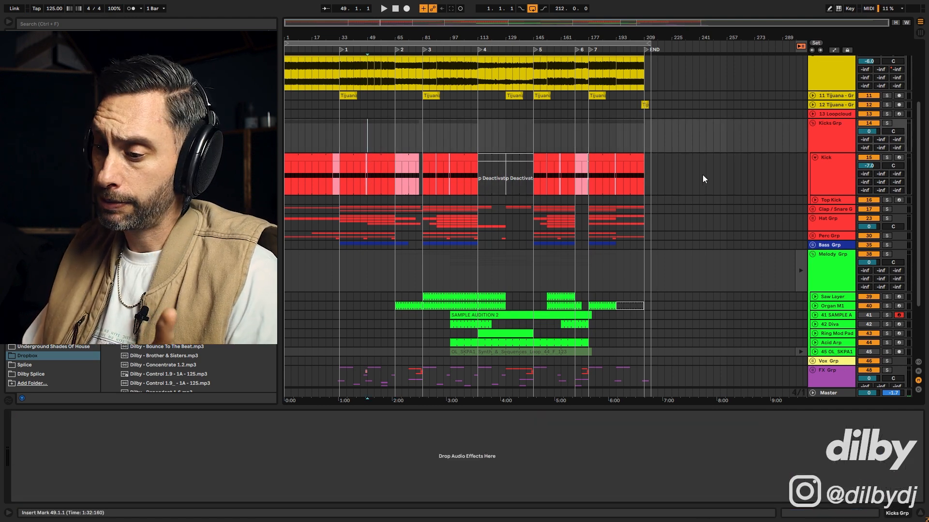
click(373, 184)
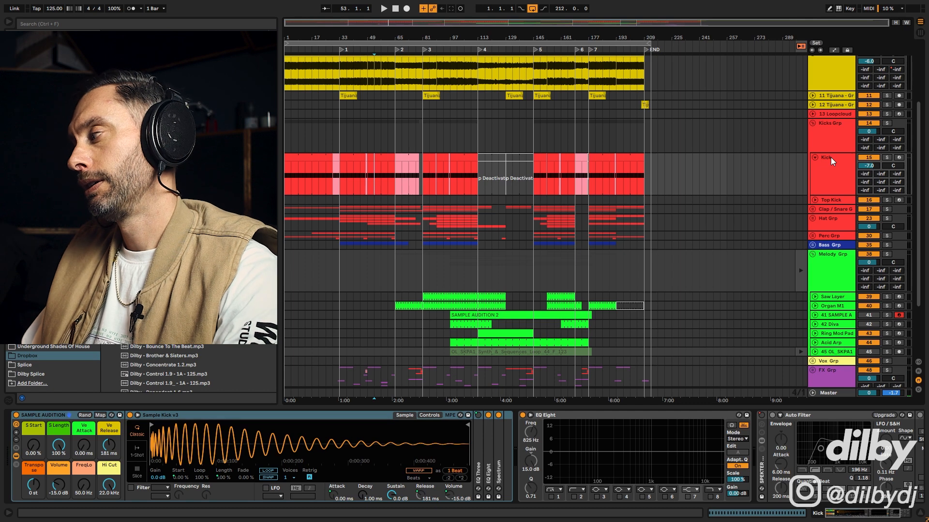
click(375, 157)
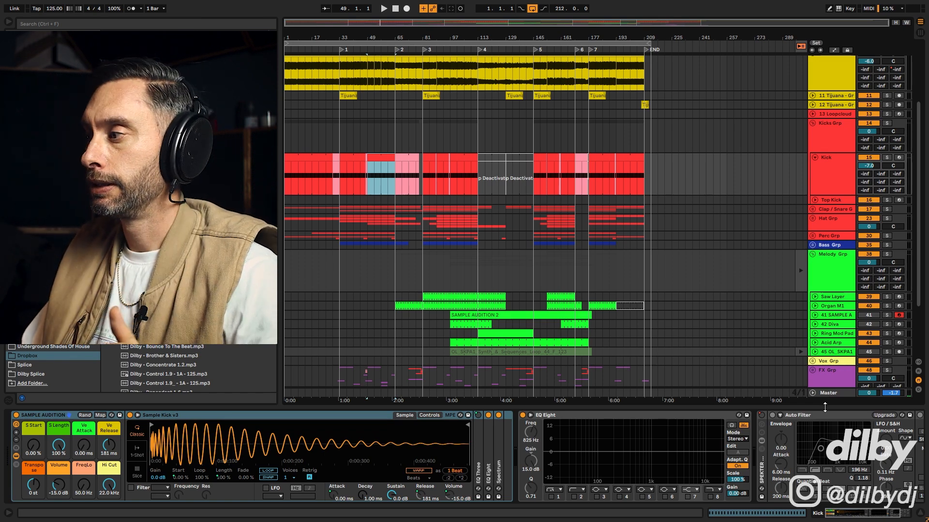
- Open the Sonalksis FreeG plug-in on the Master track, examine its meter, and close the plug-in window
click(832, 393)
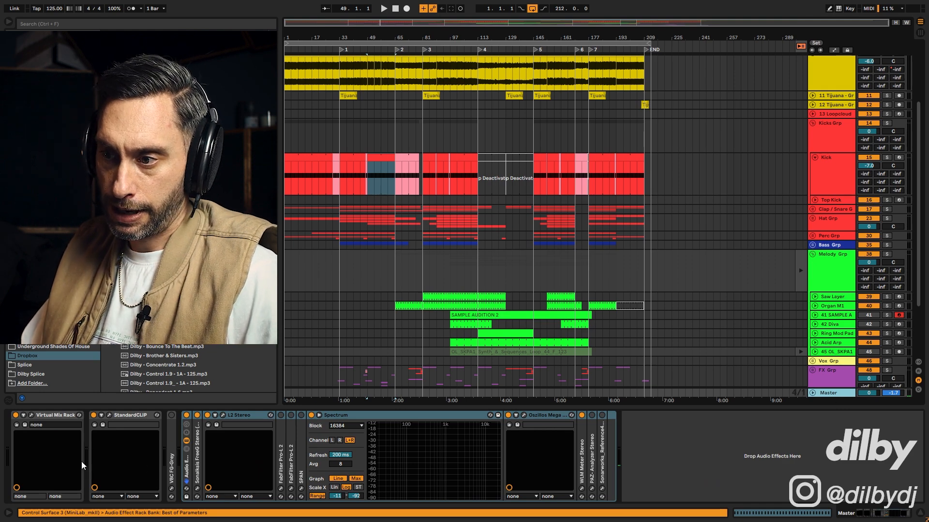
click(197, 489)
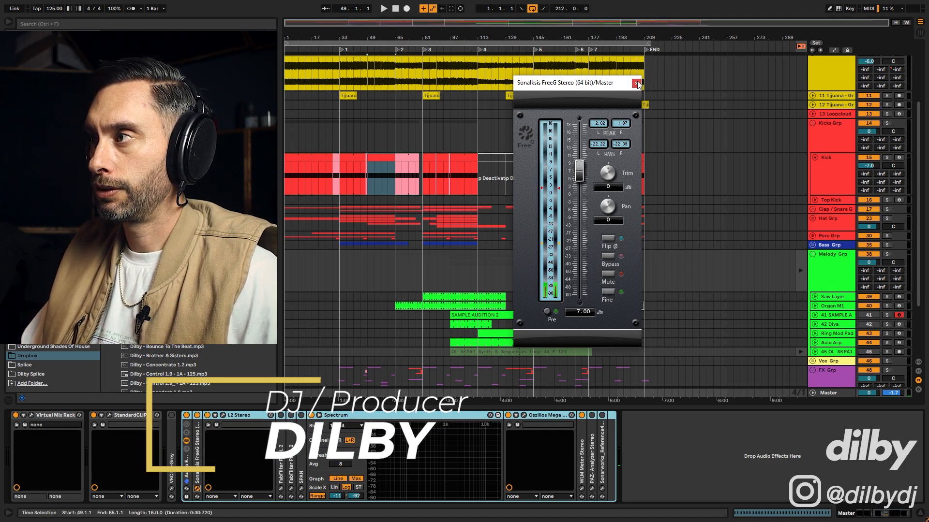
mouse_move(311, 23)
mouse_down()
mouse_move(310, 49)
mouse_move(303, 24)
mouse_up()
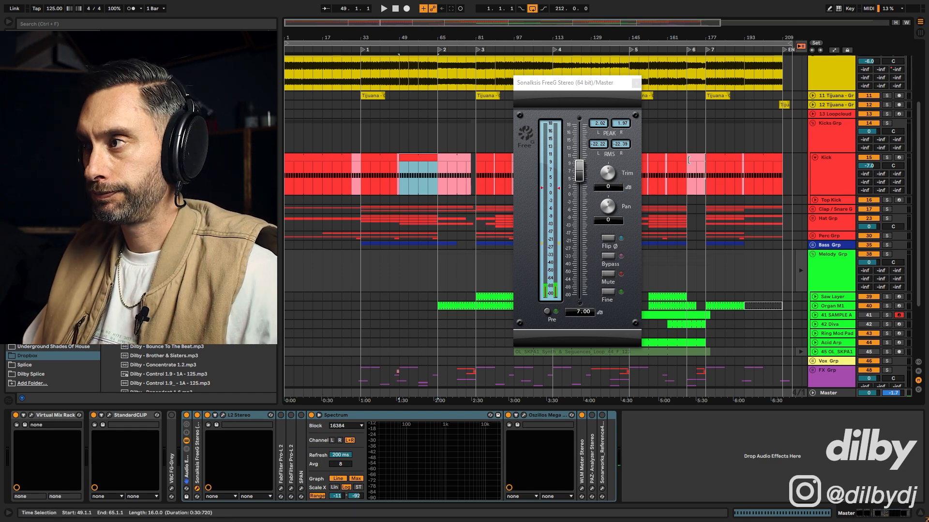
click(635, 83)
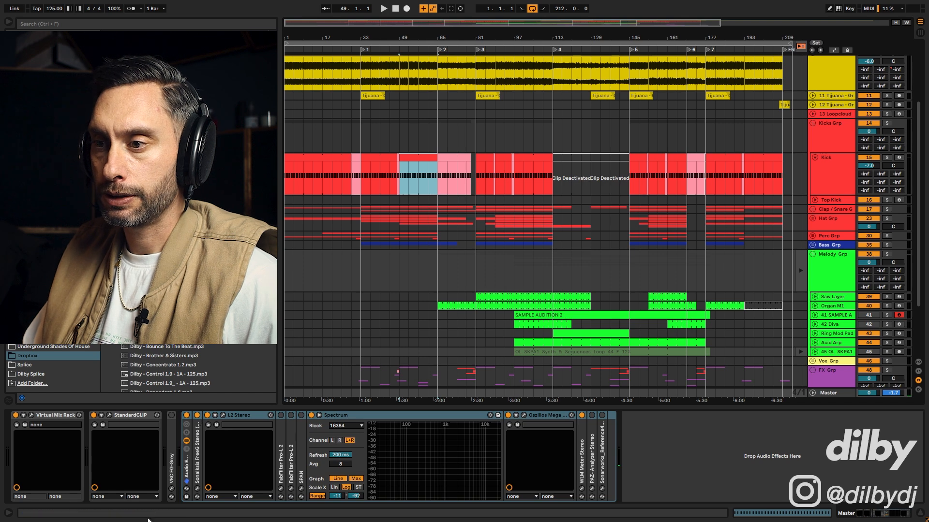
- Solo the Kick track, reopen the Master's FreeG meter beside the kick clips, and clear its peak readings
click(887, 158)
click(197, 489)
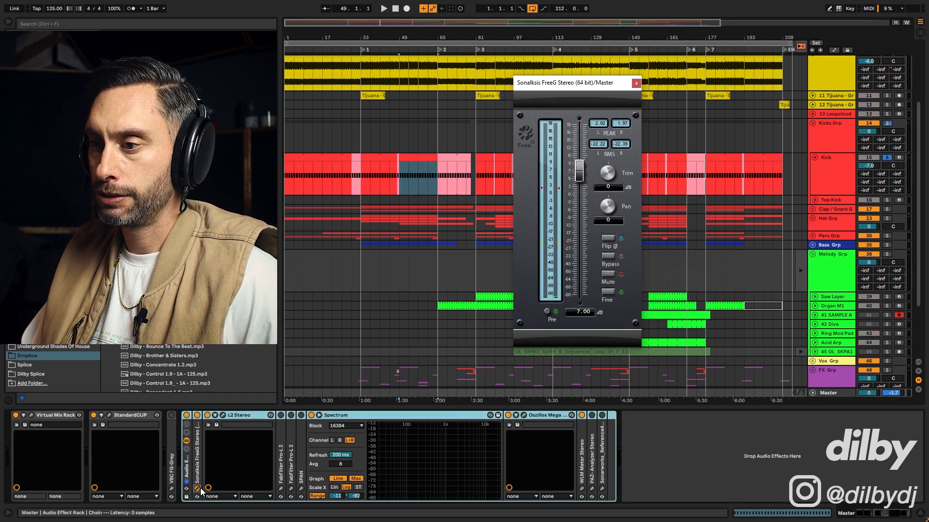
drag(570, 86, 640, 131)
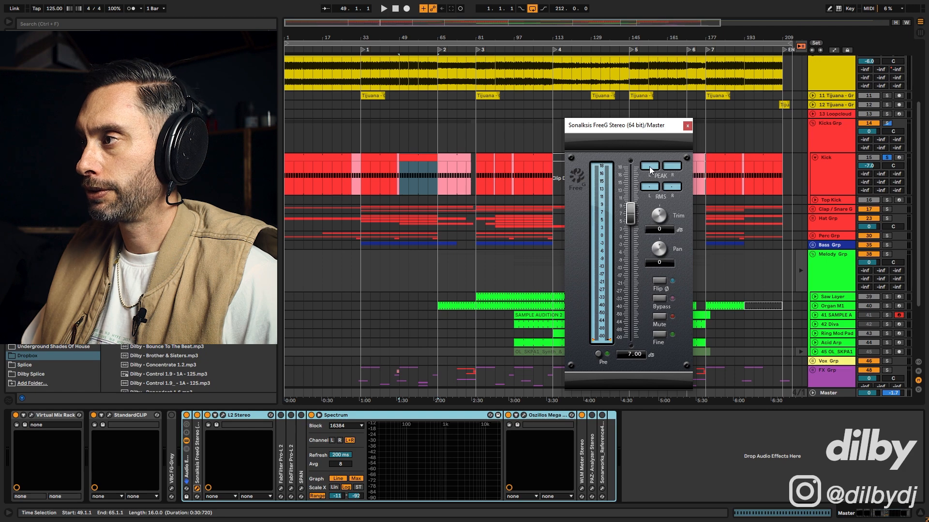
- Play the soloed kick from bar 49 with the FreeG window open to measure its peak level, and stop playback
click(405, 173)
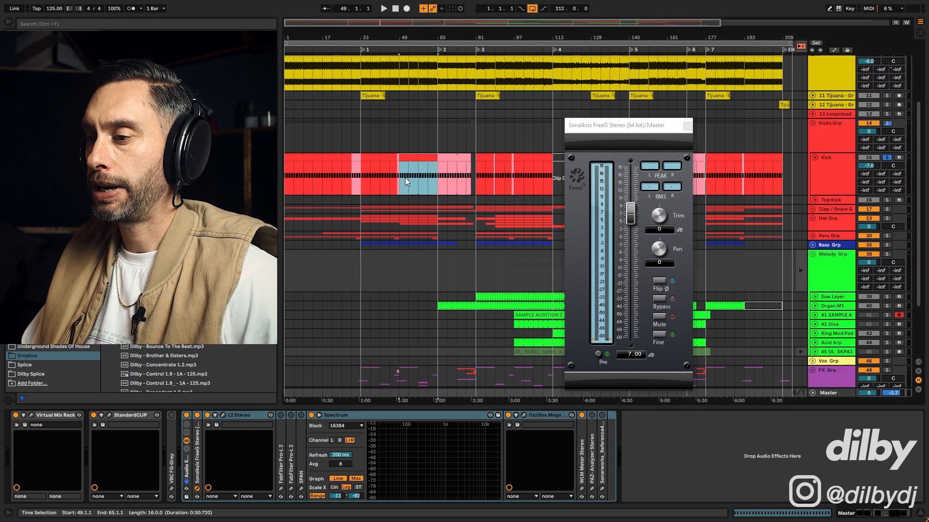
click(197, 488)
click(197, 489)
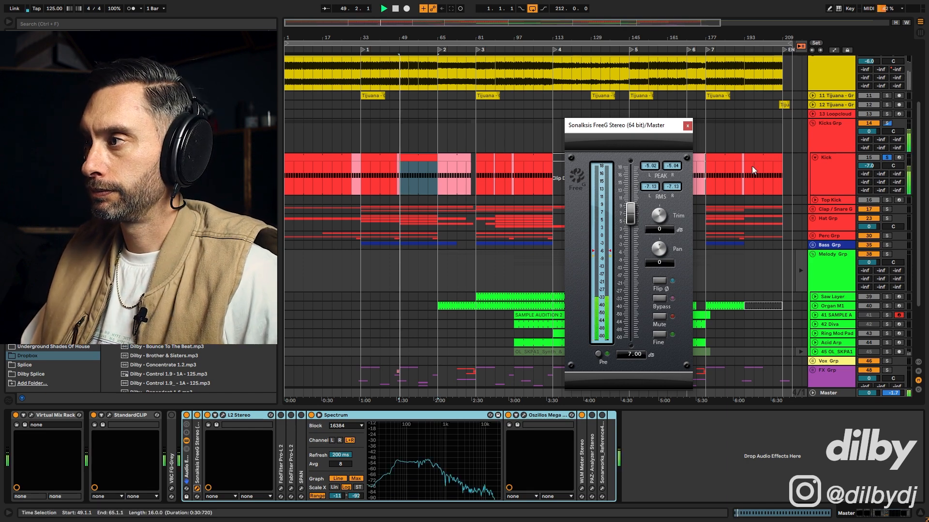
key(space)
- Set the Kick track volume to -5.3 dB and replay the kick from bar 49 to measure its peak again
click(865, 167)
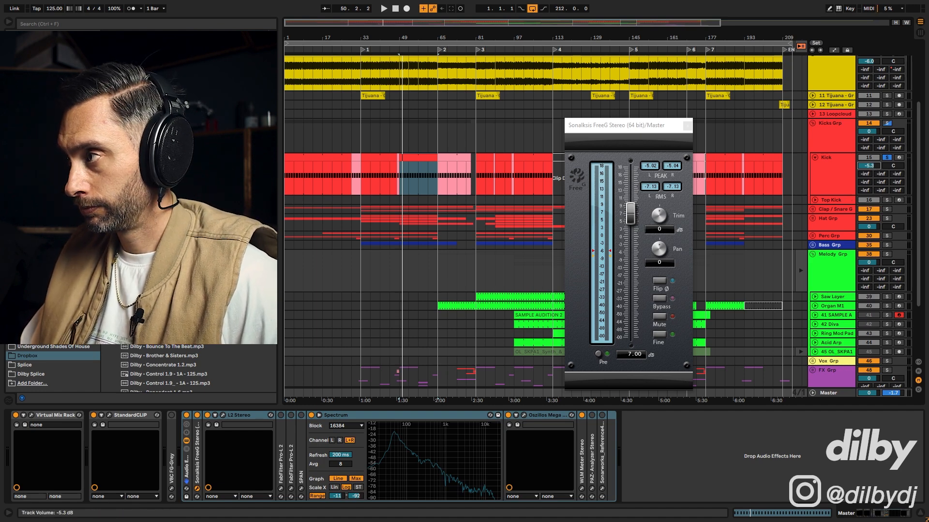
key(space)
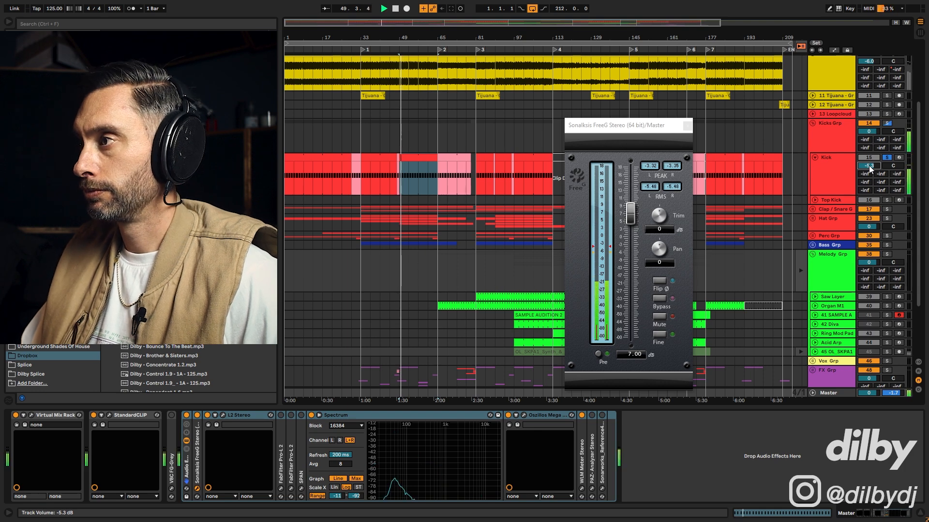
- Clear the FreeG peak readings, lower the Kick track volume to -5.7 dB while replaying the kick, and close the meter window
key(space)
click(653, 165)
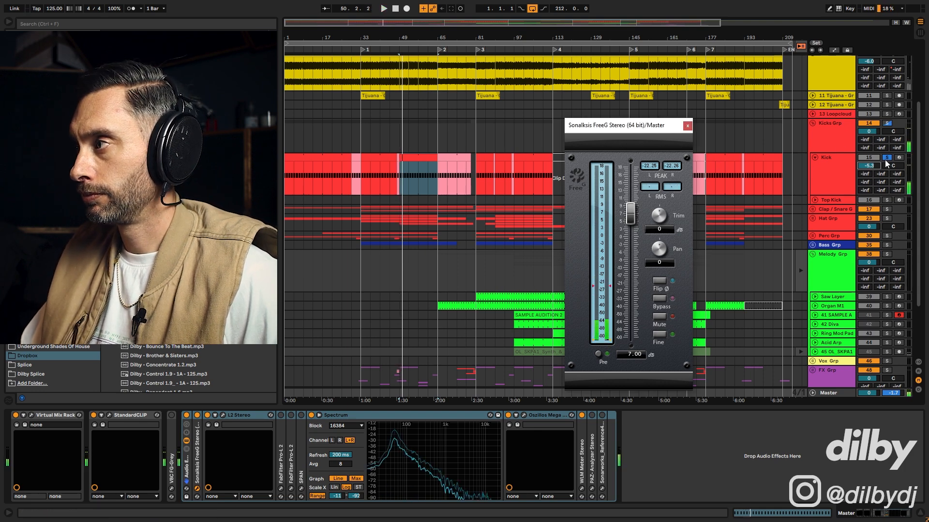
drag(869, 166, 868, 167)
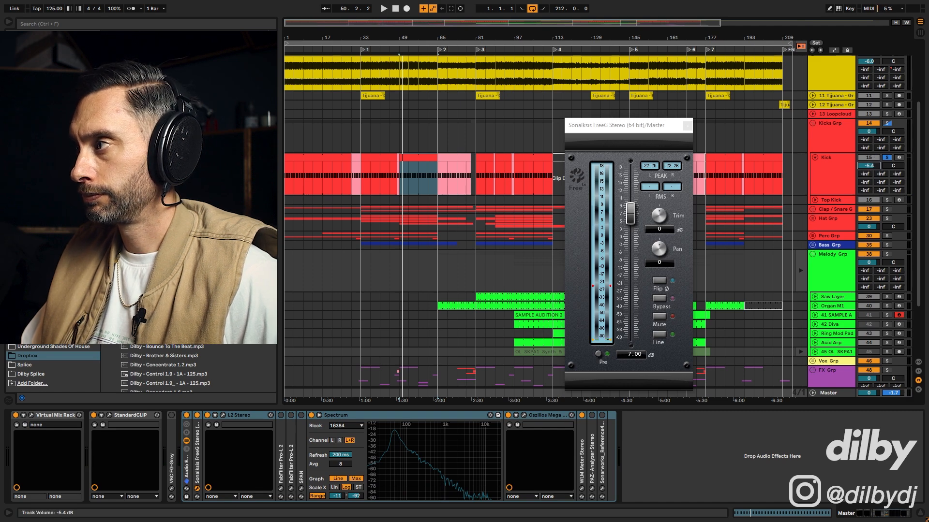
key(space)
drag(877, 168, 877, 169)
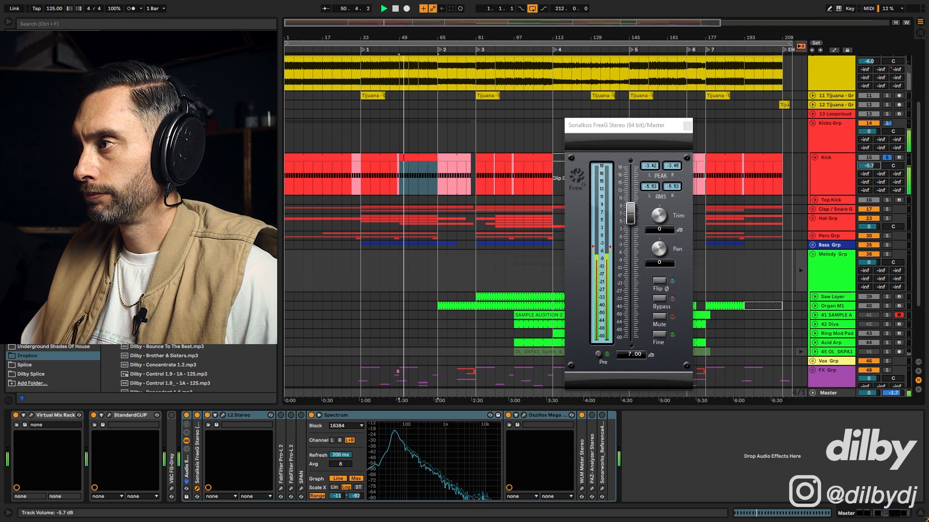
key(space)
key(space)
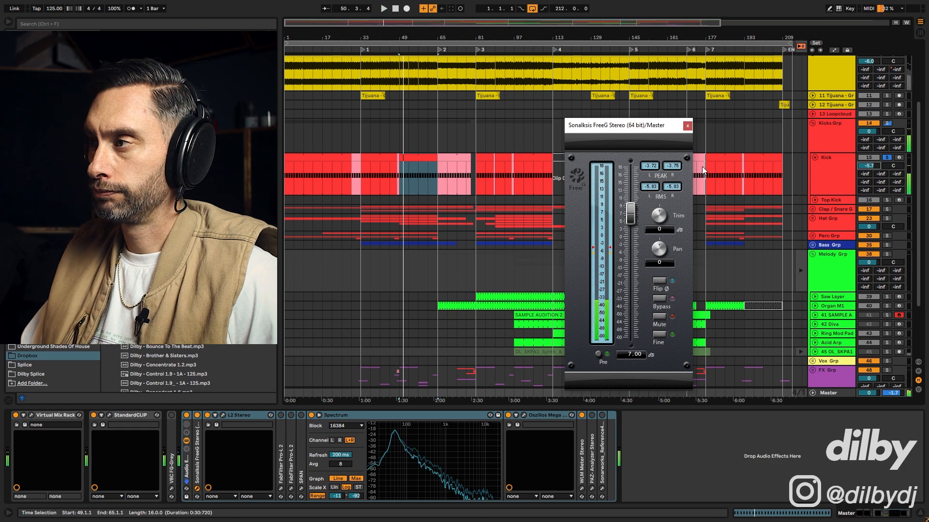
click(687, 126)
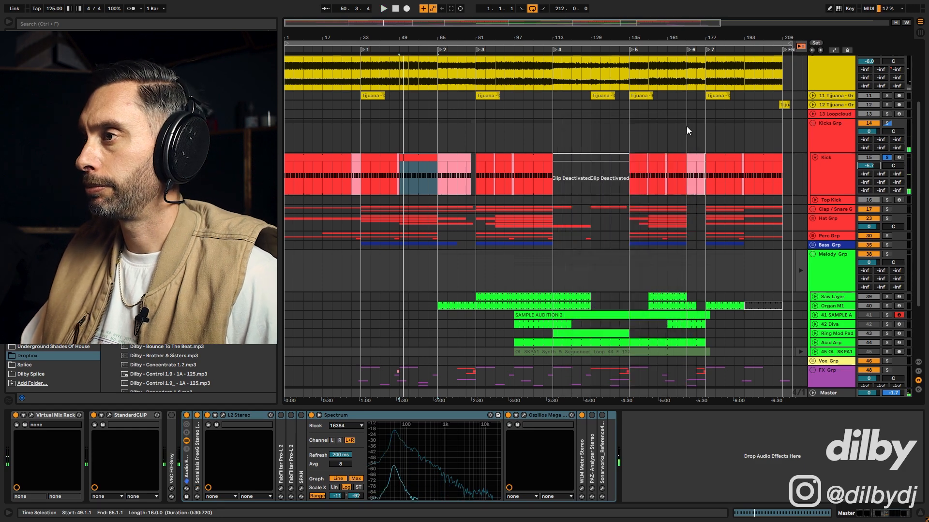
- Expand the Bass group, solo its first Bass track, and play it from bar 49
click(415, 157)
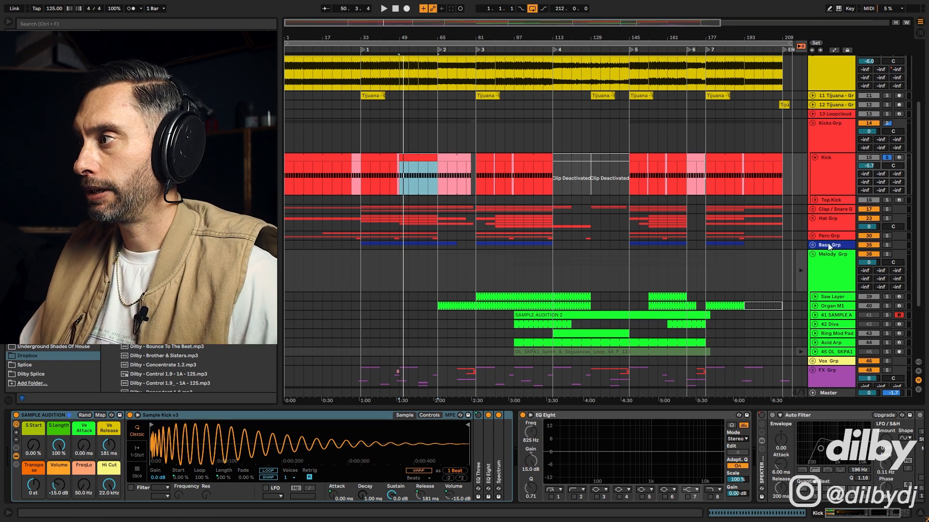
click(812, 245)
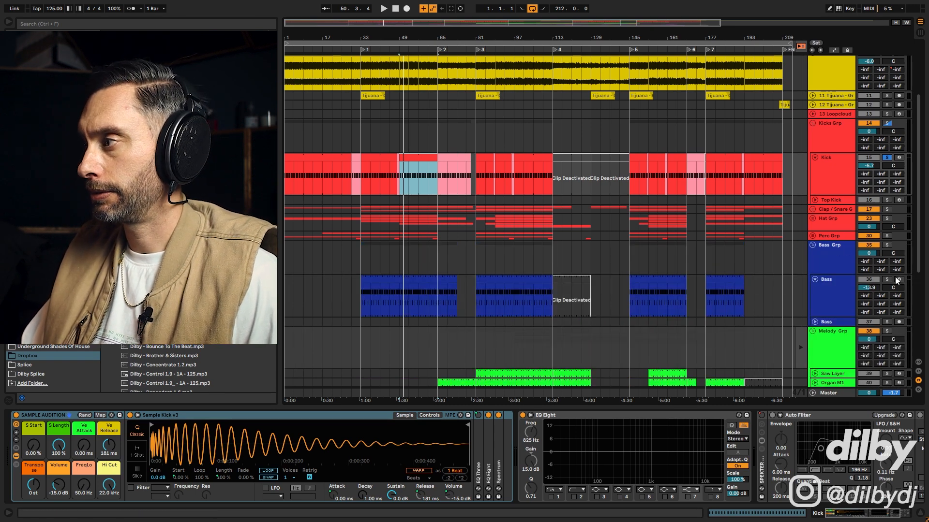
click(887, 280)
key(space)
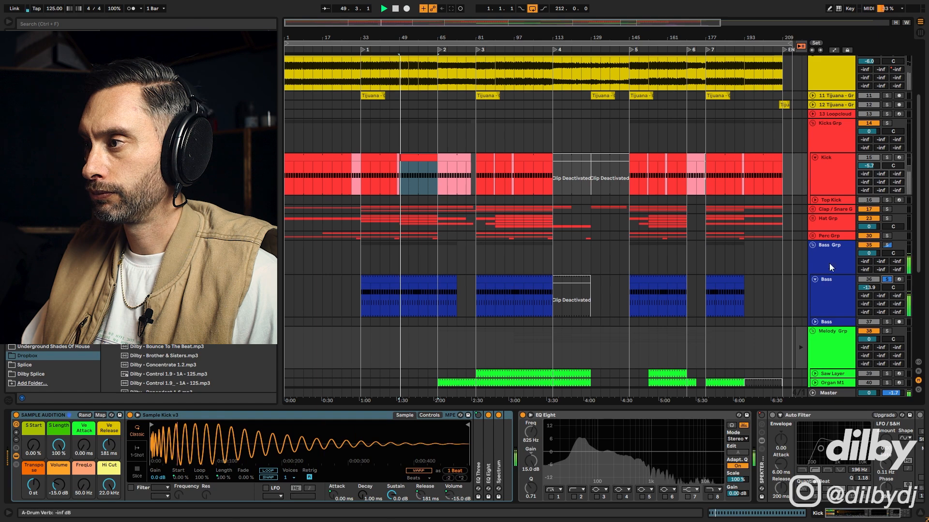
- Open the Bass track's Trilian instrument to examine the Dark and Round Voyager patch, and close its window
click(833, 282)
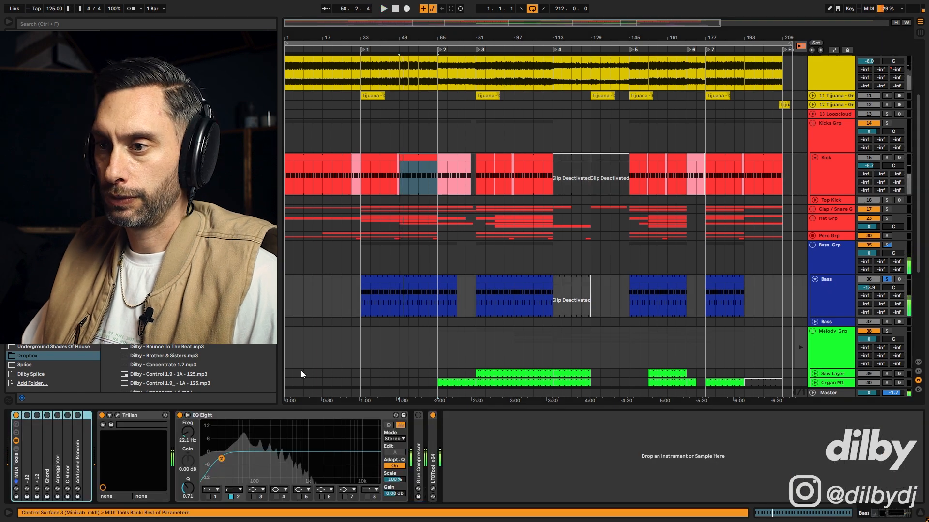
click(118, 415)
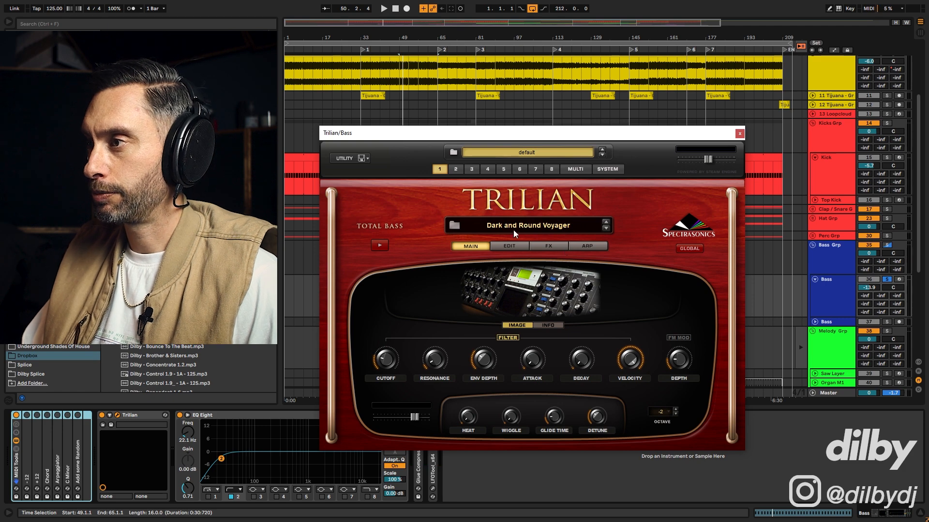
click(739, 134)
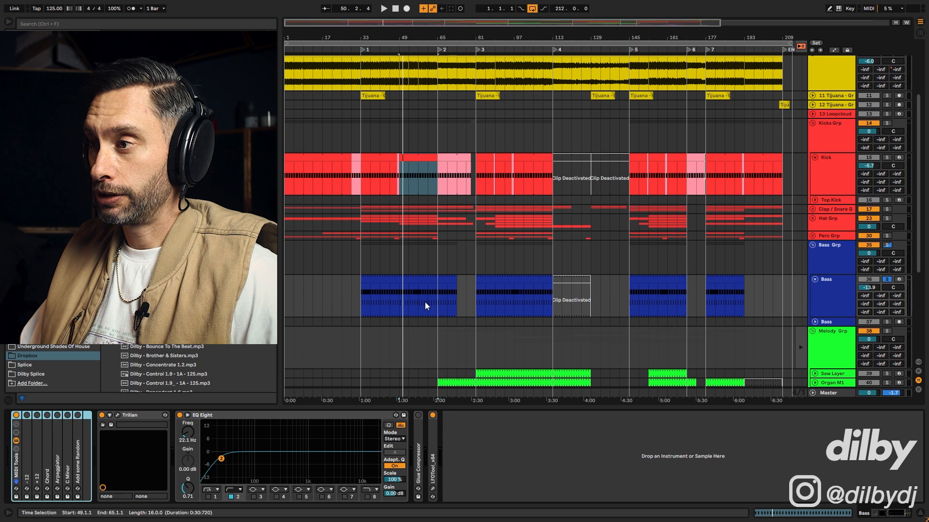
- Reopen the Master's FreeG meter, clear its peak readings, and play the soloed bass from bar 49 to measure its peak
click(814, 279)
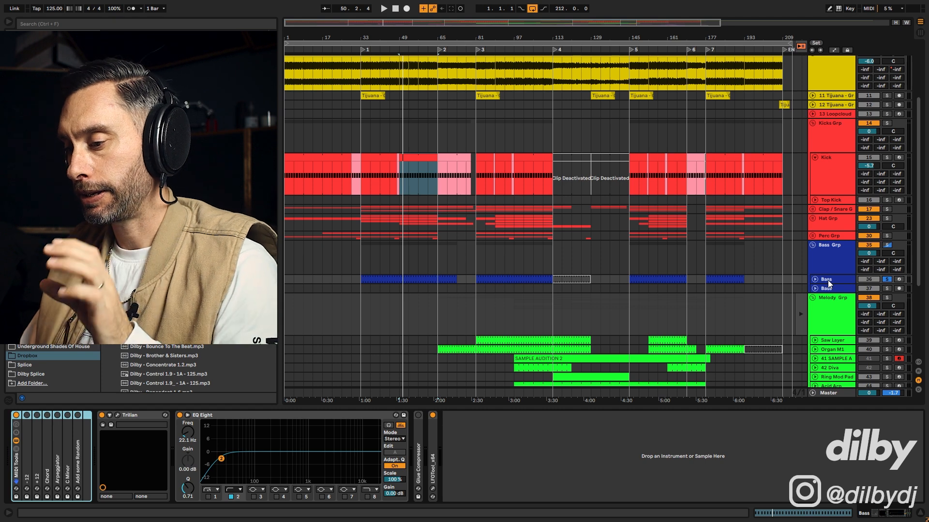
click(828, 280)
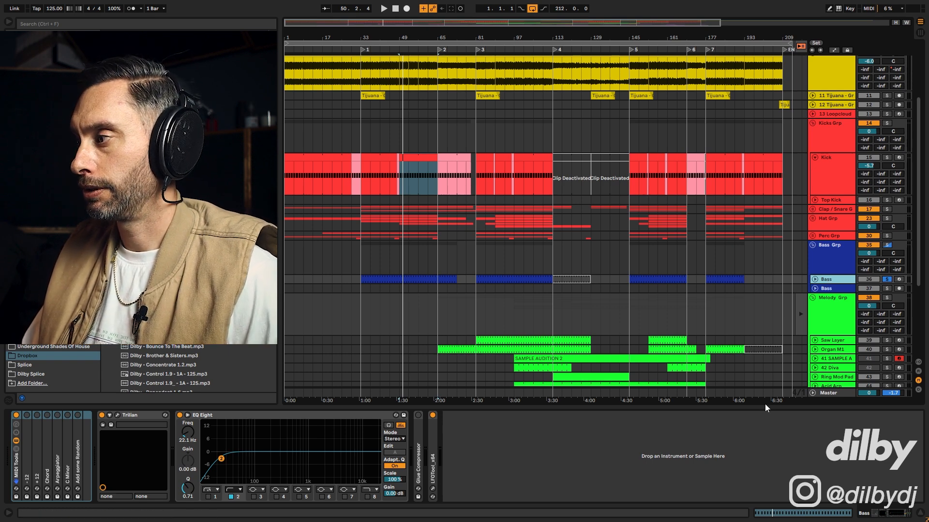
click(826, 392)
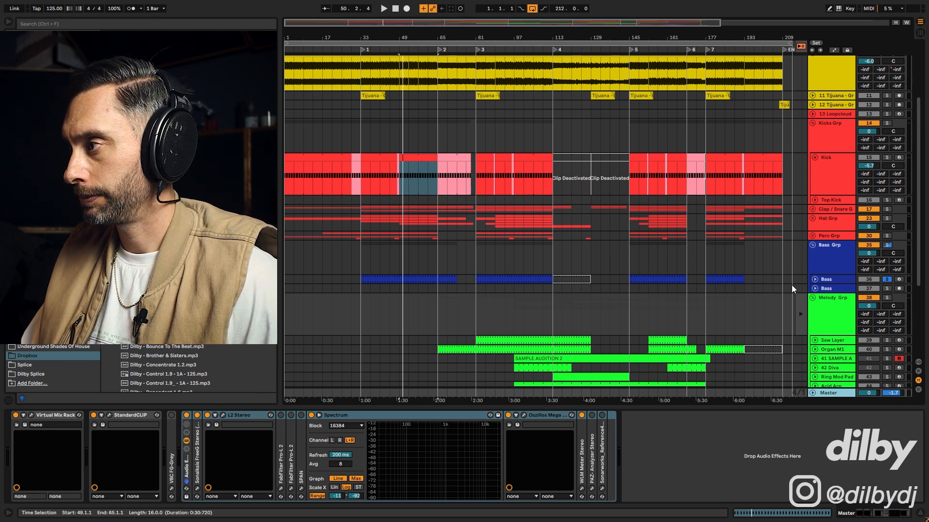
click(196, 488)
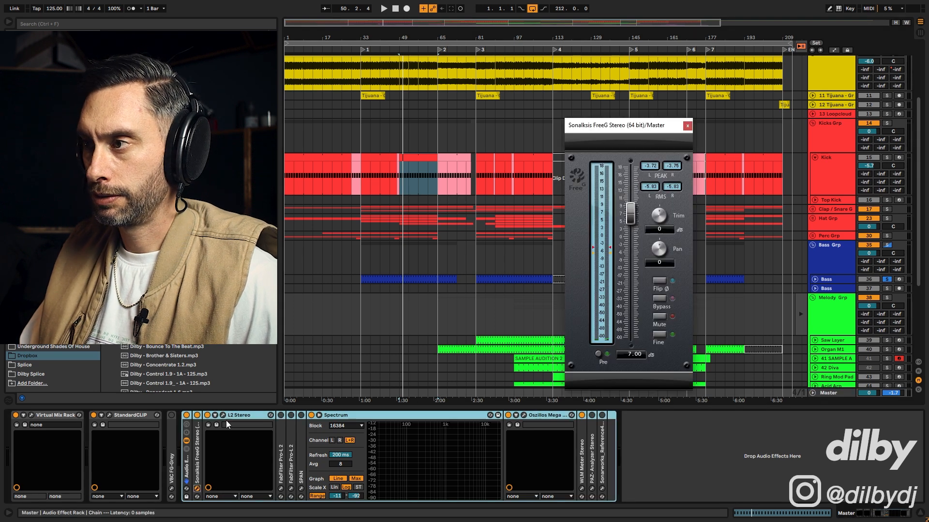
click(654, 166)
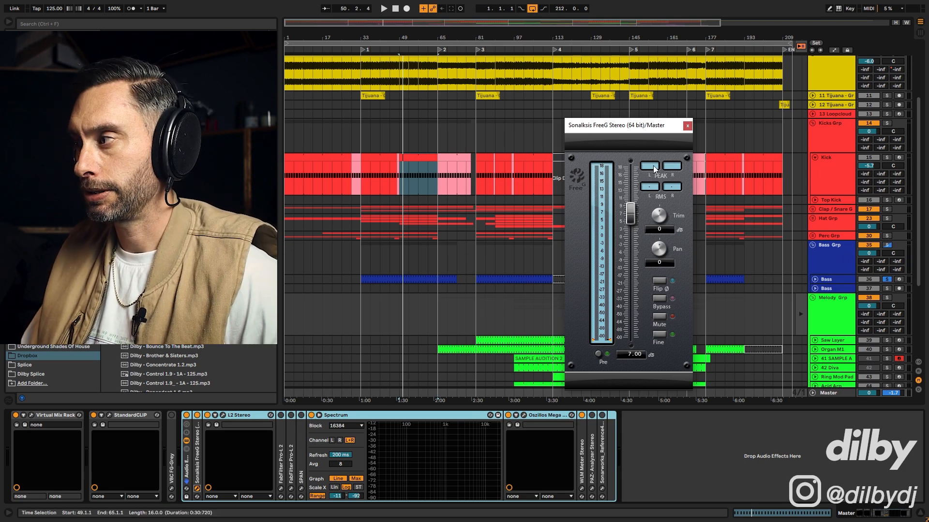
key(space)
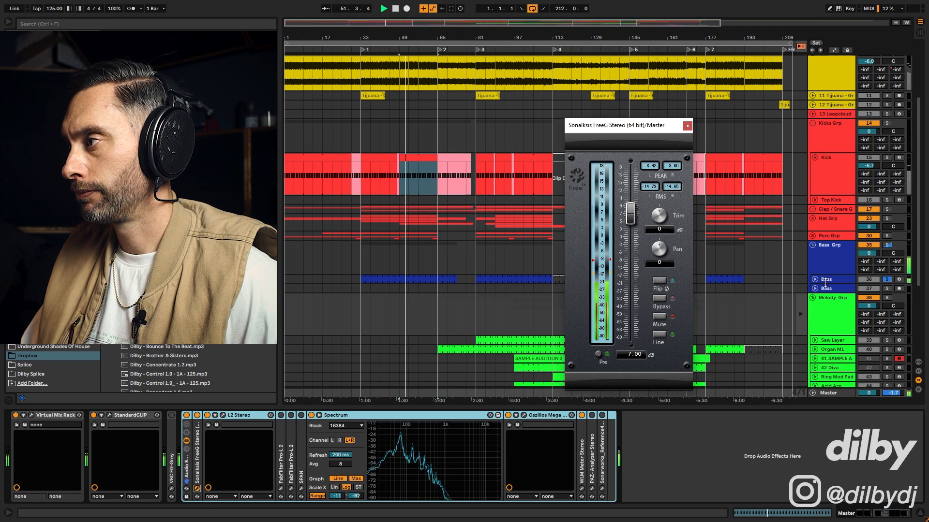
- Adjust the Bass track volume to -13.2 dB against the FreeG meter, stopping playback and clearing the peak readings
click(814, 280)
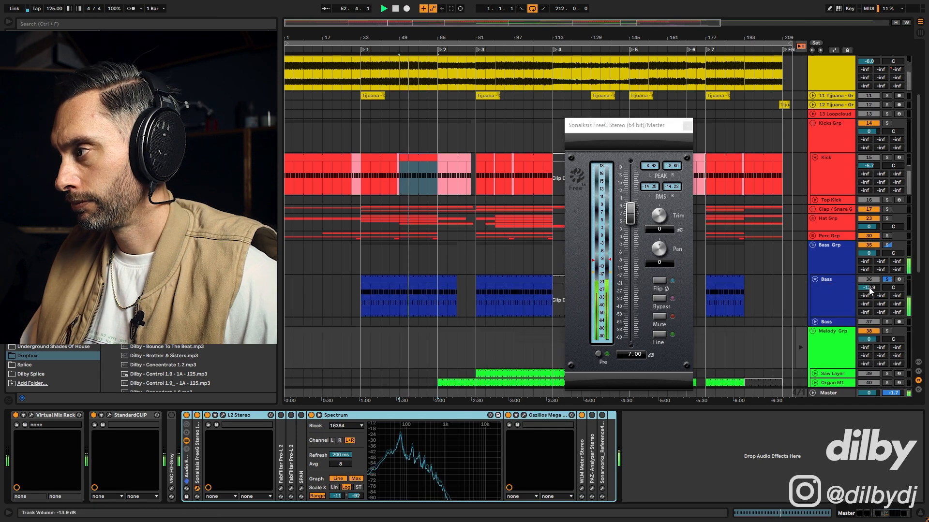
drag(868, 287, 868, 286)
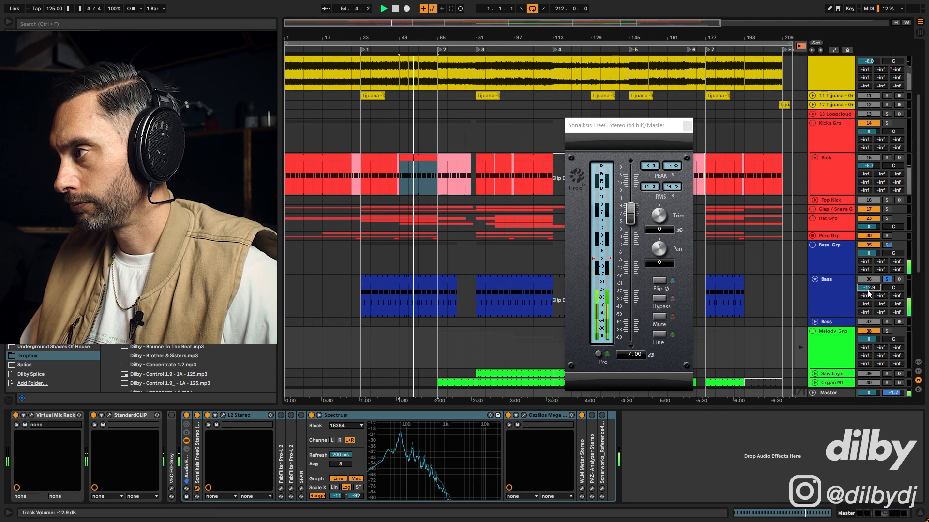
drag(869, 288, 868, 288)
key(space)
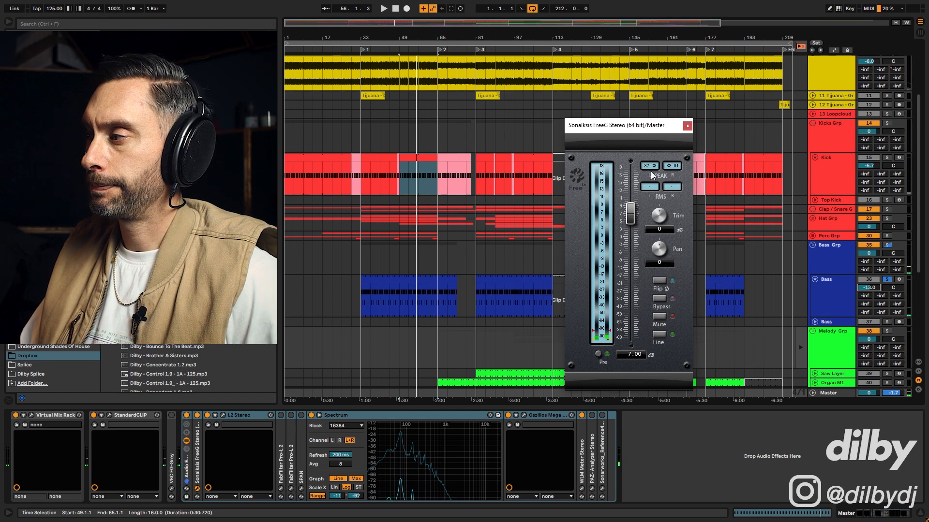
click(867, 289)
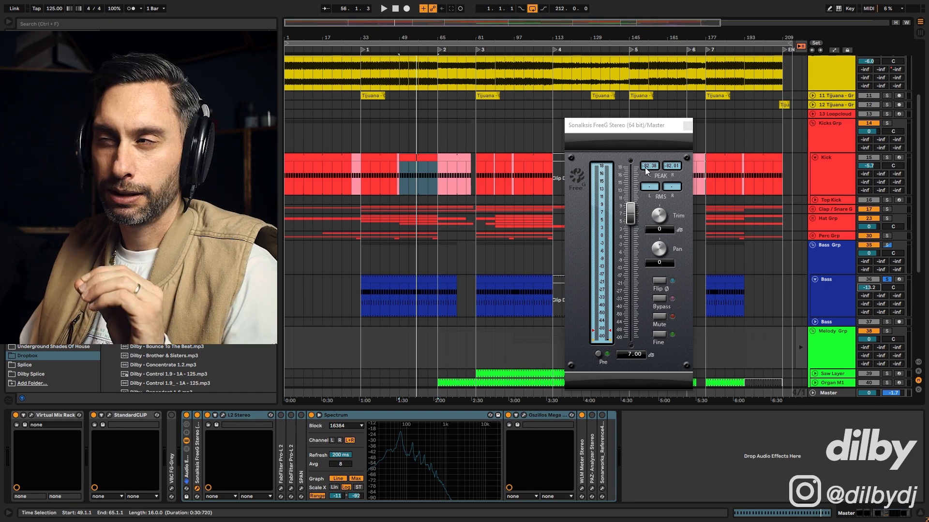
- Replay the soloed bass from bar 49 and check its level on the Master's FreeG meter
click(837, 284)
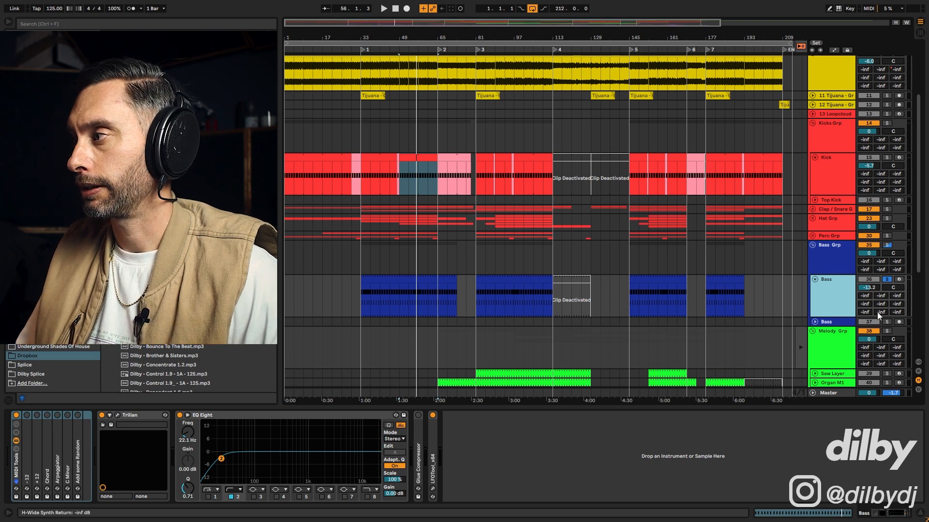
key(space)
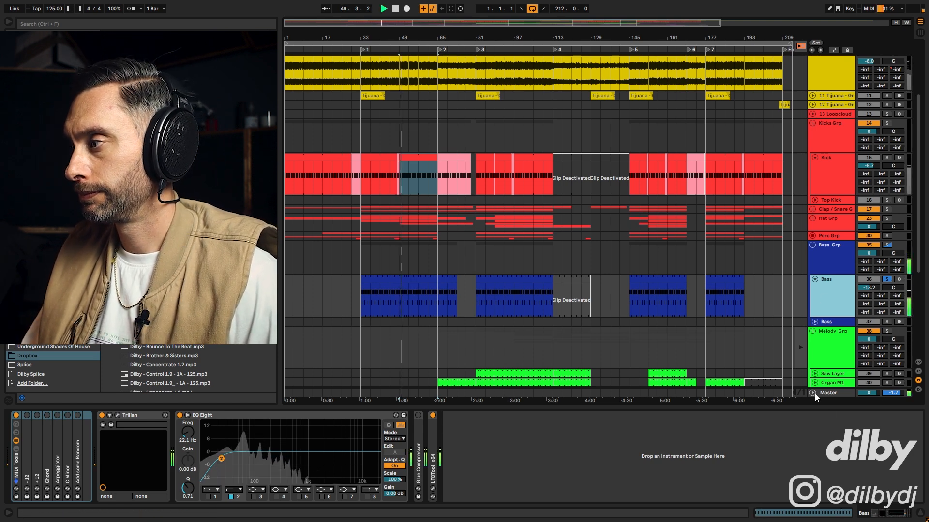
click(828, 392)
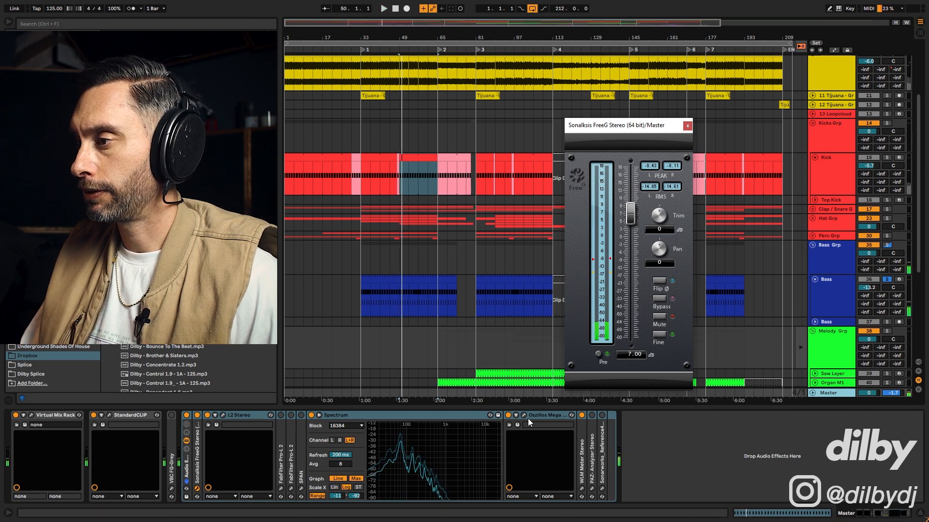
- Open the Oszillos Mega Scope on the Master track, position its window, and play the bass to examine the waveform peaks
click(541, 417)
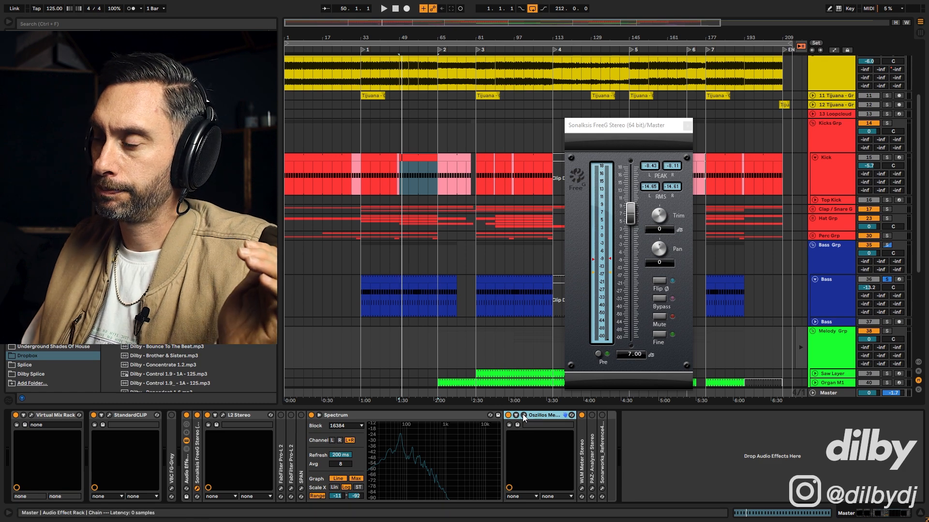
click(523, 415)
drag(487, 78, 466, 86)
key(space)
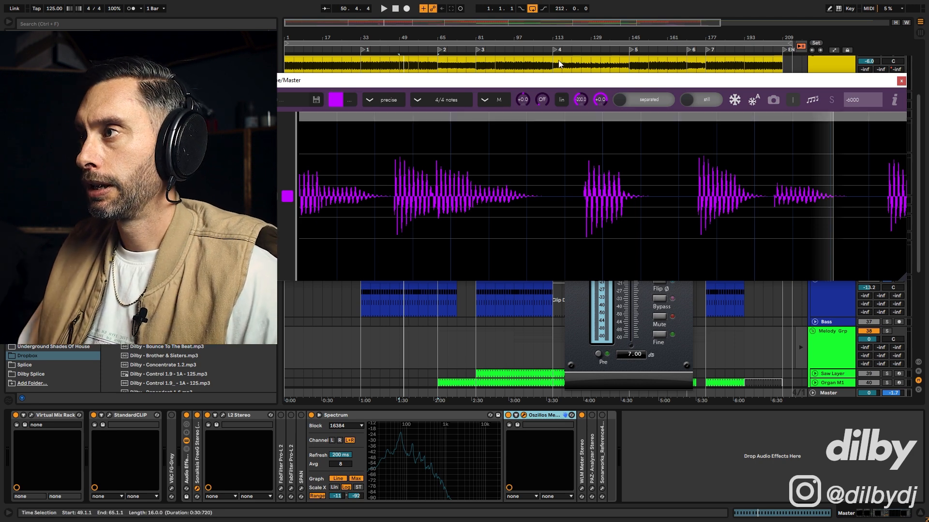
drag(560, 80, 564, 80)
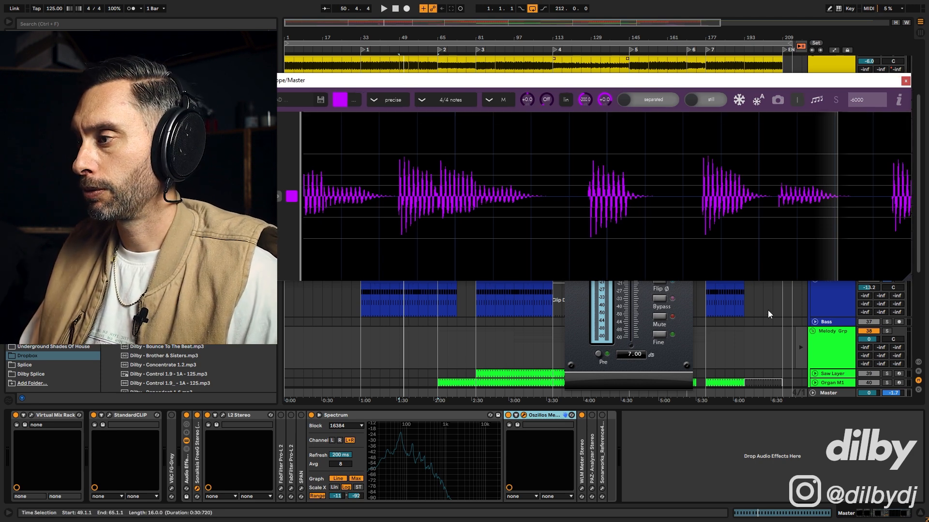
- Move the oscilloscope window down so that the FreeG meter's peak readings are uncovered
click(832, 396)
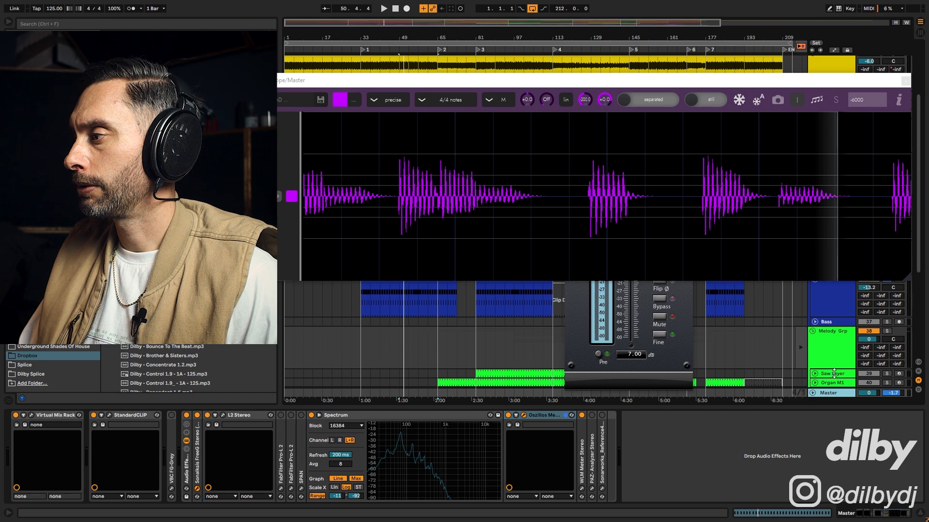
click(809, 455)
click(870, 82)
drag(870, 85, 870, 198)
- Unfold the Bass track's Glue Compressor, enable Soft clipping, and set its threshold to -6.98 dB while auditioning the bass
click(839, 295)
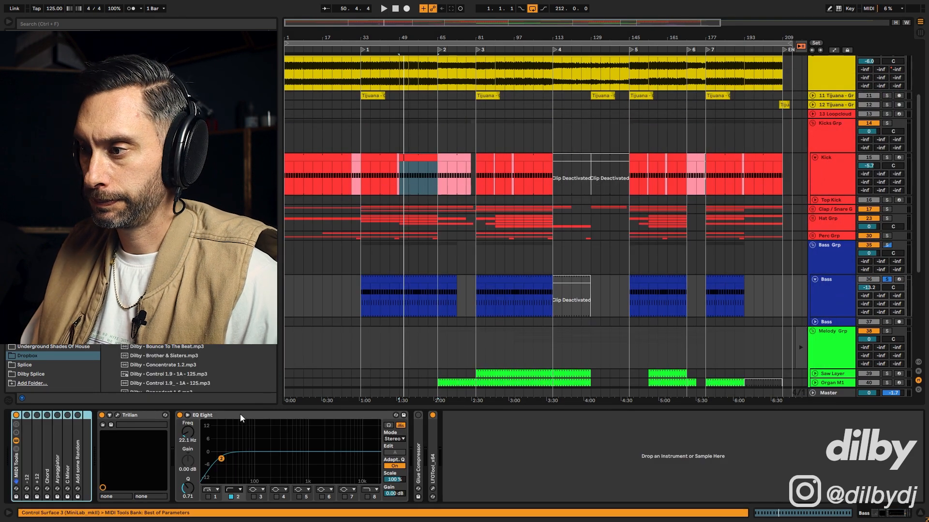
double_click(417, 426)
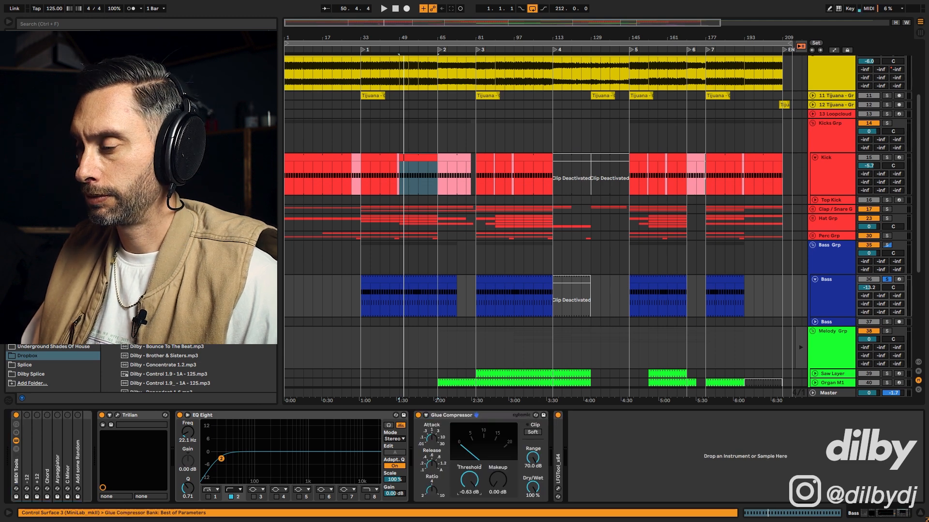
key(space)
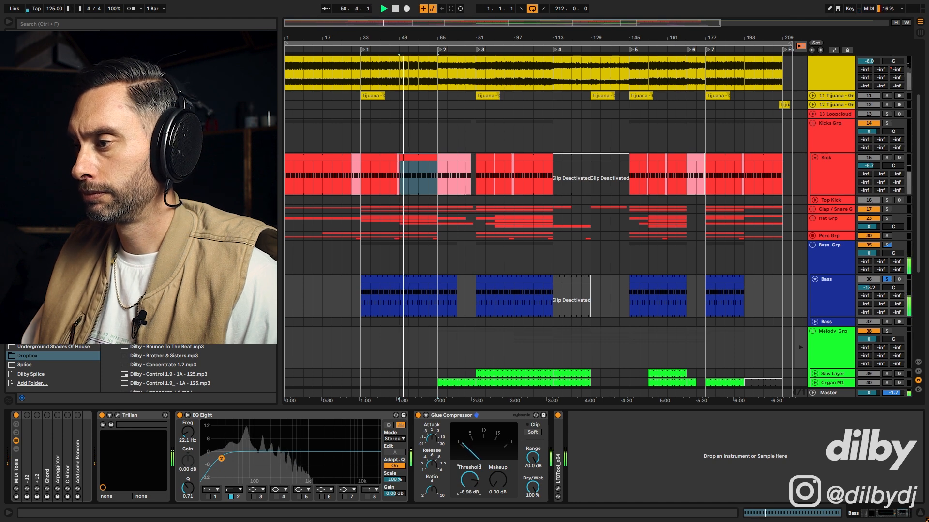
click(532, 432)
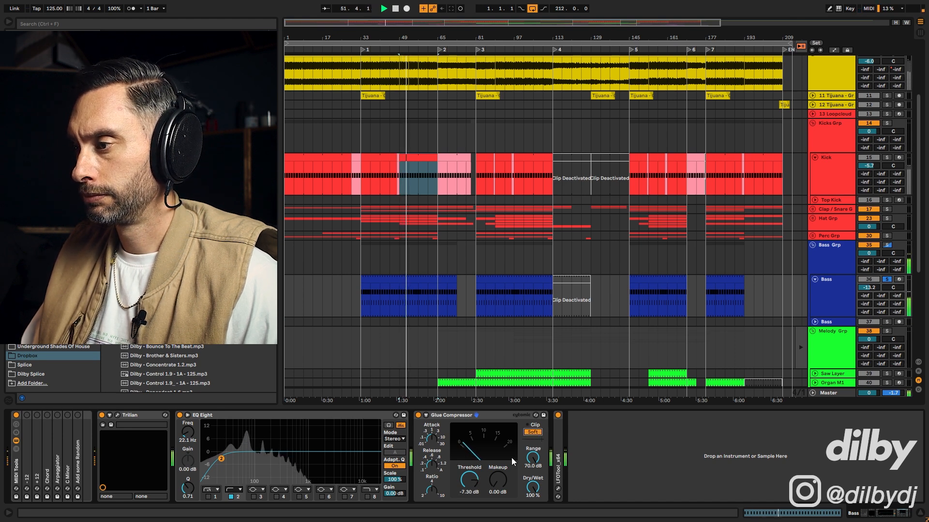
drag(476, 482, 476, 480)
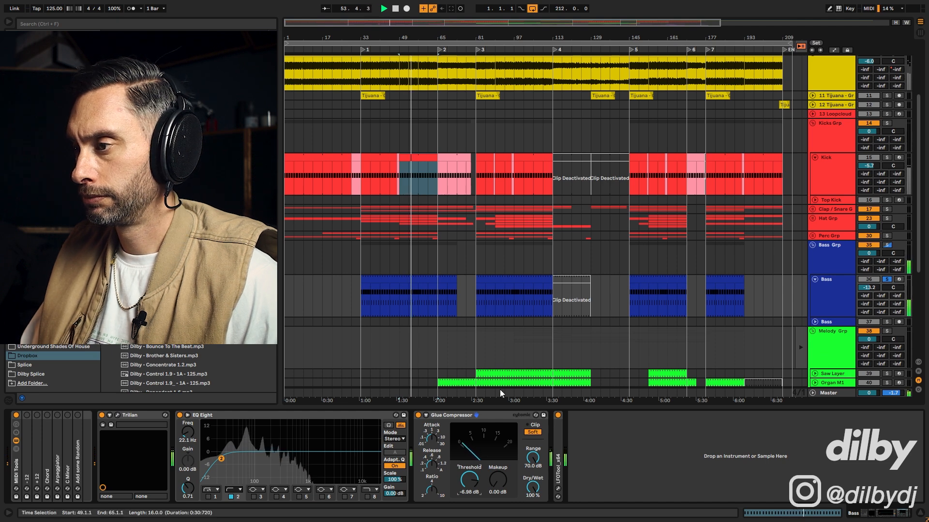
click(418, 415)
key(space)
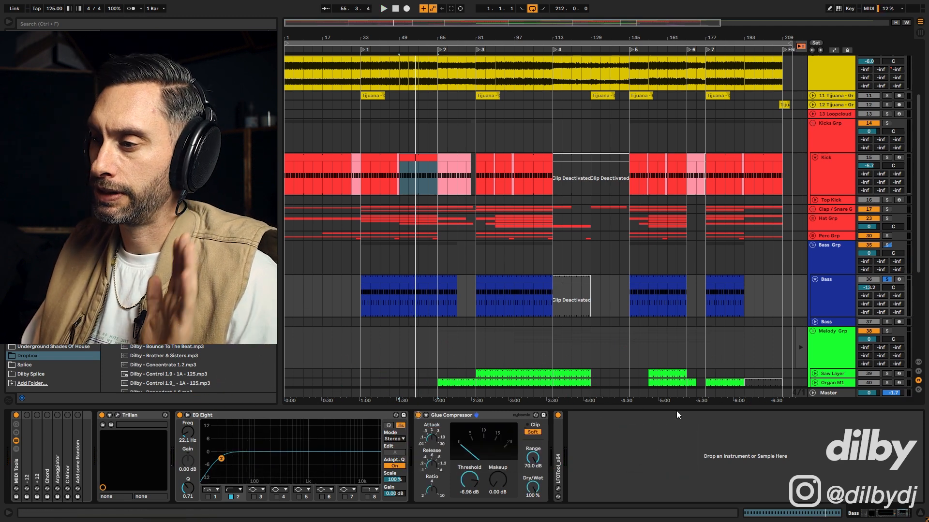
- Play the soloed bass with the Master's oscilloscope showing, examine the waveform peaks, and return to the Bass track's devices
click(828, 392)
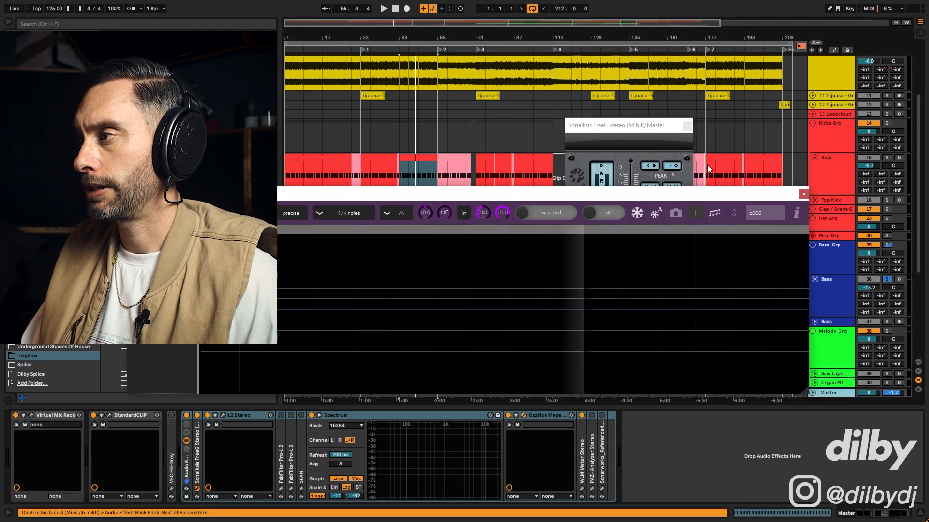
key(space)
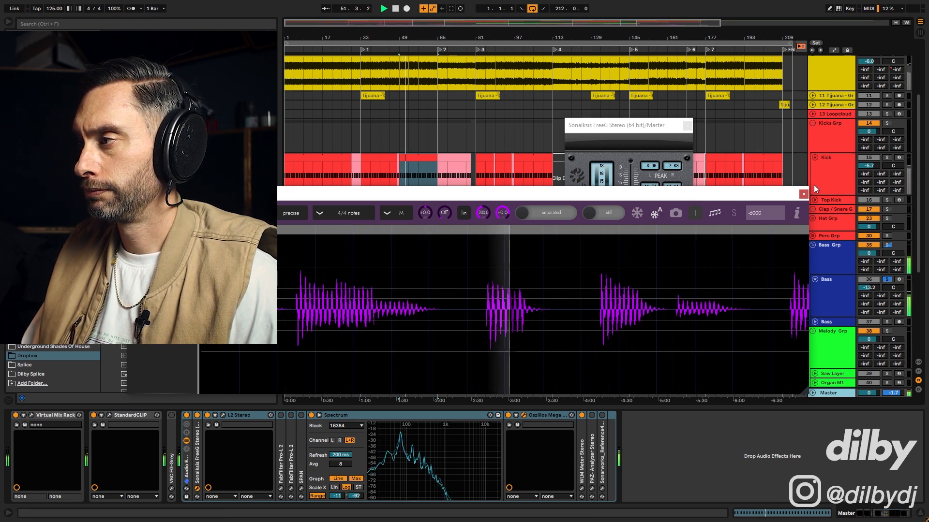
key(space)
click(832, 284)
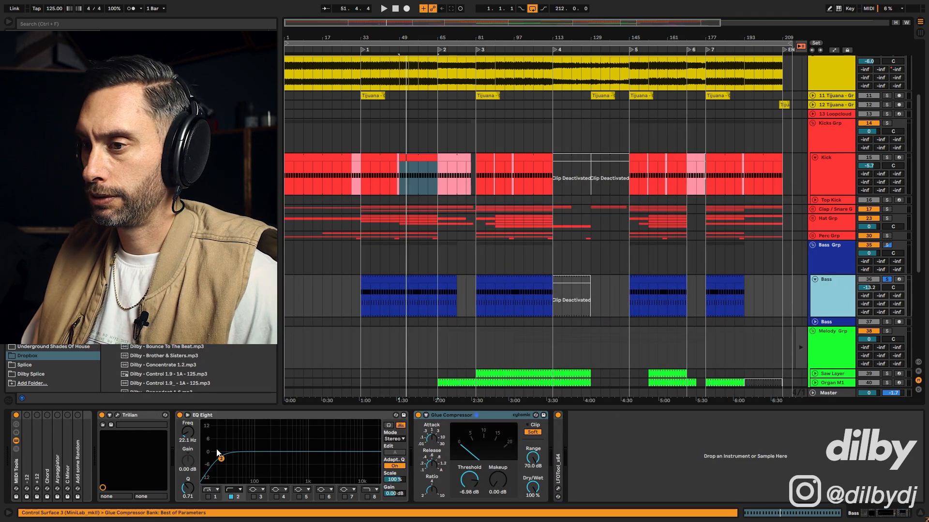
- Open the FreeG meter on the Master, play the bass to check its peak level, and close the meter window
click(832, 393)
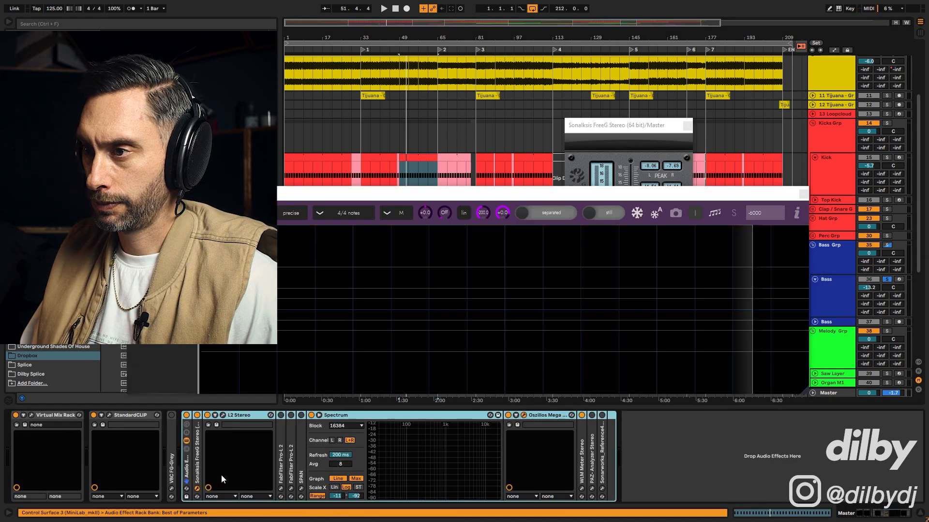
click(197, 489)
key(space)
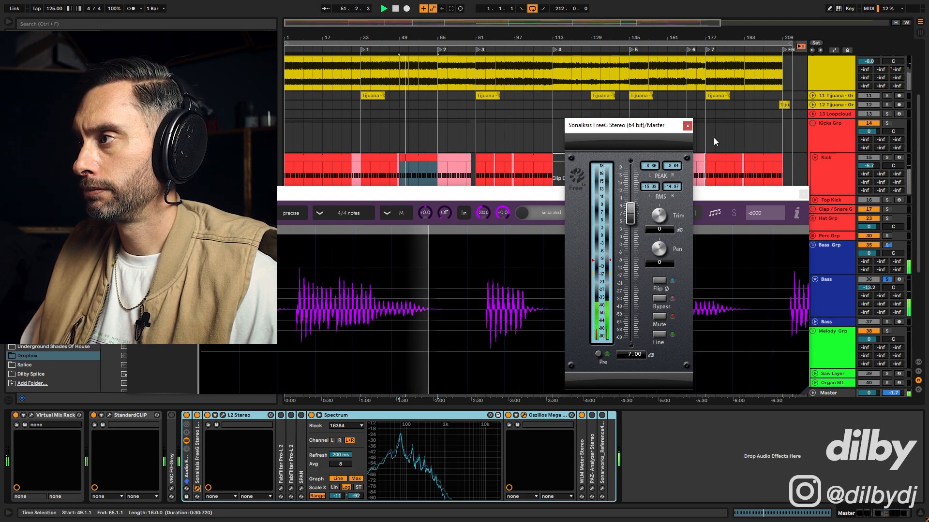
click(688, 126)
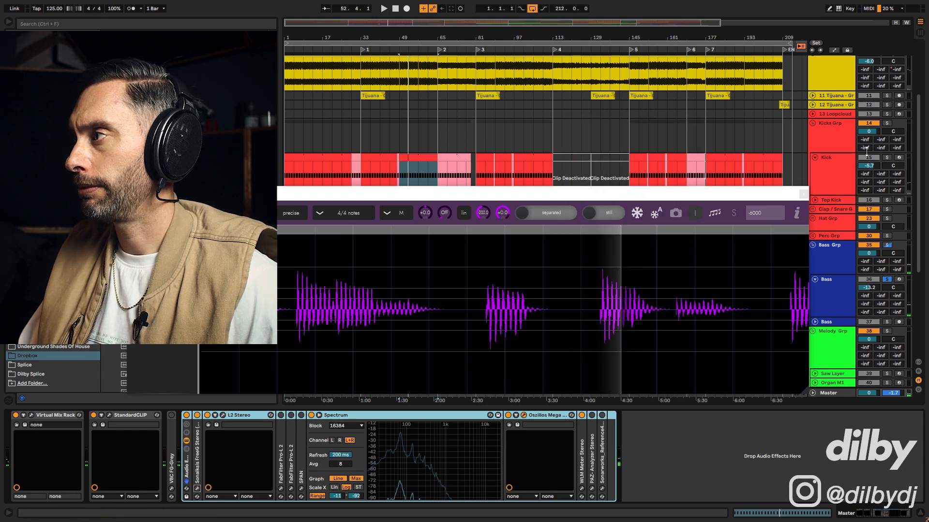
- Solo the KICK BASS BUS track and play the kick and bass together from bar 49
scroll(836, 99, up, 2)
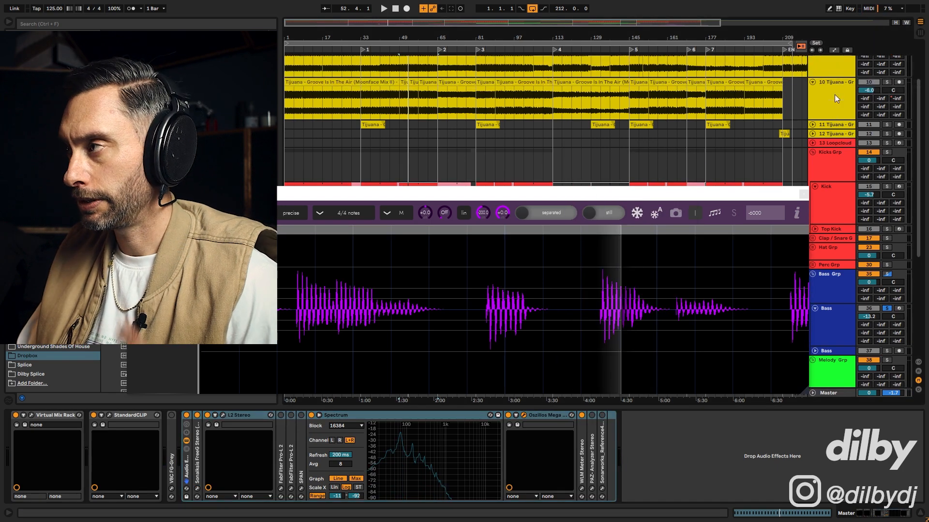
scroll(832, 108, up, 1)
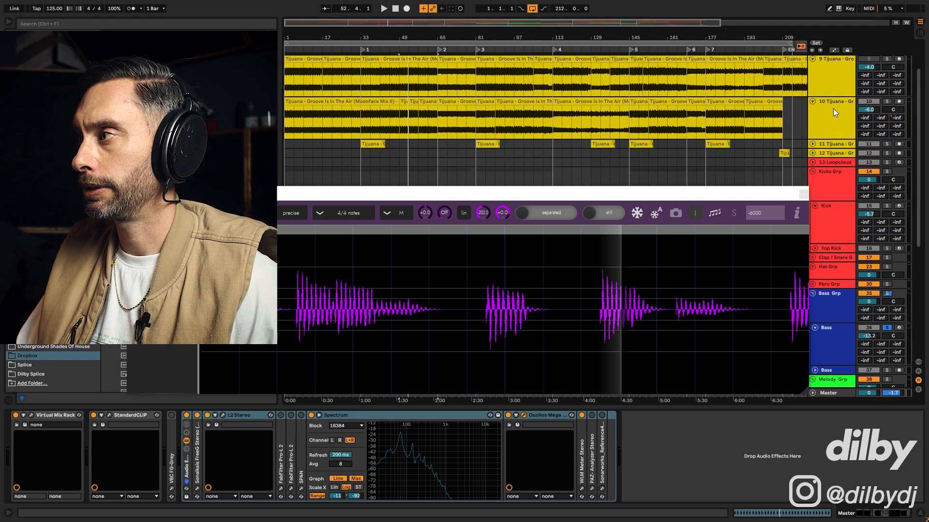
scroll(844, 124, up, 3)
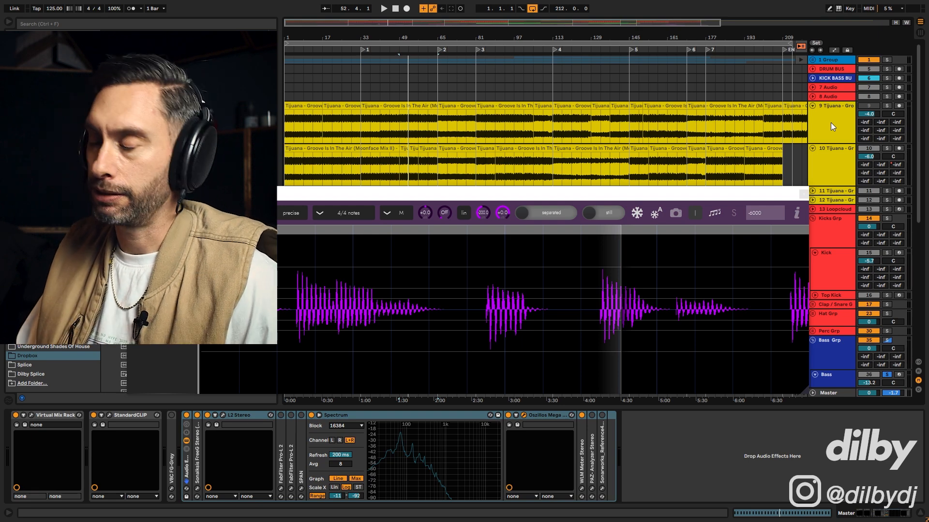
click(838, 80)
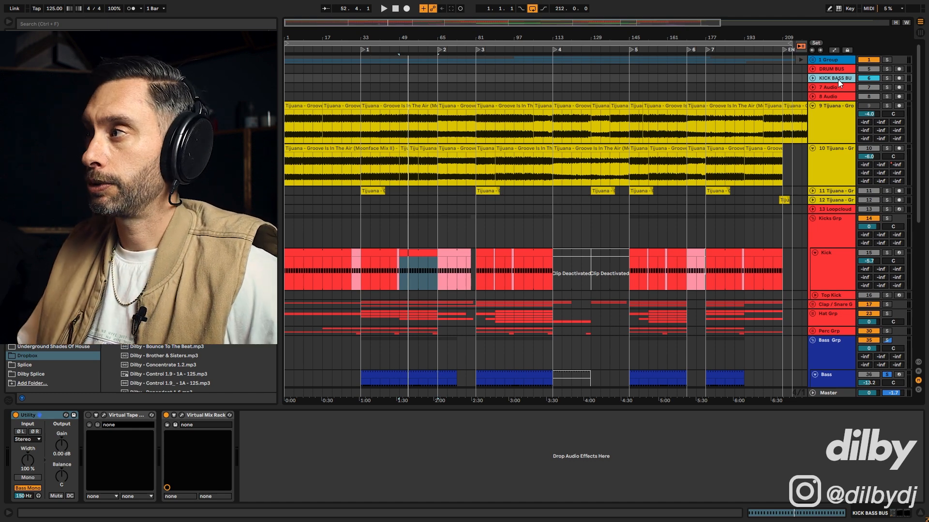
click(887, 78)
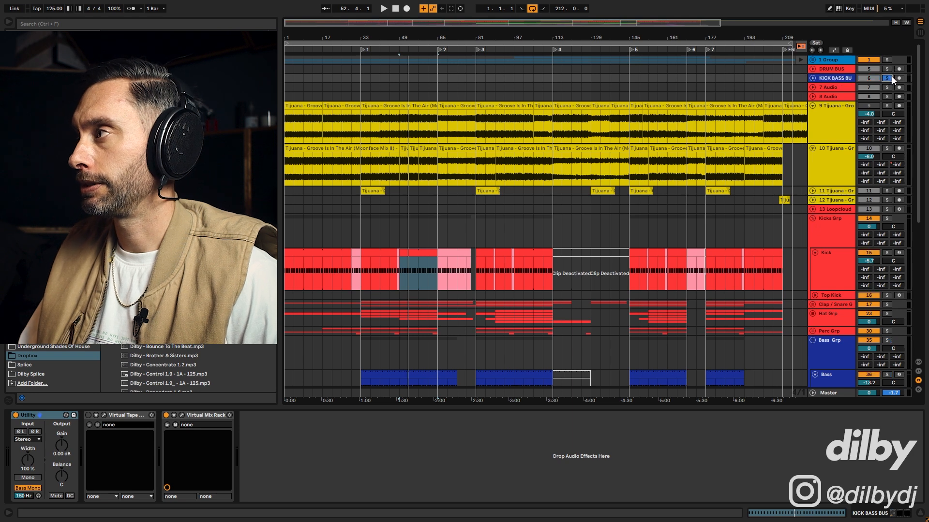
key(space)
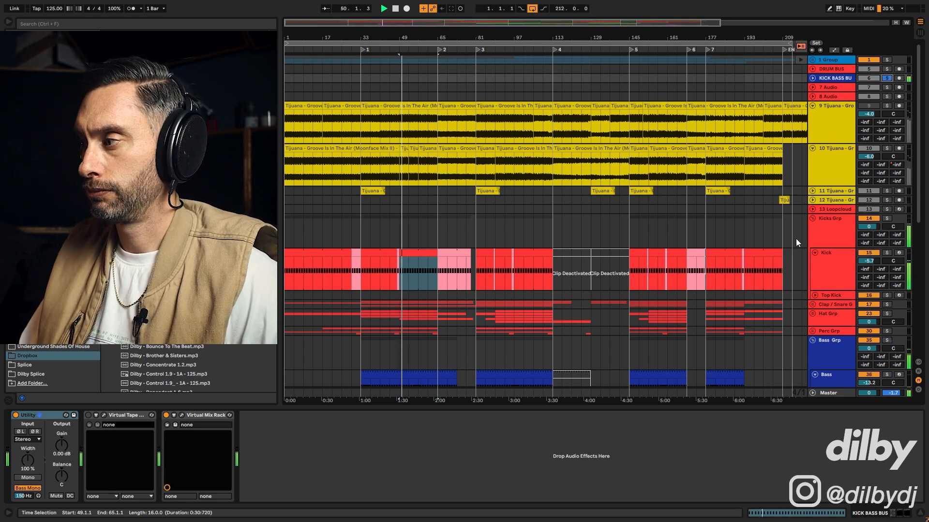
- Examine the combined kick and bass waveform in the Master's oscilloscope, stop playback, and close the oscilloscope window
click(830, 395)
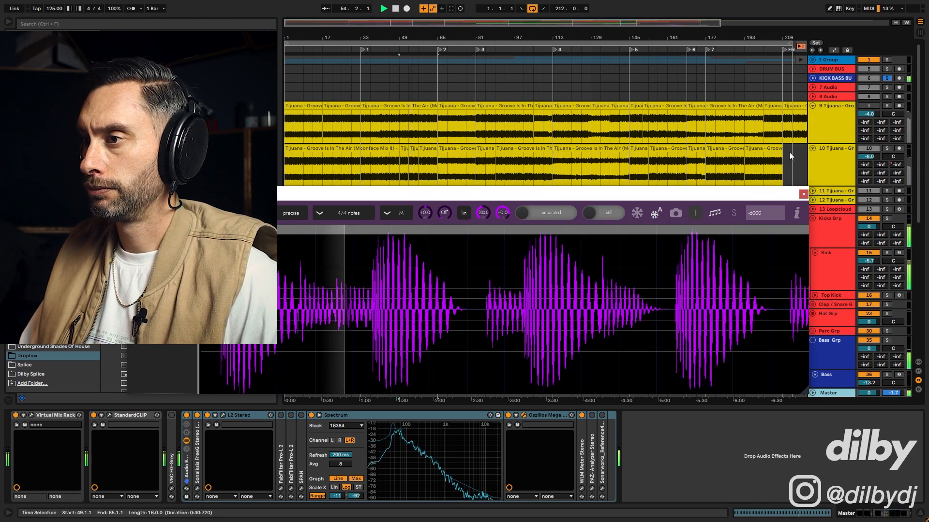
key(space)
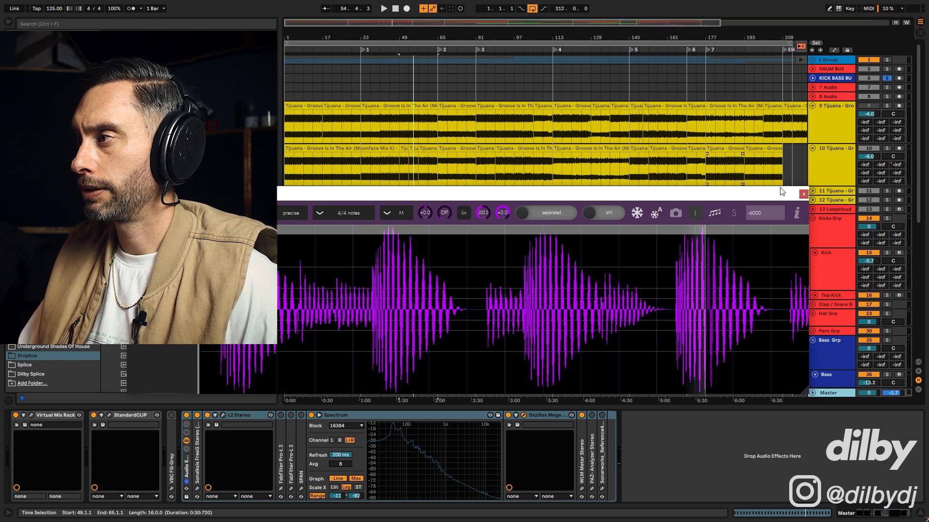
click(803, 194)
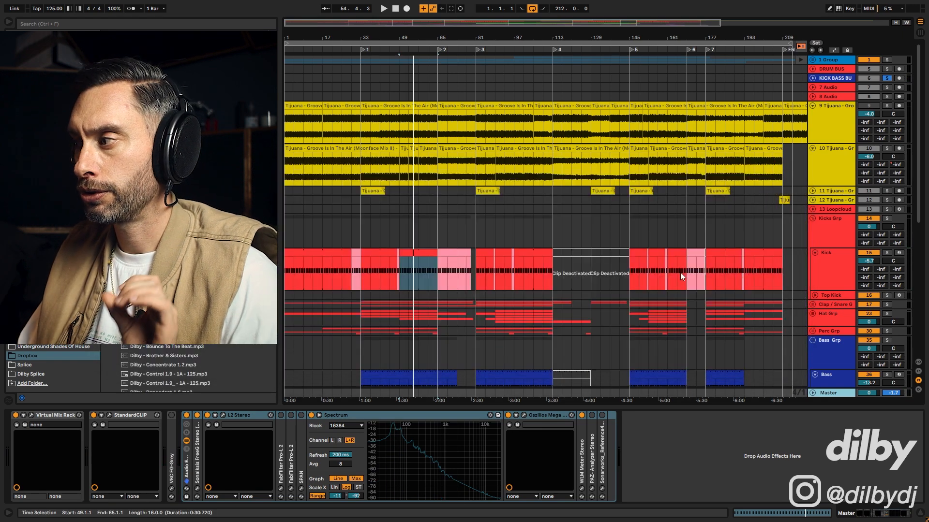
- Set the Bass track's volume to -12.2 dB and audition the soloed kick and bass bus
scroll(782, 285, down, 5)
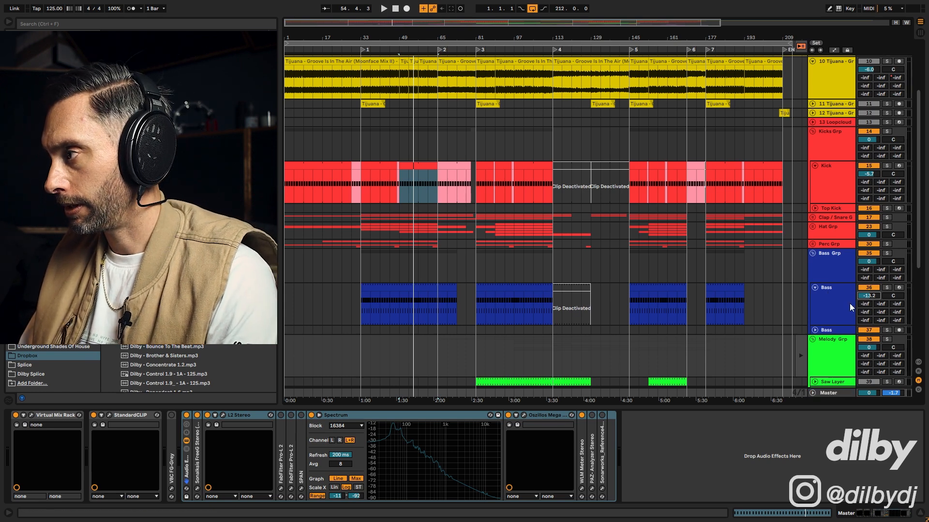
key(space)
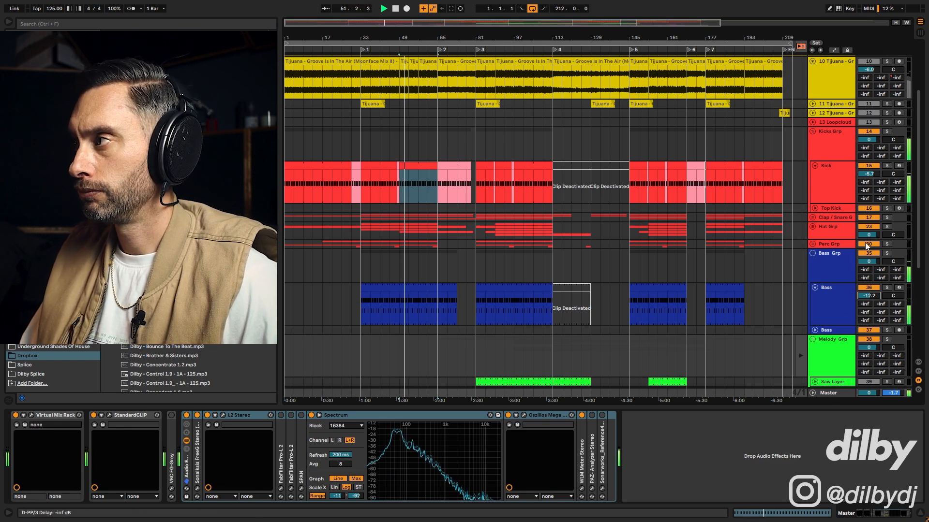
scroll(837, 149, up, 4)
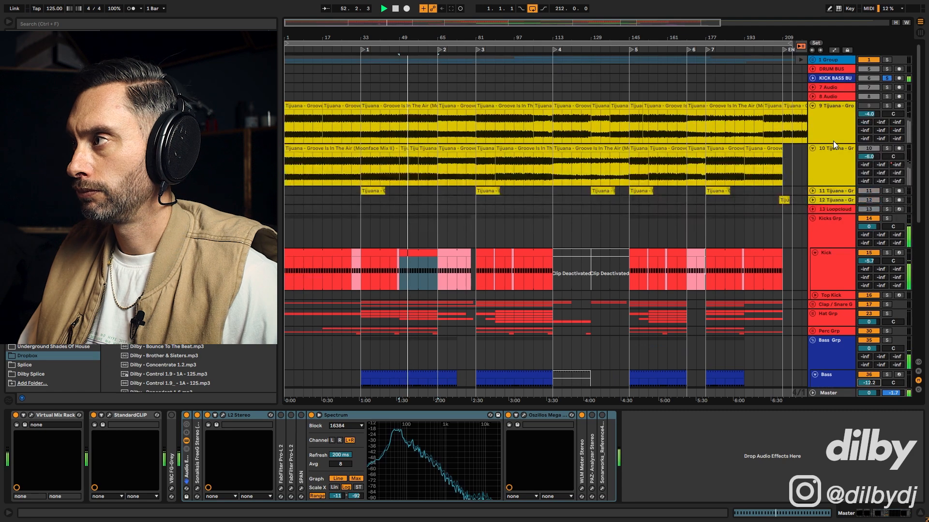
key(space)
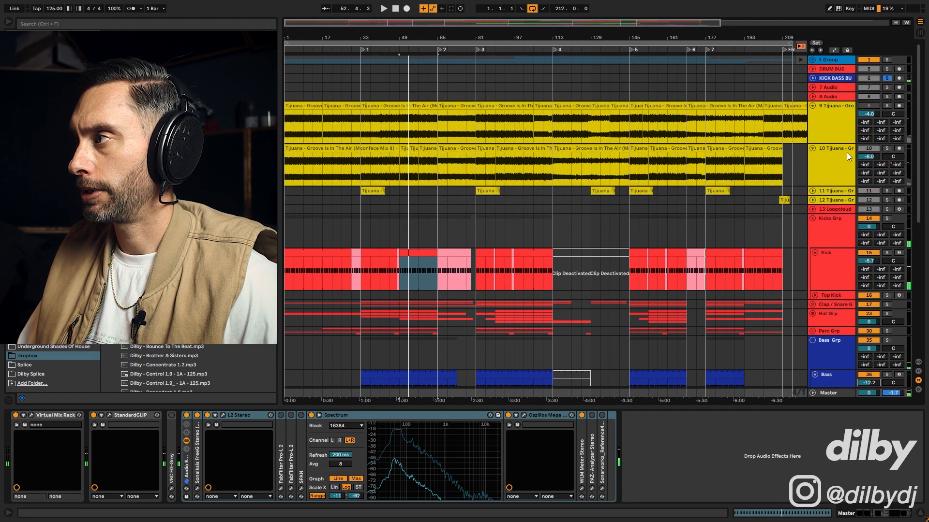
- Enable the high-pass band 2 in the Kick track's EQ Eight and set its frequency to 25 Hz
click(835, 260)
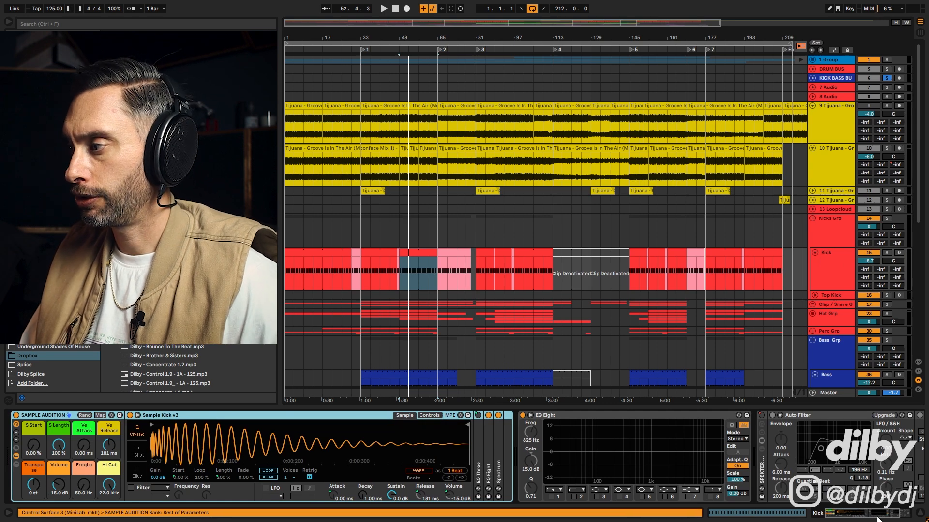
click(573, 497)
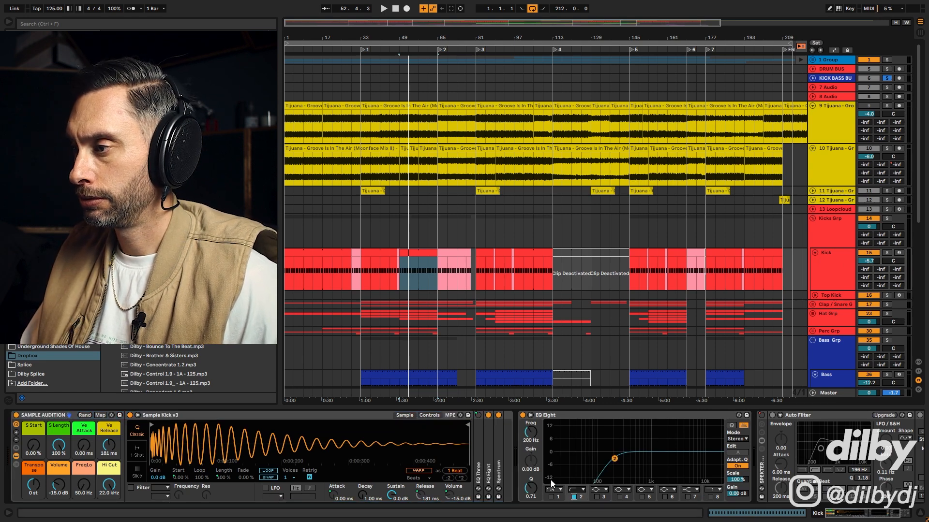
text(25)
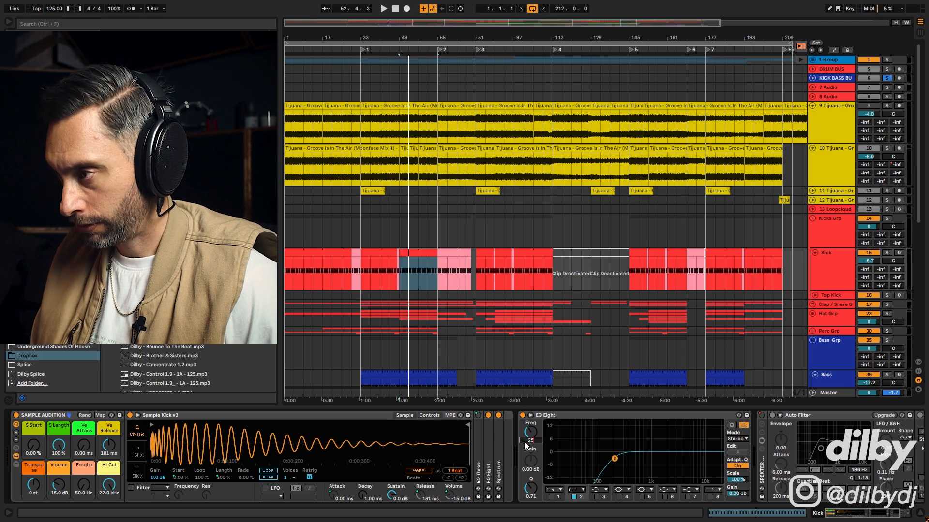
key(Return)
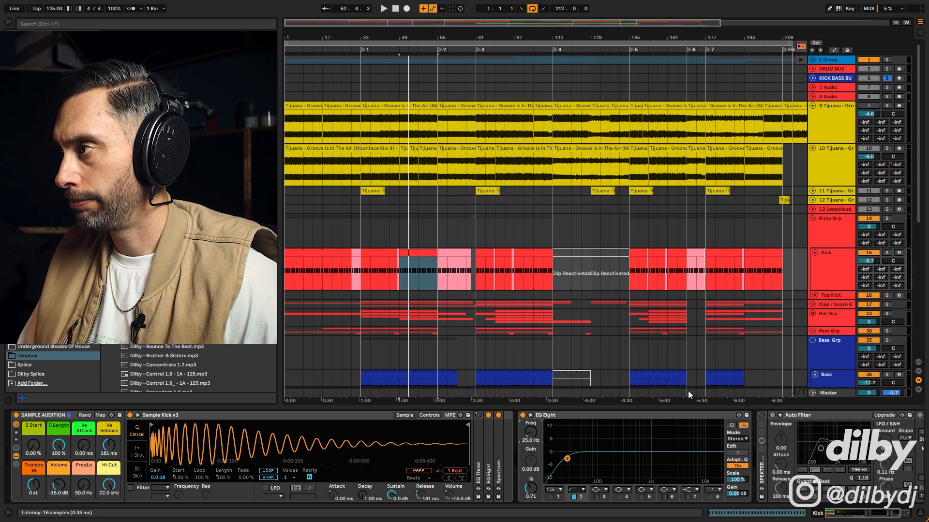
- Bypass the Kick track's EQ Eight and solo the Kick track
click(522, 414)
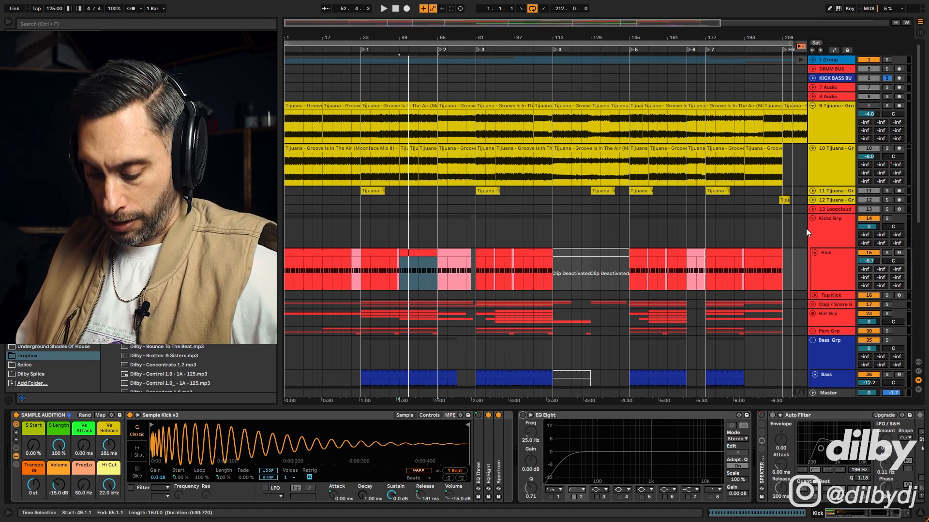
click(886, 252)
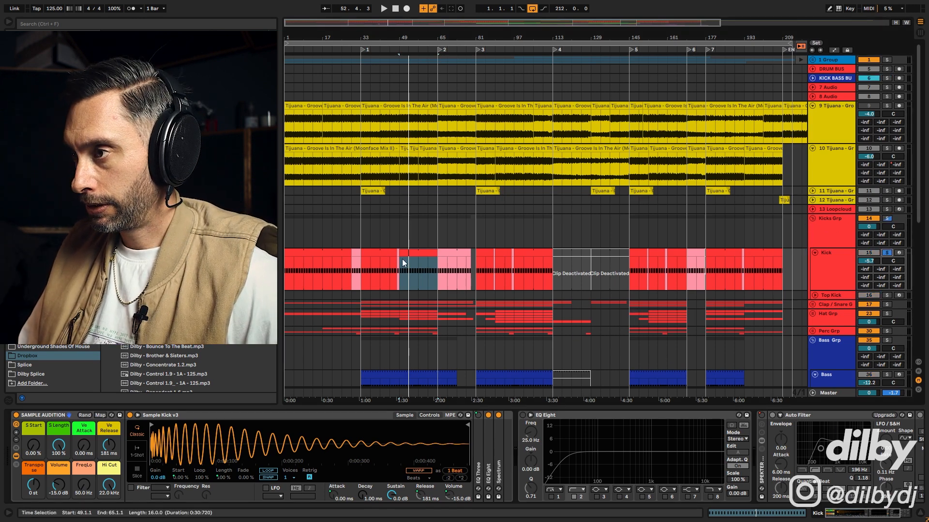
click(419, 252)
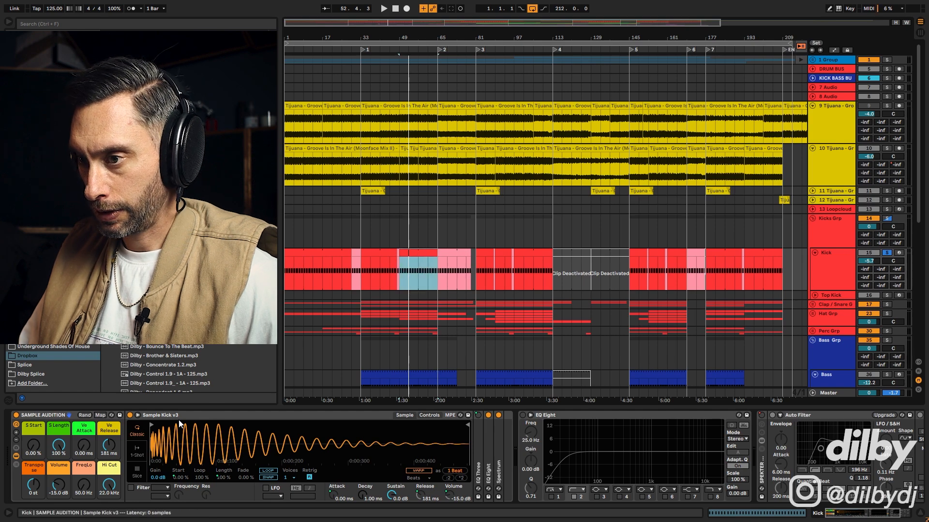
click(524, 416)
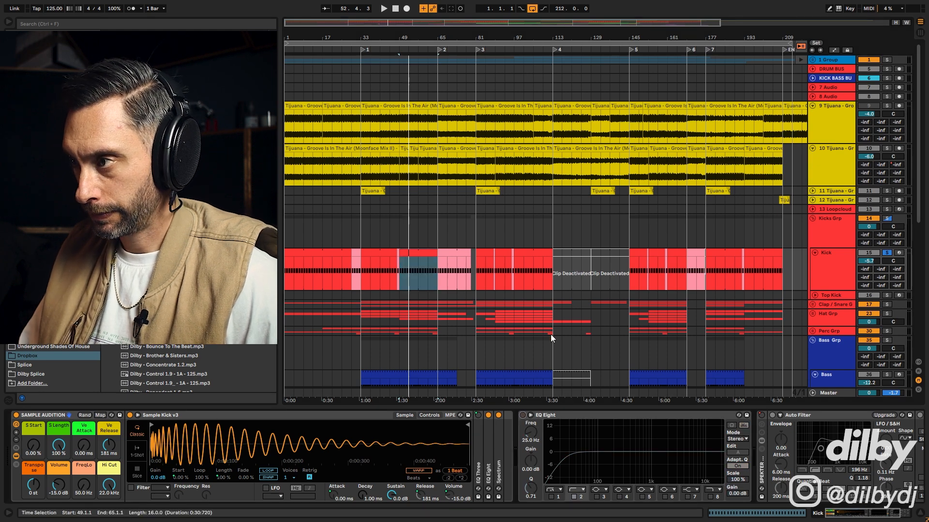
- Switch to Session View, play the soloed kick to compare its level with EQ Eight bypassed, and turn the EQ back on
key(Tab)
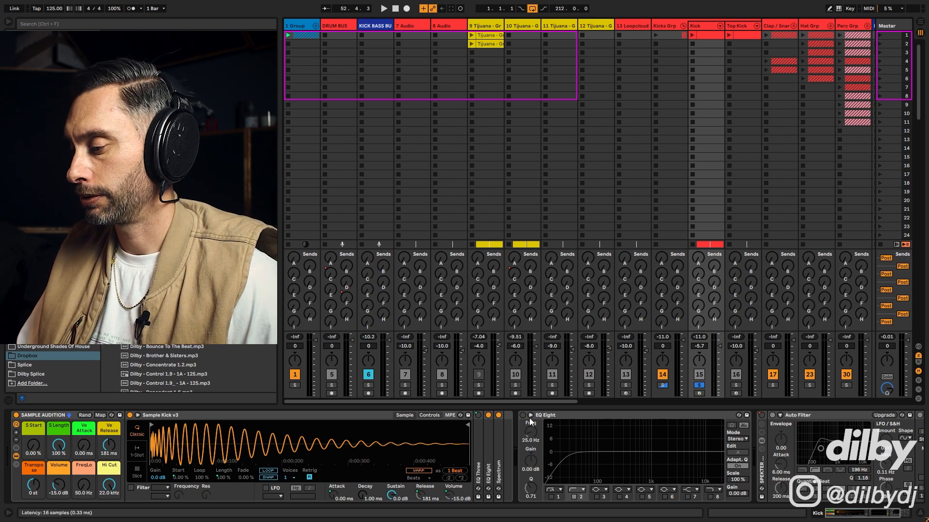
key(space)
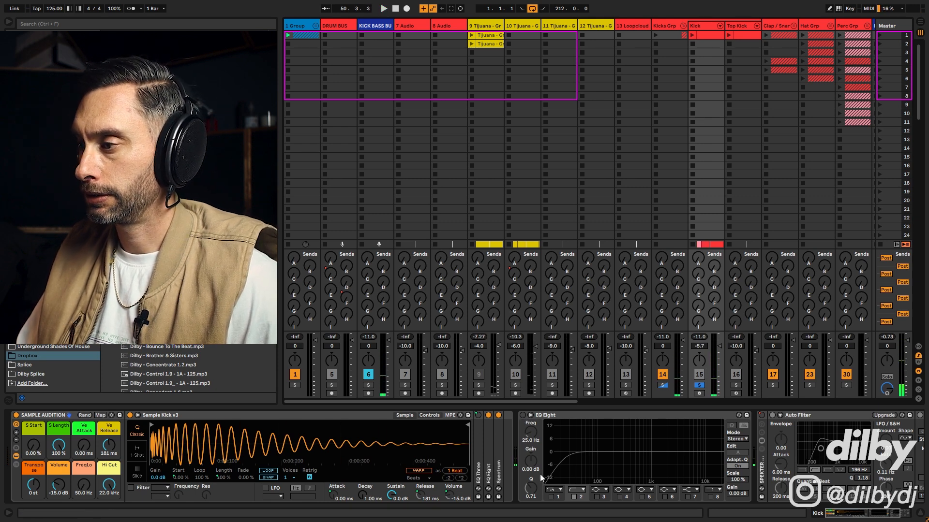
click(522, 415)
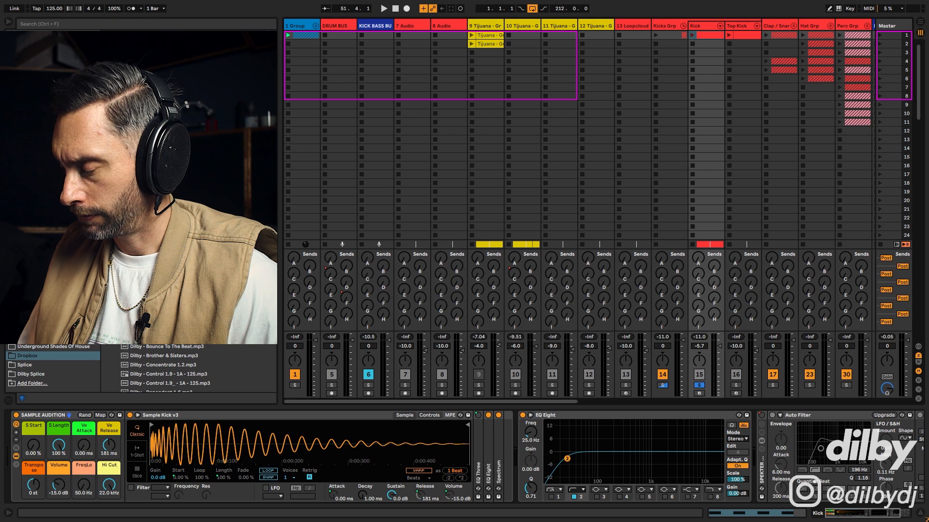
- Unsolo the Kick track and select the Kicks Grp track in the mixer
click(668, 30)
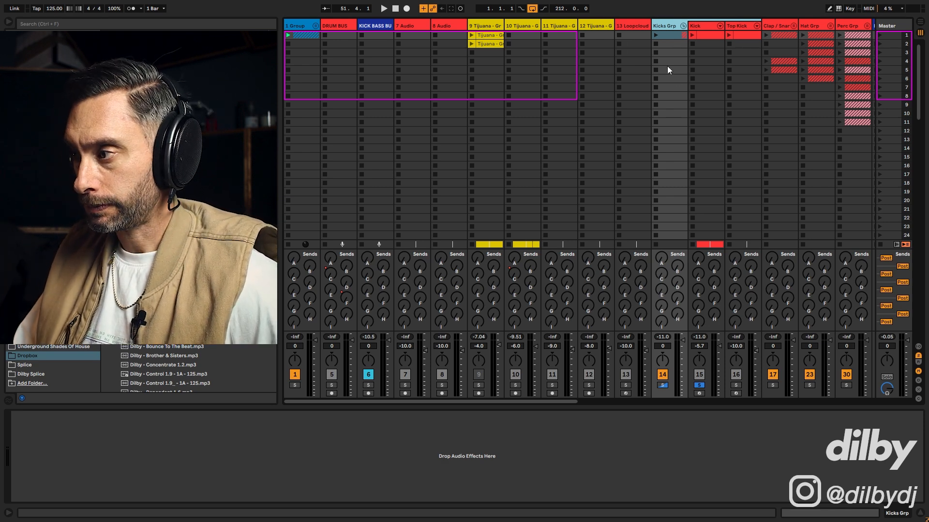
click(700, 387)
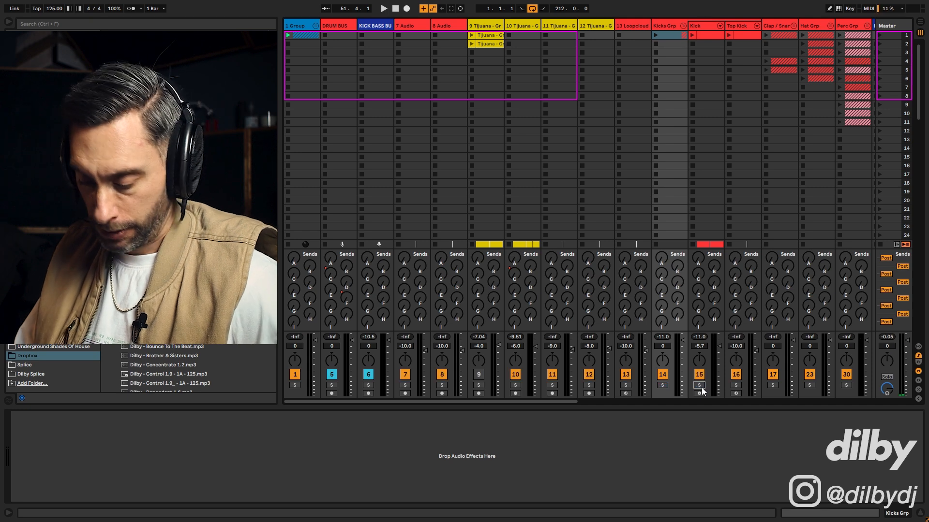
click(662, 26)
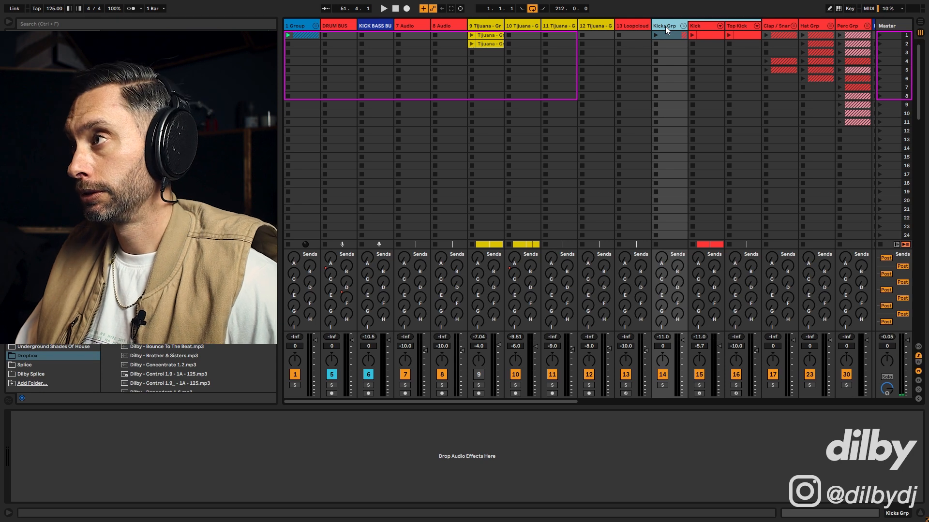
- Return to Arrangement View, place the insert marker at bar 81, and zoom the timeline out to show the whole track
key(Tab)
click(477, 215)
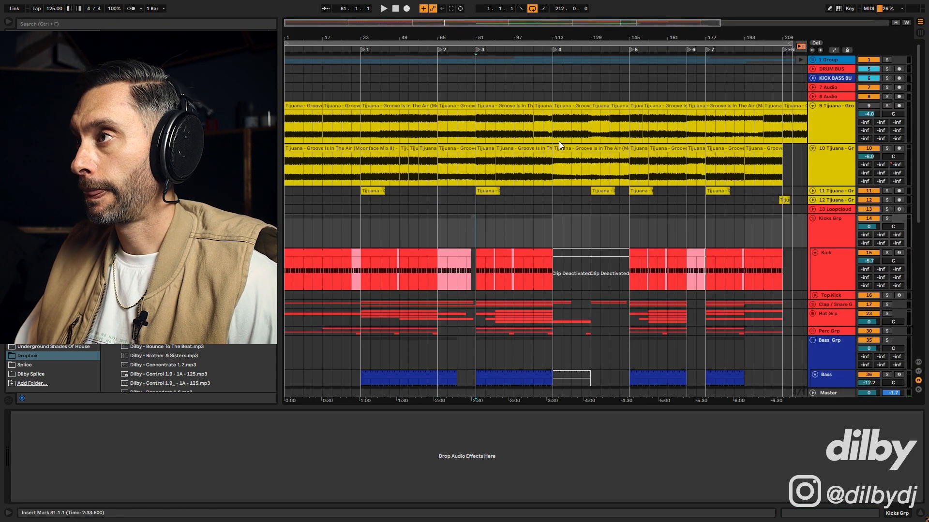
drag(516, 24, 590, 31)
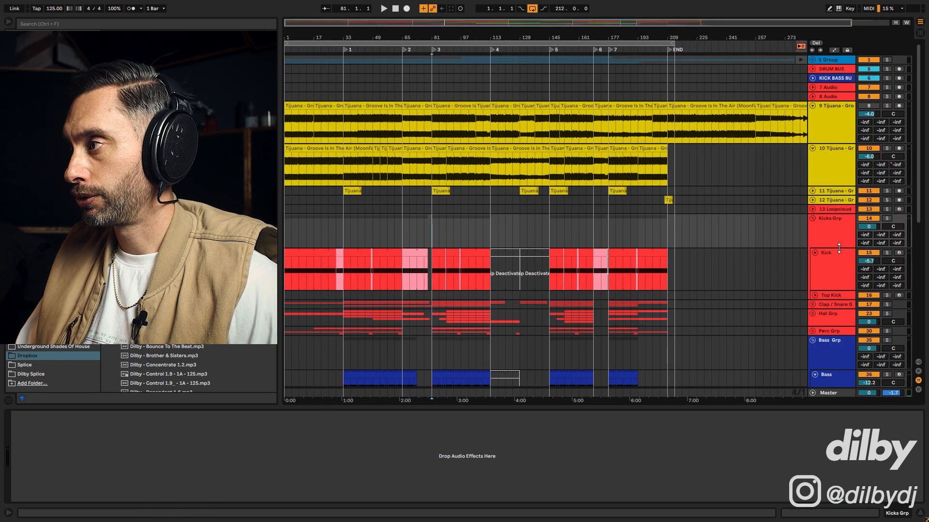
- Fold the Kick track and place the insert marker at bar 81 on the Kicks Grp track
click(814, 252)
click(825, 225)
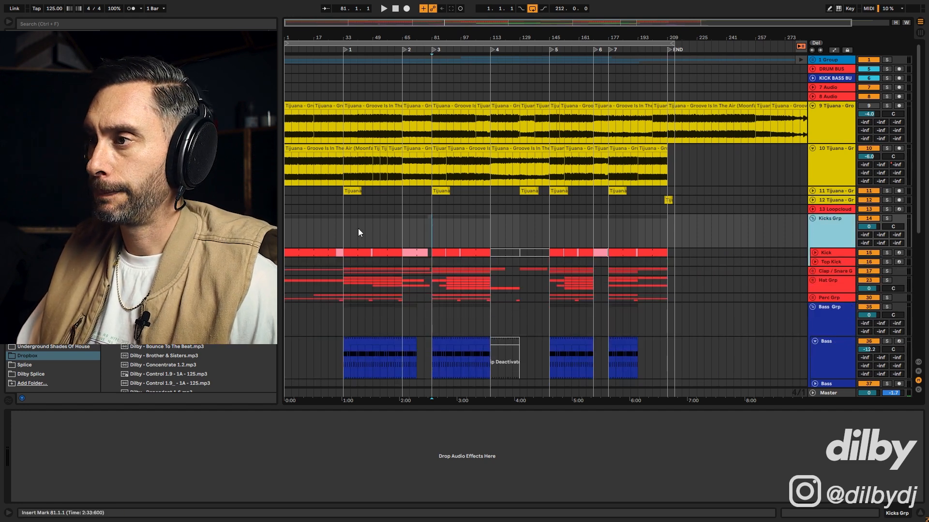
drag(372, 232, 343, 233)
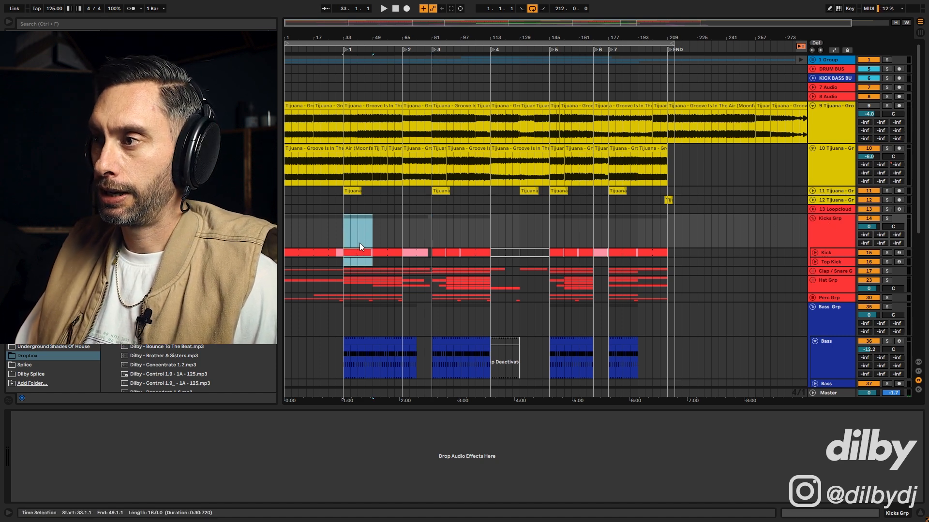
click(433, 228)
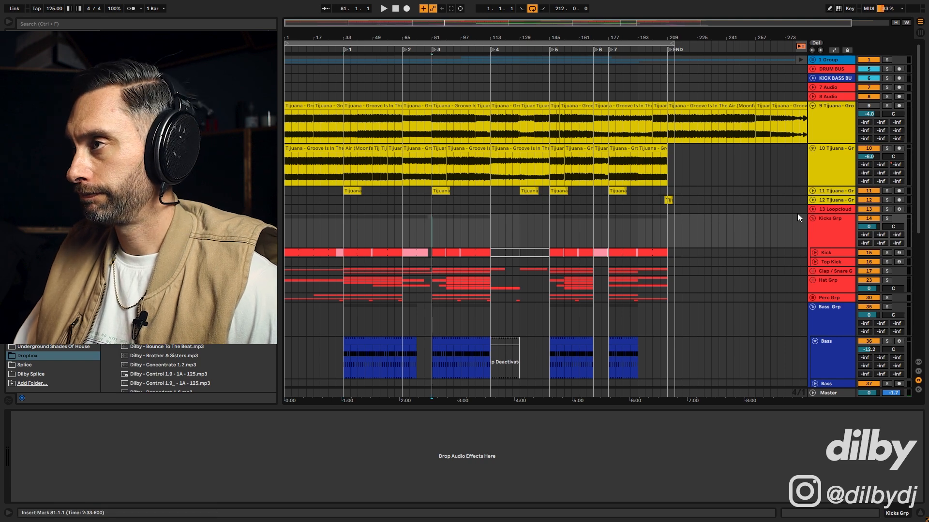
- Fold the Bass Grp, select the Kicks Grp track and place the insert marker at bar 49 on it
drag(298, 23, 299, 40)
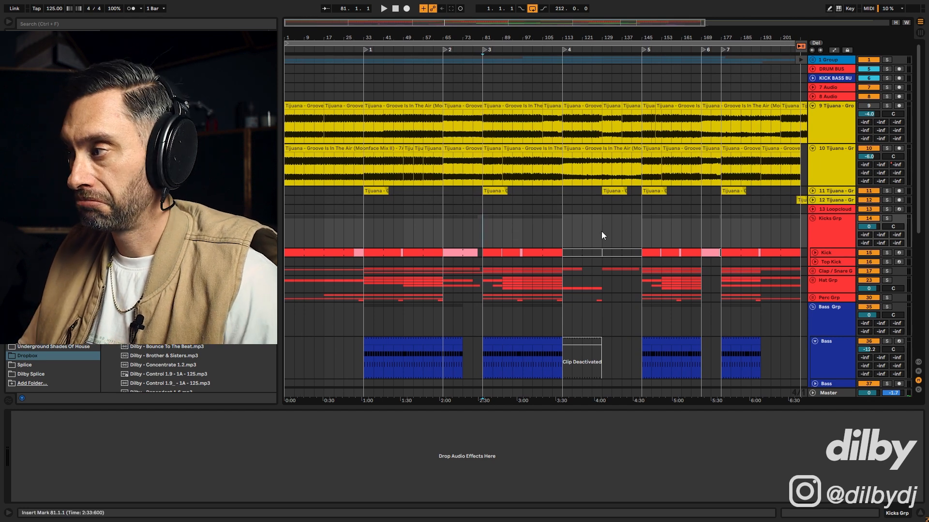
scroll(779, 256, down, 1)
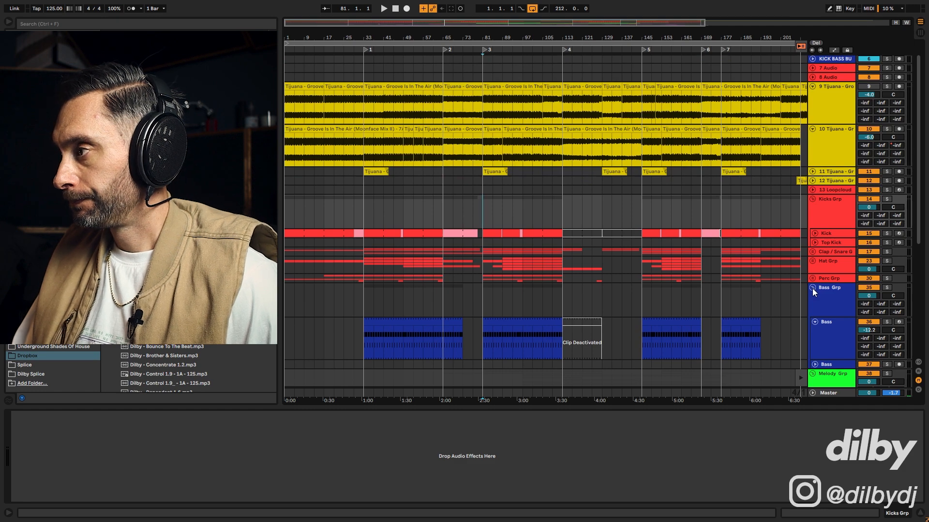
click(812, 287)
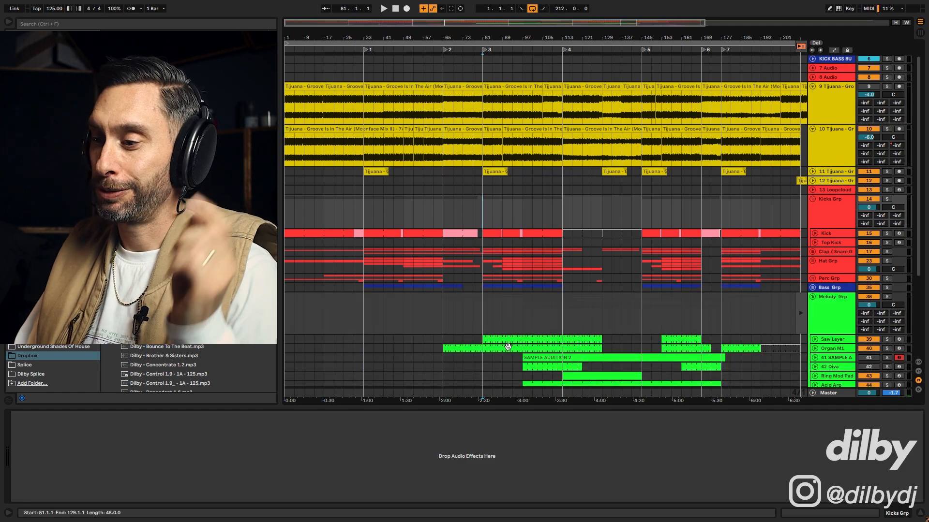
click(827, 211)
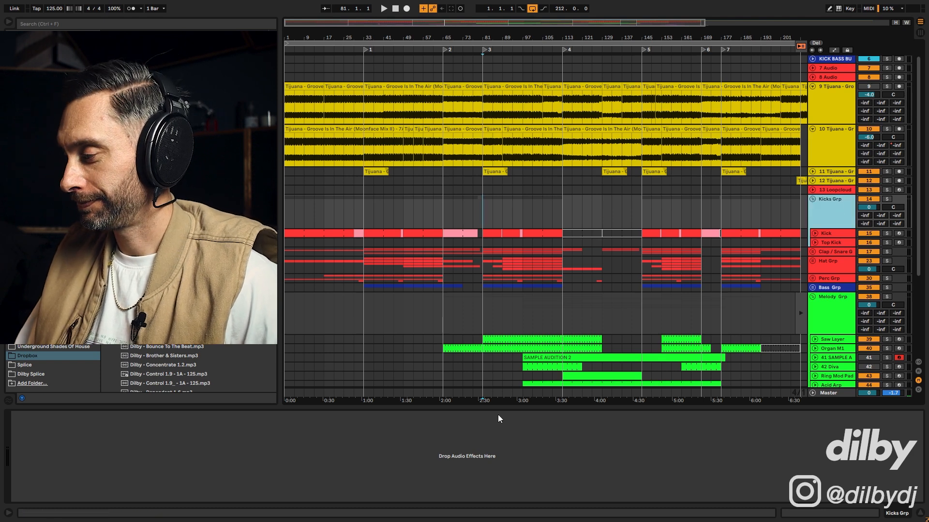
click(401, 203)
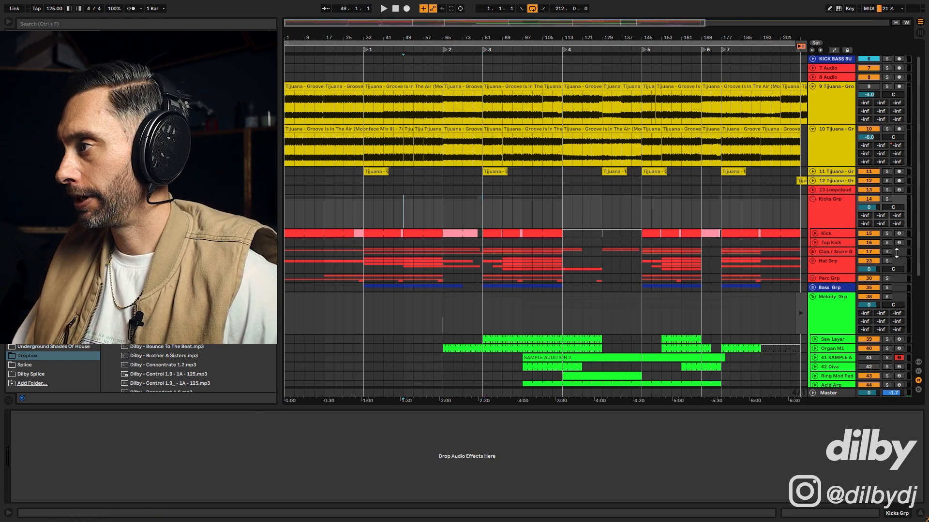
- Open the Denney - Lies reference clip in the 1 Group and select bars 37 to 41 on it
scroll(788, 173, up, 5)
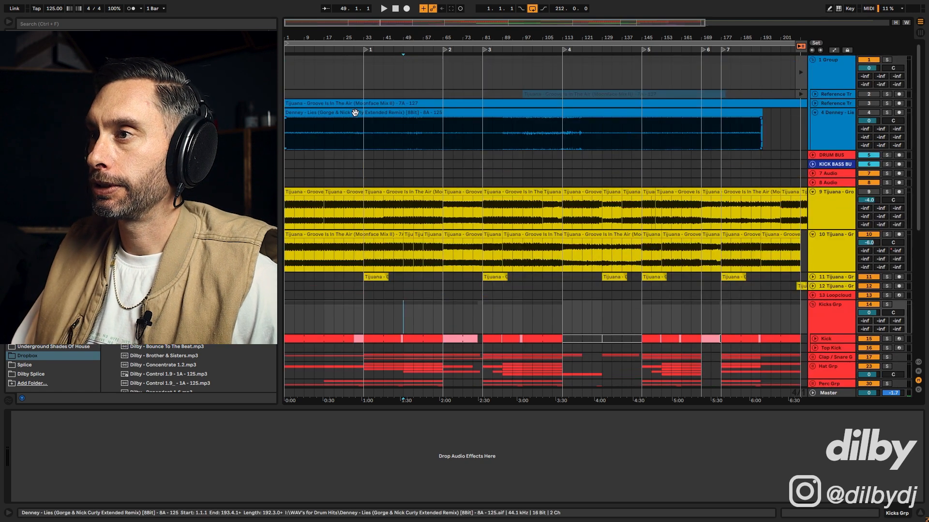
double_click(353, 112)
drag(375, 134, 384, 136)
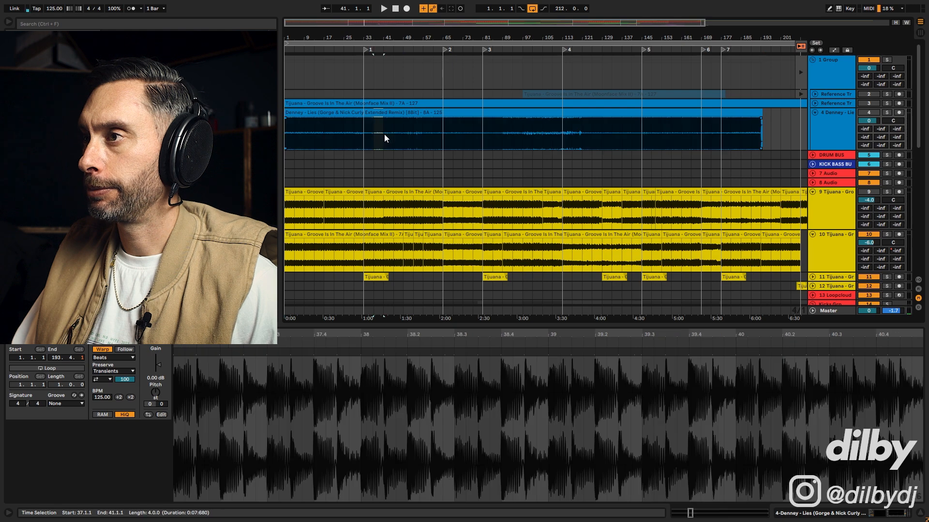
- Show the Denney reference track's device chain and select its Notes spectrum device
drag(350, 33, 904, 79)
click(826, 113)
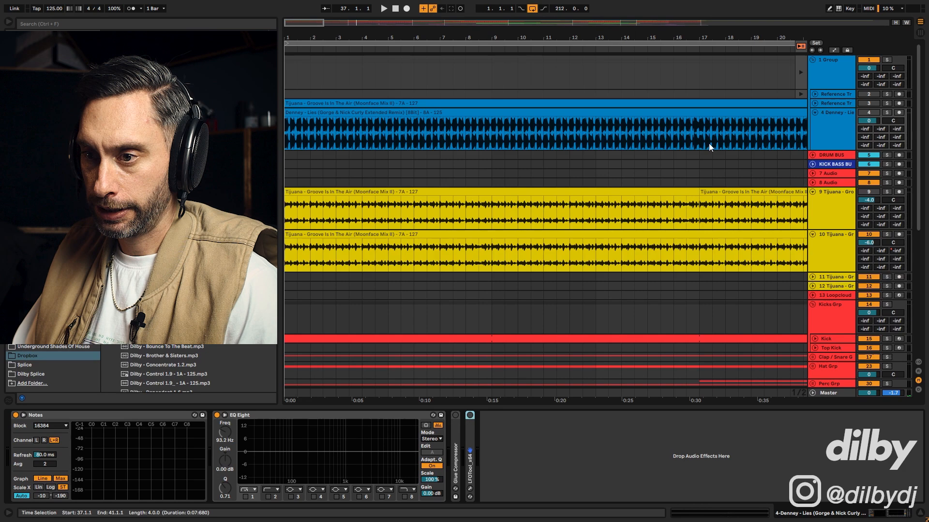
click(102, 417)
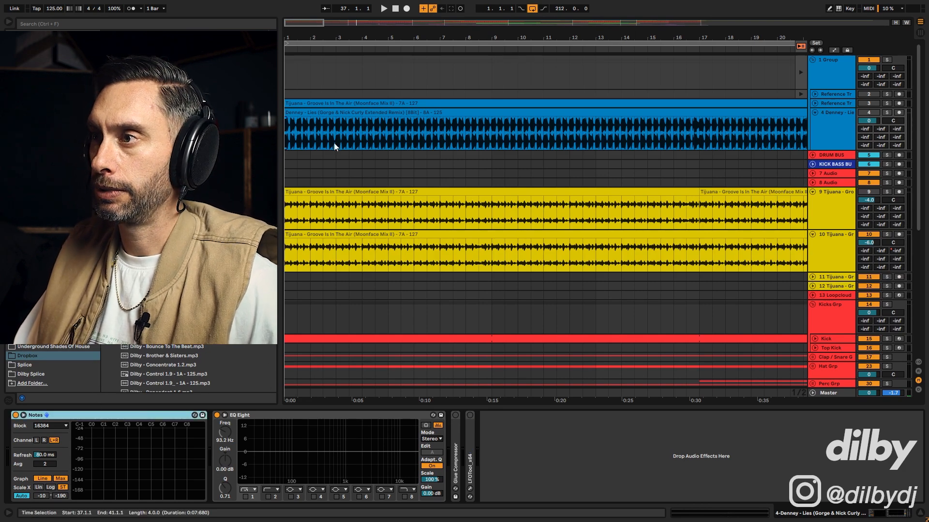
- Reopen the Denney - Lies clip and select its opening four bars, from bar 1 to bar 5, to examine the waveform
click(312, 113)
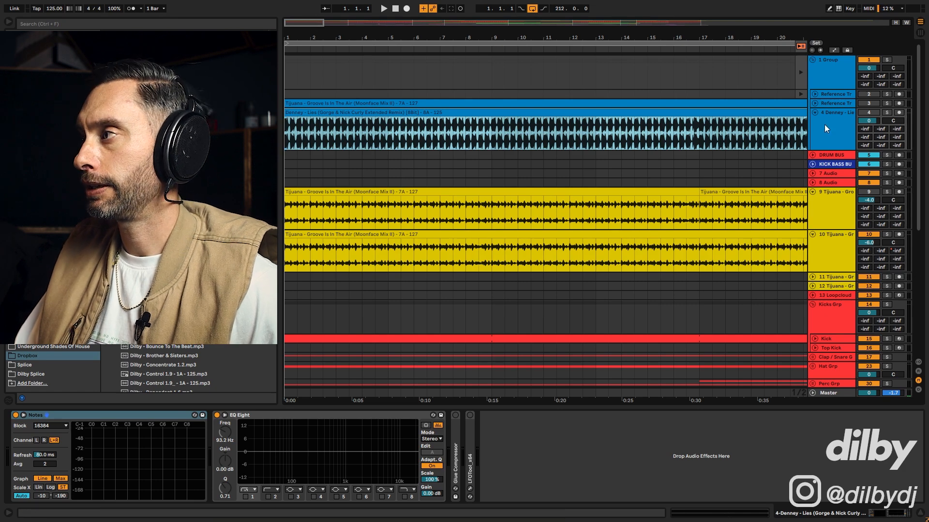
double_click(360, 111)
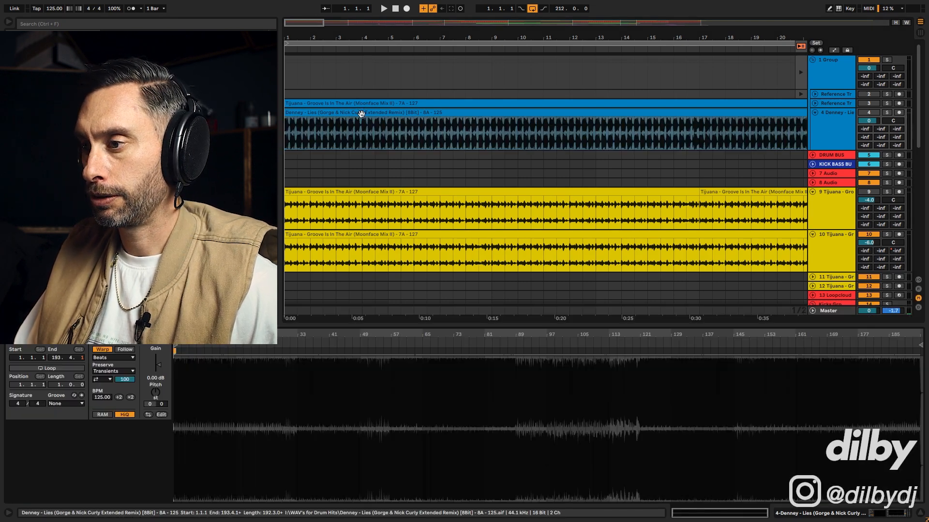
drag(388, 129, 285, 128)
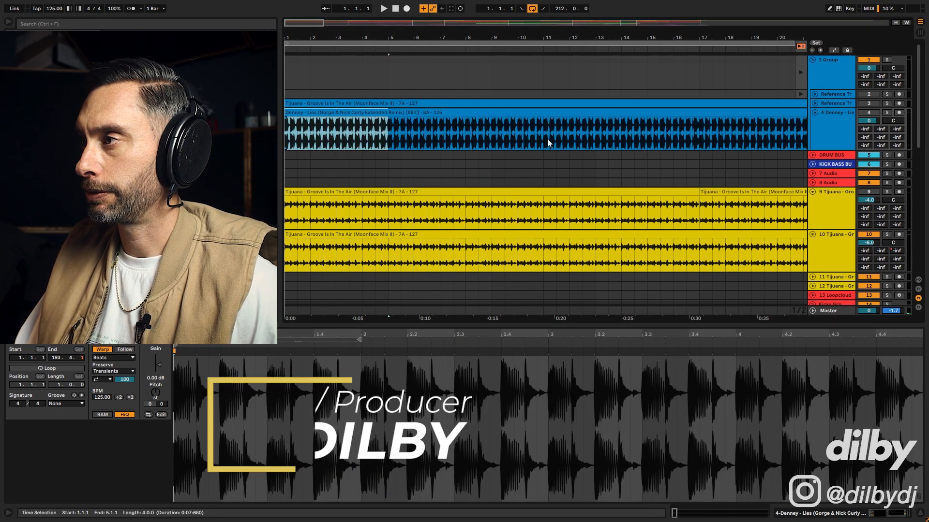
- Solo the Denney reference track and show its Notes spectrum in the expanded display
click(833, 115)
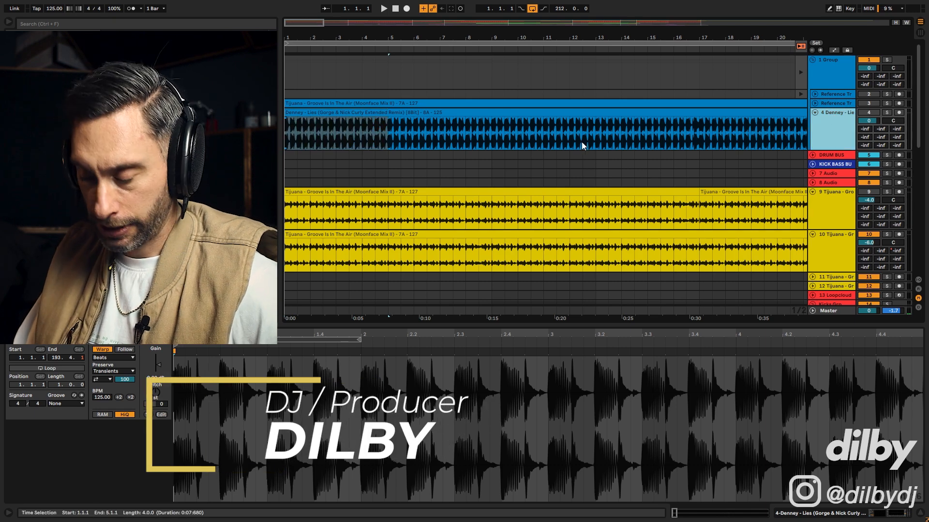
click(815, 135)
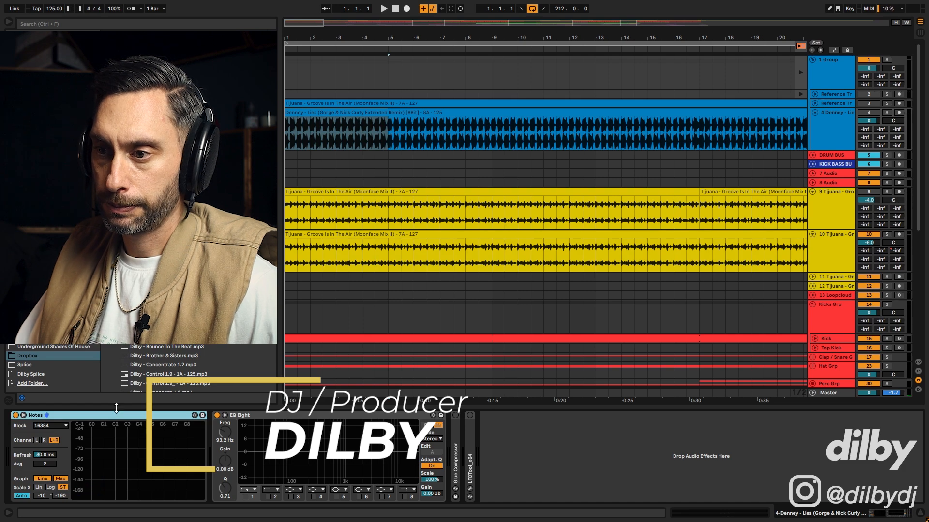
click(23, 415)
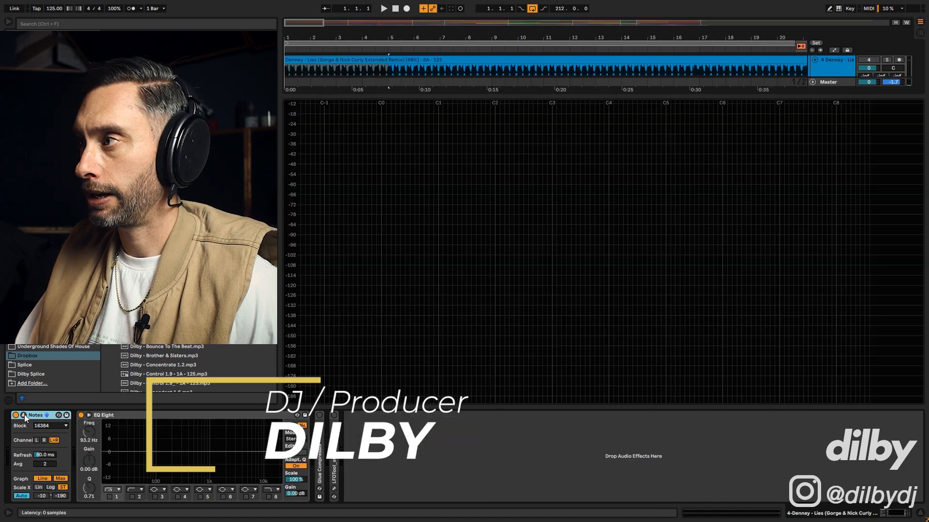
scroll(869, 59, down, 1)
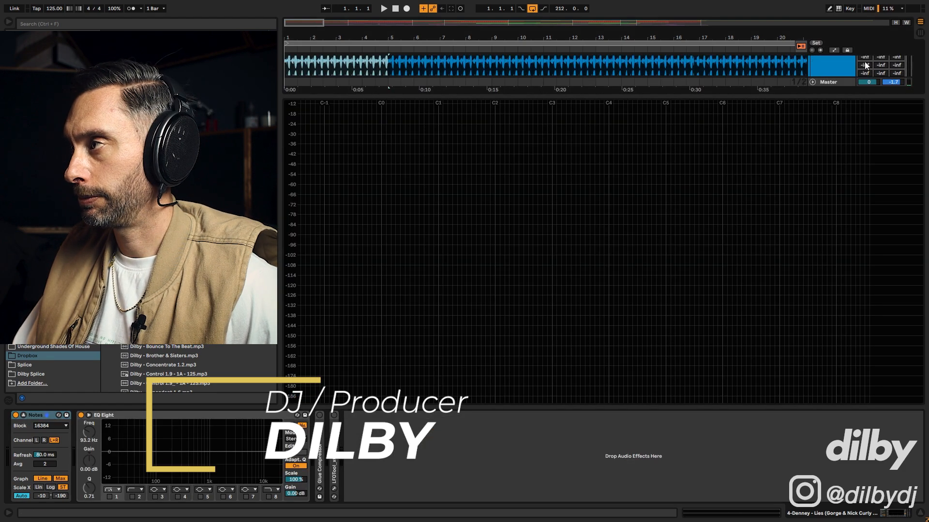
scroll(865, 58, up, 1)
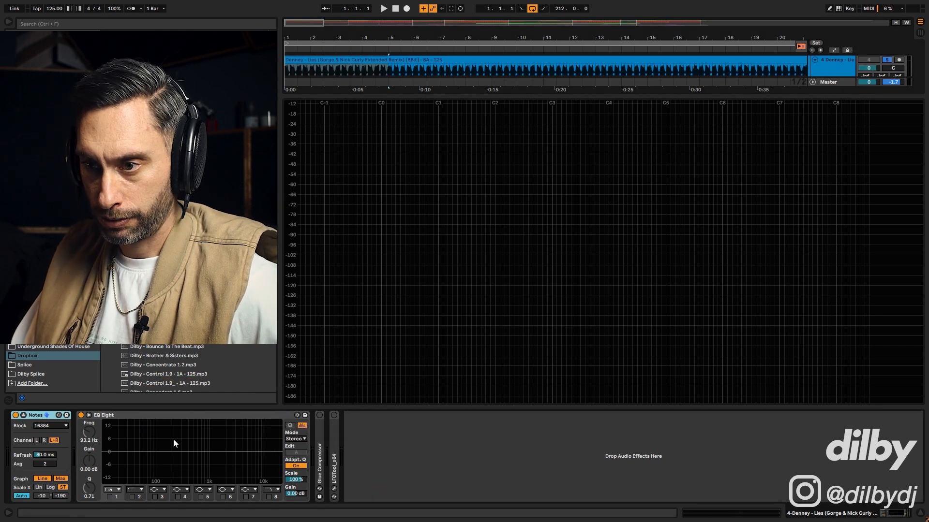
- Select the 1 Group track to check the Sonarworks plug-in in its device chain
click(831, 64)
scroll(832, 64, up, 2)
click(829, 61)
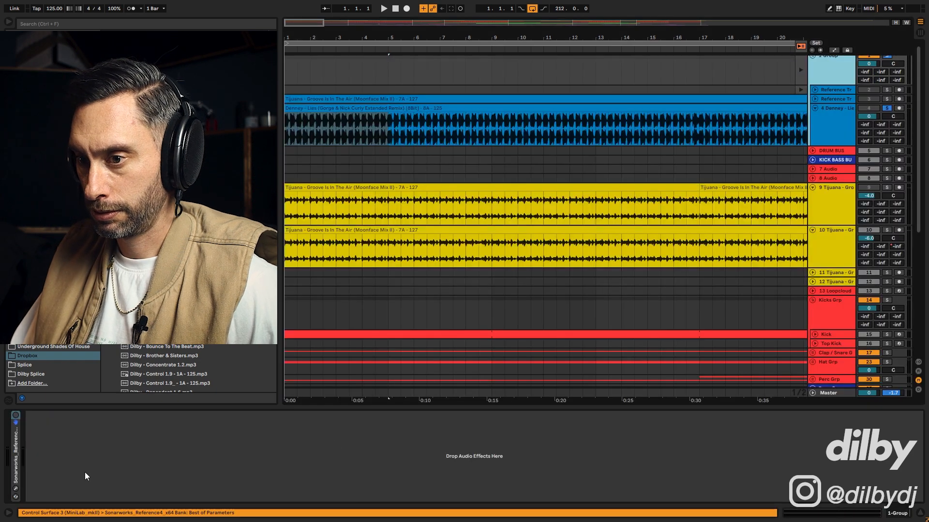
- Play the Denney reference from bar 1 to examine the kick in the expanded Notes spectrum, and collapse the display
click(830, 108)
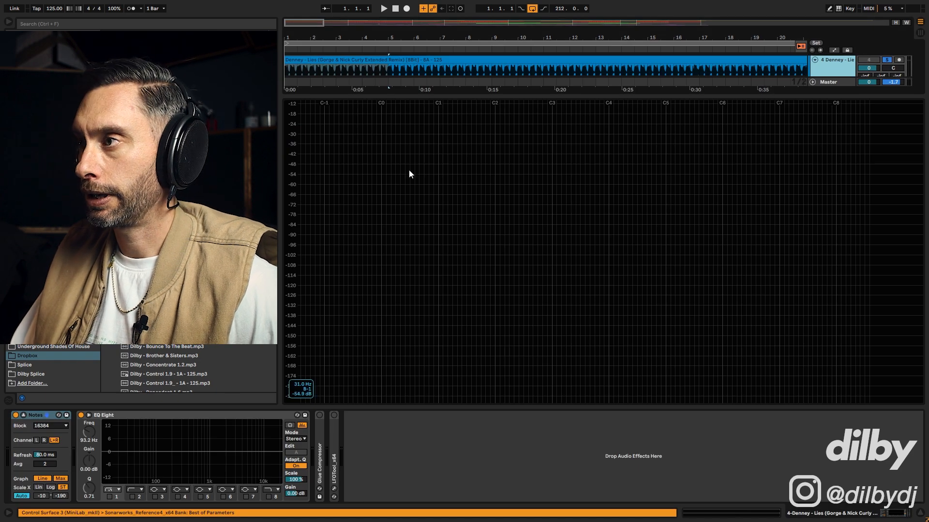
key(space)
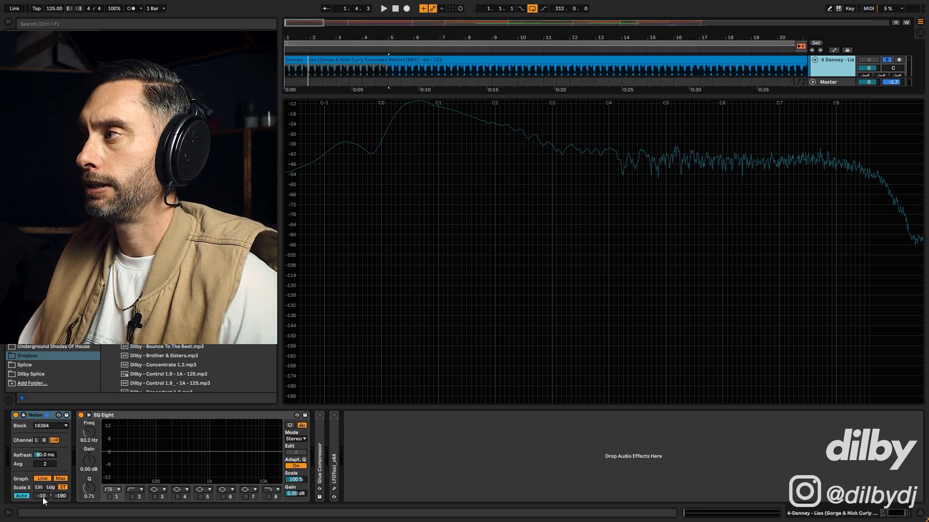
click(23, 415)
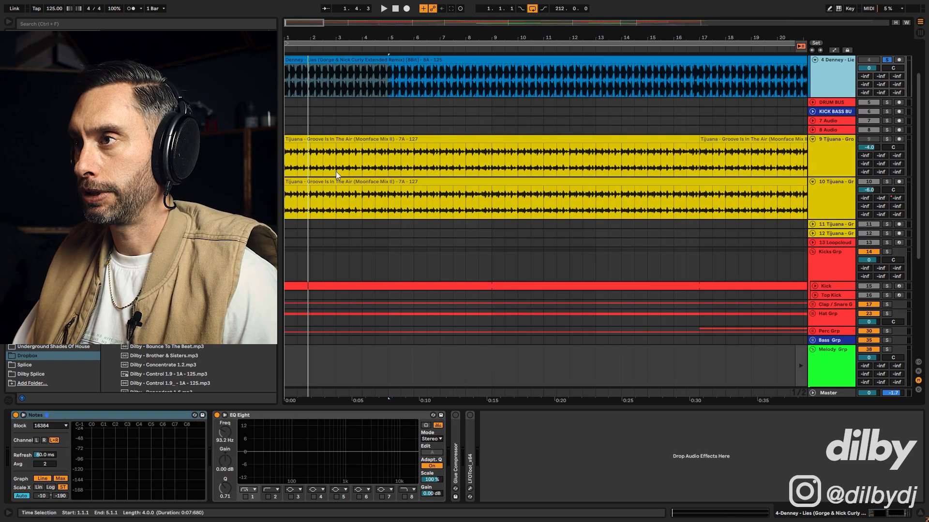
- Find the drop around bar 89 of the Denney reference and play it briefly from 89.2.3, checking the track meter
mouse_move(314, 23)
mouse_down()
mouse_move(446, 22)
mouse_move(350, 31)
mouse_move(465, 31)
mouse_move(334, 73)
mouse_move(748, 80)
mouse_move(413, 80)
mouse_move(551, 80)
mouse_up()
click(460, 79)
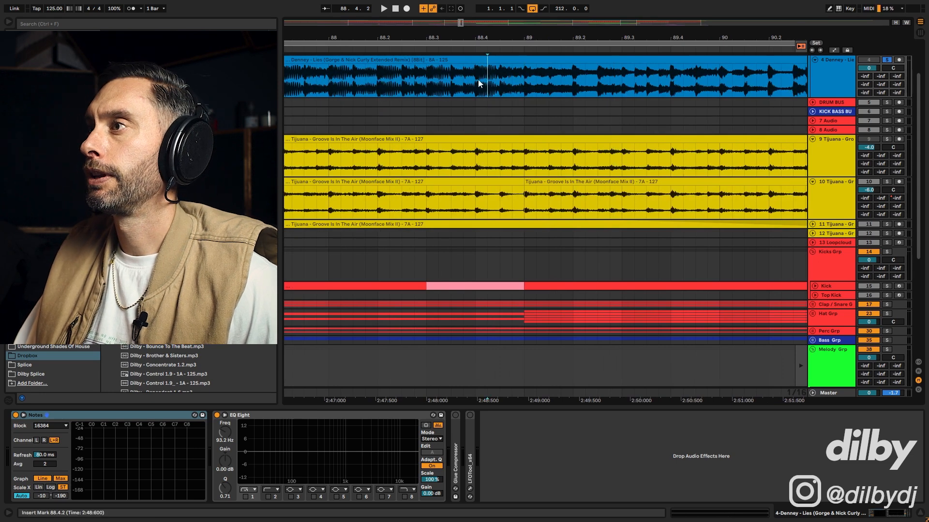
mouse_move(525, 75)
mouse_down()
mouse_move(478, 82)
mouse_move(522, 78)
mouse_up()
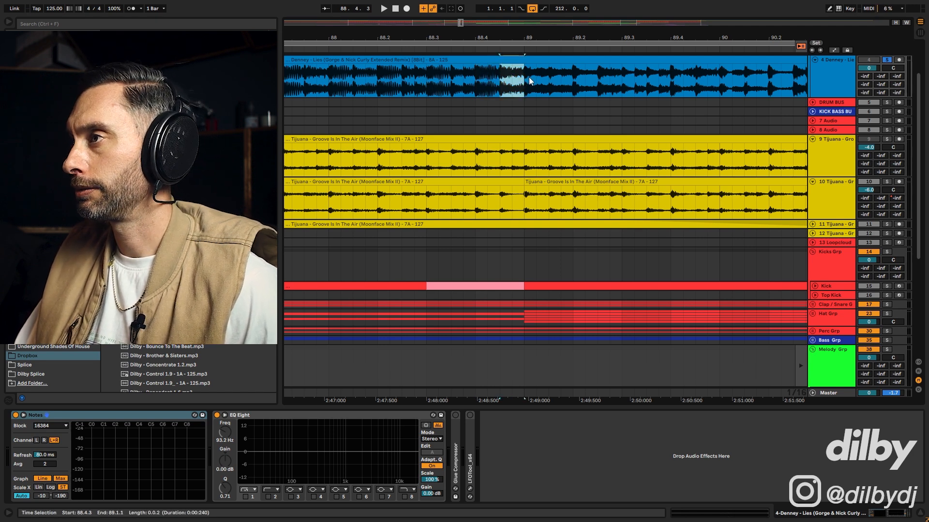
click(598, 78)
key(space)
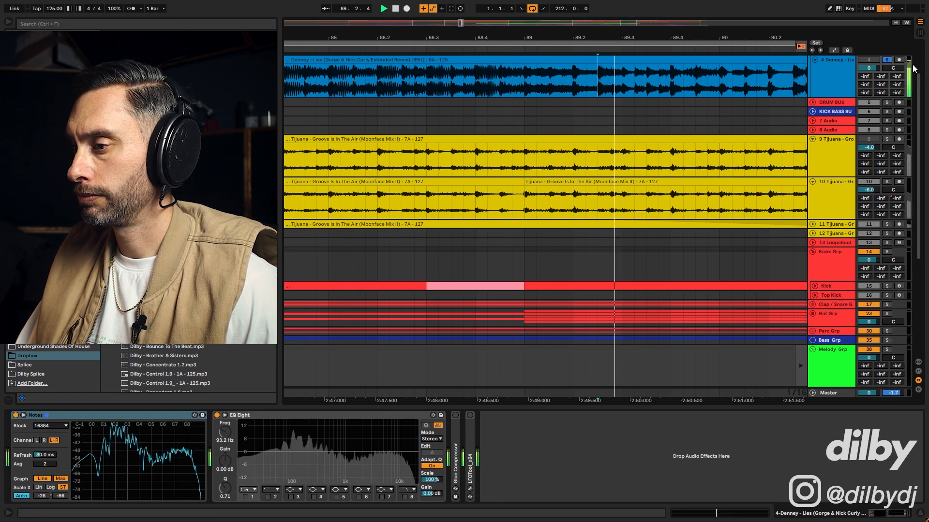
key(space)
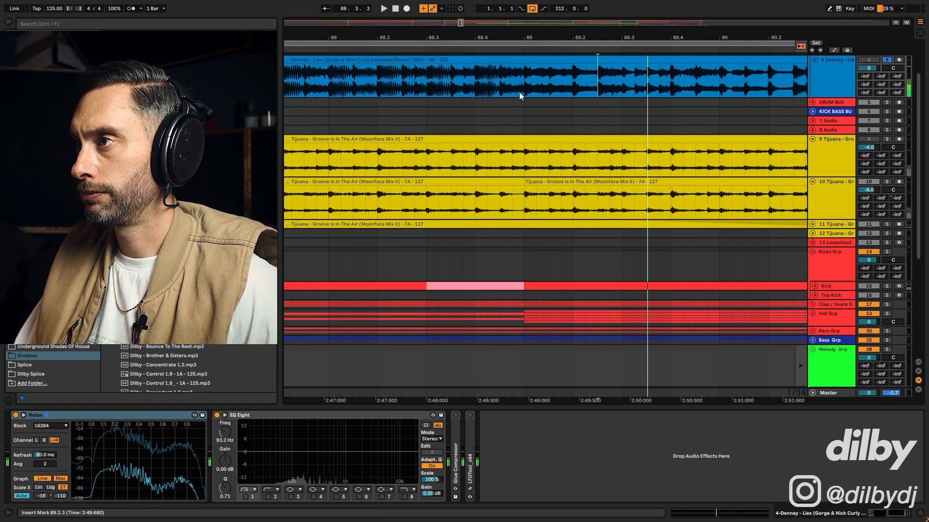
- Play the Denney reference from 88.4.3 and again from 87.4.3 to compare levels across the transition into bar 89
click(495, 83)
key(space)
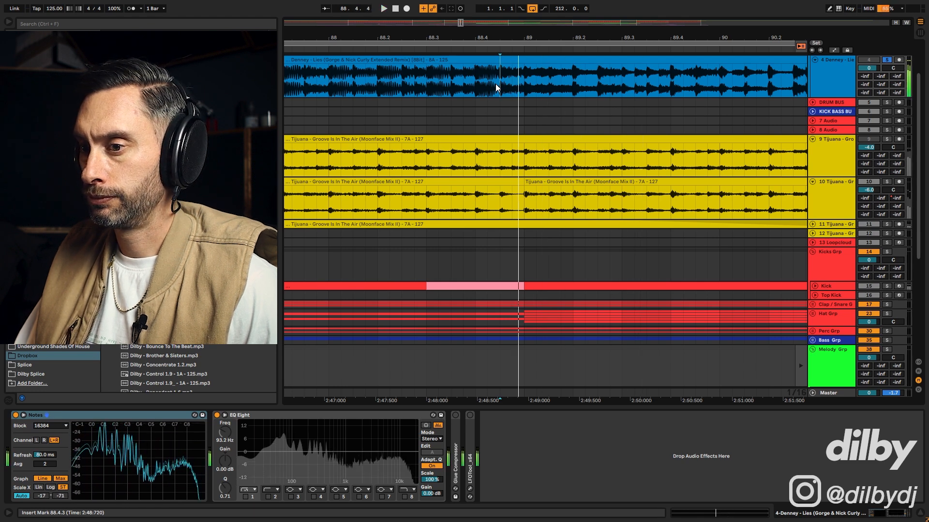
key(space)
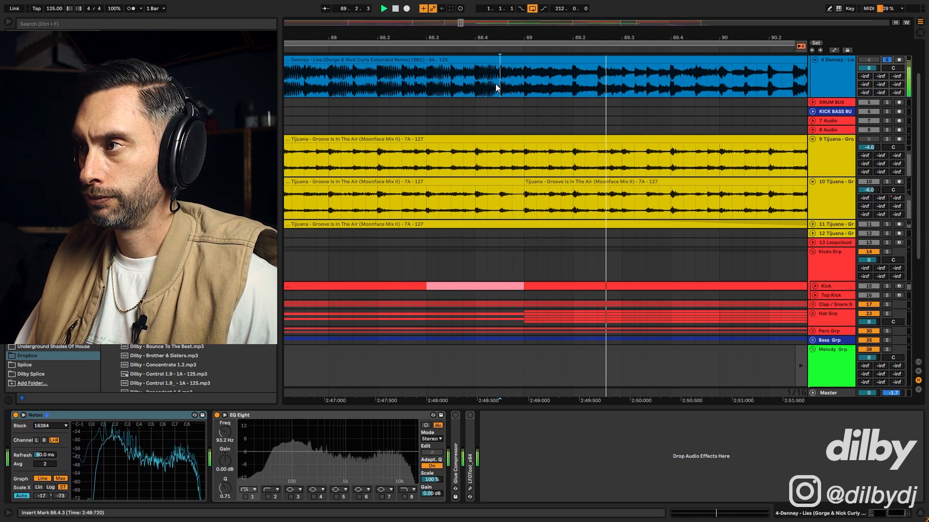
key(space)
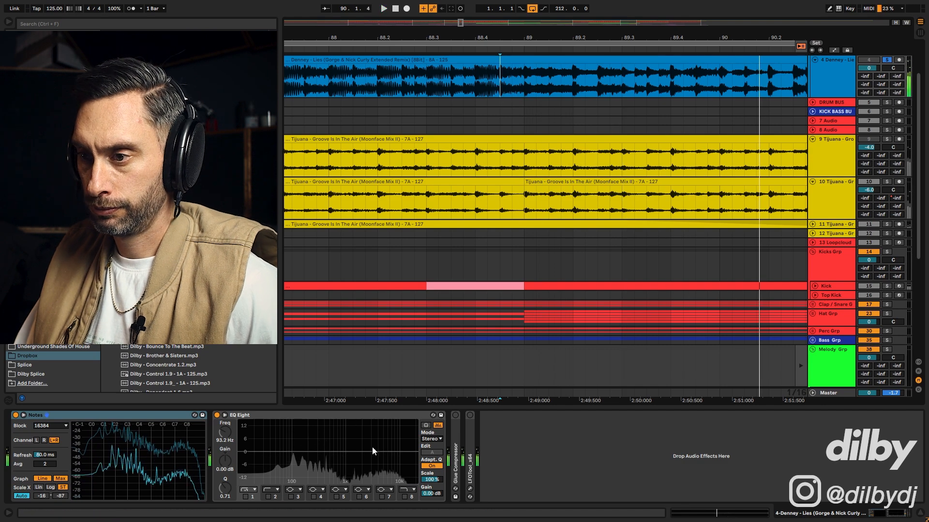
click(308, 85)
key(space)
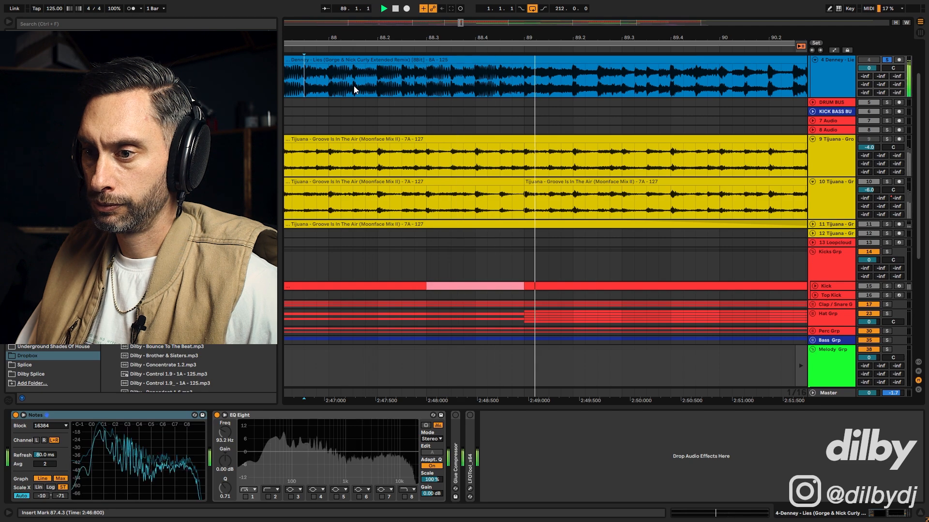
key(space)
- Split out the section from 88.4.1 to 88.4.3 of the Denney - Lies clip and deactivate it
drag(459, 18, 556, 83)
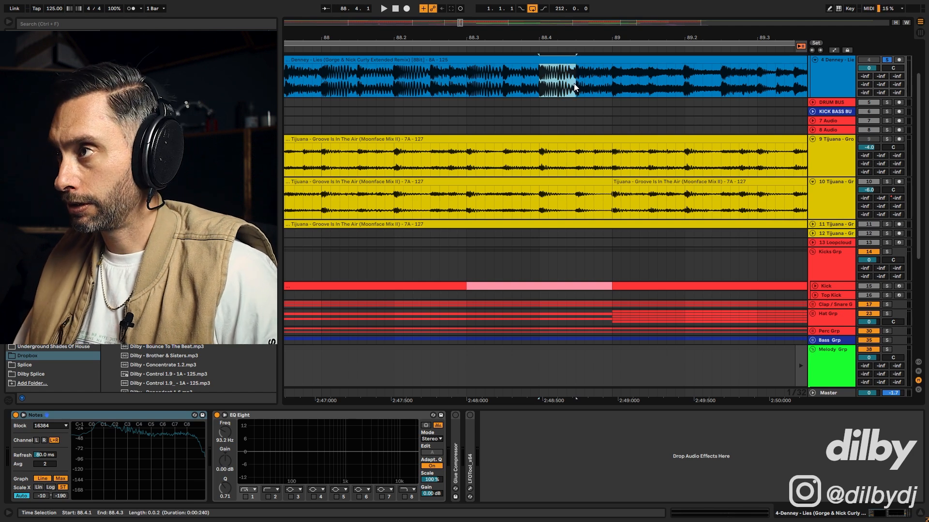
key(ctrl+e)
key(0)
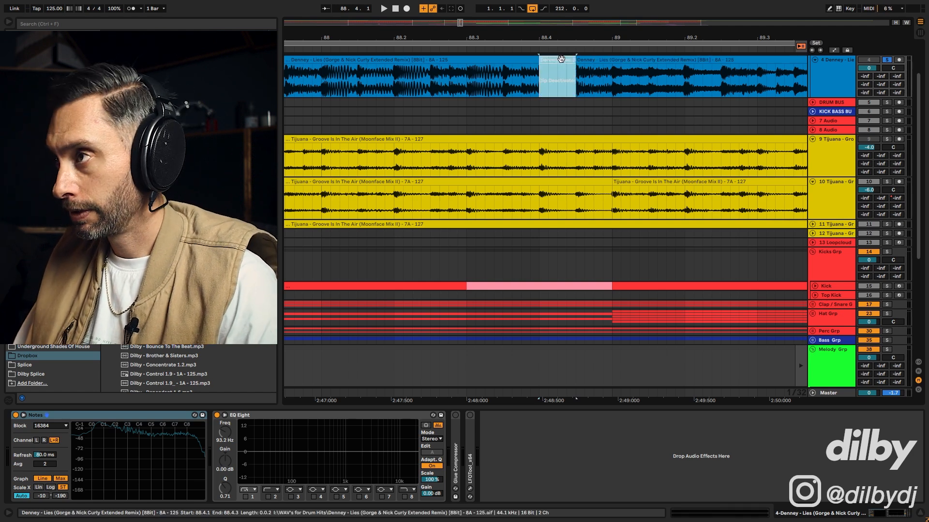
- Split out and deactivate the Denney - Lies sections 88.3.1–88.3.3, 88.2.1–88.2.3 and 88.1.1–88.1.3
drag(506, 83, 481, 81)
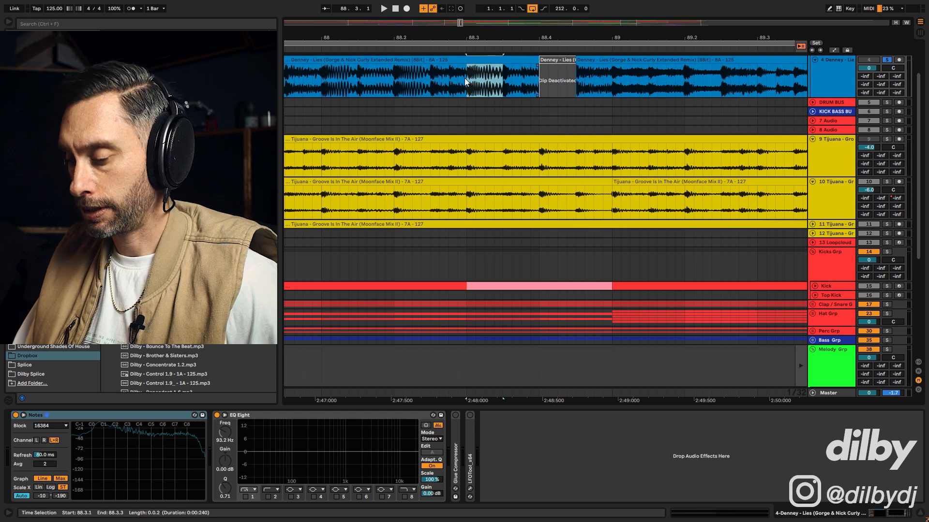
key(ctrl+e)
key(0)
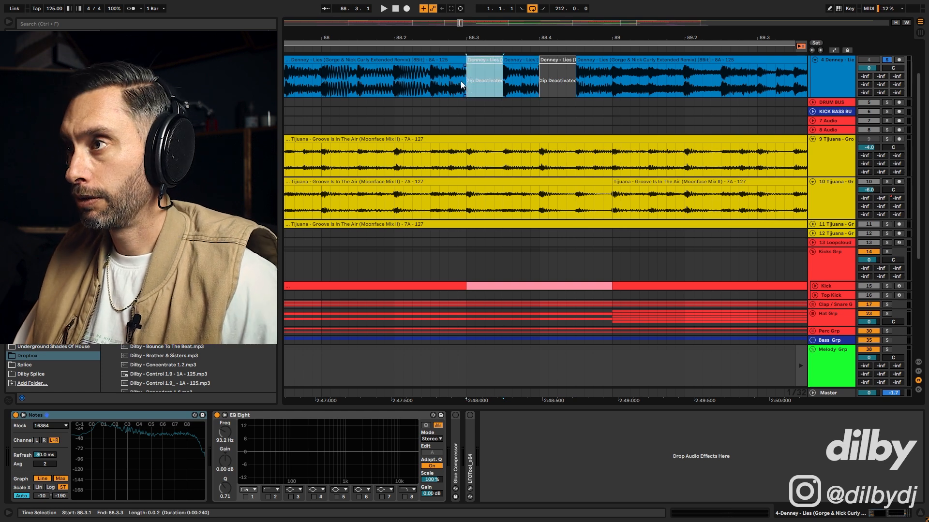
drag(430, 83, 393, 82)
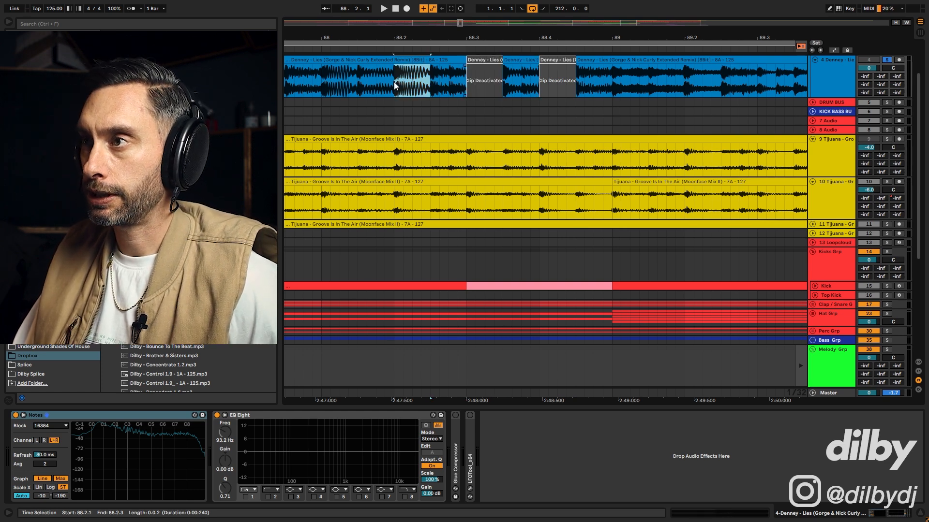
key(ctrl+e)
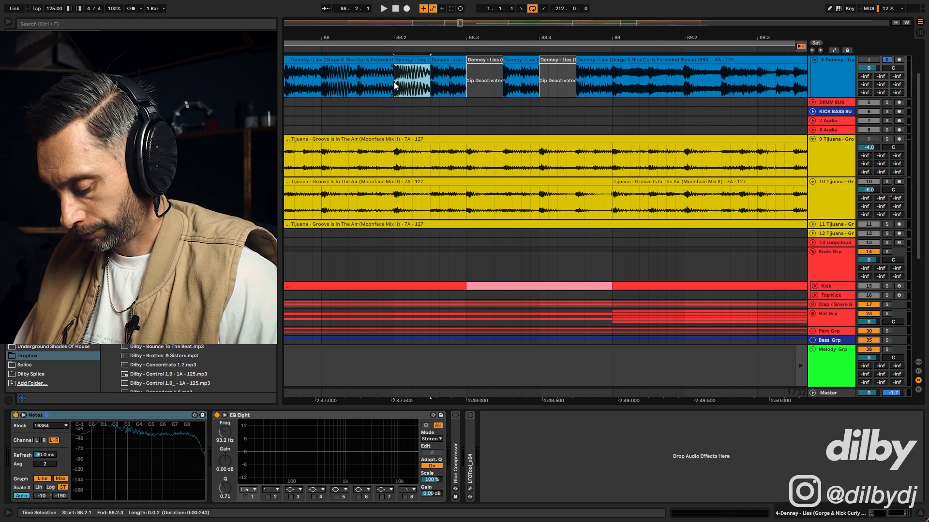
key(0)
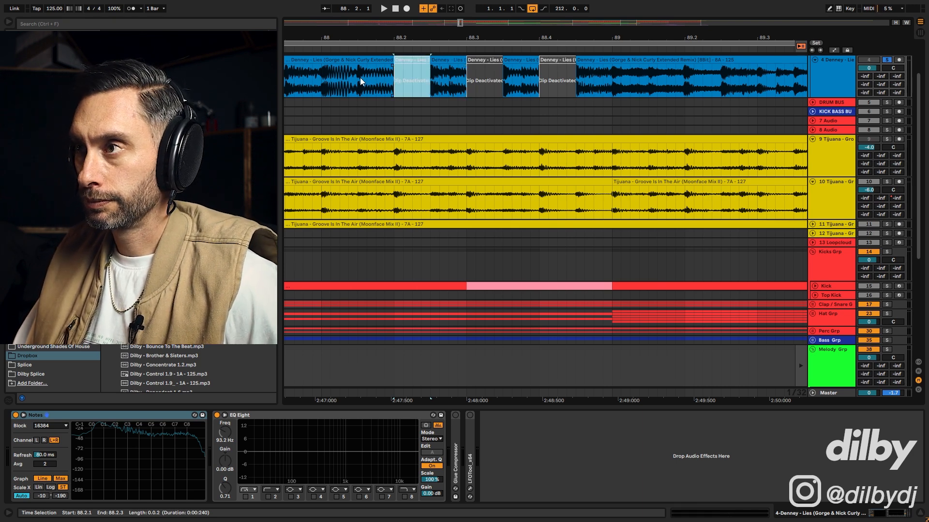
drag(358, 77, 330, 76)
key(ctrl+e)
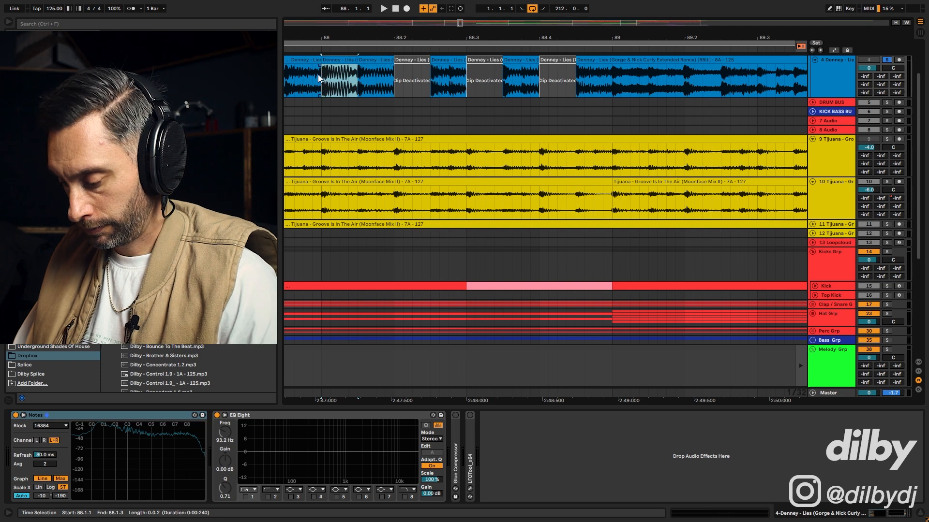
key(0)
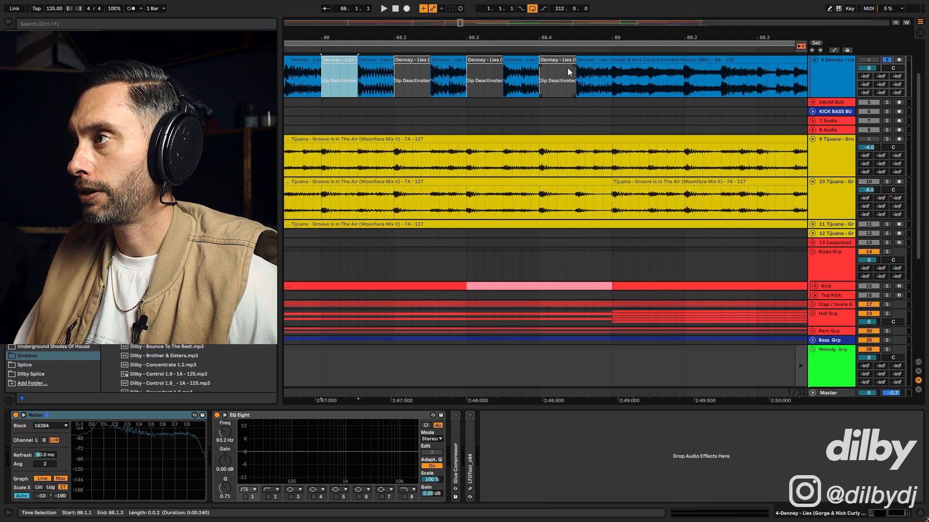
- Split the Denney - Lies clip at 89.1.1 and loop bar 88, from 88.1.1 to 89.1.1
click(613, 75)
key(ctrl+e)
click(599, 58)
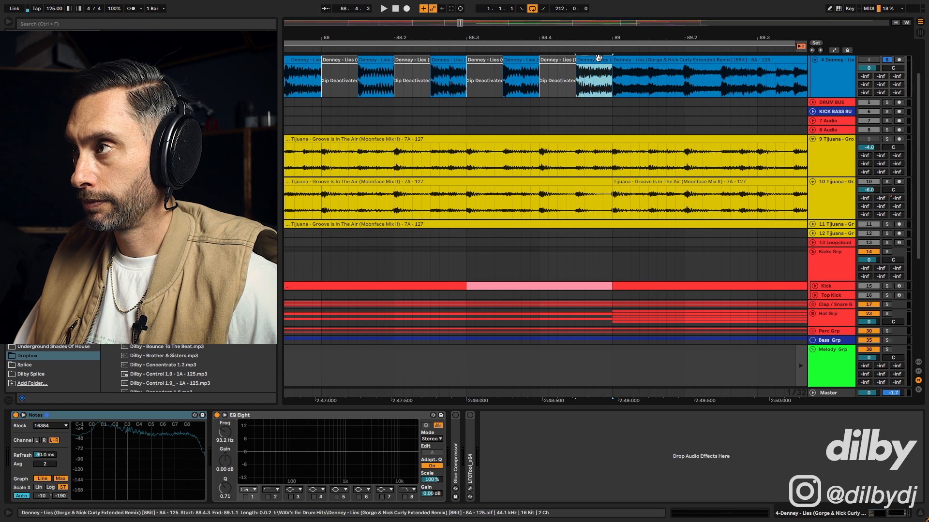
shift+click(339, 58)
key(ctrl+l)
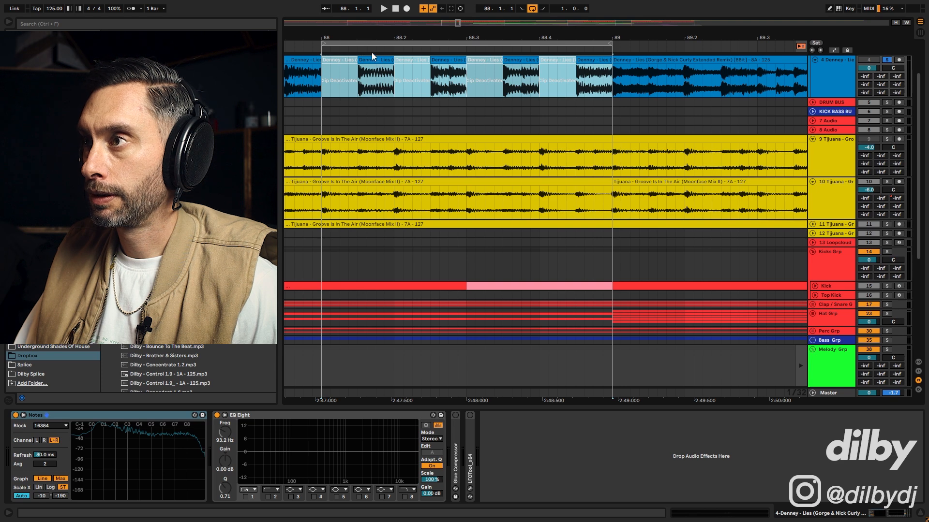
- Play the looped bar 88 of the Denney reference, and again from 88.2.3, to check the level without the deactivated kicks
click(392, 69)
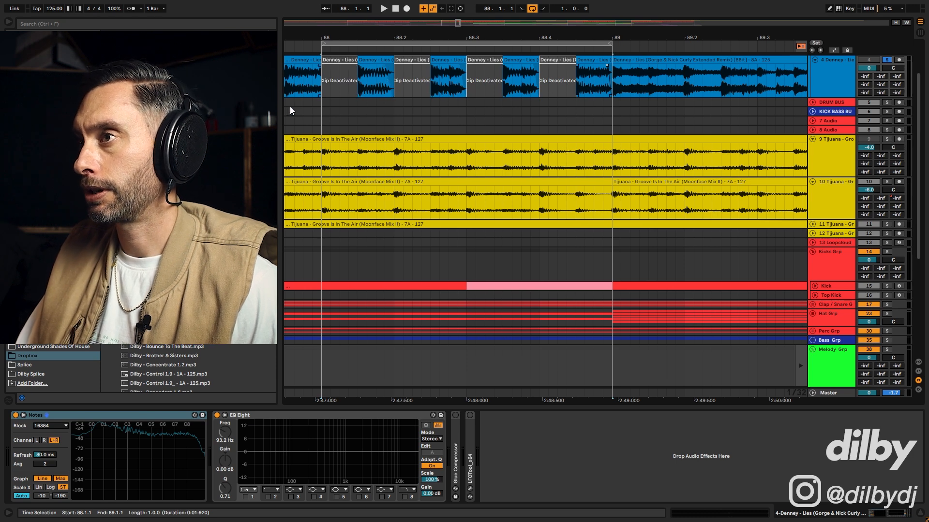
click(337, 70)
key(space)
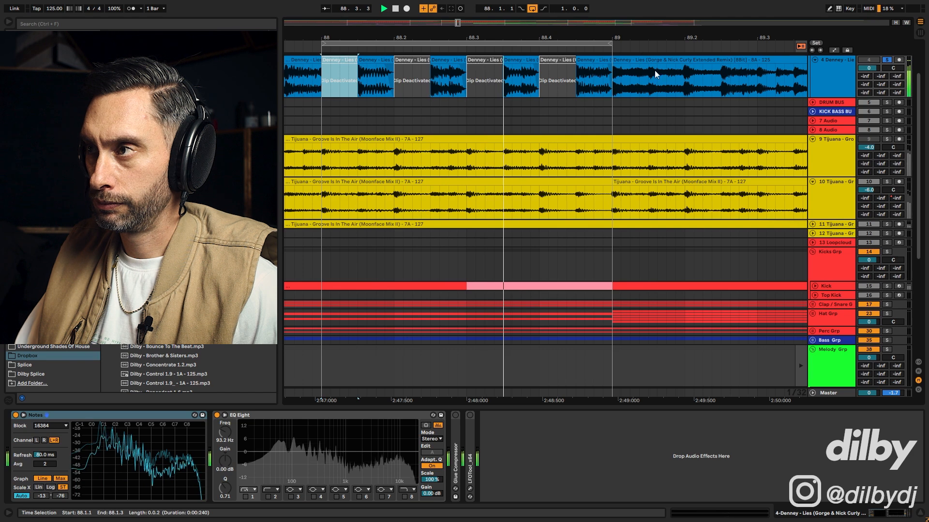
click(374, 59)
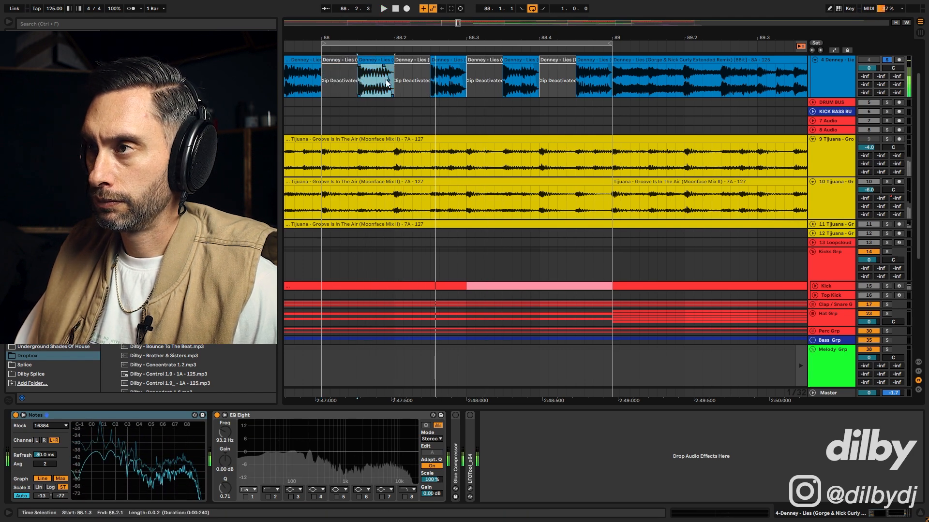
key(space)
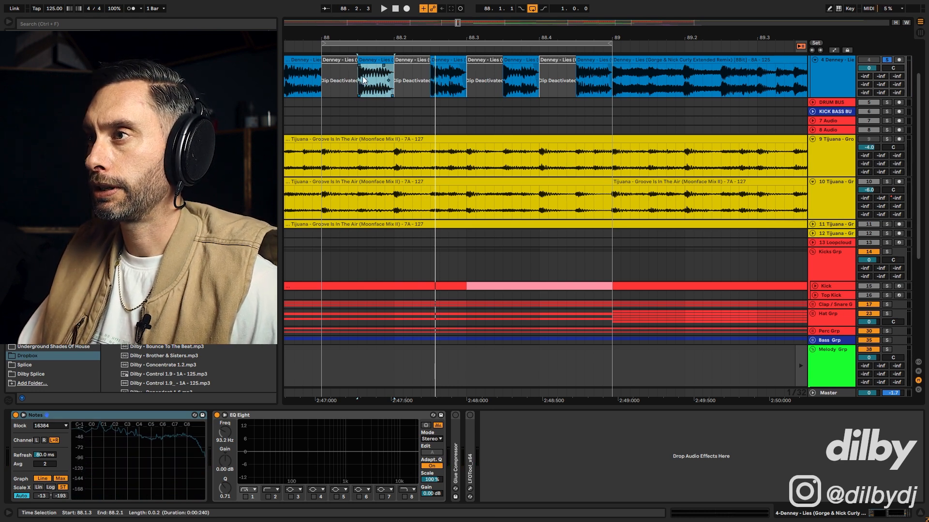
click(431, 80)
key(space)
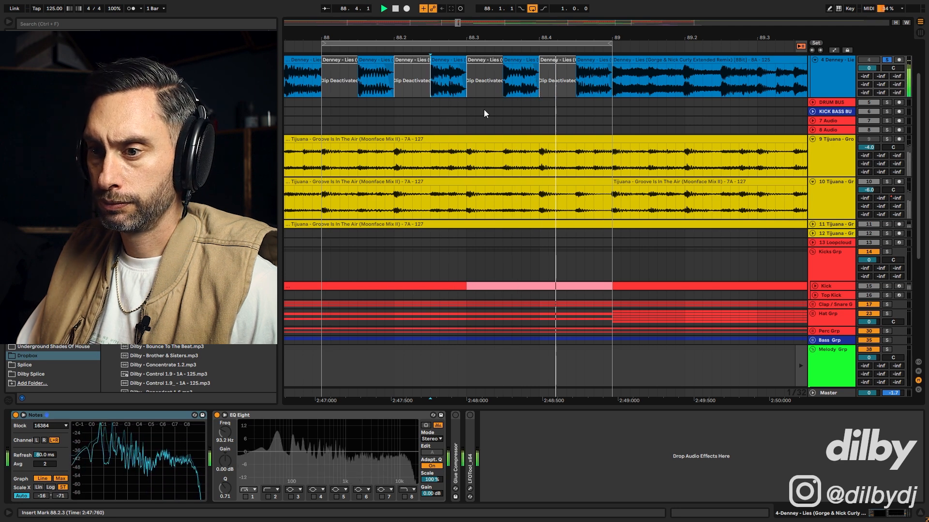
key(space)
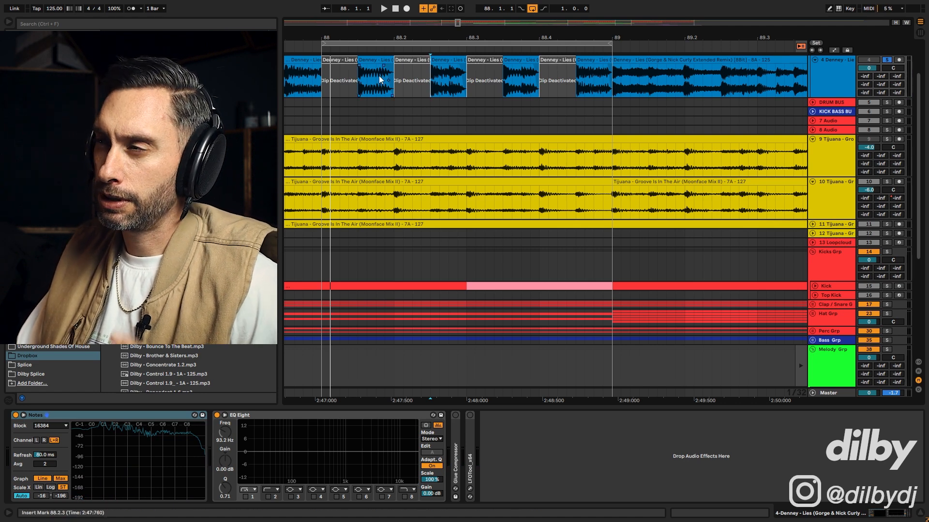
- Play the Denney reference from bar 90, 89.1.1 and 88.3.3 to compare the full section's level with the kickless bar
drag(458, 23, 459, 25)
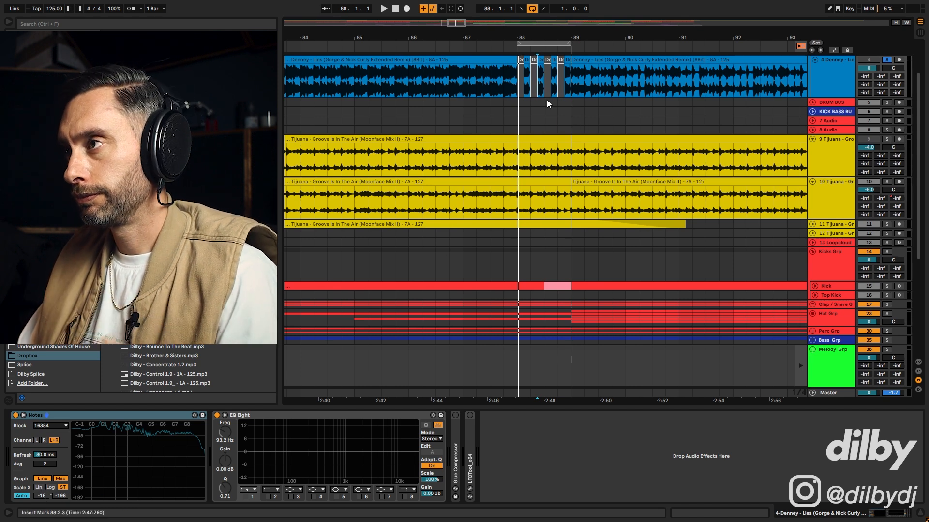
drag(521, 83, 537, 86)
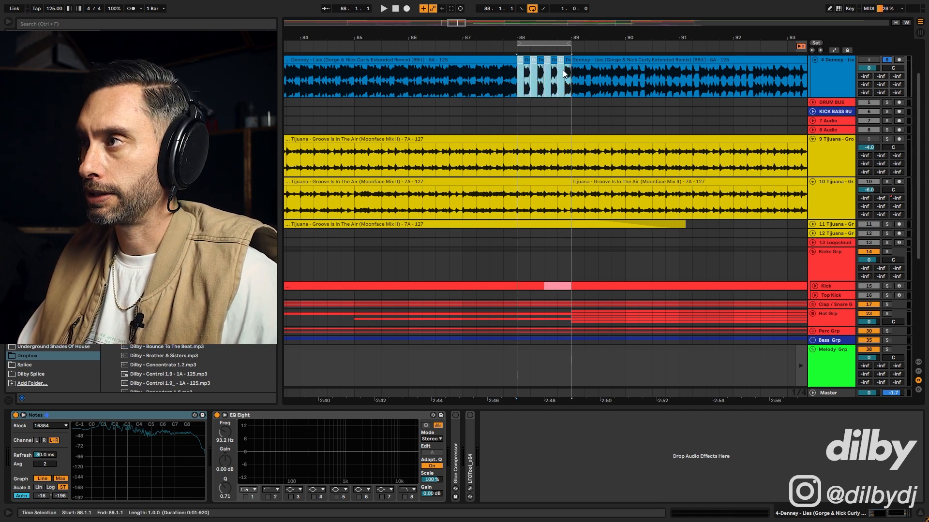
click(656, 82)
key(space)
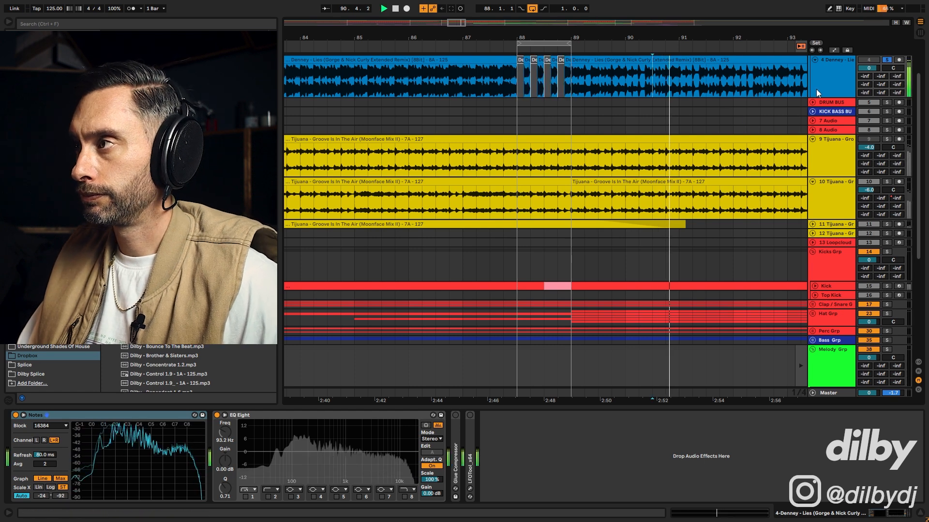
click(570, 86)
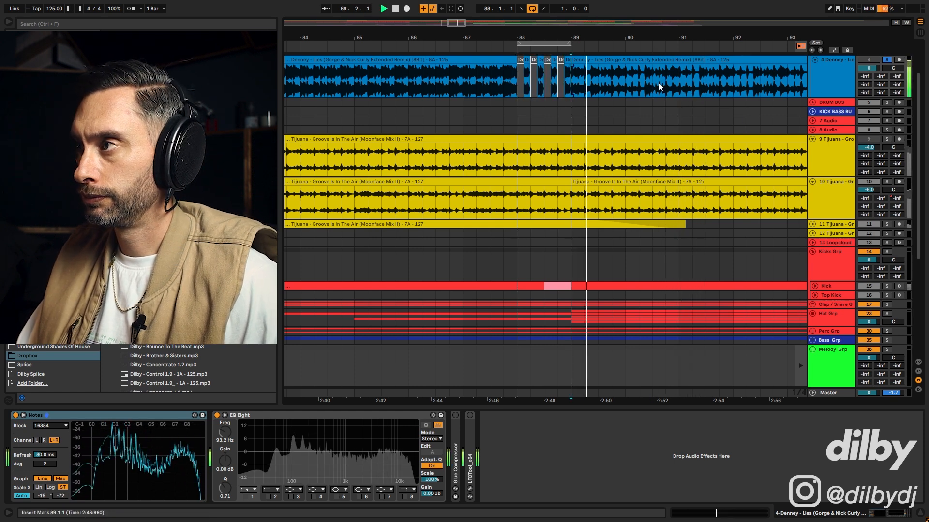
click(552, 86)
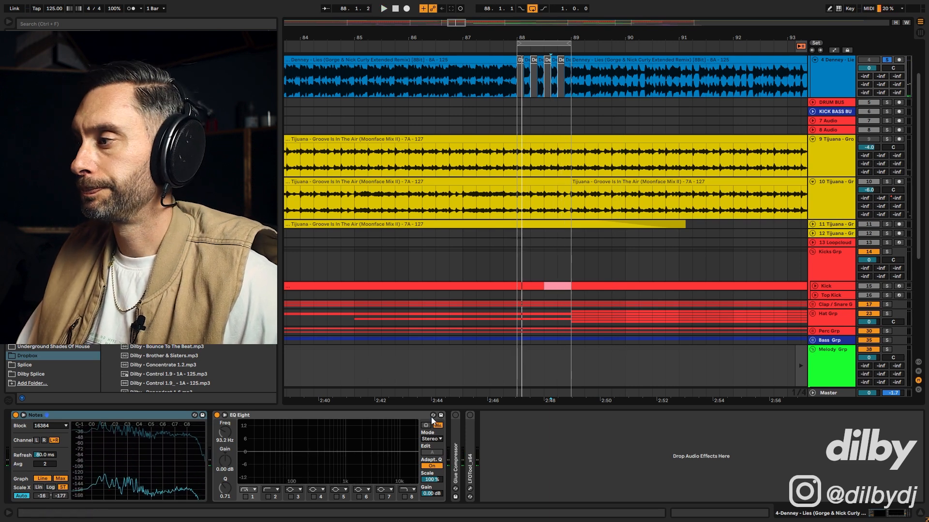
- Select the Bass Grp track, browse the later arrangement sections, and select bars 157 to 161 of the Denney reference for a closer look
click(842, 341)
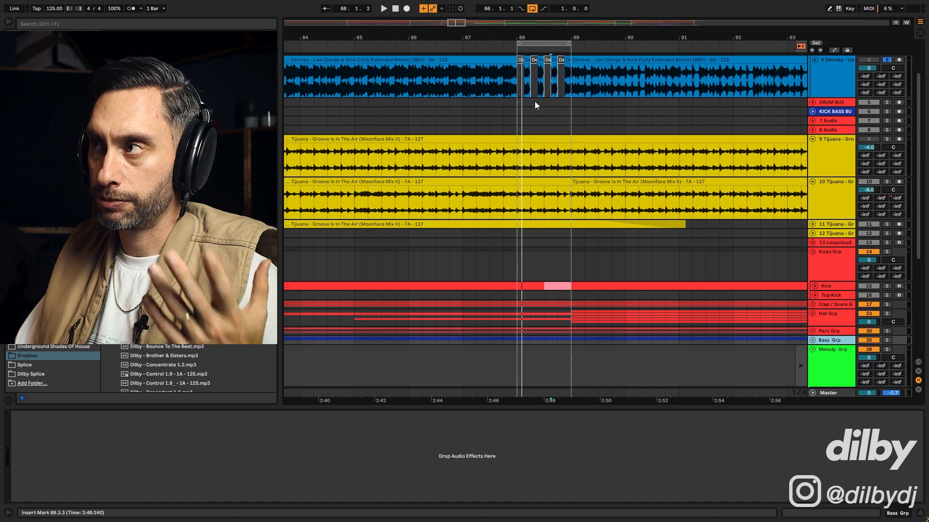
drag(459, 23, 436, 4)
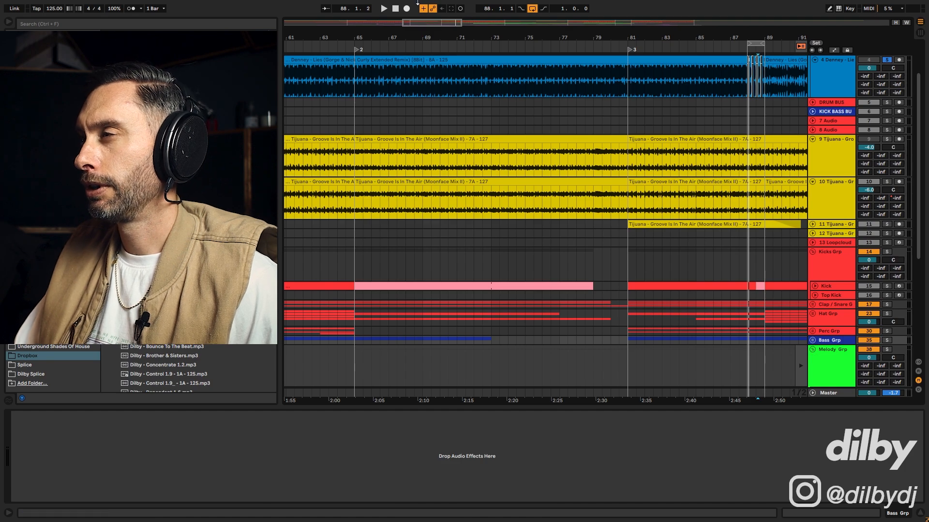
drag(432, 23, 644, 27)
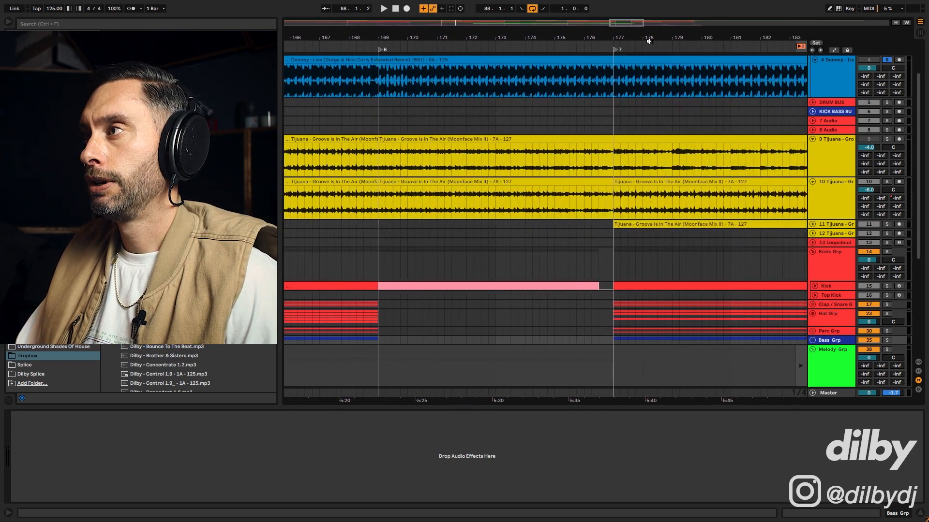
drag(504, 39, 806, 30)
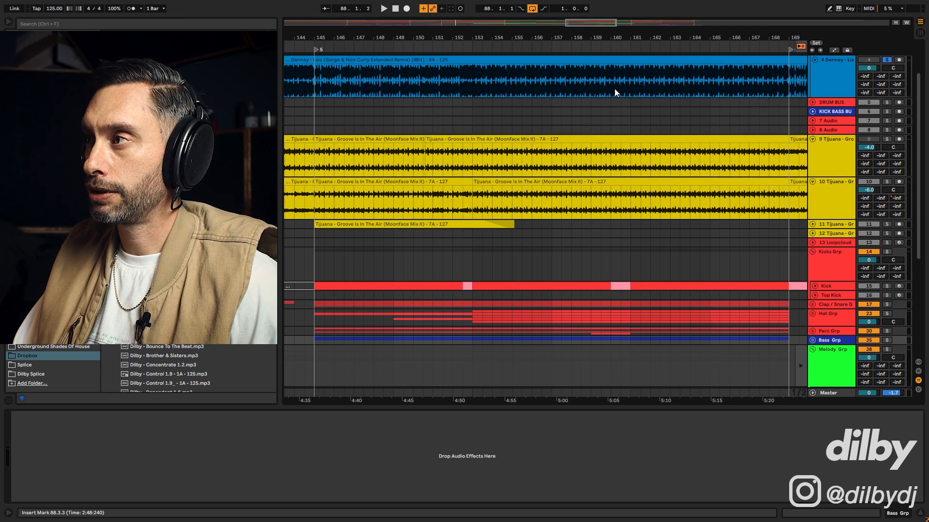
mouse_move(600, 84)
mouse_down()
mouse_move(639, 88)
mouse_move(552, 86)
mouse_up()
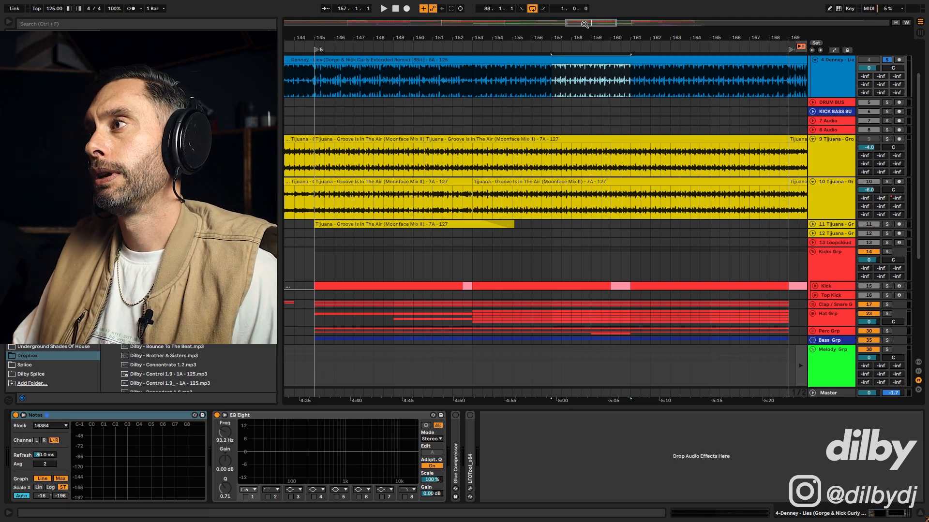
drag(587, 24, 324, 76)
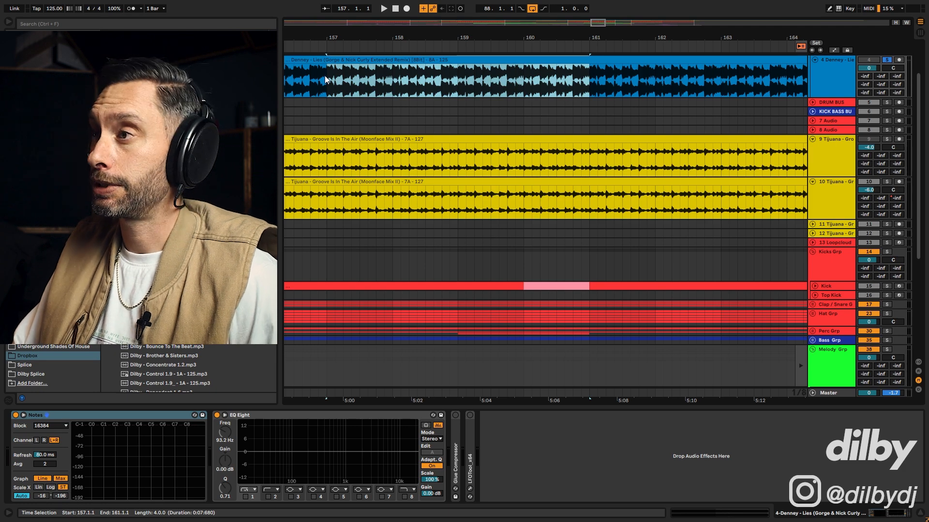
- Split out the section from 157.1.1 to 163.1.3 of the Denney - Lies clip
click(402, 61)
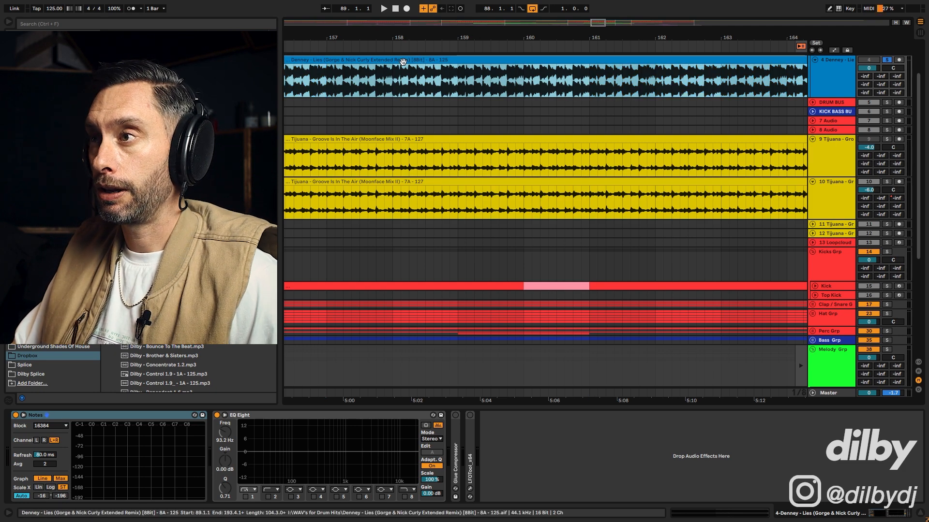
click(319, 87)
drag(321, 87, 508, 84)
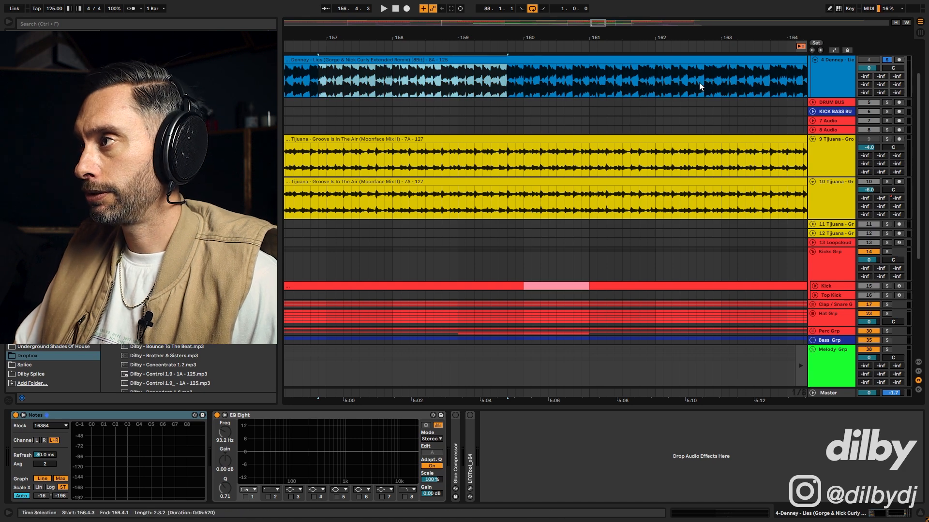
drag(731, 82, 325, 71)
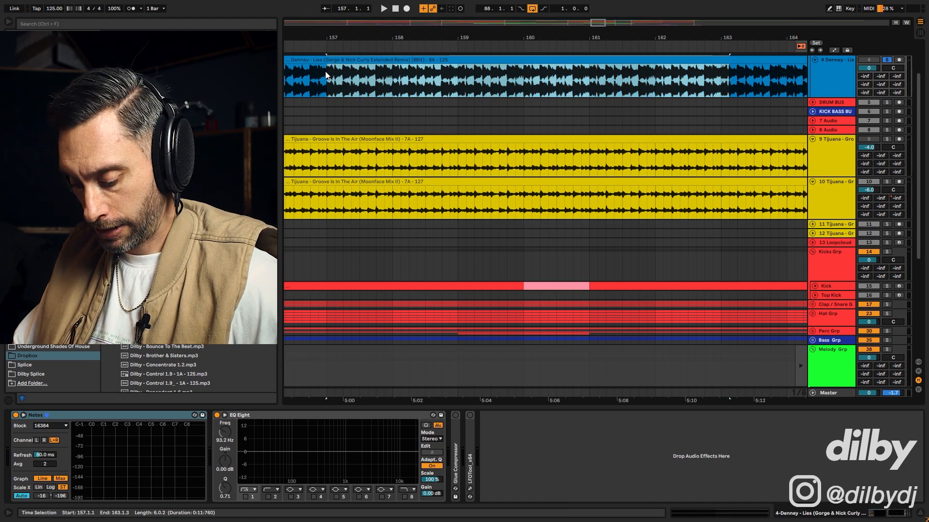
key(ctrl+e)
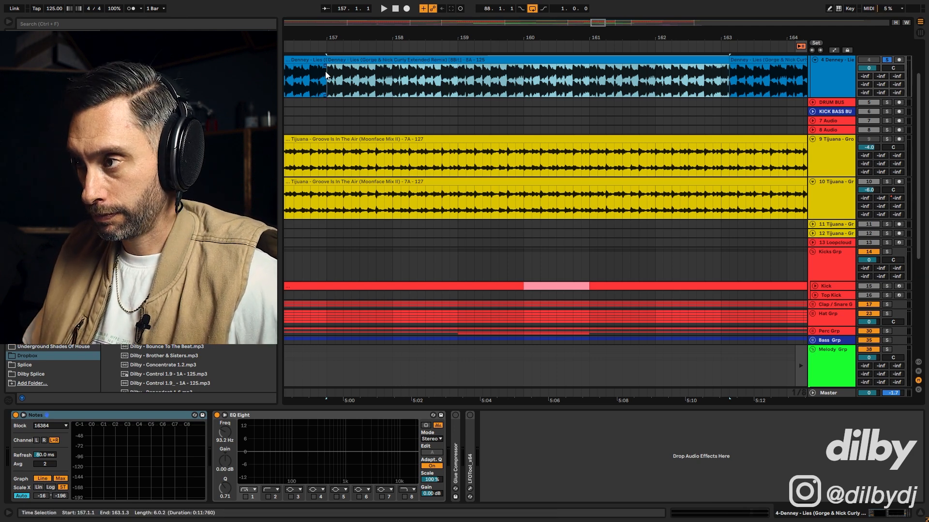
- Open the split section's waveform, examine its kick and bass peaks around 157.3.3, and select the Master track
double_click(326, 71)
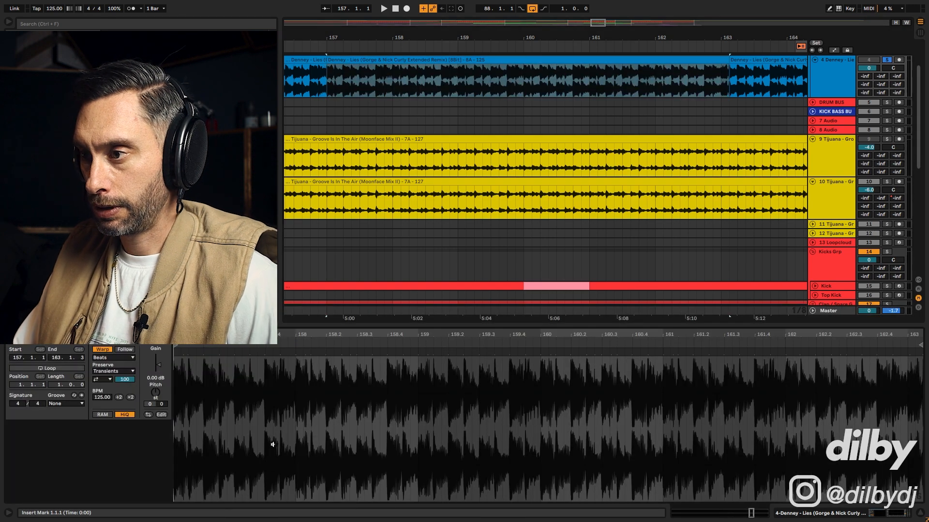
drag(184, 387, 752, 390)
click(472, 381)
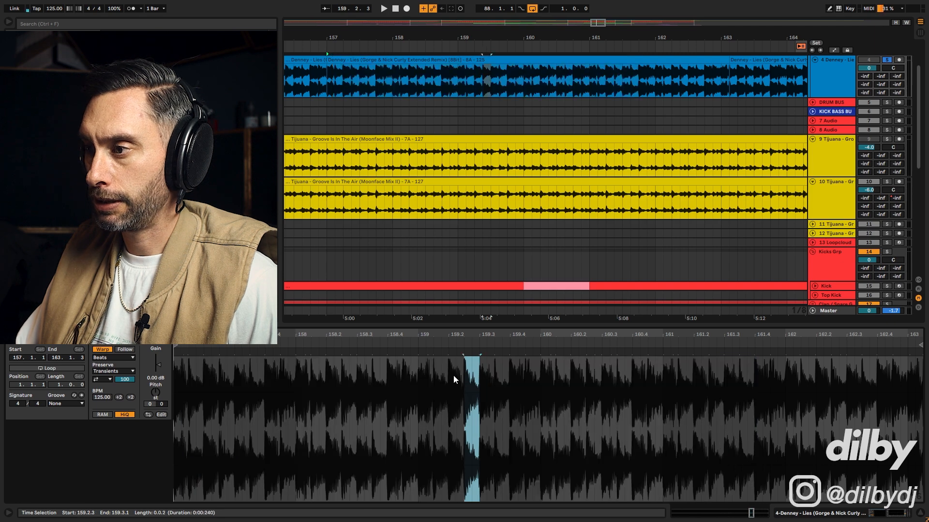
drag(383, 378, 413, 371)
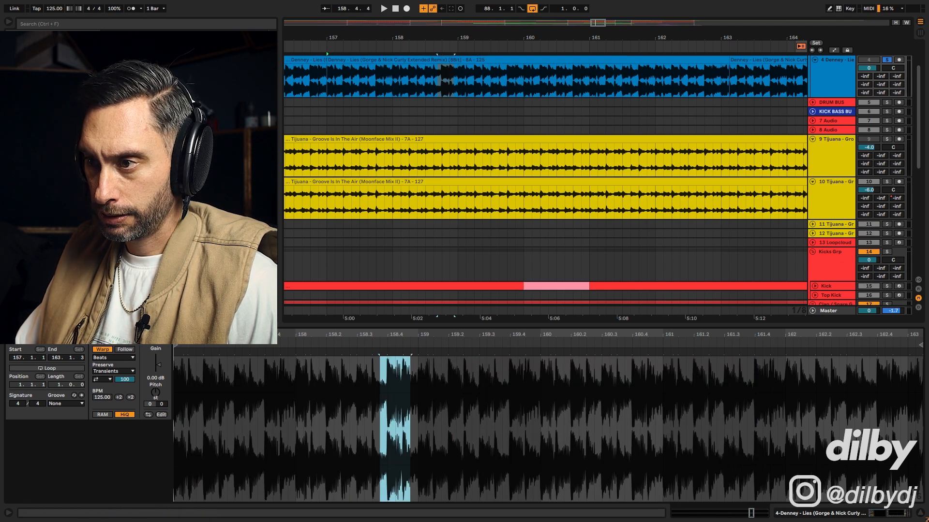
drag(414, 335, 456, 372)
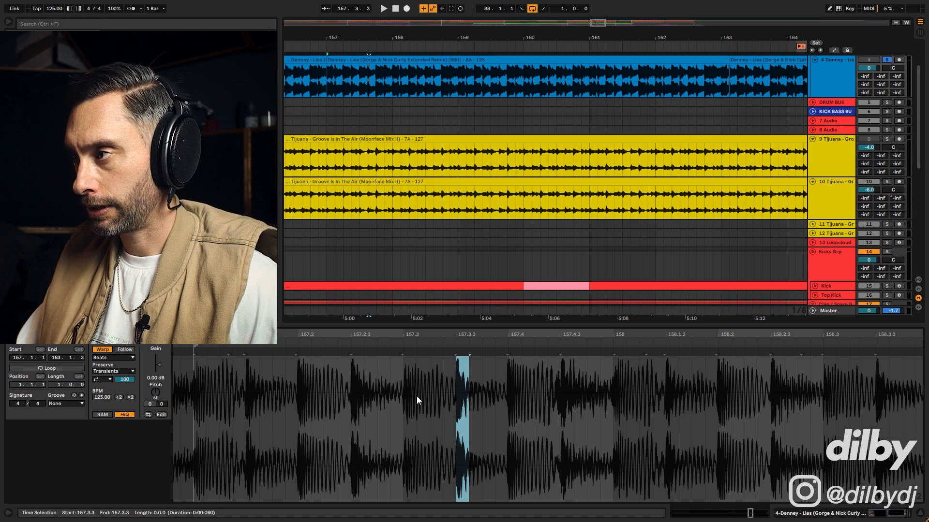
click(841, 311)
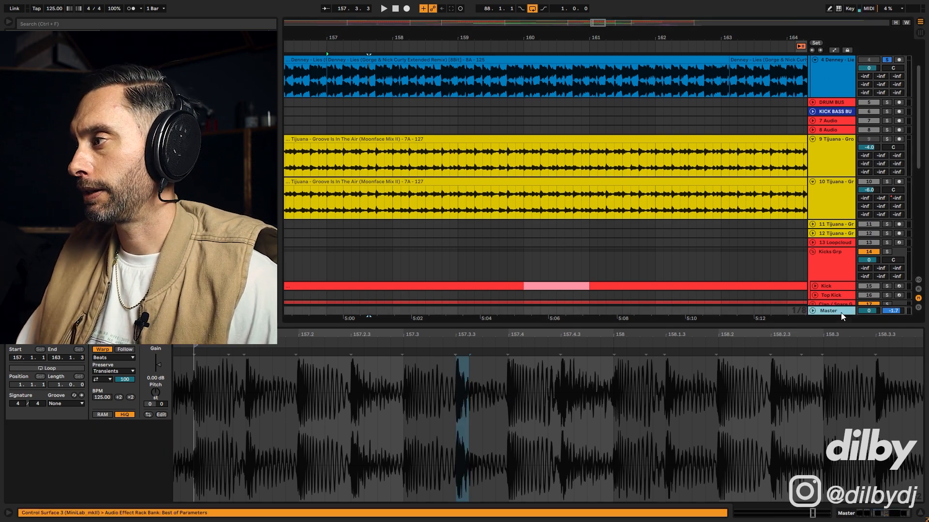
- Solo the kick bass bus and play it to examine its waveform in the master's Oszillos Mega scope, closing the scope when done
click(524, 415)
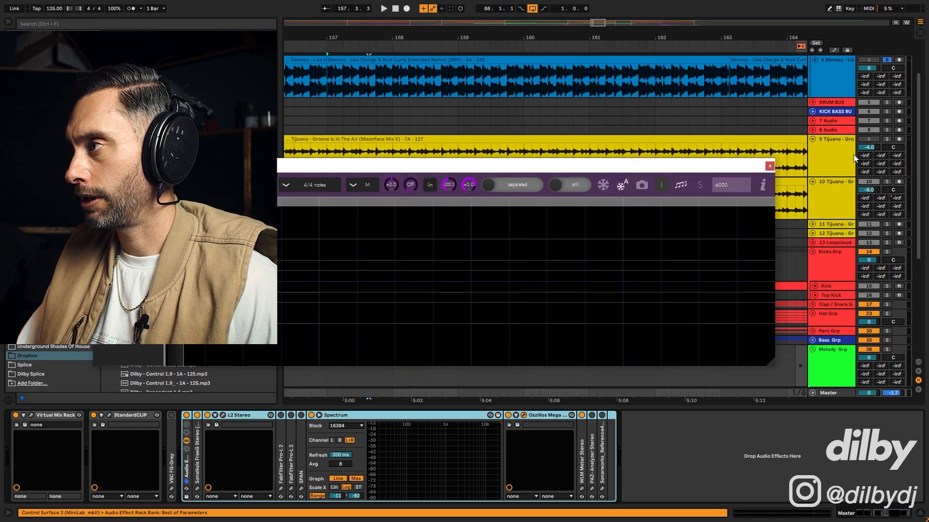
click(883, 111)
key(space)
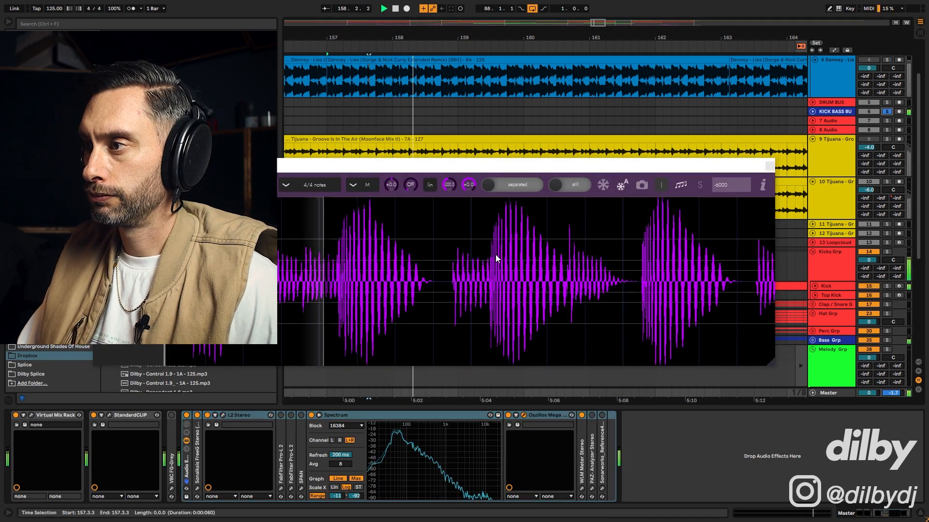
click(769, 166)
- Extend the Denney - Lies section that starts at 89.1.1 over the later splits to the end of the reference
scroll(688, 154, down, 4)
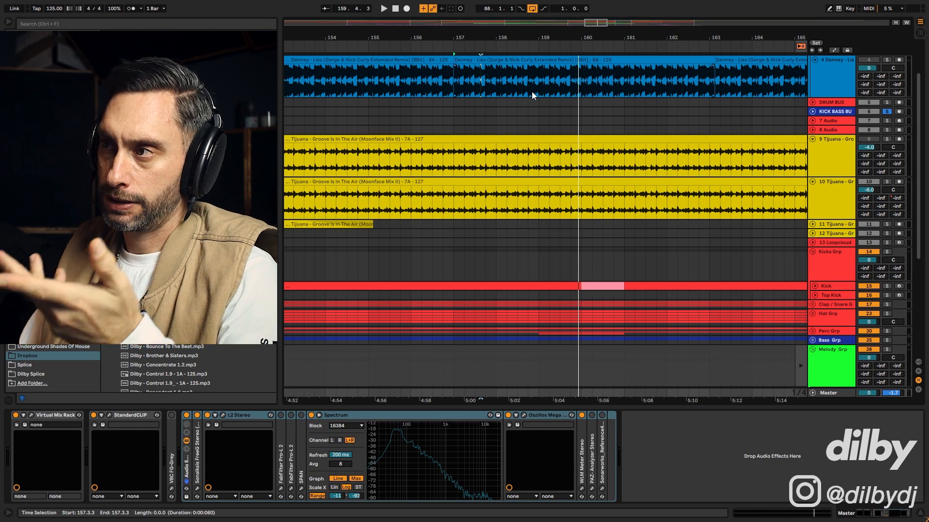
drag(591, 27, 591, 25)
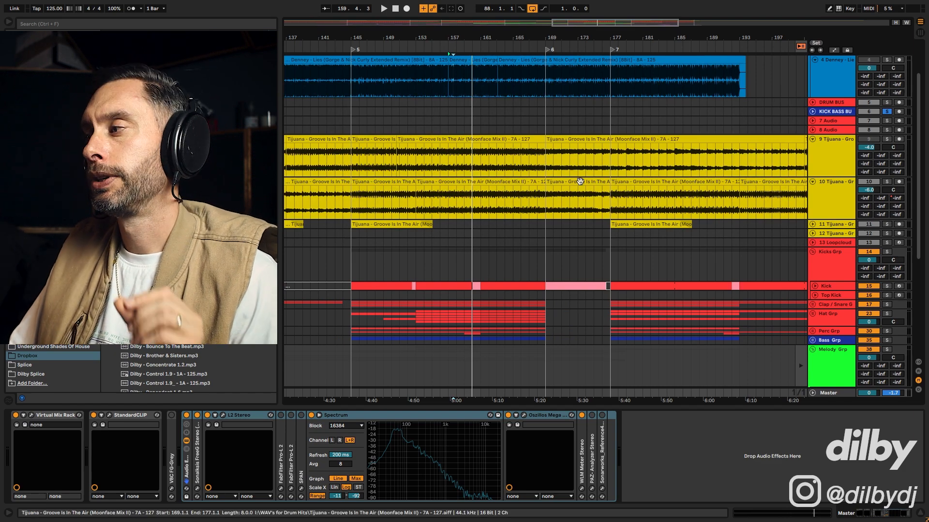
click(444, 60)
drag(445, 59, 745, 59)
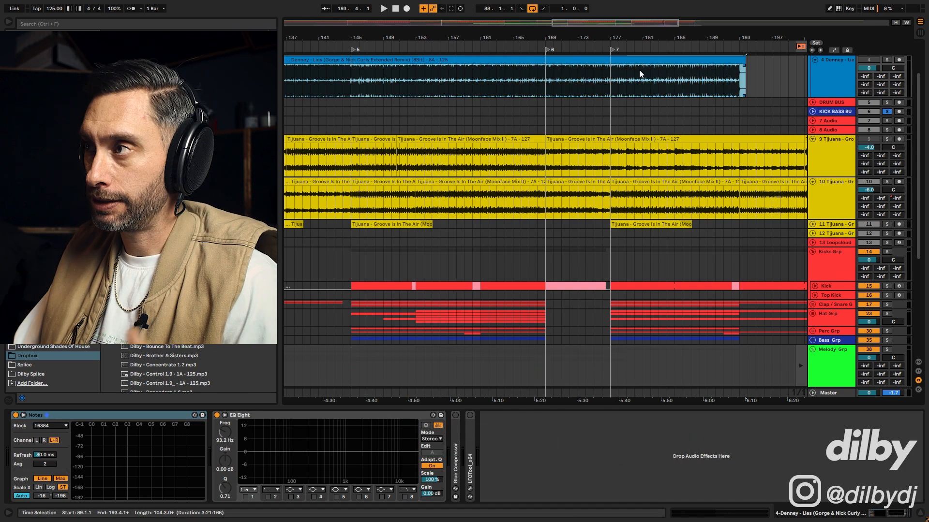
- Delete the SAMPLE AUDITION and Diva tracks (41 and 42) from the Melody Grp
drag(586, 23, 352, 10)
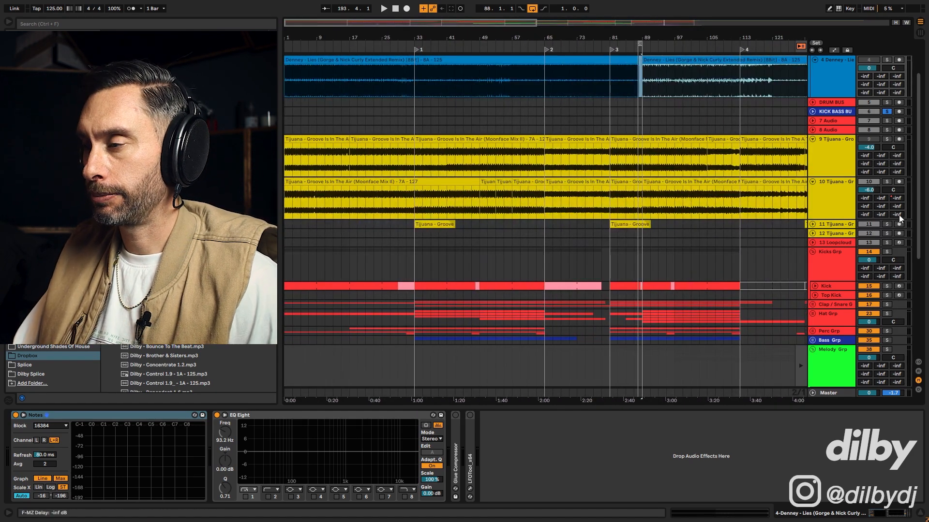
scroll(642, 284, down, 2)
scroll(642, 284, down, 3)
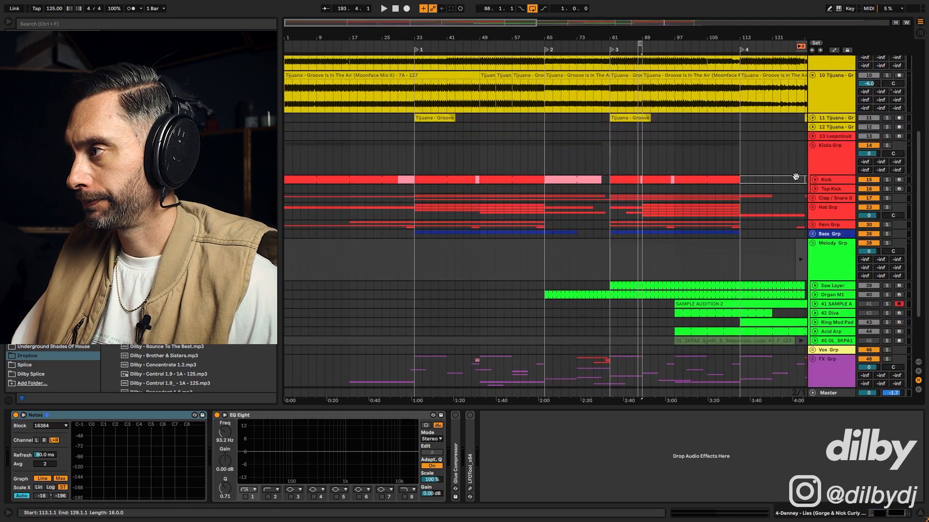
click(834, 198)
scroll(616, 212, down, 2)
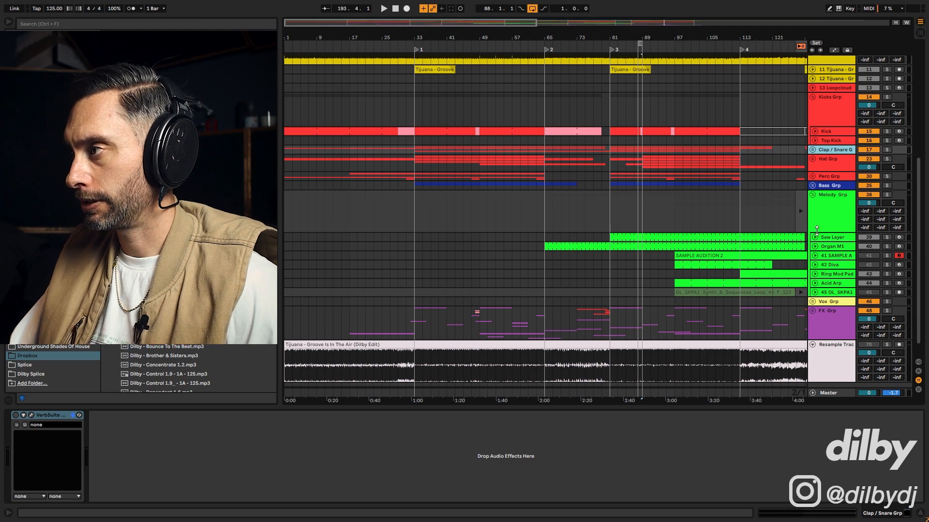
scroll(840, 197, down, 1)
click(833, 237)
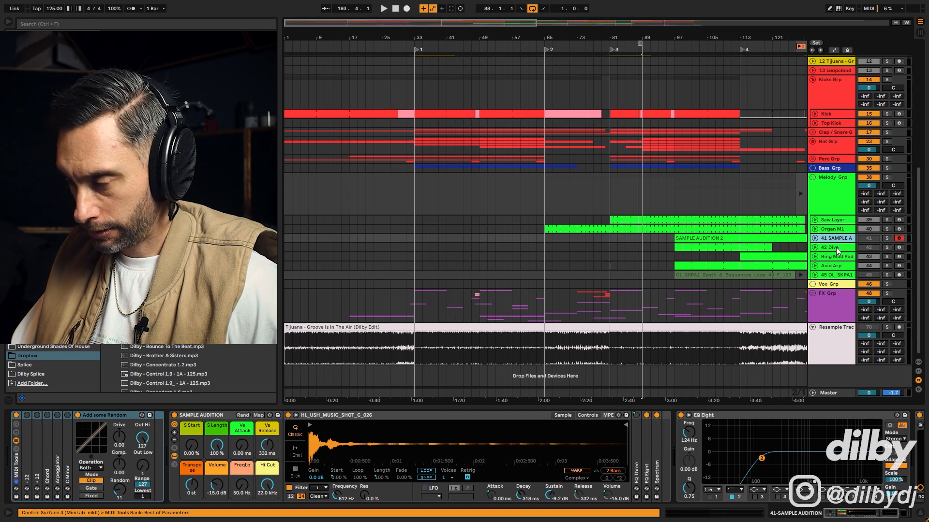
click(837, 248)
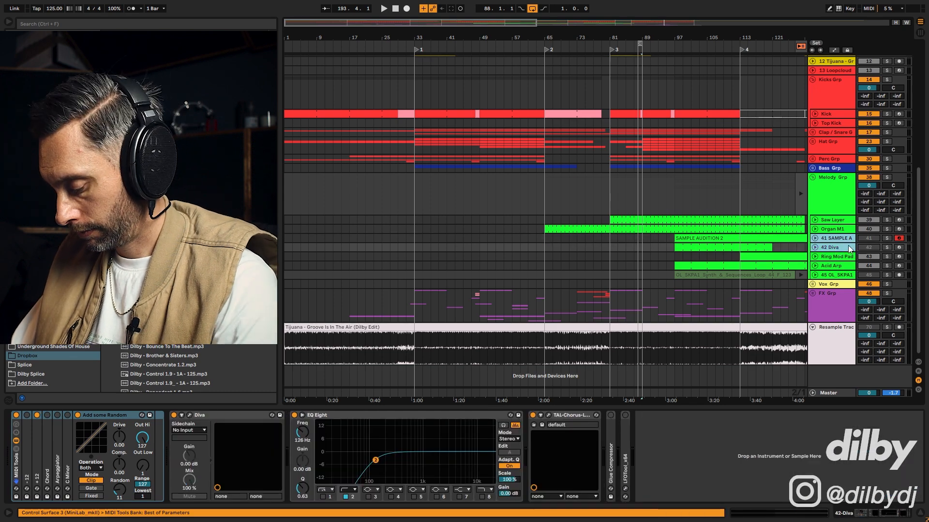
key(Delete)
- Delete the deactivated OL_SKPA1 synth loop track and the Vox Grp
click(834, 247)
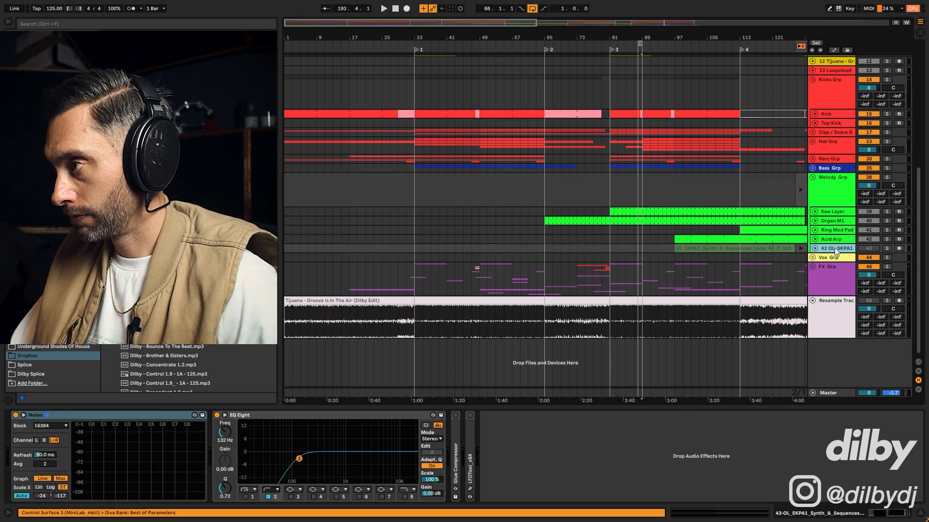
key(Delete)
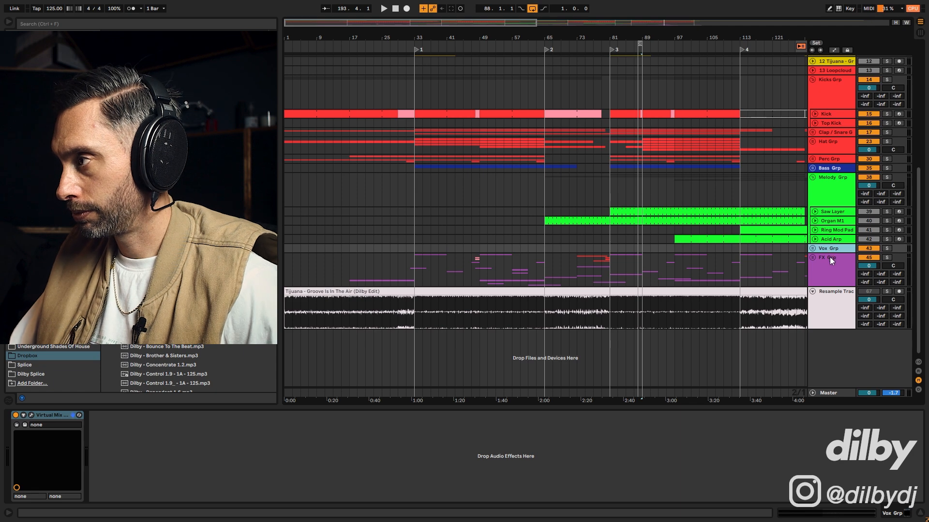
key(Delete)
- Expand the FX Grp and delete its deactivated SAMPLE AUDITION track 47 and SS_LH_Fill Loop track 48
click(813, 249)
scroll(843, 293, down, 2)
scroll(843, 293, down, 2)
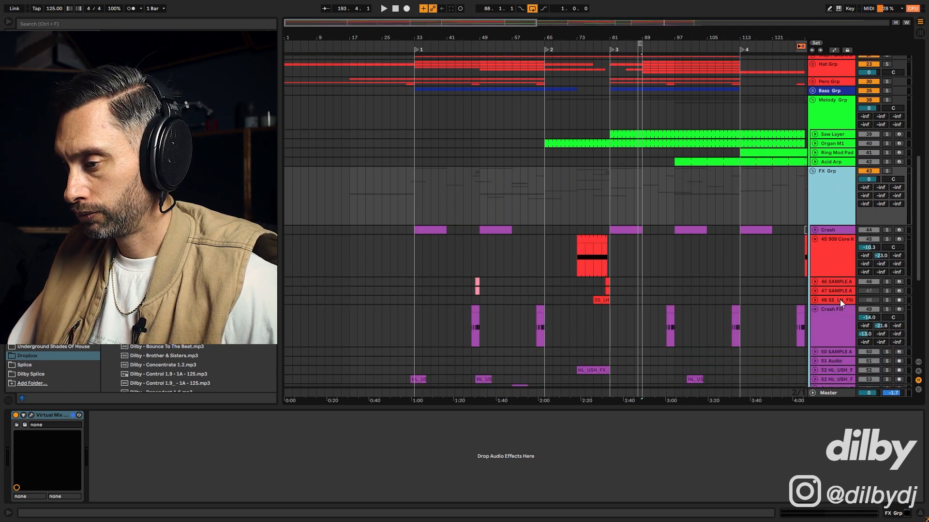
click(840, 280)
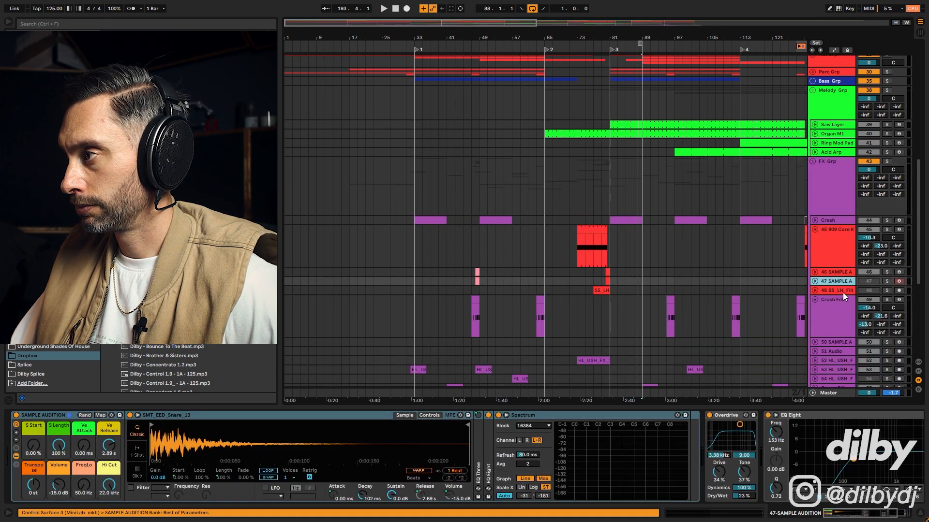
click(843, 292)
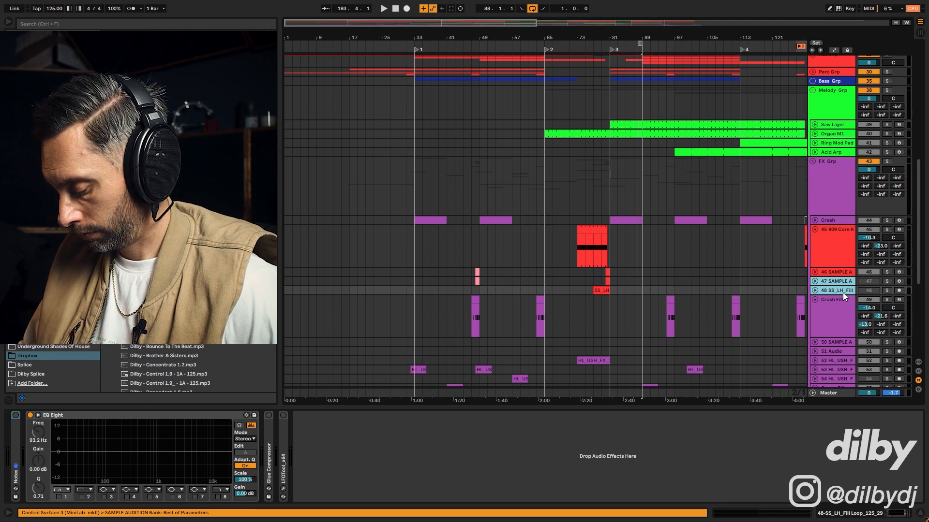
key(Delete)
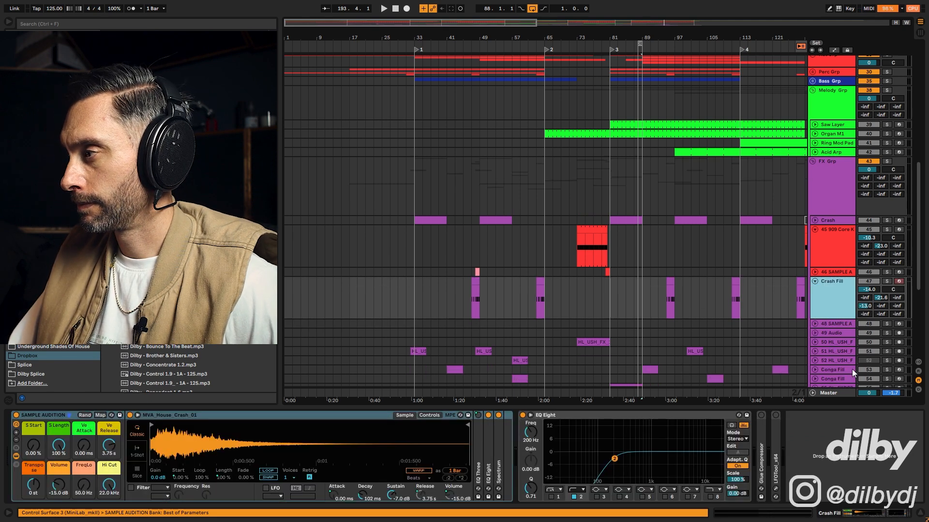
- Delete the deactivated HL_USH_FX_124_009 track and the empty SAMPLE AUDITION and Audio tracks (48 and 49) from the FX Grp
click(838, 361)
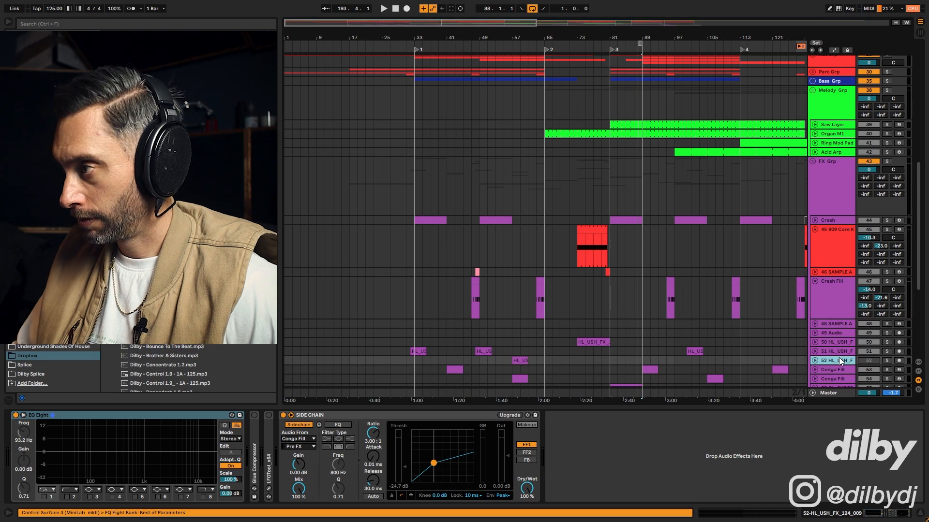
key(Delete)
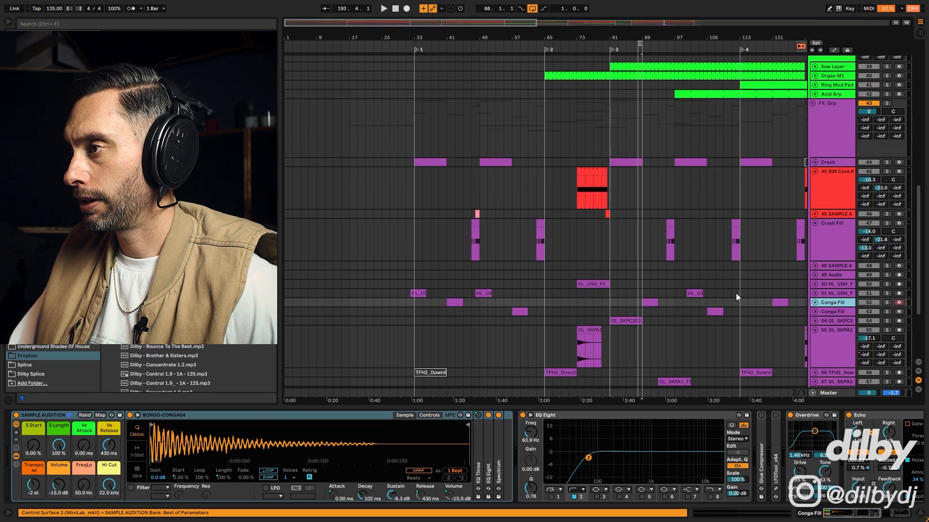
drag(507, 21, 674, 254)
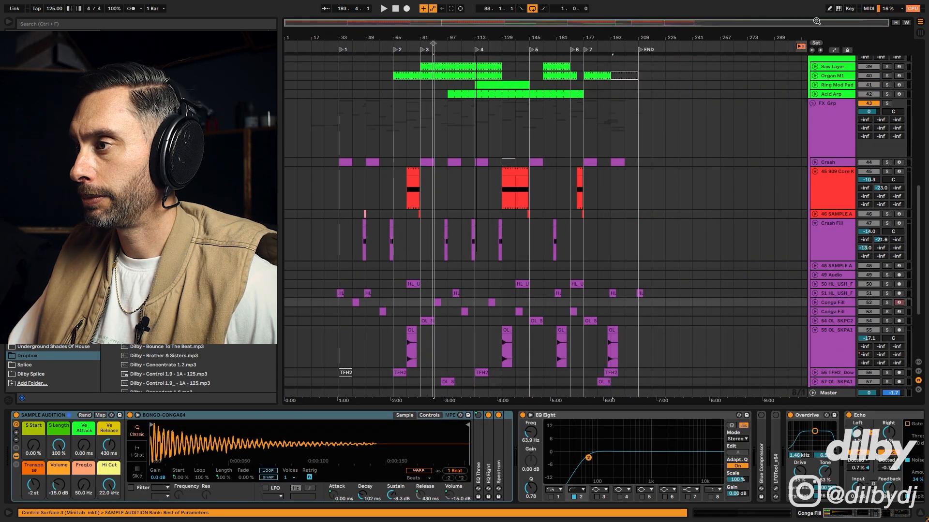
click(830, 265)
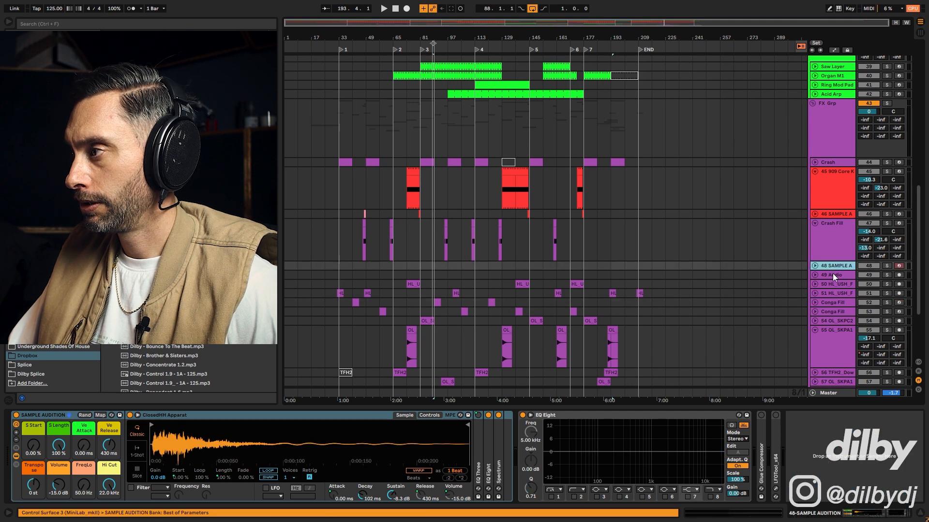
shift+click(832, 274)
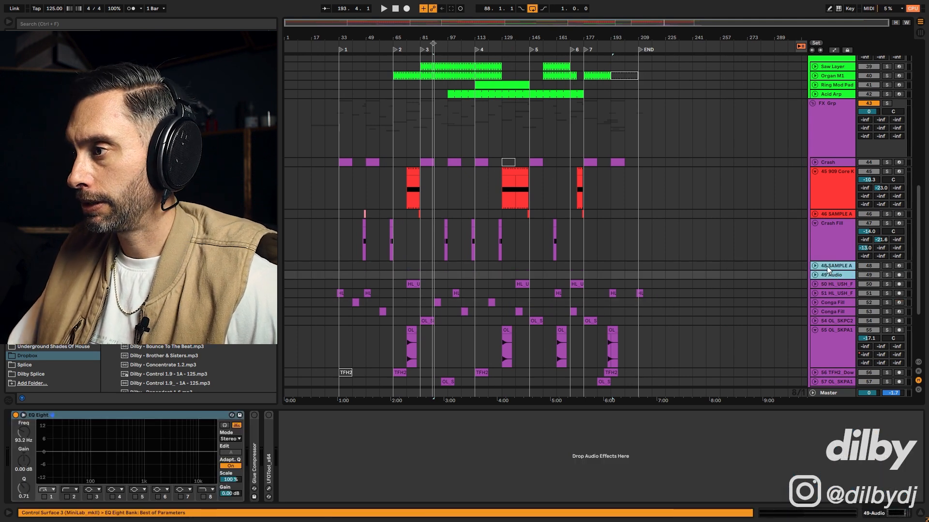
key(Delete)
- Fold the tall OL_SKPA1, 909 Core Kit and Crash Fill tracks in the FX Grp to their compact height
scroll(804, 284, down, 2)
click(815, 266)
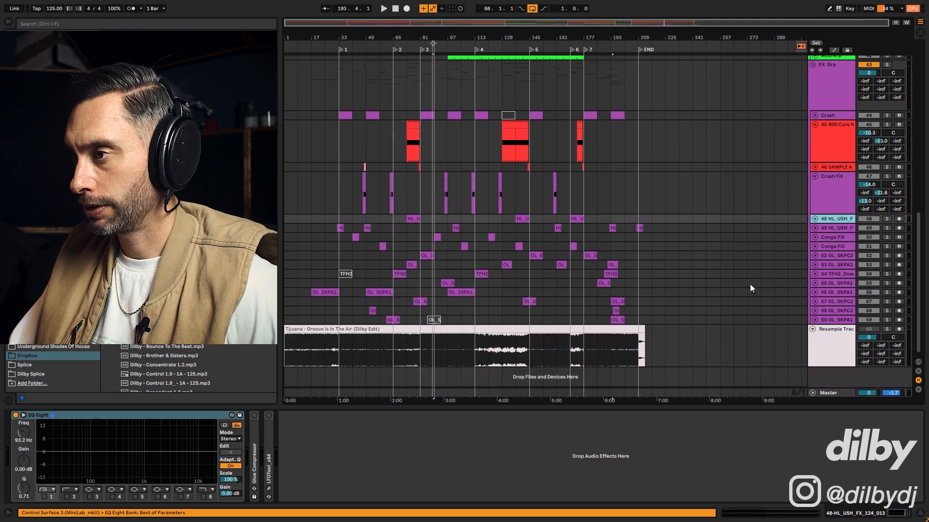
scroll(743, 202, up, 3)
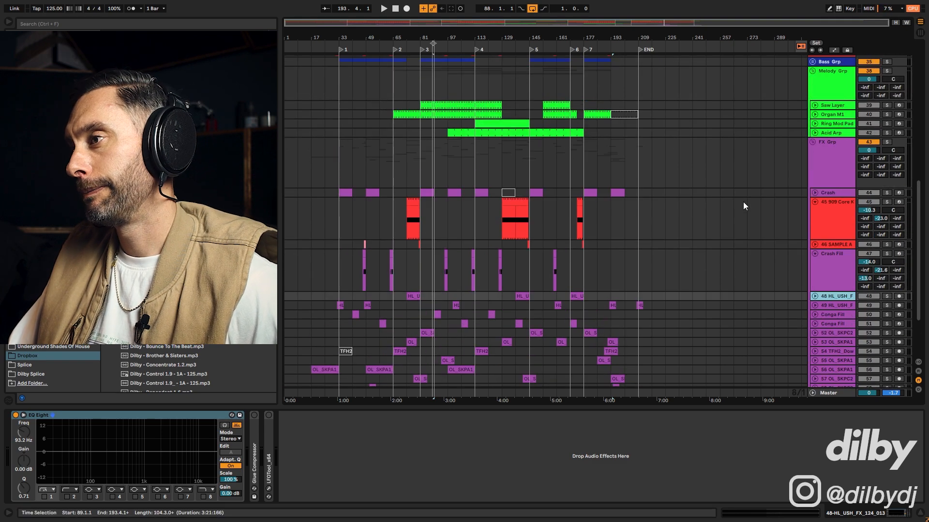
click(815, 202)
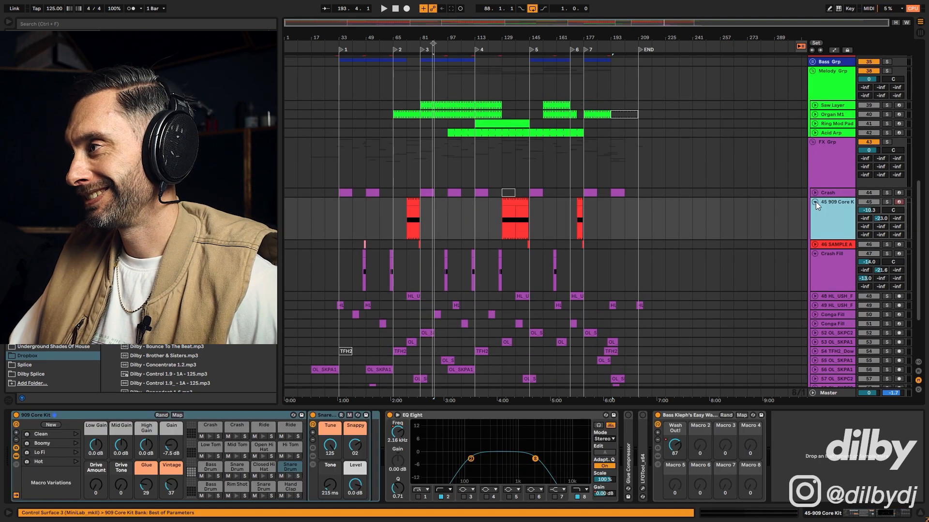
click(815, 211)
click(814, 211)
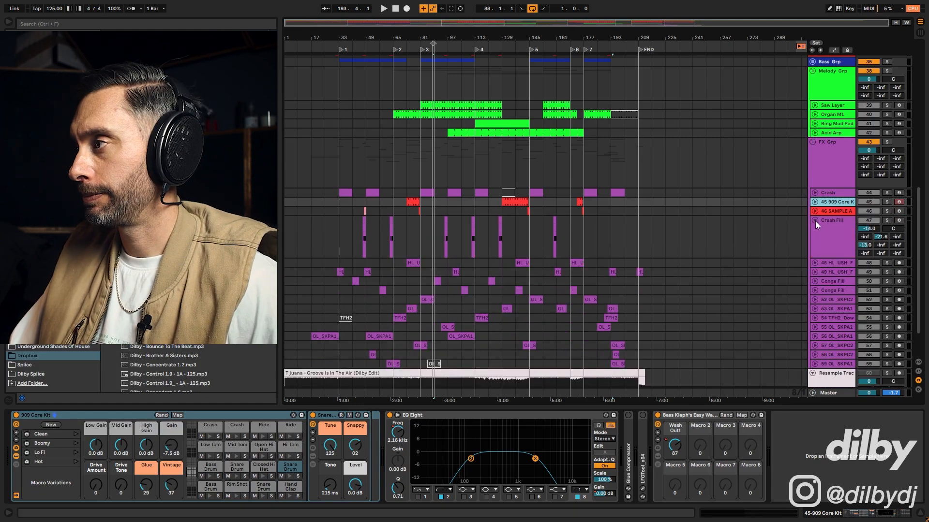
click(814, 221)
- Expand the Bass Grp, delete its empty second Bass track (37), and collapse the group again
scroll(822, 213, up, 3)
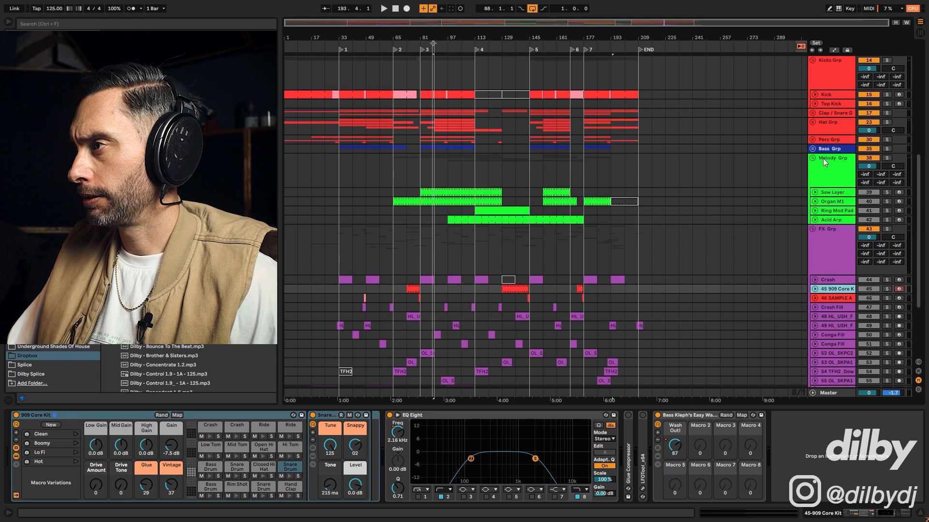
click(813, 148)
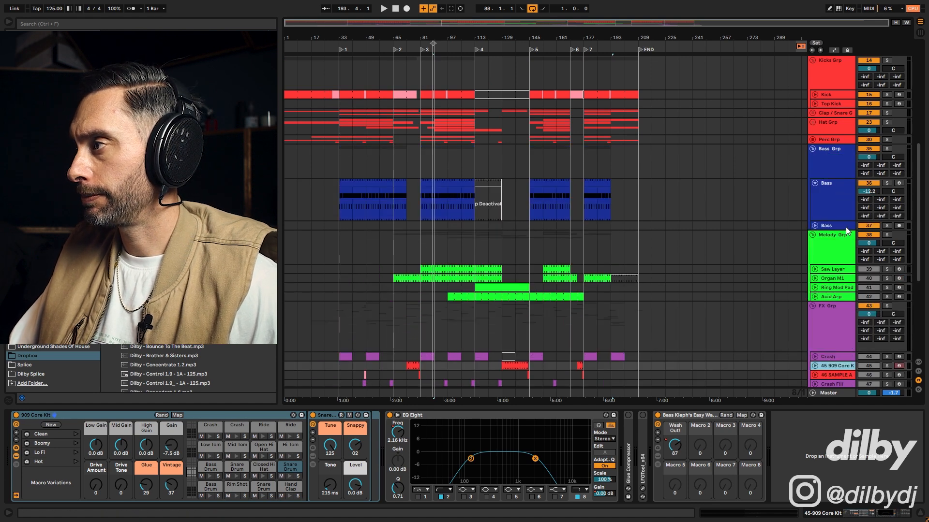
click(845, 226)
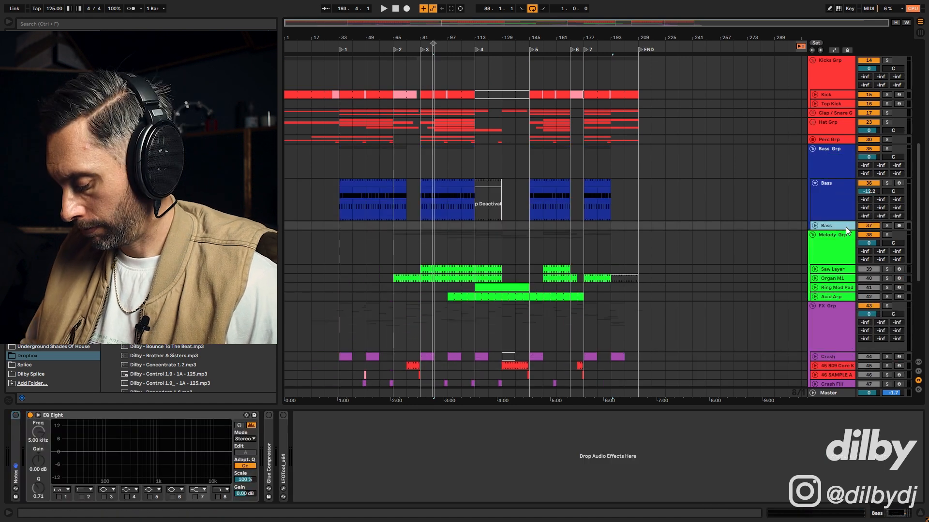
key(Down)
click(813, 148)
- Expand the Perc Grp, delete its empty SAMPLE AUDITION track 32, and collapse the group again
click(812, 140)
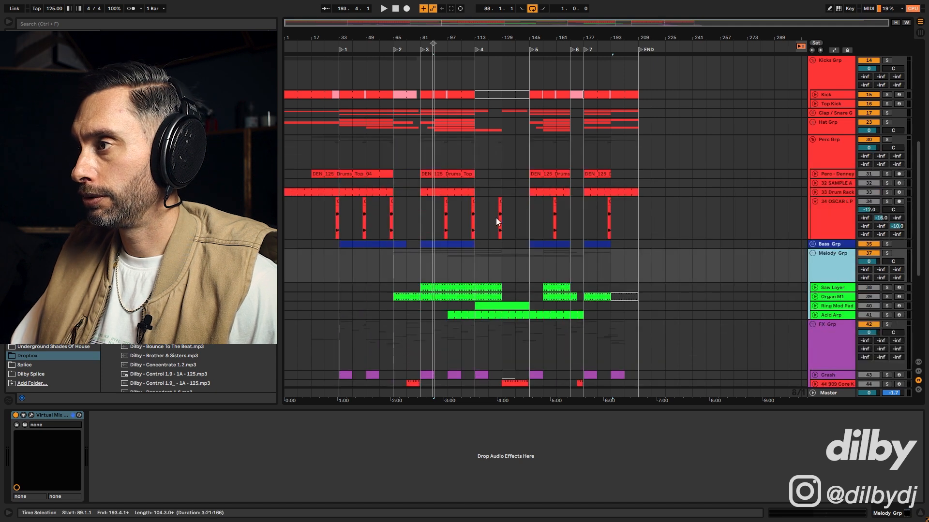
click(836, 183)
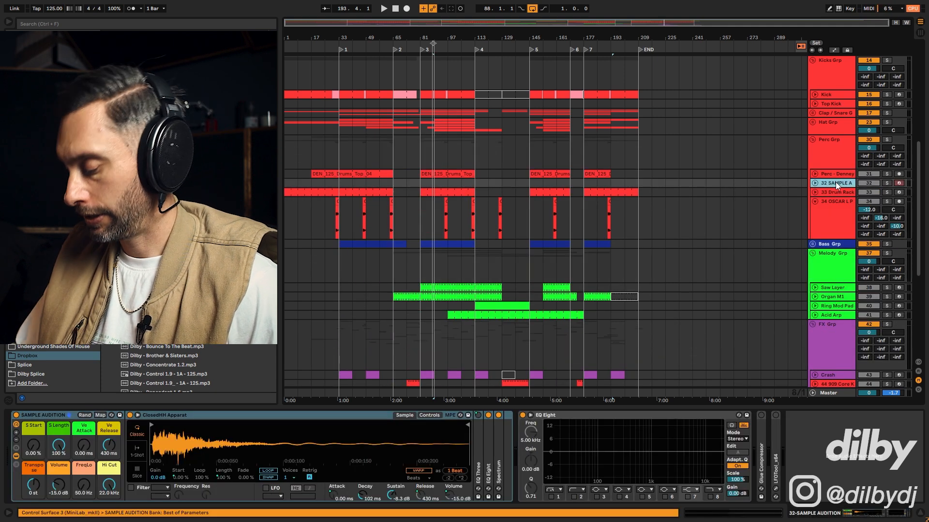
click(818, 138)
click(812, 139)
- Expand the Hat Grp and delete its empty Audio track 29
click(812, 122)
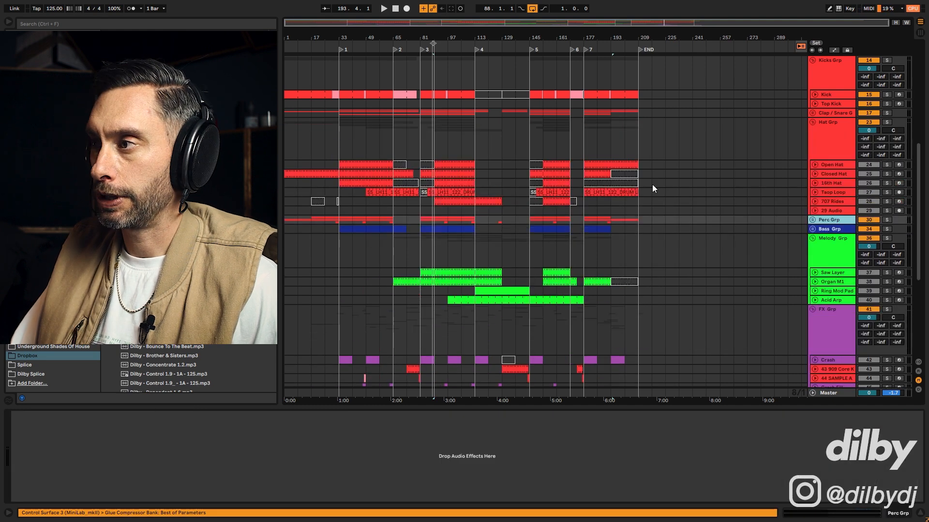
click(829, 212)
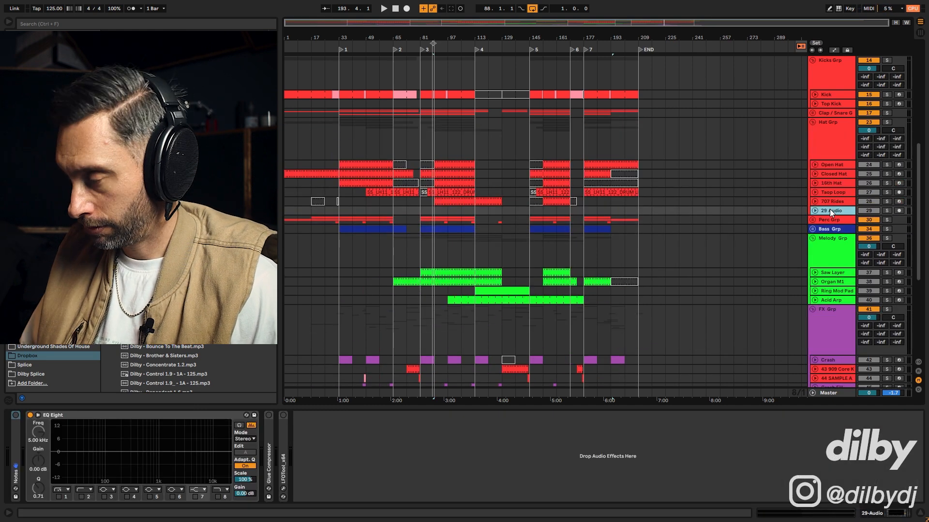
key(Delete)
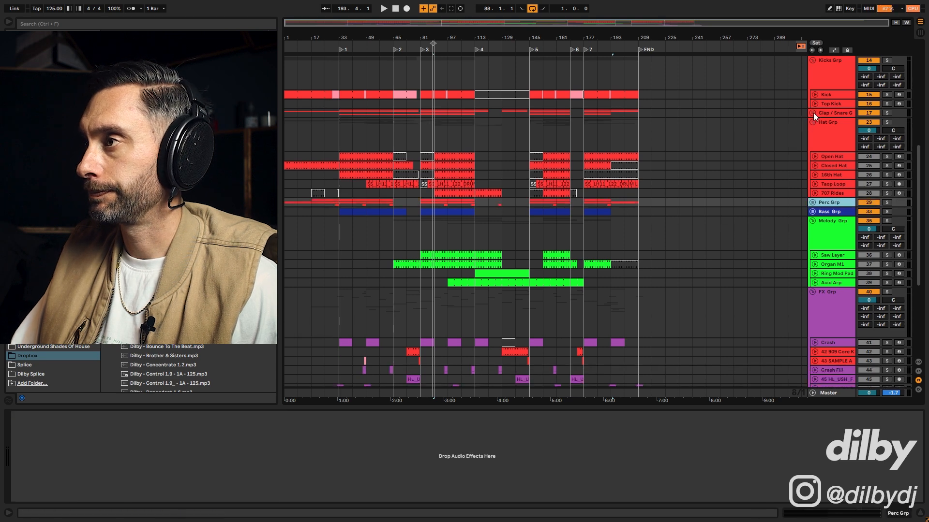
- Expand the Clap / Snare Grp and delete its empty Audio track 22
click(812, 113)
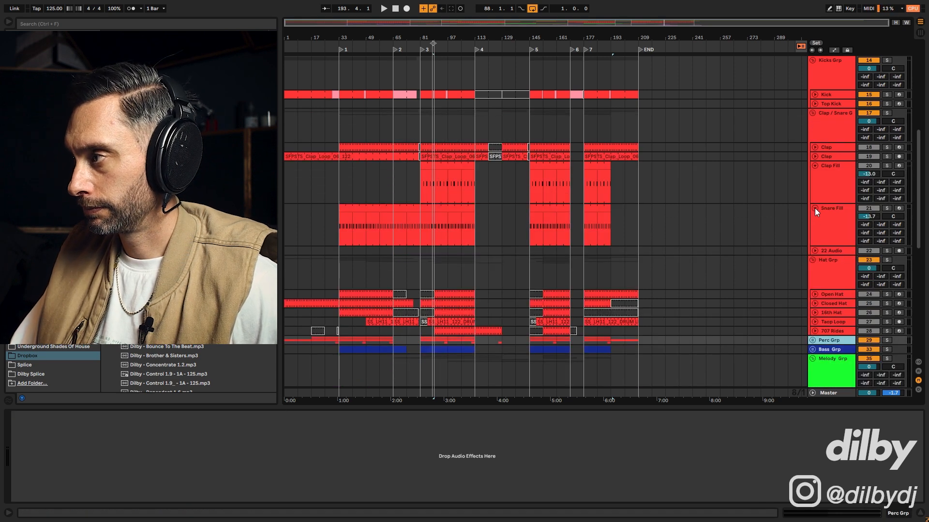
click(834, 249)
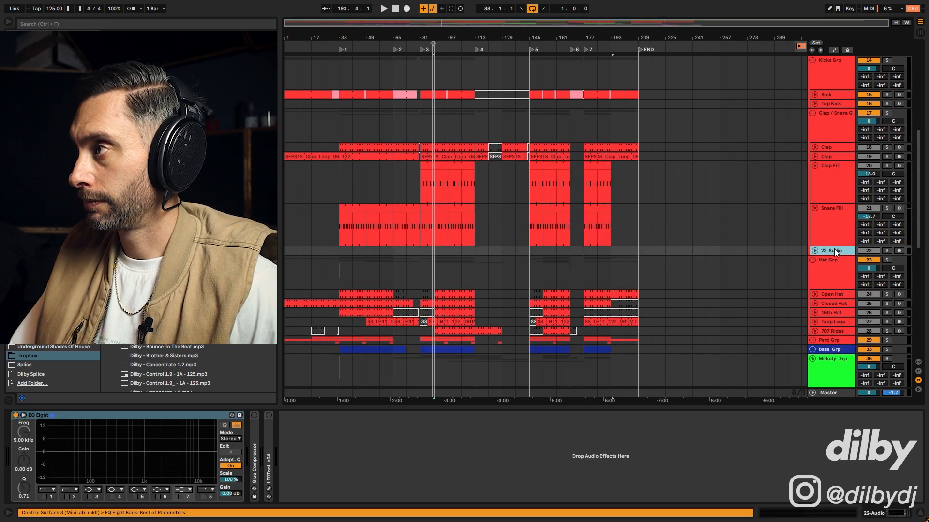
key(Delete)
- Delete the empty Audio tracks 7 and 8 above the yellow Tijuana tracks and save the project
scroll(827, 97, up, 5)
scroll(831, 116, up, 10)
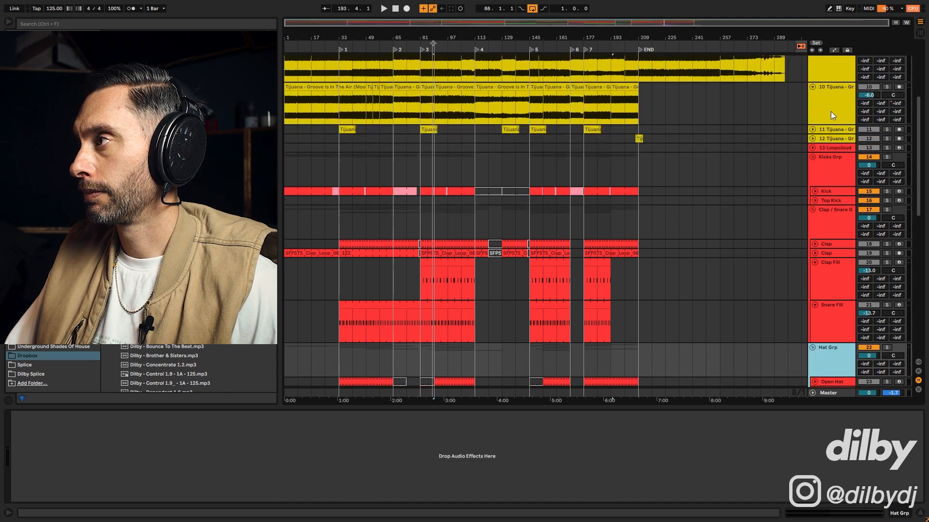
scroll(830, 111, up, 3)
click(834, 124)
shift+click(837, 131)
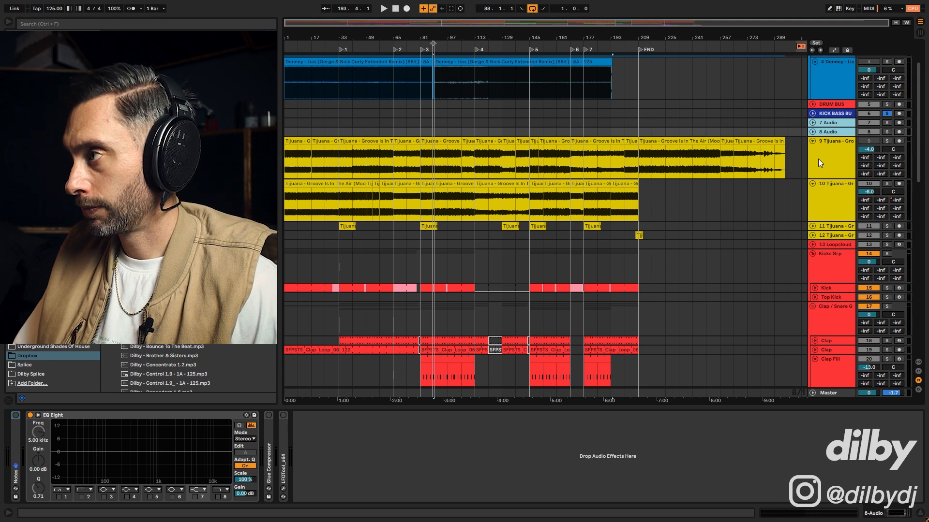
key(Delete)
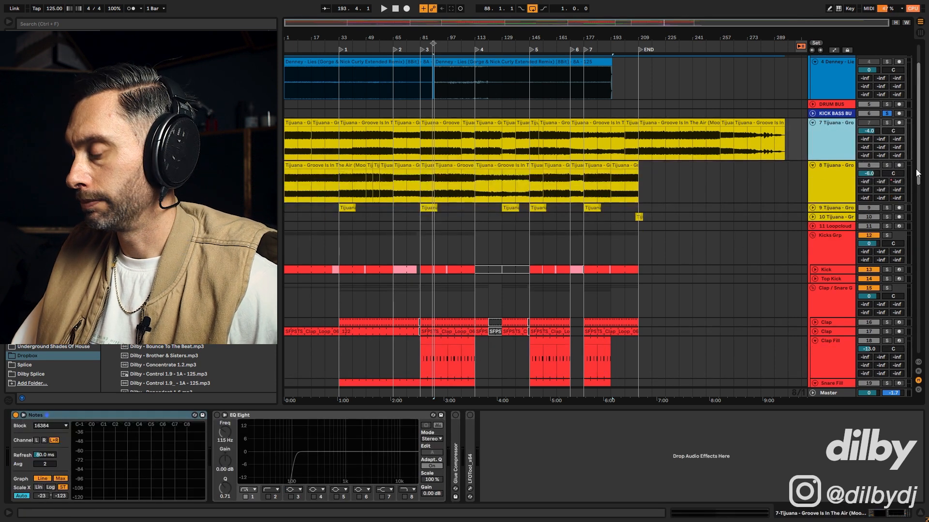
key(ctrl+s)
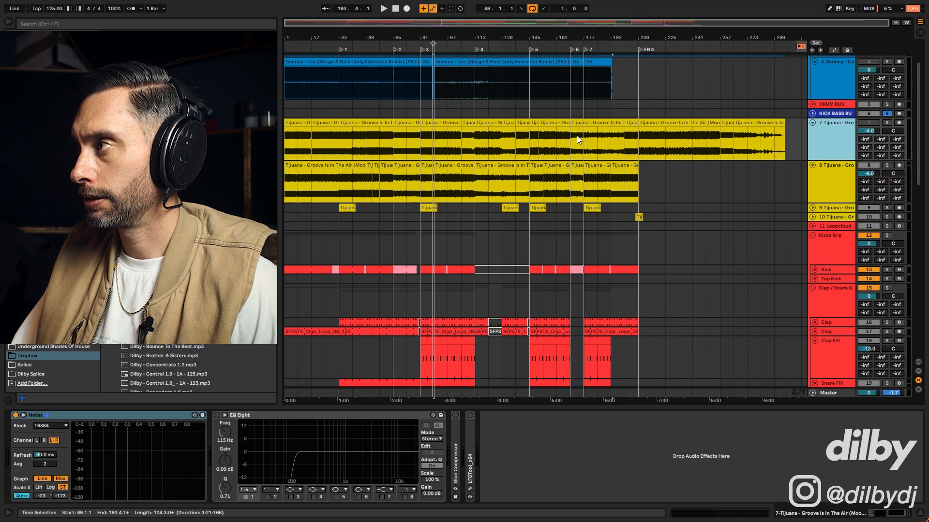
- Select all tracks inside the FX Grp, from Crash down to OL_SKPA1 track 53, and mute them
drag(917, 149, 918, 410)
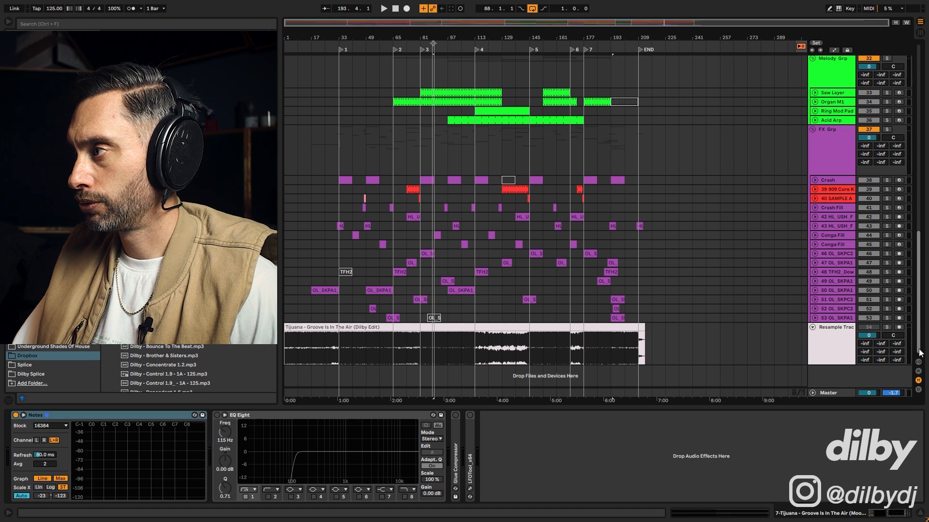
scroll(835, 137, up, 2)
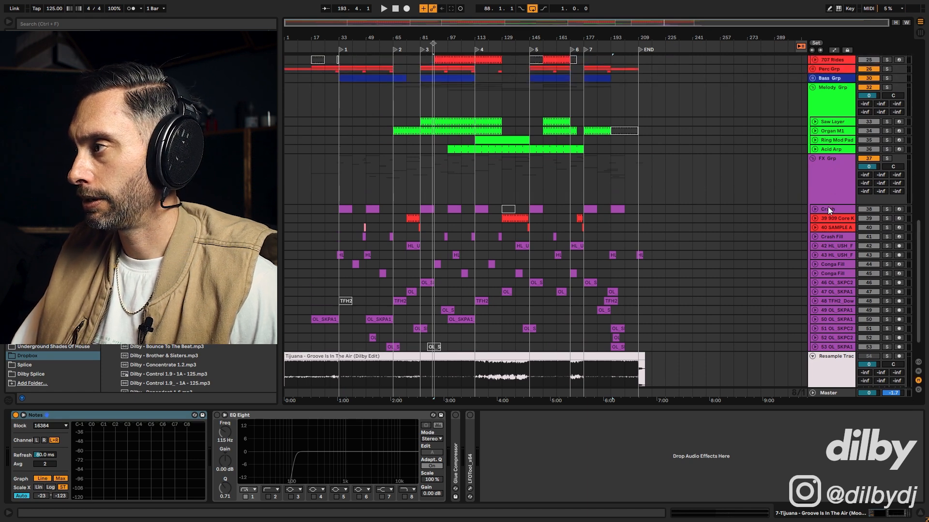
click(828, 209)
shift+click(832, 346)
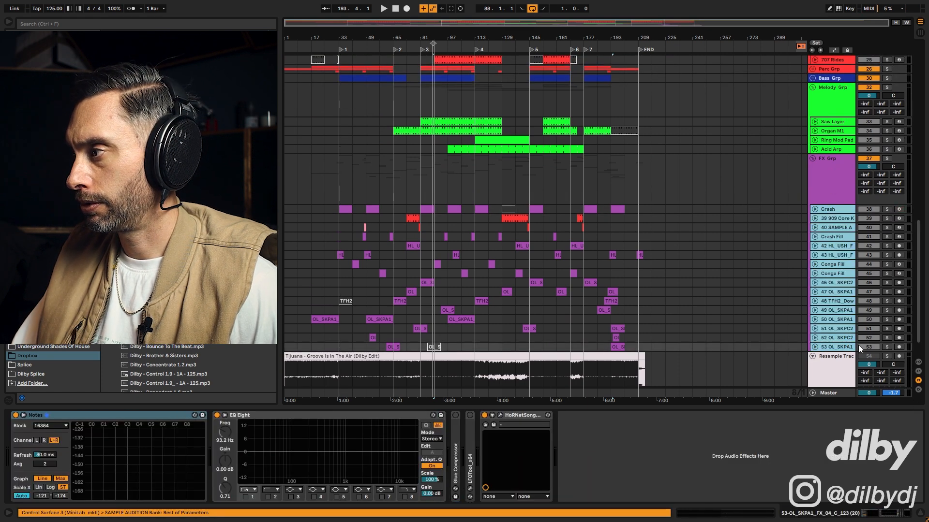
- Mute the Melody Grp tracks from Saw Layer to Acid Arp
scroll(856, 146, up, 2)
click(844, 150)
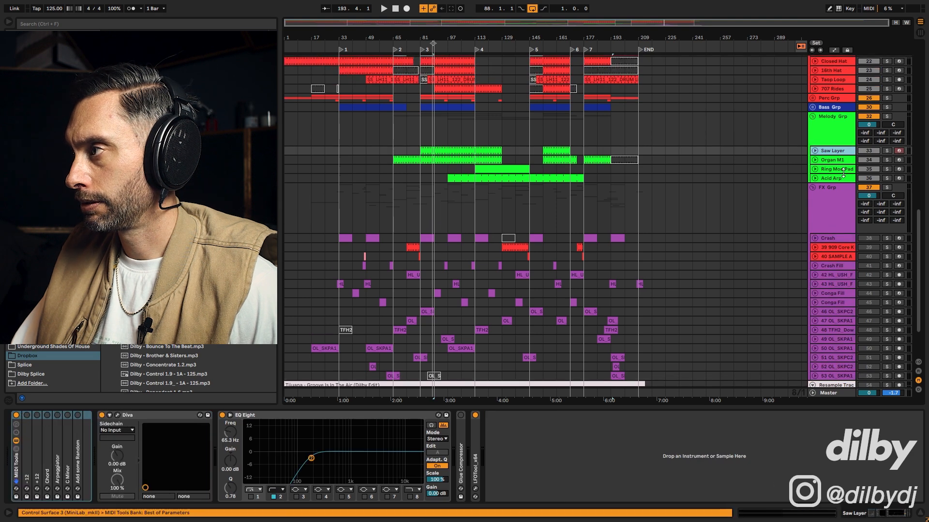
shift+click(850, 178)
scroll(844, 166, up, 1)
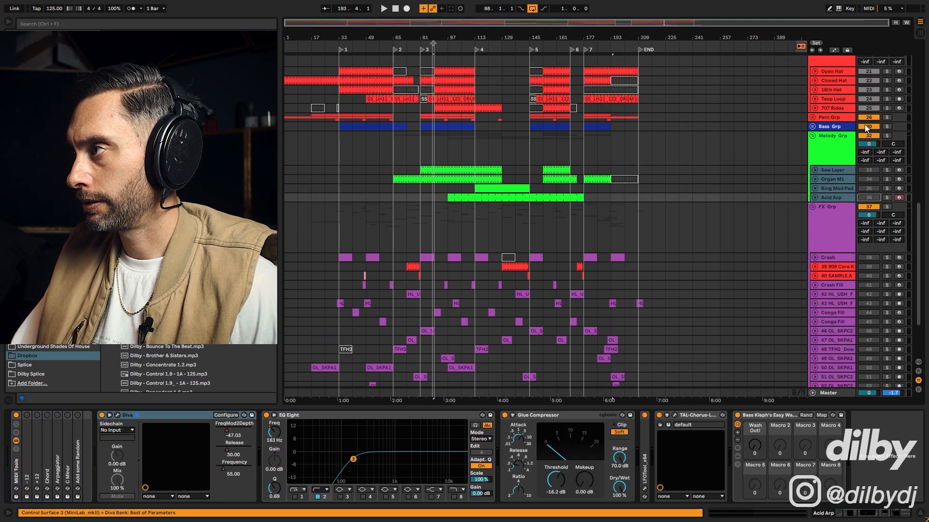
- Expand the Perc Grp, fold its tall OSCAR track to compact height, and mute all three percussion tracks
scroll(844, 133, up, 3)
click(812, 175)
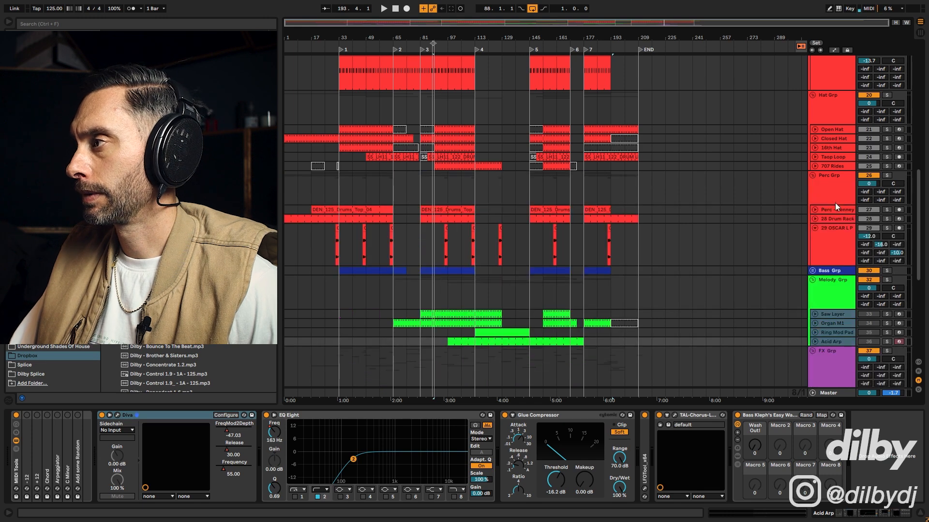
scroll(832, 198, down, 2)
click(815, 189)
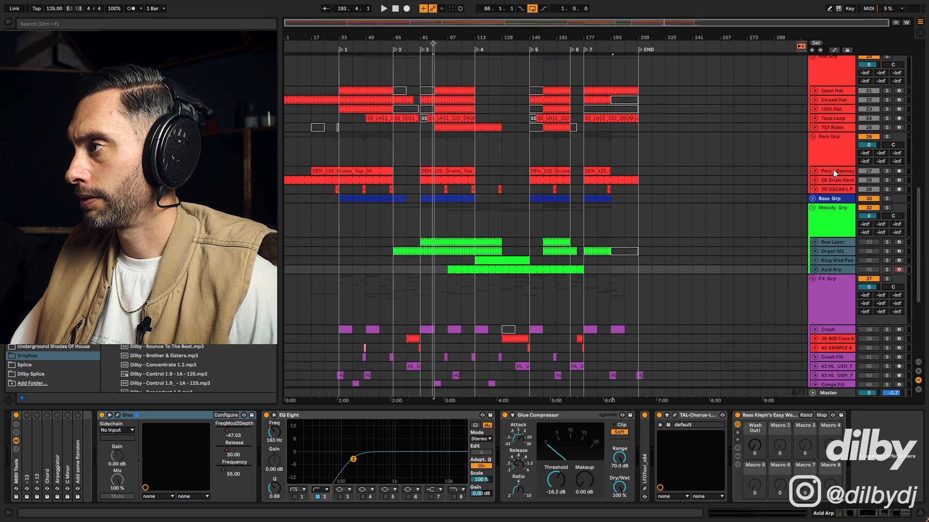
click(832, 169)
shift+click(840, 190)
- Mute the five Hat Grp tracks from Open Hat to 707 Rides
scroll(856, 159, up, 3)
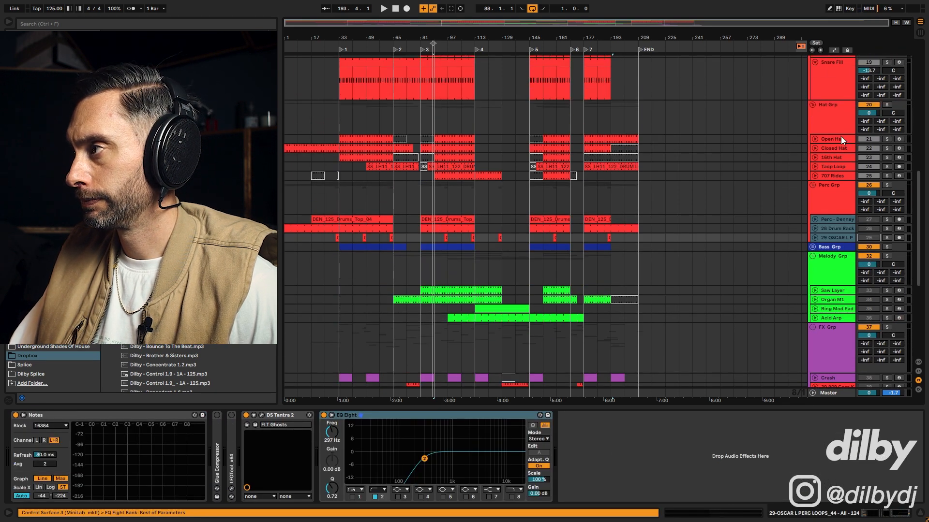
click(840, 138)
shift+click(837, 174)
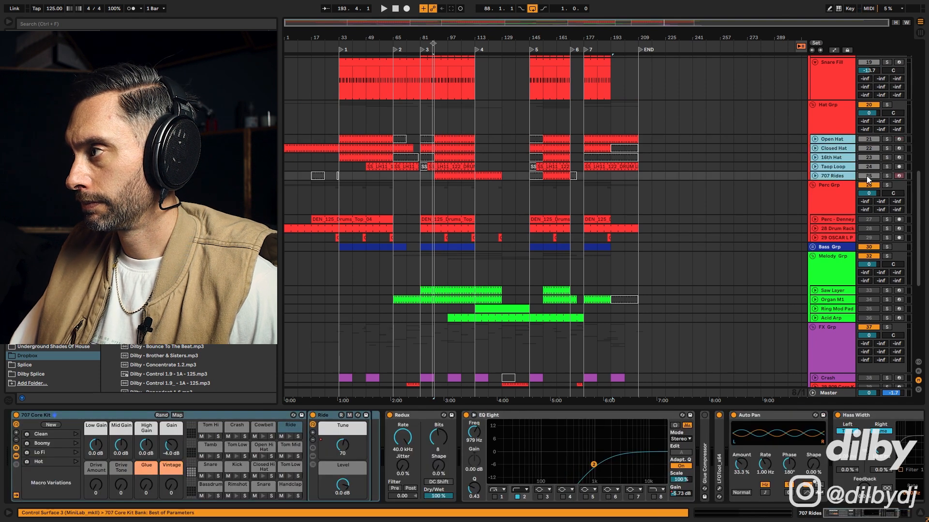
click(866, 176)
- Fold the tall Clap Fill and Snare Fill tracks to compact height and mute all four Clap / Snare Grp tracks
scroll(832, 184, up, 4)
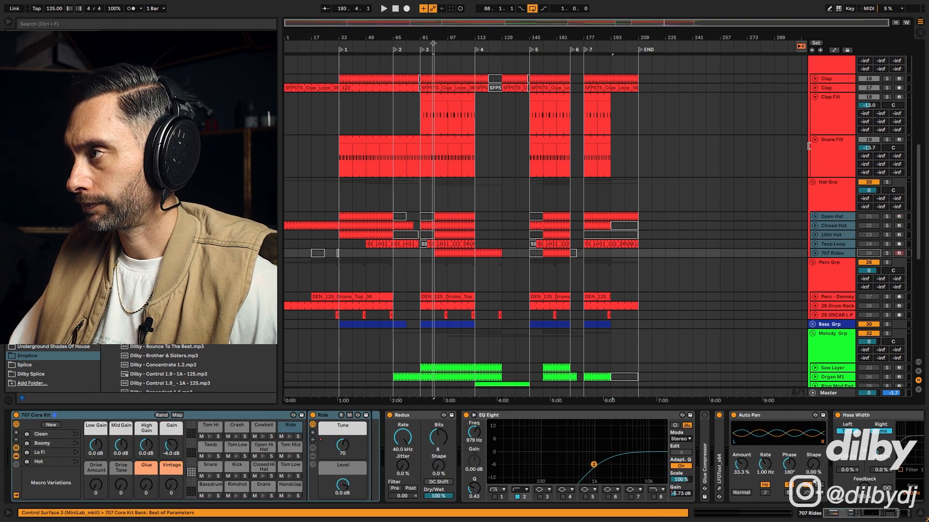
alt+click(816, 137)
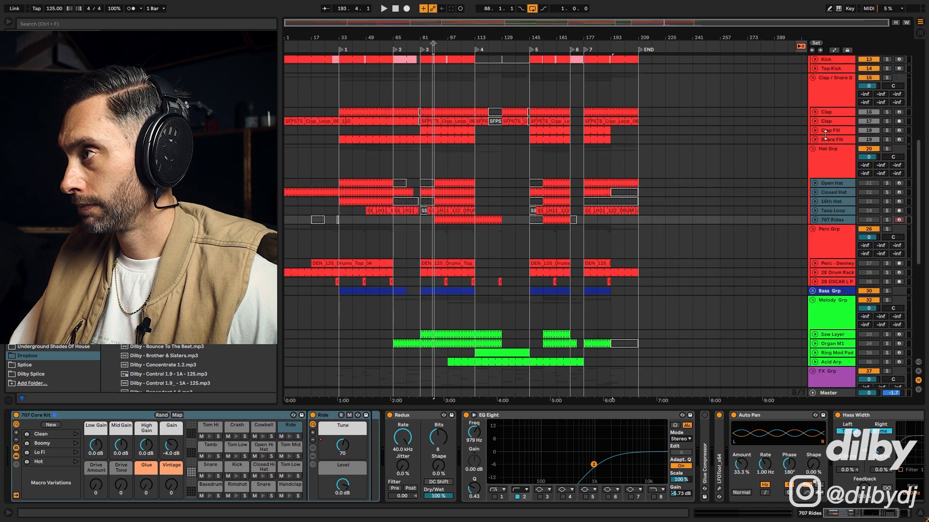
click(828, 113)
shift+click(834, 140)
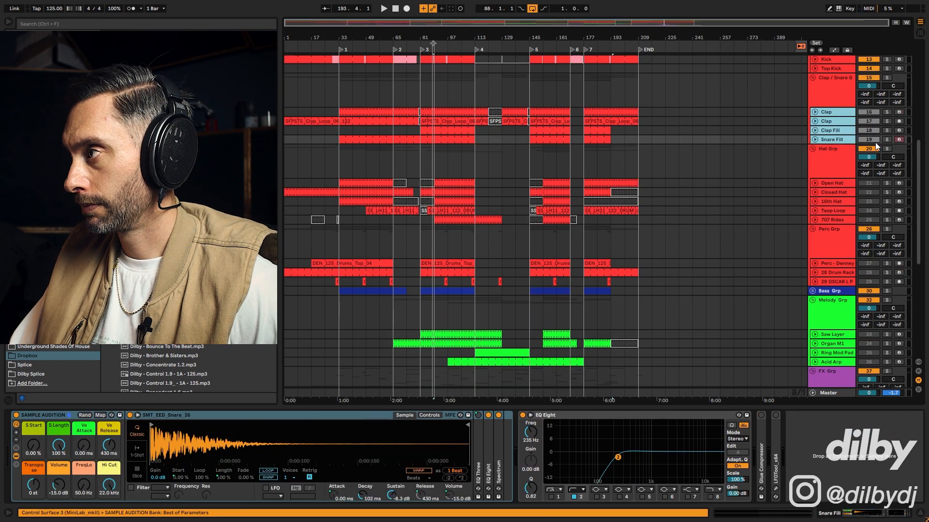
- Mute the Bass Grp and play the kick on its own from bar 57 and from bar 98
scroll(523, 145, up, 2)
click(353, 128)
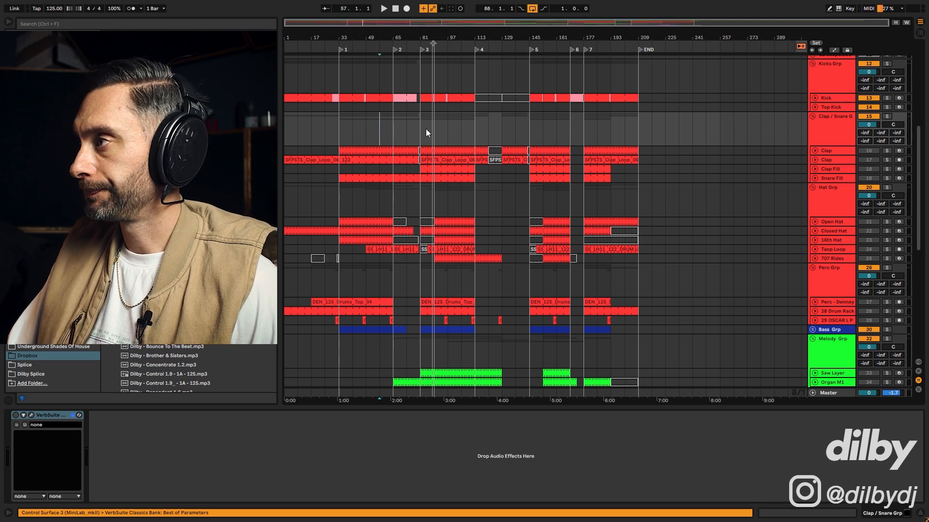
key(space)
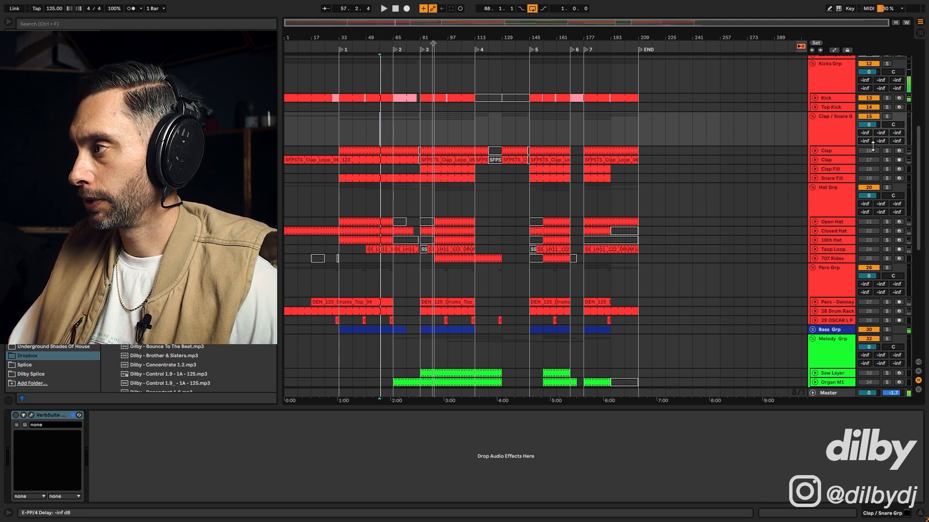
click(763, 205)
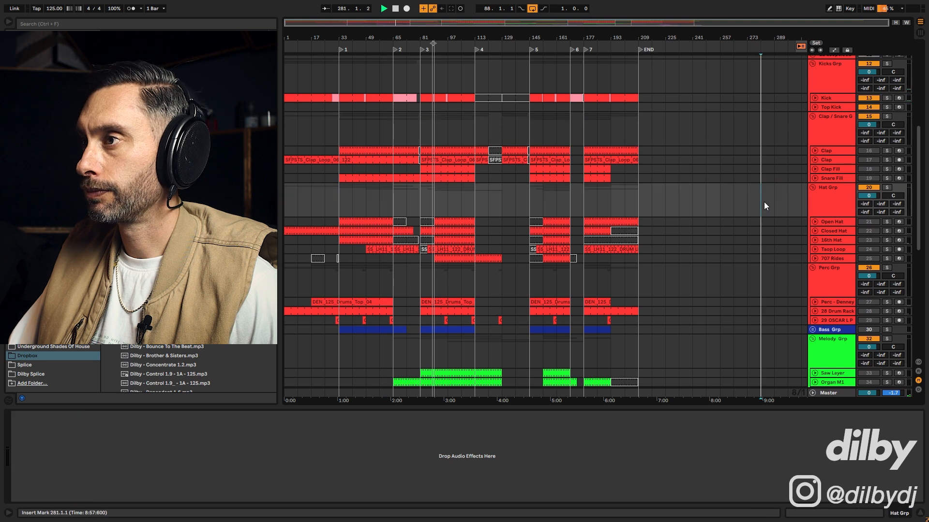
click(451, 116)
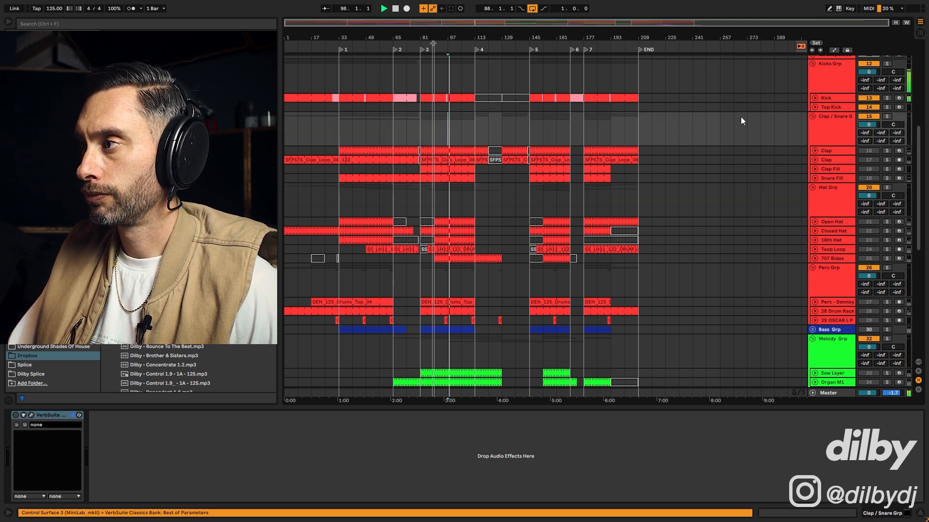
key(space)
click(823, 393)
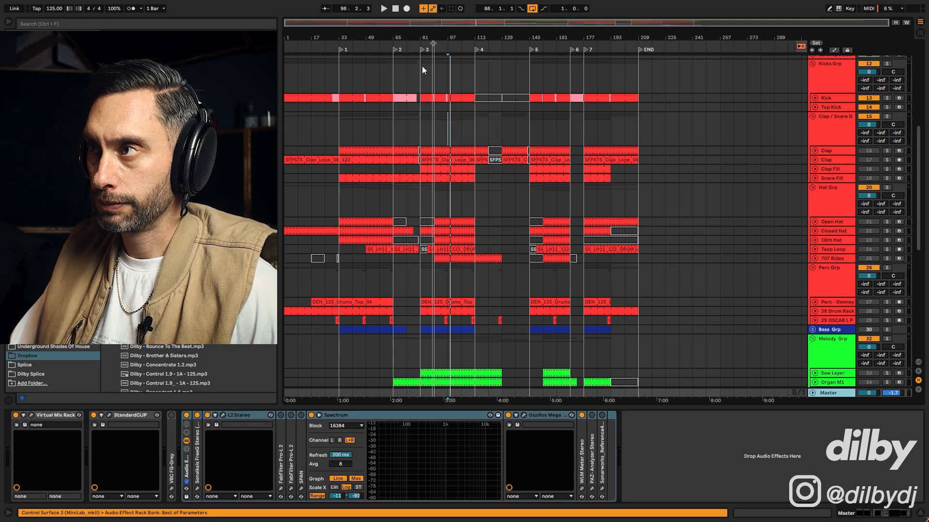
- Zoom the arrangement to about bars 81 to 193 and unmute both Clap tracks, 16 and 17
drag(422, 22, 500, 23)
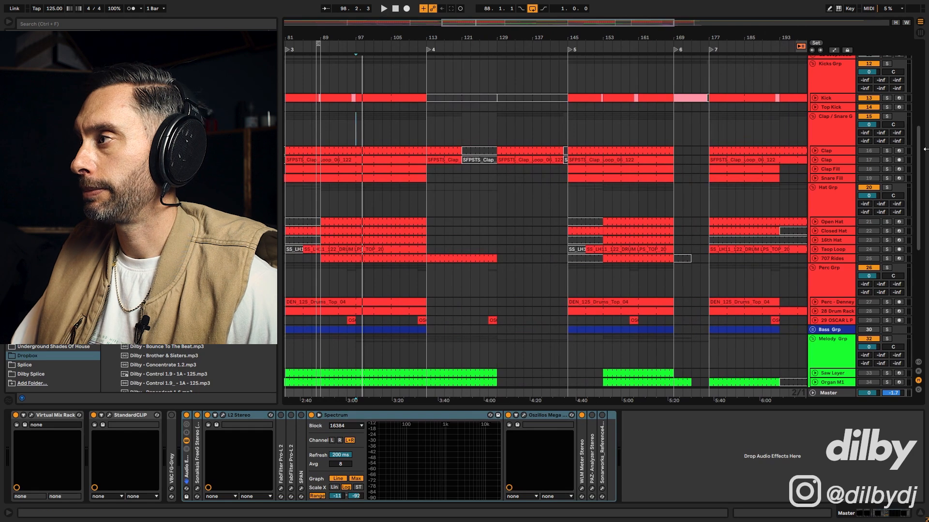
click(826, 150)
shift+click(831, 160)
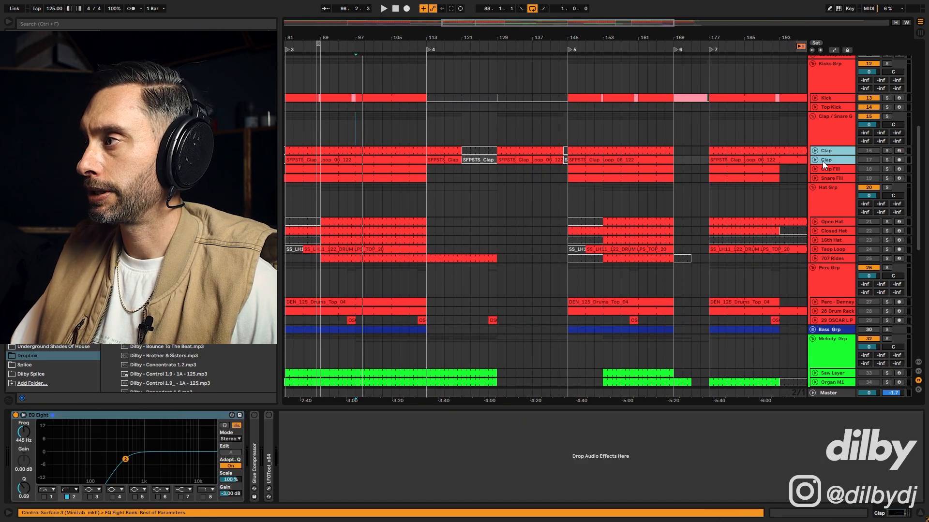
click(873, 161)
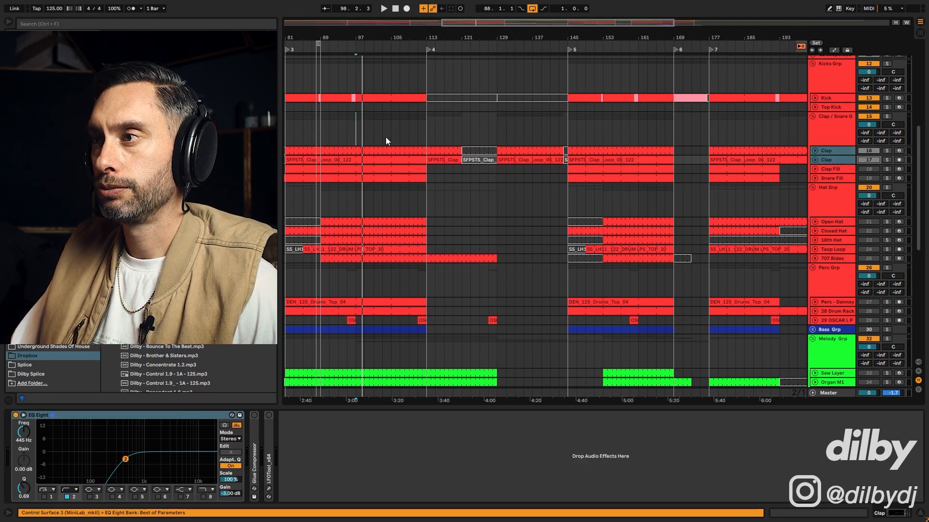
- Select bars 97 to 113 in the Clap / Snare Grp, solo the group, and play it briefly
drag(358, 133, 430, 129)
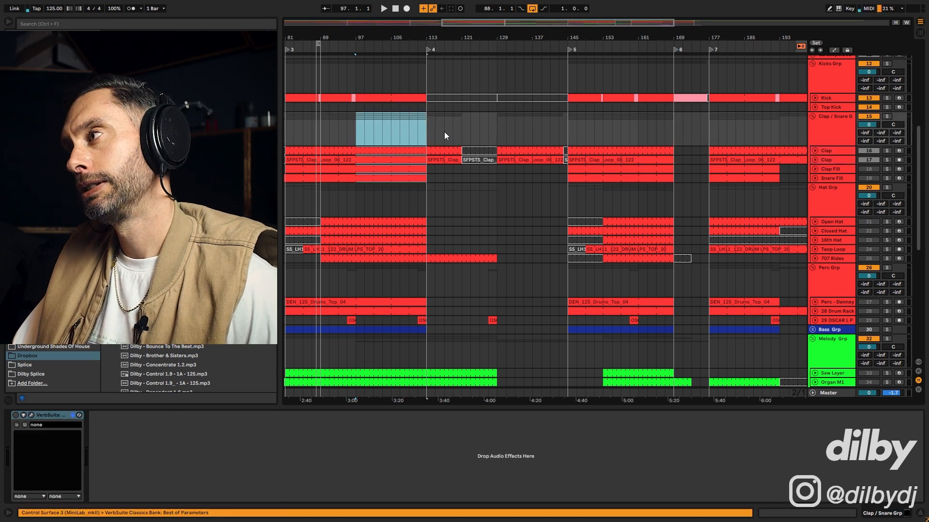
click(887, 117)
key(space)
key(space)
- Examine the device chains of the two Clap tracks, including the sampler and EQ Eight settings
click(835, 152)
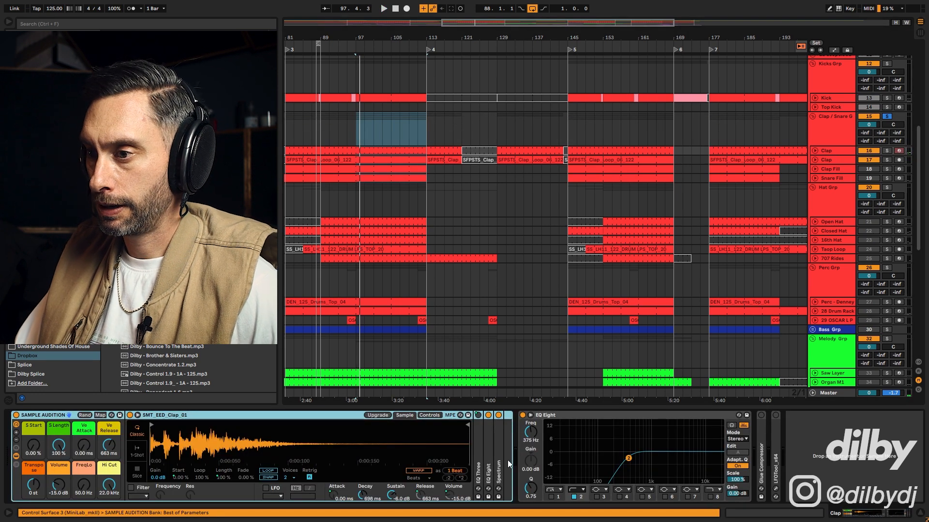
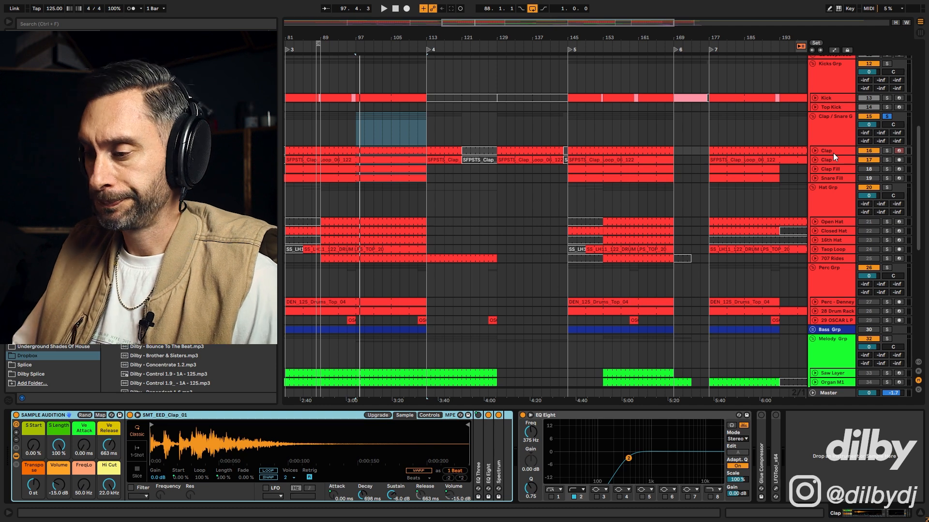
click(833, 151)
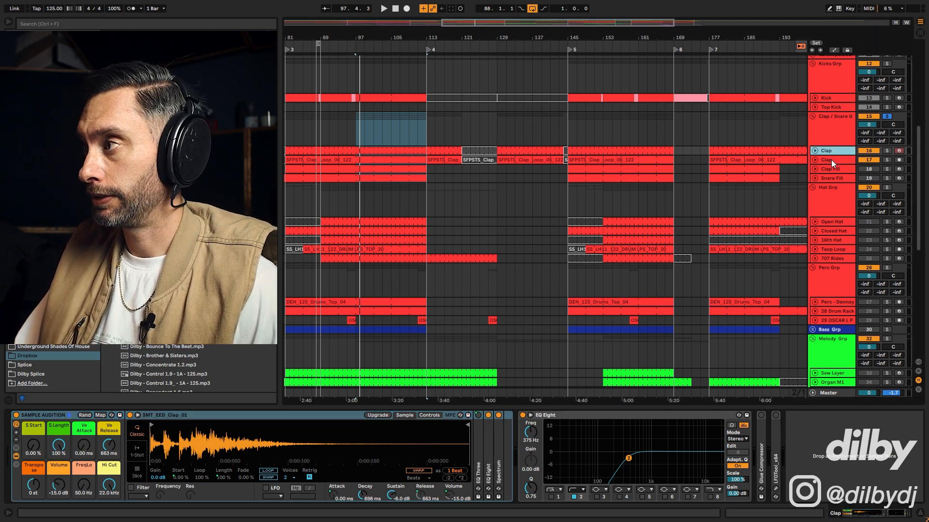
double_click(846, 150)
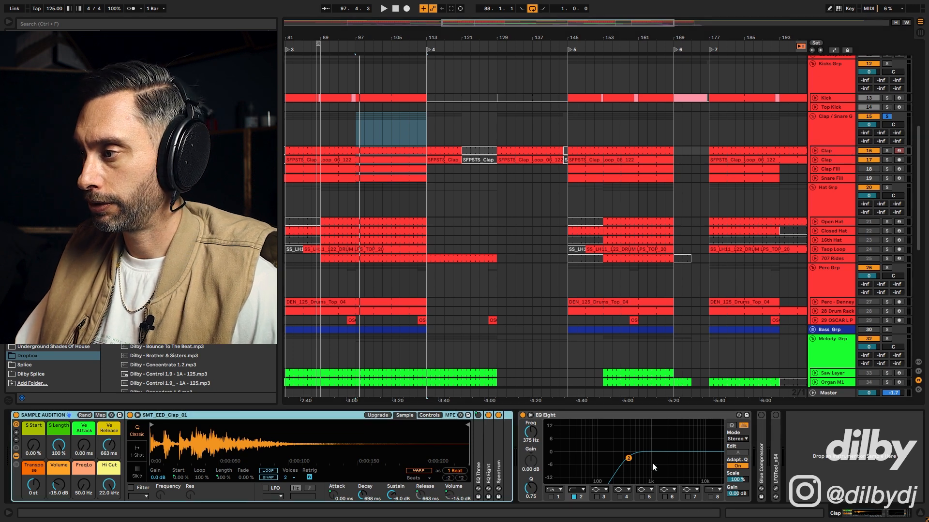
click(832, 159)
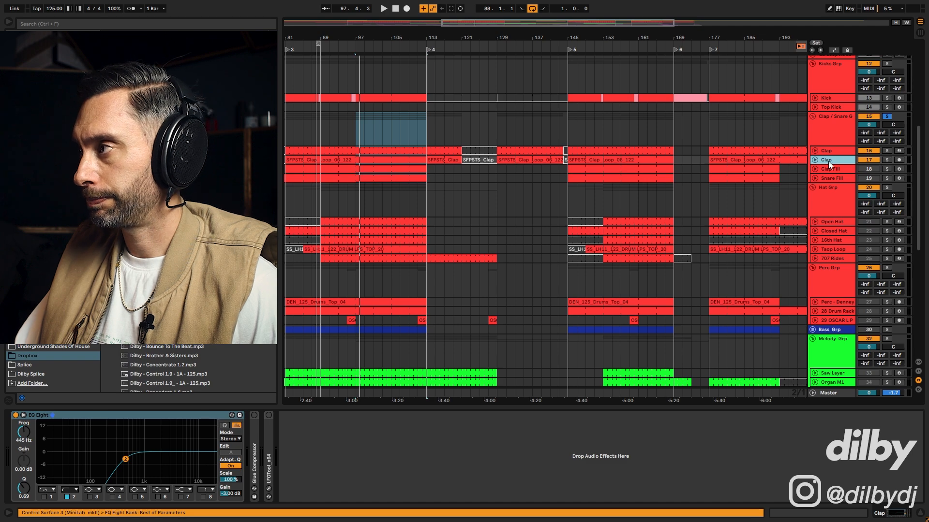
- Unsolo the Clap / Snare Grp during playback to hear the claps against the kick
key(space)
click(886, 116)
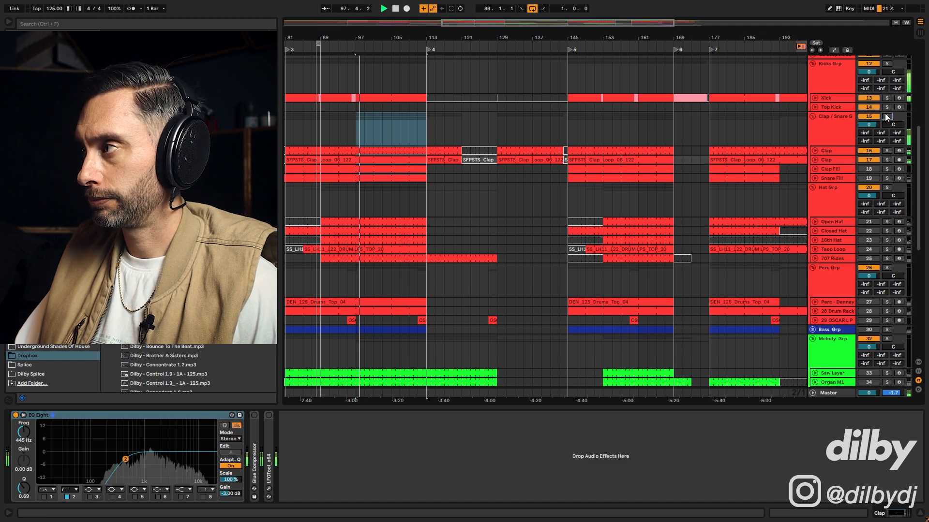
key(space)
- Group the three yellow Tijuana tracks 8 to 10 above the Loopcloud track
scroll(860, 115, up, 5)
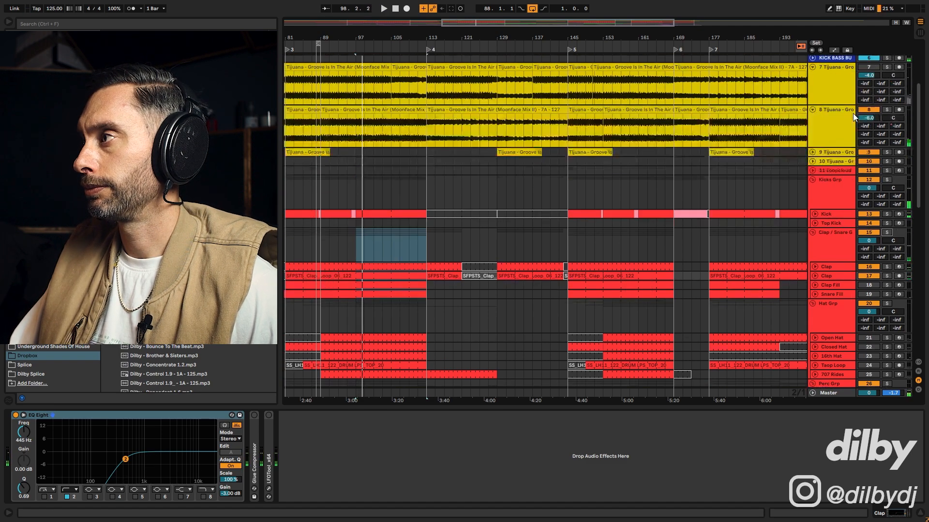
click(843, 116)
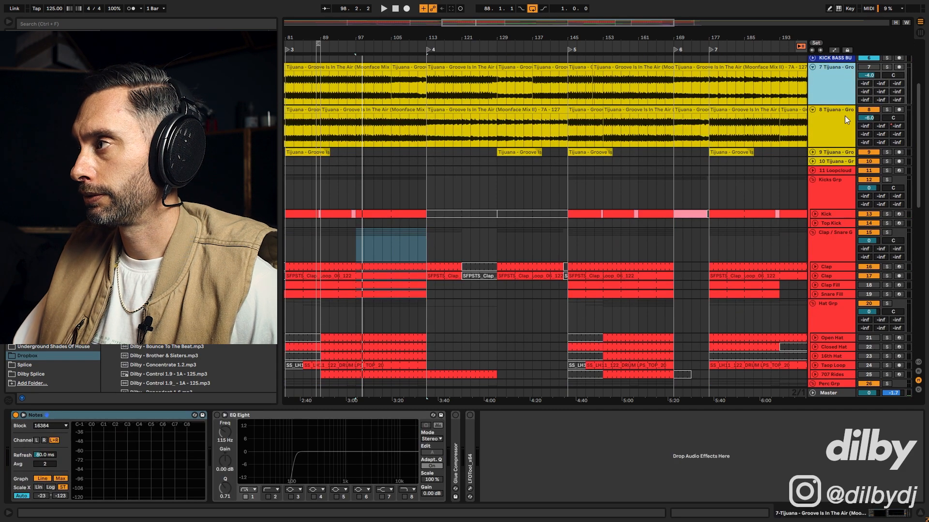
click(838, 163)
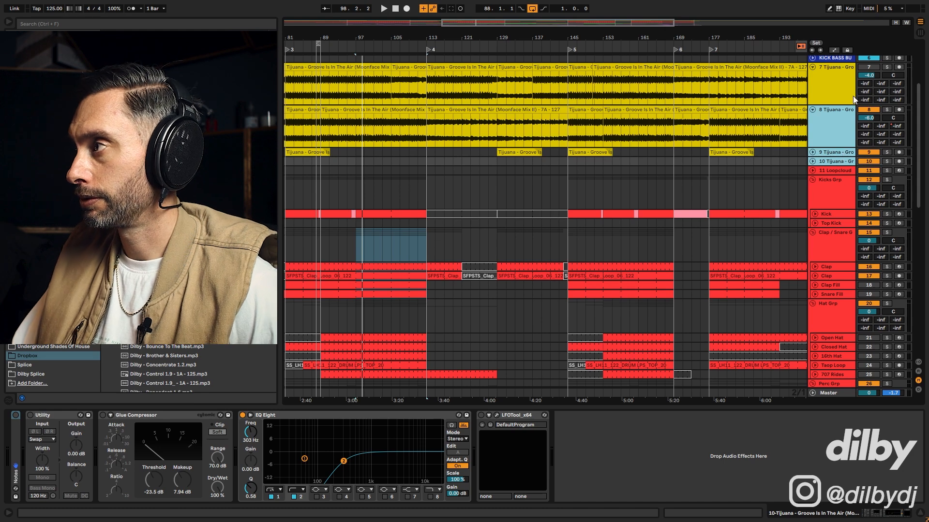
key(ctrl+g)
- Fold Tijuana track 7, recolour it pale yellow, and assign the track colour to its clips
click(812, 68)
click(831, 68)
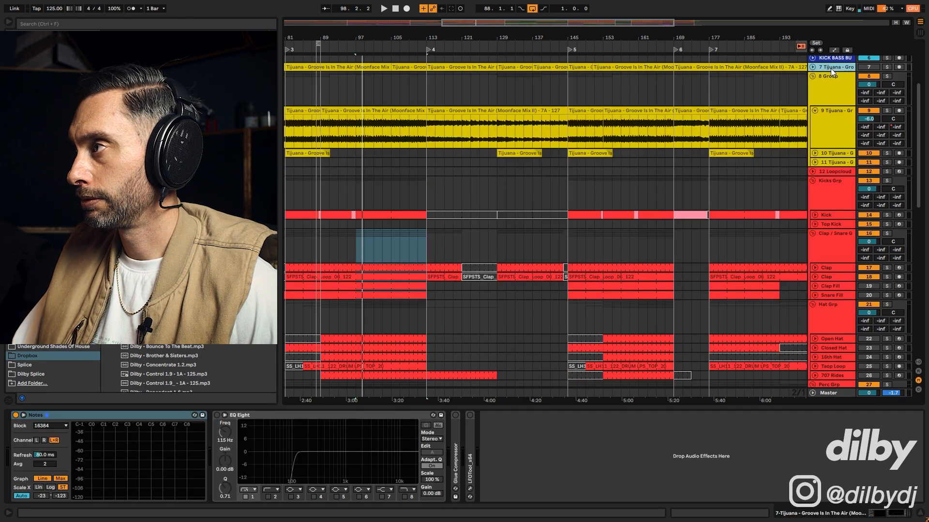
right_click(831, 69)
click(742, 225)
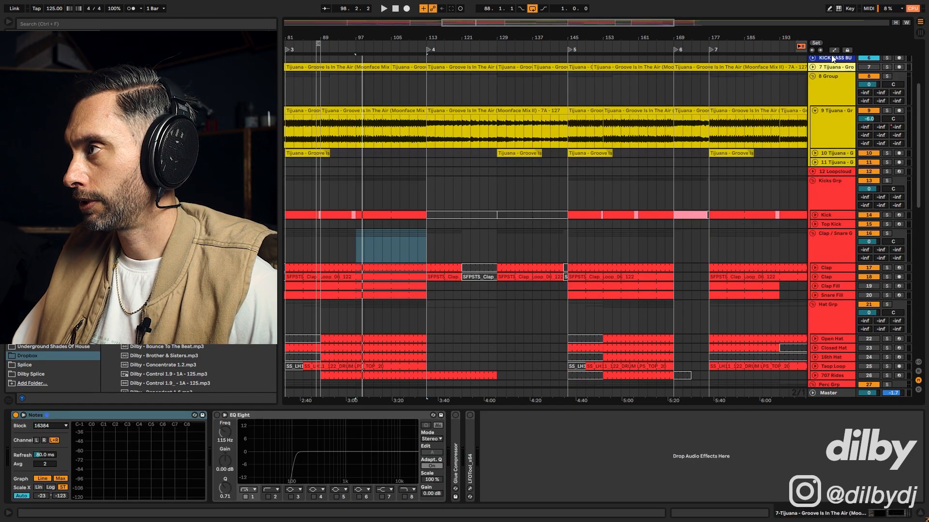
right_click(837, 67)
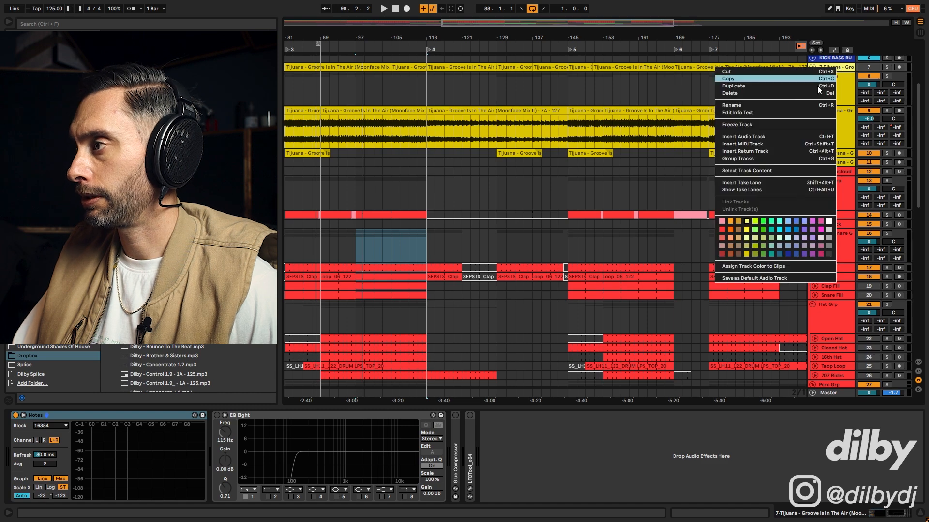
click(759, 256)
- Fold Tijuana track 9 and mute tracks 9, 10 and 11 inside the yellow group
mouse_move(605, 17)
mouse_down()
mouse_move(606, 34)
mouse_move(614, 23)
mouse_up()
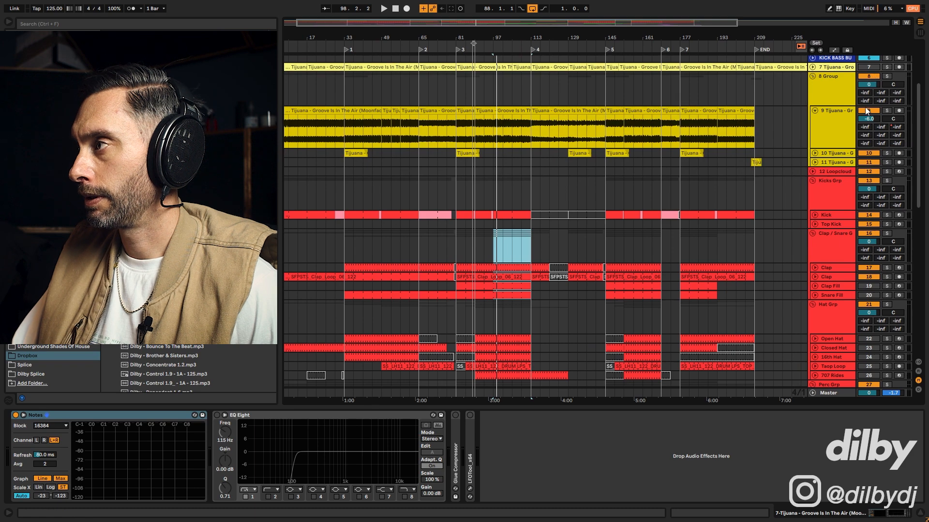
click(815, 110)
click(826, 112)
shift+click(831, 129)
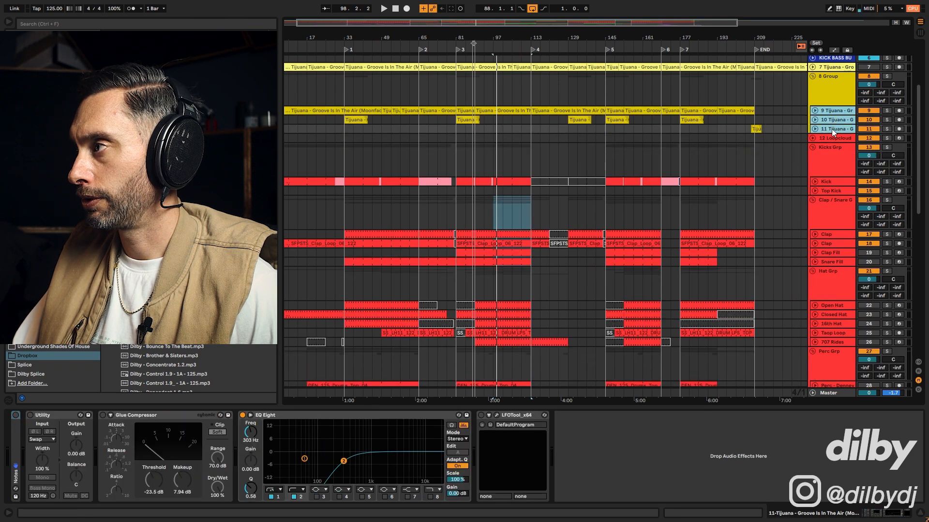
click(866, 129)
double_click(682, 22)
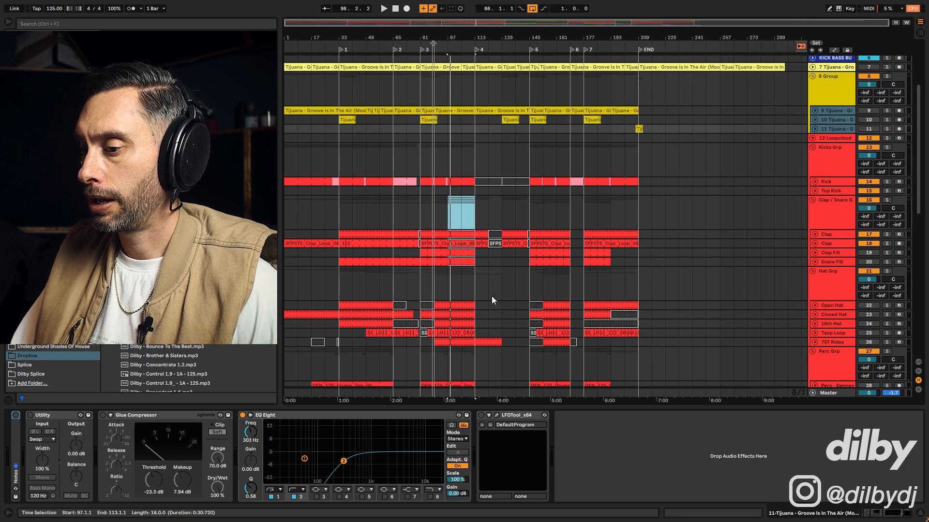
- Group the two Clap tracks inside the Clap / Snare Grp and fold the new group
scroll(497, 251, down, 5)
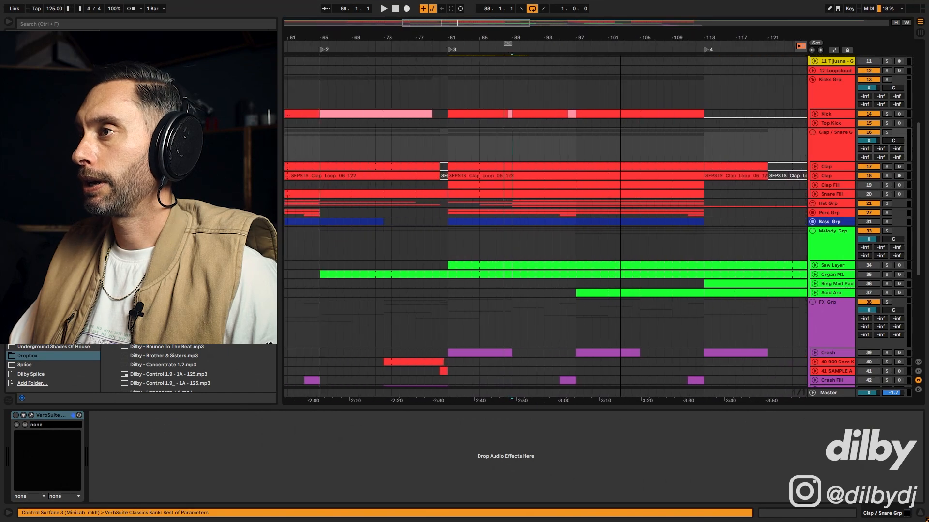
drag(624, 28, 625, 26)
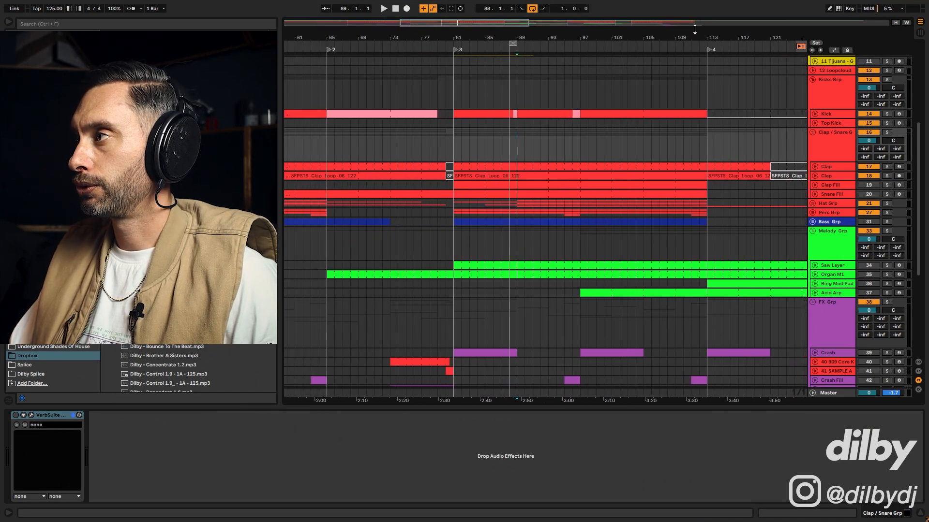
click(825, 168)
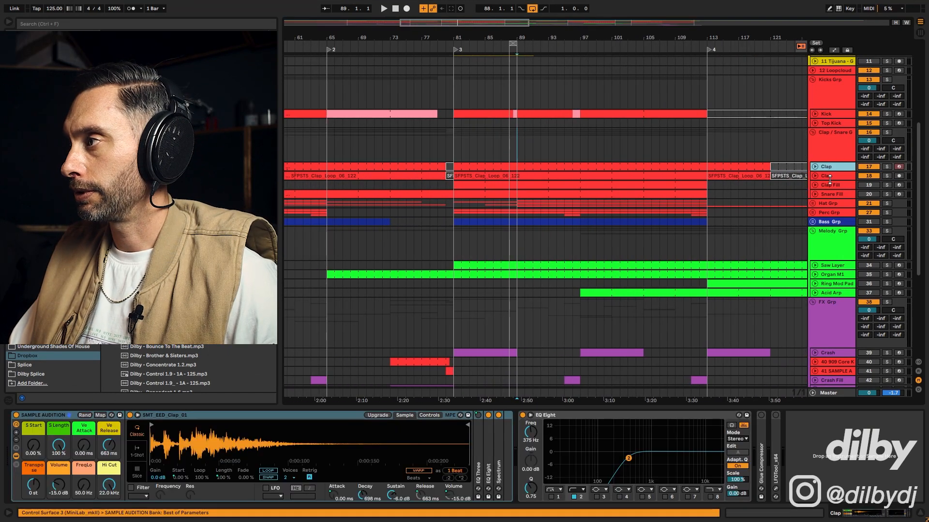
shift+click(825, 173)
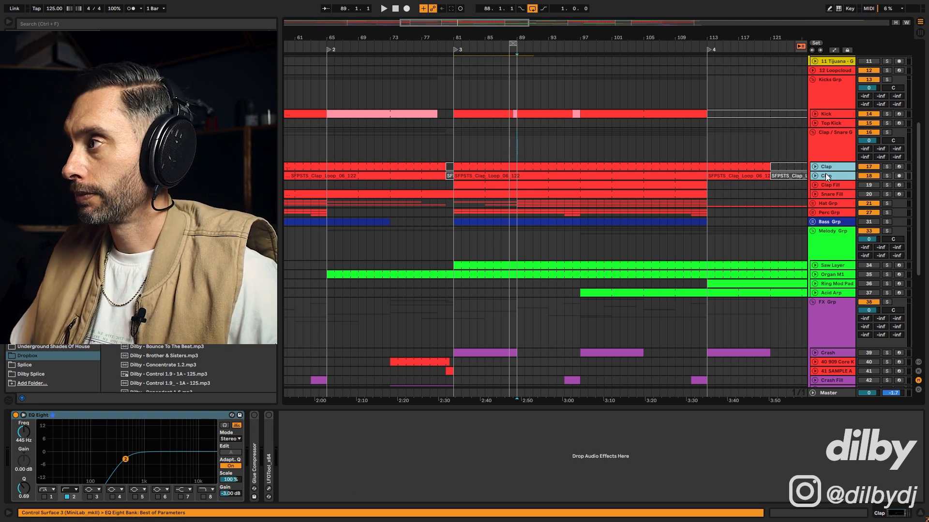
key(ctrl+g)
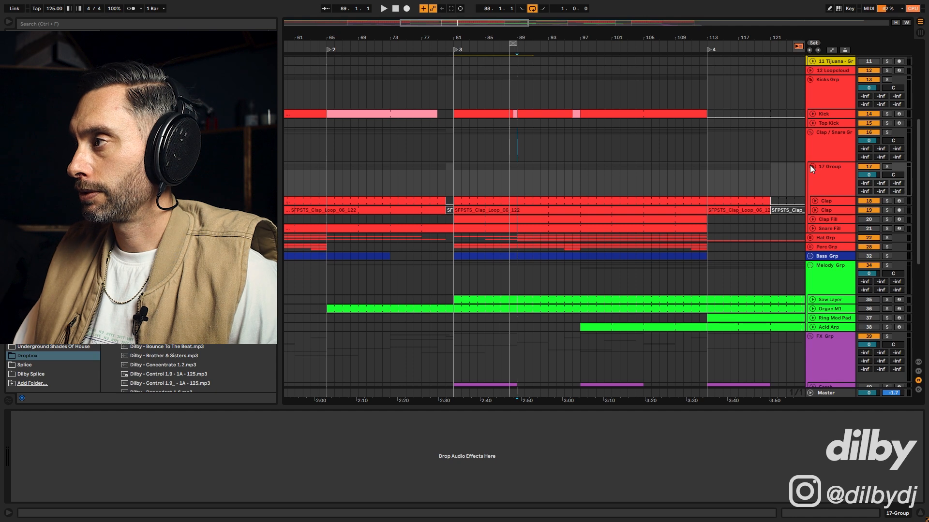
click(810, 167)
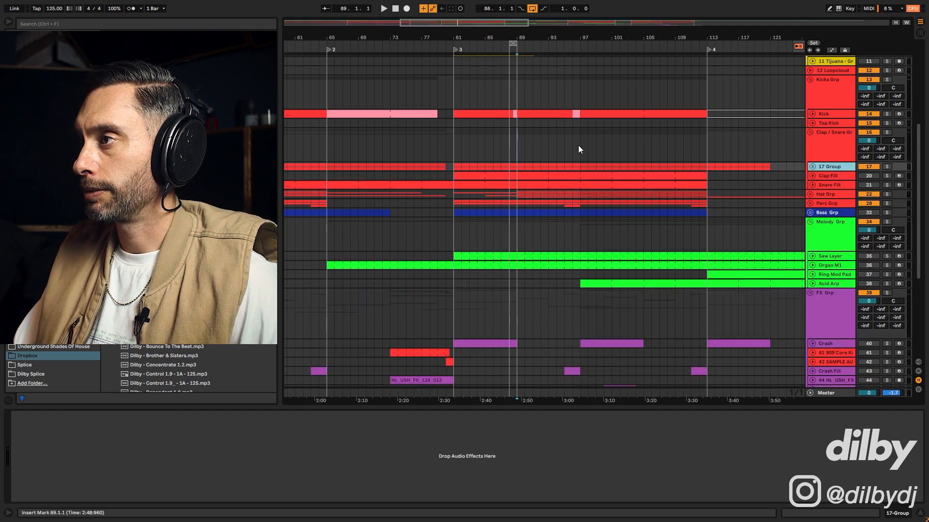
- Loop bars 81 to 97 in the Clap / Snare Grp, and narrow the loop to bars 81 to 85
click(573, 151)
drag(455, 145, 582, 150)
key(ctrl+l)
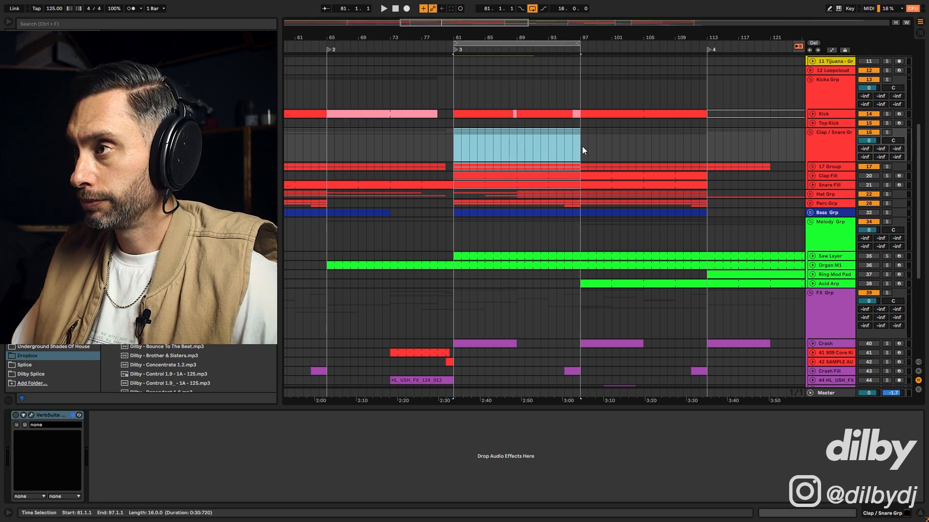
key(z)
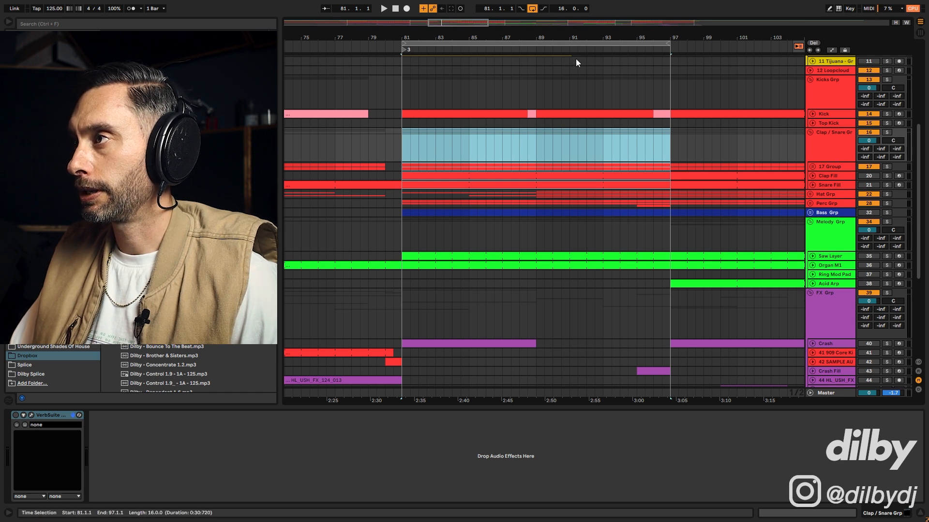
drag(469, 129, 428, 132)
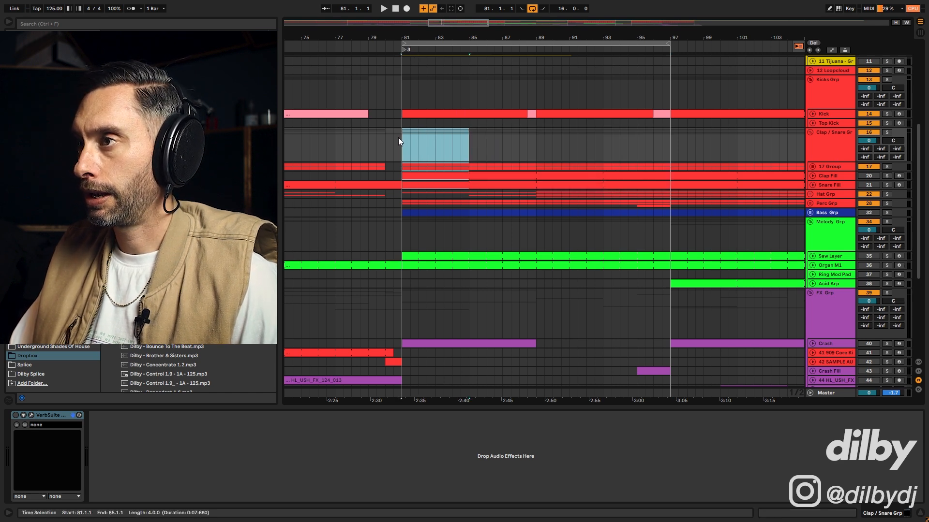
key(ctrl+l)
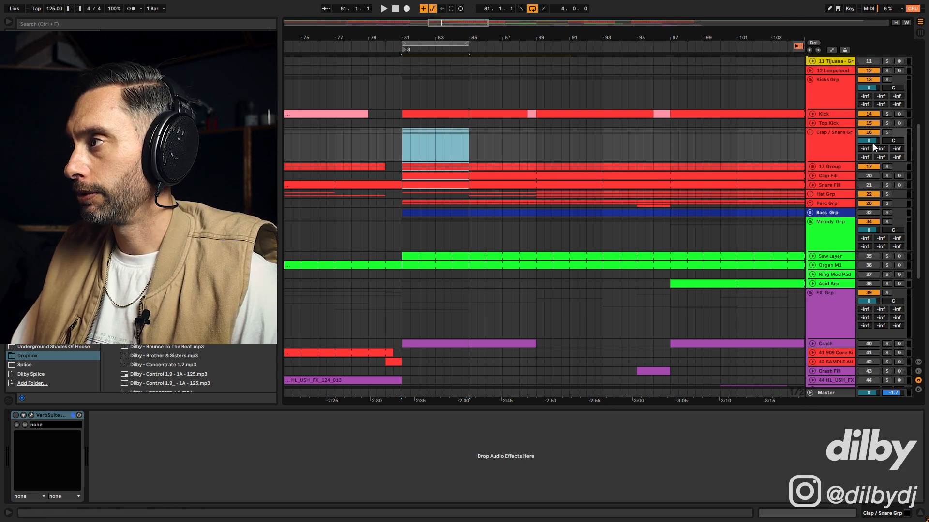
- Solo the Kick track and the new clap group, and start playing the loop
click(887, 114)
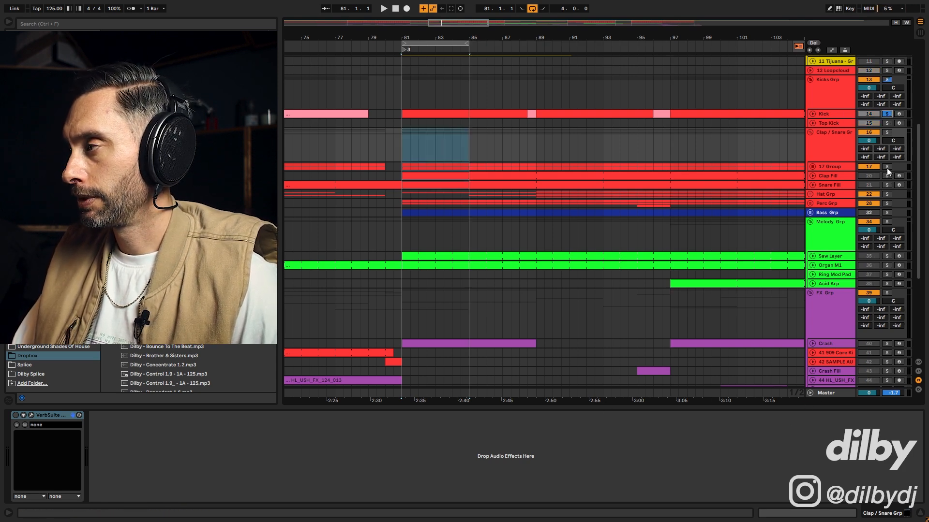
click(886, 167)
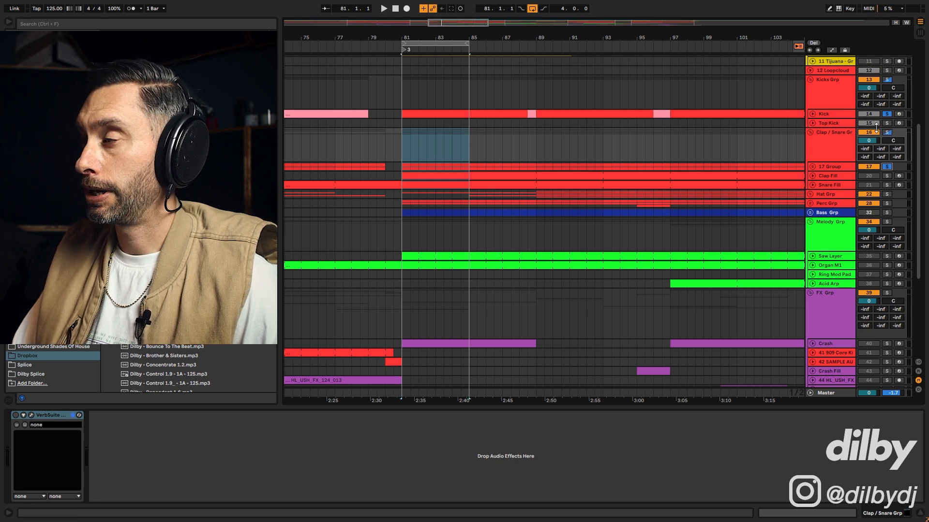
key(space)
- Open StandardCLIP on the Master, switch the device off, and close its window
click(840, 392)
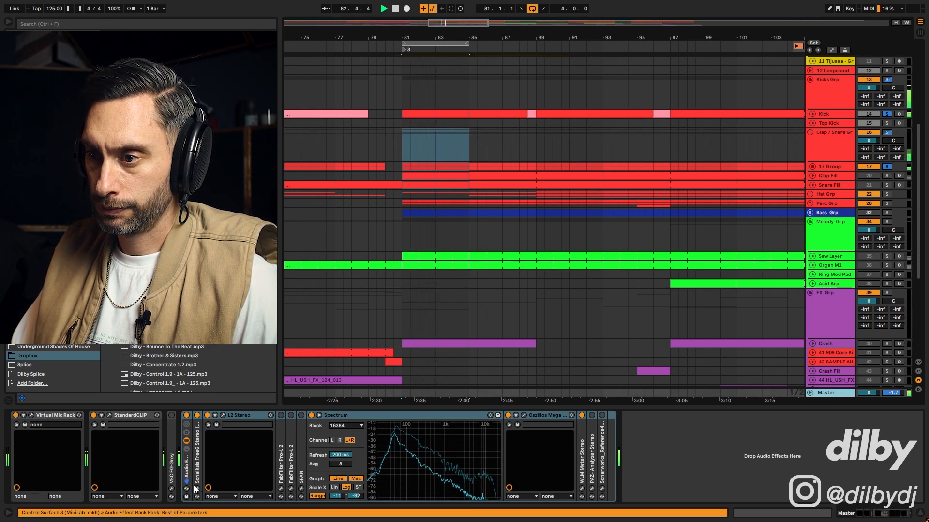
click(108, 415)
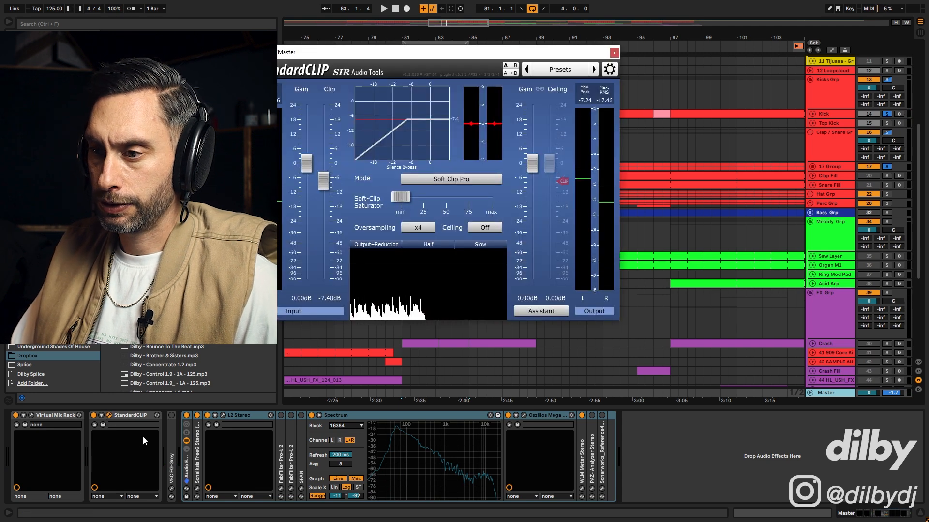
click(94, 415)
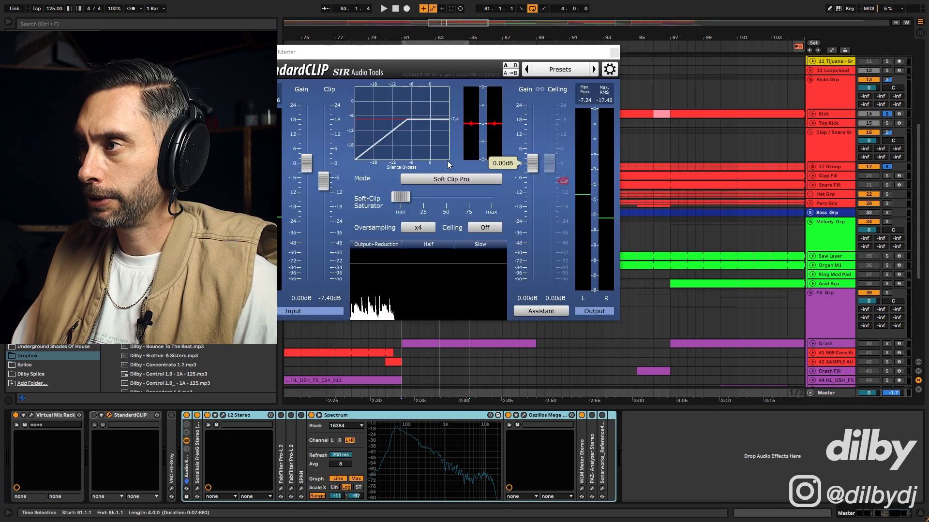
click(613, 52)
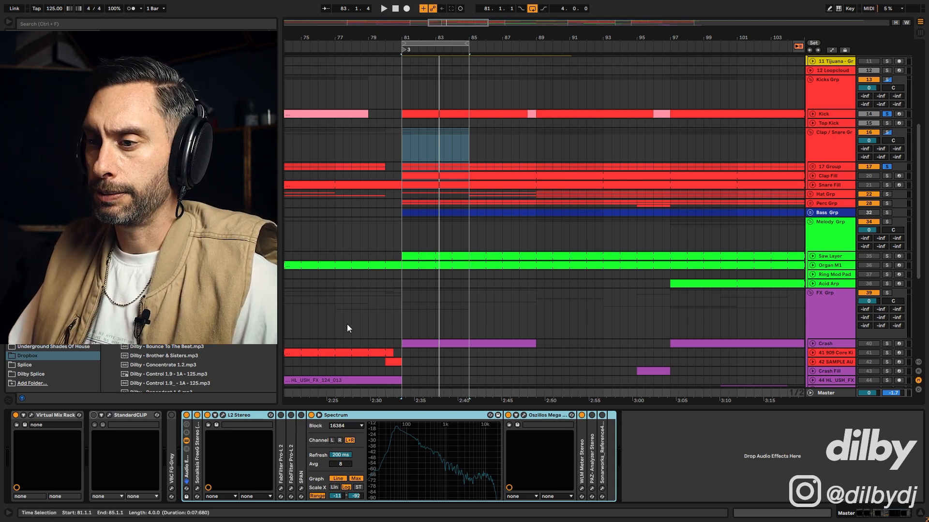
- Open Sonalksis FreeG Stereo on the Master and play the loop to measure the peak level of kick and claps
click(197, 489)
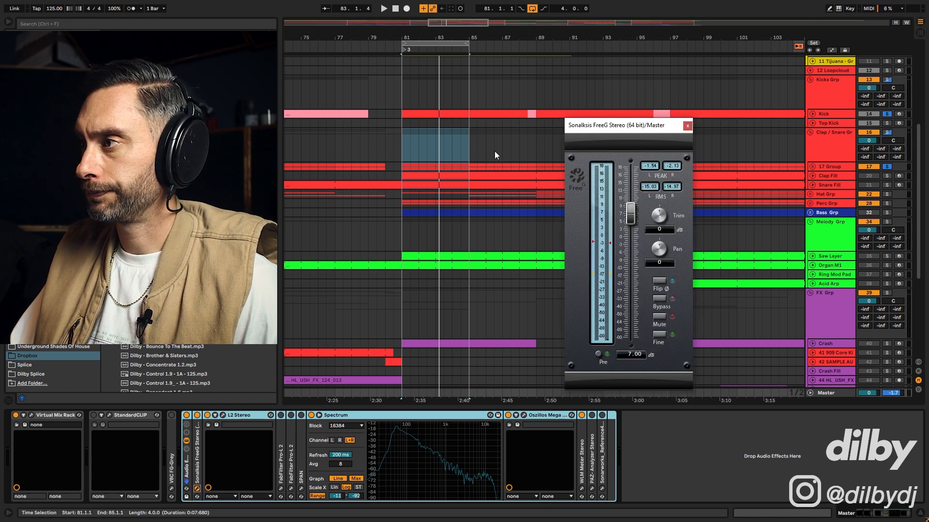
key(space)
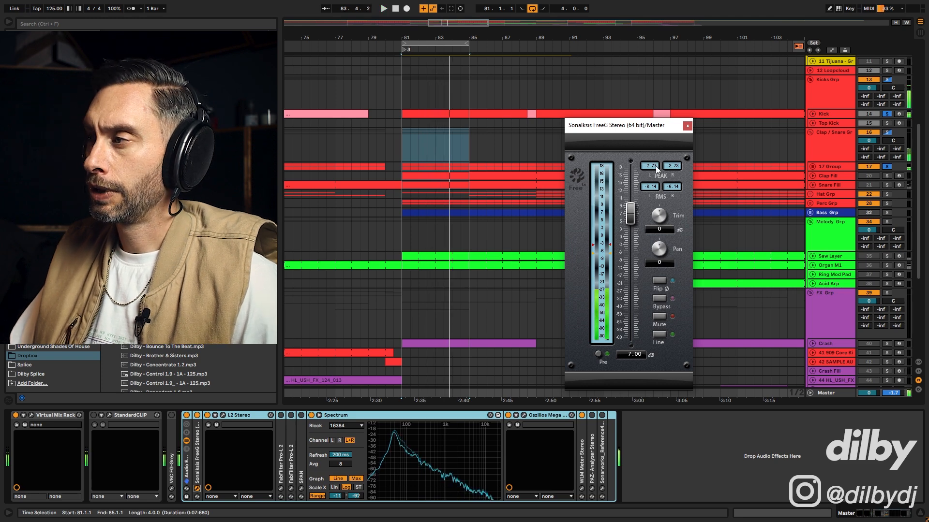
key(space)
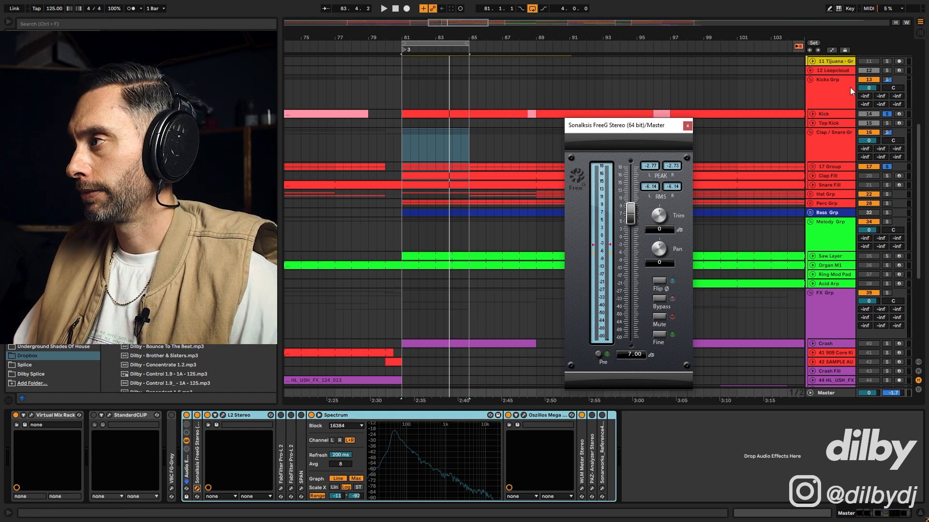
- Open the Oszillos Mega oscilloscope on the Master and play the loop to examine the kick and clap waveform
click(834, 140)
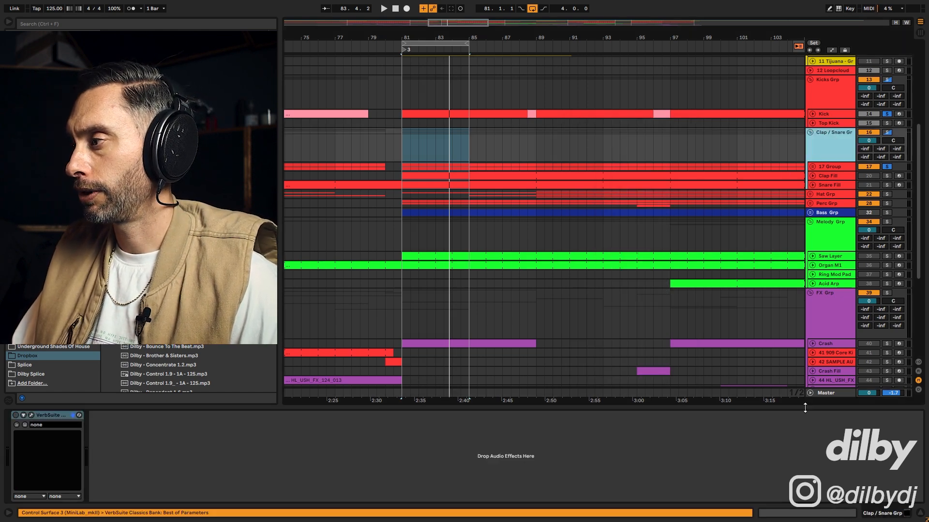
click(829, 393)
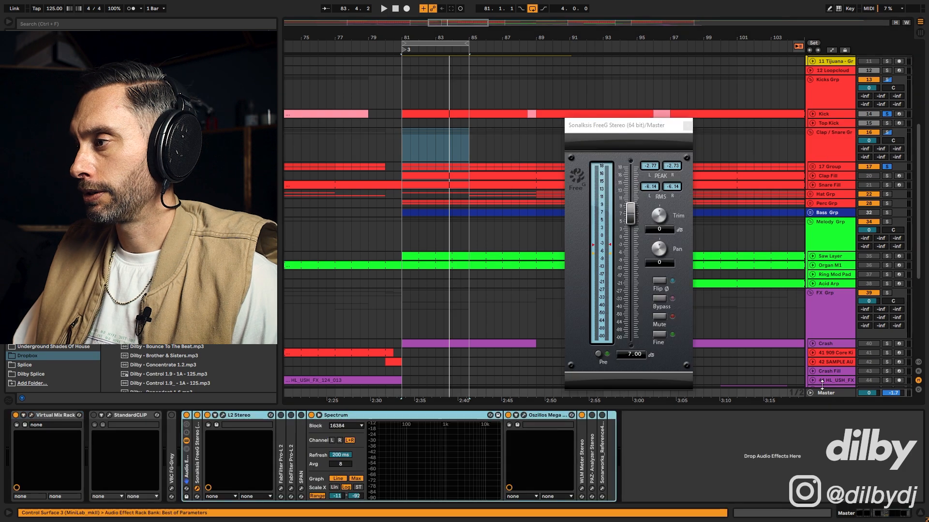
click(524, 415)
key(space)
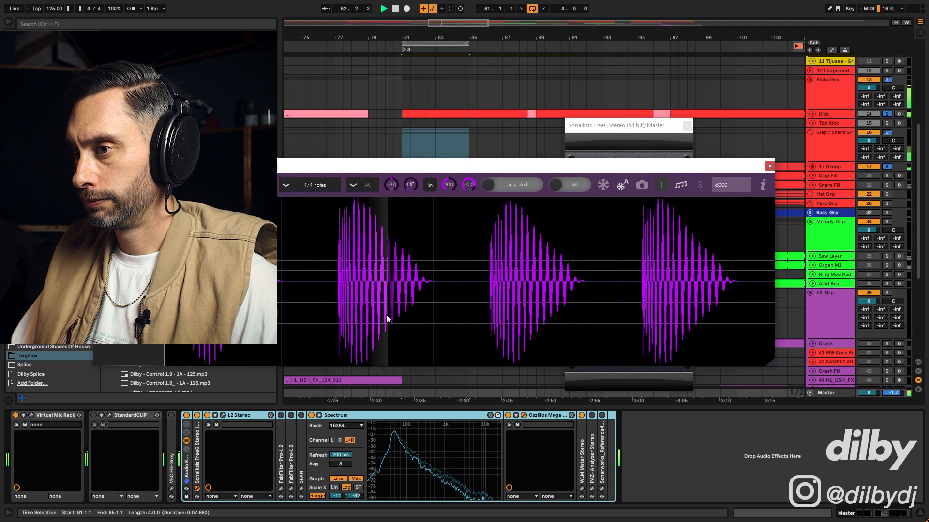
key(space)
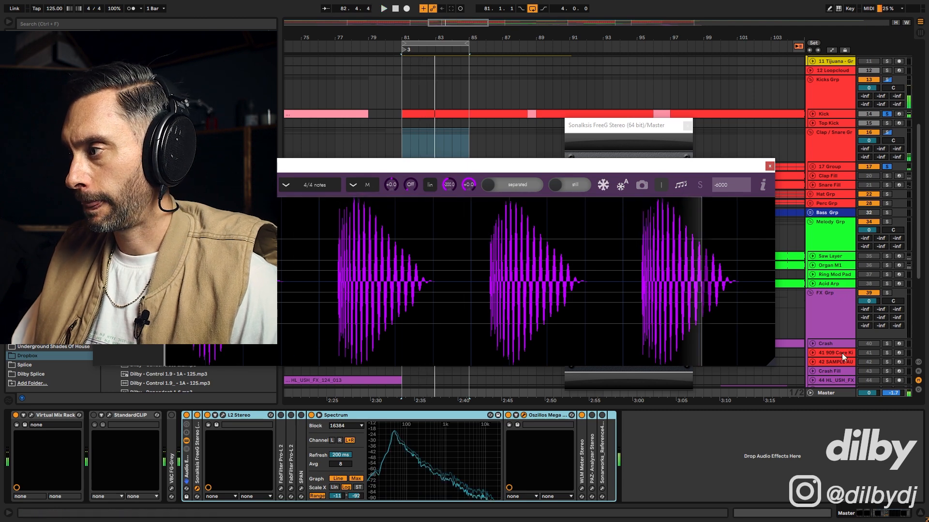
- Switch off the L2 Stereo limiter on the Master and replay the loop in the oscilloscope
click(828, 393)
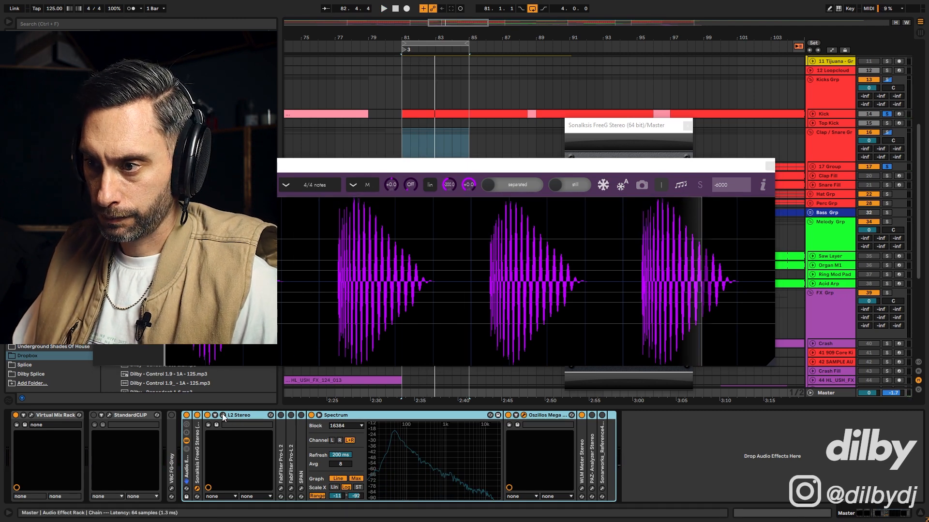
click(207, 415)
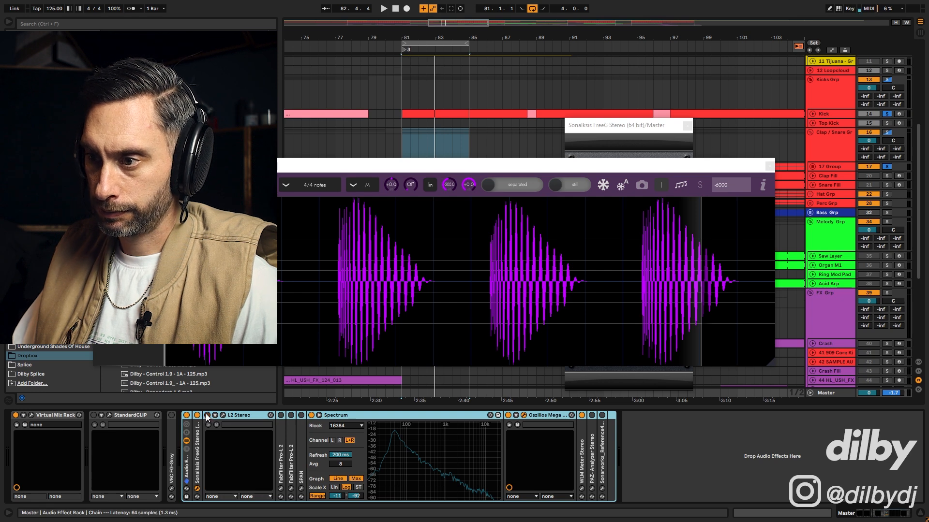
key(space)
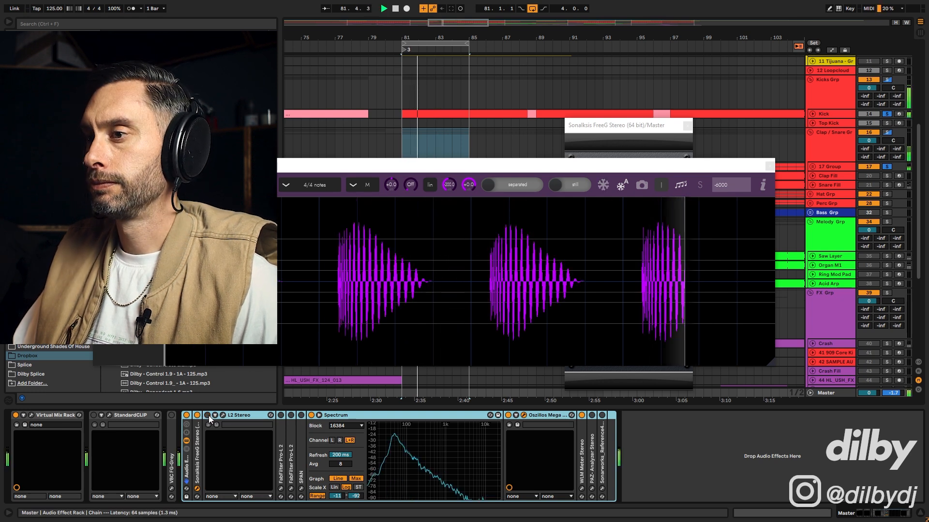
- Switch the L2 Stereo limiter on the Master back on and stop playback
click(207, 415)
key(space)
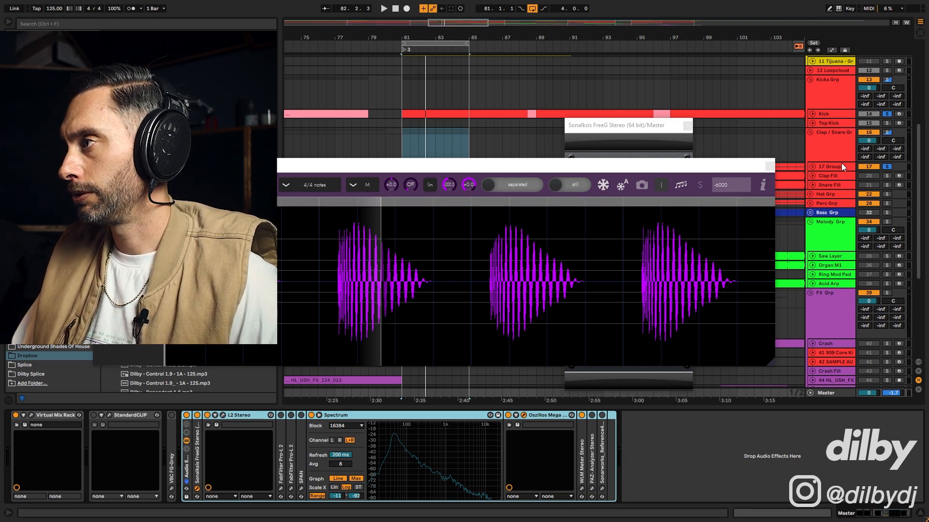
- Unfold the 17 Group, try its volume at 4.6 dB while playing the loop, and reset the volume to 0
click(811, 166)
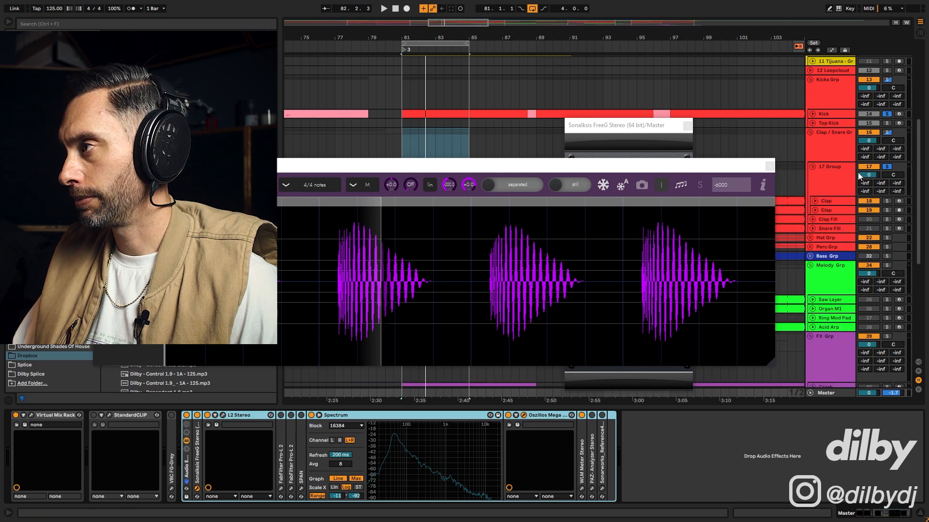
drag(871, 176, 869, 172)
key(space)
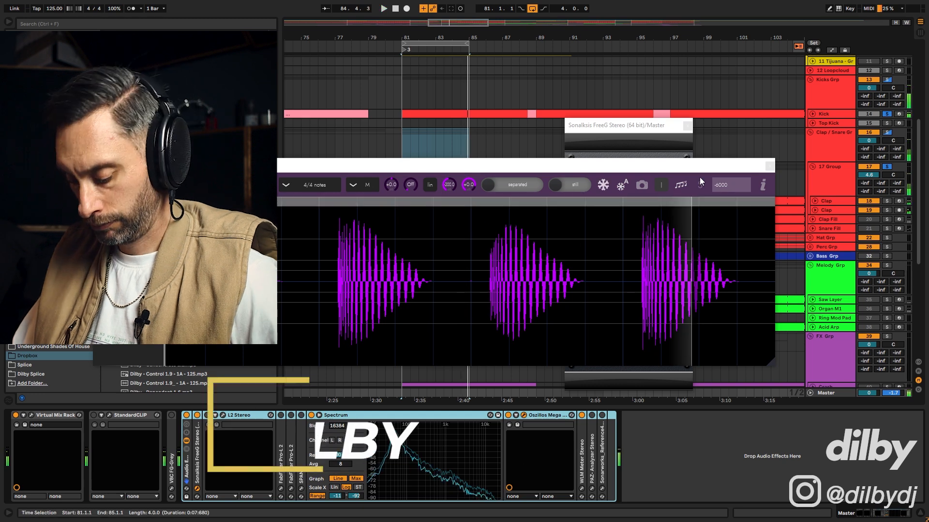
double_click(868, 177)
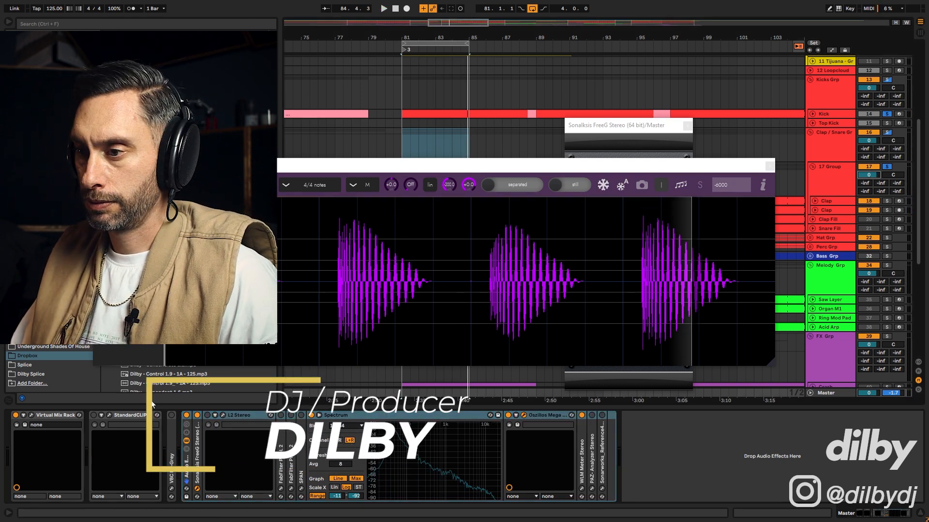
- Add the StandardCLIP plug-in to the 17 Group and set its clipping mode to Soft Clip Pro
click(835, 169)
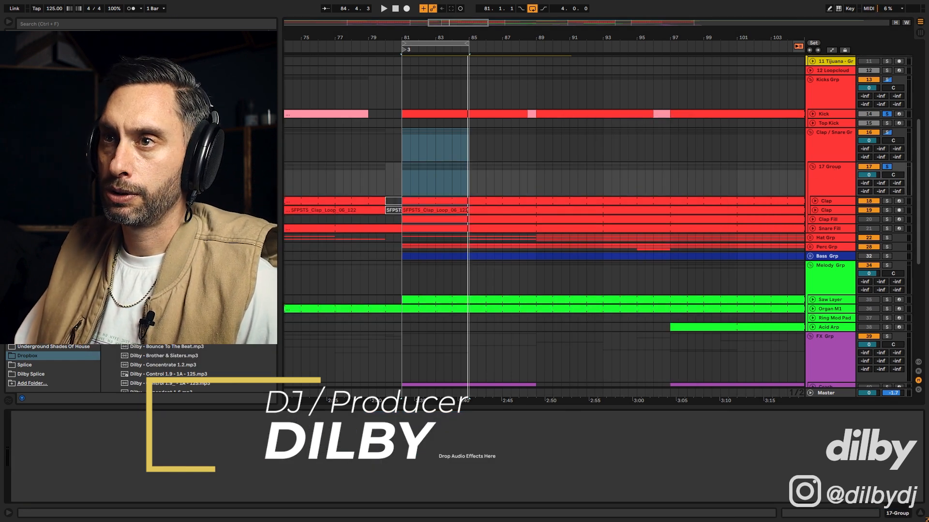
click(30, 145)
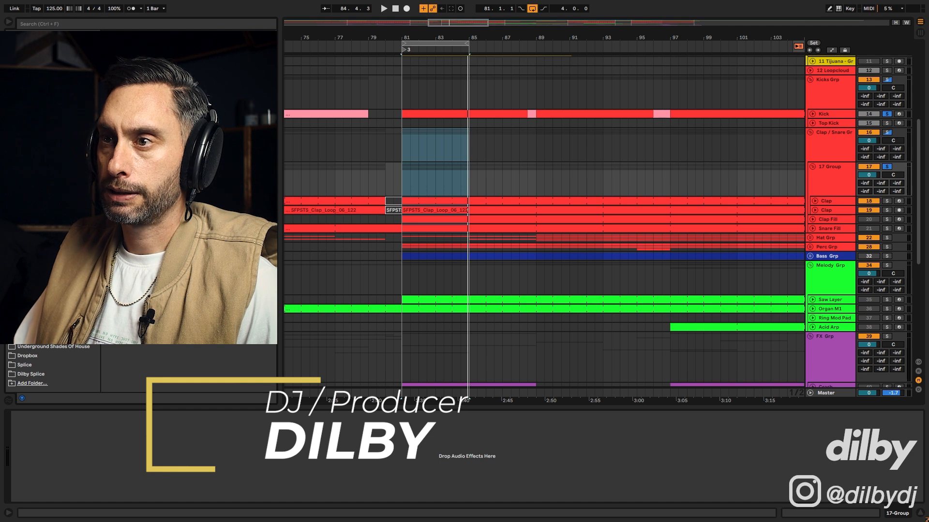
drag(292, 193, 536, 178)
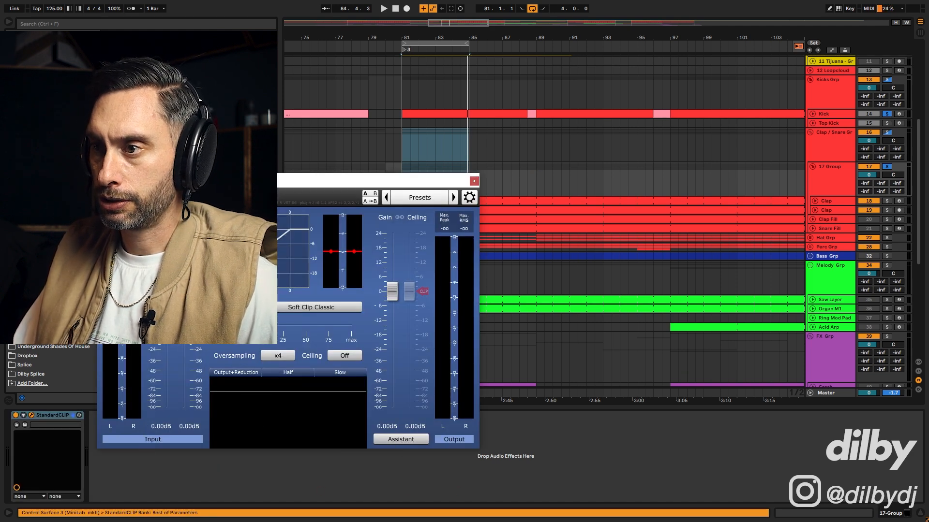
click(314, 307)
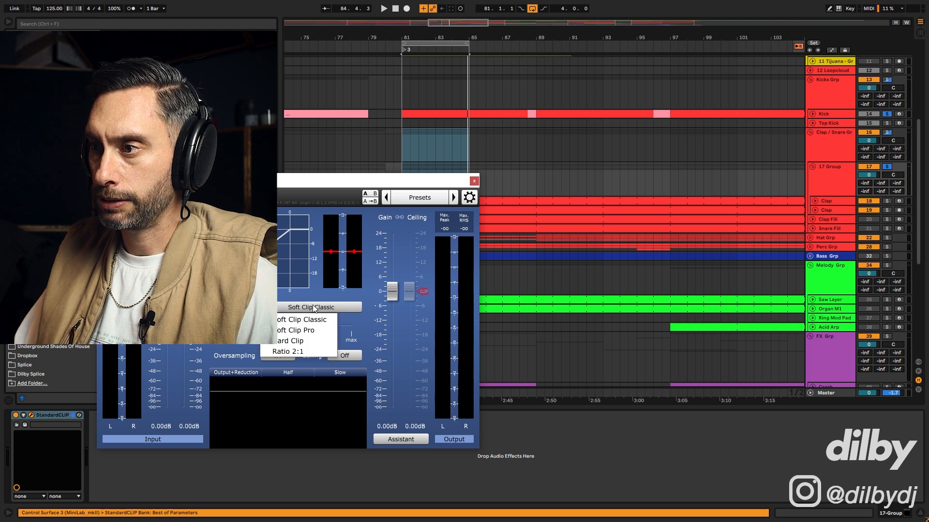
click(310, 330)
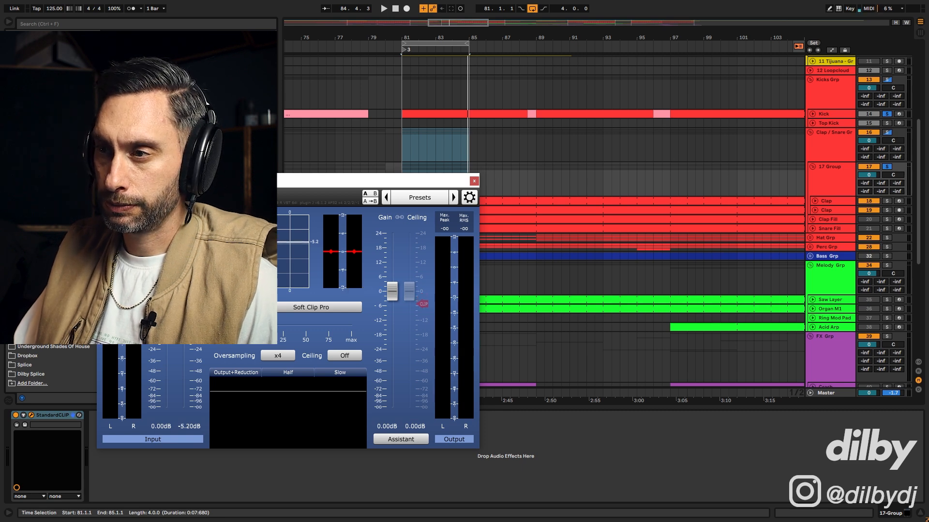
- Lower StandardCLIP's clip level on the 17 Group to -25.90 dB while the loop plays
key(space)
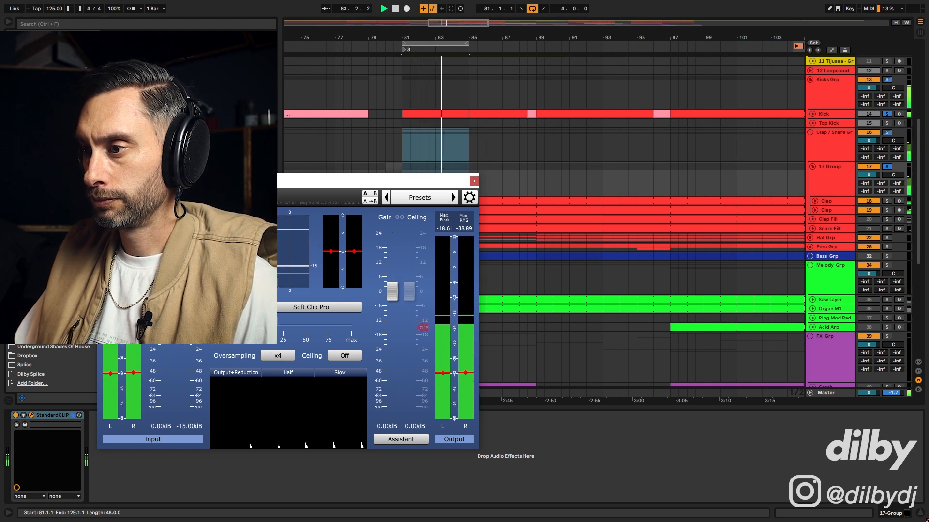
drag(183, 344, 181, 353)
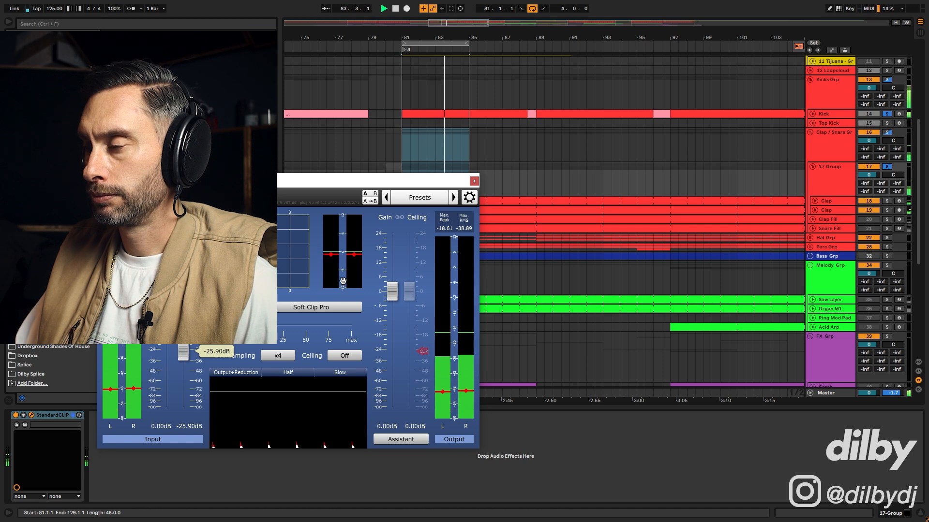
key(space)
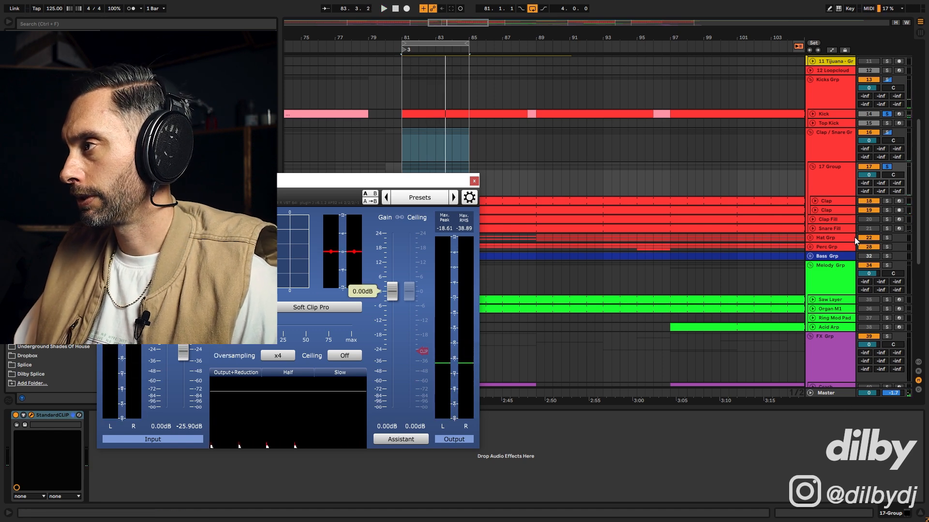
- Take the kick out of solo and play the loop to examine the clipped claps in the Master oscilloscope
click(838, 176)
click(886, 167)
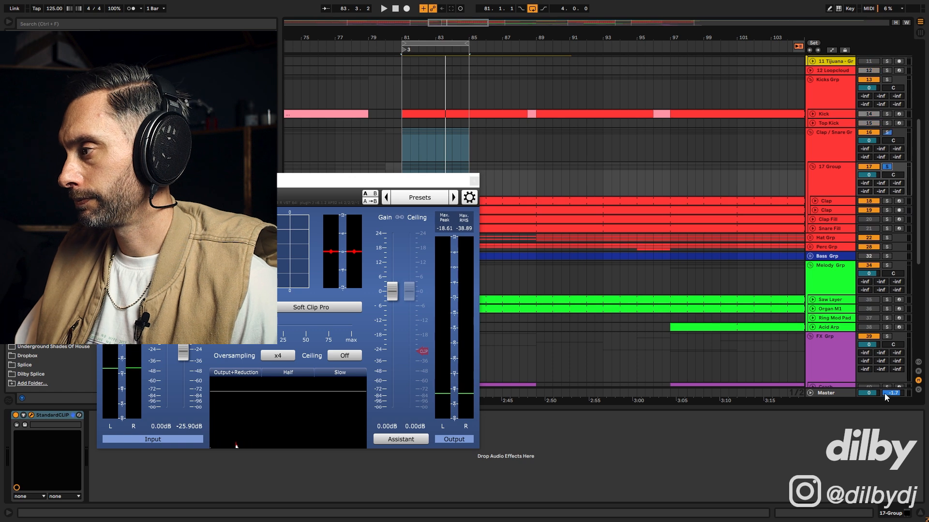
click(846, 394)
key(space)
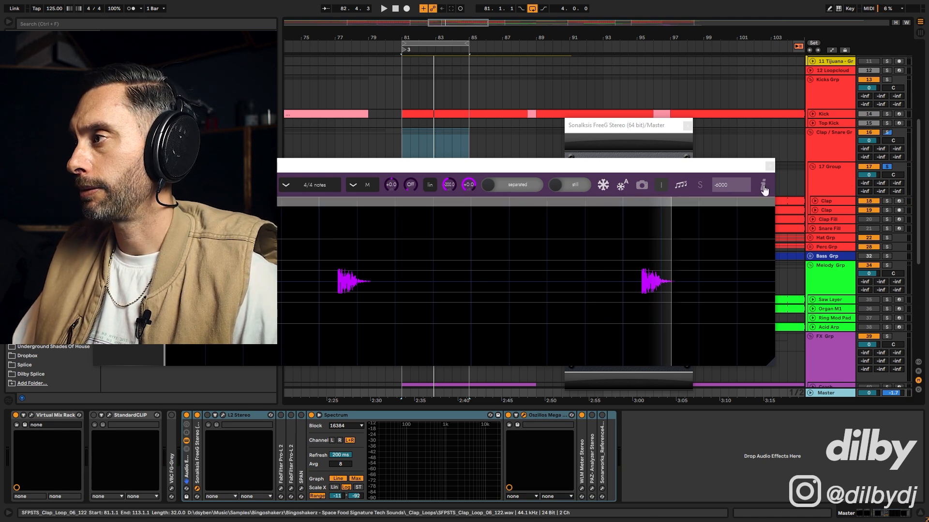
- Switch off StandardCLIP on the 17 Group during playback and examine the unclipped claps in the Master oscilloscope
click(833, 170)
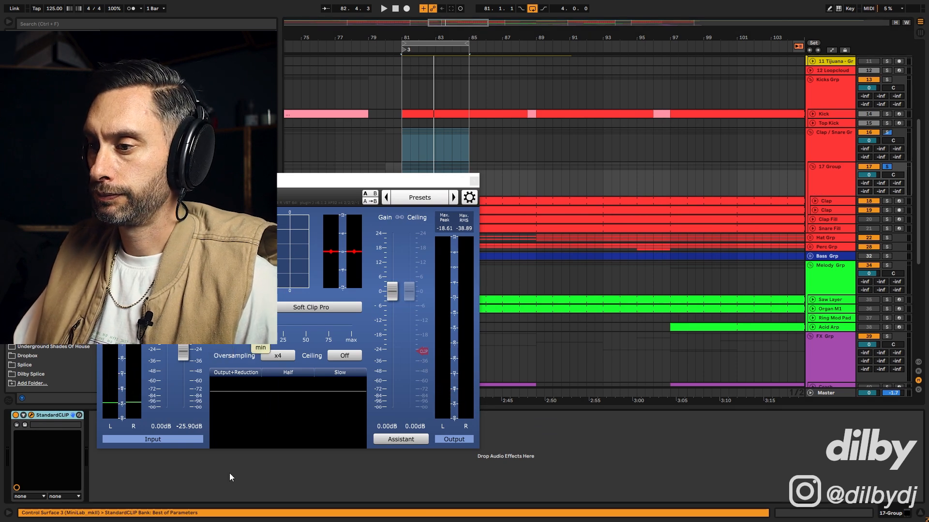
click(849, 178)
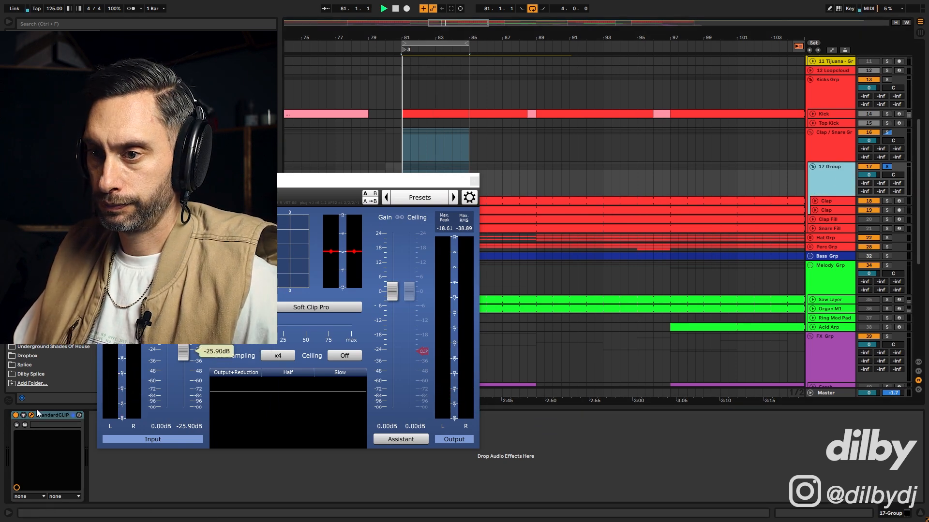
click(16, 416)
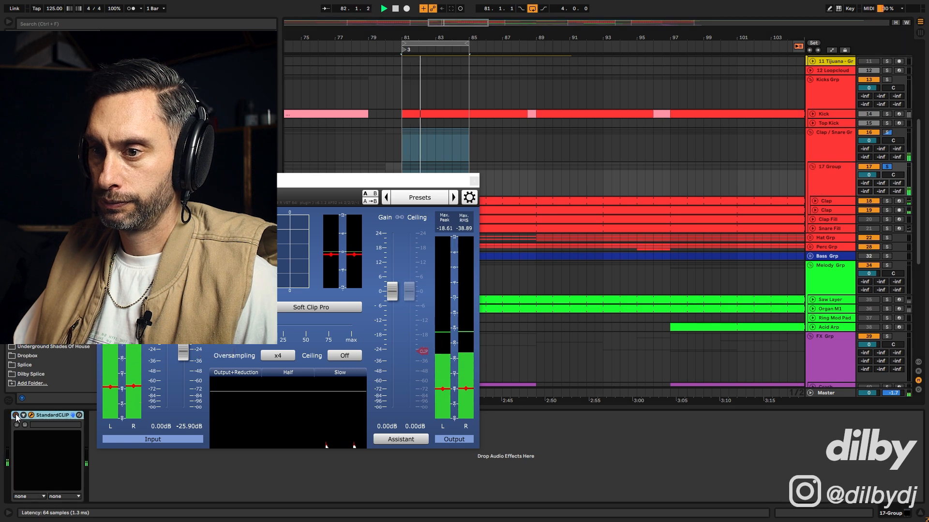
click(837, 394)
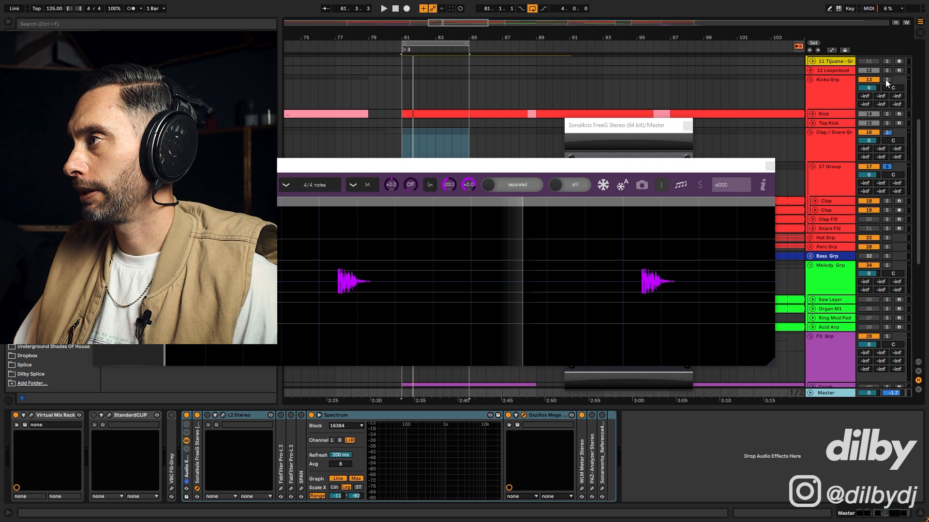
- Unsolo the clap groups and play the loop to check the mix level on the master's FreeG meter
click(885, 167)
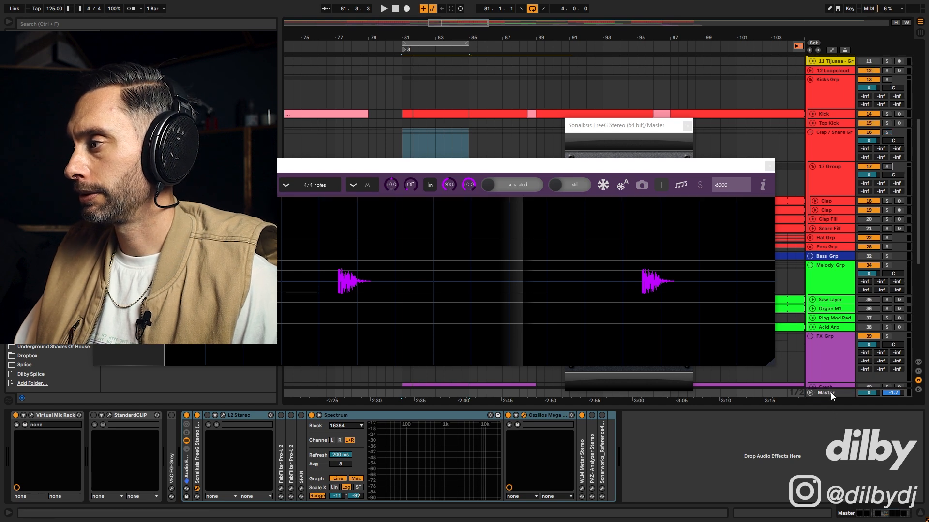
click(197, 489)
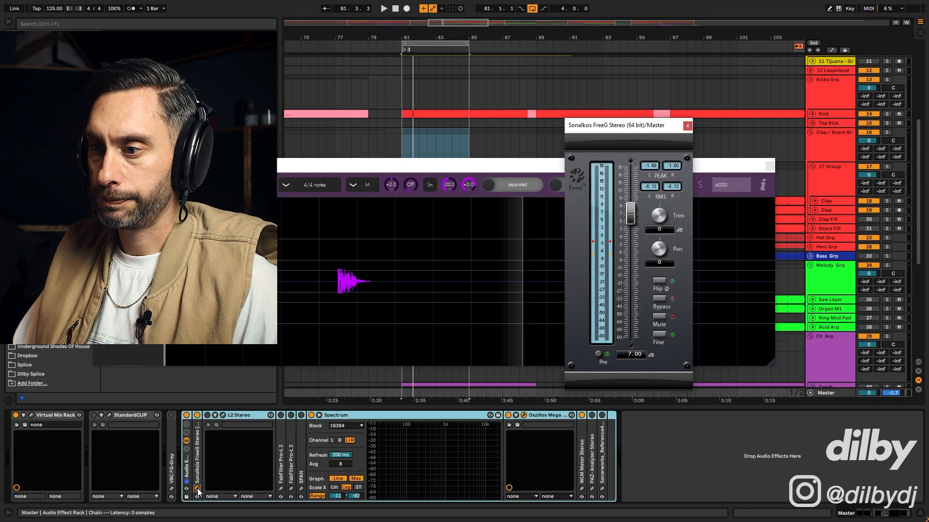
key(space)
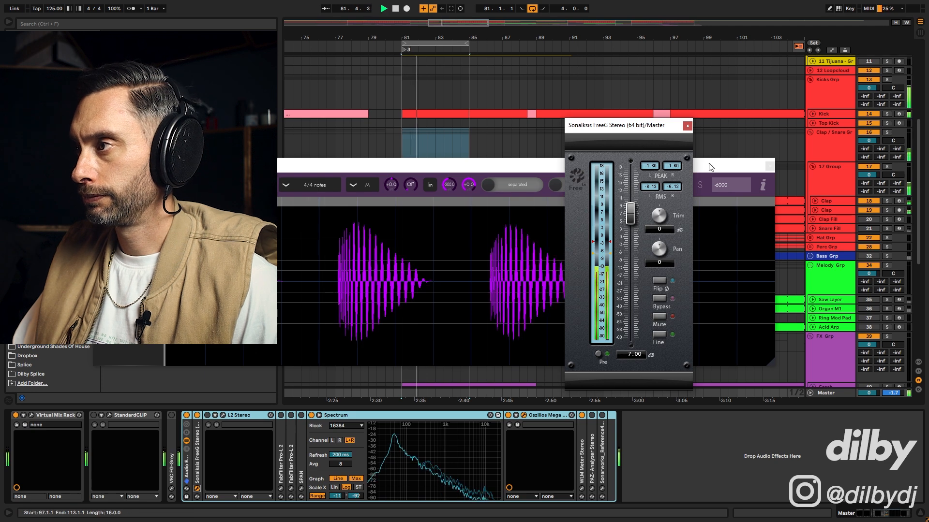
click(650, 166)
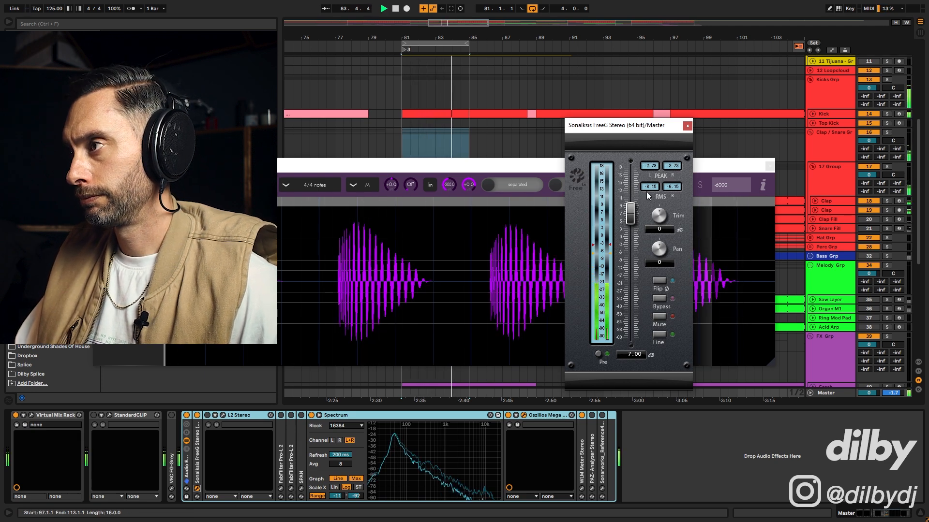
key(space)
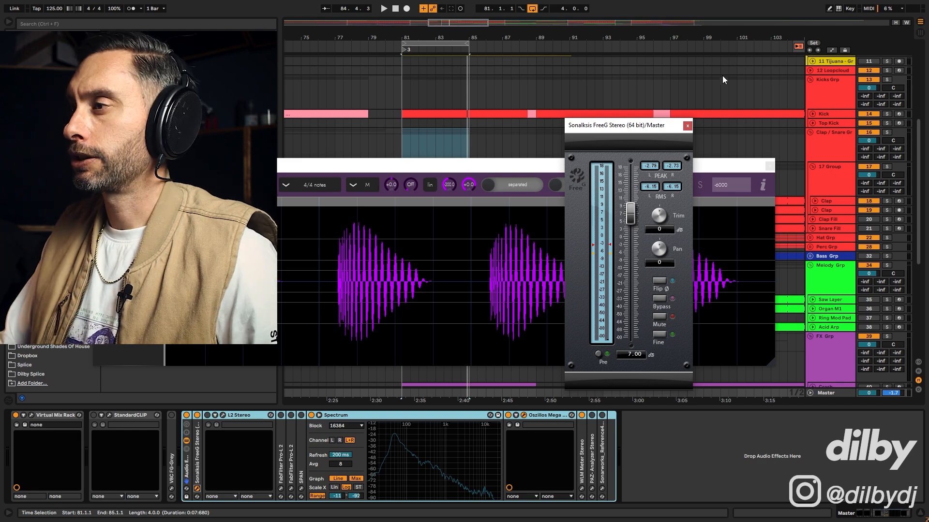
click(686, 126)
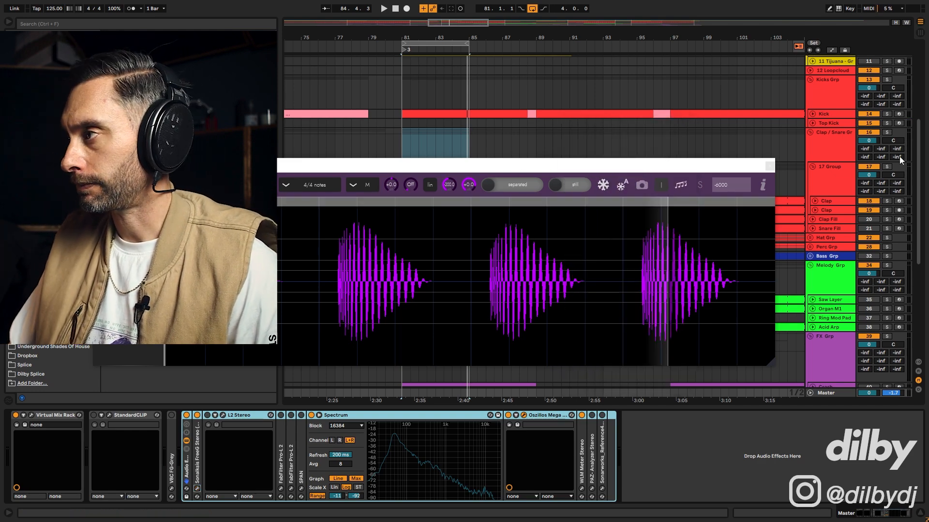
click(770, 165)
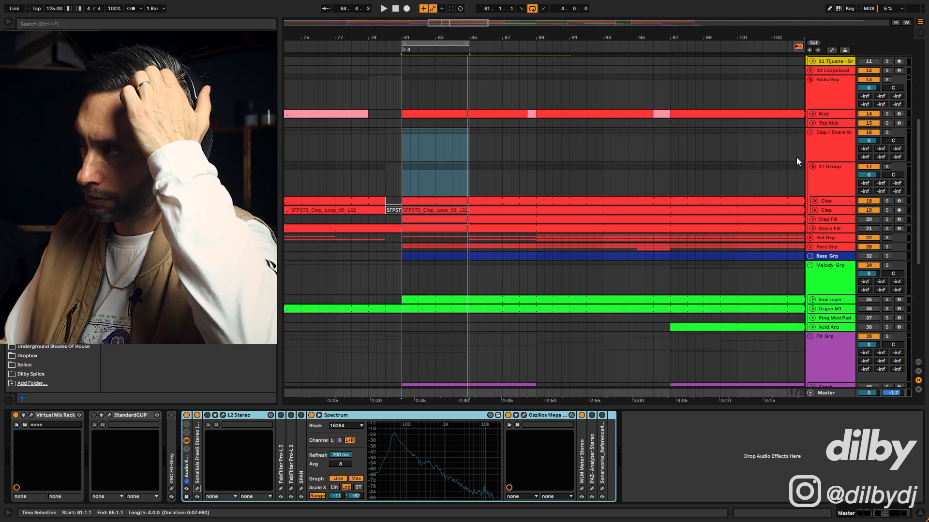
- Look at the StandardCLIP plugin on 17 Group and open the group's VerbSuite Classics reverb
click(834, 157)
drag(51, 415, 767, 179)
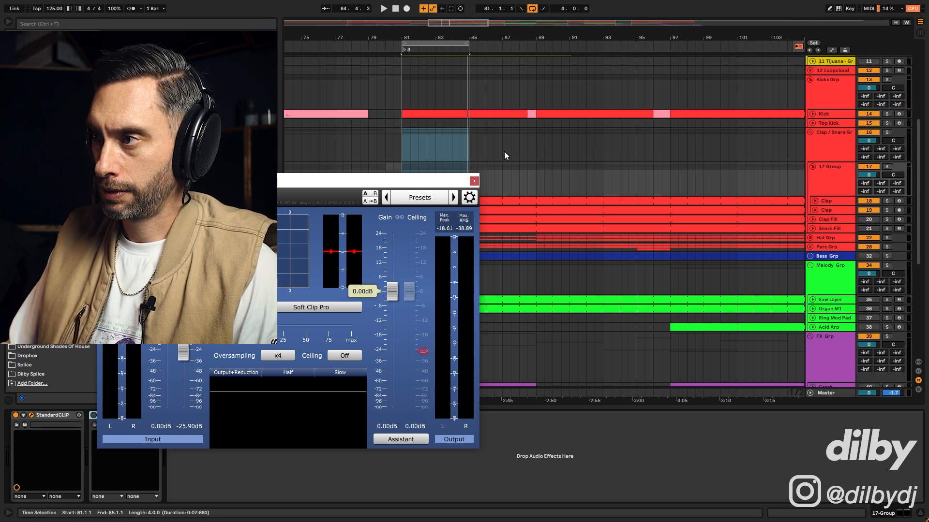
click(474, 181)
click(94, 415)
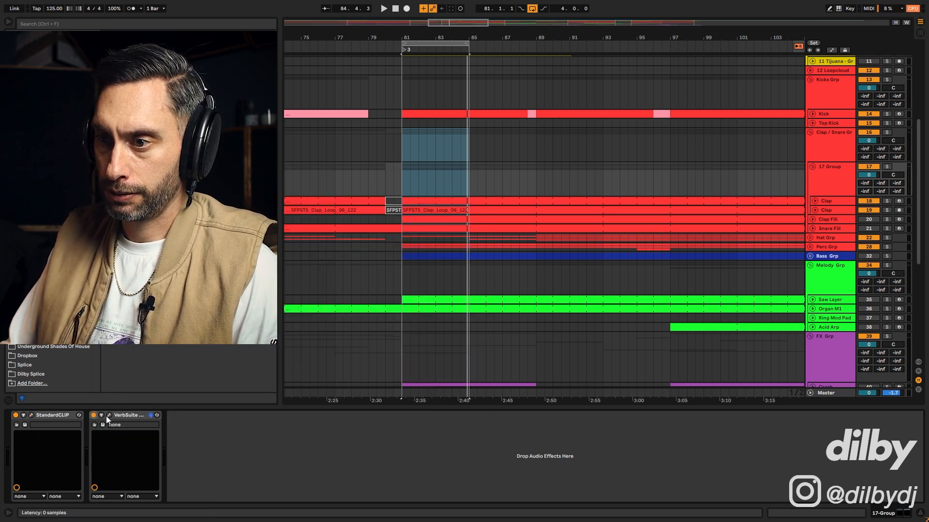
click(109, 415)
drag(254, 27, 596, 133)
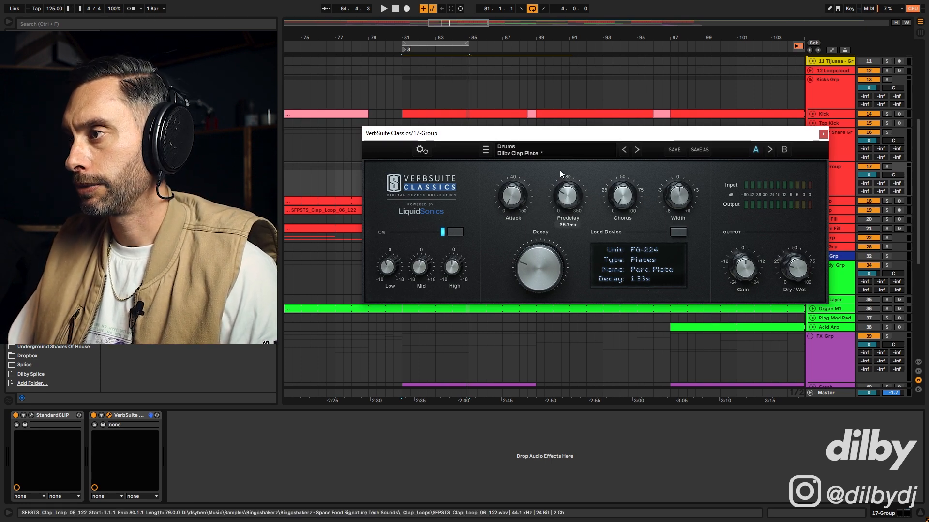
- Set the VerbSuite Classics reverb's predelay to 30 ms and its decay to 899 ms
drag(569, 197, 570, 192)
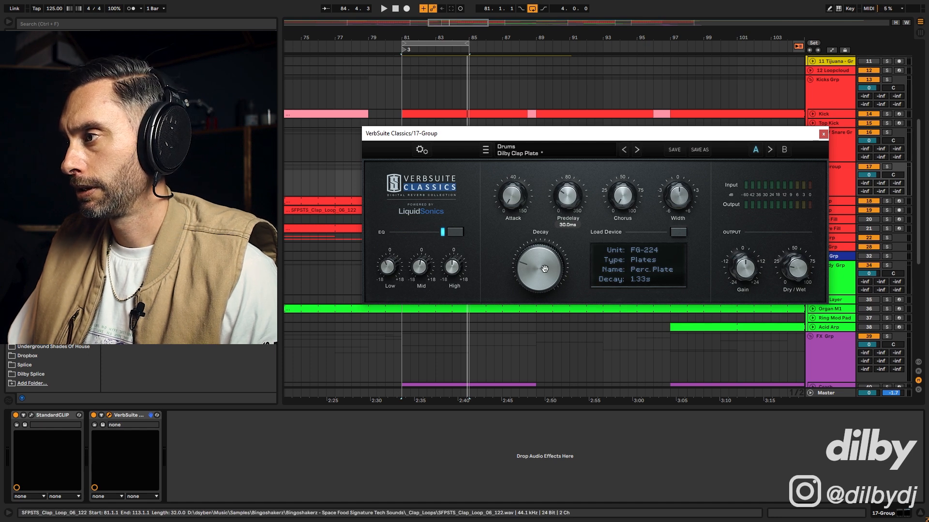
drag(524, 288, 524, 254)
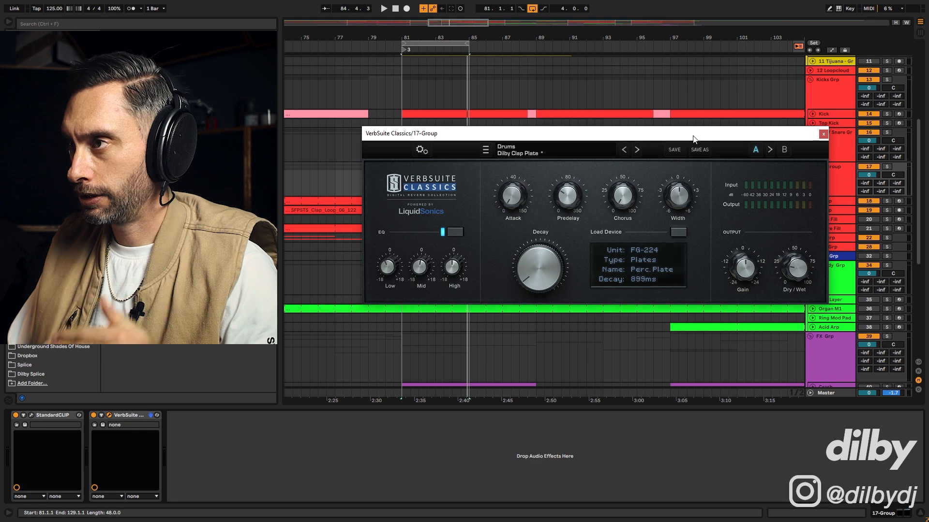
drag(693, 138, 674, 156)
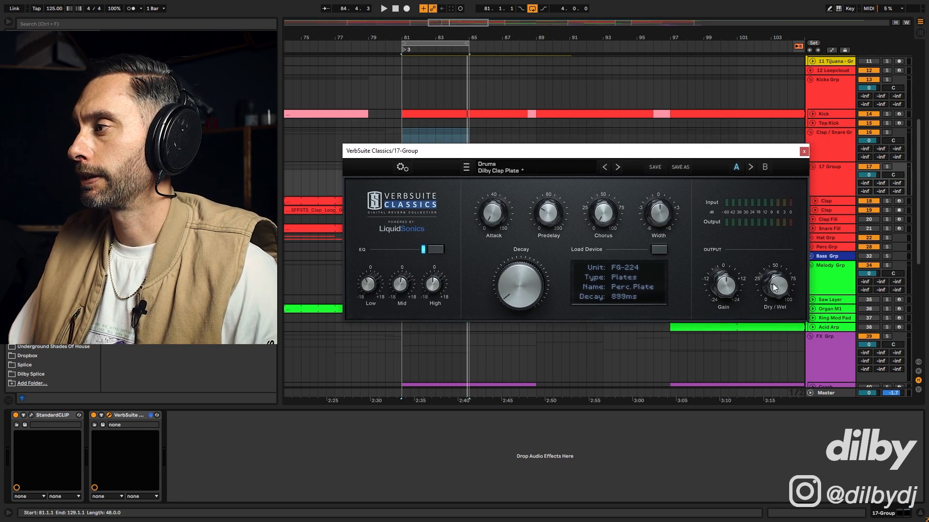
drag(780, 290, 780, 291)
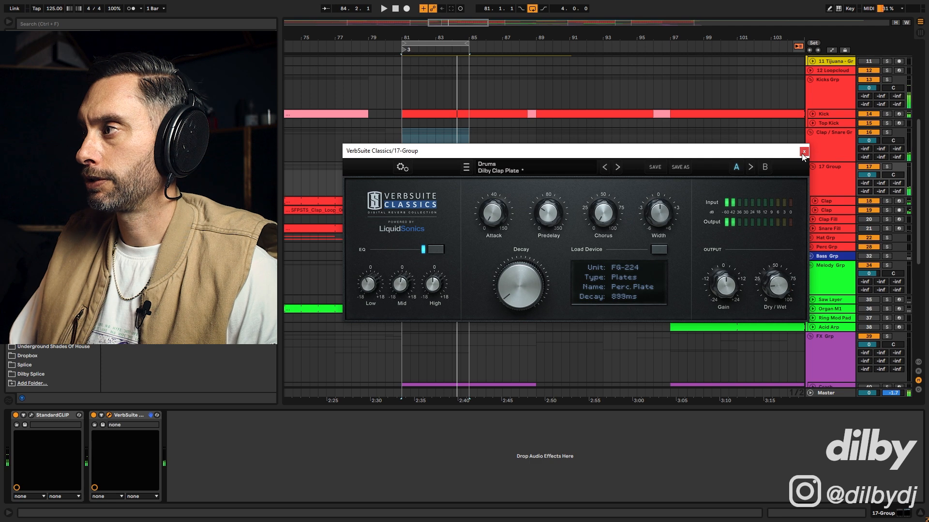
click(804, 152)
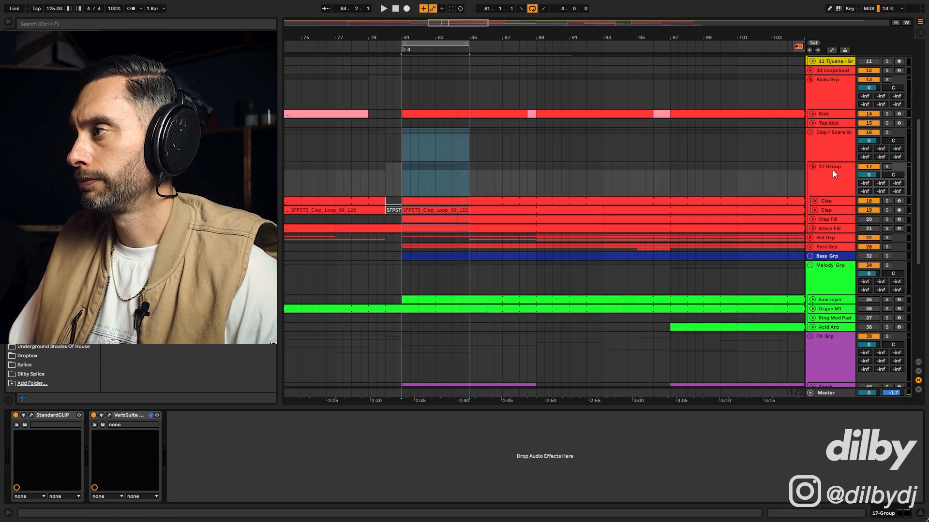
- Play the loop and compare 17 Group with its VerbSuite reverb bypassed and enabled
click(95, 415)
key(space)
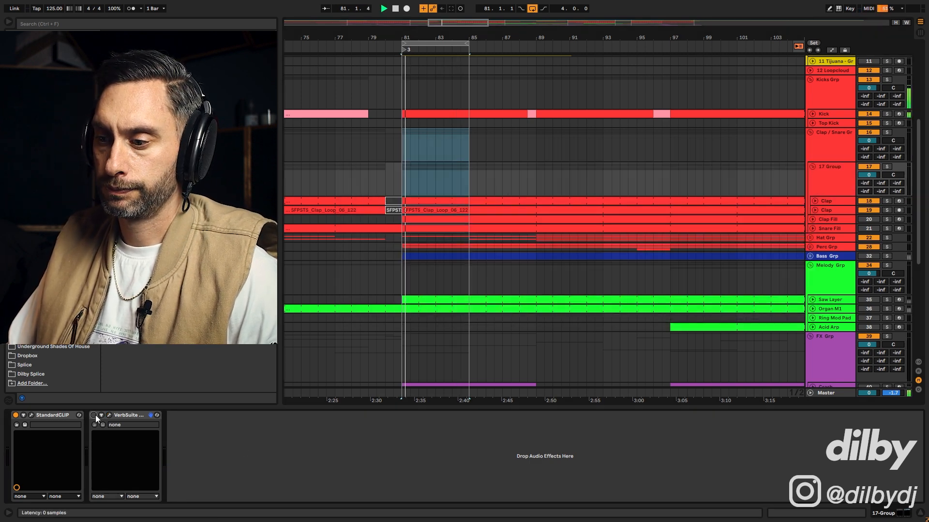
click(95, 415)
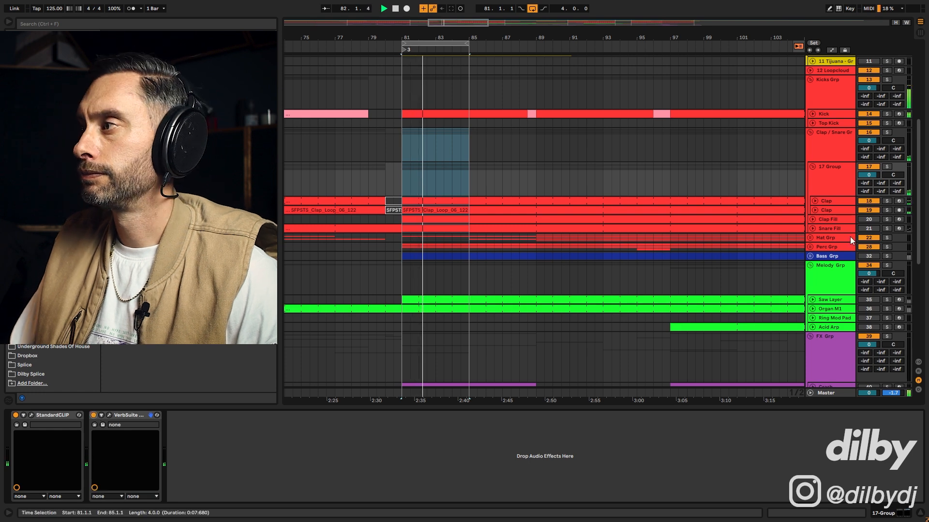
click(843, 169)
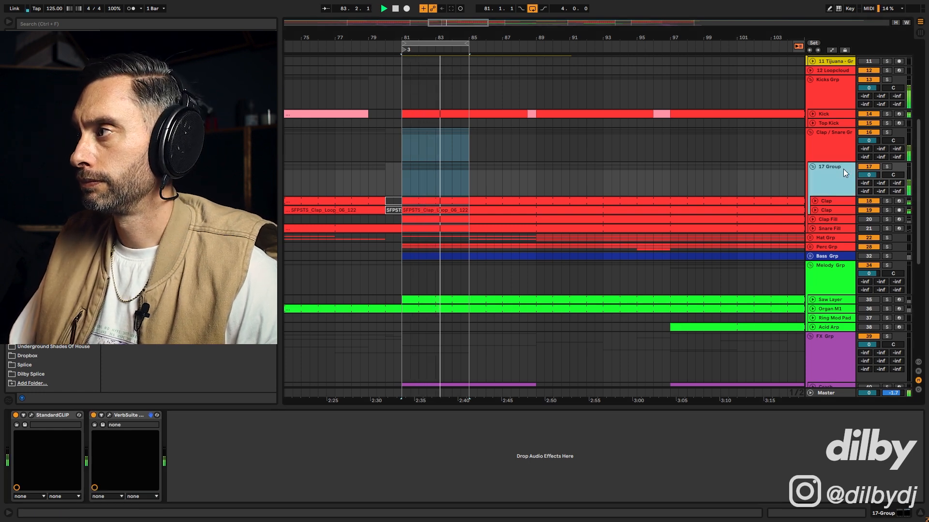
- Audition the loop with Bass Grp briefly toggled
scroll(832, 110, up, 4)
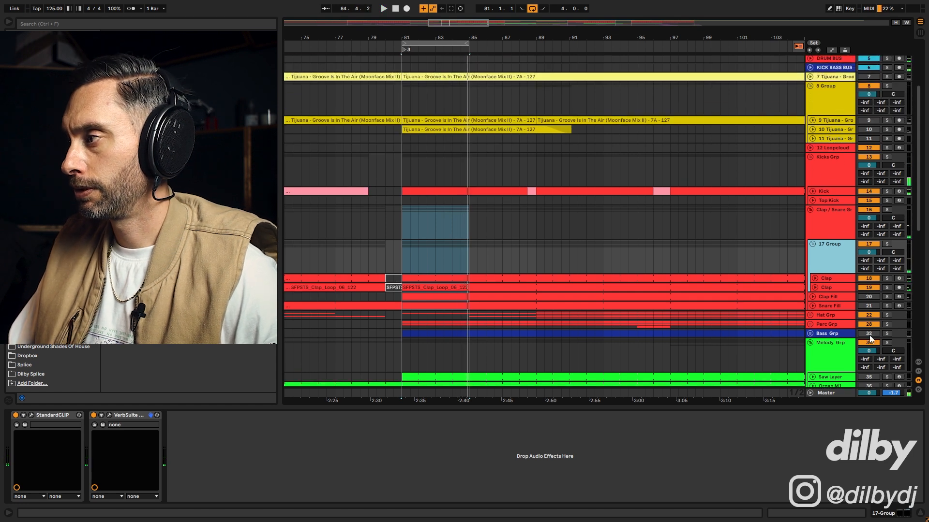
click(869, 333)
click(869, 333)
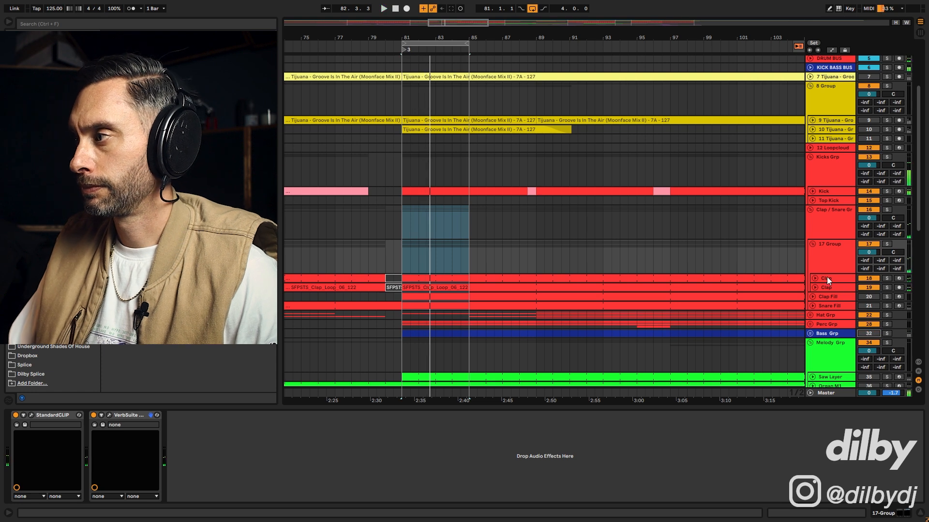
- Expand both Clap tracks in 17 Group and pan the first to 3L and the second to 3R
scroll(822, 271, down, 2)
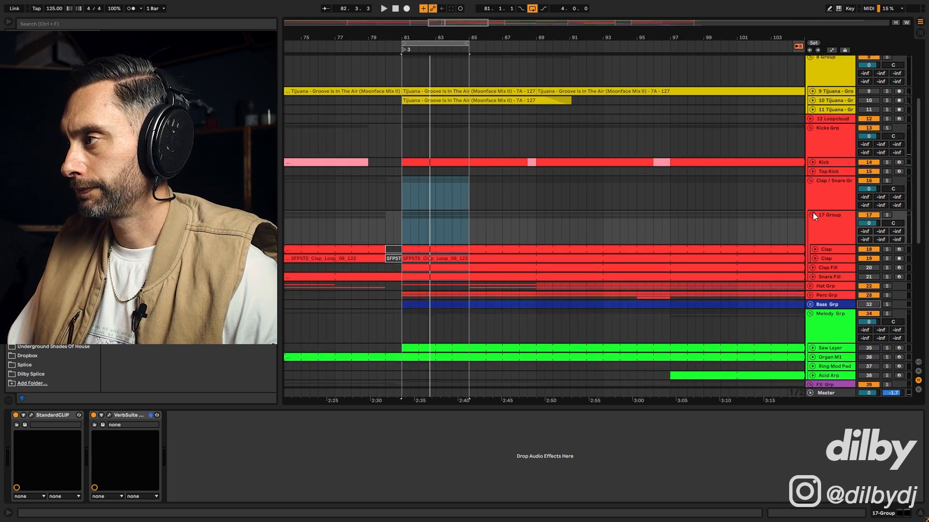
click(815, 249)
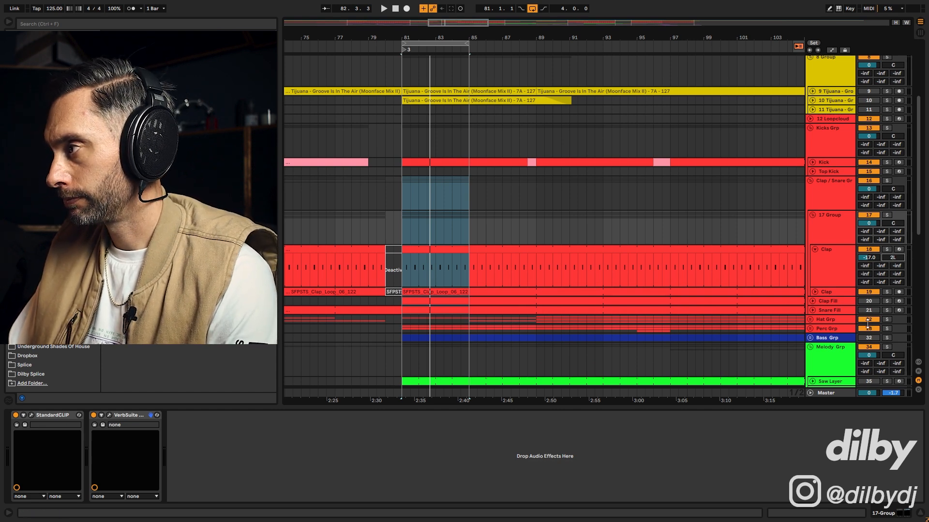
click(815, 292)
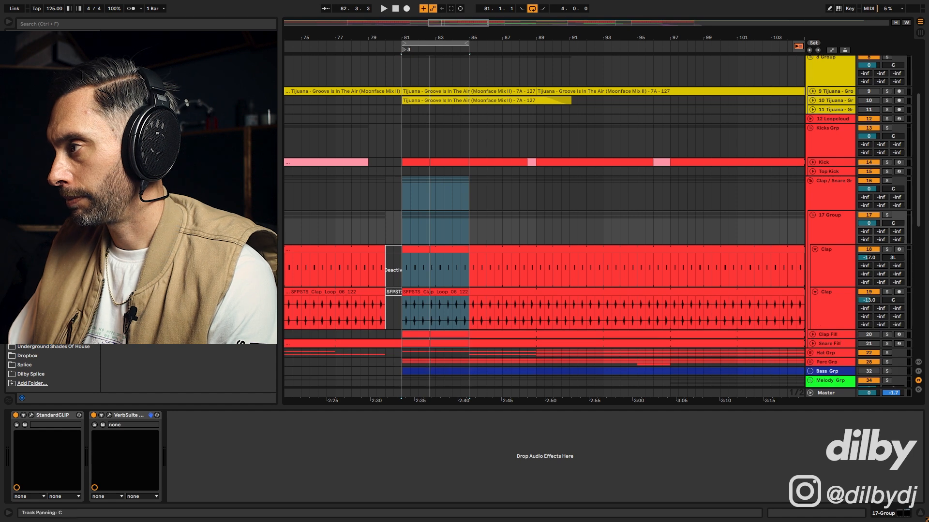
- Pan the first Clap track further left while the loop plays and collapse 17 Group
key(space)
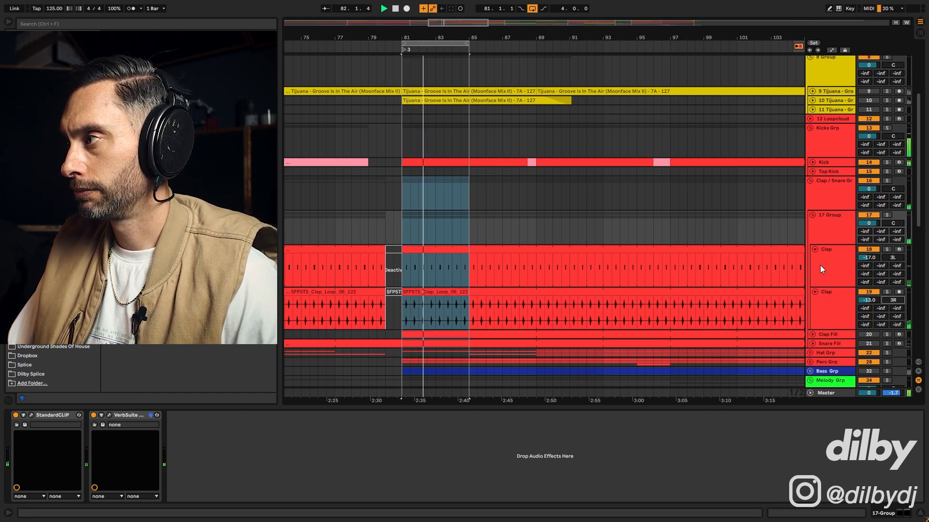
drag(893, 258, 893, 259)
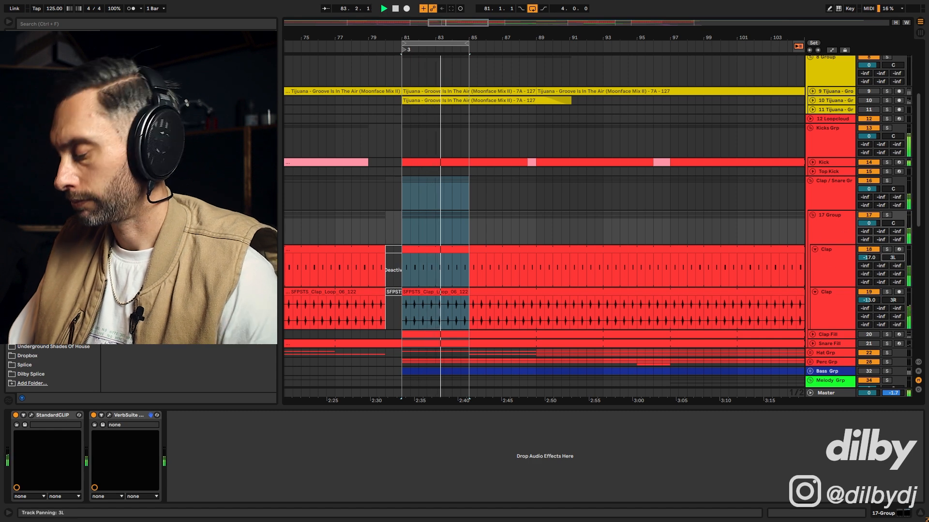
key(Down)
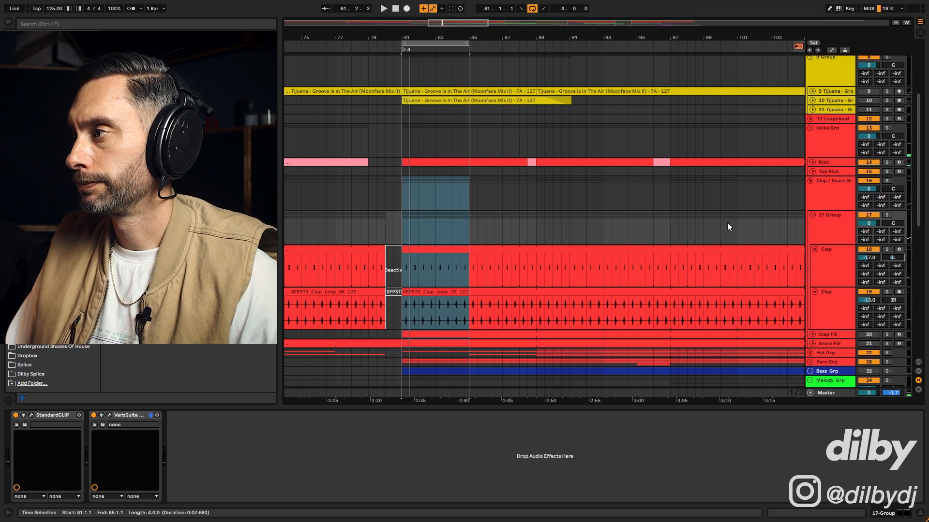
click(813, 216)
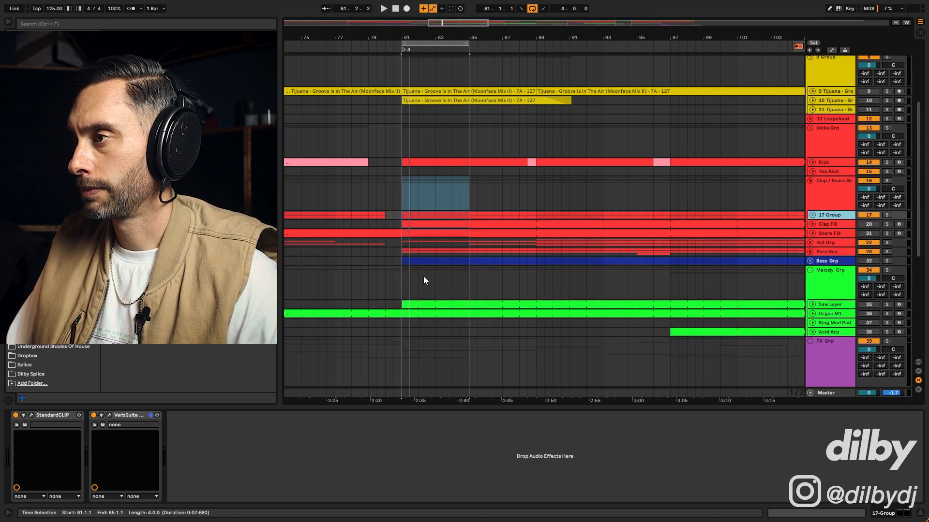
- Expand Hat Grp and set the loop to bars 89 to 93
scroll(826, 220, down, 2)
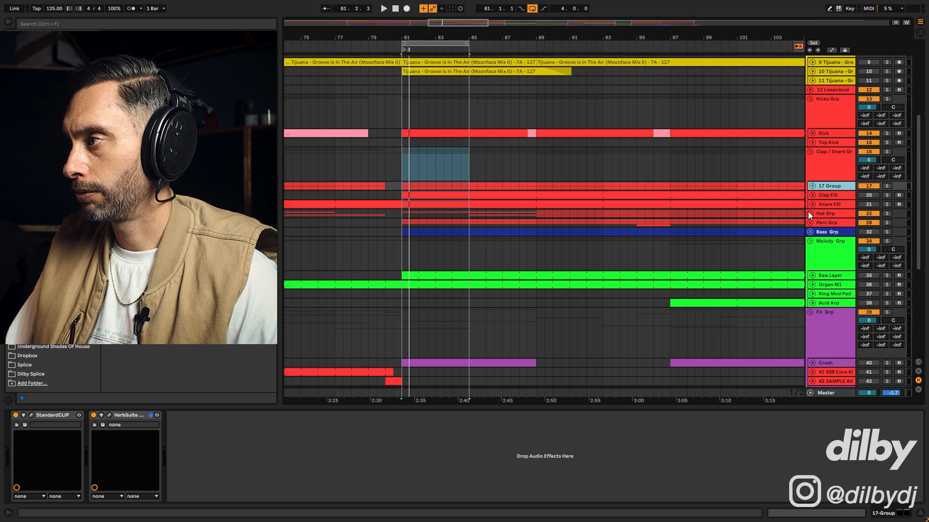
click(809, 213)
scroll(629, 220, down, 2)
drag(457, 23, 491, 9)
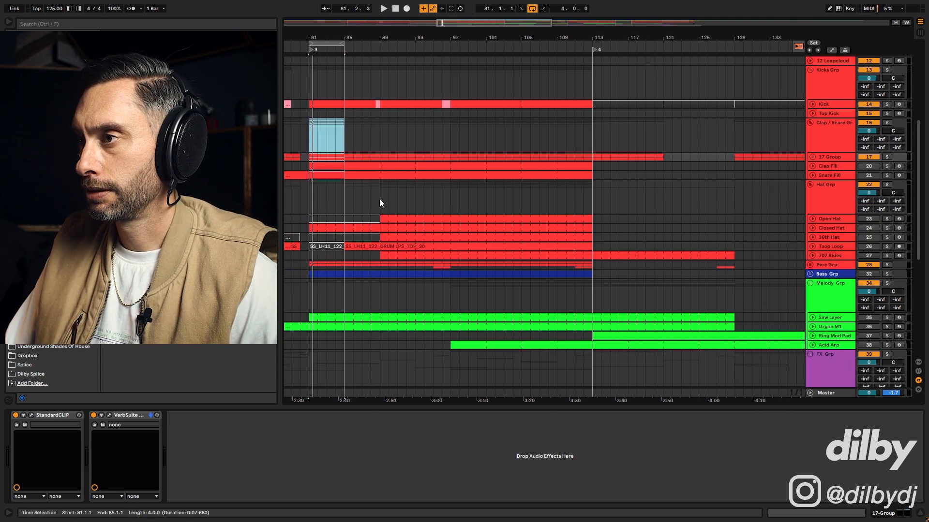
drag(380, 198, 414, 198)
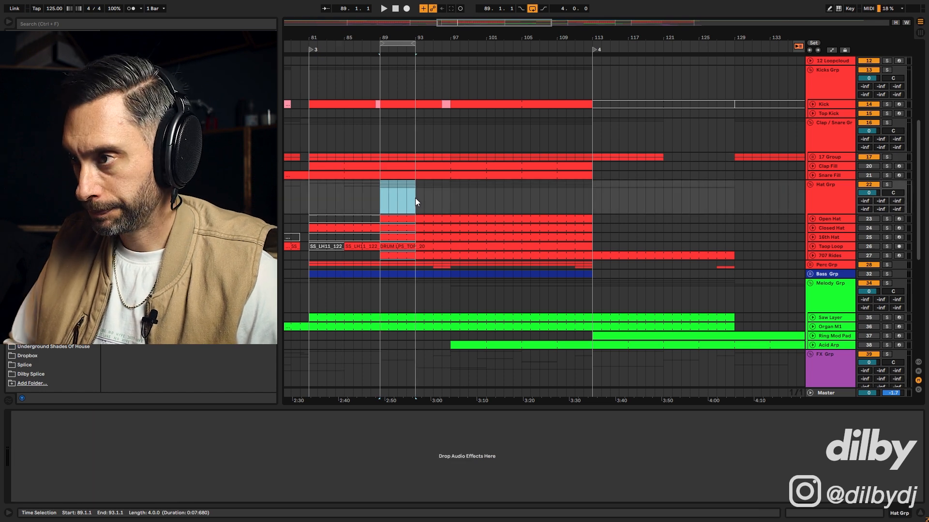
- Activate the Open Hat, Closed Hat, 16th Hat and Taop Loop tracks together and solo Hat Grp to hear them
click(837, 219)
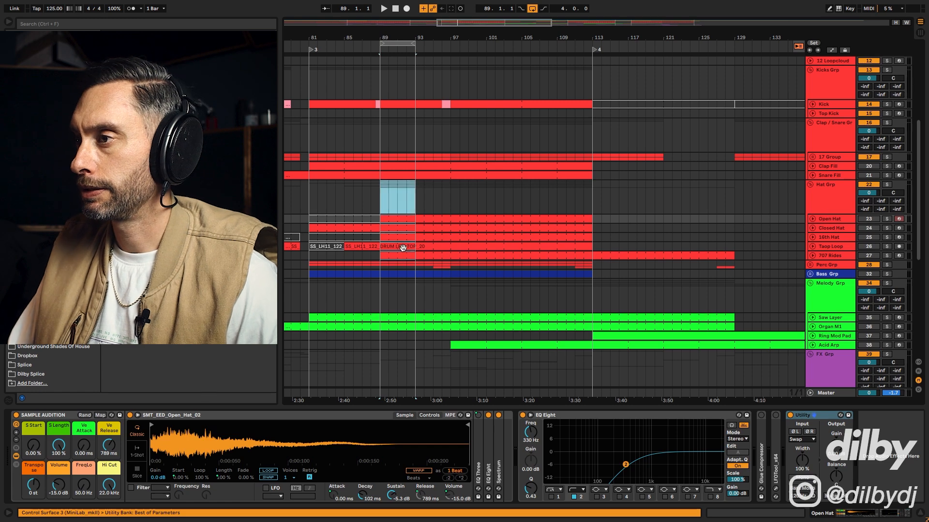
click(830, 246)
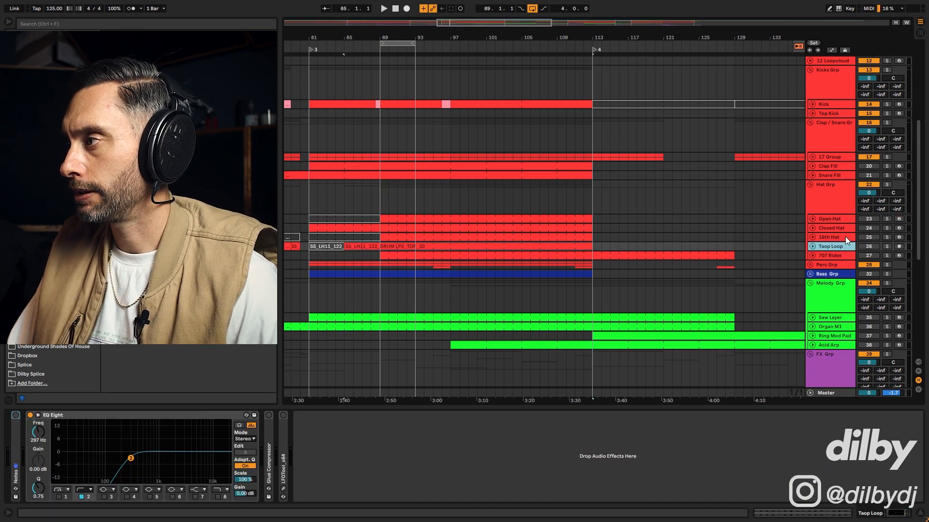
shift+click(841, 220)
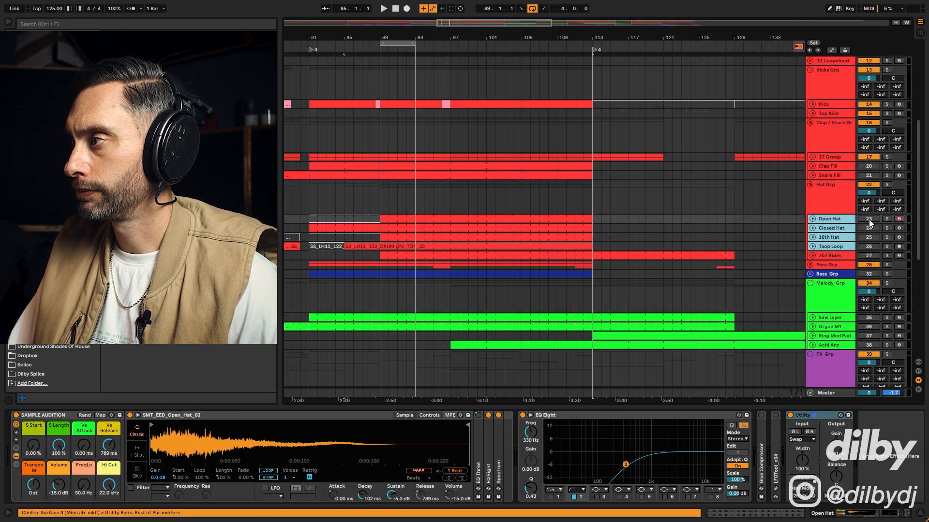
click(869, 220)
key(space)
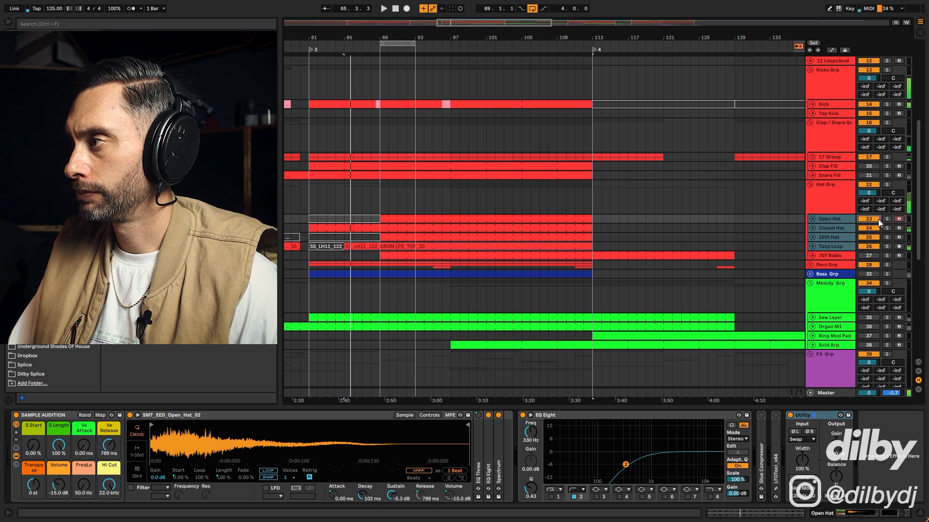
click(885, 185)
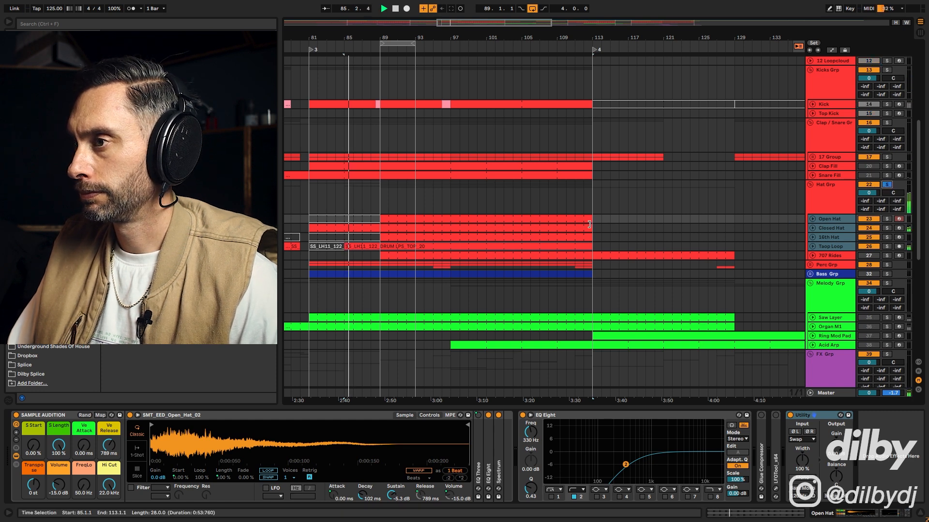
- Play Hat Grp from bar 89, open the Taop Loop clip, and expand its track with bars 89 to 93 selected
click(380, 201)
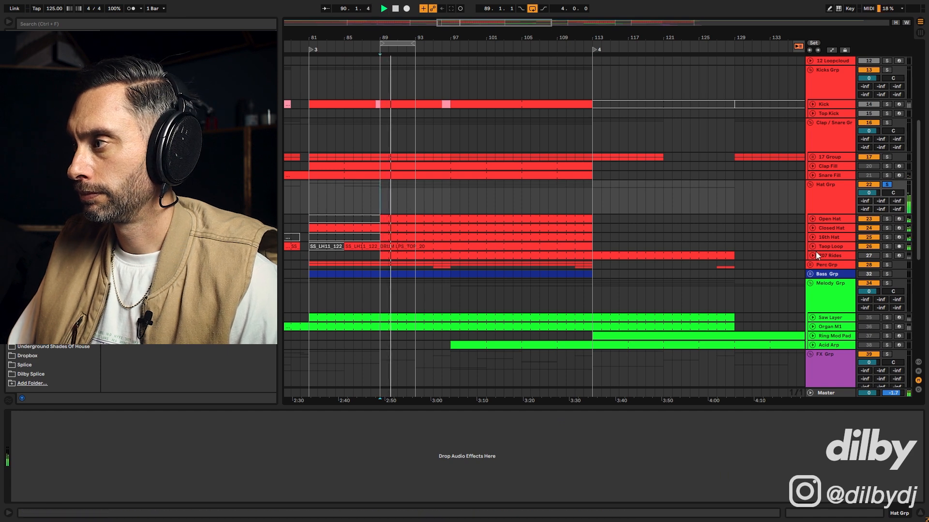
double_click(389, 248)
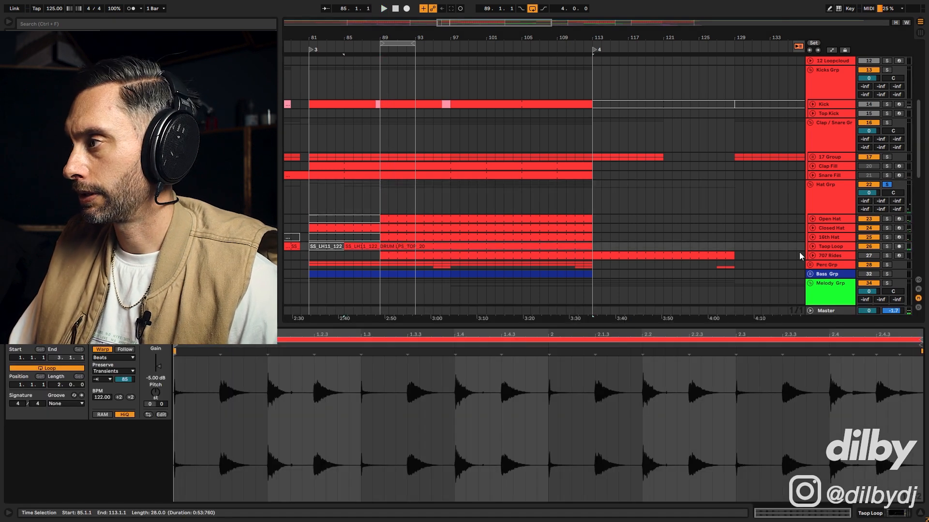
click(812, 246)
drag(380, 240, 416, 240)
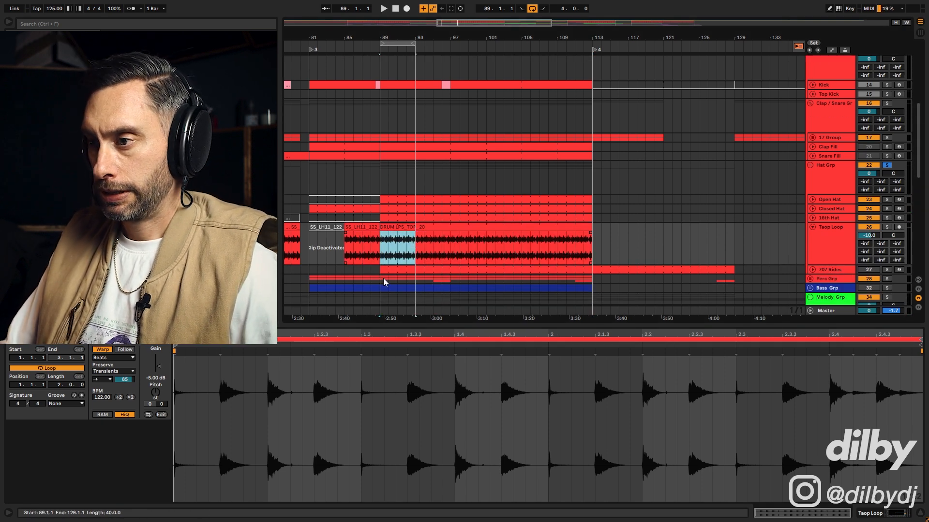
- Expand 17 Group to compare its two Clap tracks with the Taop Loop waveform
click(812, 137)
scroll(424, 228, down, 3)
scroll(435, 266, down, 3)
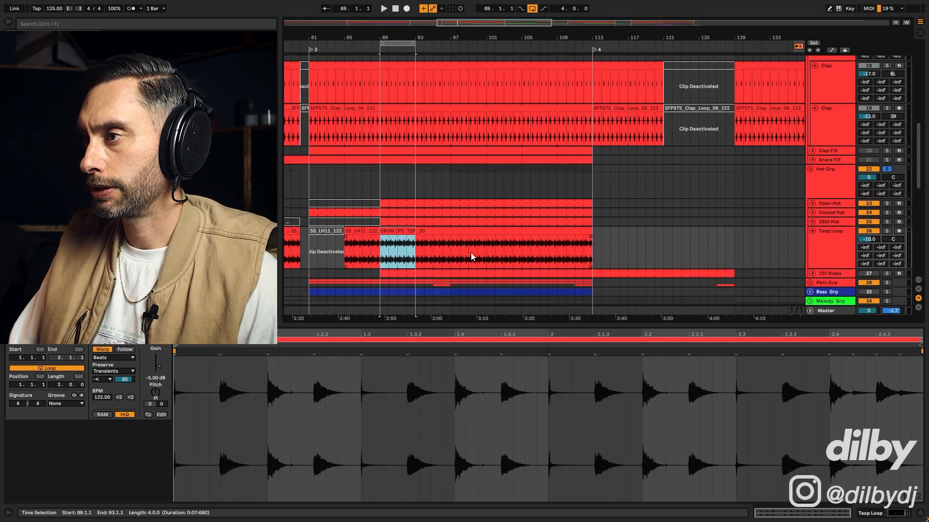
- Turn on Draw Mode and display the clip Gain envelope of the Taop Loop
click(850, 234)
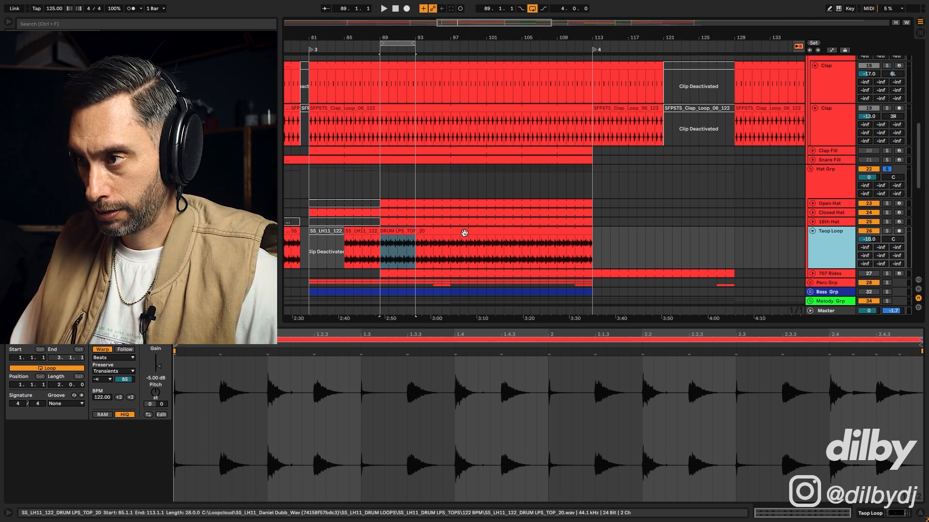
click(383, 254)
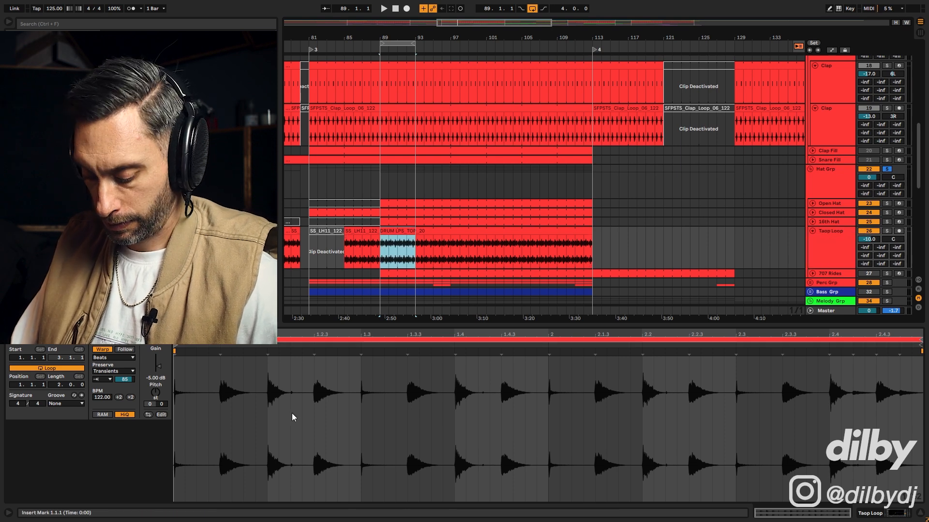
click(842, 238)
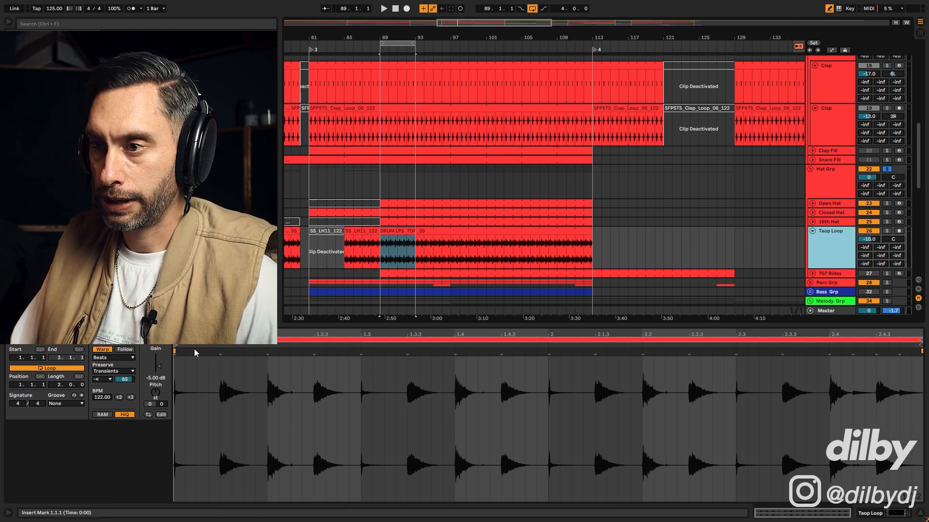
click(155, 339)
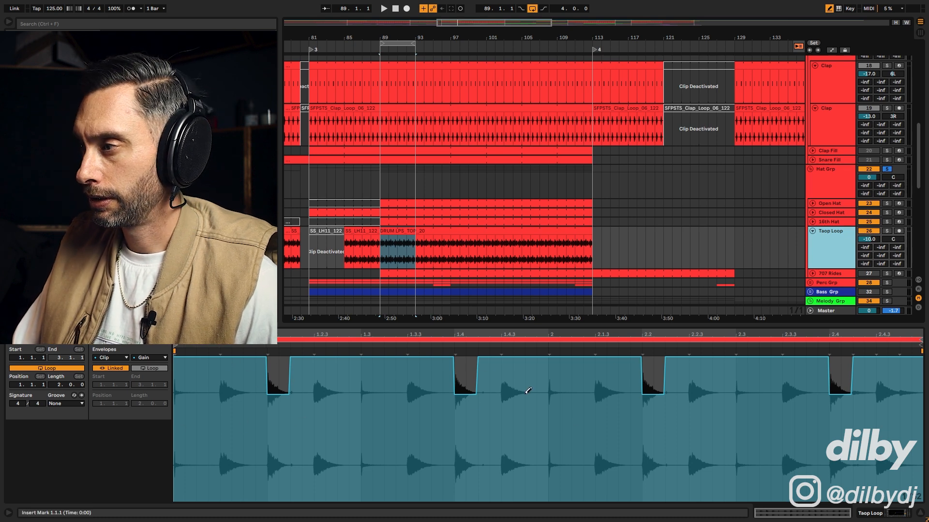
- Show the Taop Loop track's device chain and select its clip spanning bars 85 to 113
click(829, 231)
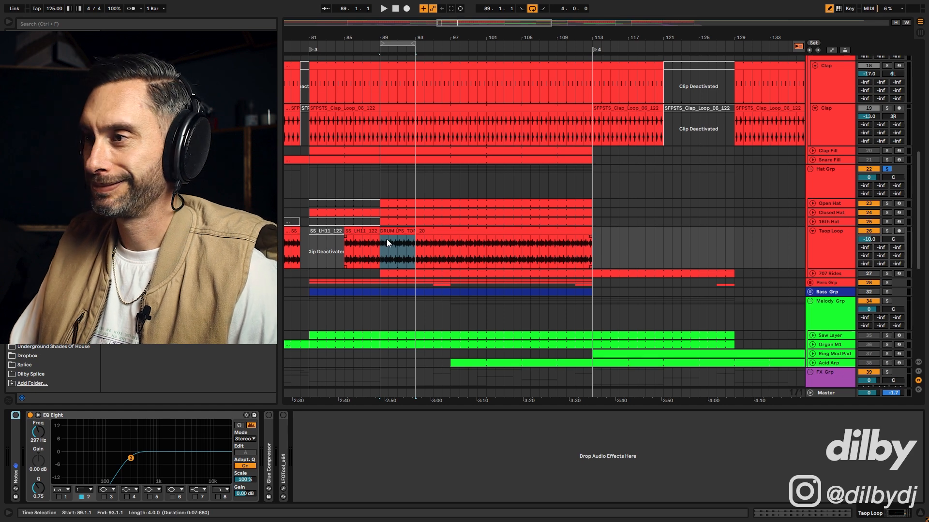
click(378, 254)
click(829, 233)
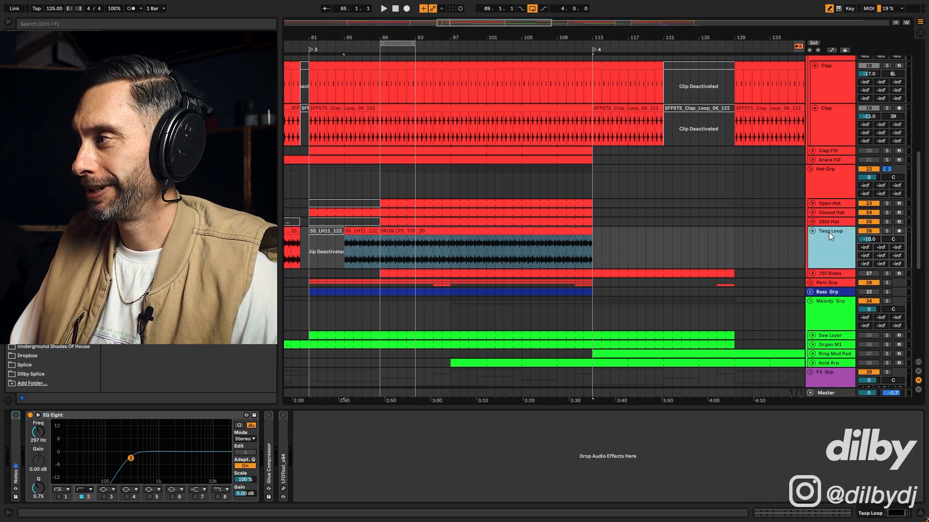
click(399, 232)
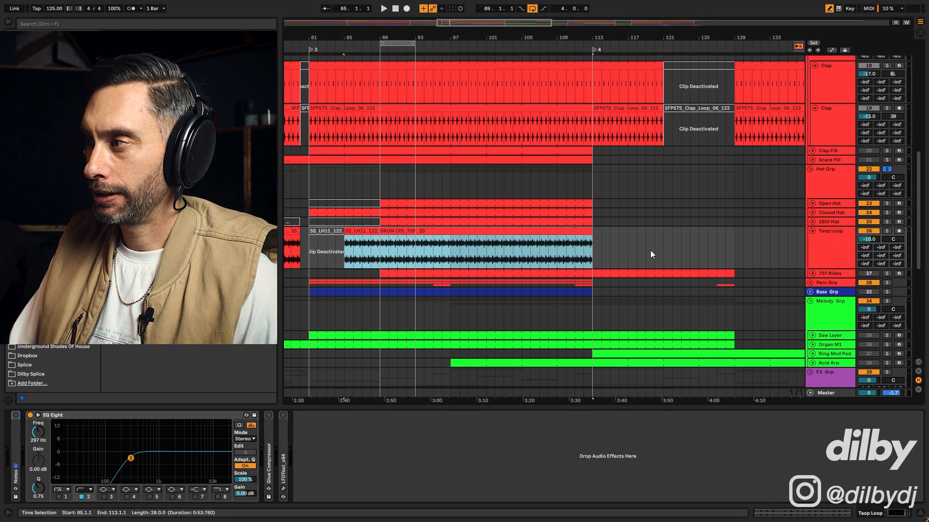
- Select the tracks from Taop Loop up to Open Hat and play the soloed Hat Grp from bar 85
click(840, 238)
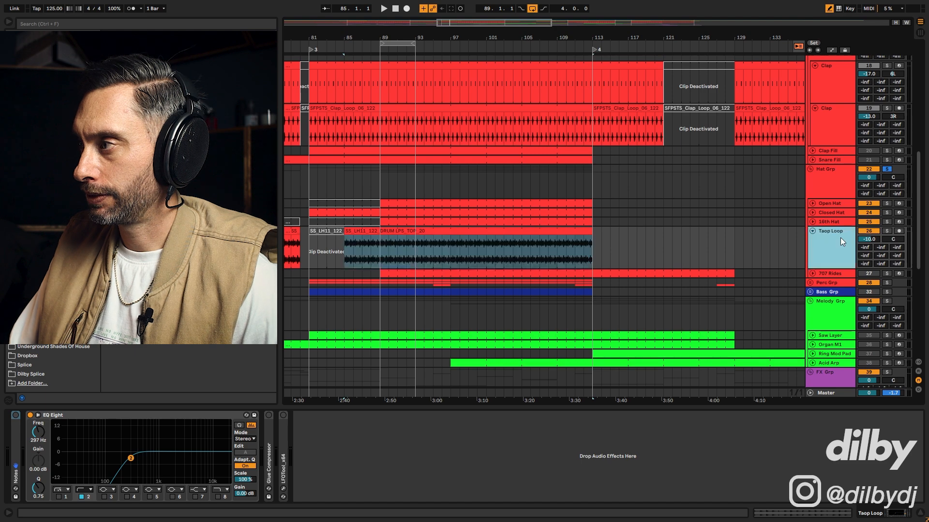
shift+click(831, 203)
key(space)
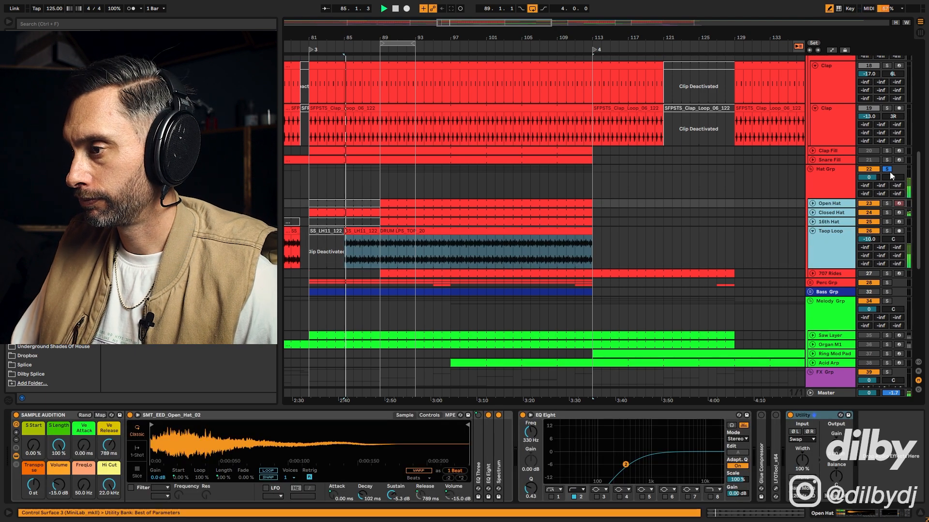
- Check the Hat Grp level on the Master's Sonalksis FreeG meter, unsolo Hat Grp and close the meter
click(820, 393)
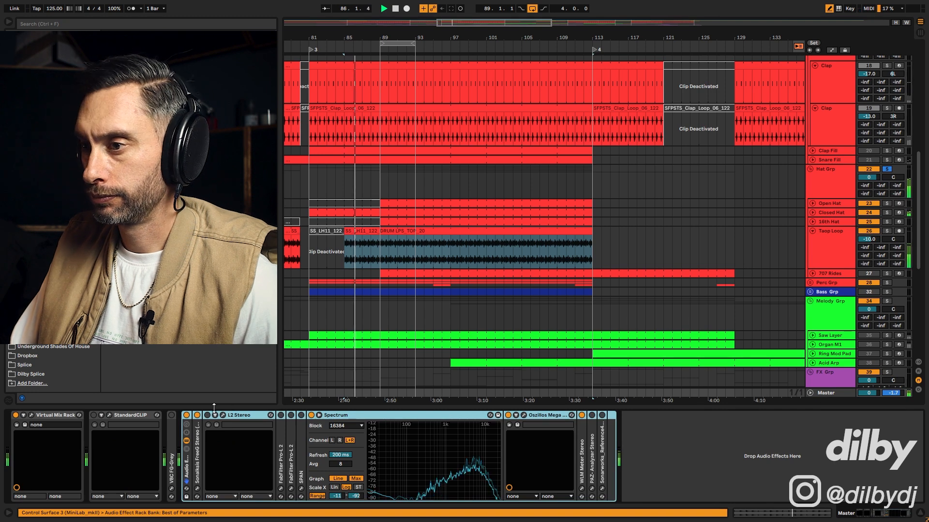
click(197, 490)
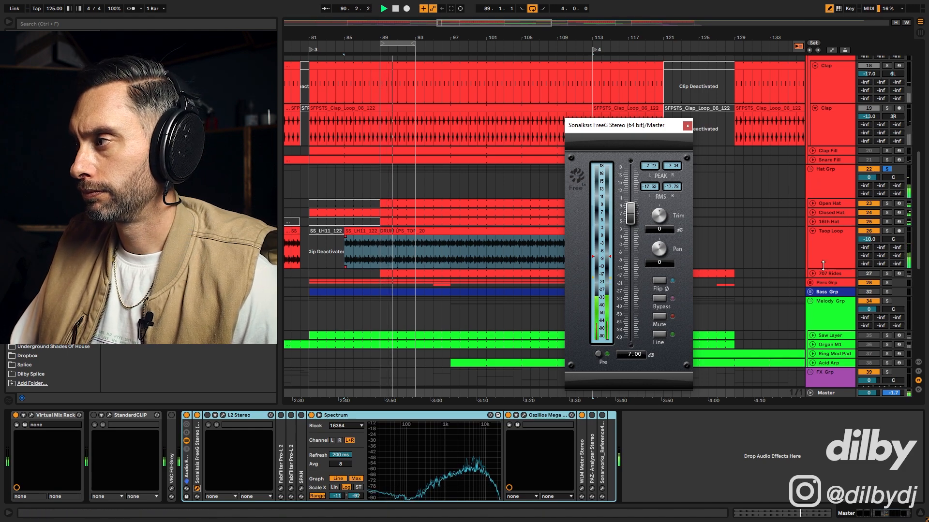
key(space)
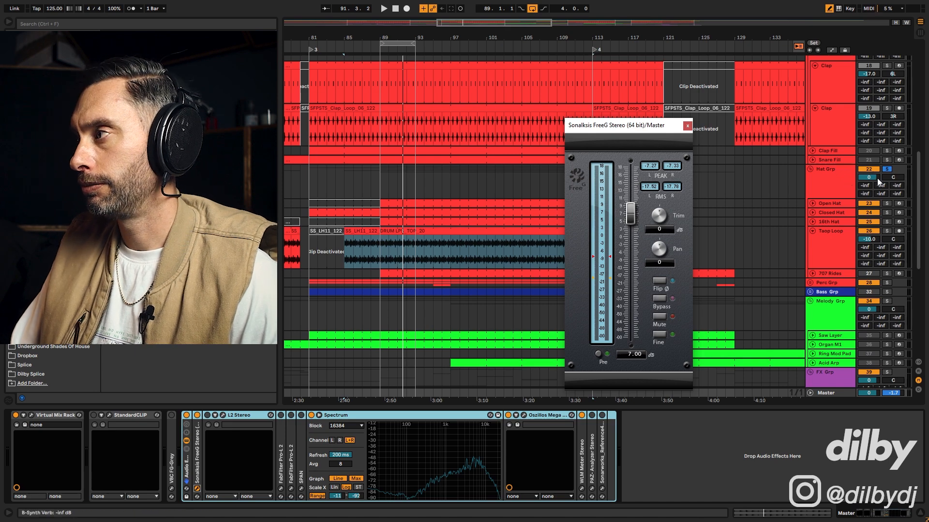
click(887, 169)
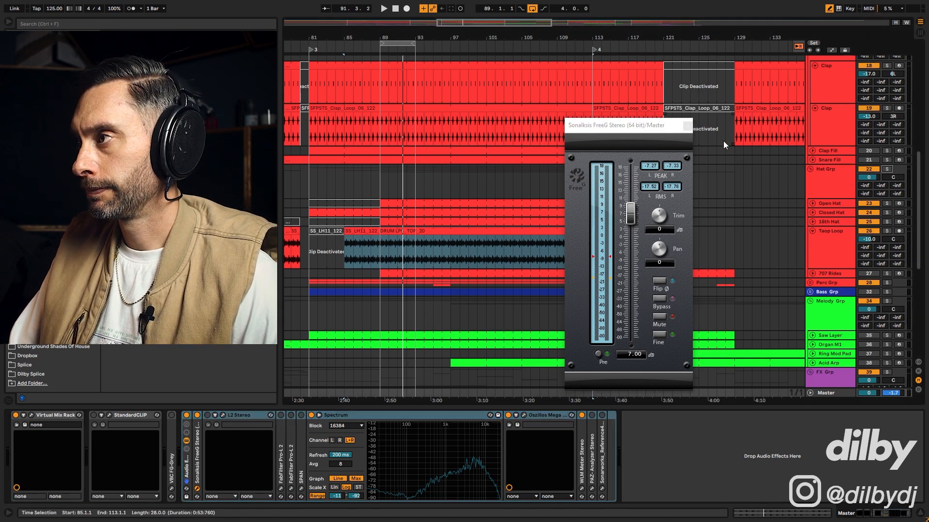
click(688, 126)
- Deactivate the Open Hat track in Hat Grp
mouse_move(483, 26)
mouse_down()
mouse_move(482, 14)
mouse_move(494, 14)
mouse_up()
click(872, 204)
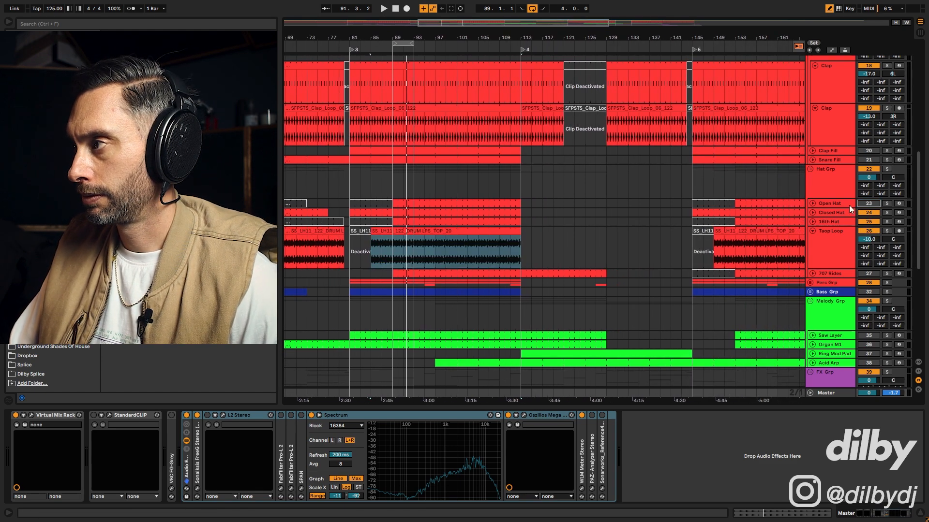
- Solo the 9 Tijuana track in 8 Group and listen to it from bar 85
drag(498, 22, 500, 9)
scroll(474, 140, up, 5)
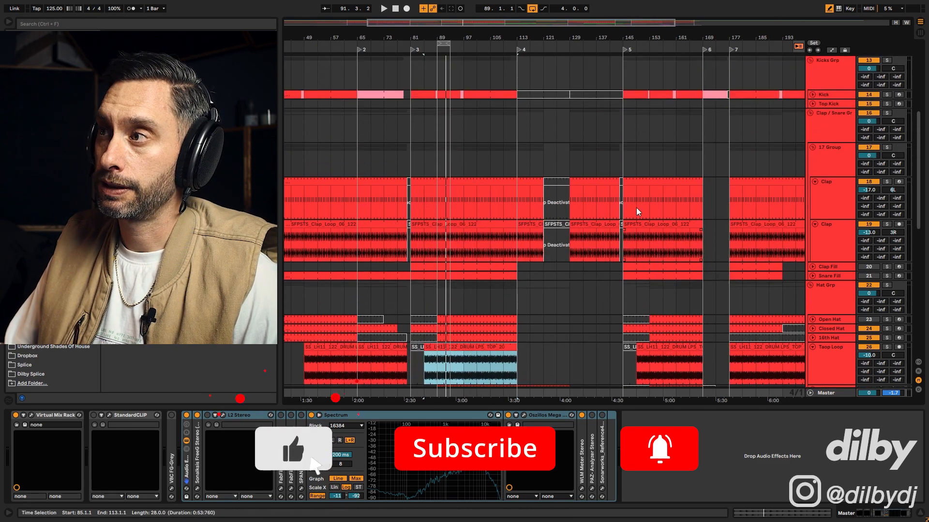
scroll(557, 125, up, 5)
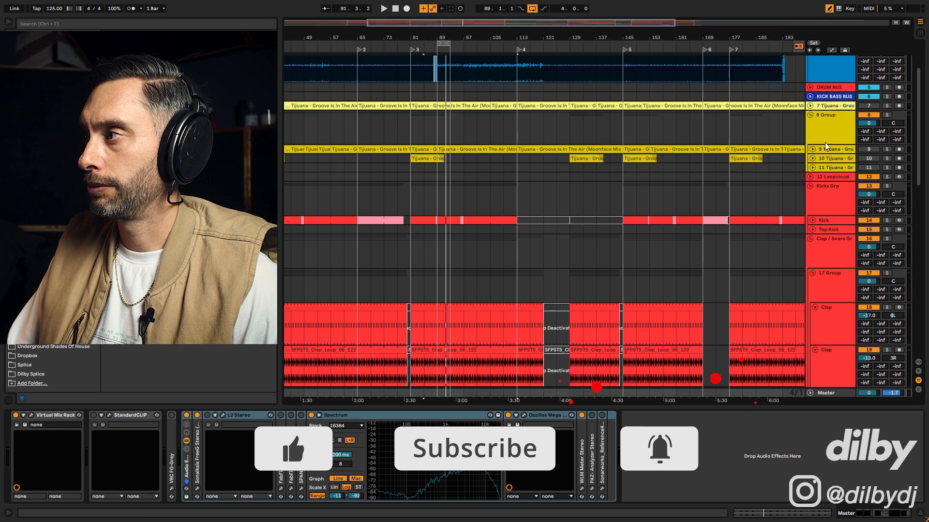
click(828, 148)
click(887, 149)
key(space)
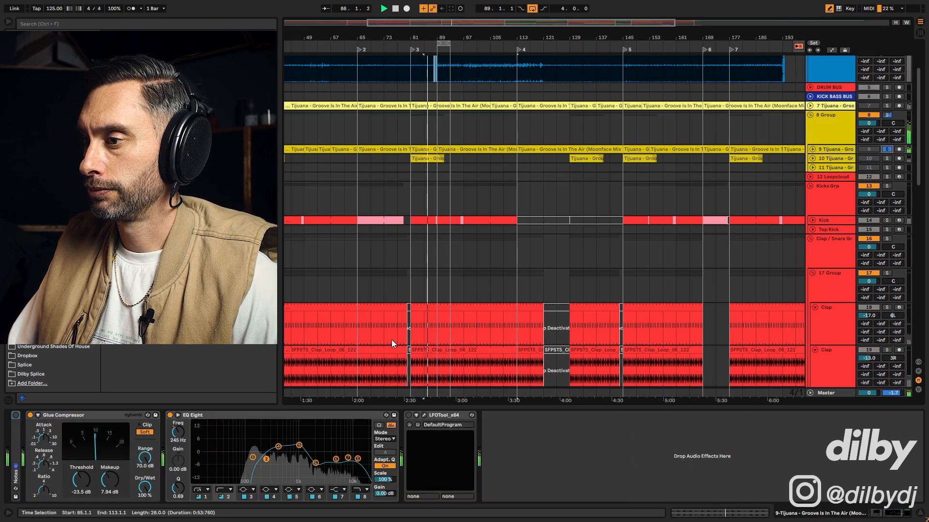
key(space)
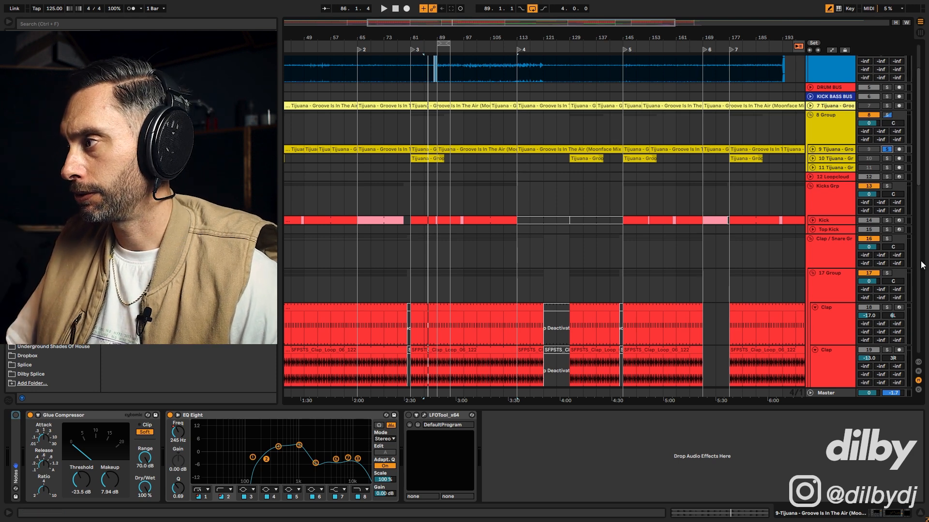
- Add 17 Group to the solo and listen to the claps together with the 9 Tijuana track
click(887, 273)
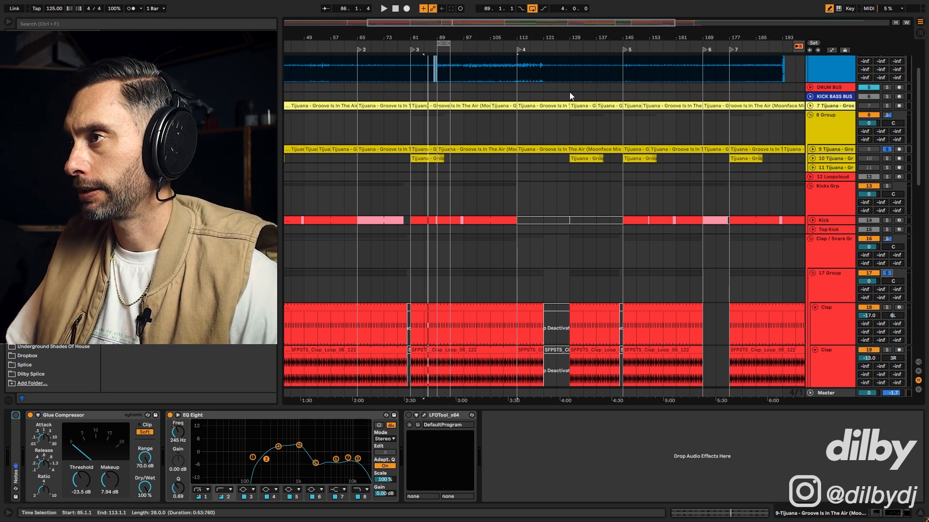
key(space)
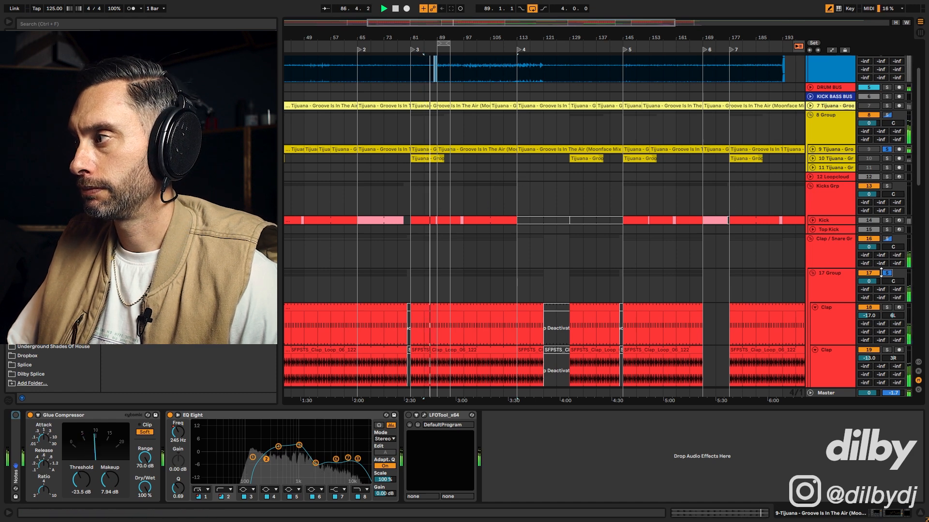
key(space)
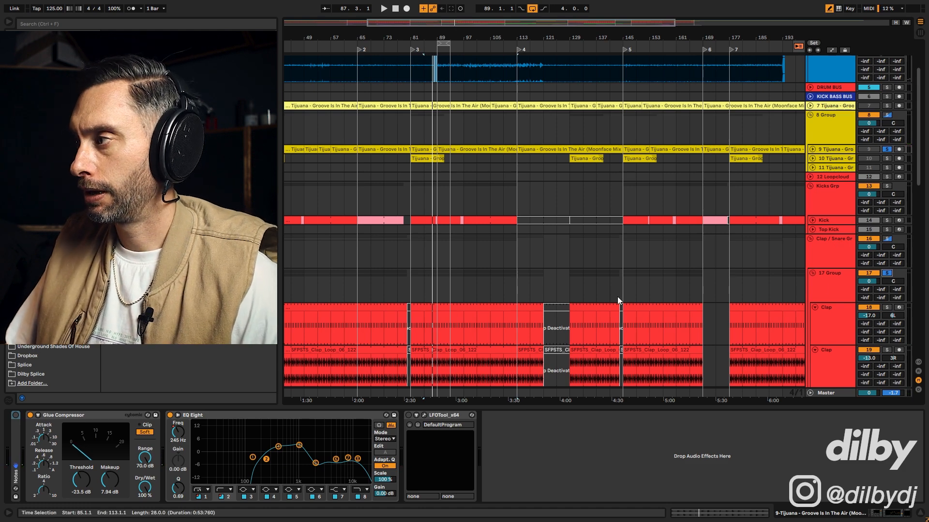
- Solo only Hat Grp and listen to the hats from bar 97
scroll(886, 277, down, 10)
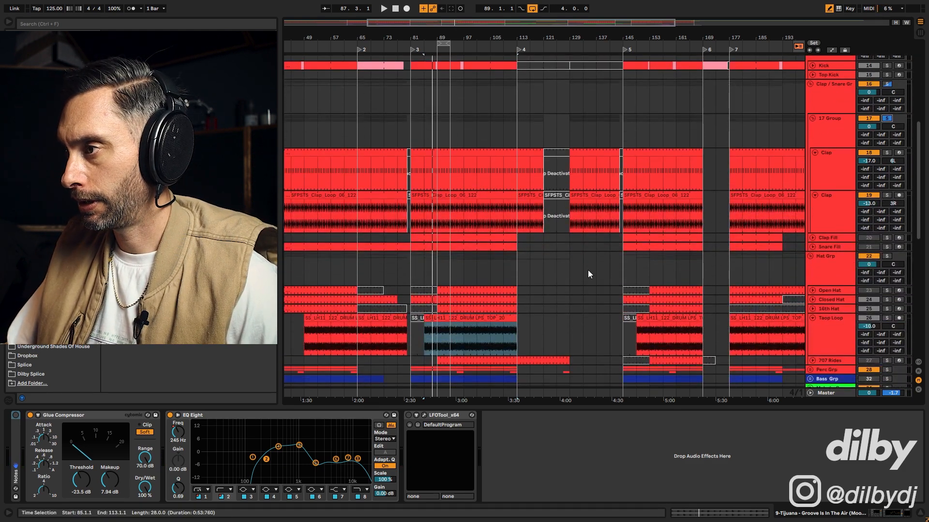
click(468, 272)
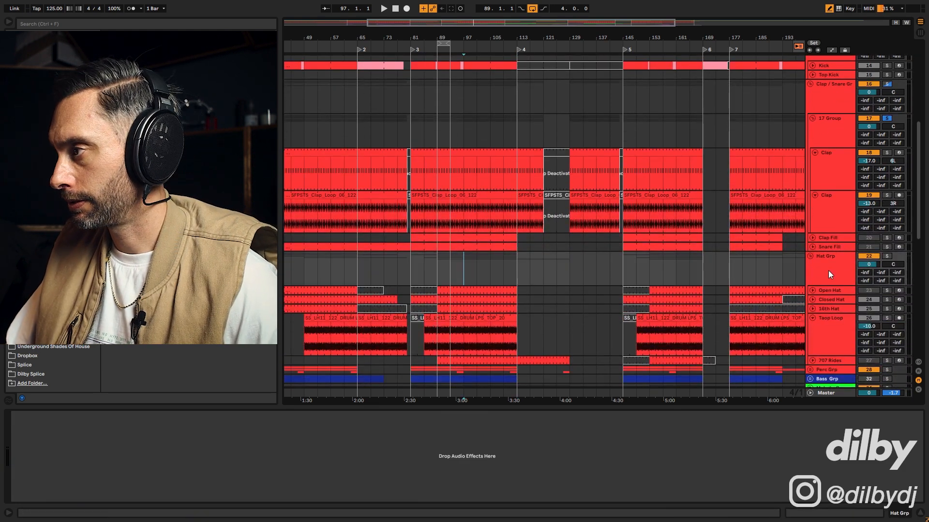
click(886, 256)
key(space)
scroll(829, 239, down, 6)
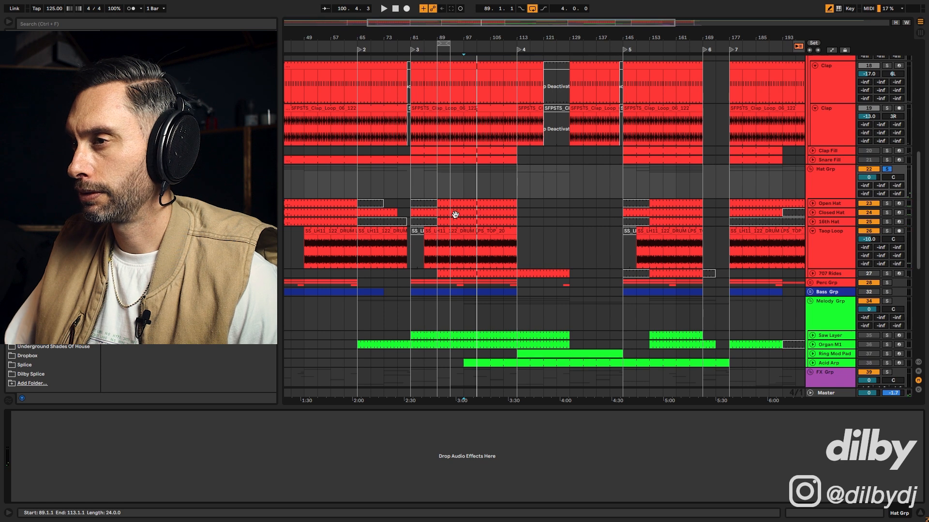
- Unsolo Hat Grp and play the full arrangement from bar 17
drag(378, 32, 477, 27)
click(328, 181)
click(888, 169)
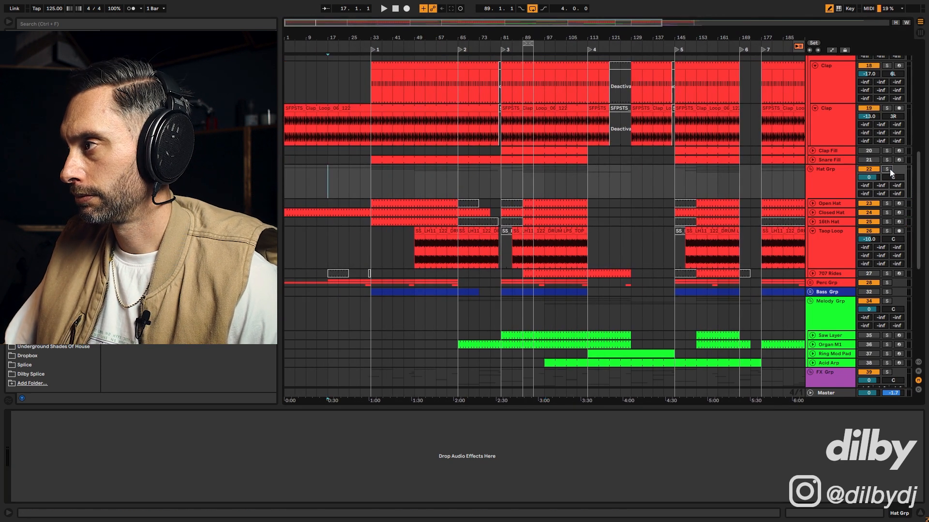
key(space)
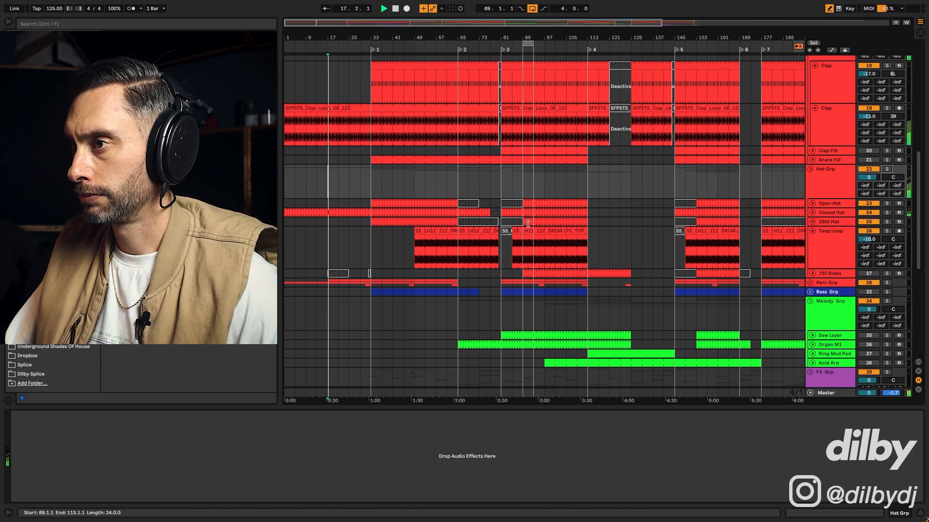
- Set the random pan amount (Ran>Pan) of the Closed Hat's sampler to 7.0 % and listen from bar 17
click(828, 213)
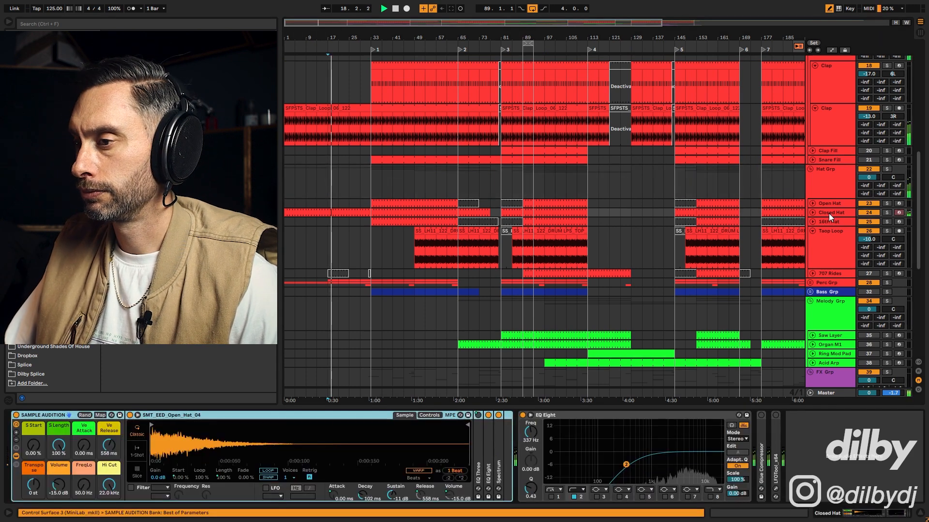
key(space)
click(429, 415)
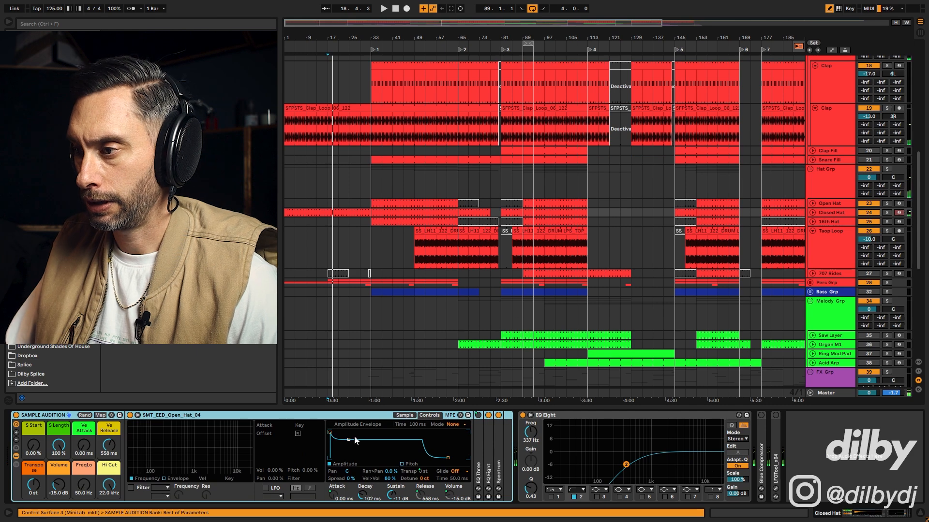
drag(387, 475, 387, 461)
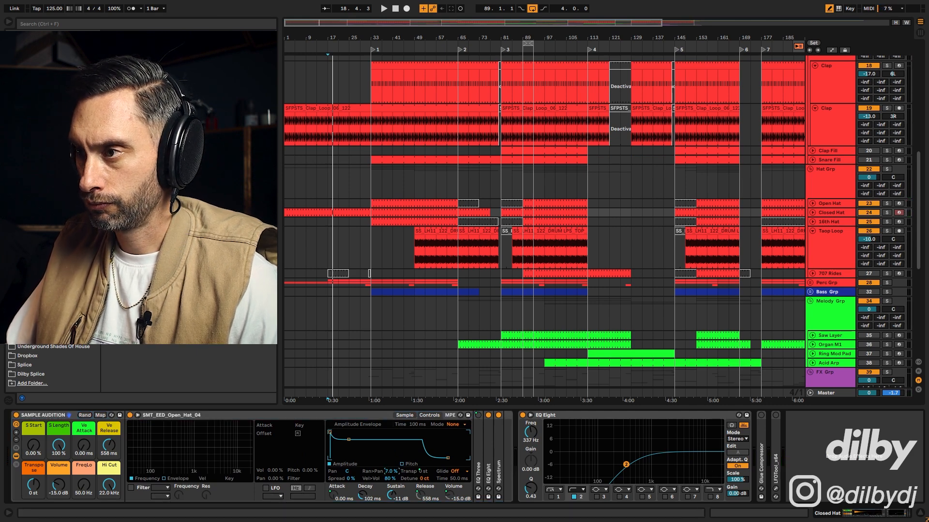
key(space)
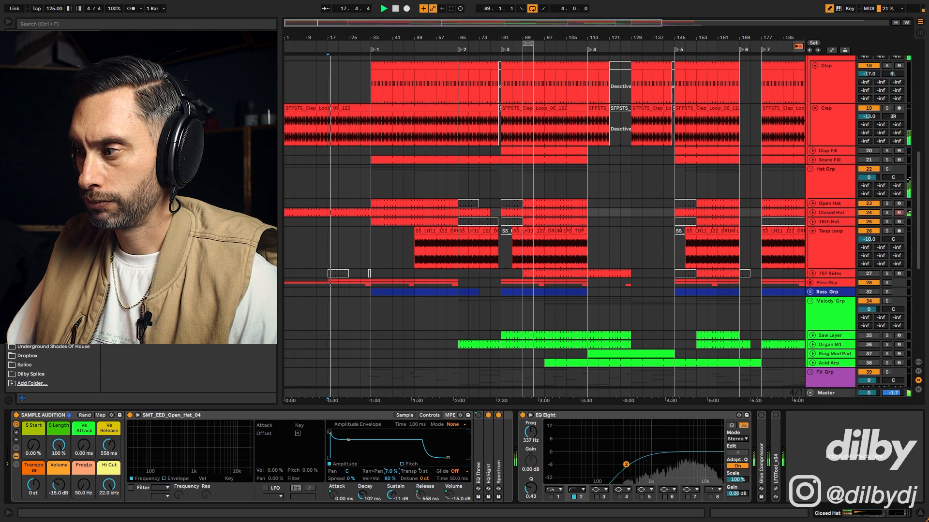
key(space)
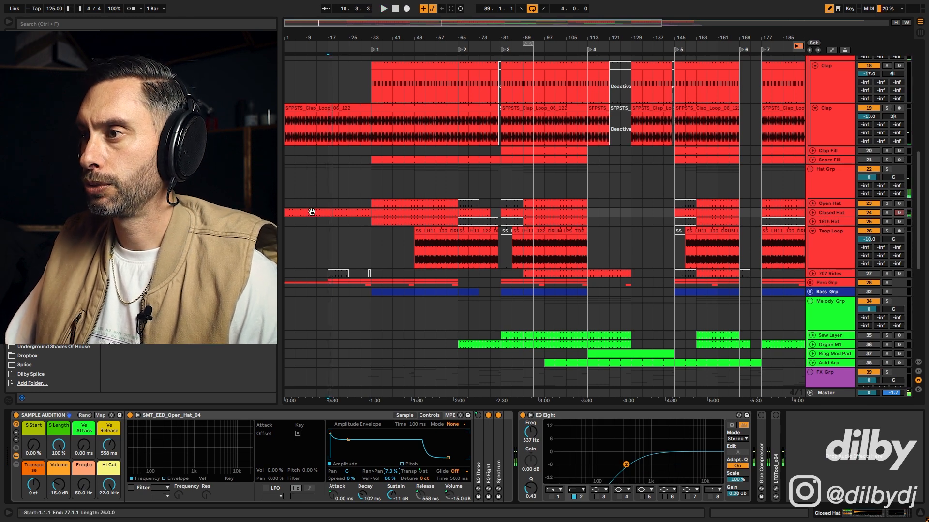
- Solo the 16th Hat track, expand it, and listen to its pattern from bar 33
click(410, 224)
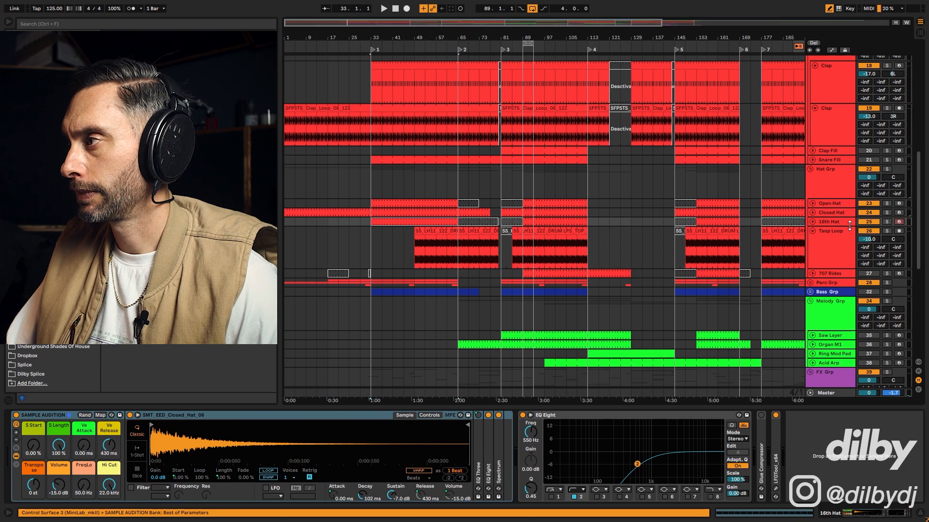
click(812, 222)
click(887, 222)
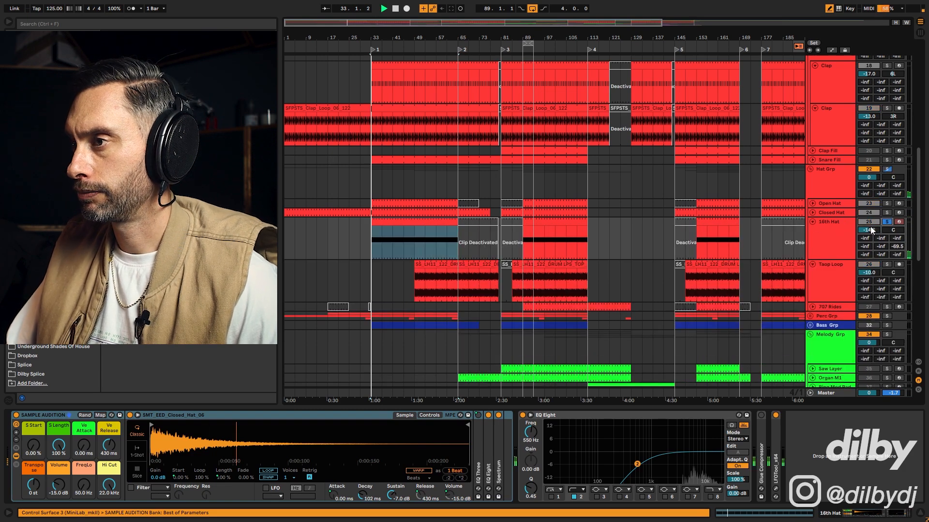
key(space)
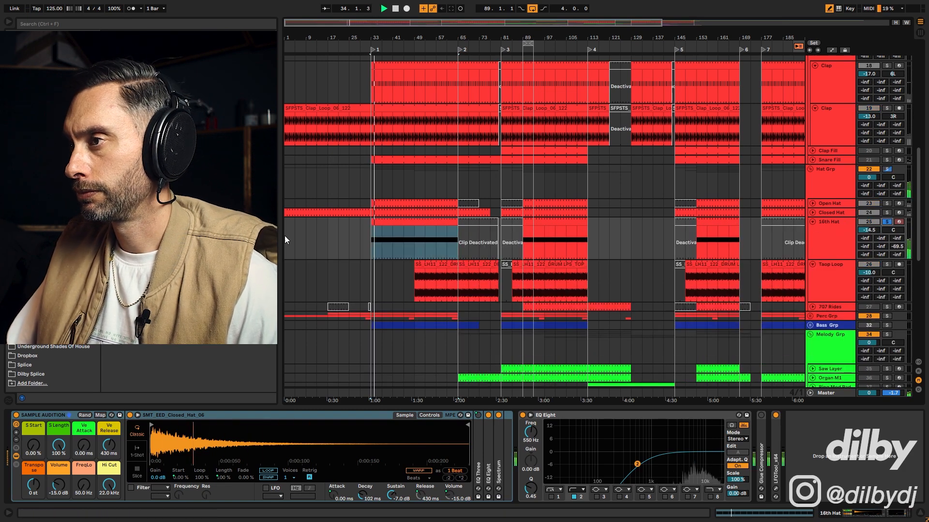
- Add Closed Hat to the 16th Hat solo and pan Closed Hat to 7R while listening from bar 33
click(888, 213)
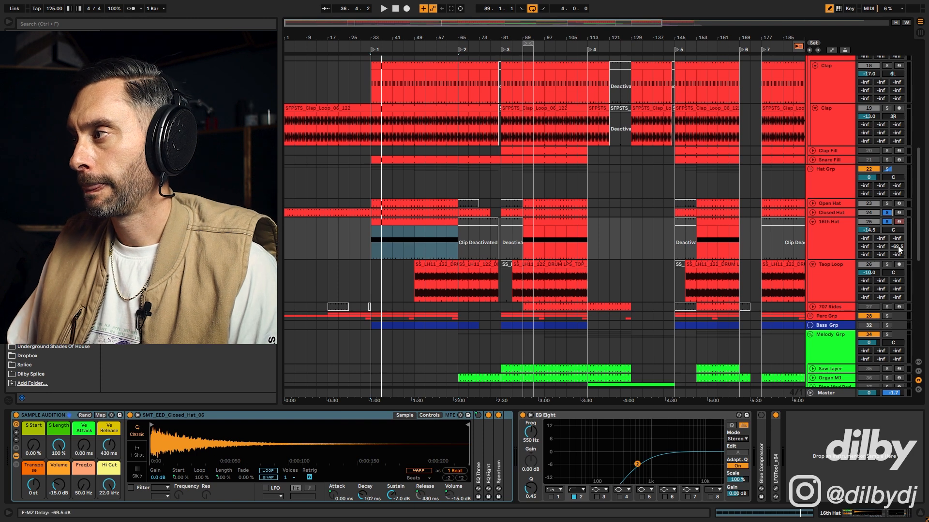
key(space)
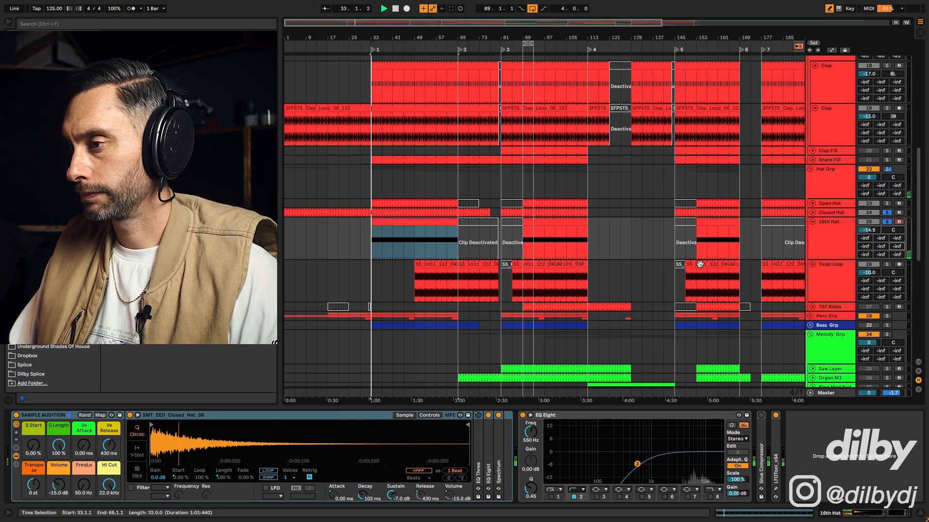
click(838, 213)
click(814, 212)
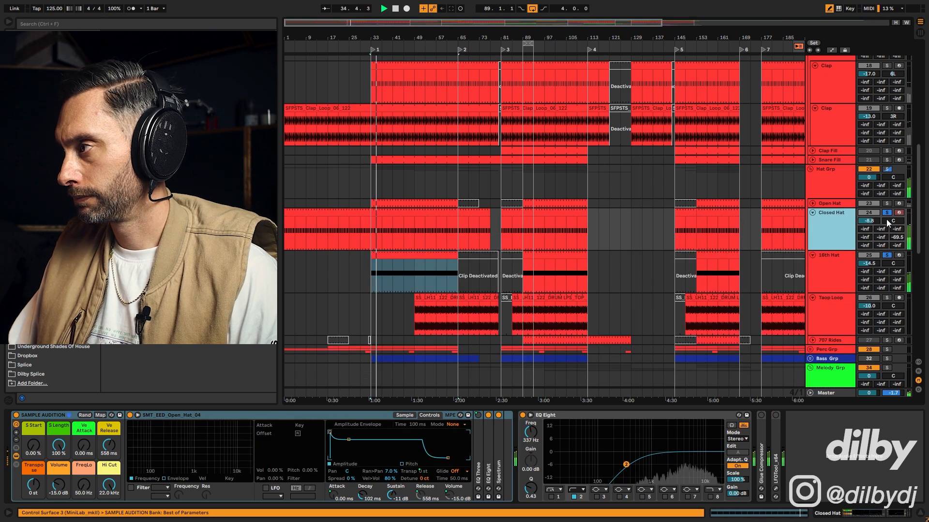
drag(891, 222, 897, 244)
click(894, 221)
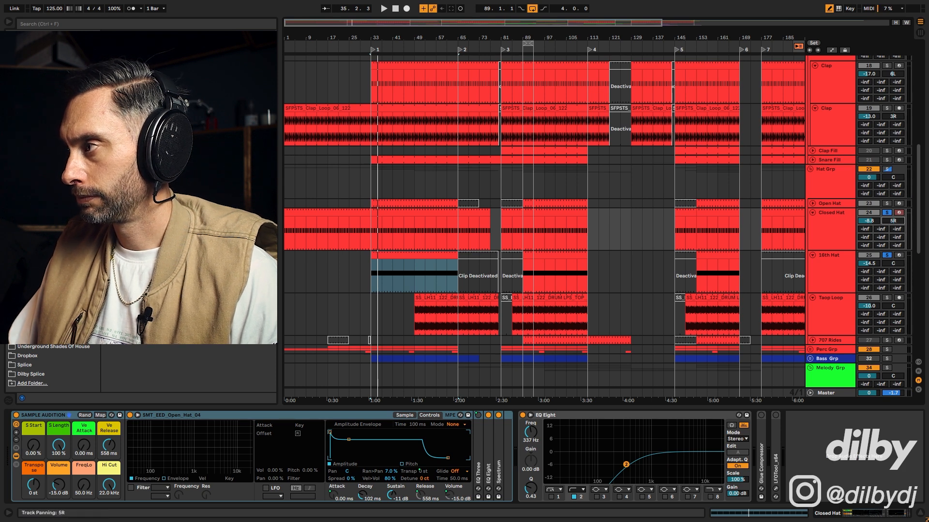
key(space)
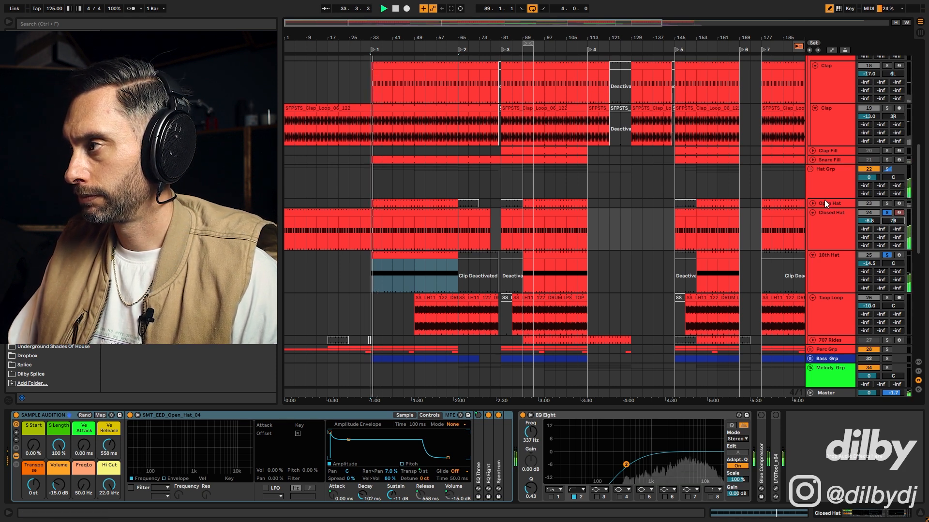
- Add Open Hat to the soloed hats, expand its track, and pan it to 12L during playback
key(space)
click(887, 204)
key(space)
click(815, 205)
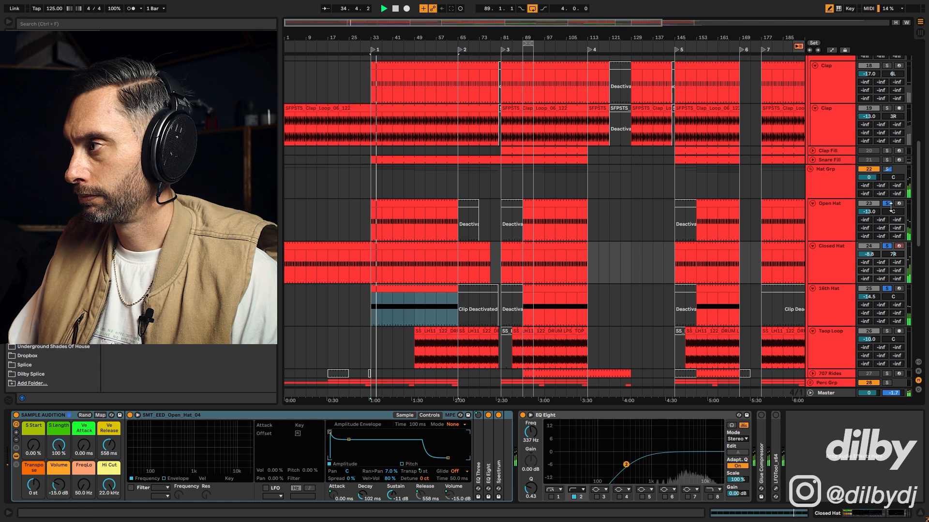
drag(892, 214, 893, 225)
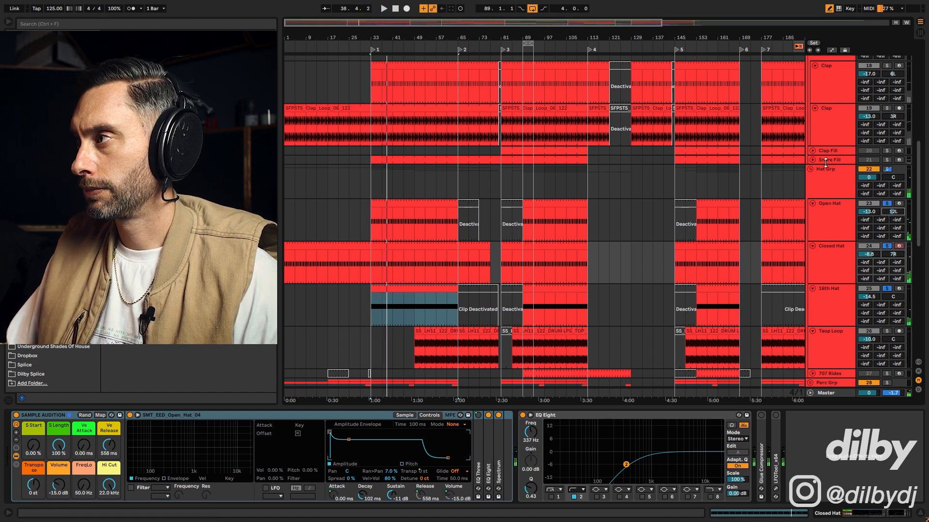
- Clear the solos on the hat tracks and listen to the hats in the full arrangement from bars 33 and 45
scroll(847, 138, up, 3)
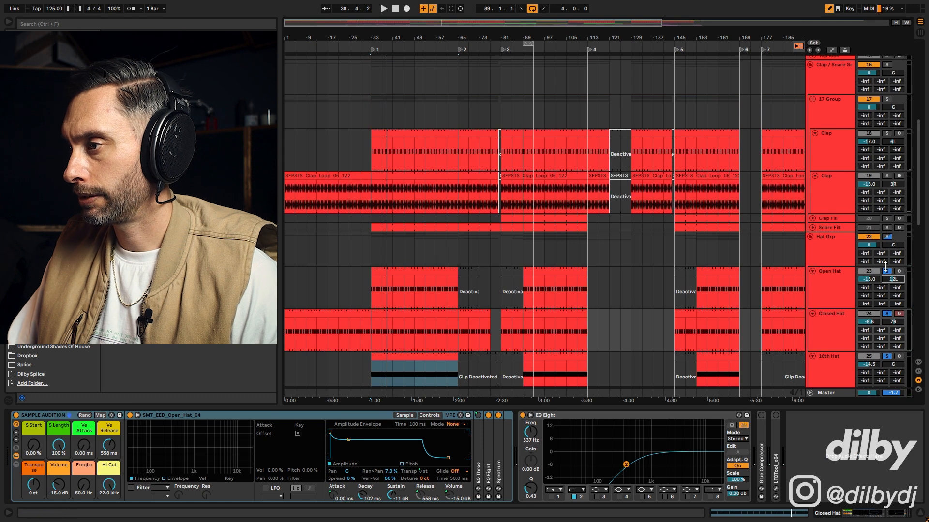
scroll(894, 324, down, 3)
click(876, 322)
click(884, 280)
key(space)
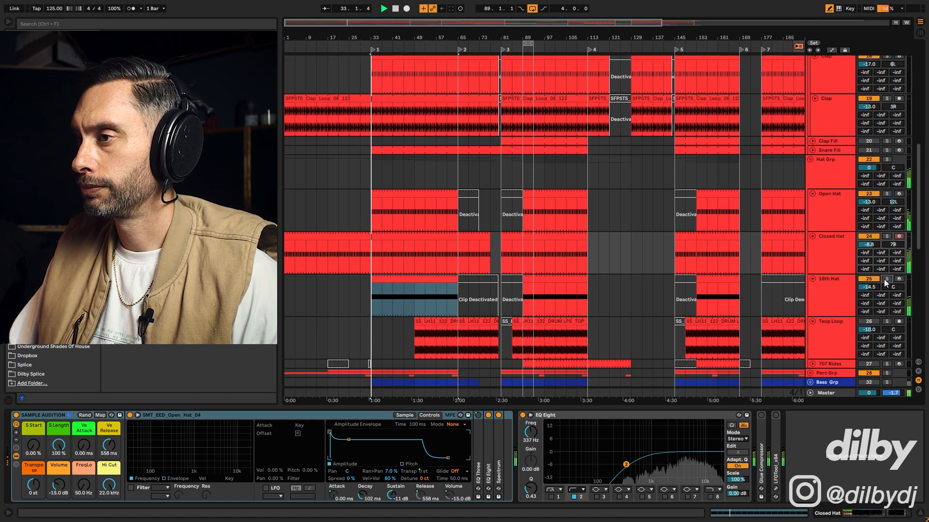
click(402, 214)
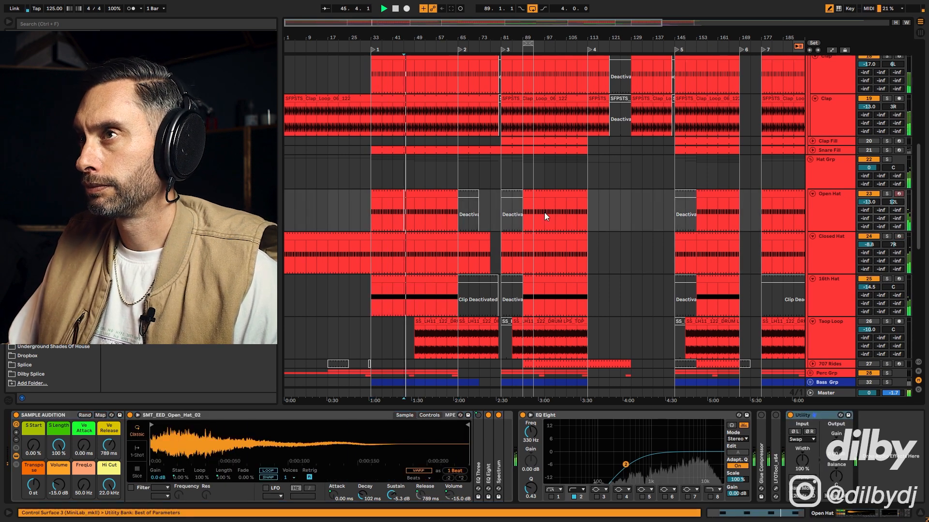
key(space)
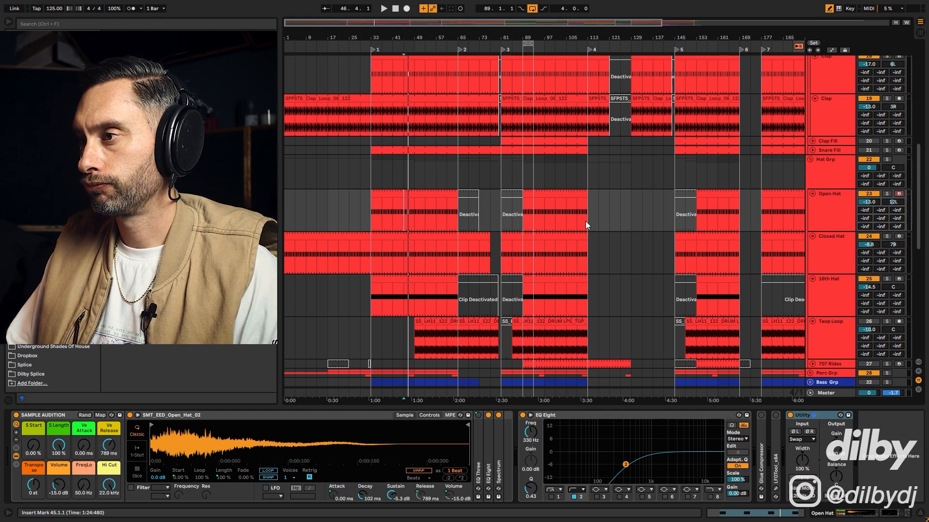
- Play the arrangement from the start of the Taop Loop clip at bar 49 and set that track's volume to -12 dB
scroll(491, 276, down, 2)
click(436, 321)
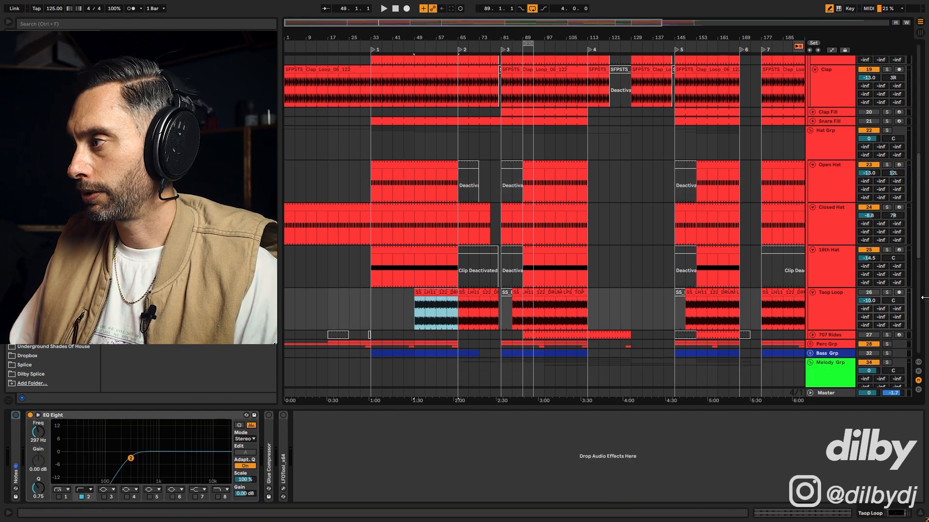
click(866, 292)
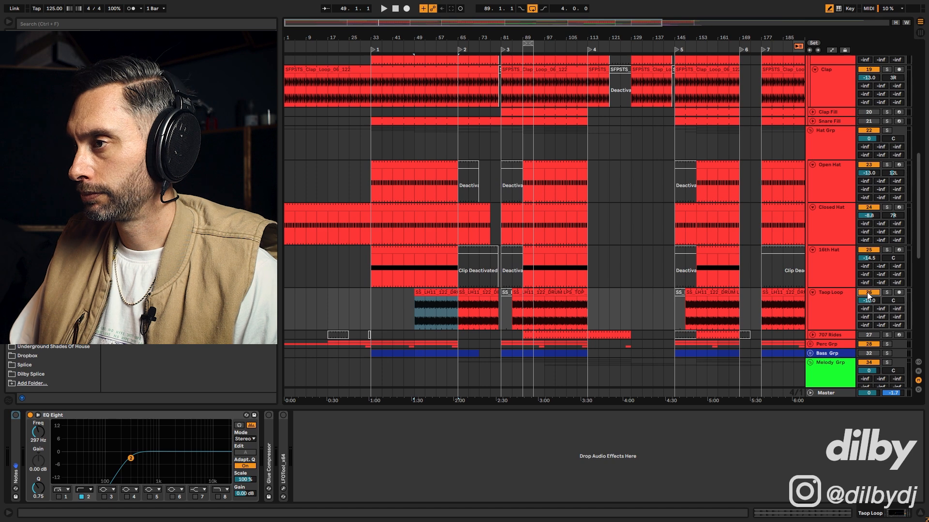
key(space)
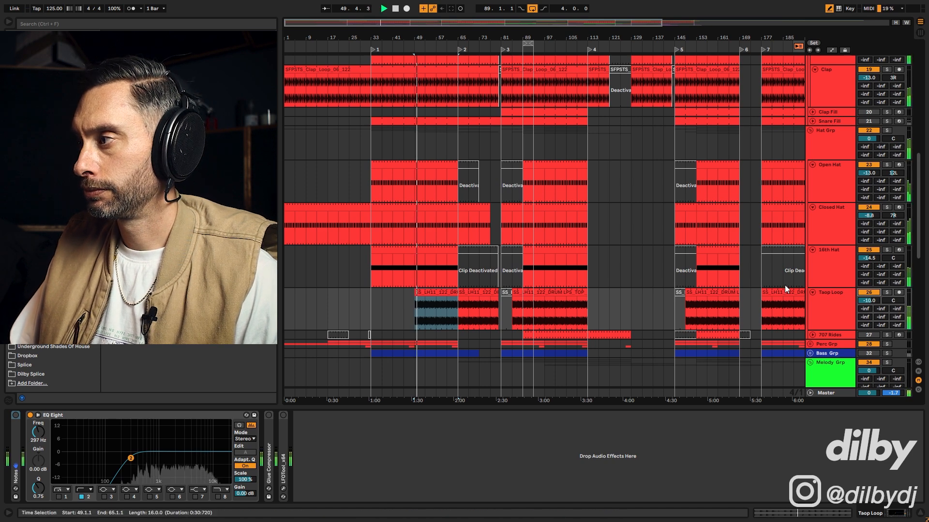
click(869, 300)
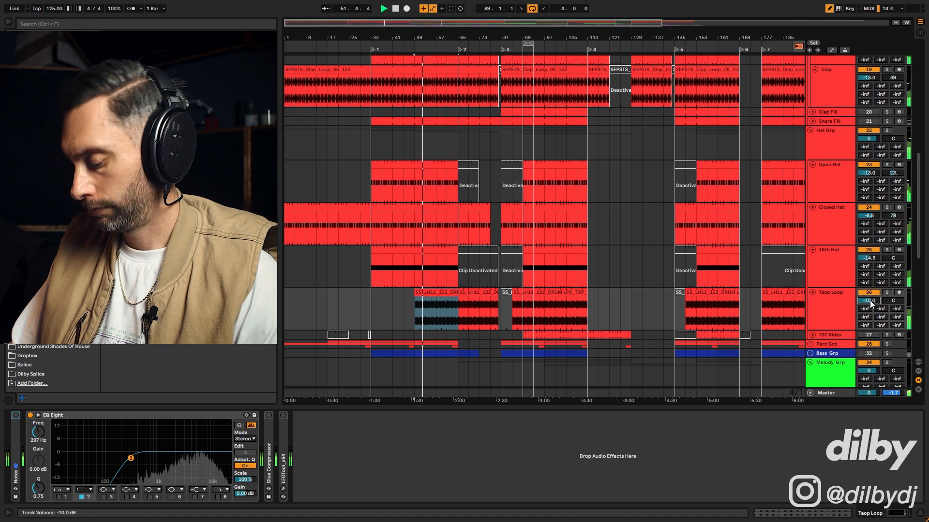
text(-12)
key(Return)
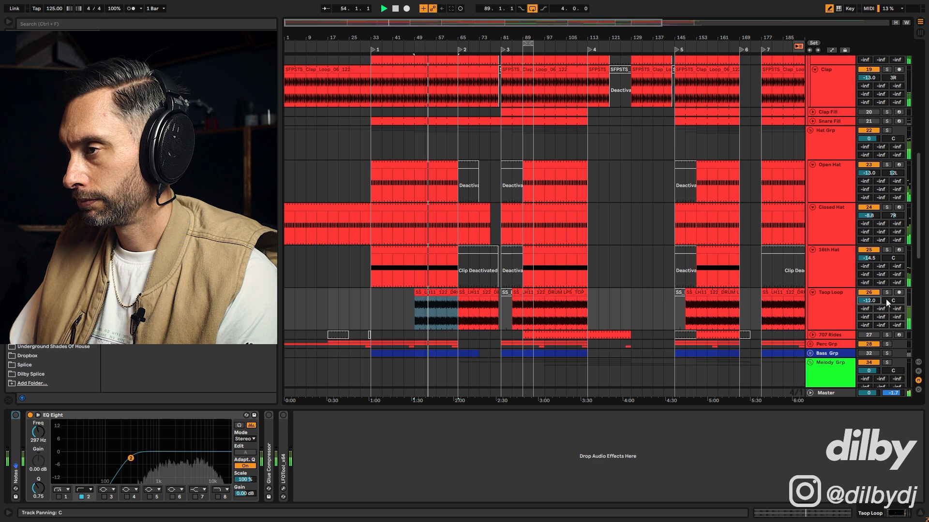
- Listen to the hats from around bar 41, and set the arrangement loop to bars 49 to 65
click(408, 251)
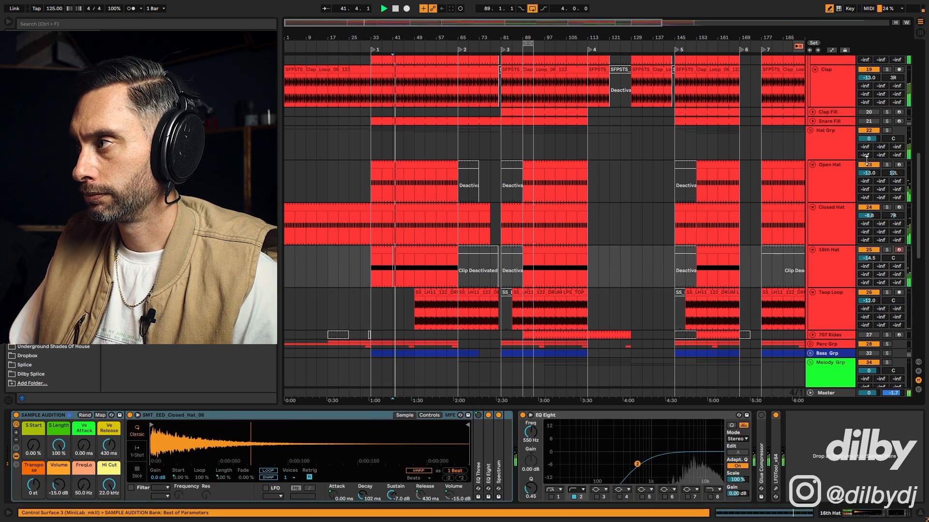
key(space)
drag(413, 266, 458, 271)
key(ctrl+l)
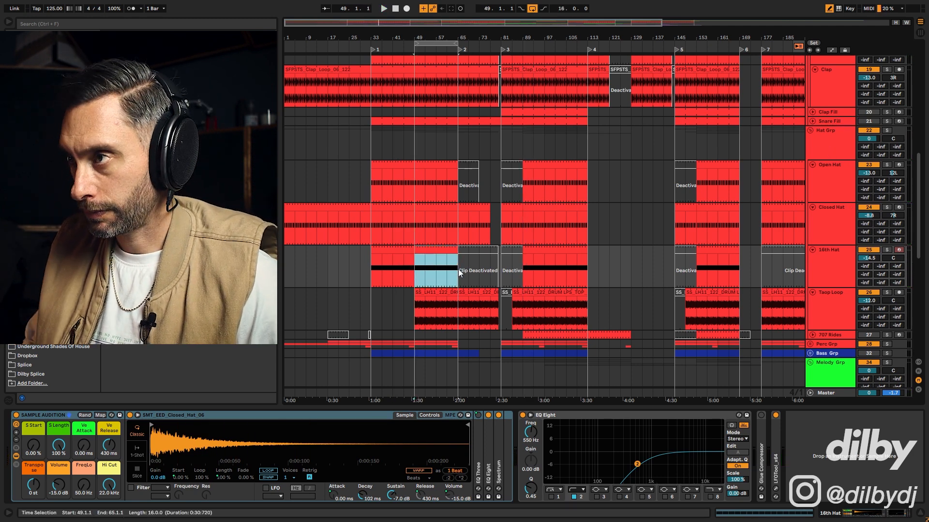
- Pull the Hat Grp volume down to -20 dB
scroll(714, 193, up, 5)
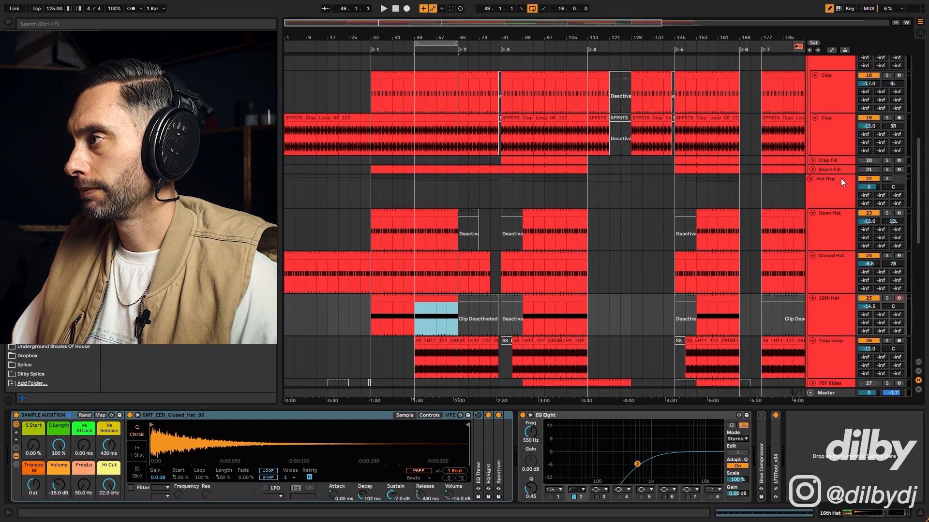
click(842, 196)
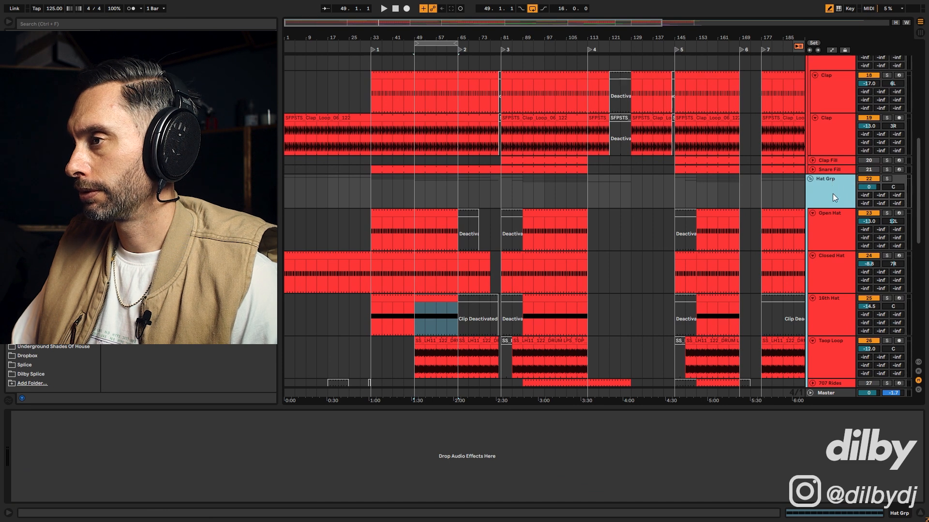
click(868, 187)
drag(868, 188, 868, 215)
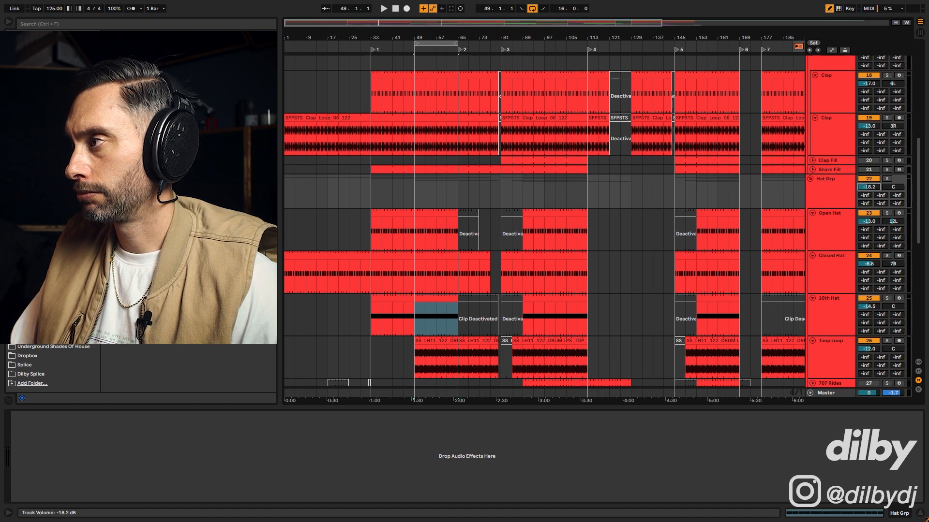
text(-)
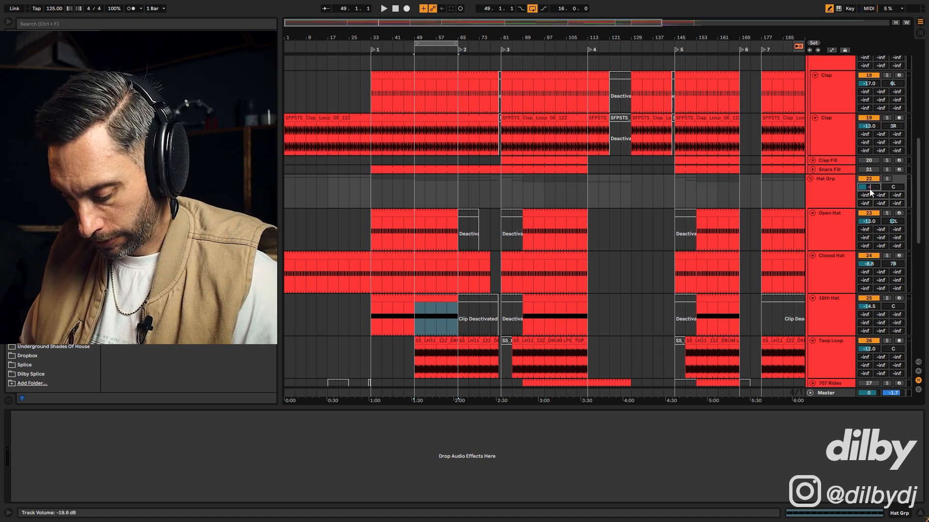
text(20)
key(Return)
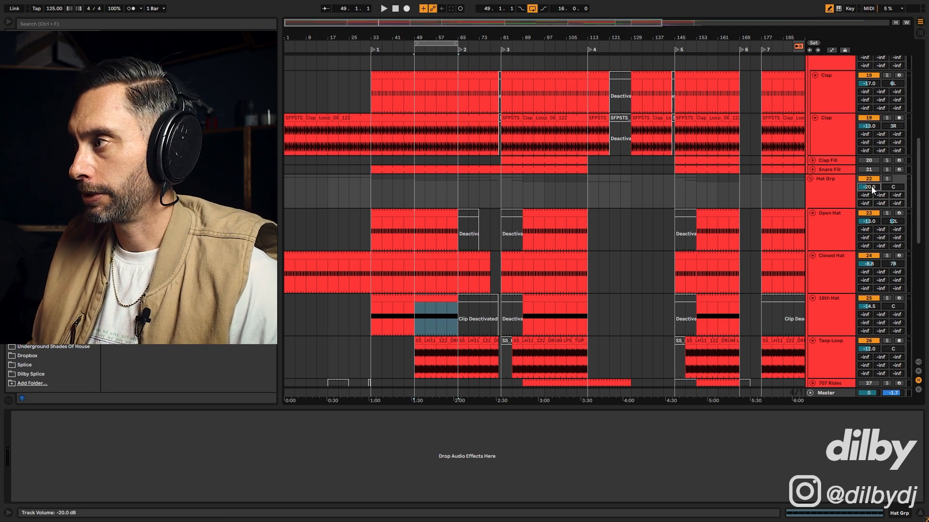
- Play the loop while raising the Hat Grp volume in 1 dB steps up to 6.0 dB, and settle it back at 1.0 dB
key(space)
scroll(872, 187, up, 5)
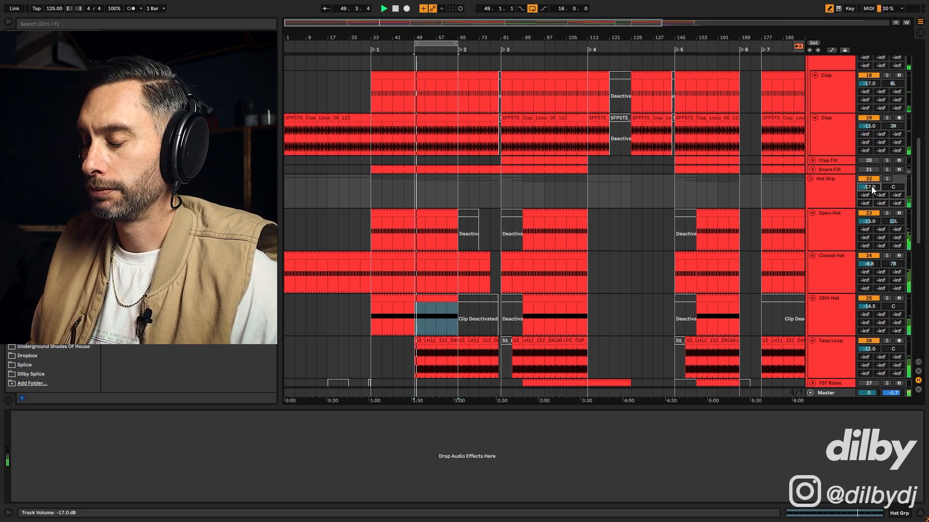
scroll(872, 187, up, 6)
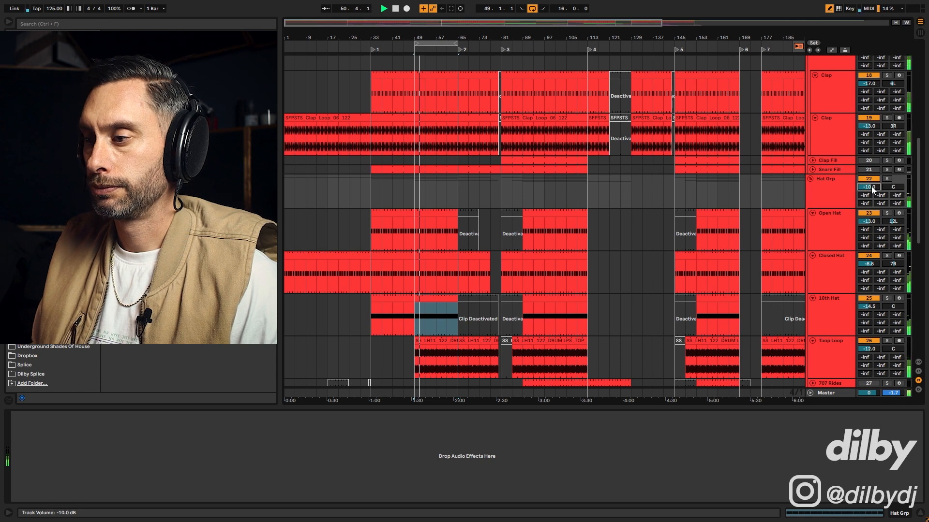
scroll(871, 187, up, 6)
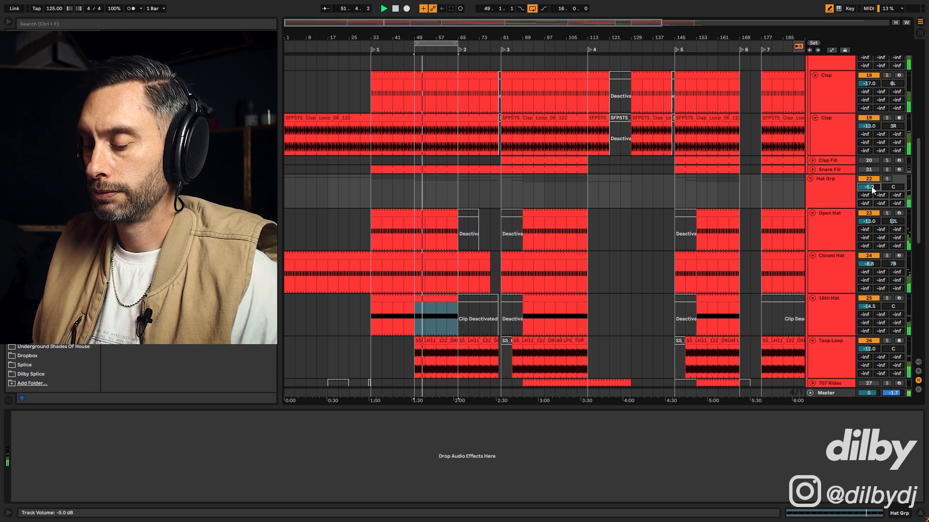
scroll(871, 187, up, 2)
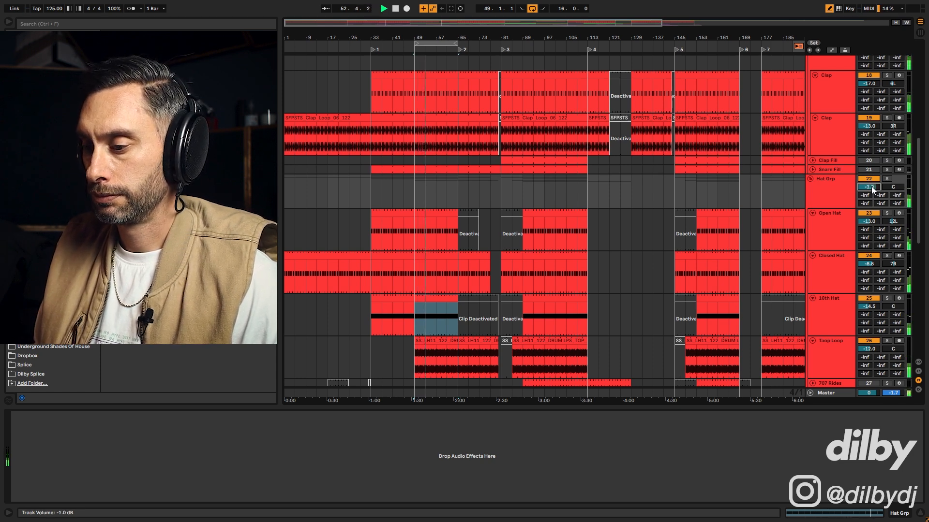
scroll(871, 187, up, 1)
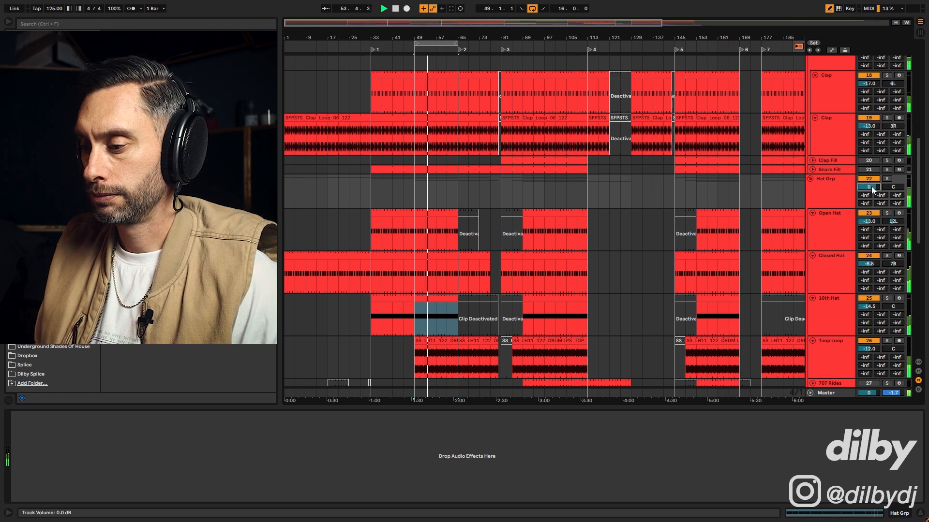
scroll(871, 187, up, 1)
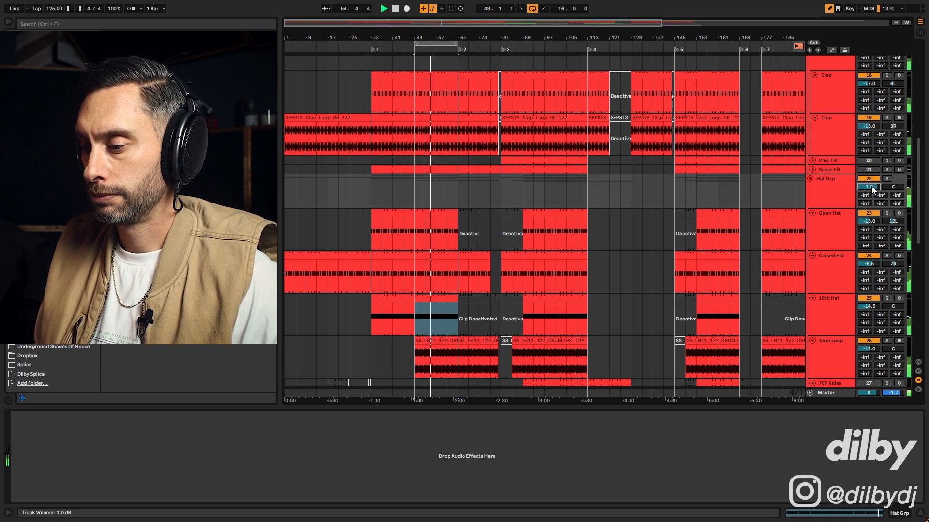
scroll(872, 187, down, 1)
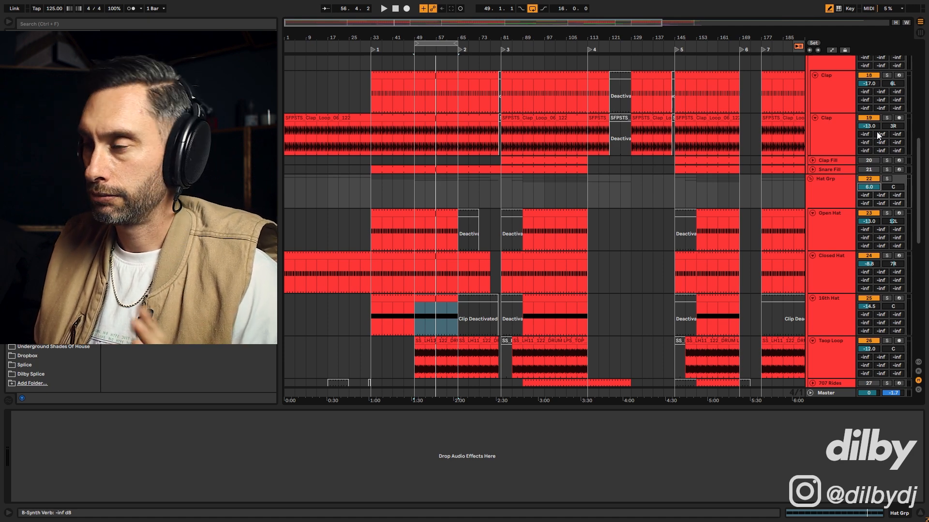
key(space)
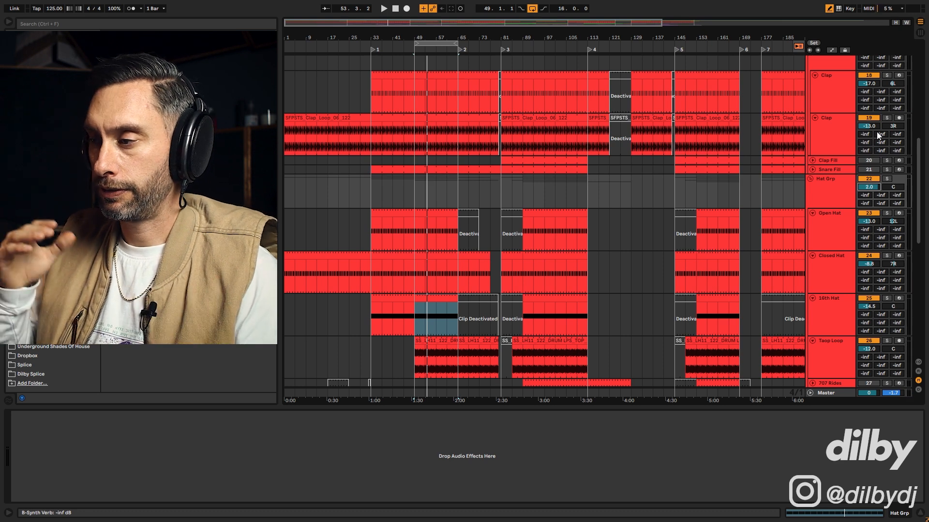
key(Down)
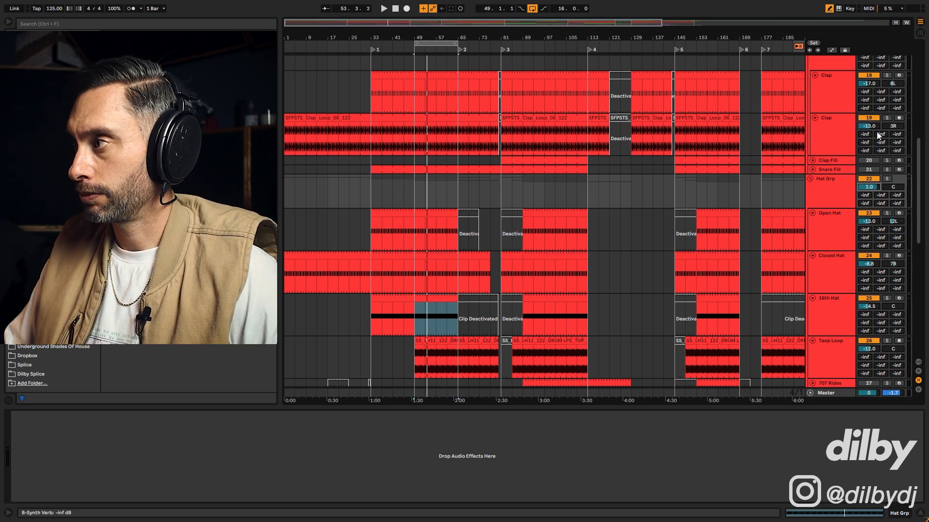
- Play the loop from bar 49 and view the master's waveform in Oszillos Mega Scope
key(space)
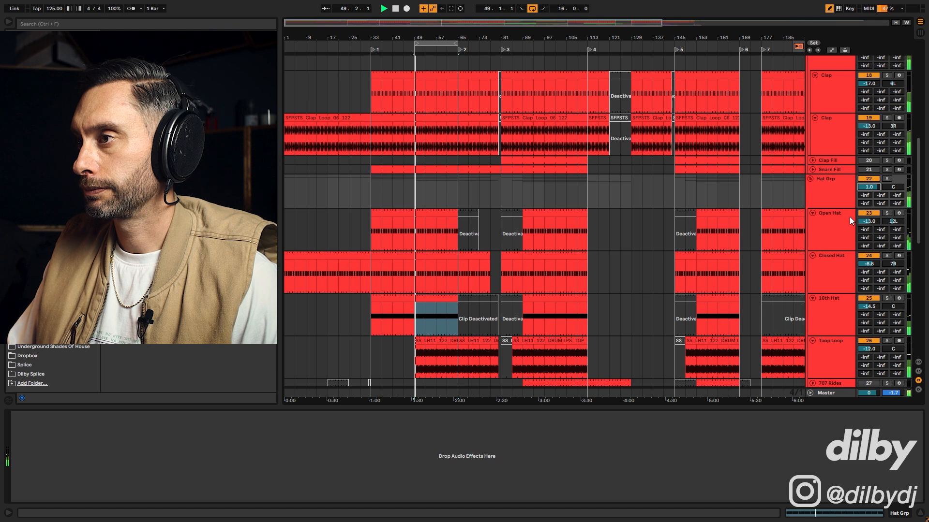
key(space)
click(831, 394)
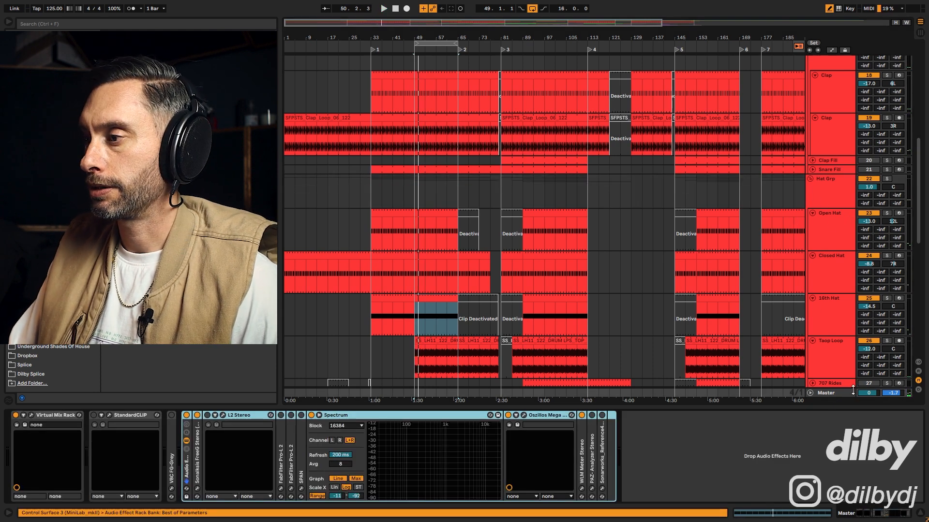
key(space)
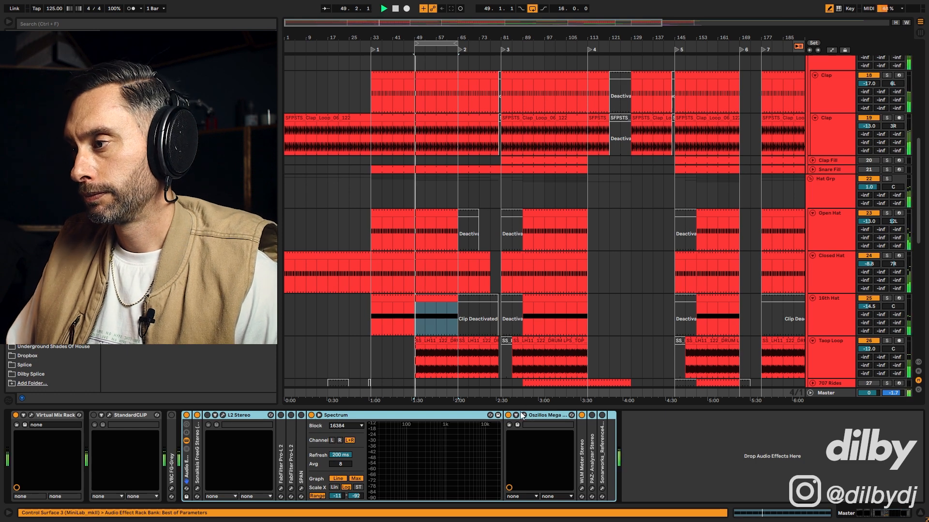
click(523, 415)
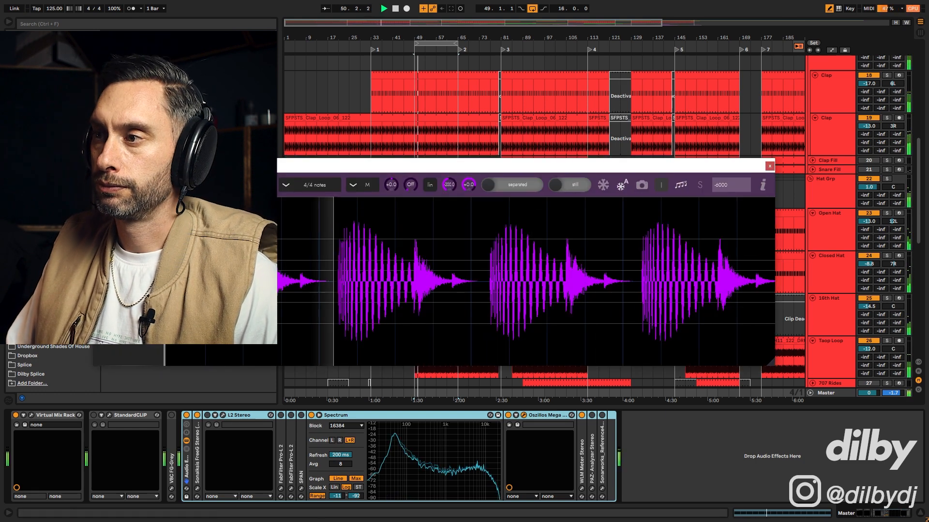
key(space)
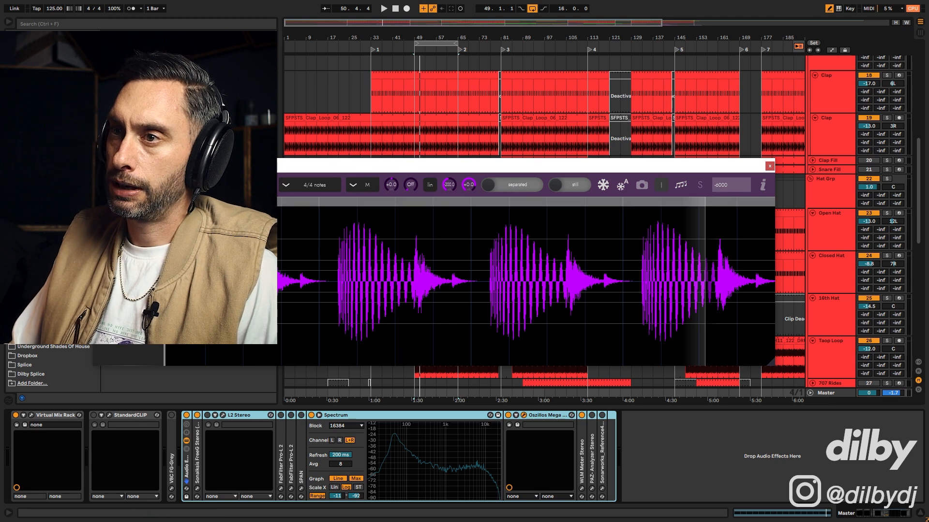
- Reposition and enlarge the Oszillos Mega Scope window to examine the captured drum waveform, and close it
drag(457, 166, 570, 145)
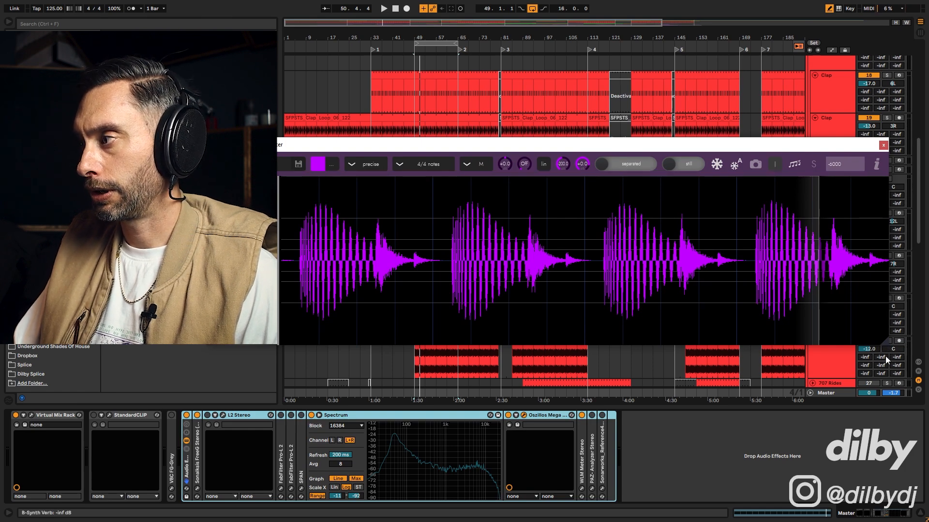
drag(887, 345, 789, 442)
drag(493, 146, 567, 105)
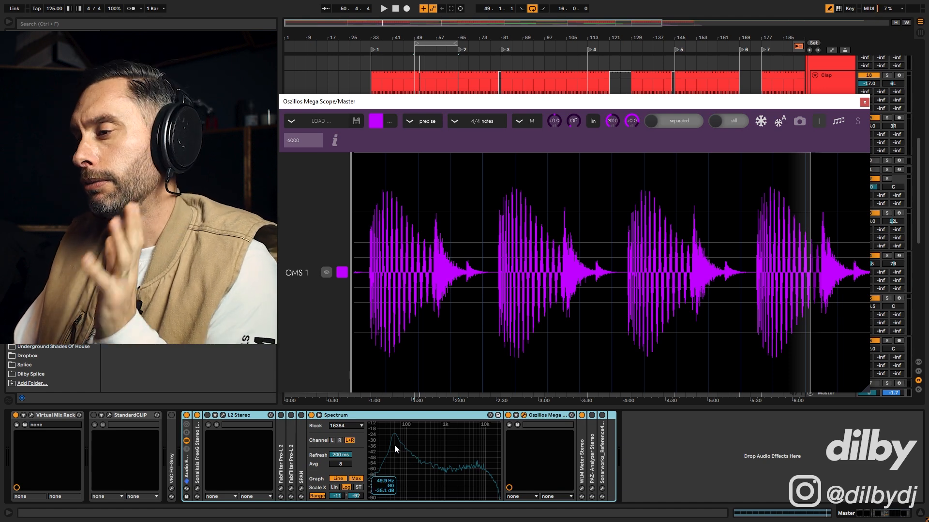
drag(604, 101, 607, 84)
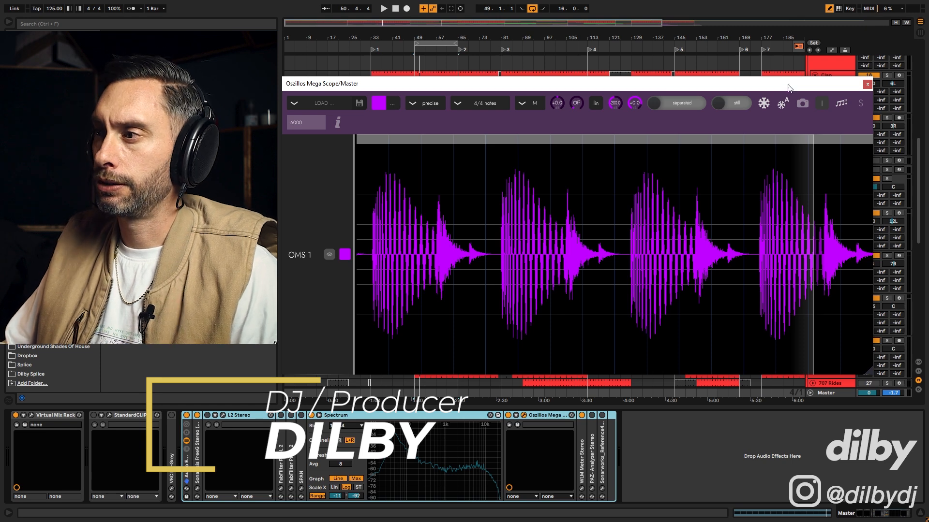
click(867, 84)
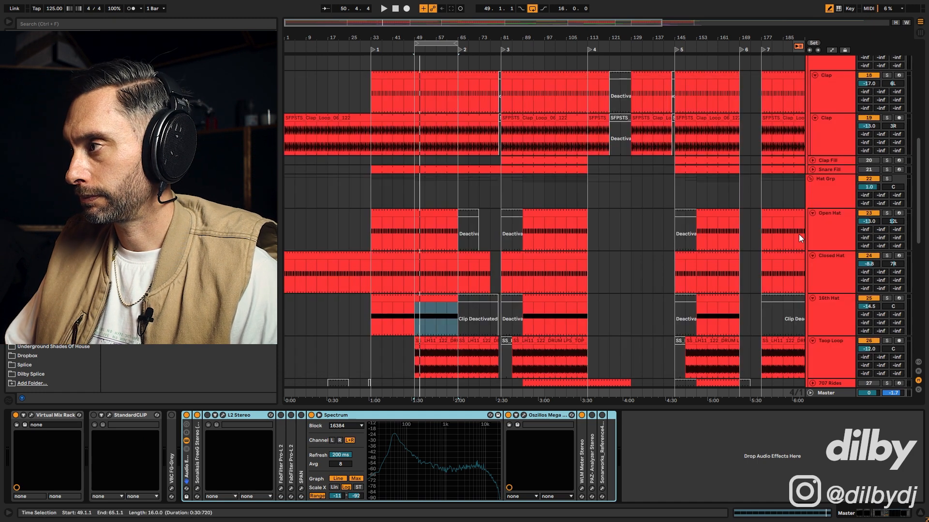
- Play the loop briefly, inspect the 707 Rides clip starting at bar 89, and return to the section around bar 49
key(space)
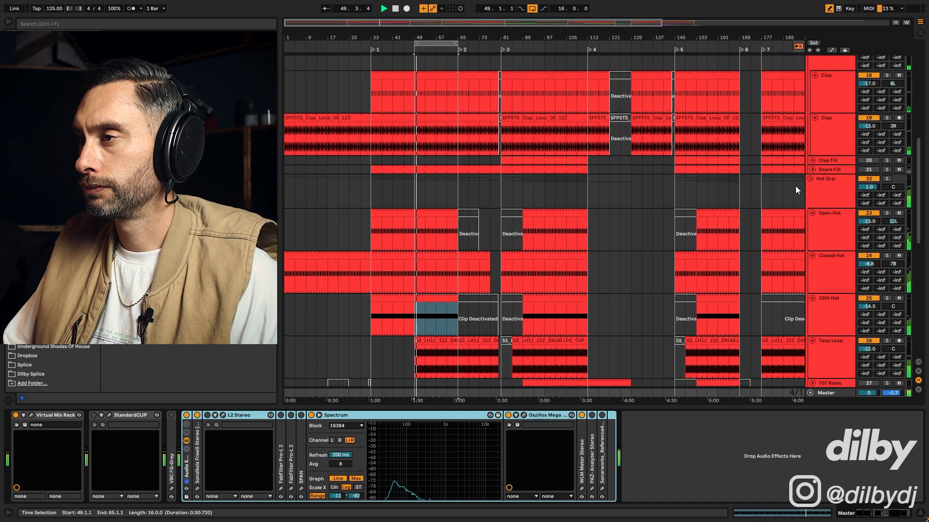
drag(479, 25, 476, 14)
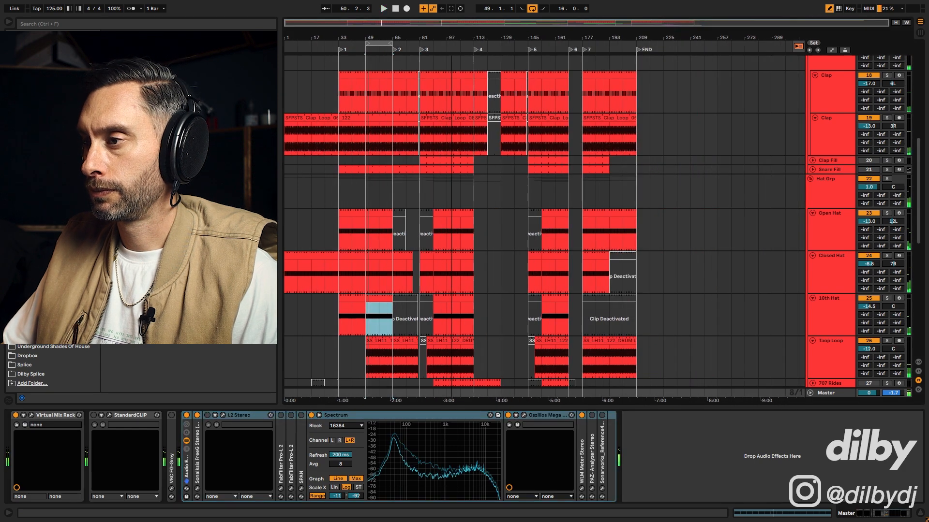
scroll(427, 179, down, 6)
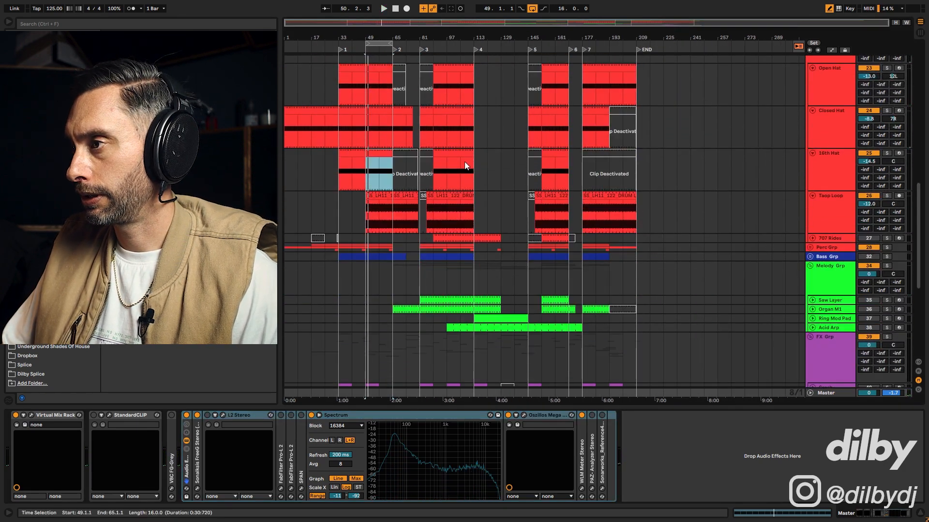
click(428, 236)
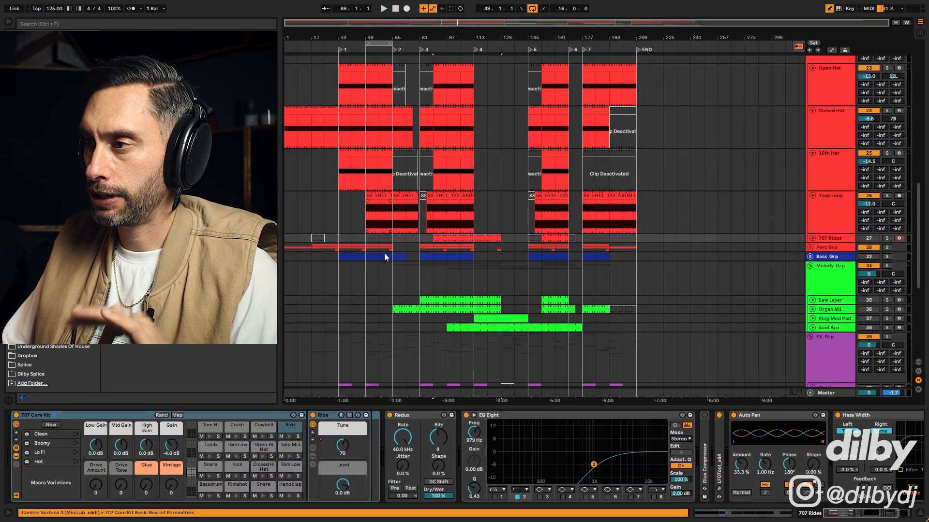
drag(379, 24, 380, 28)
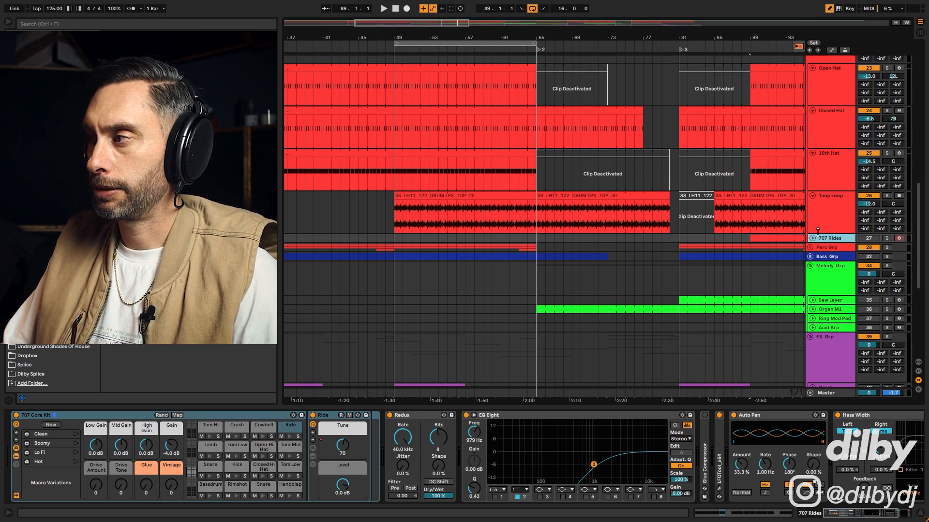
click(401, 234)
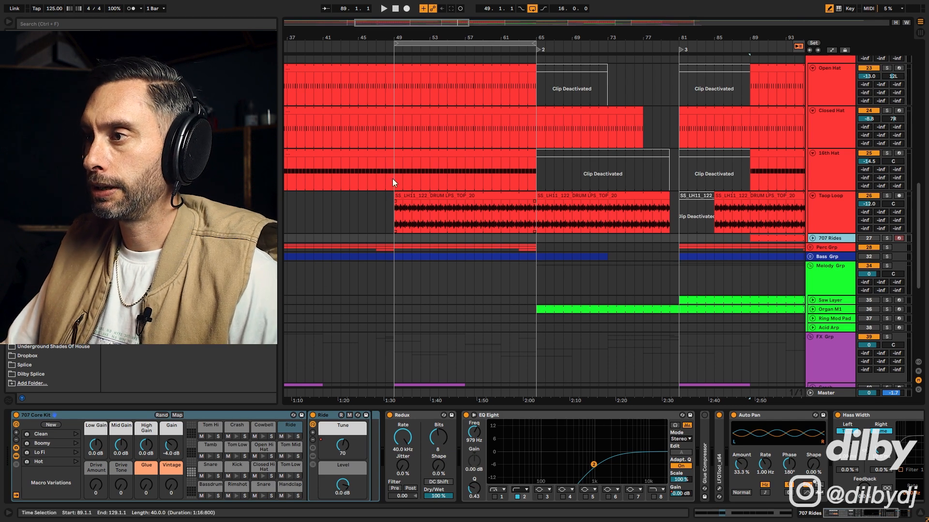
- Expand the Perc Grp, solo and listen to the Perc - Denney track, and show its devices
click(810, 247)
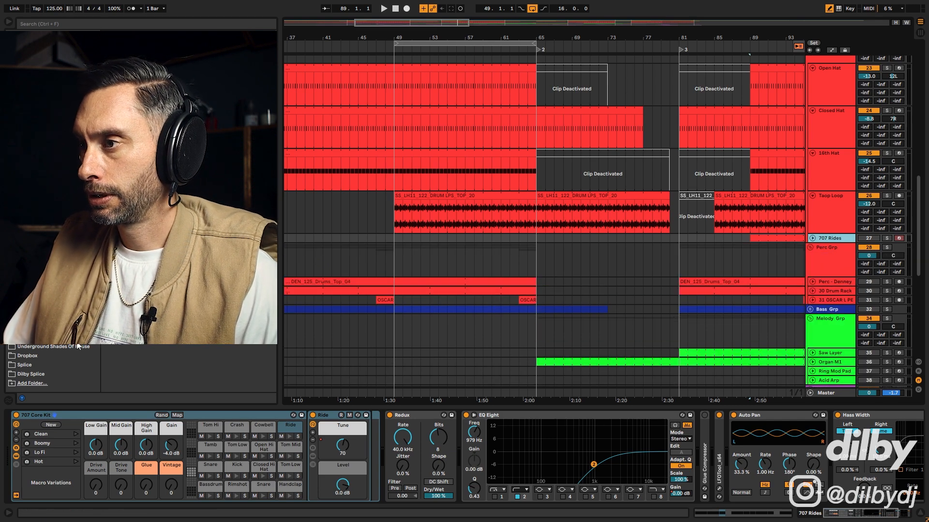
click(890, 282)
key(space)
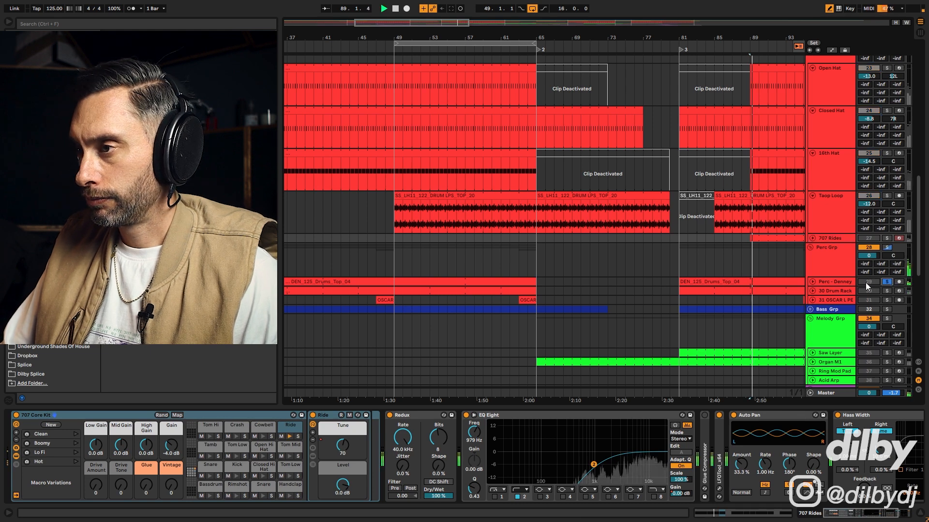
click(396, 272)
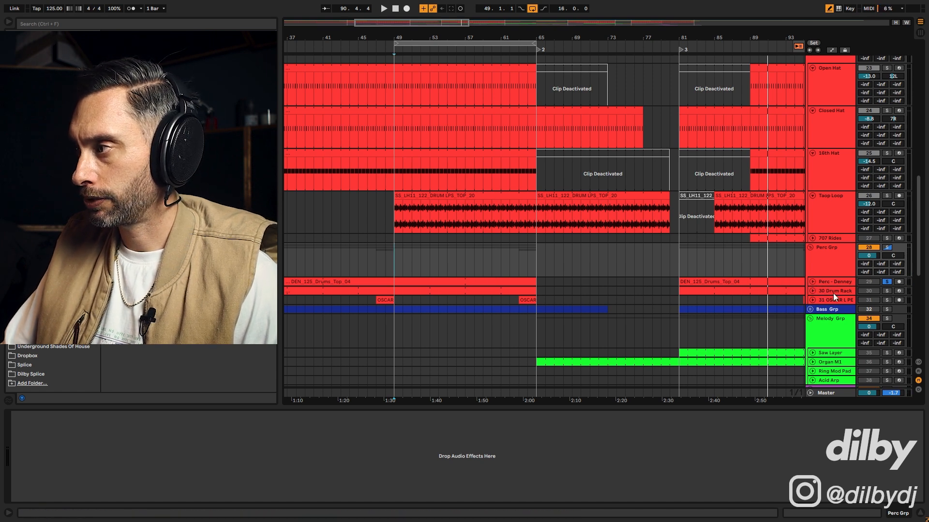
click(841, 282)
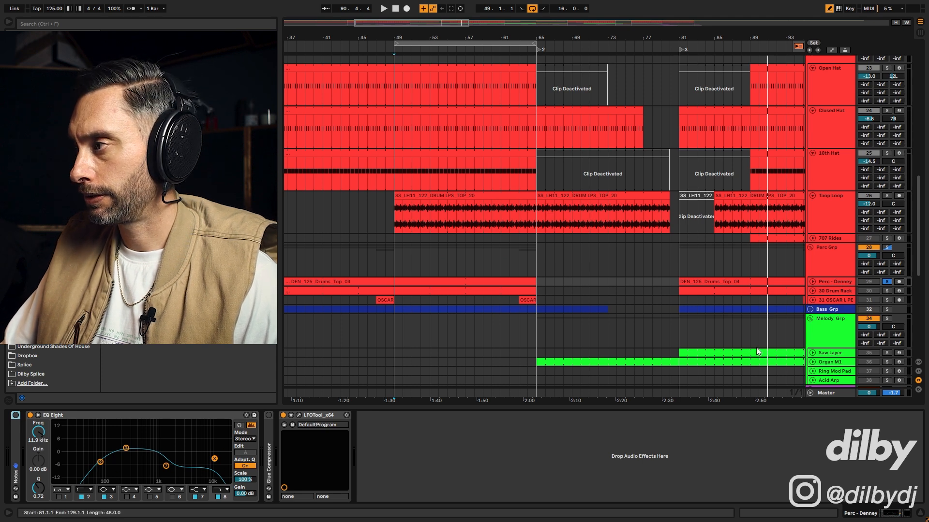
- Solo the Drum Rack track in the Perc Grp, listen to it from bar 49, and expand its lane
click(886, 291)
key(space)
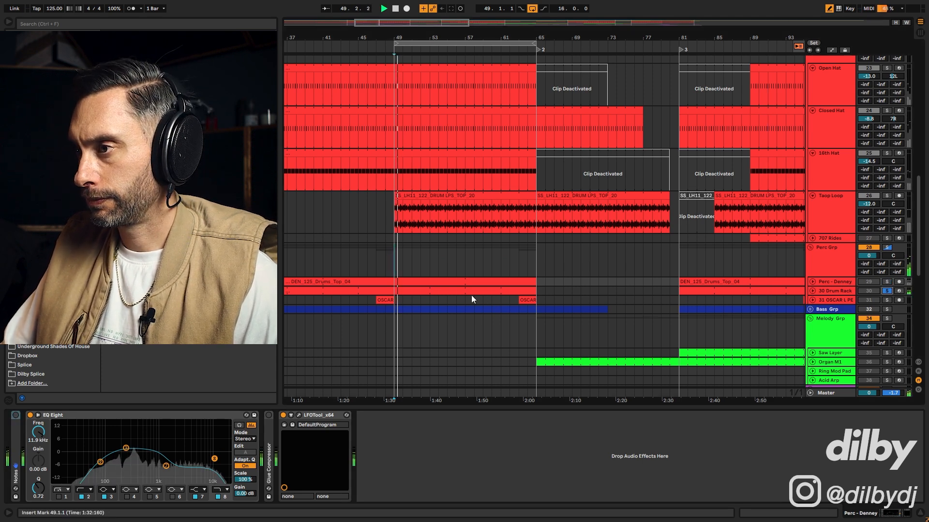
click(827, 291)
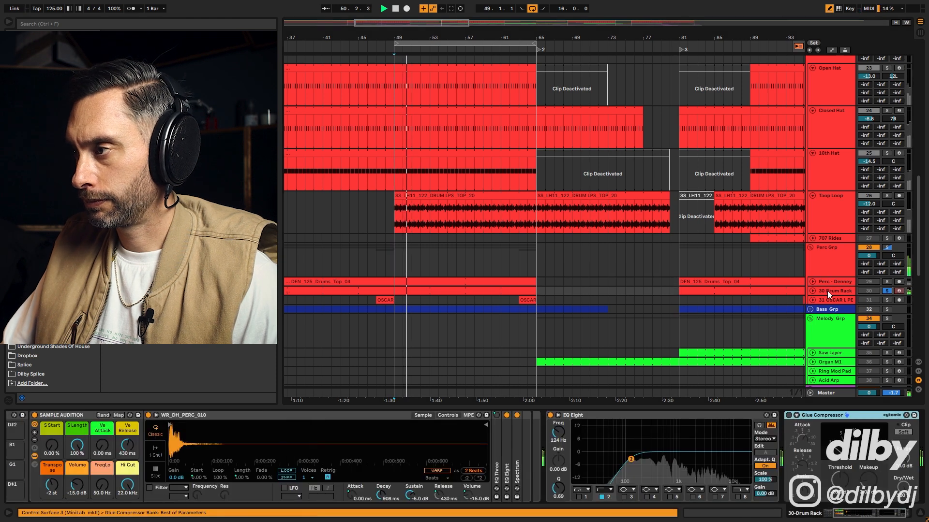
click(812, 290)
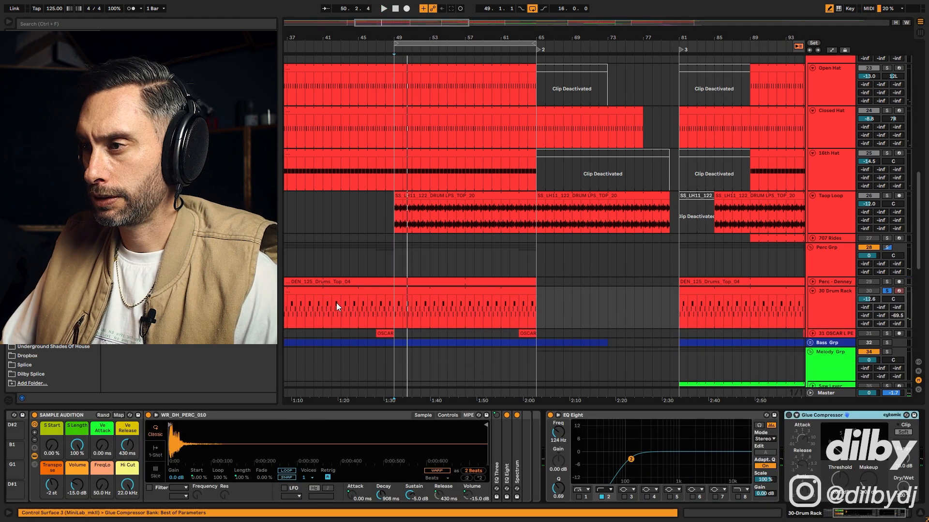
key(space)
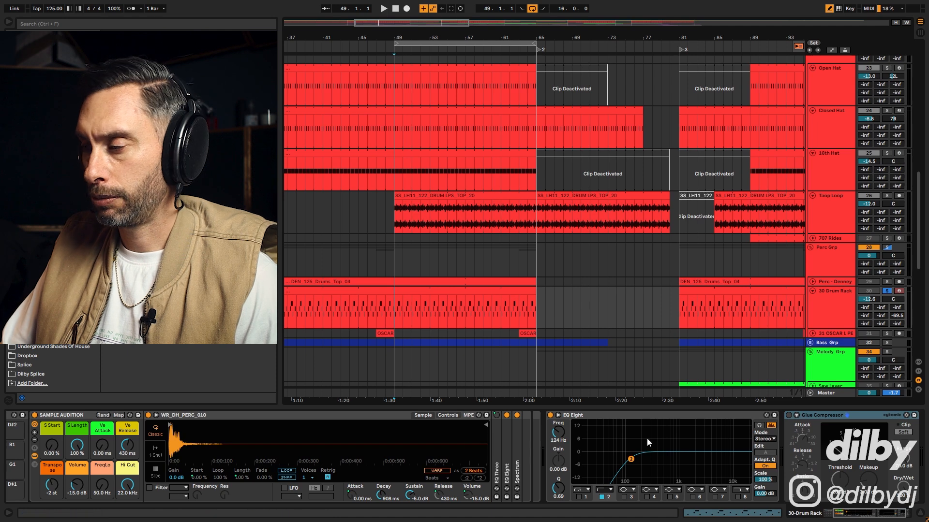
- Set the random pan of the WR_DH_PERC_010 sampler to 4.7% and copy the value to its siblings
click(849, 519)
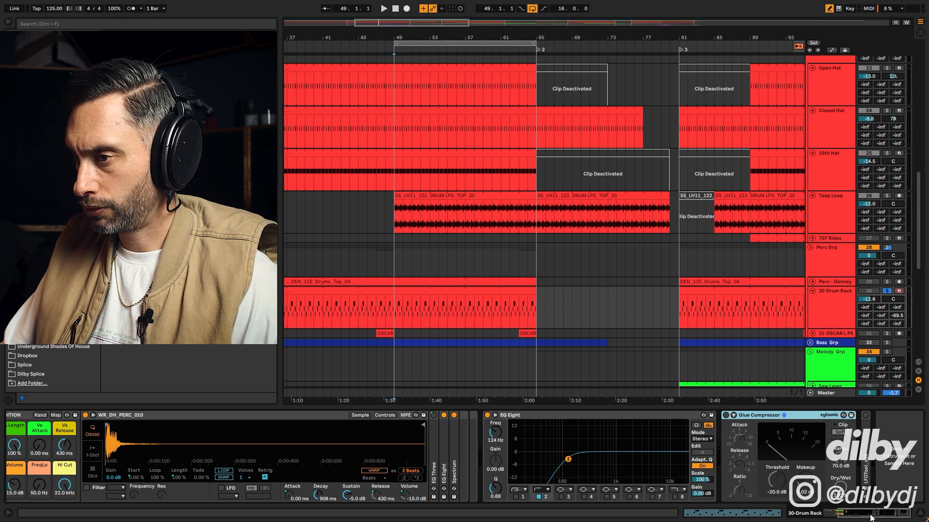
drag(869, 515, 848, 515)
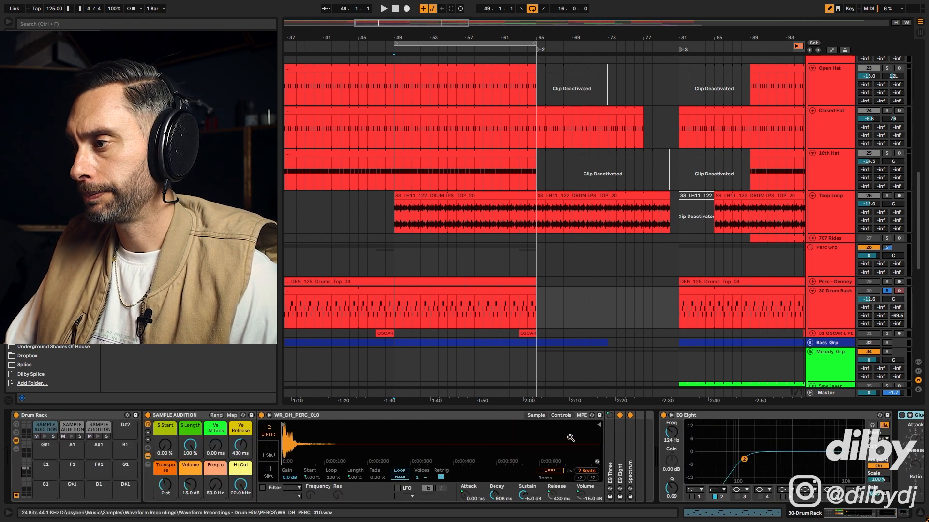
click(555, 414)
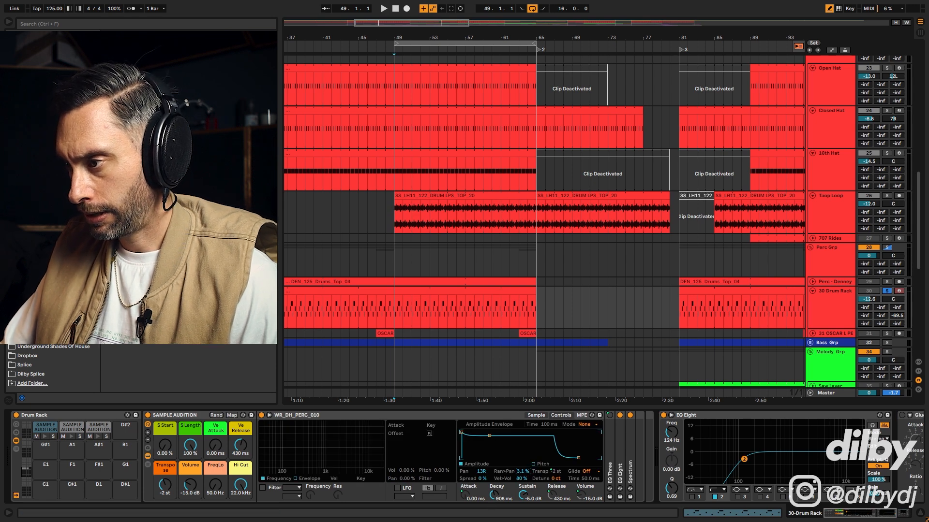
right_click(523, 472)
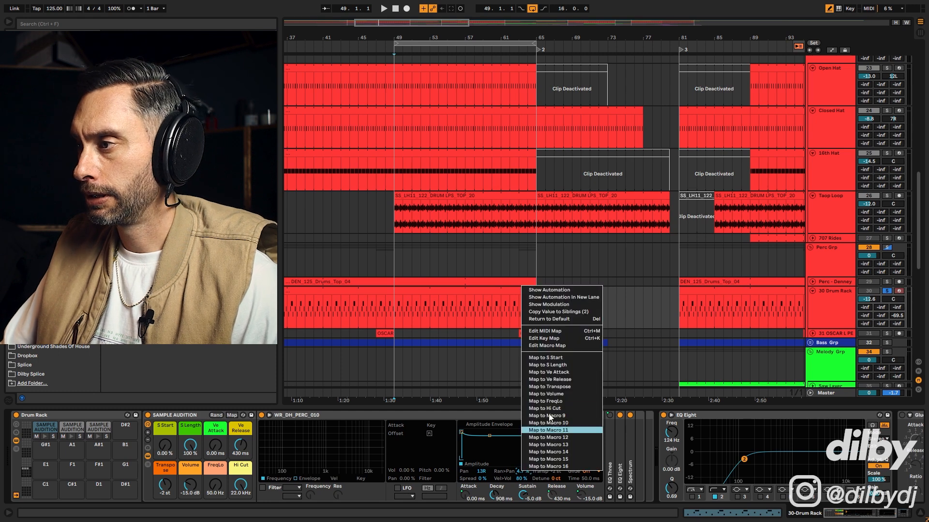
click(558, 311)
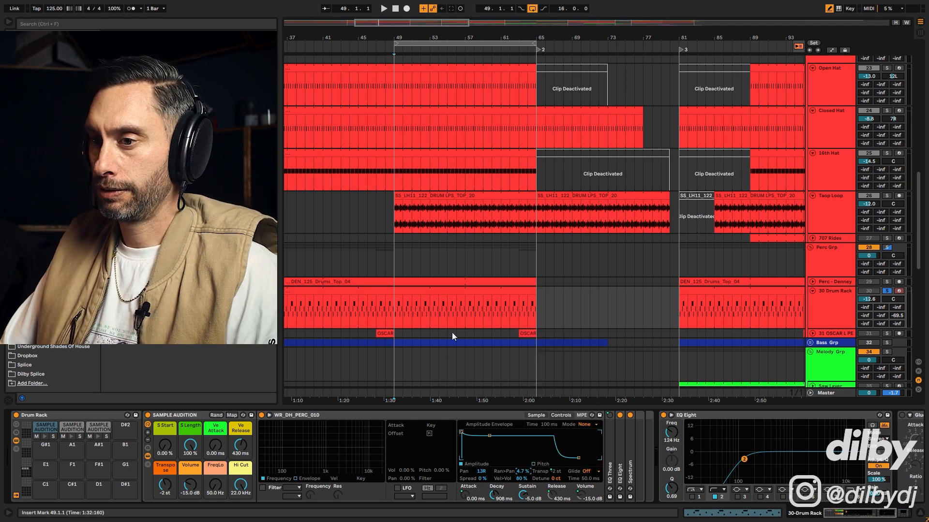
- Check the random pan setting of the WR_DH_PERC_018 sampler on the Drum Rack's second pad
click(71, 424)
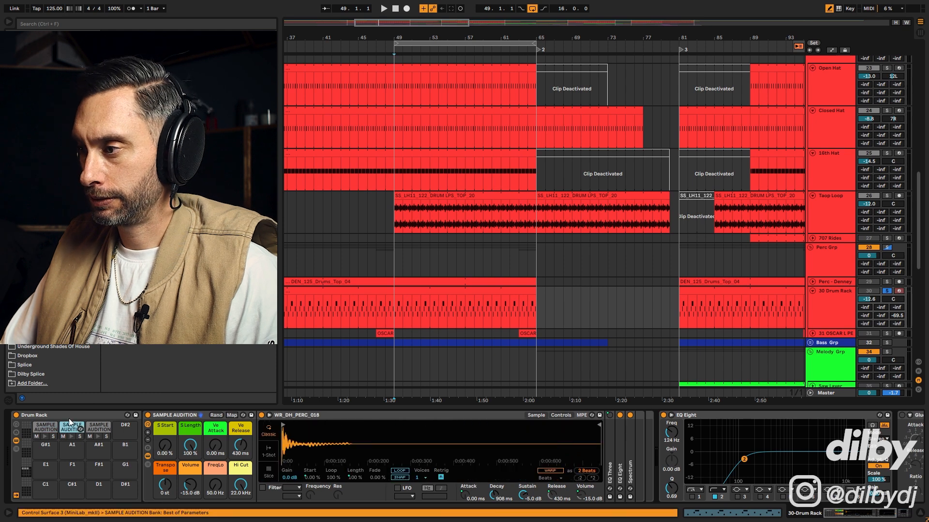
click(562, 418)
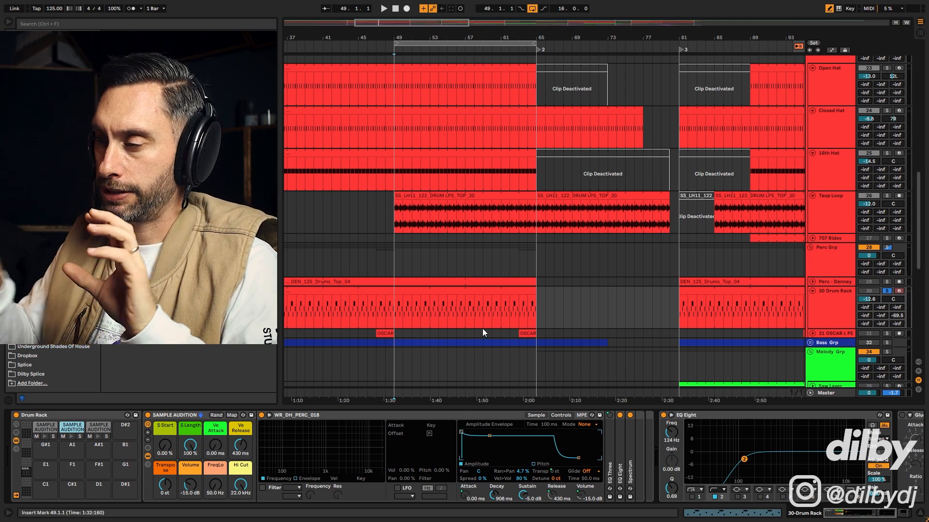
click(411, 309)
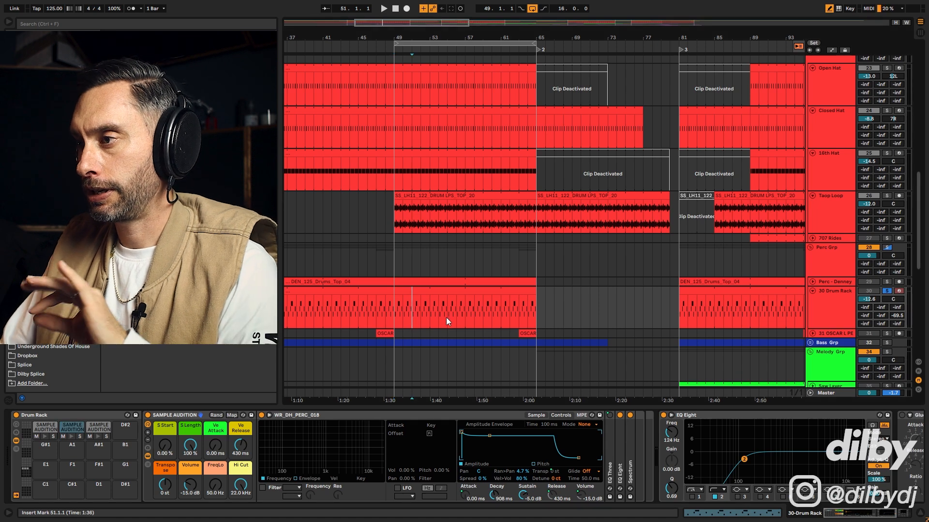
- Search the browser for "add some" and load the Add some Random velocity preset ahead of the Drum Rack
click(836, 297)
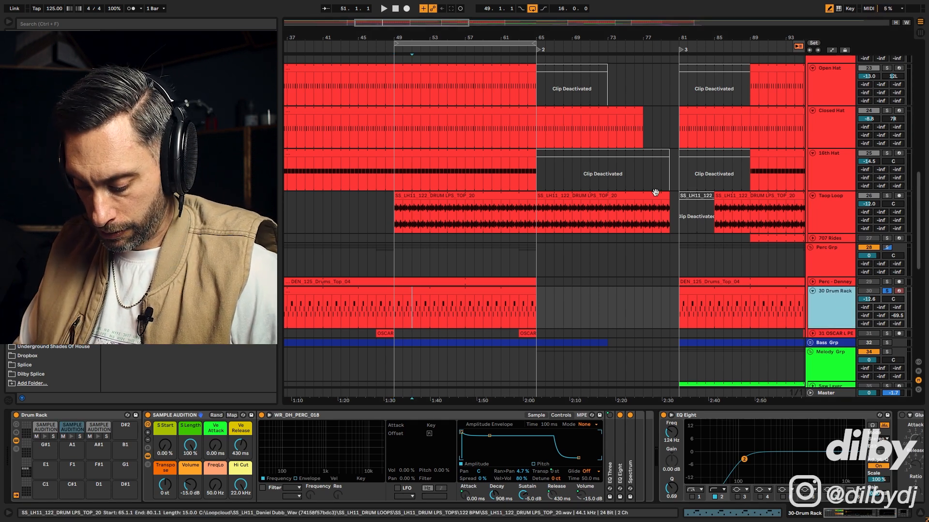
key(ctrl+f)
text(add some)
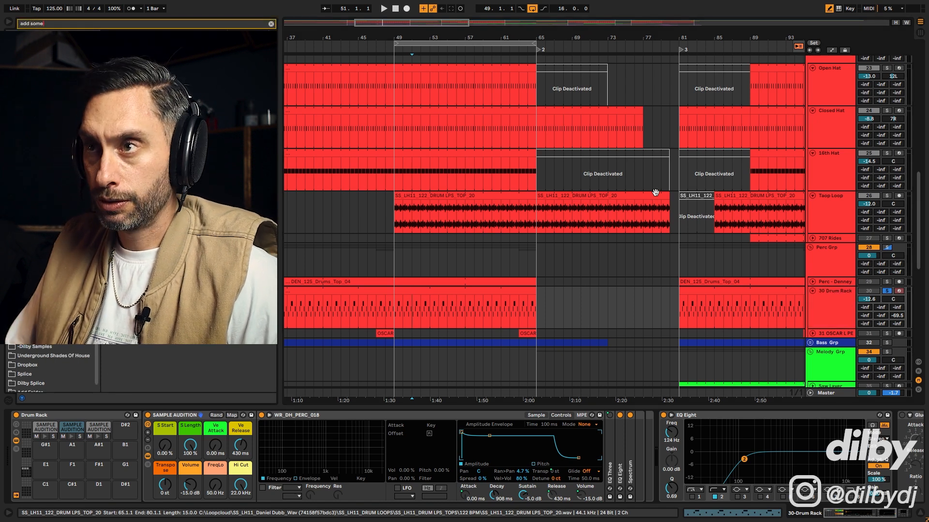
drag(177, 383, 13, 450)
drag(151, 441, 65, 498)
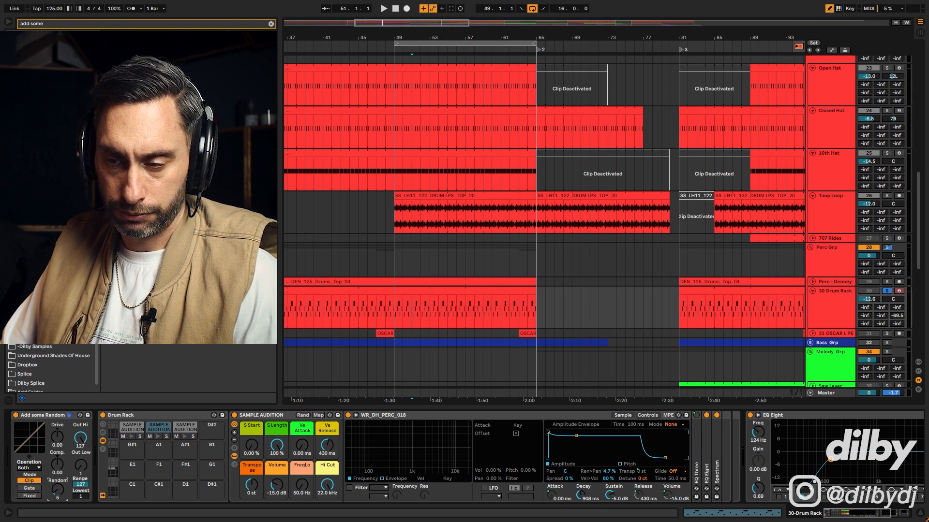
drag(57, 490, 58, 489)
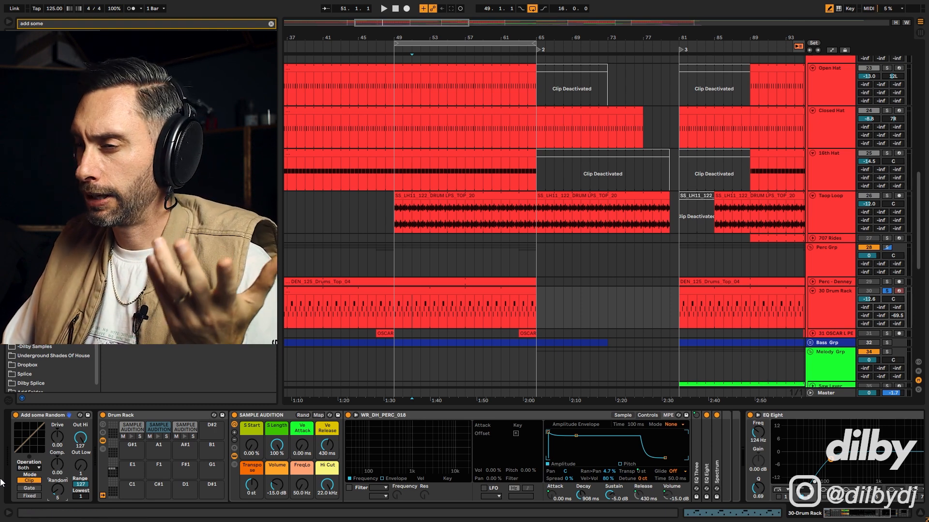
- Collapse the Add some Random velocity device and inspect a C#2 note's velocity in the Drum Rack clip before bar 65
double_click(46, 415)
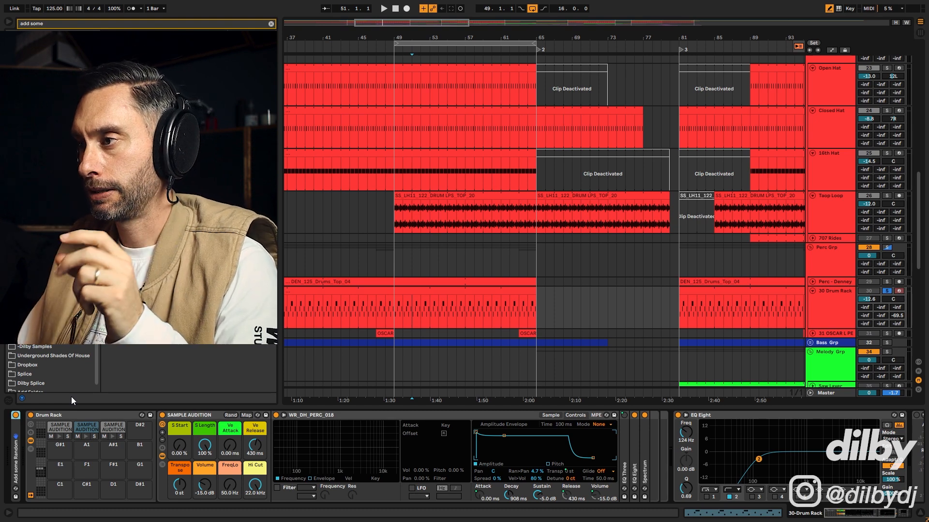
double_click(471, 296)
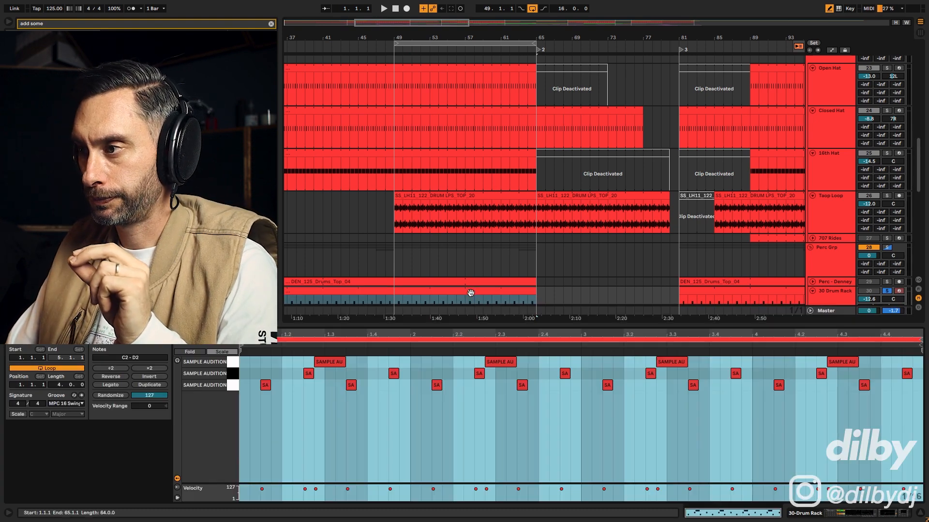
key(b)
click(393, 374)
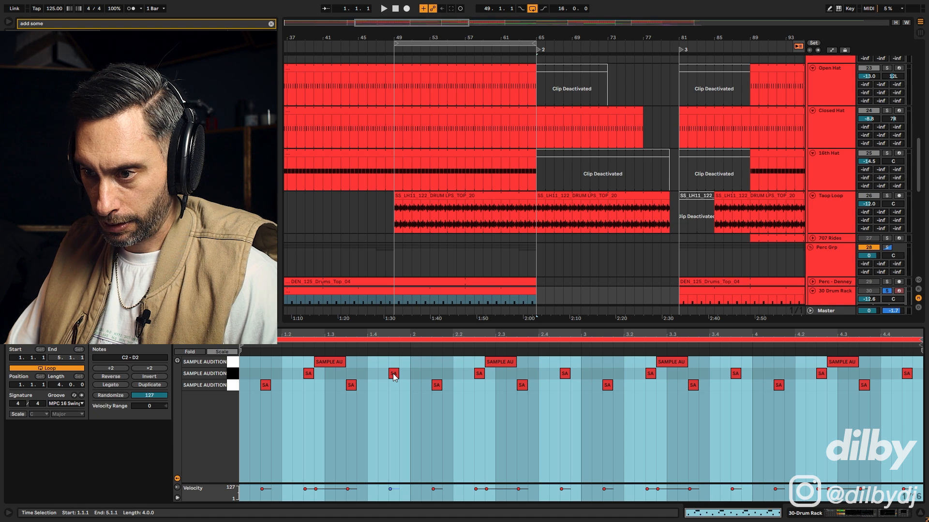
click(393, 375)
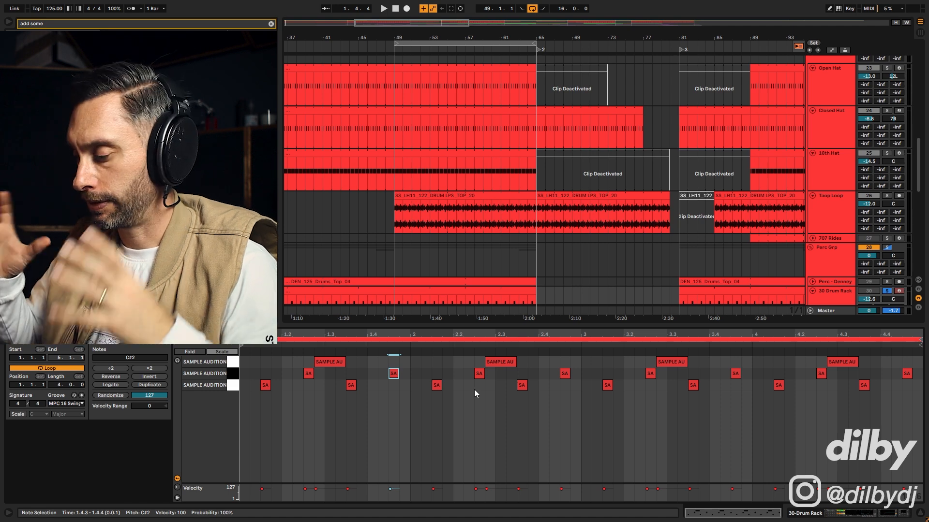
- Listen to the Drum Rack part from bar 49 and bring back its device chain
scroll(453, 285, down, 1)
scroll(453, 286, down, 4)
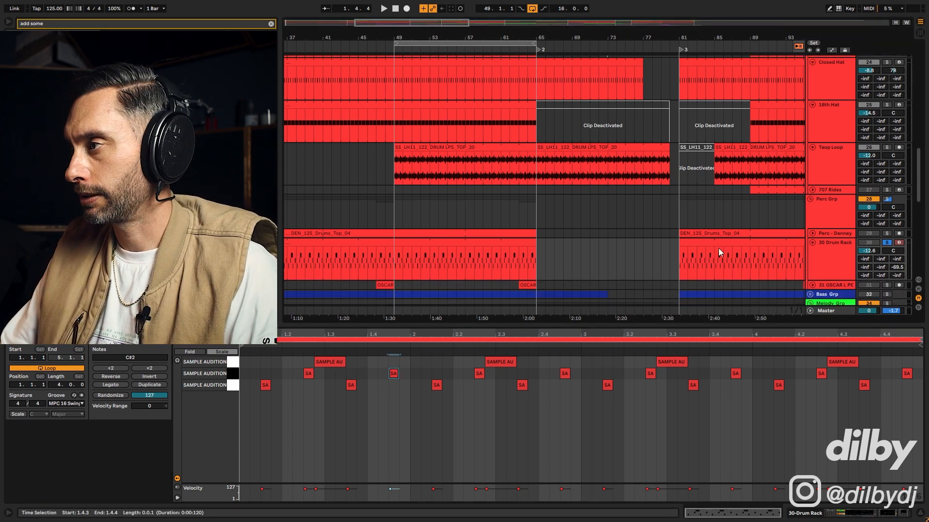
click(394, 260)
key(space)
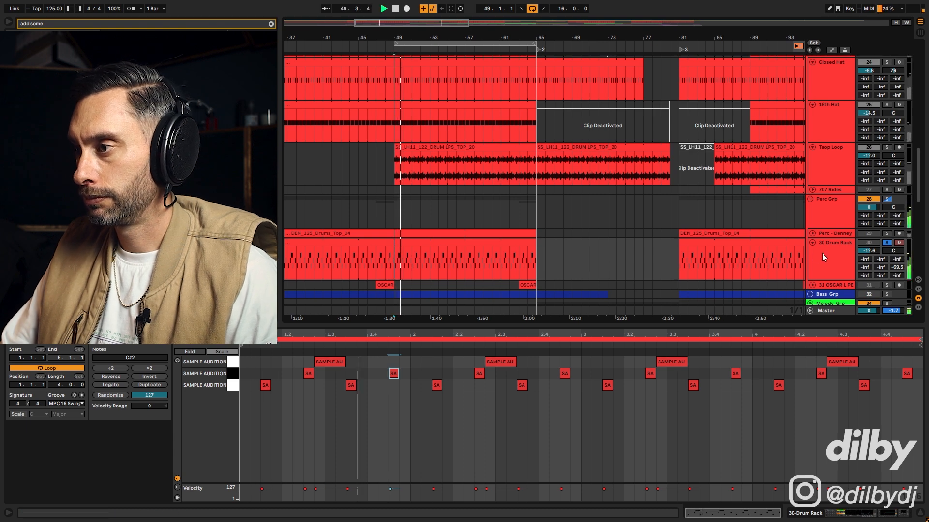
click(841, 243)
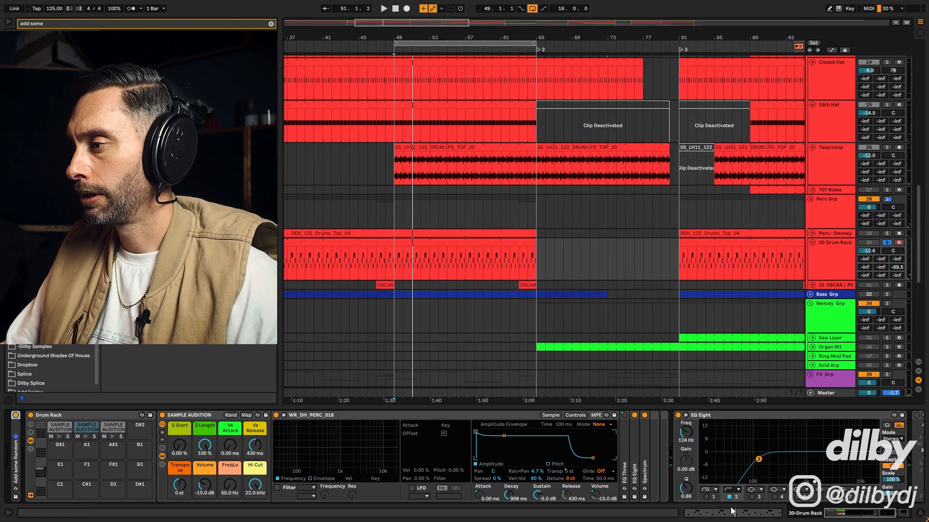
- Enable the Glue Compressor on the Drum Rack track and lower its threshold to -21 dB while auditioning
drag(849, 515, 863, 512)
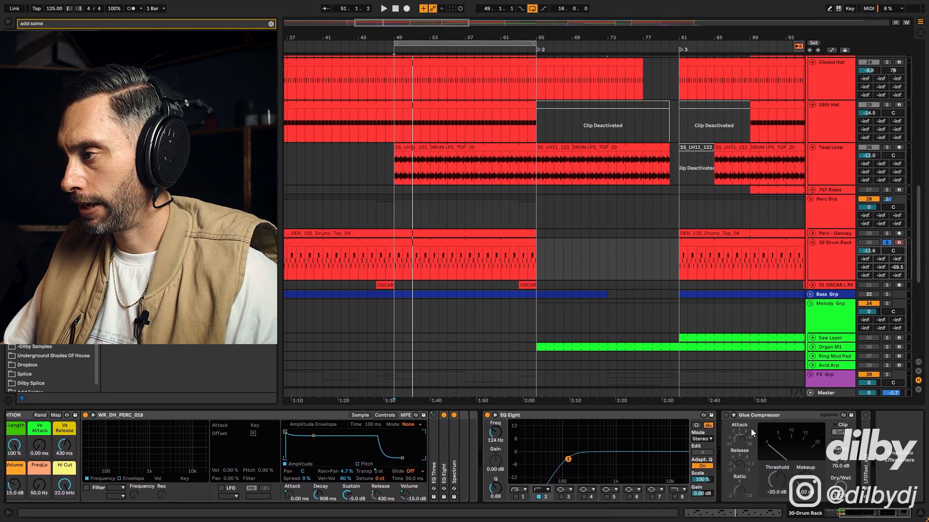
click(725, 415)
key(space)
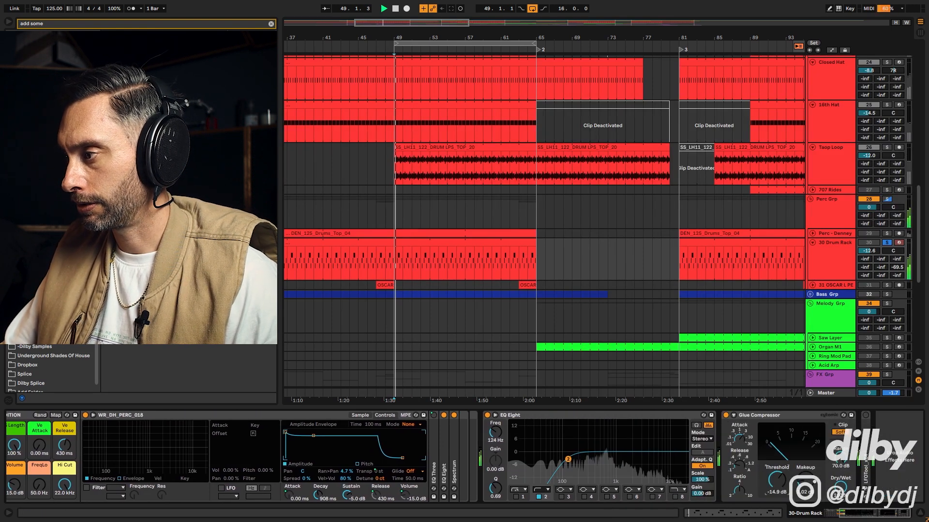
drag(777, 480, 777, 487)
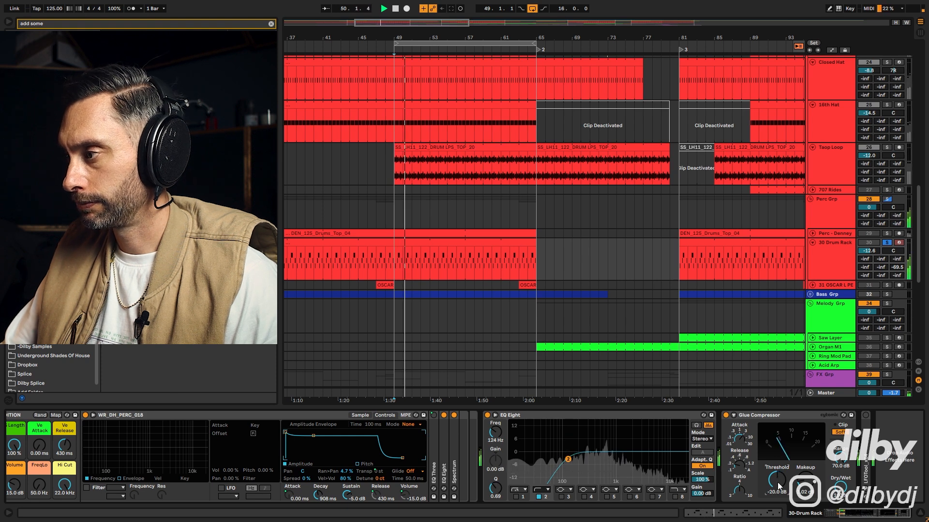
key(space)
key(space)
drag(777, 479, 777, 482)
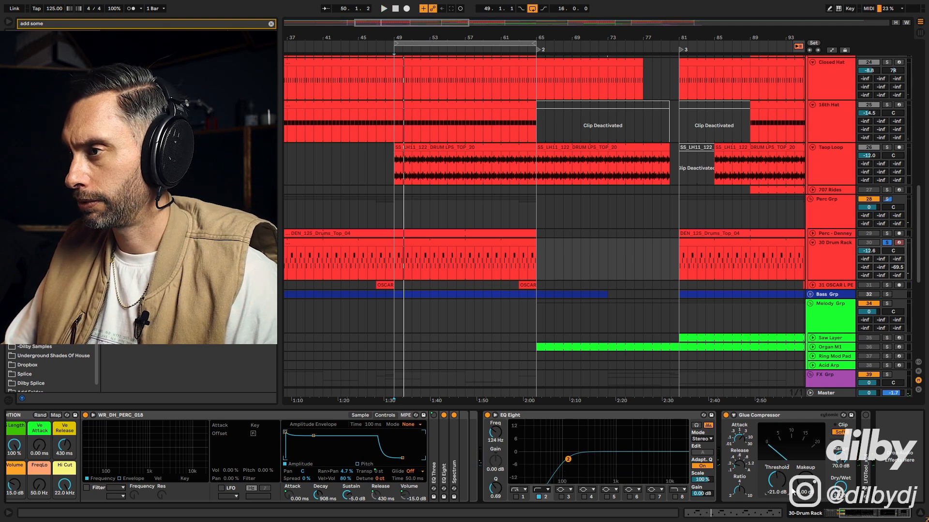
- Fine-tune the Glue Compressor during playback to a -19.7 dB threshold and 3.02 dB makeup gain
key(space)
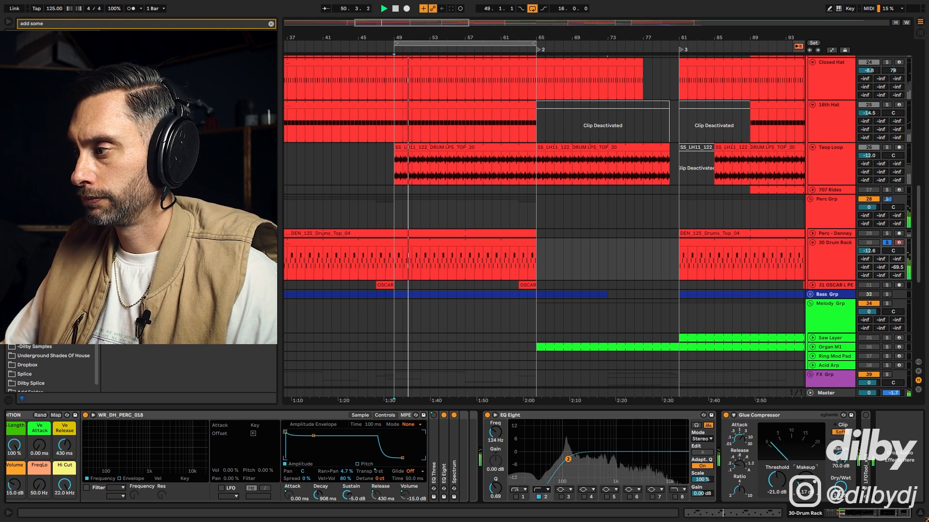
drag(777, 480, 804, 485)
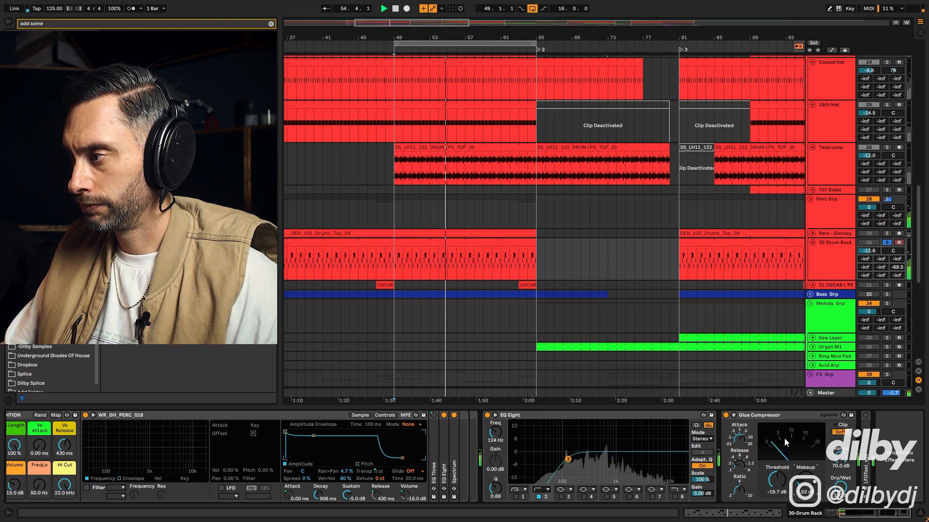
key(space)
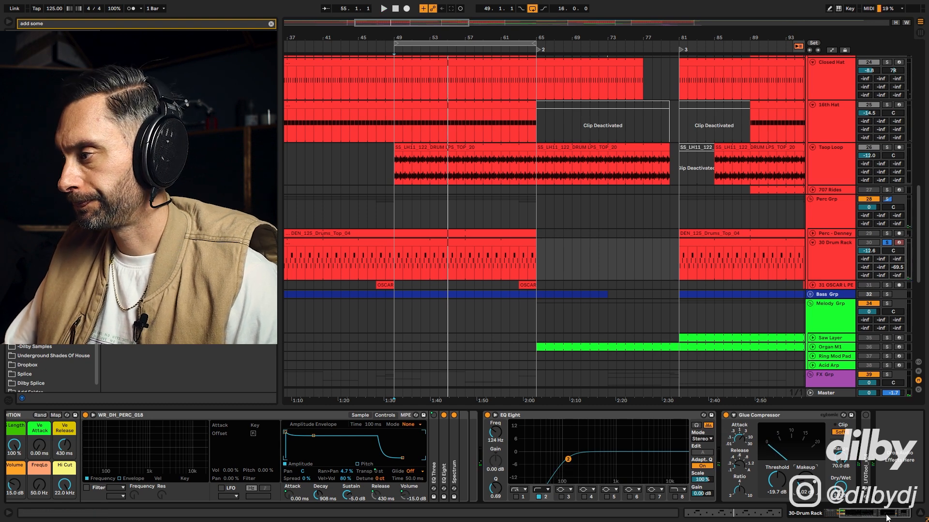
- Clear the browser search and load the A Bit Warmer saturation preset after the Glue Compressor on the Drum Rack track
drag(869, 518, 825, 514)
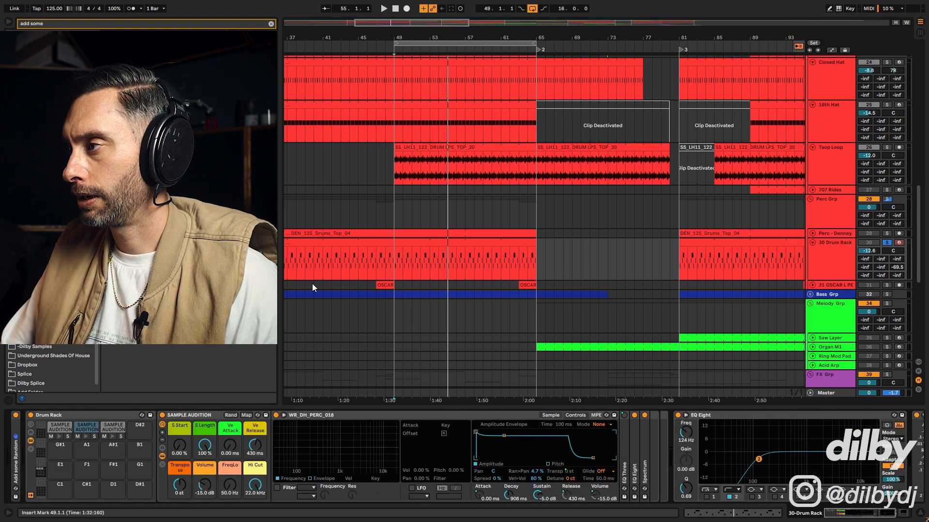
click(848, 252)
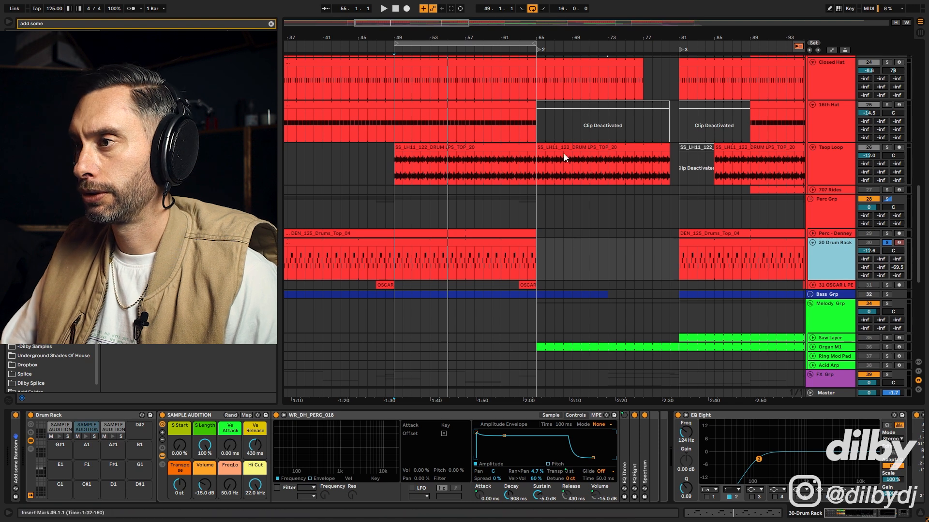
click(271, 23)
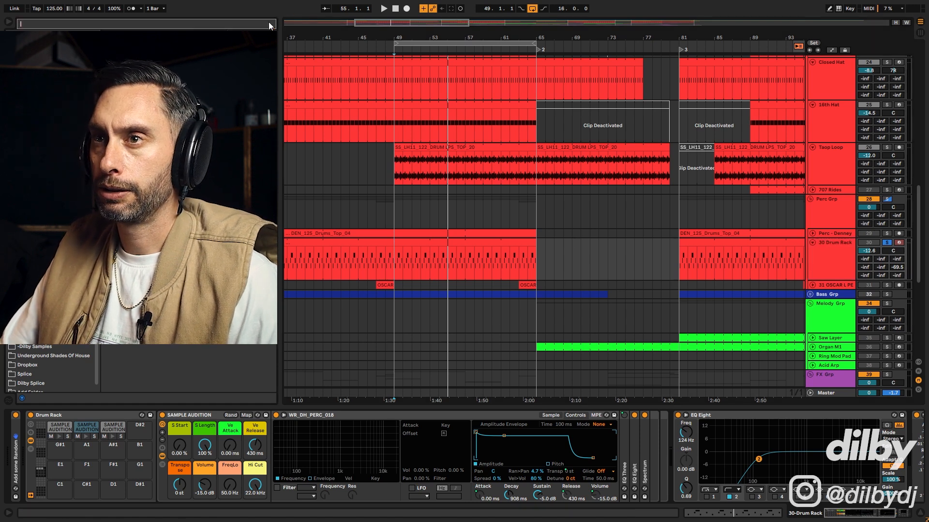
key(Escape)
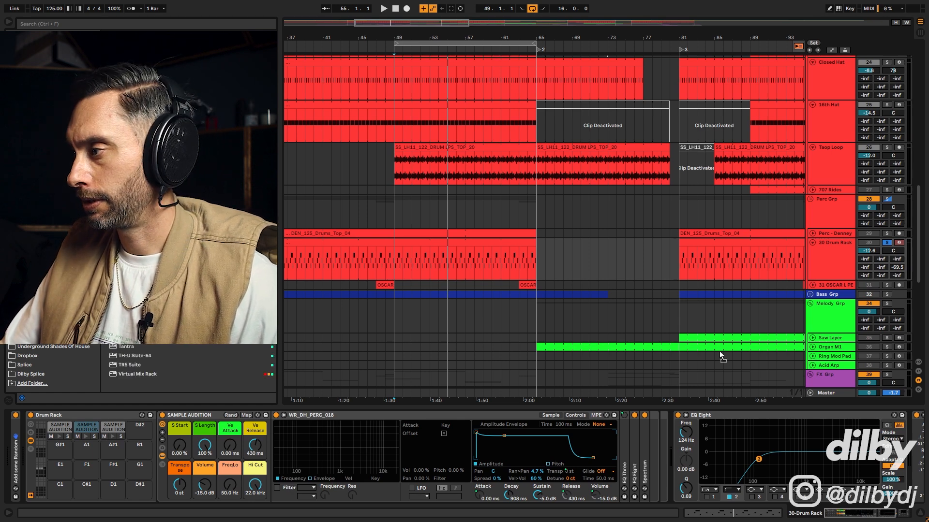
scroll(911, 457, right, 3)
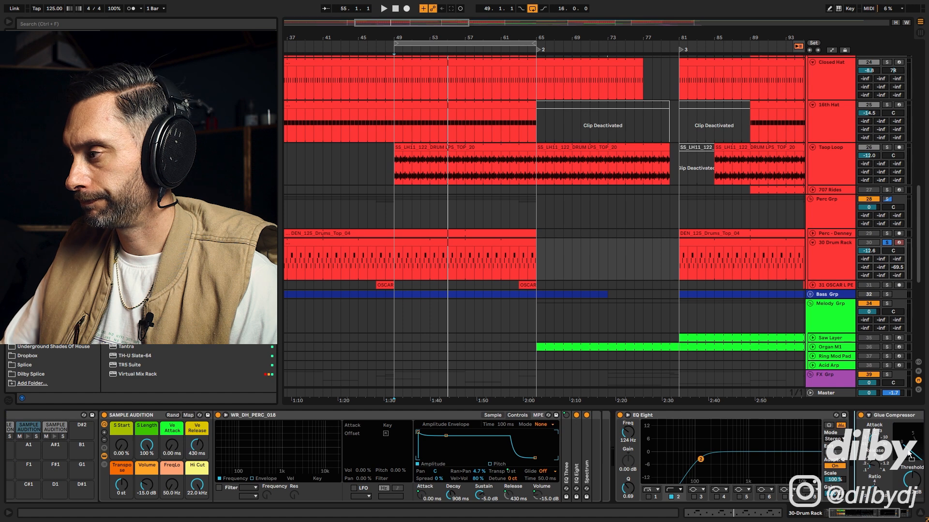
scroll(911, 457, right, 5)
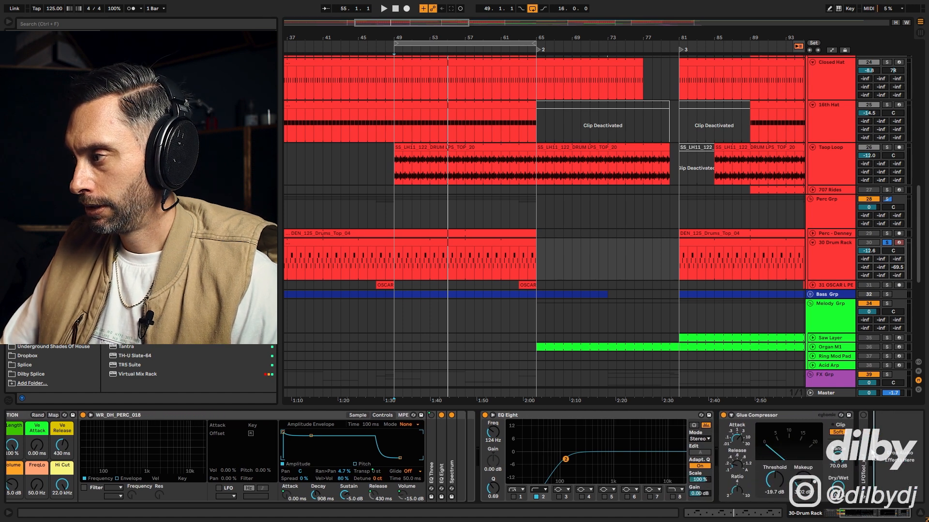
drag(859, 454, 855, 455)
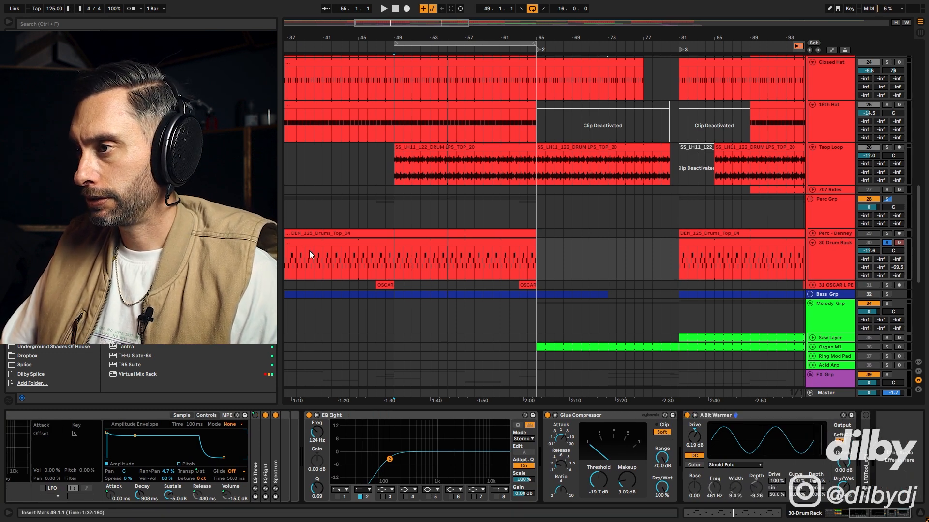
- Audition the Drum Rack with A Bit Warmer and show its channel in the Session View mixer
key(space)
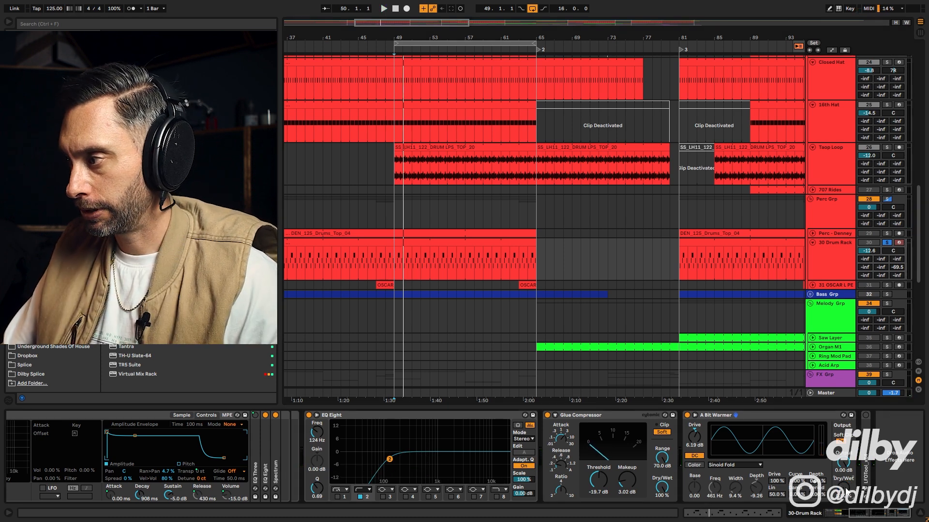
key(space)
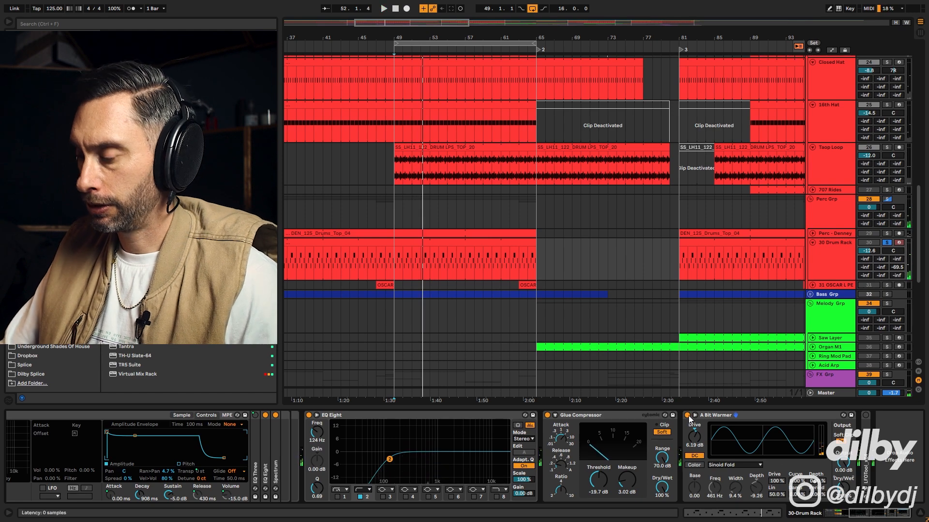
key(shift+Tab)
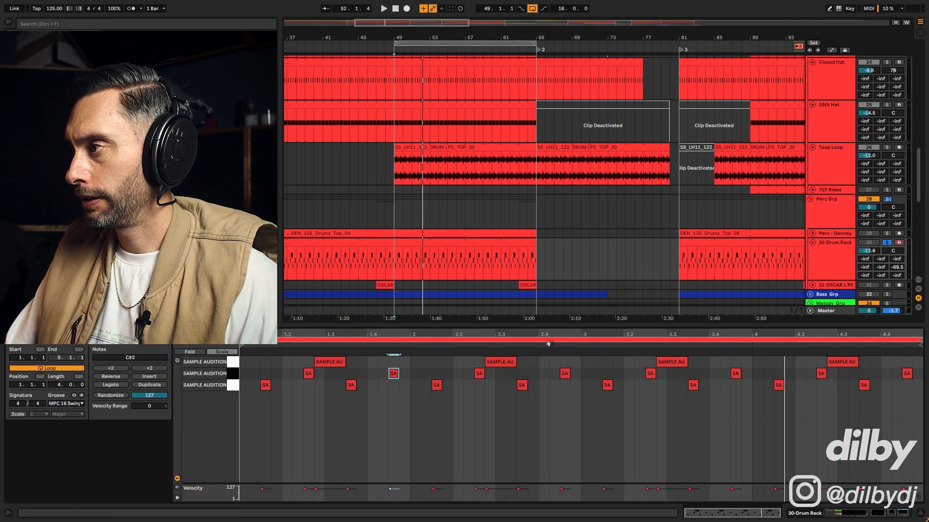
key(shift+Tab)
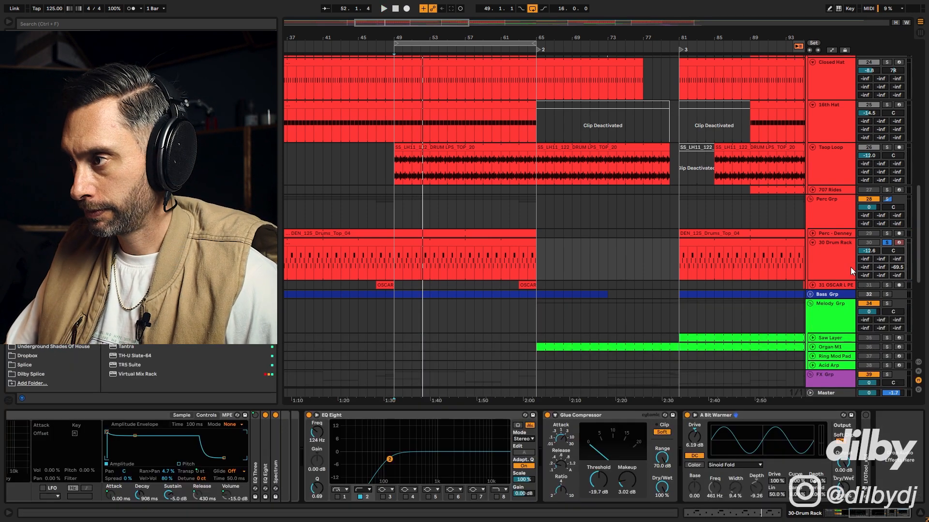
key(Tab)
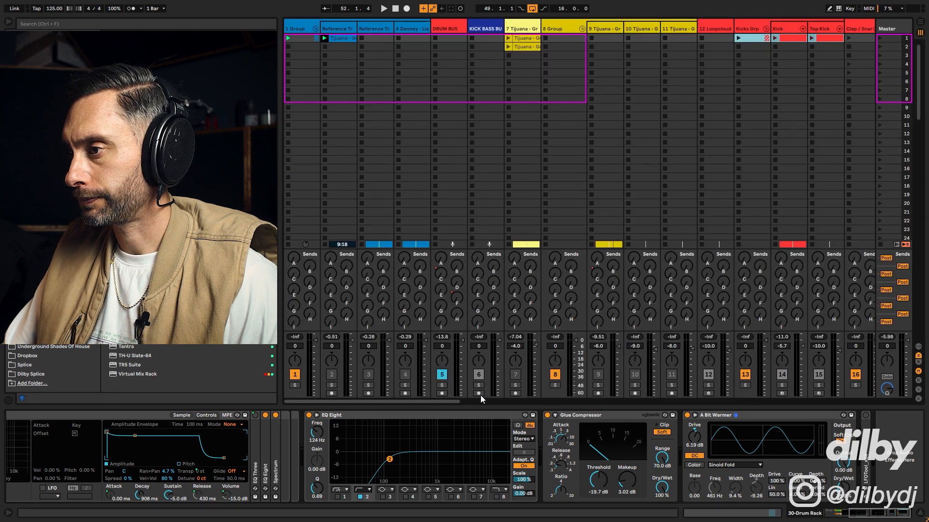
drag(455, 401, 676, 402)
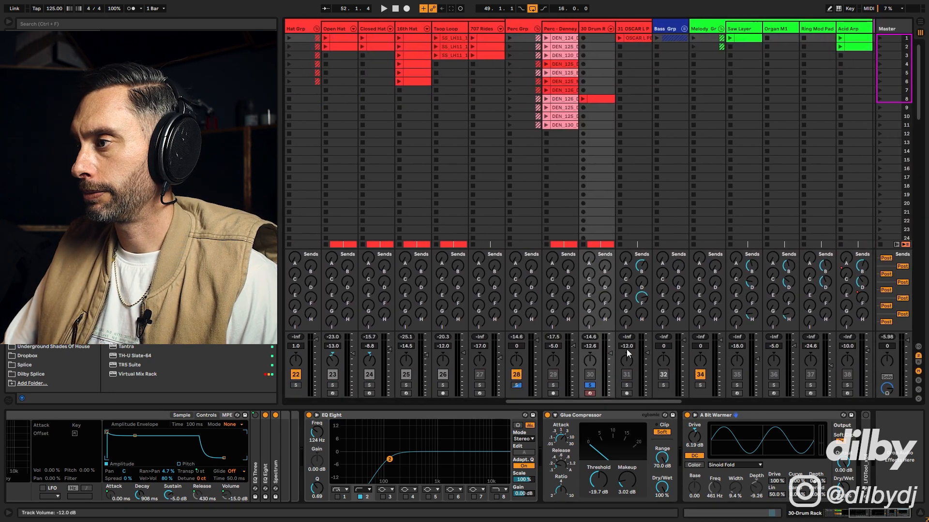
- Compare the Drum Rack's level with A Bit Warmer bypassed and enabled during playback
click(687, 416)
key(space)
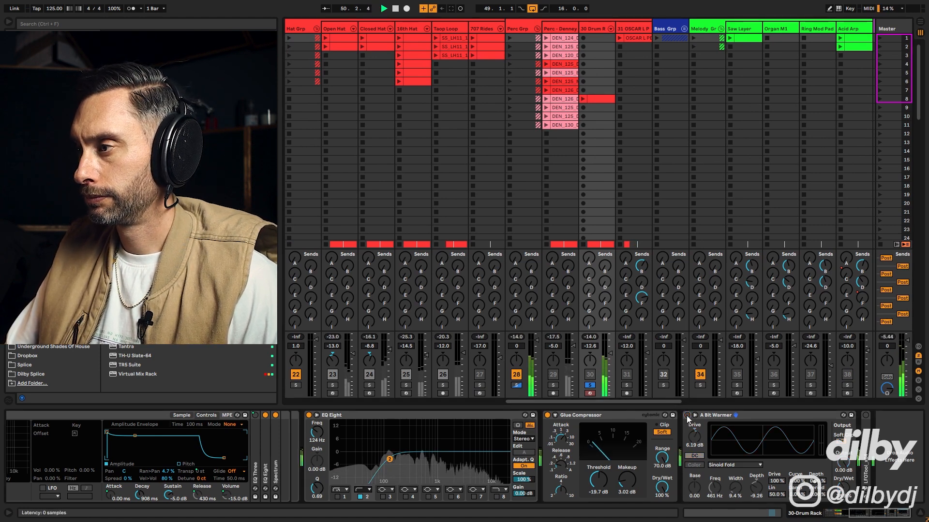
click(687, 415)
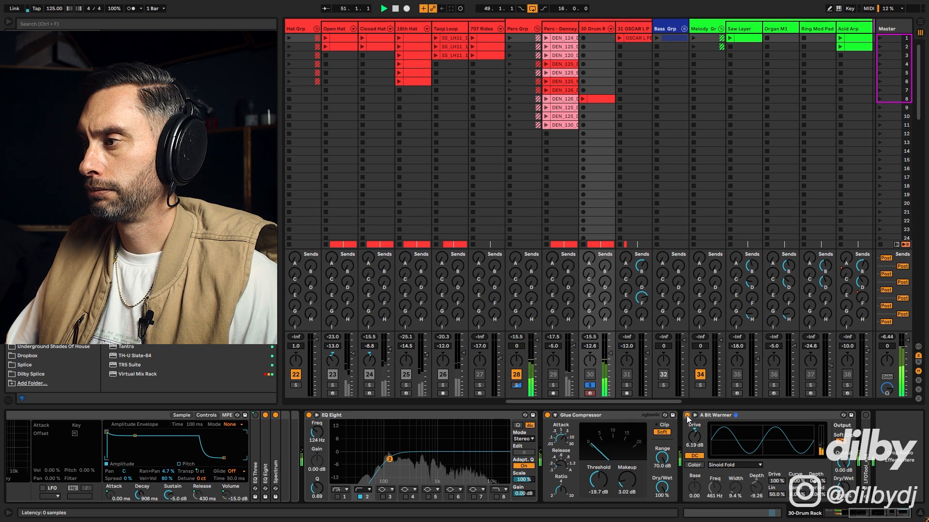
key(space)
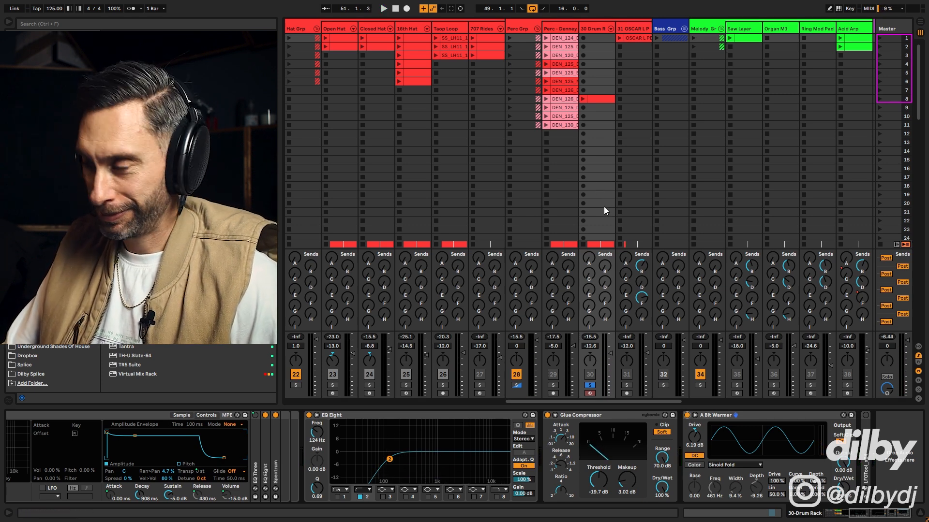
- Return to the arrangement, unsolo the Drum Rack track, and activate it in the full mix
key(shift+Tab)
key(shift+Tab)
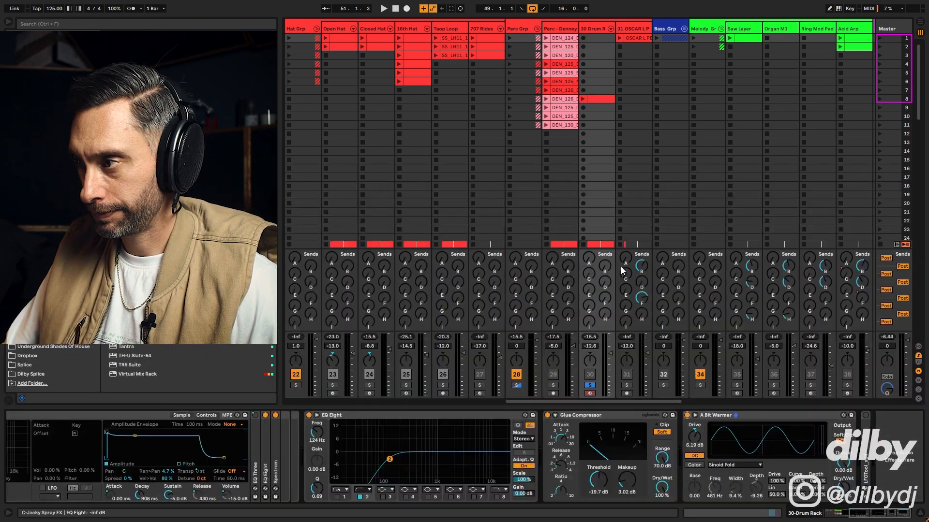
key(Tab)
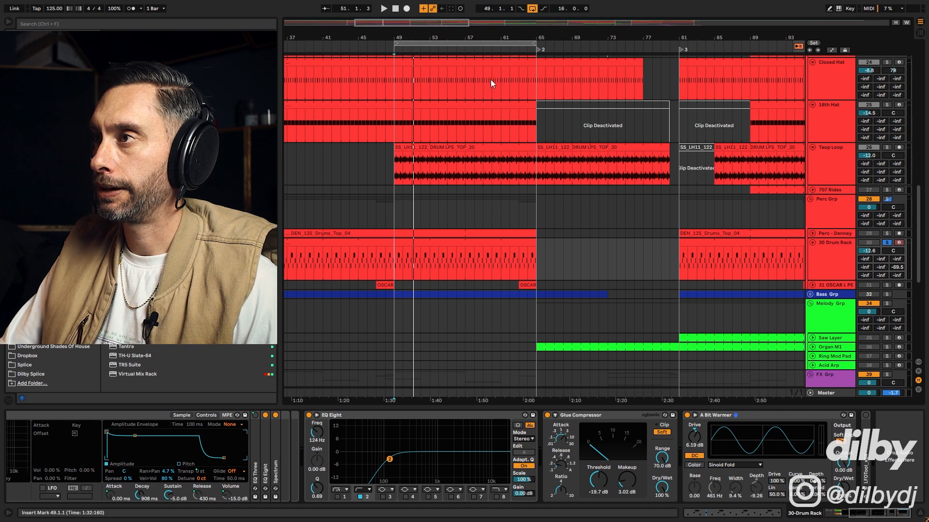
click(885, 243)
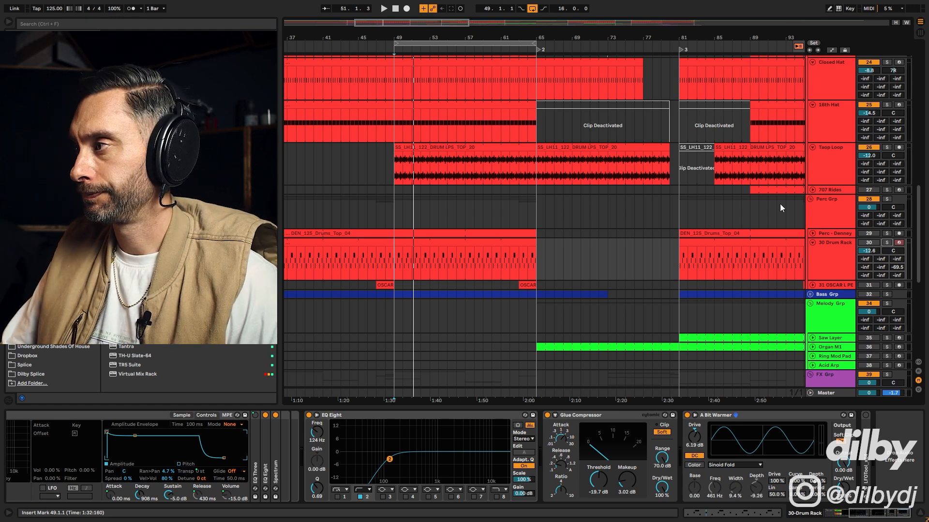
key(space)
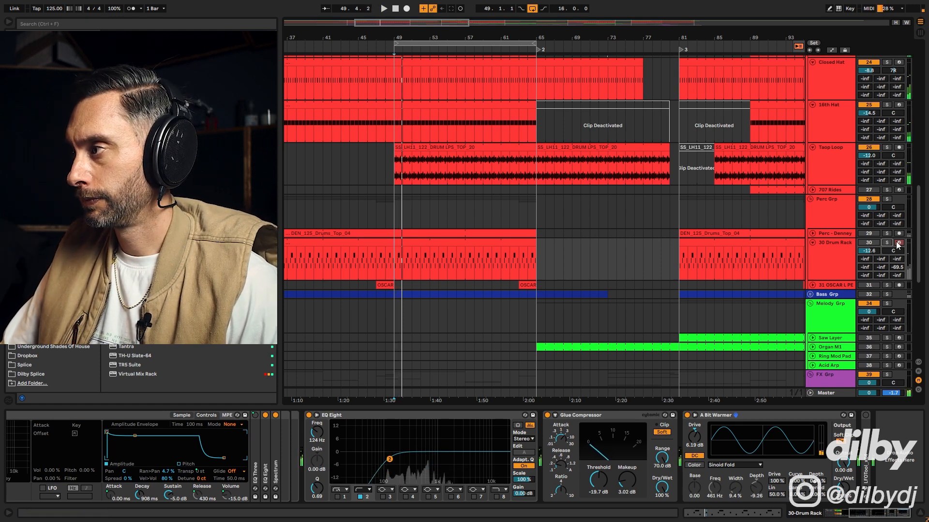
click(869, 242)
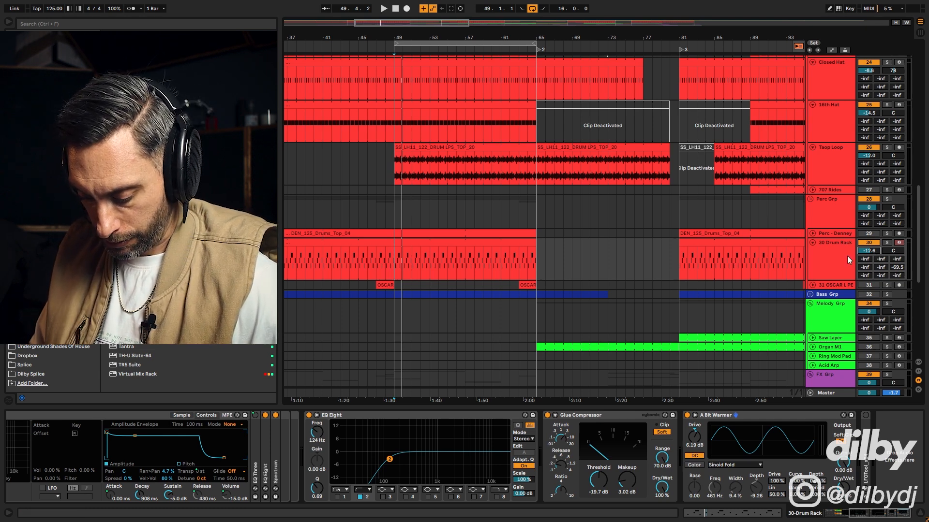
- Set the Drum Rack track volume to -25 dB, then raise it to -17 dB while the full mix plays
text(25)
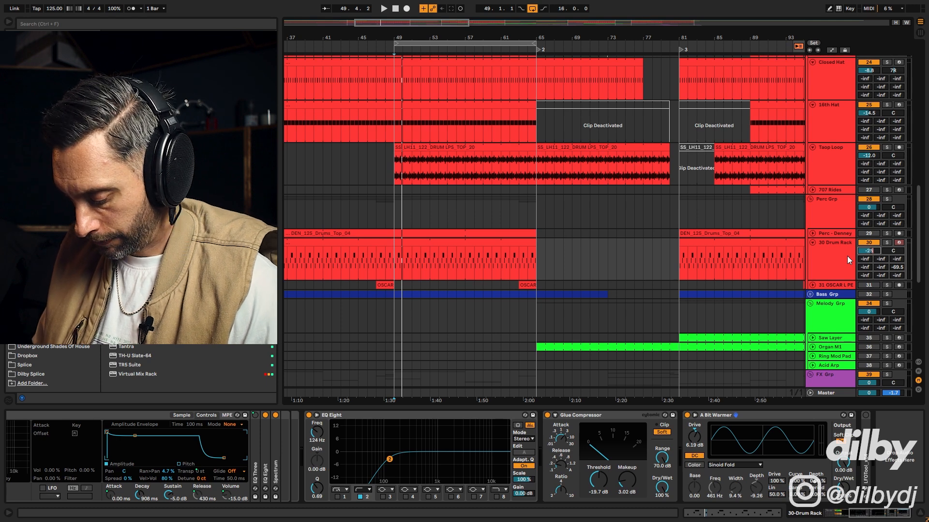
key(Return)
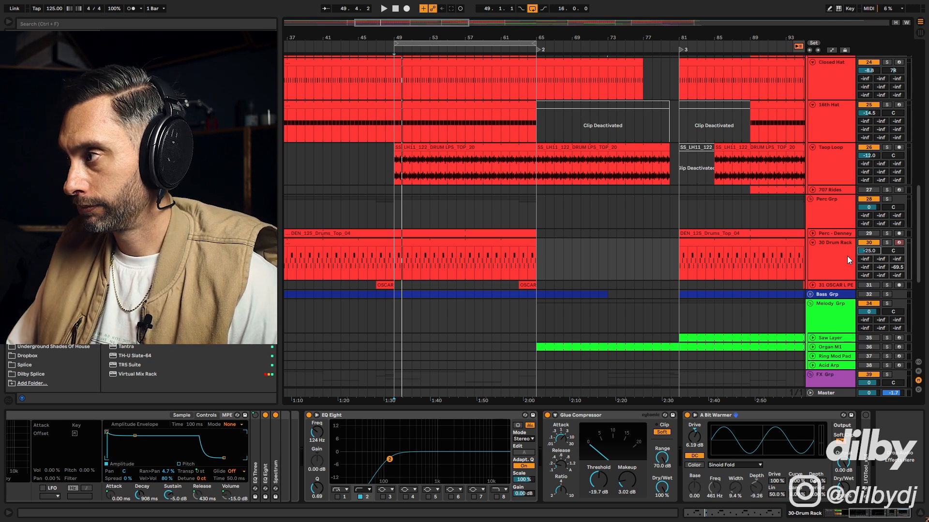
key(space)
scroll(869, 252, up, 1)
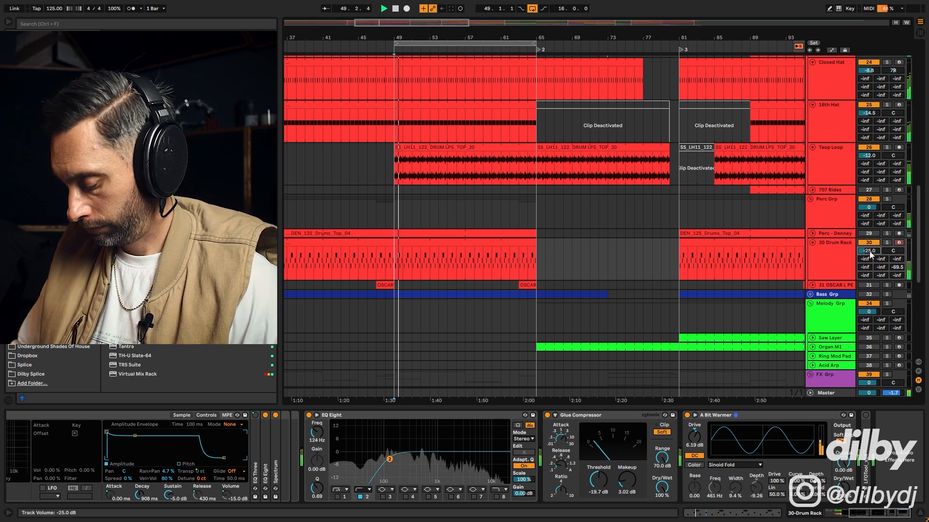
scroll(869, 252, up, 8)
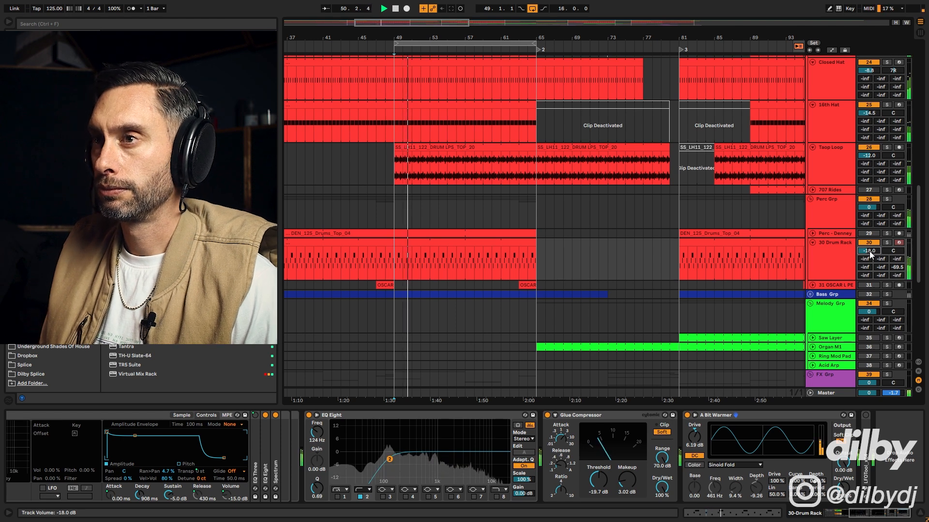
scroll(870, 255, down, 1)
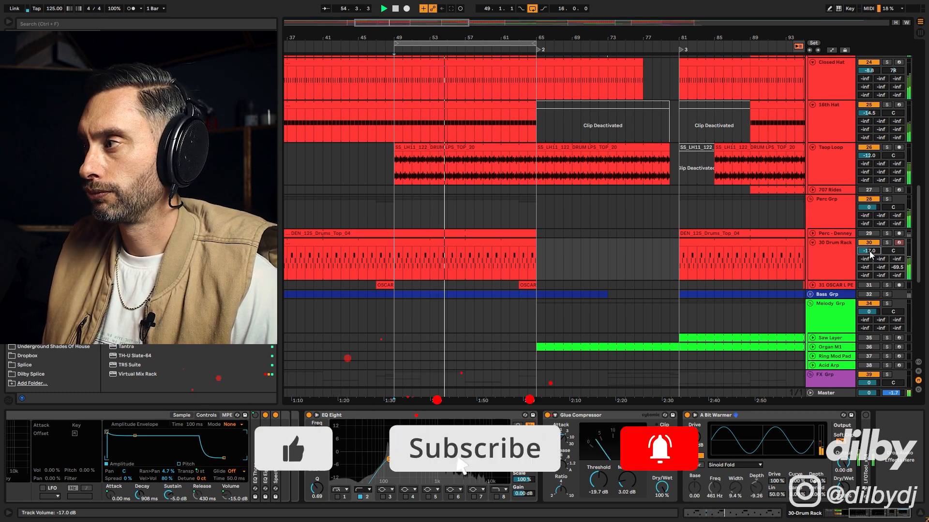
- Reset the Drum Rack volume to 0 dB, lower it against the playing mix, and settle on -17 dB
key(space)
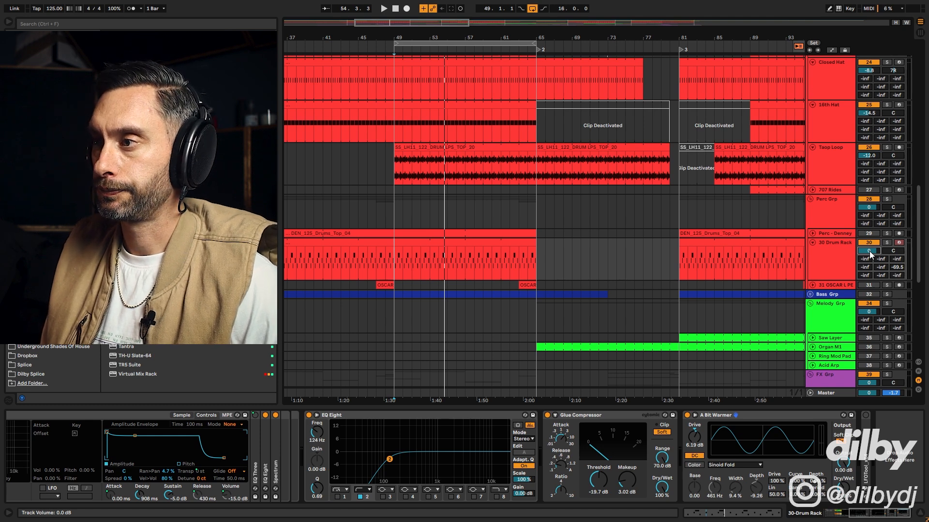
key(space)
text(-7.)
key(Return)
text(-17.)
key(Return)
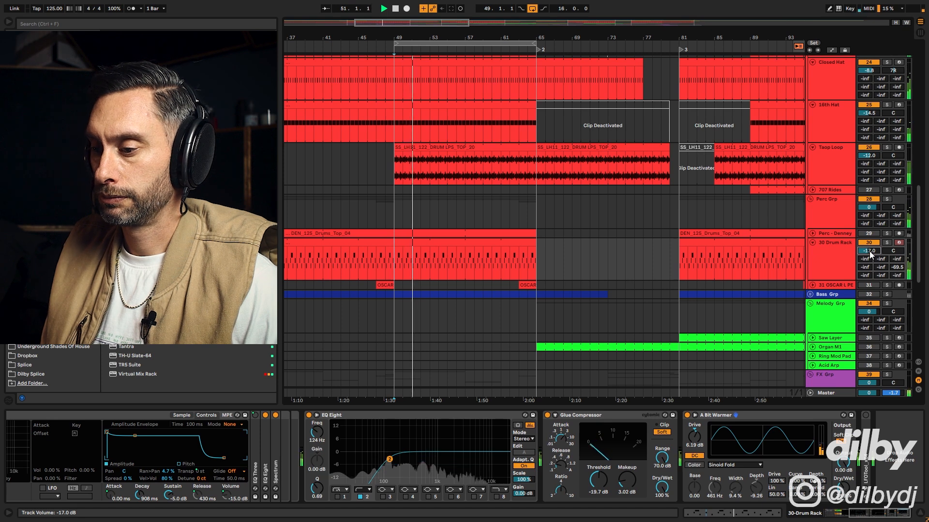
key(Down)
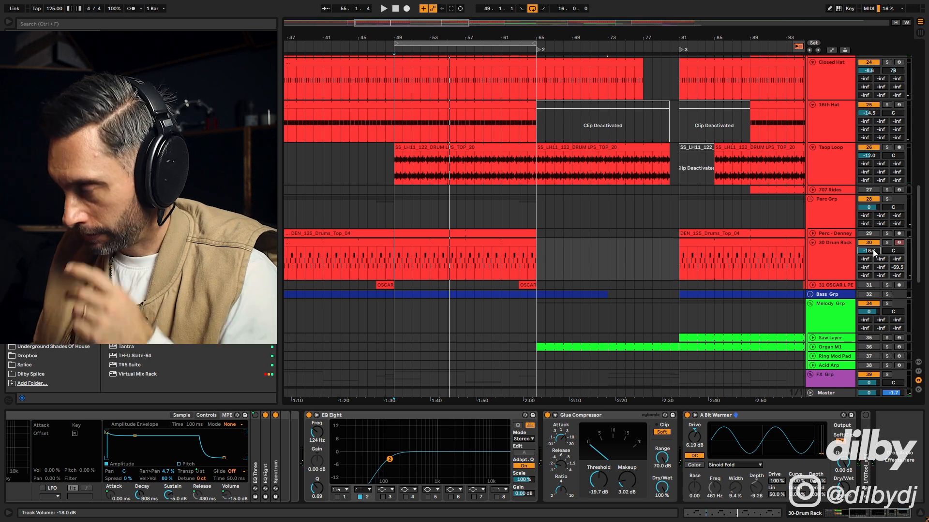
key(space)
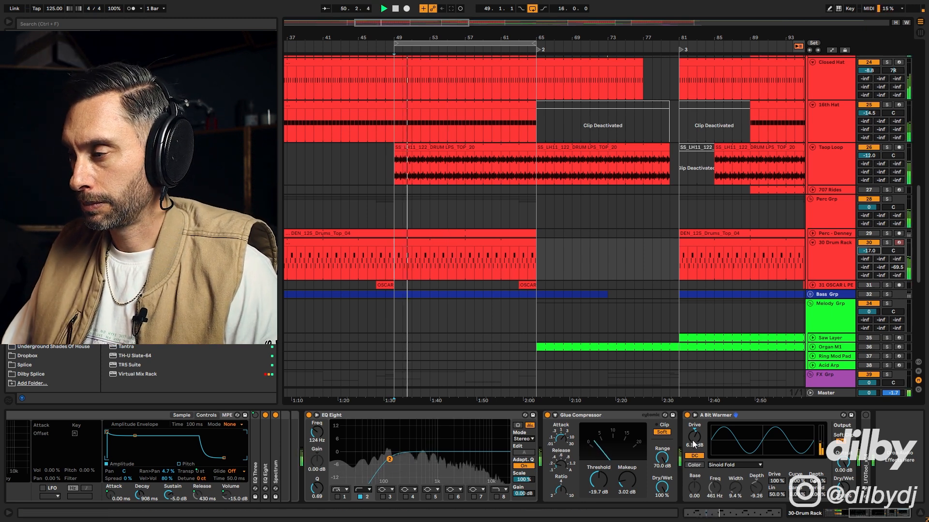
- Compare the Drum Rack in the mix with A Bit Warmer bypassed, re-enable the device, and return to bar 49
click(610, 416)
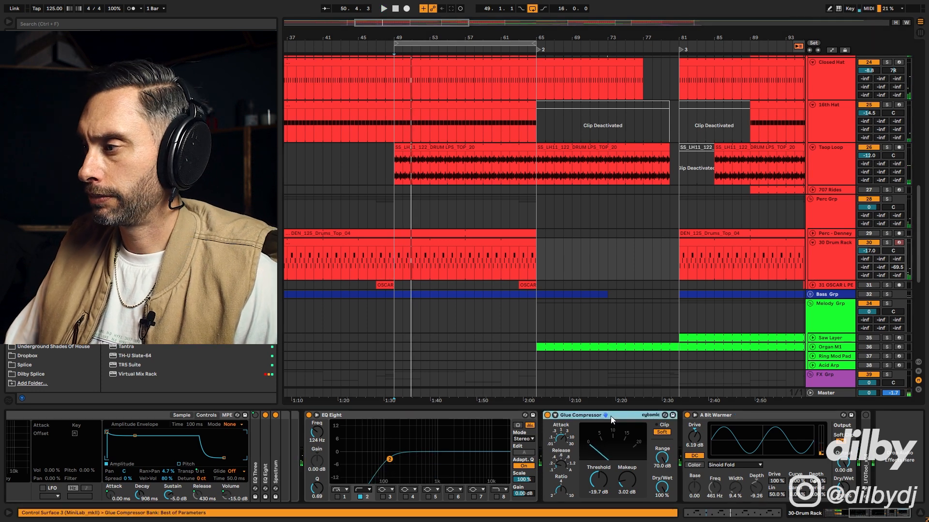
click(687, 415)
key(space)
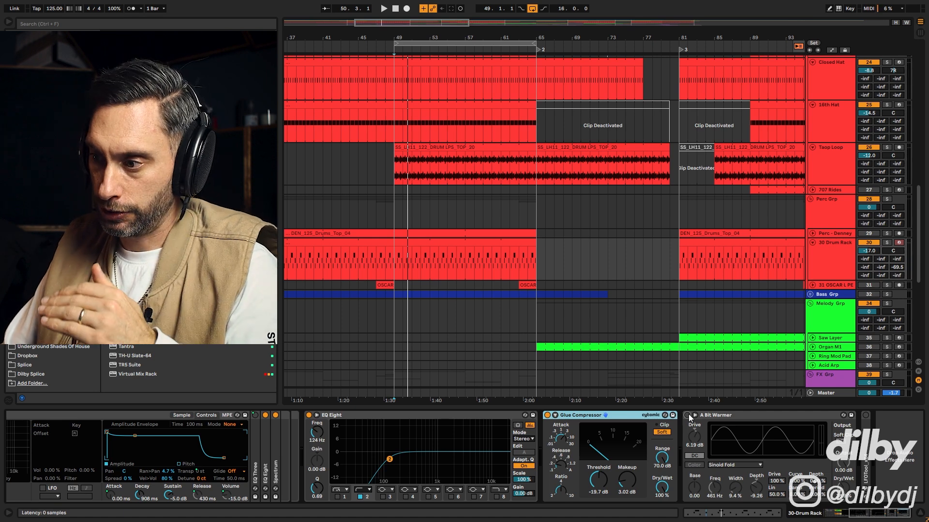
click(688, 416)
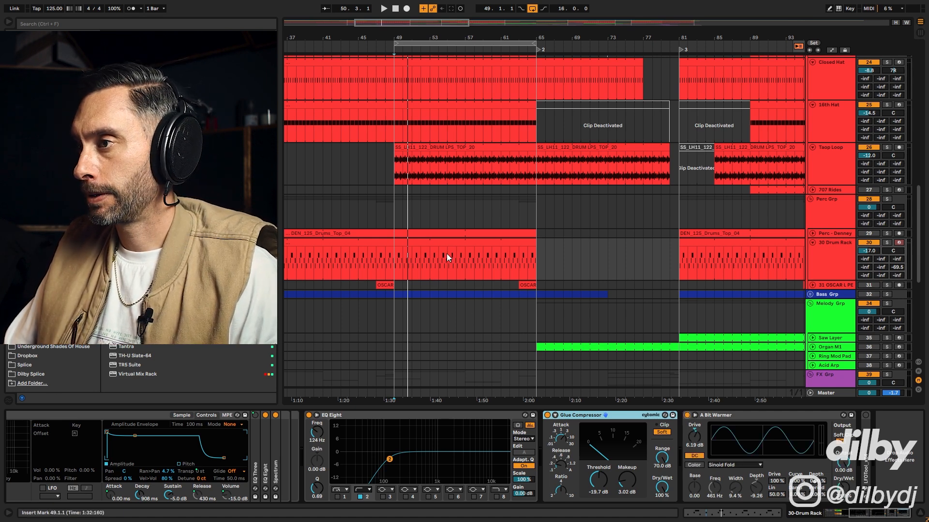
click(402, 261)
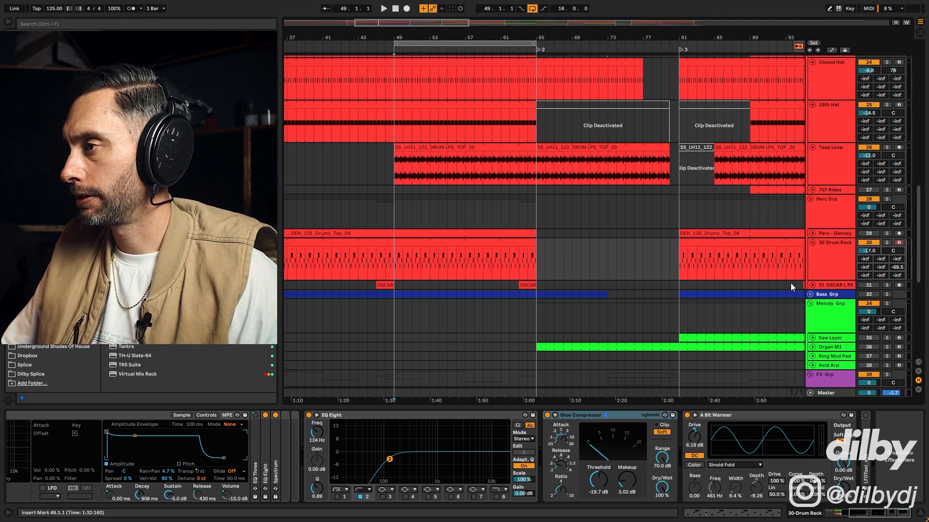
- Unfold the Perc - Denney track, audition it soloed, and select its clips across the whole arrangement
drag(461, 24, 498, 38)
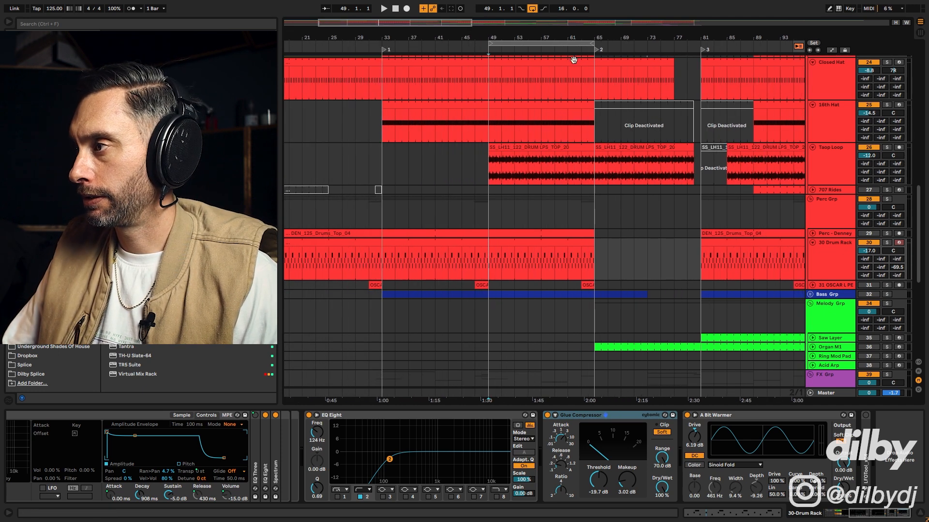
click(814, 234)
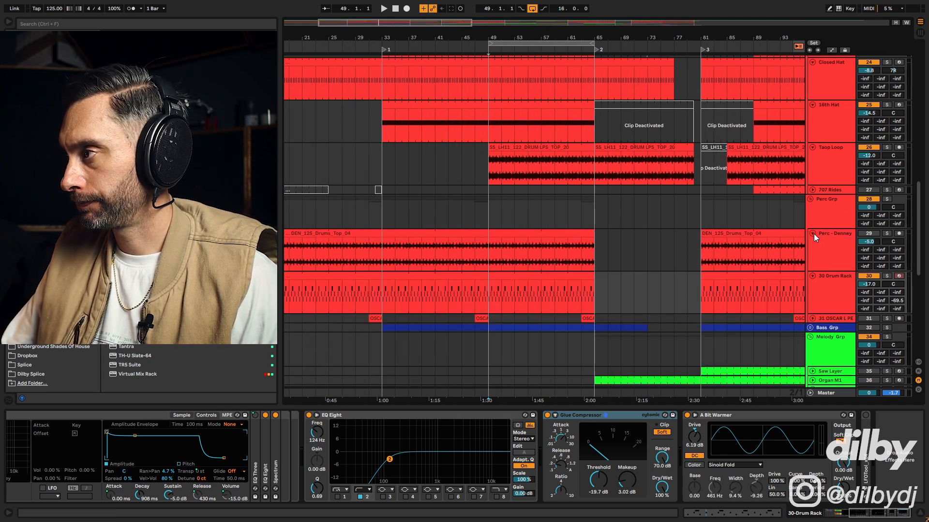
click(885, 234)
key(space)
drag(436, 23, 455, 2)
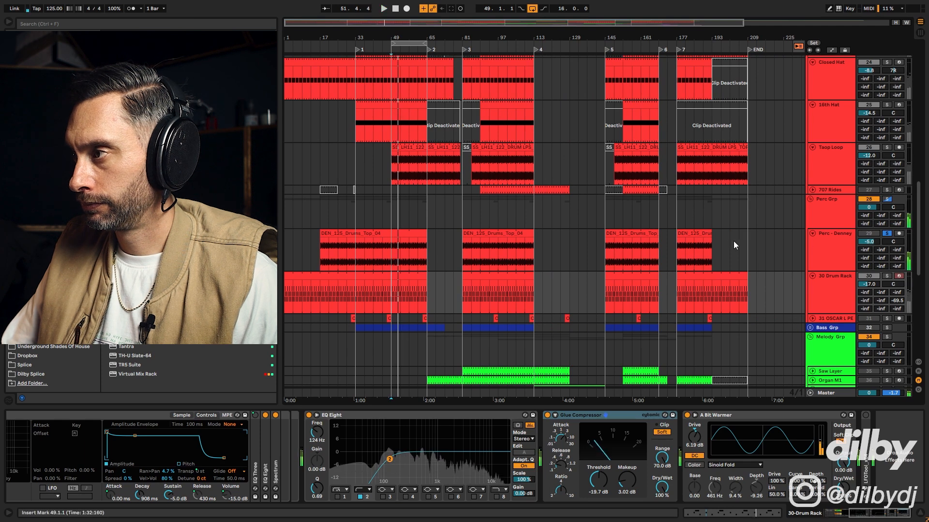
drag(738, 257, 319, 236)
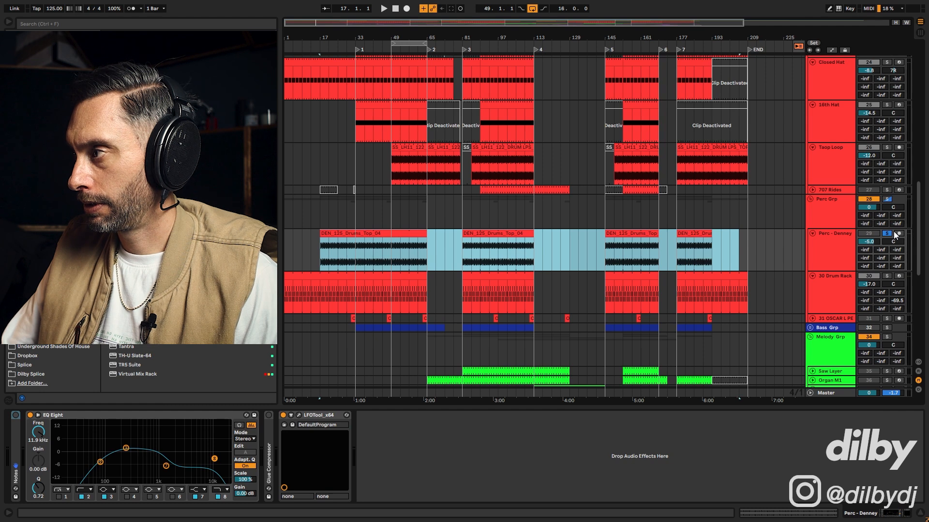
- Unsolo the Perc - Denney track and play it in the full mix from bar 49
click(886, 233)
click(391, 251)
drag(391, 251, 428, 254)
key(space)
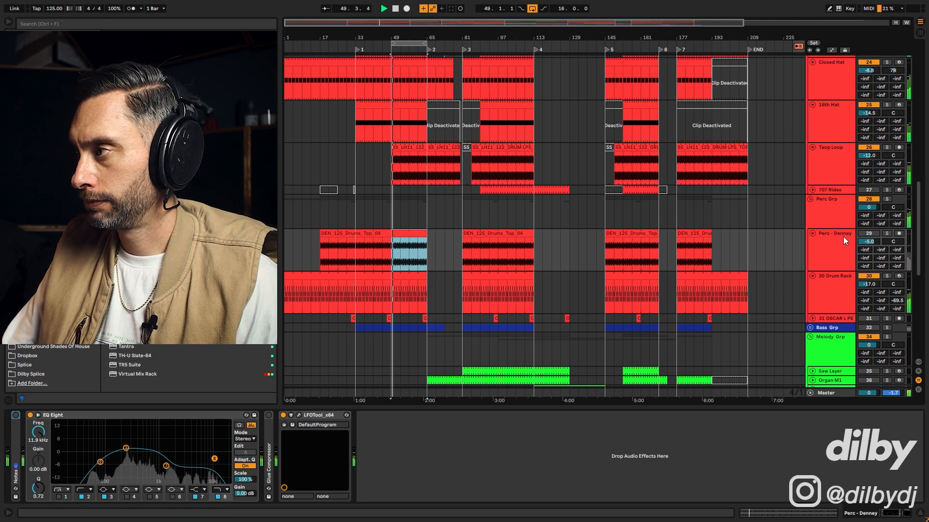
- Turn off transient looping for all Perc - Denney clips and set their transient envelope to 80
drag(756, 239, 301, 233)
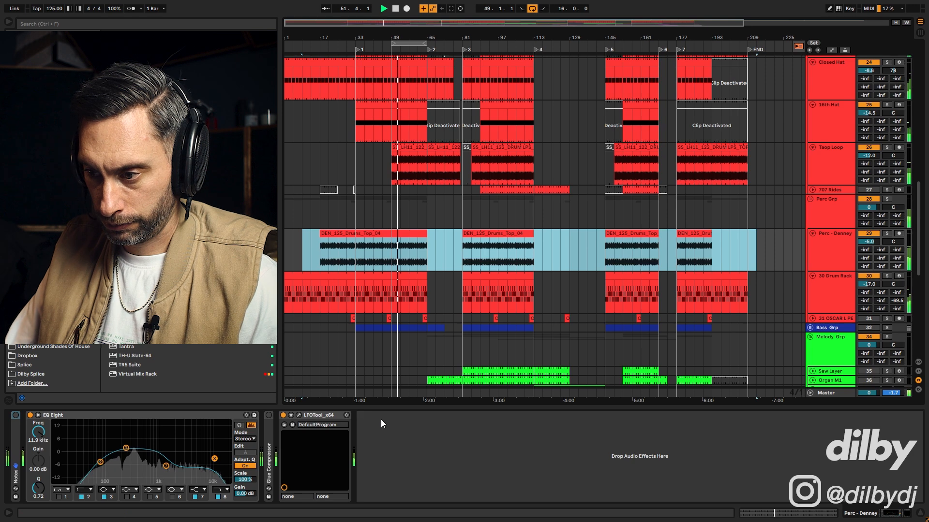
key(shift+Tab)
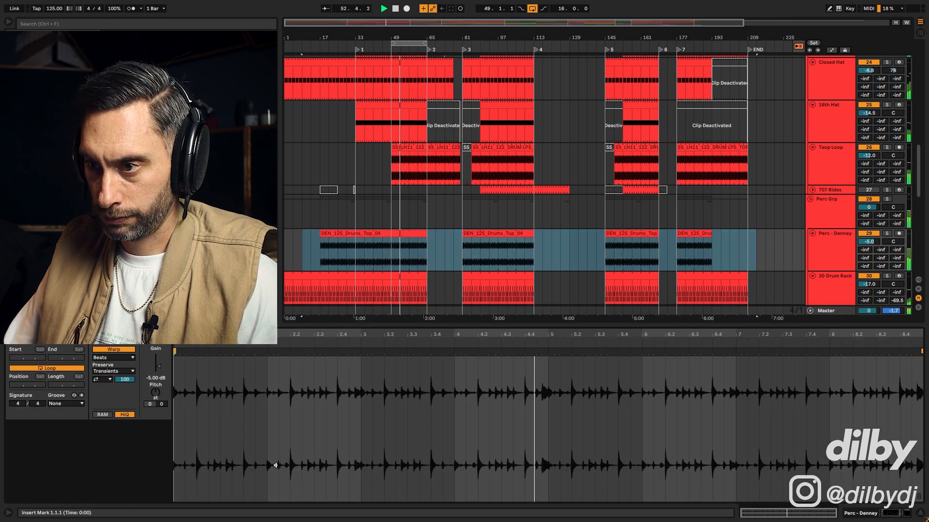
click(102, 380)
click(103, 381)
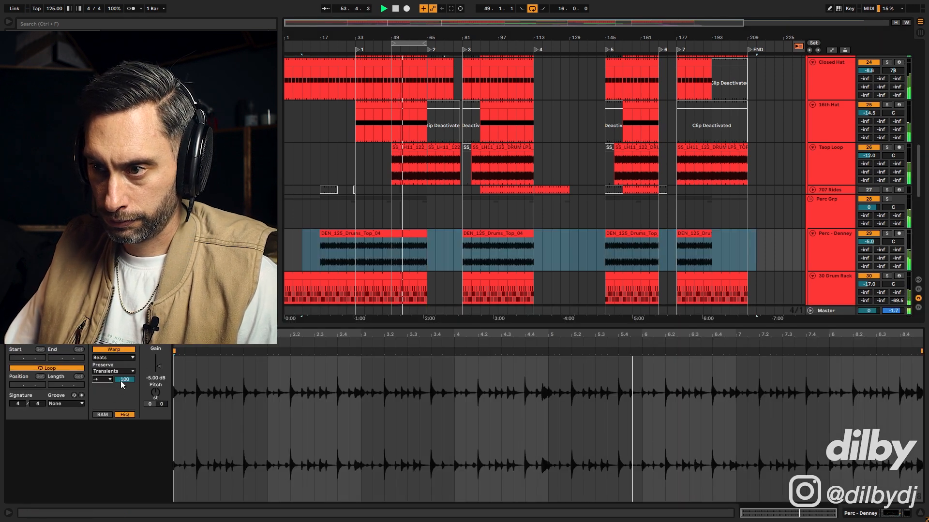
drag(125, 379, 125, 389)
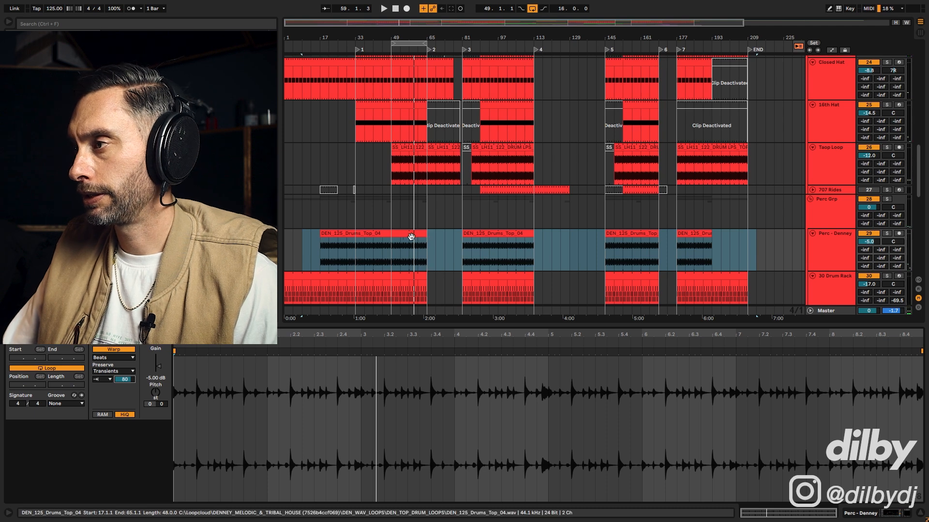
- Set the Perc - Denney volume to -20 dB and raise it to -6 dB during playback from bar 49
click(391, 257)
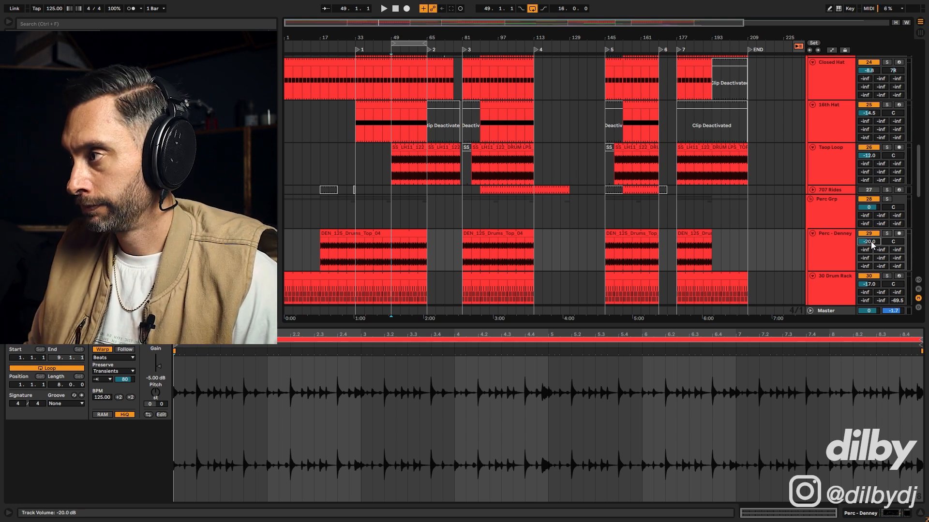
key(space)
key(Up)
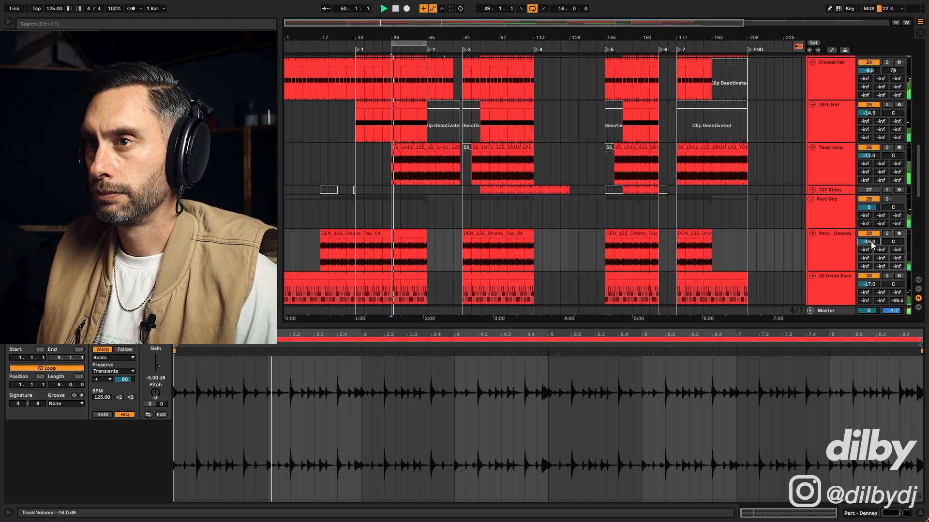
key(Up)
key(Up)
key(Up)
key(Up)
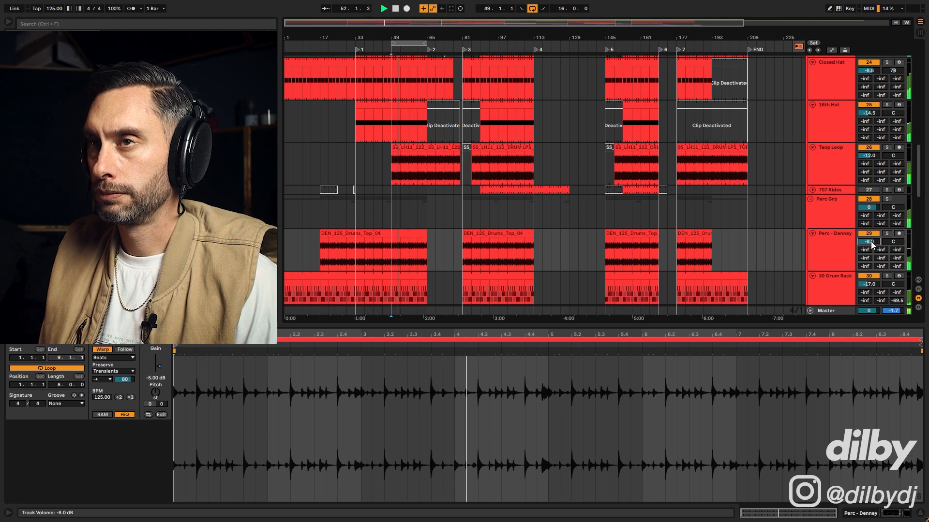
key(Up)
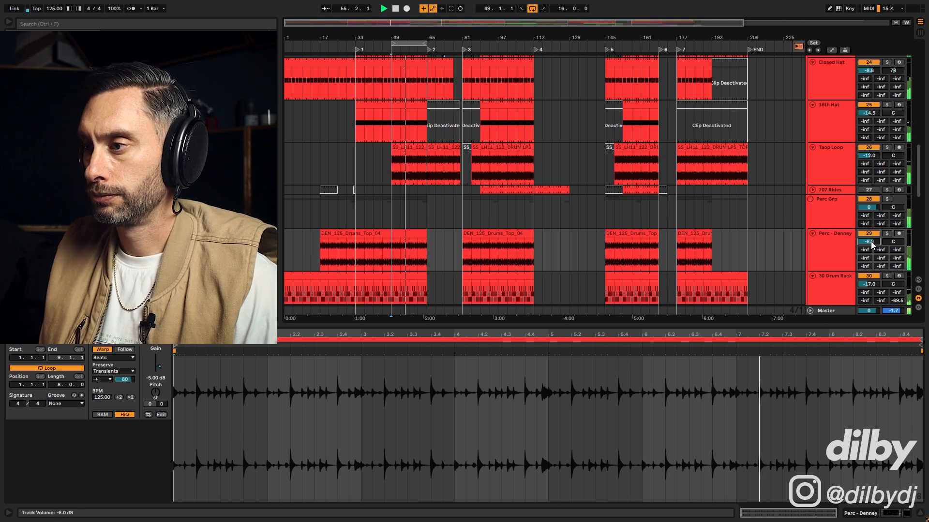
key(Up)
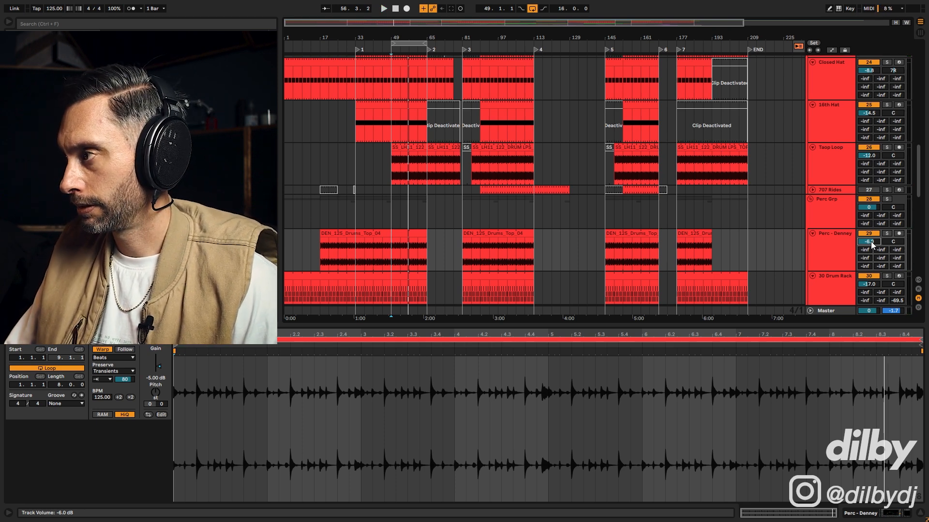
- Reset the Perc - Denney volume to 0 dB, lower it against the playing mix, and settle on -6.5 dB
key(space)
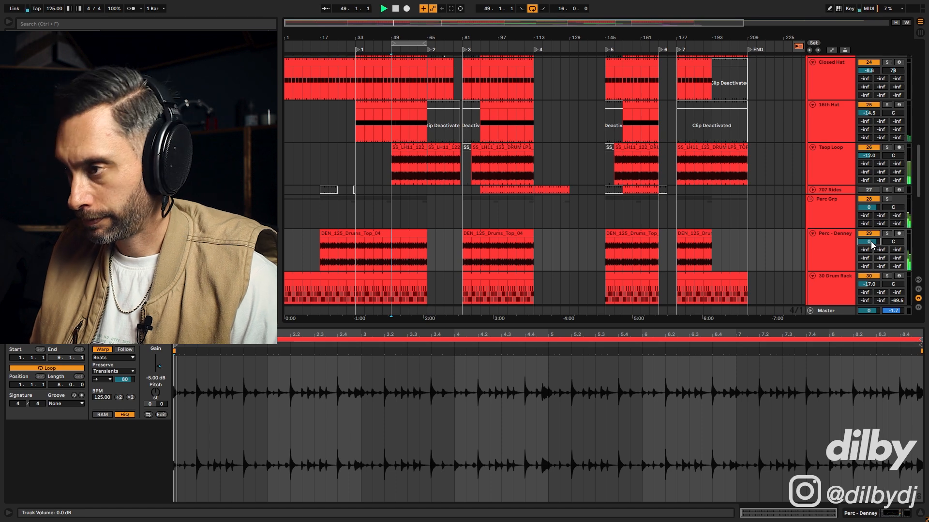
key(Down)
key(Down)
key(Down)
key(Down)
key(Down)
key(Down)
key(Down)
key(Down)
key(Down)
key(Down)
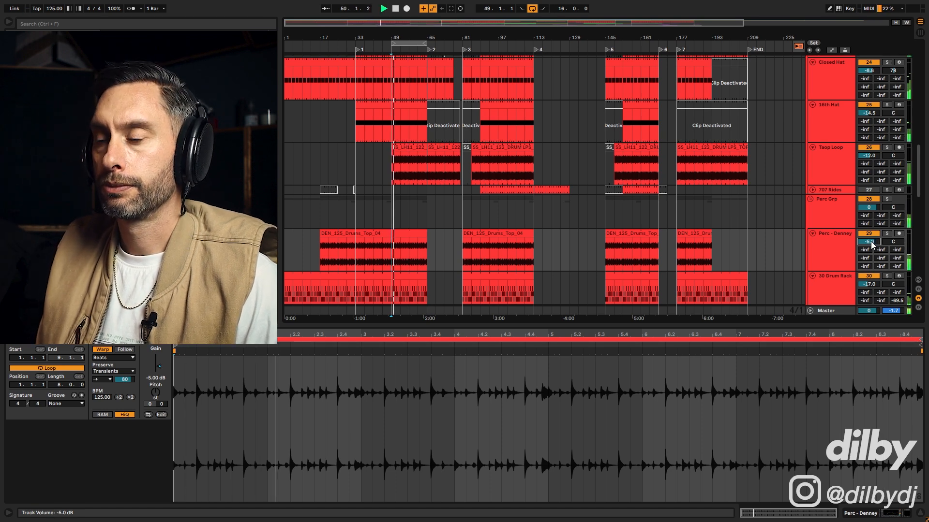
key(Up)
key(Up)
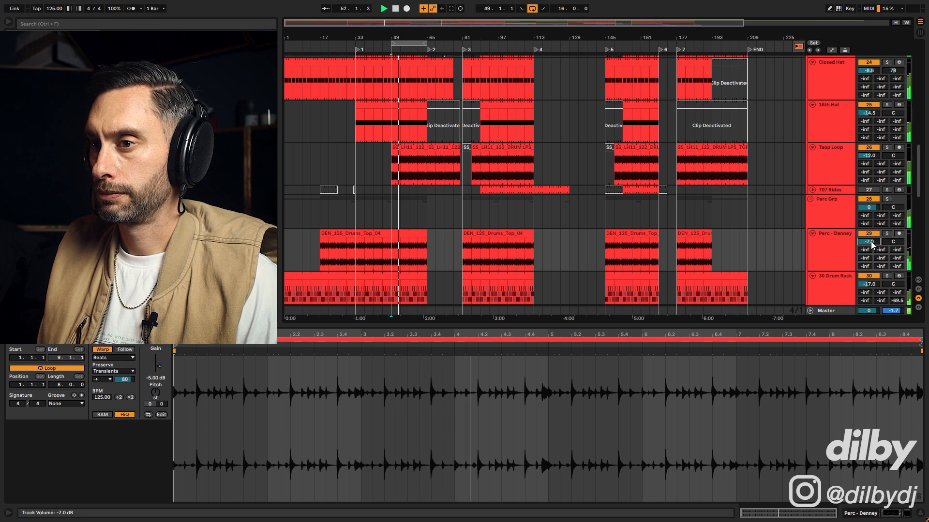
key(Up)
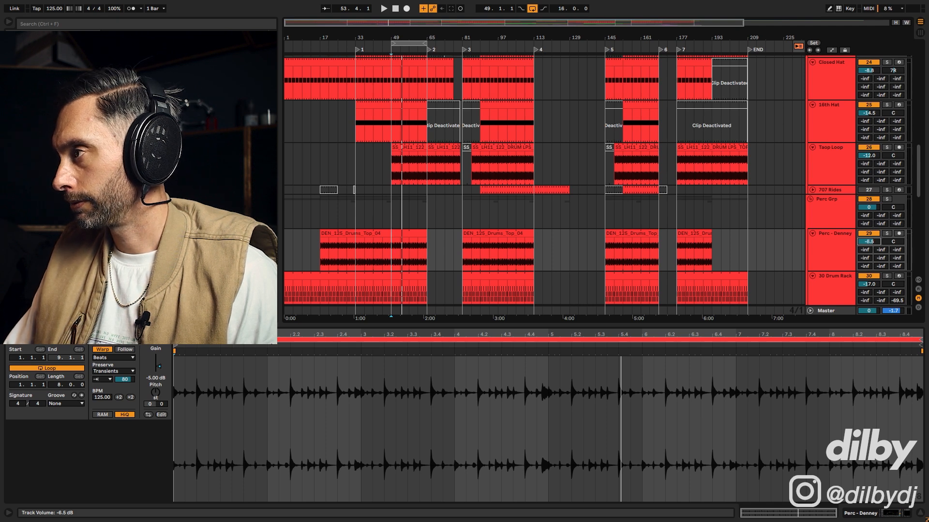
key(space)
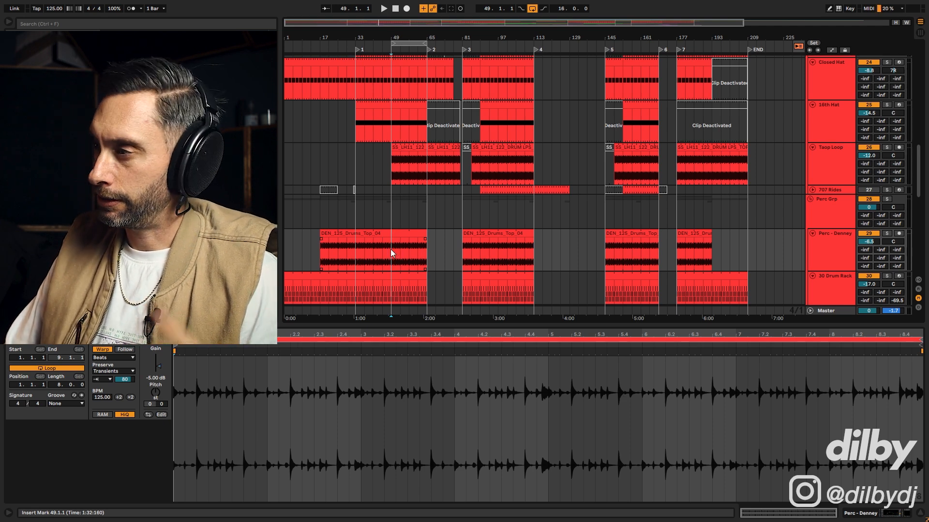
- Show the Perc - Denney track's devices while the mix plays and lower its volume to -7.5 dB
click(831, 251)
key(space)
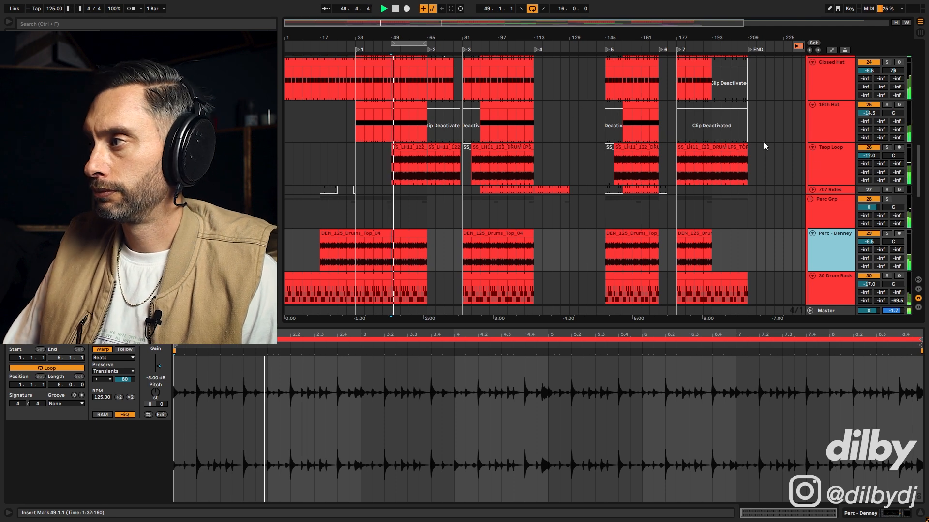
click(844, 240)
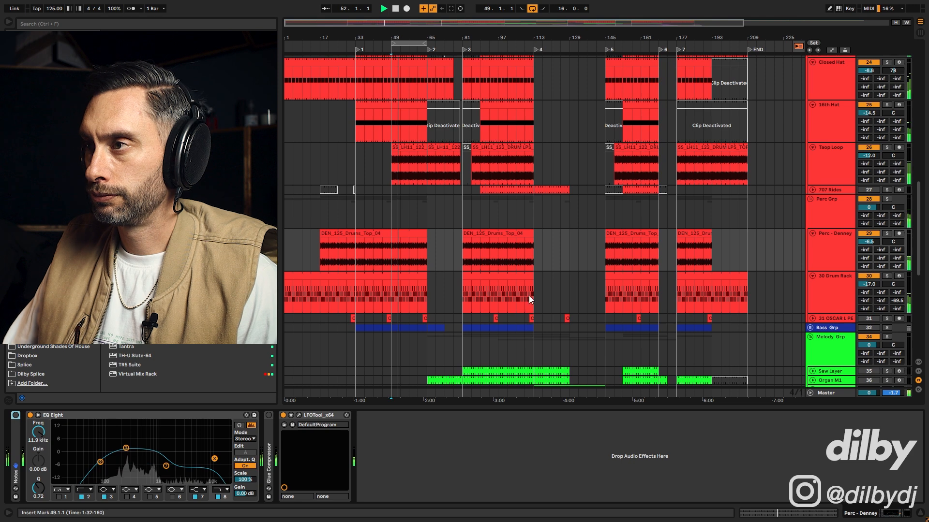
scroll(628, 152, up, 3)
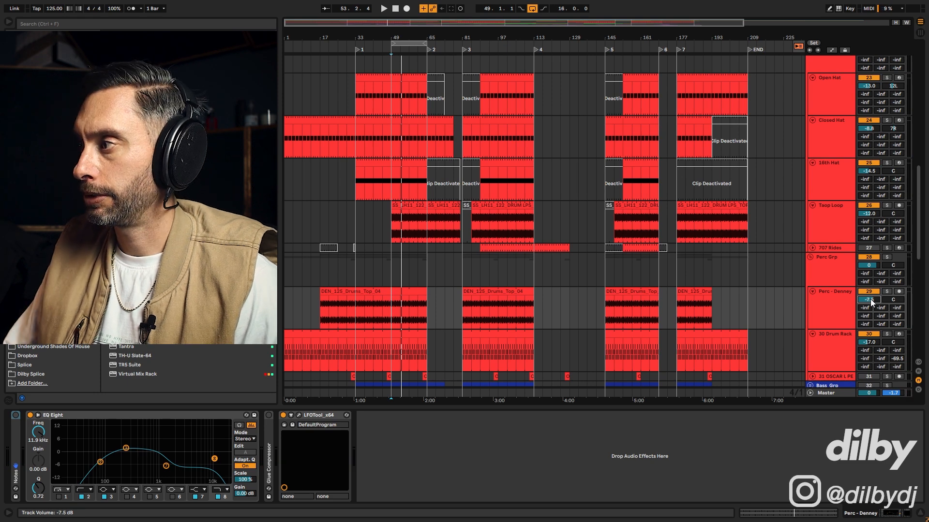
- Raise the 30 Drum Rack volume to -16 dB while checking it against the mix playing from bar 49
key(space)
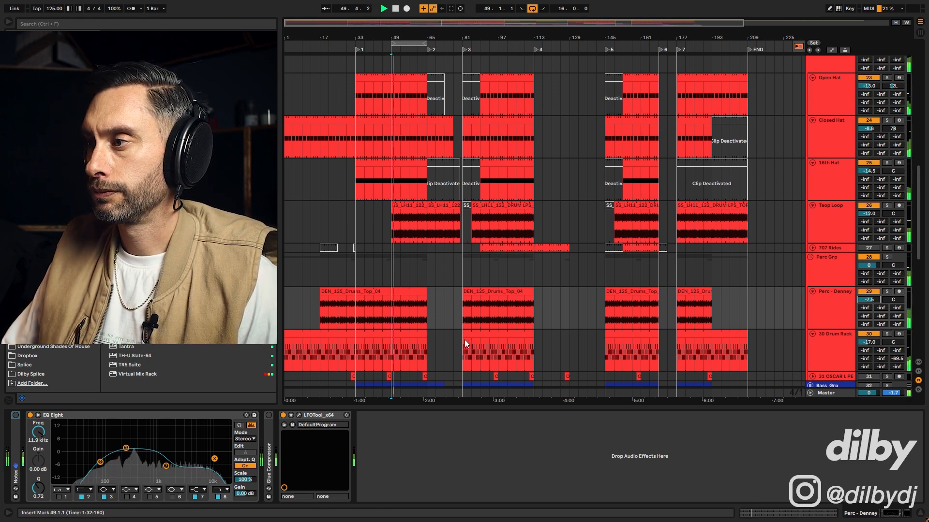
drag(869, 342, 869, 337)
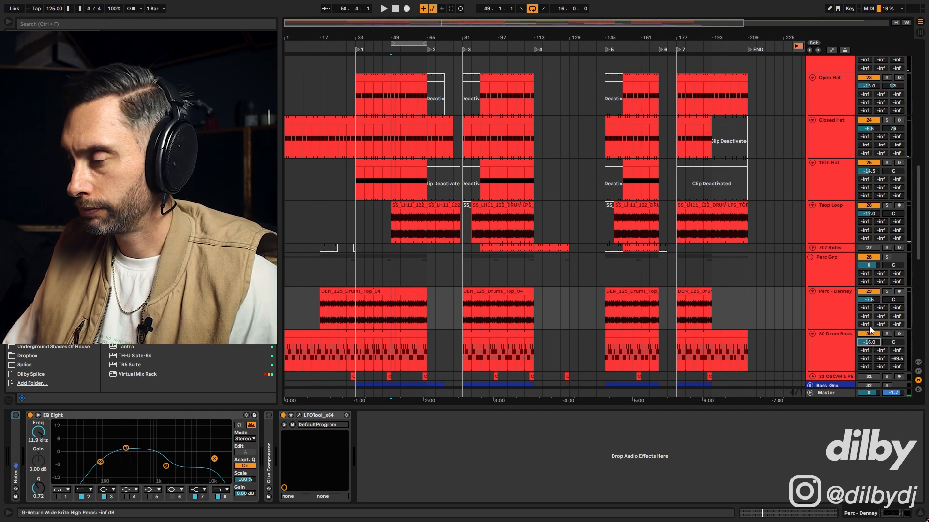
key(space)
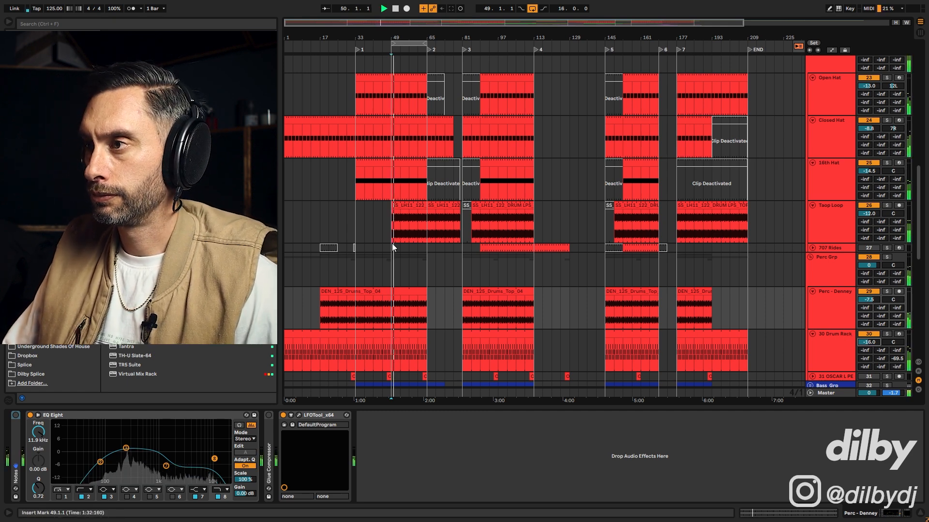
click(812, 263)
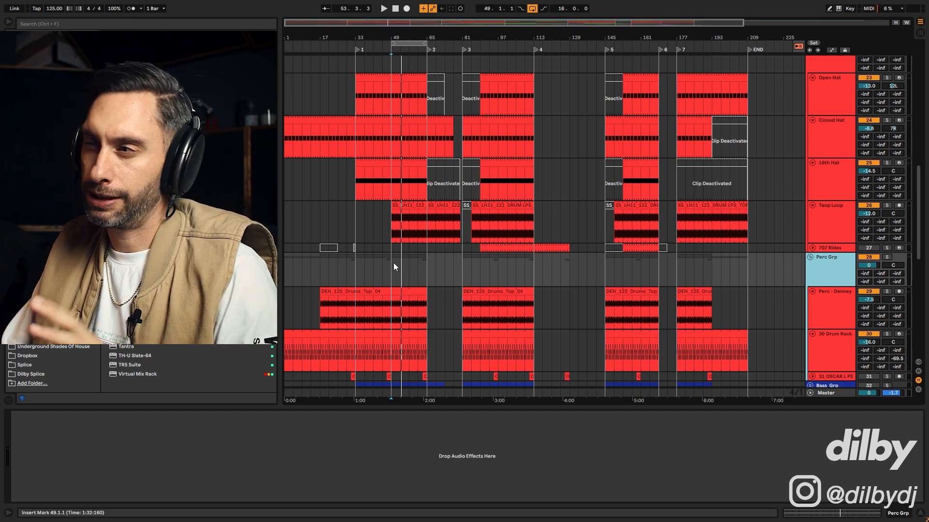
- Select bars 49 to 65 of the Hat Grp and inspect the devices on the Clap Fill and Snare Fill tracks
scroll(534, 272, up, 2)
scroll(534, 269, up, 5)
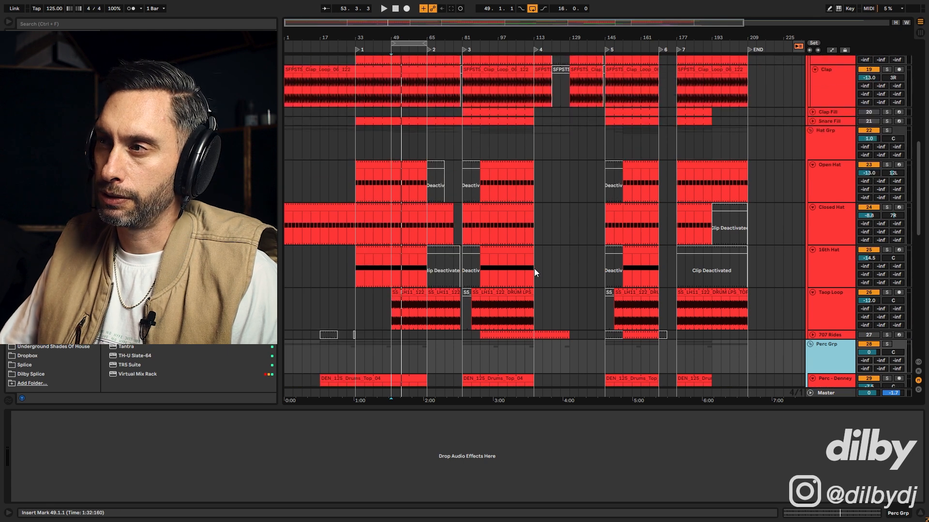
scroll(671, 250, up, 1)
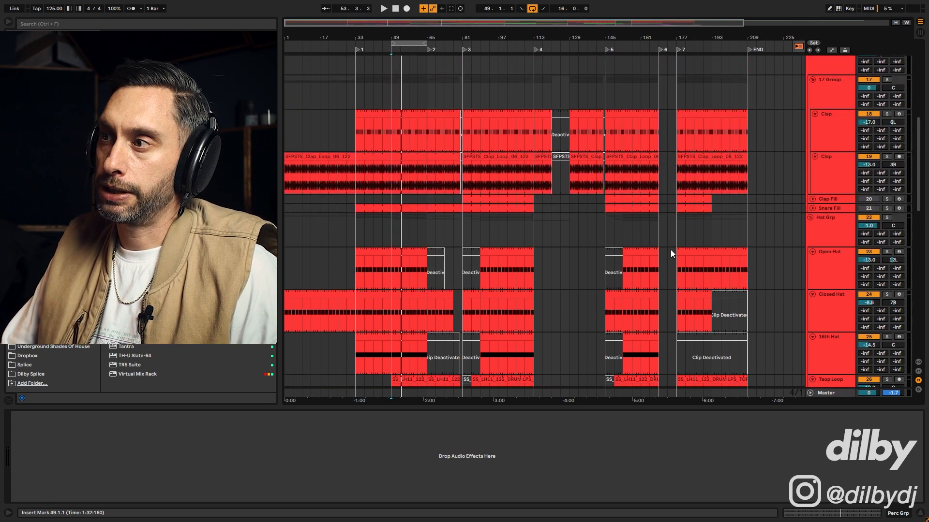
drag(390, 217, 427, 222)
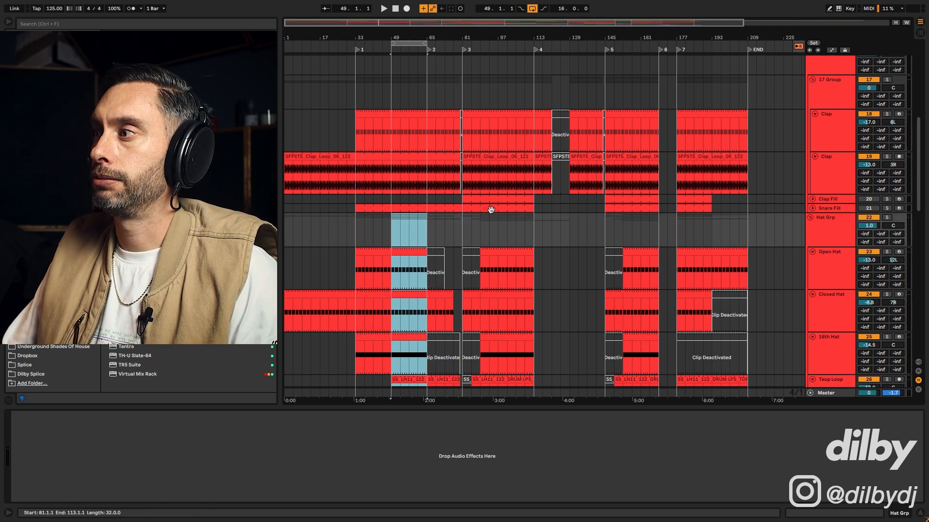
click(827, 208)
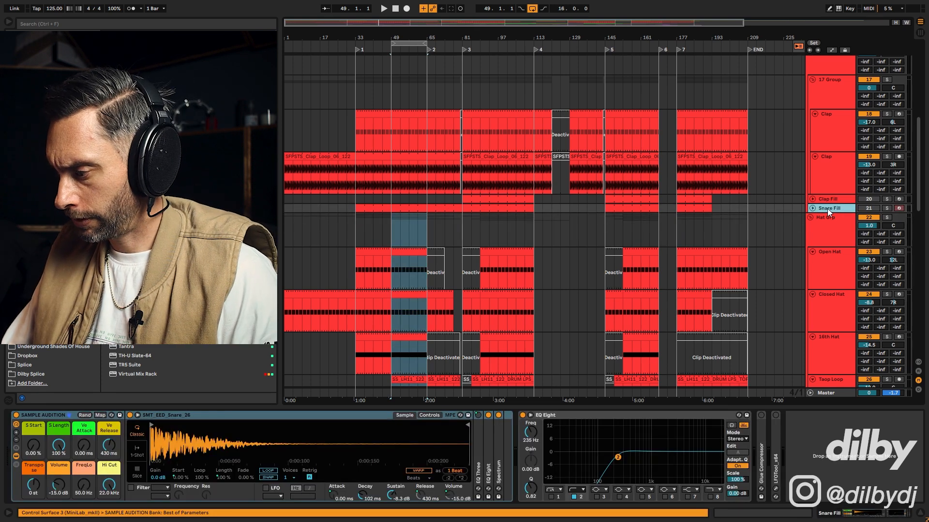
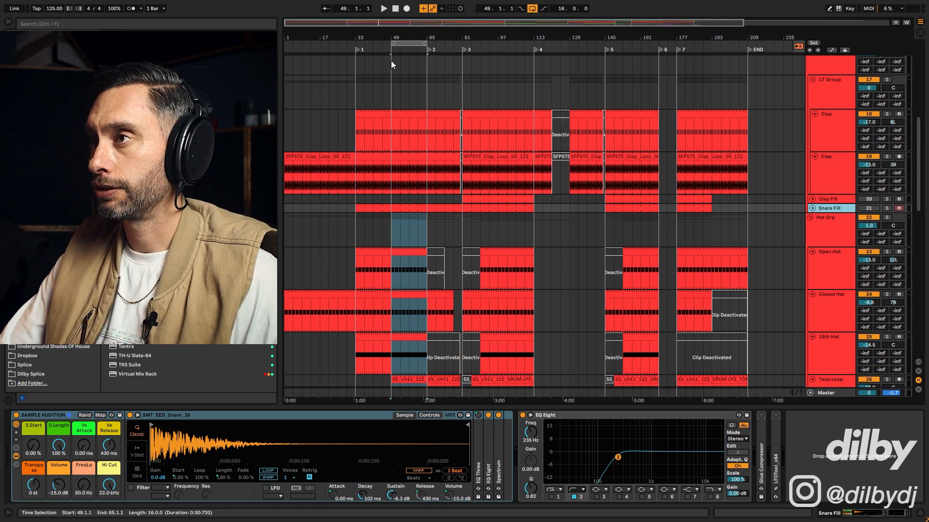
drag(401, 22, 346, 62)
click(827, 199)
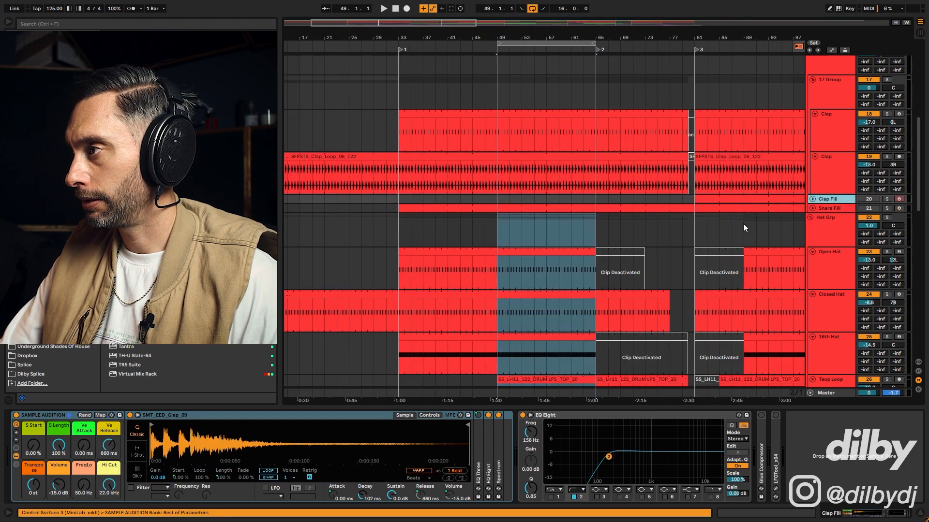
click(843, 208)
- Activate the Snare Fill track and compare it soloed and within the full mix from bar 49
click(887, 208)
key(space)
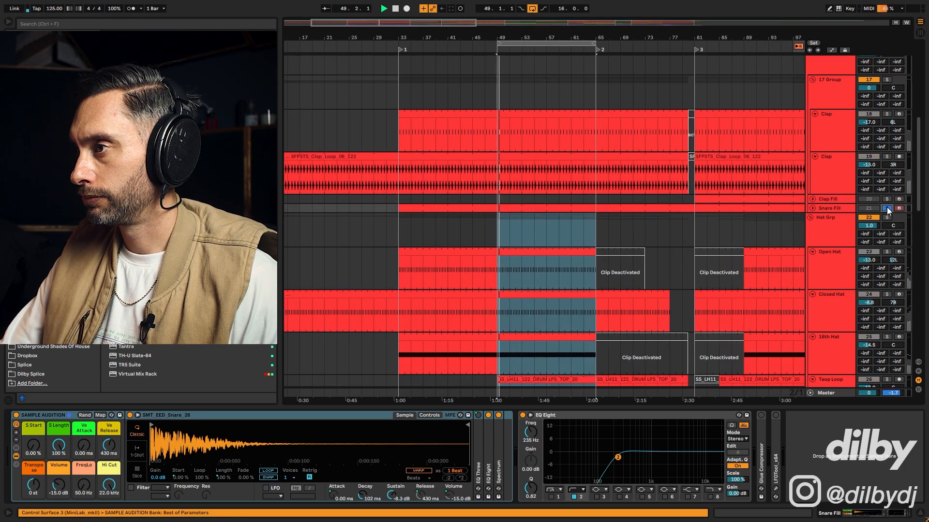
key(space)
click(885, 208)
click(870, 208)
key(space)
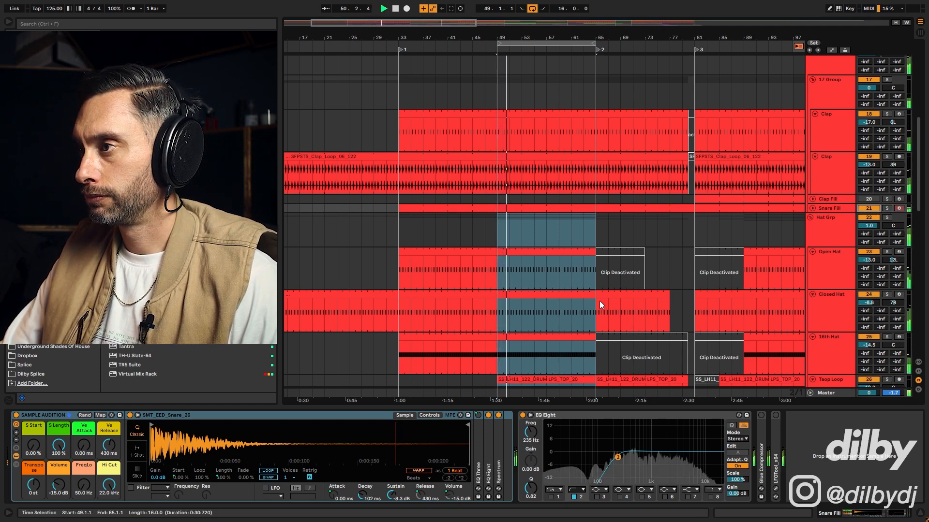
click(888, 209)
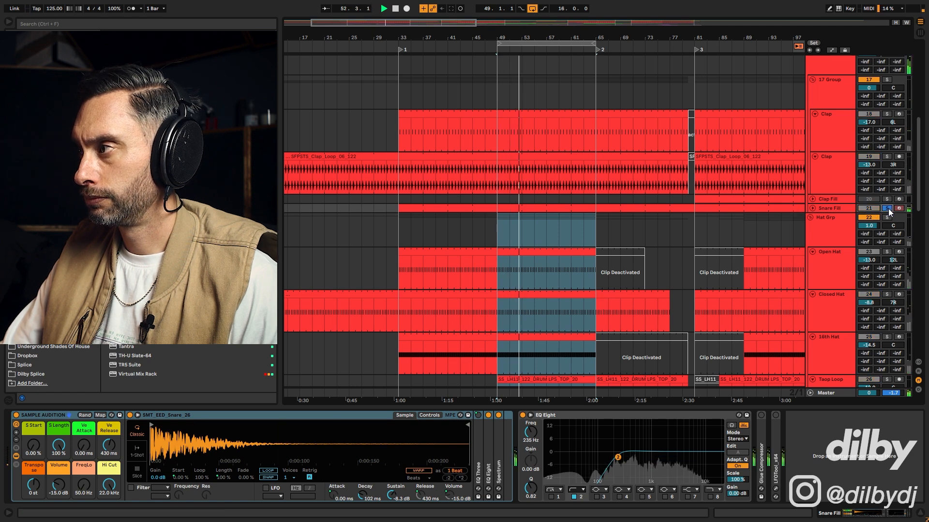
key(space)
- Audition the Taop Loop track soloed from bar 57
drag(441, 23, 441, 4)
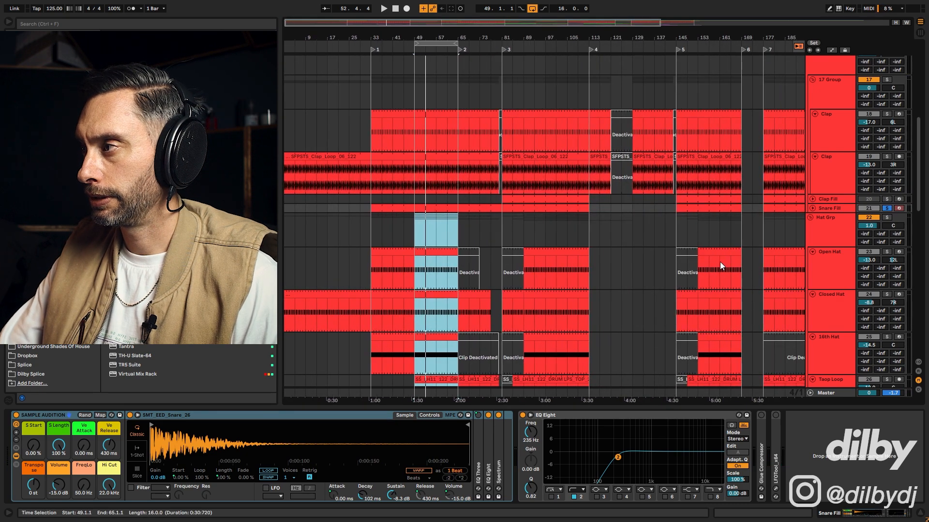
scroll(596, 347, down, 2)
scroll(532, 338, down, 2)
click(437, 329)
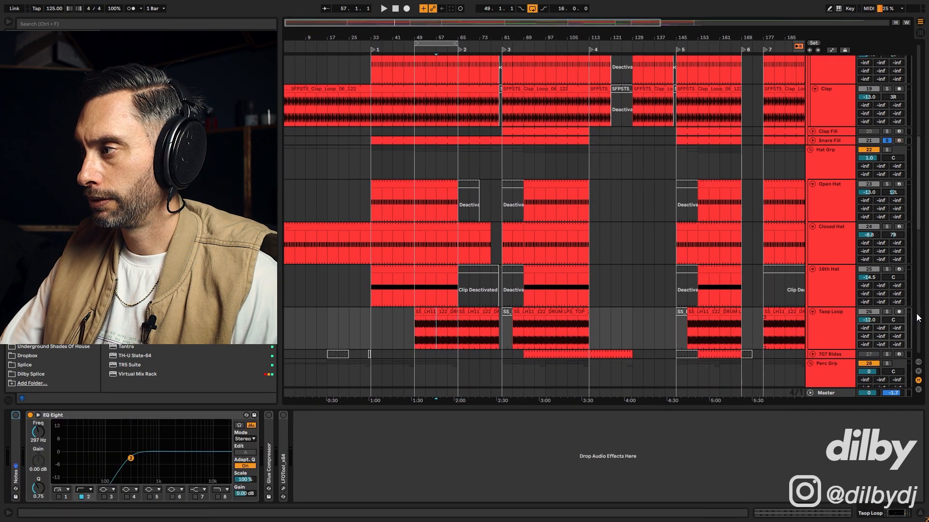
key(space)
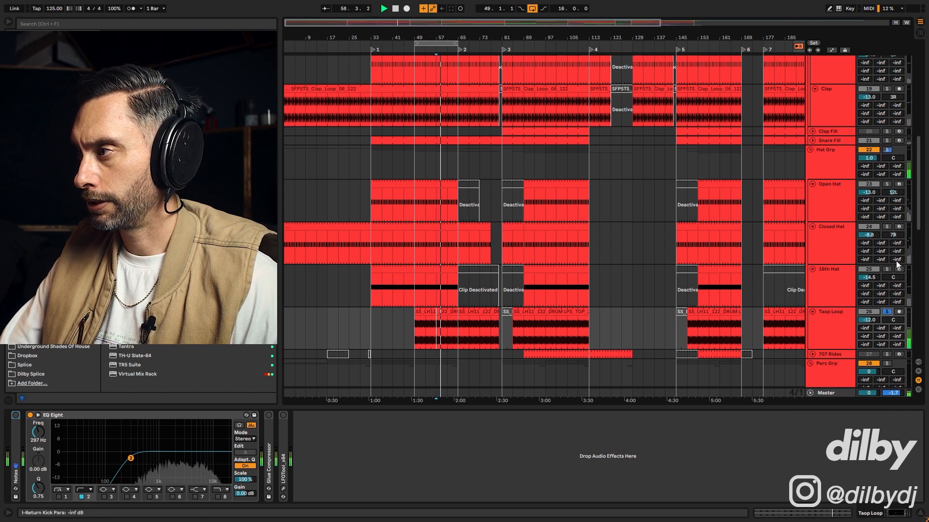
scroll(887, 286, down, 4)
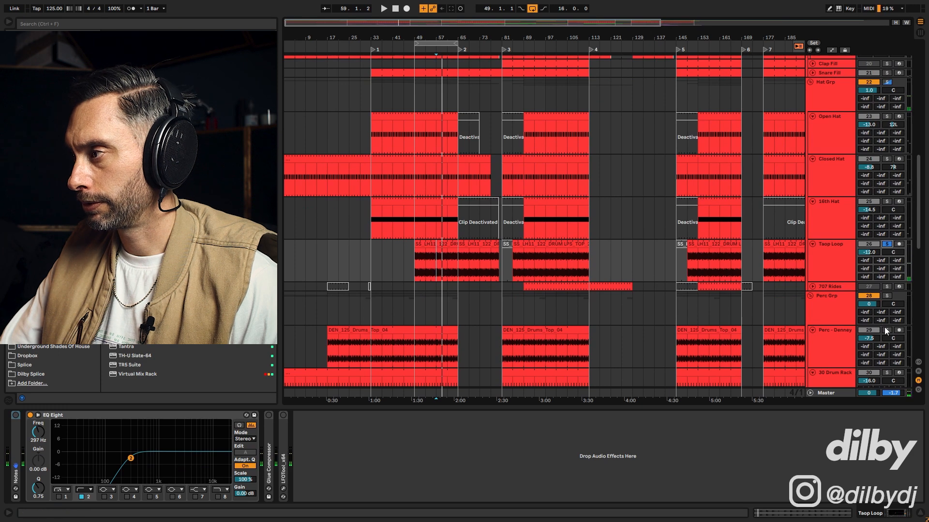
key(space)
- Solo the Snare Fill track again and listen to it in playback from bar 57
scroll(852, 221, up, 2)
scroll(851, 217, up, 8)
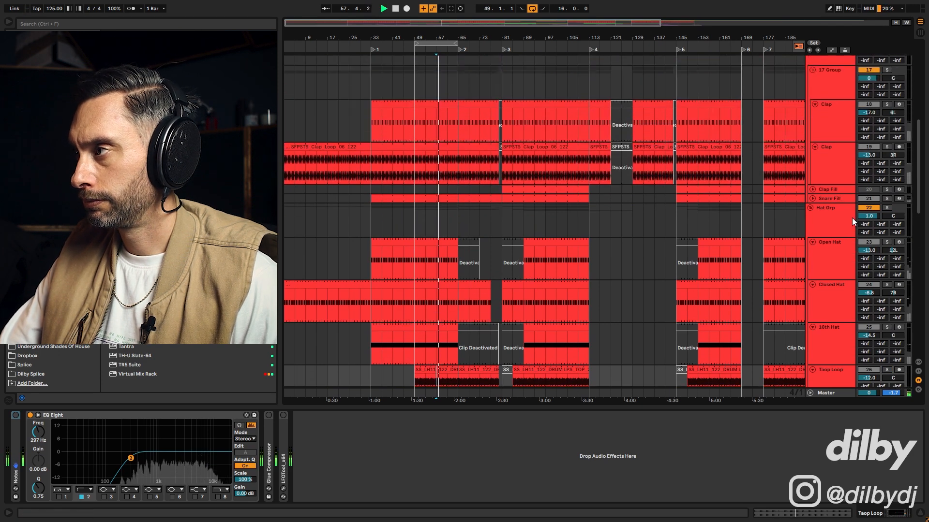
click(887, 246)
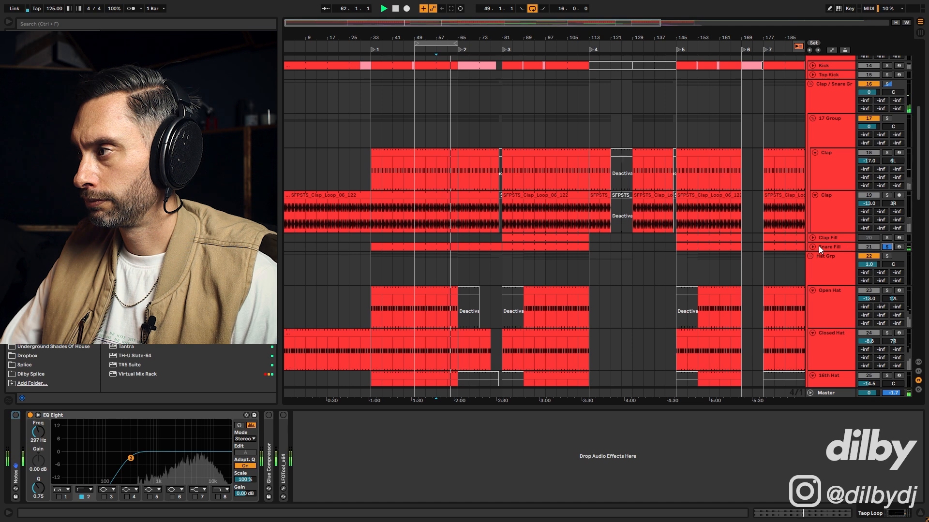
key(space)
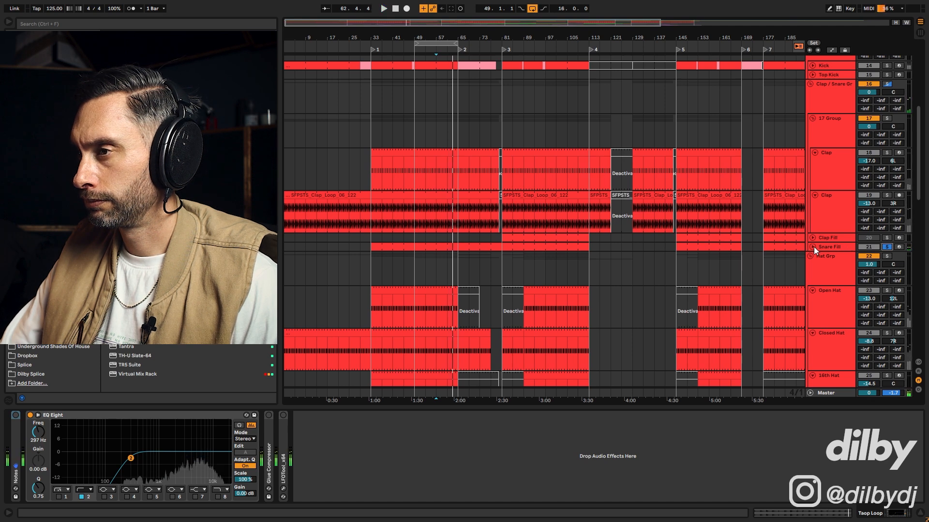
- Unfold the Snare Fill track, open its clip starting at bar 33 and audition its C3 notes
click(814, 247)
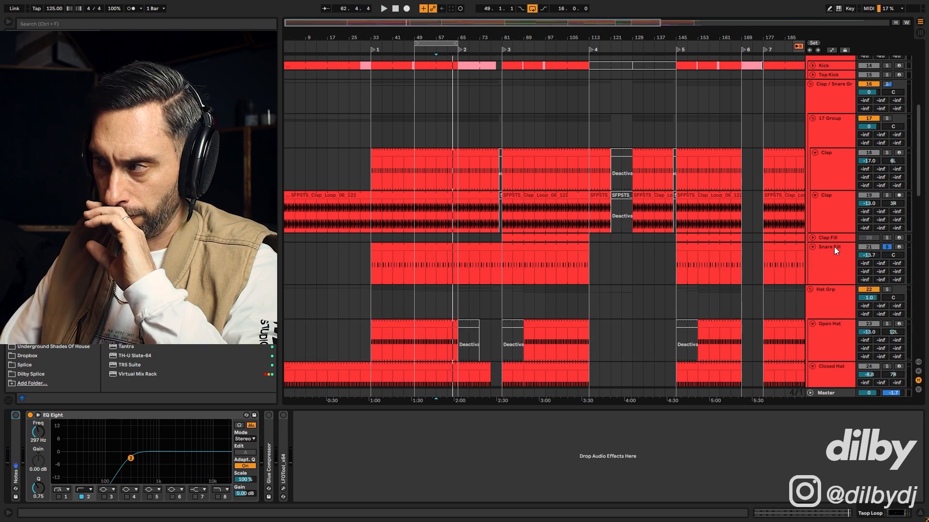
click(453, 248)
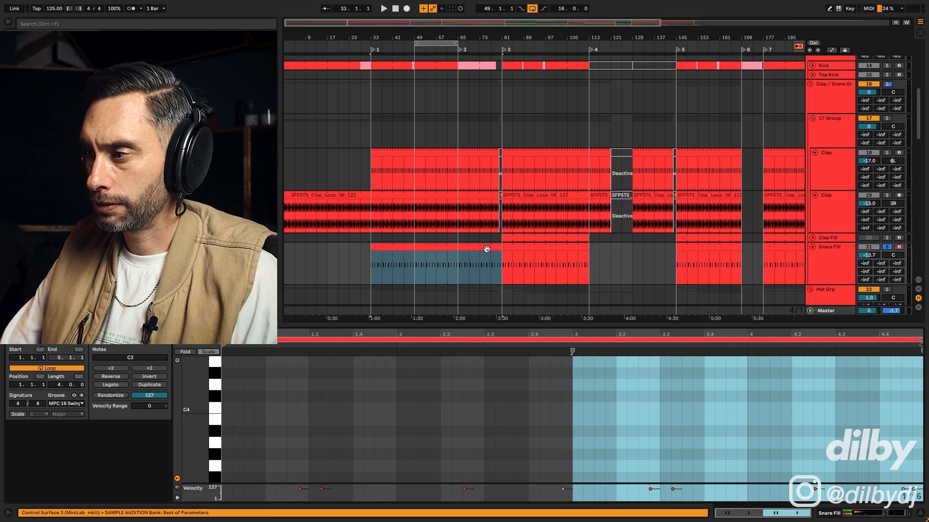
scroll(631, 396, down, 4)
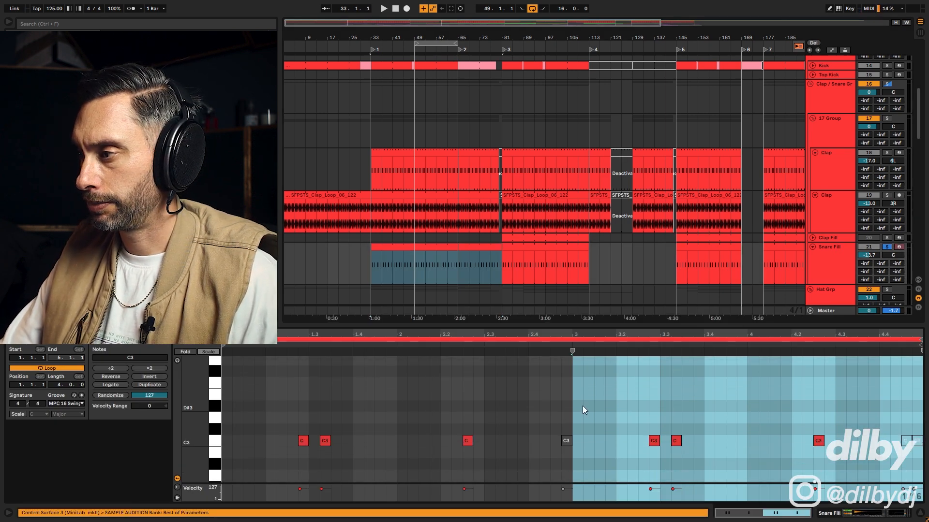
key(space)
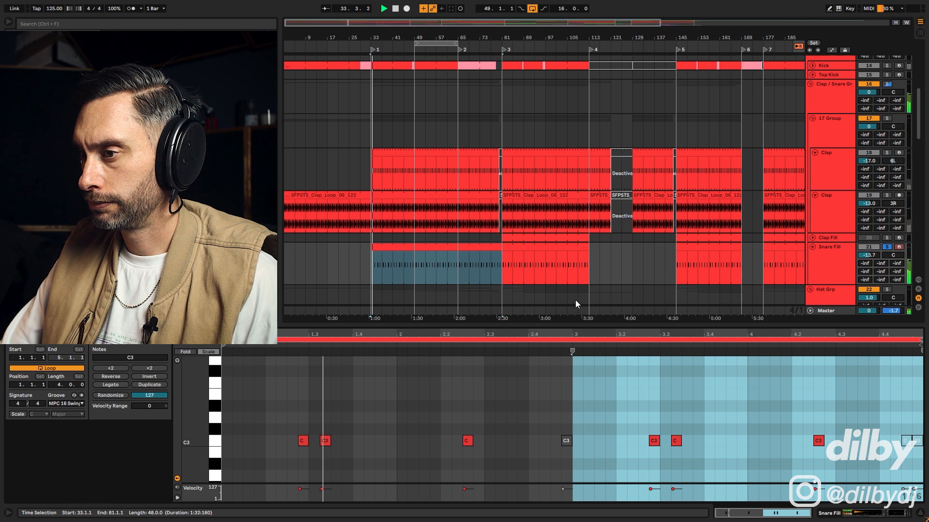
key(space)
- Select the first two C3 notes in the Snare Fill clip, nudge them slightly later and listen from bar 33
drag(296, 335, 324, 360)
drag(356, 410, 476, 463)
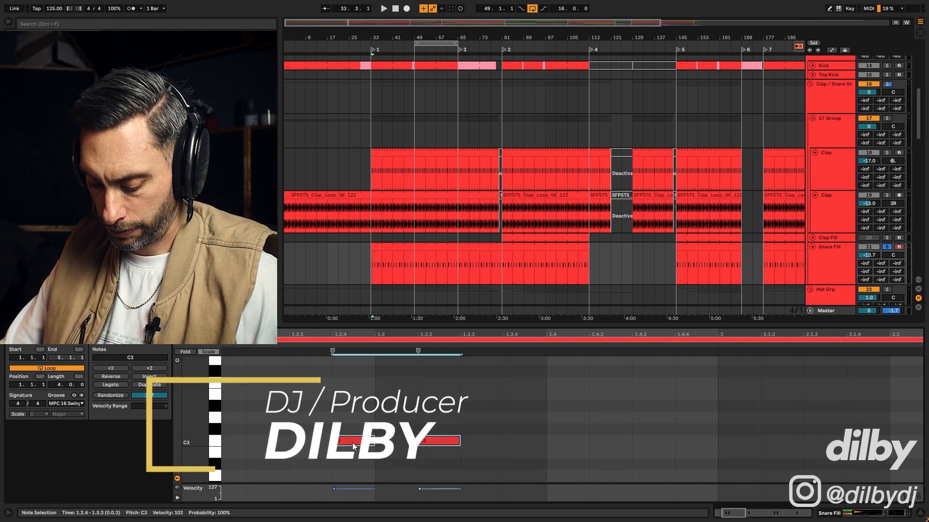
drag(353, 442, 355, 441)
key(space)
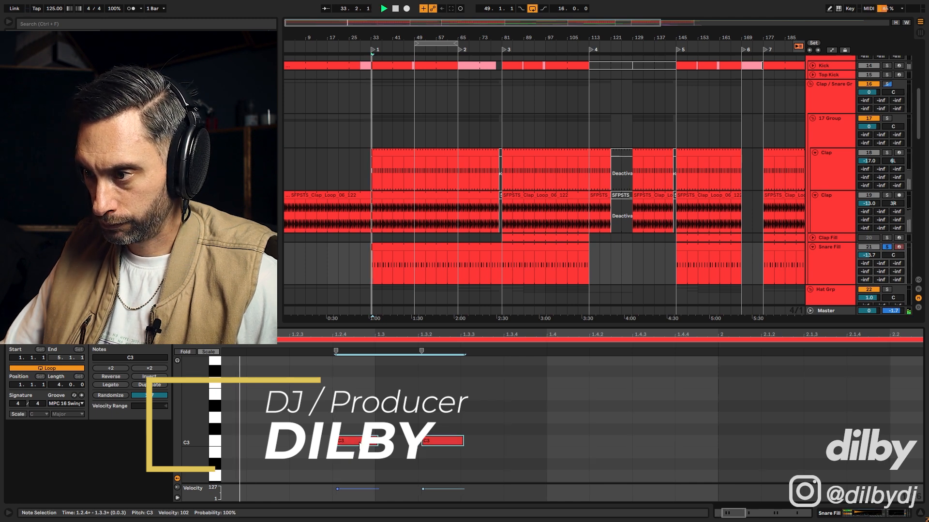
key(space)
- Shift the two selected snare notes slightly ahead of beats 1.2.4 and 1.3.2, checking the timing in solo playback
drag(359, 445, 356, 444)
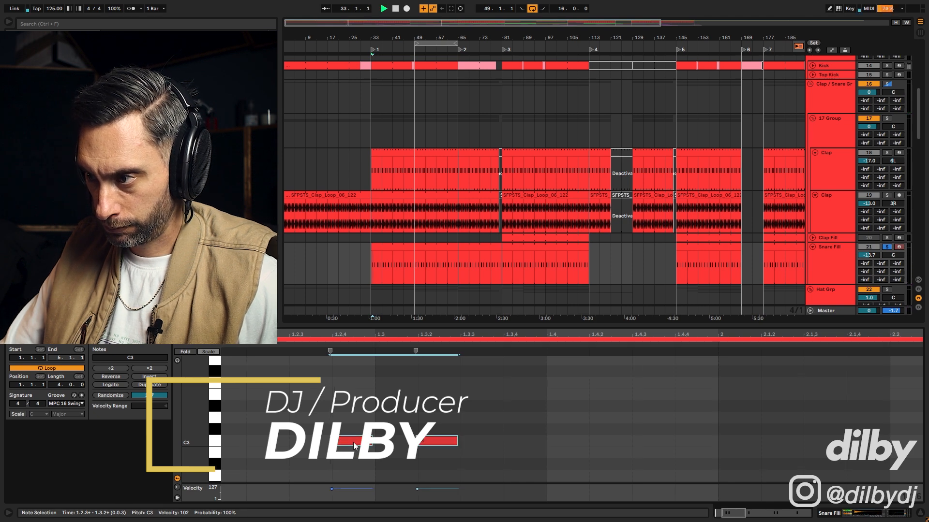
key(space)
drag(353, 446, 354, 445)
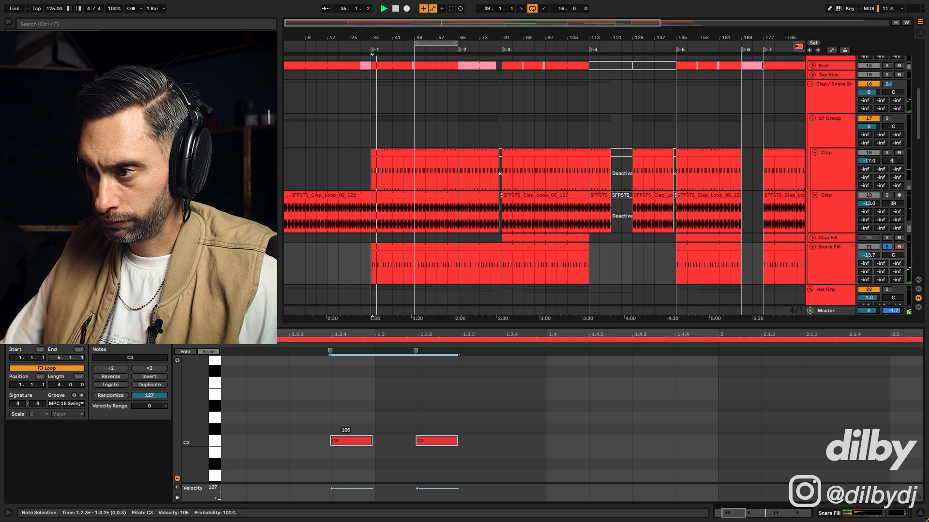
drag(345, 441, 355, 442)
key(space)
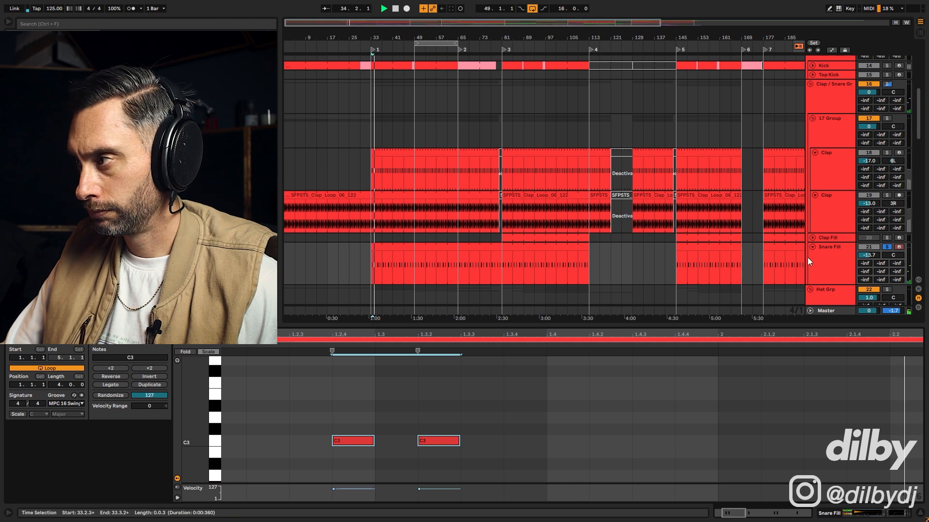
- Unsolo the Snare Fill track and check its adjusted notes against the full mix from bar 33
click(884, 248)
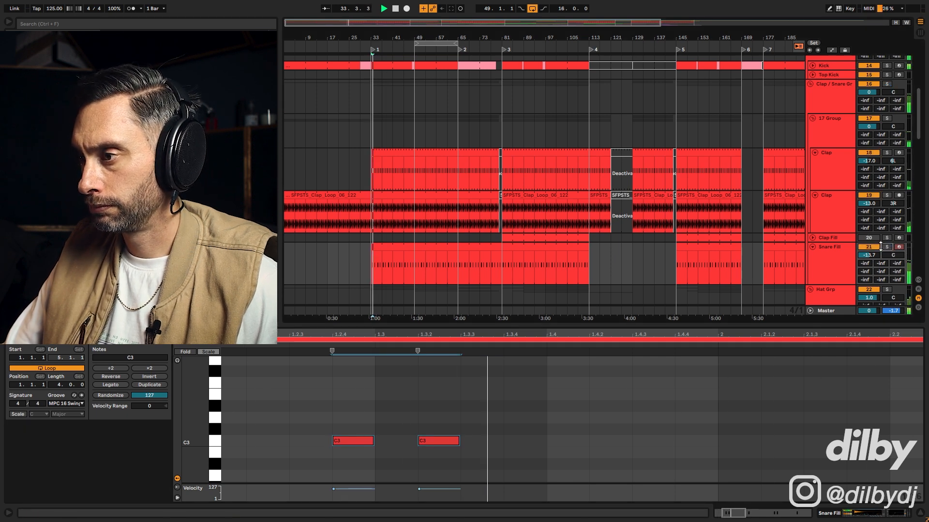
key(space)
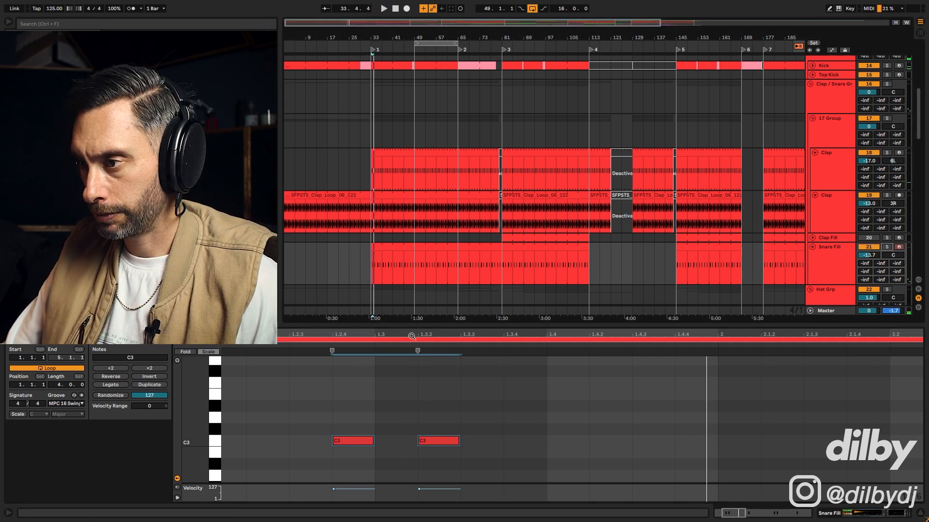
drag(726, 513, 710, 476)
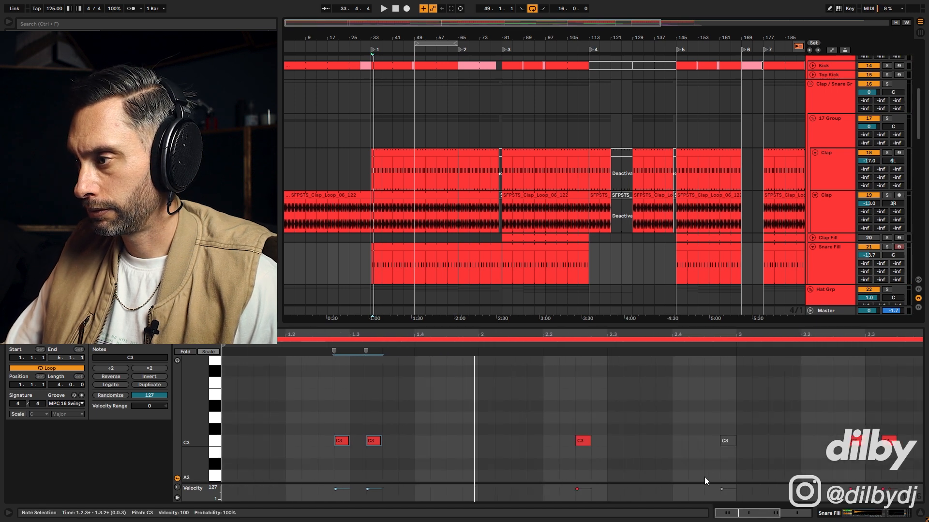
key(space)
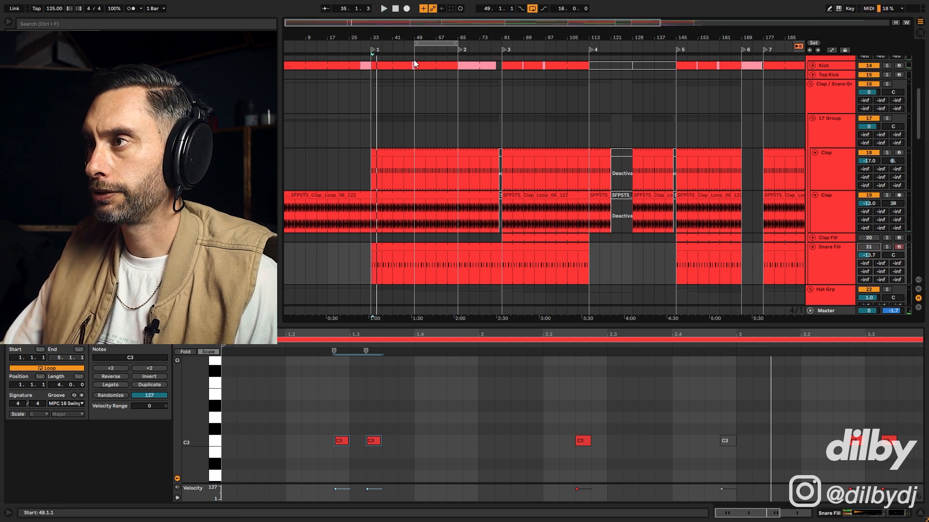
- Solo the Clap Fill track and play it from bar 81
click(502, 119)
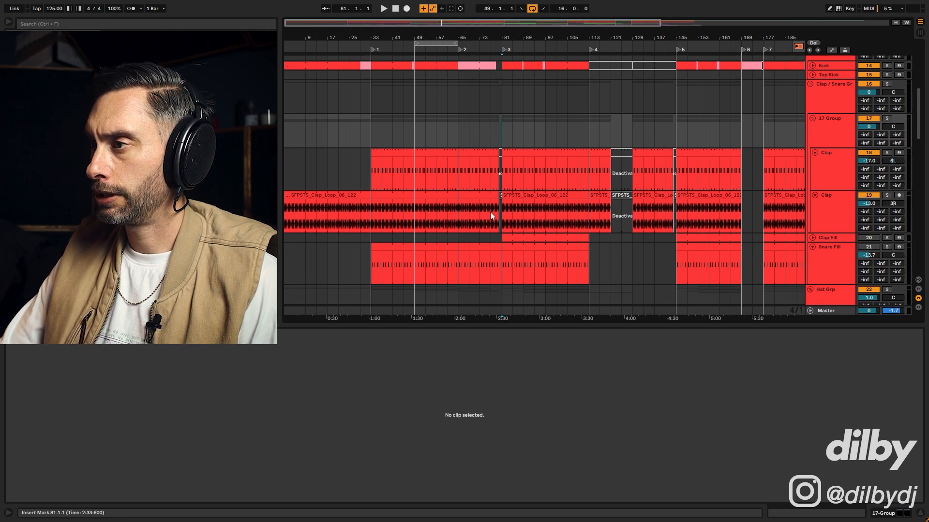
click(886, 237)
key(space)
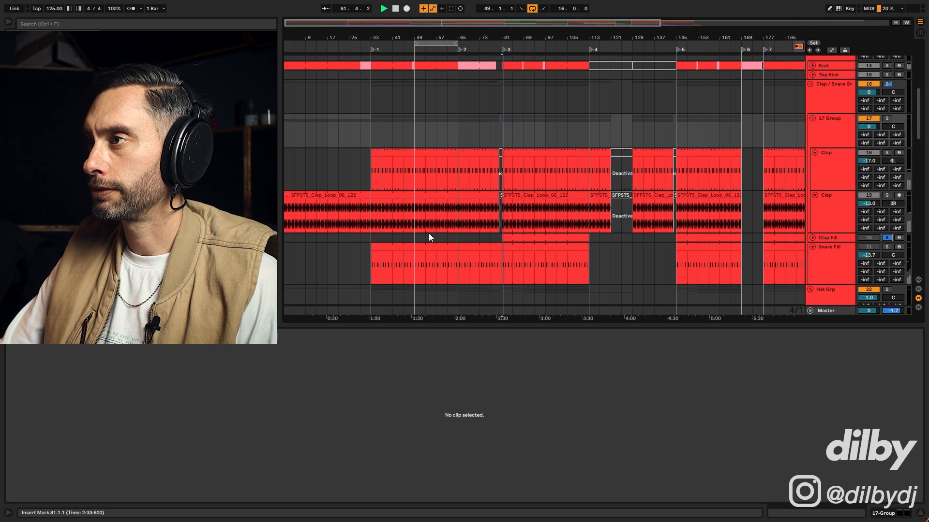
- Unfold the Clap Fill track, set its B-Synth Verb send to -15.0 dB and play it soloed from bar 81
click(812, 238)
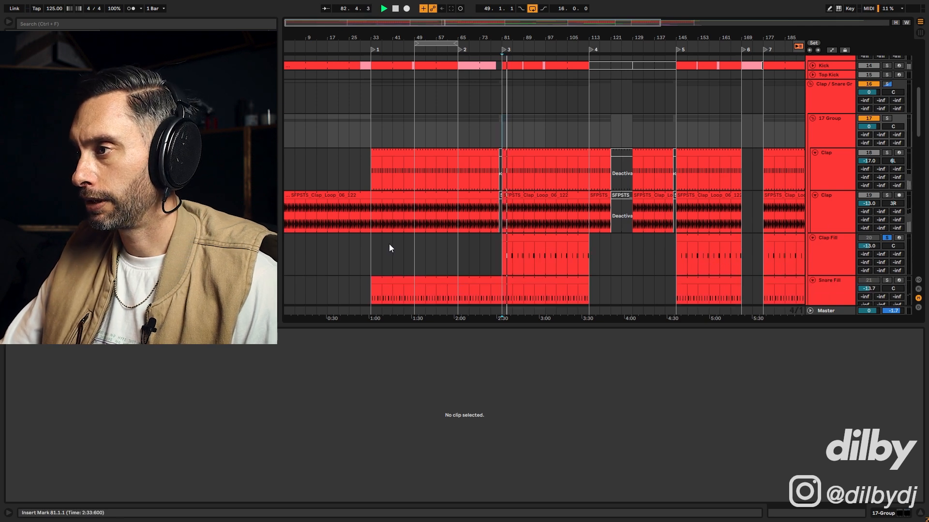
drag(535, 21, 470, 59)
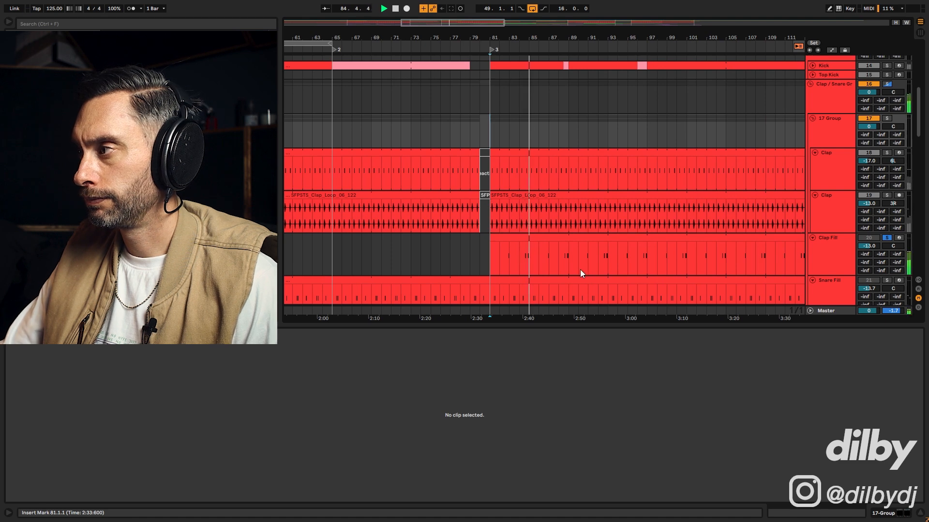
drag(884, 255, 884, 244)
key(space)
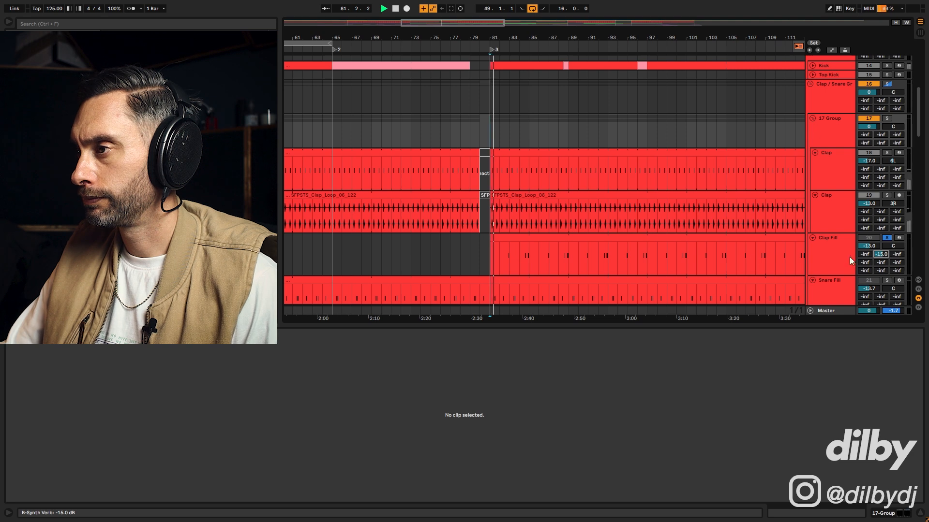
- Unsolo and activate the Clap Fill track, lower its volume to -13.9 dB and its B-Synth Verb send to -19.7 dB during playback
click(517, 260)
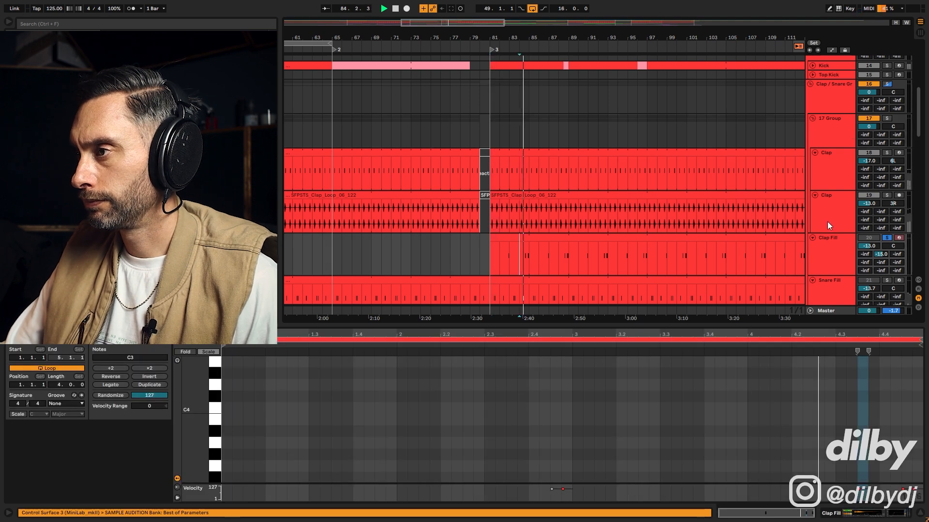
click(888, 237)
key(space)
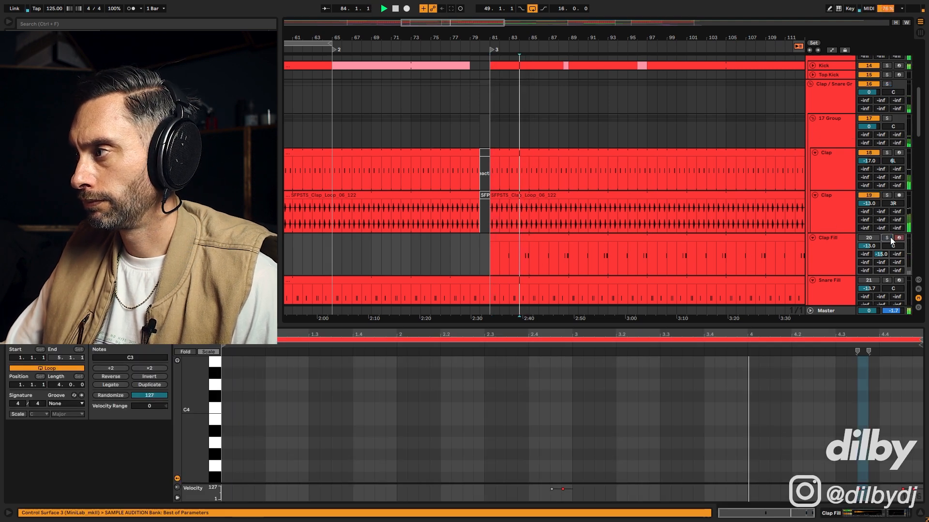
key(space)
click(871, 237)
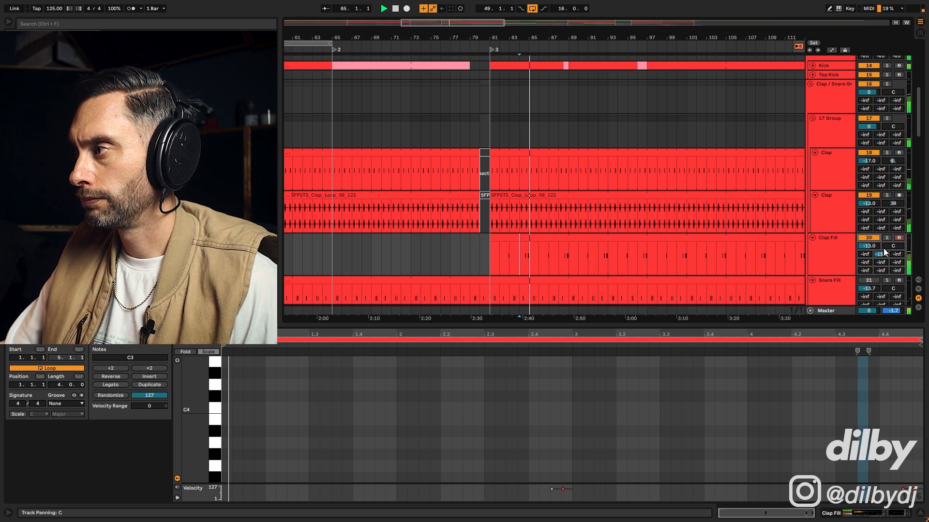
mouse_move(881, 254)
mouse_down()
mouse_move(881, 270)
mouse_move(869, 249)
mouse_up()
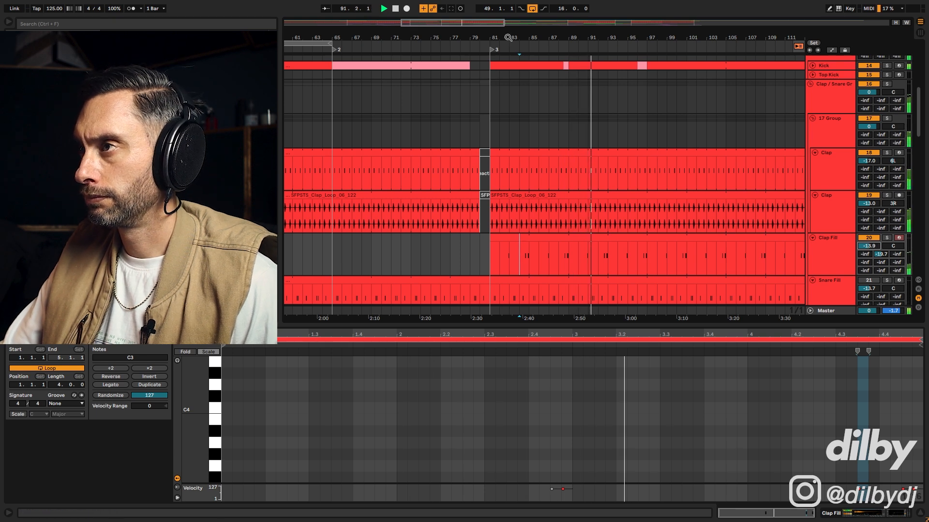
- Collapse all track groups, expand Perc Grp and play the first OSCAR L PERC LOOPS clip soloed from bar 31
double_click(740, 25)
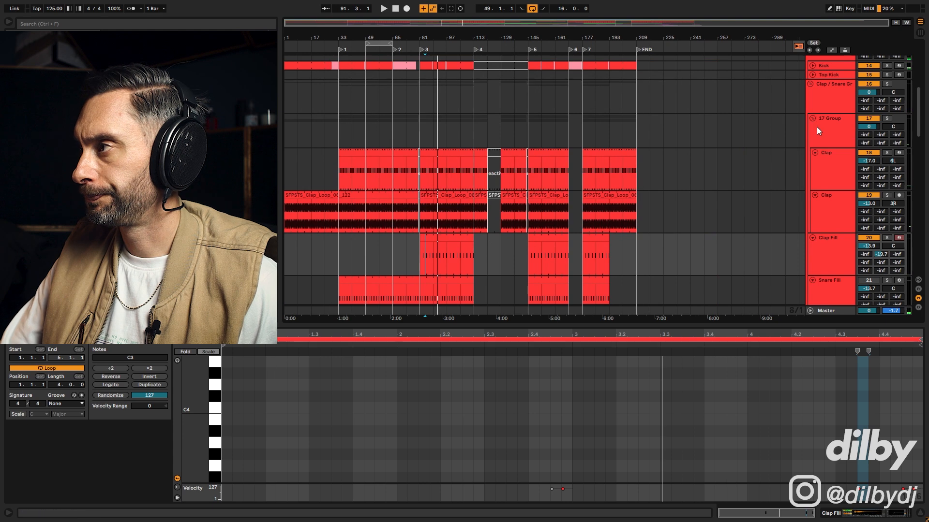
alt+click(810, 85)
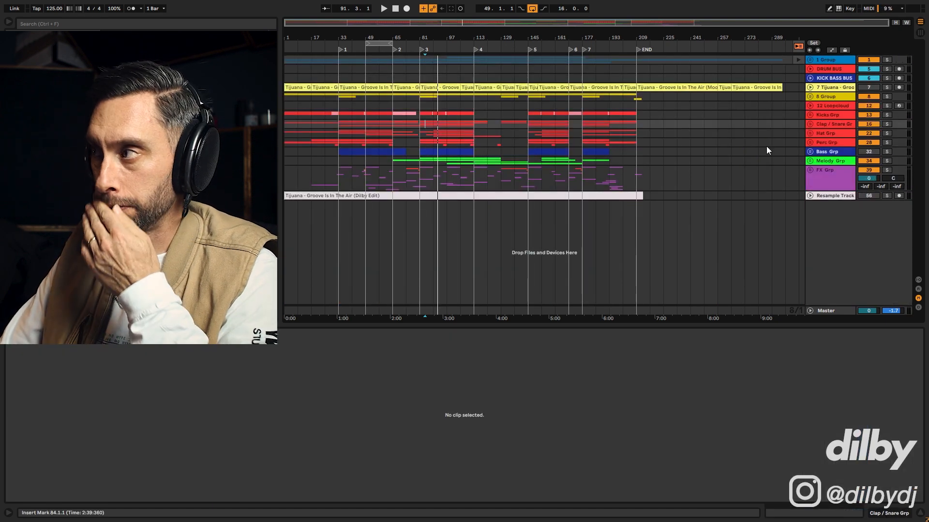
click(810, 142)
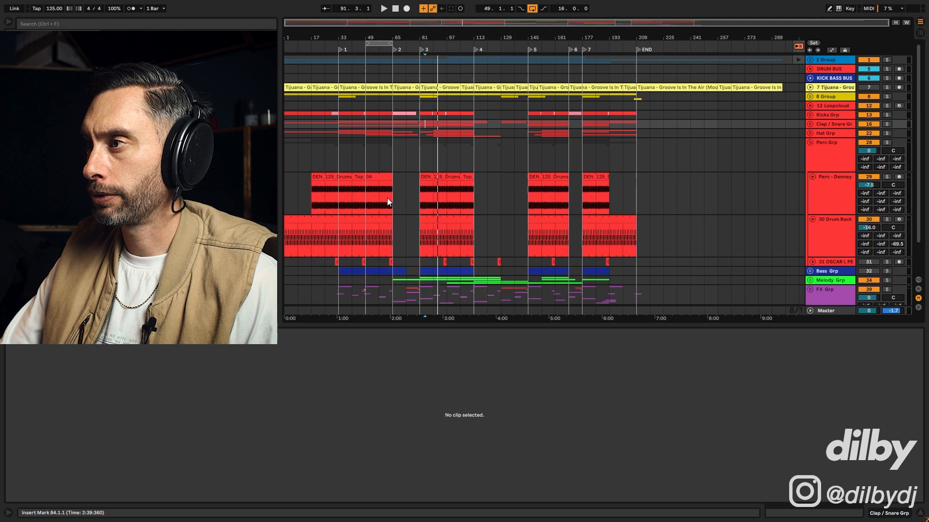
click(337, 262)
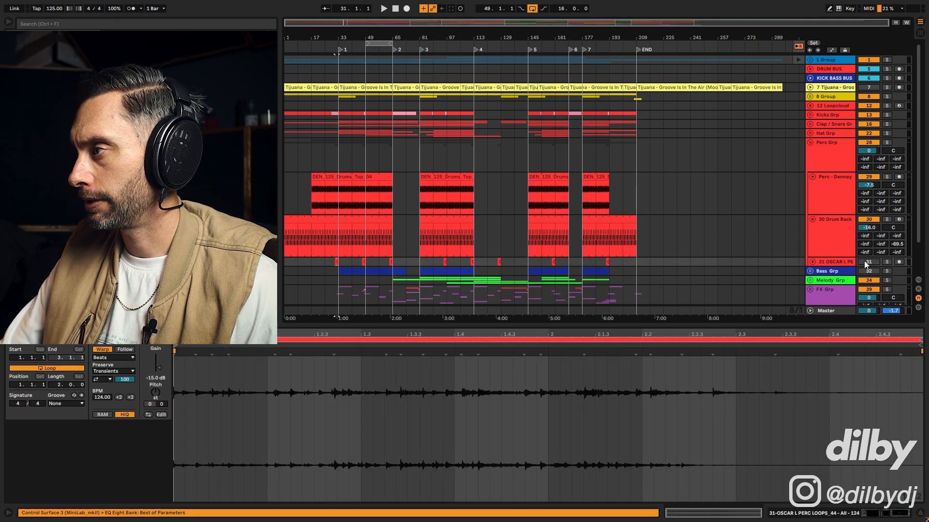
key(space)
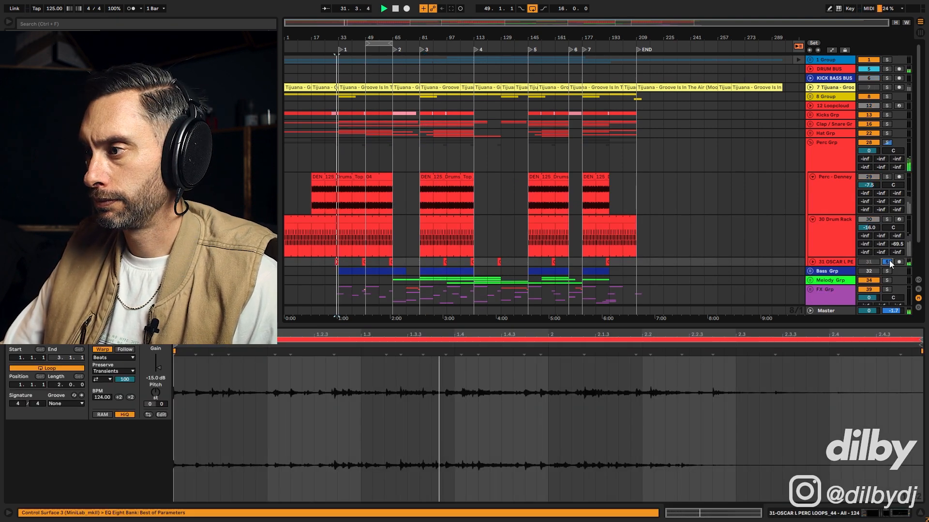
click(888, 261)
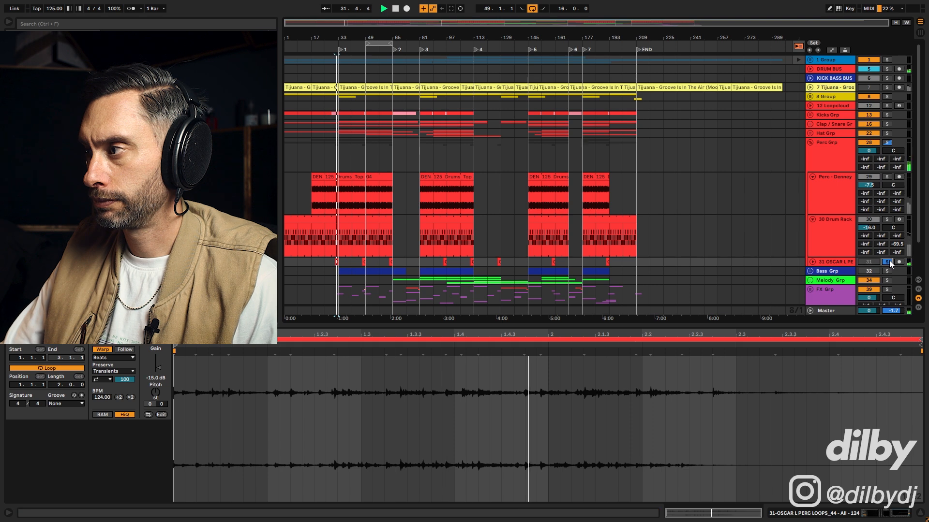
- Examine the OSCAR L PERC LOOPS track's effect chain and its DS Tantra 2 settings during solo playback
click(832, 261)
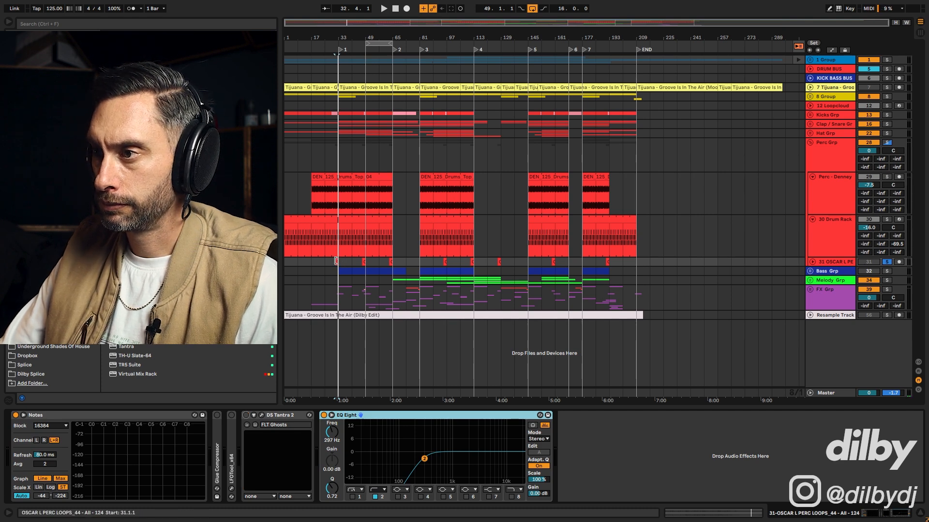
key(space)
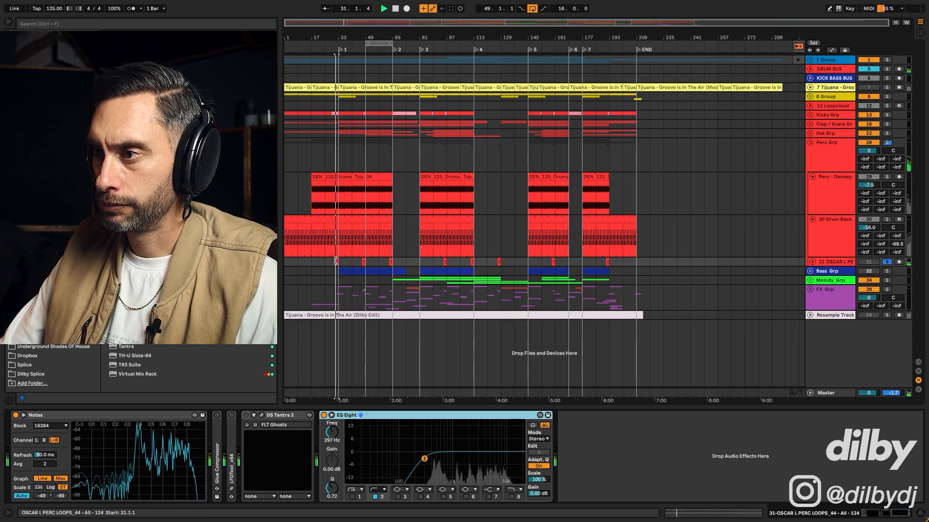
click(261, 415)
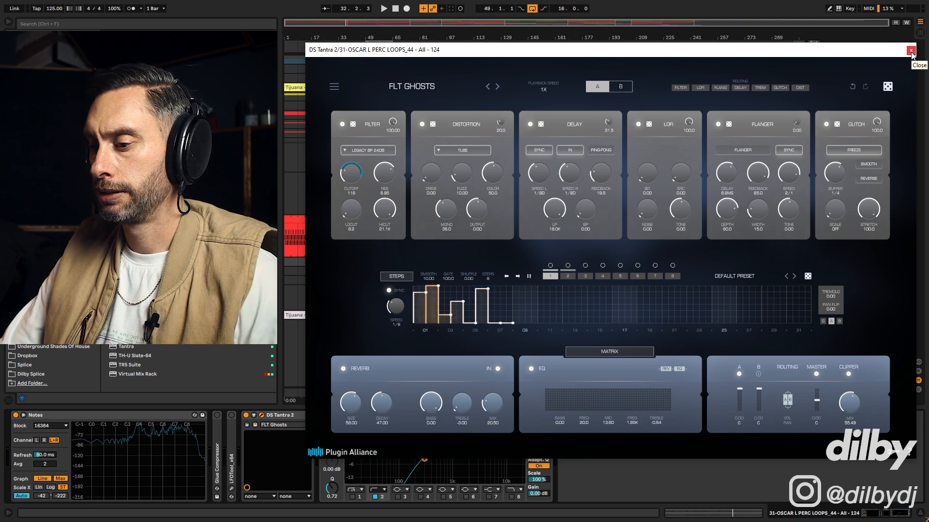
click(910, 51)
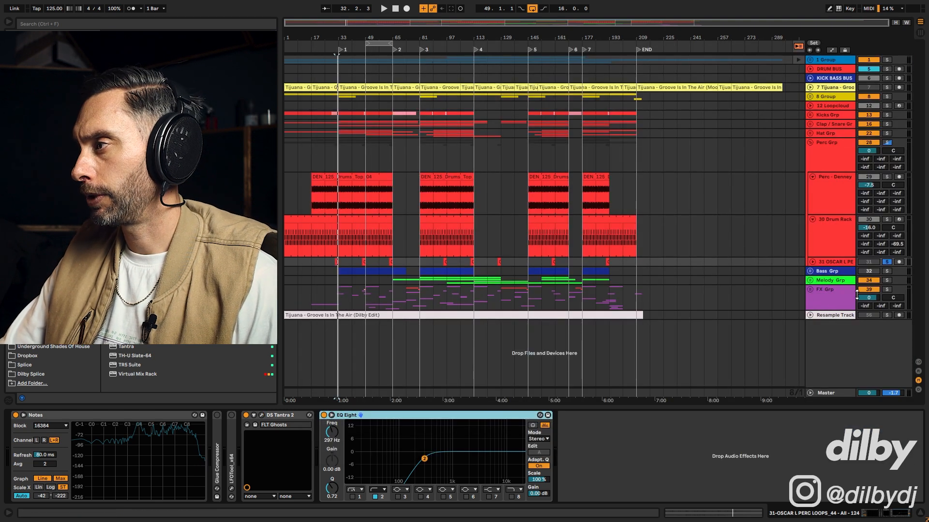
- Unsolo the OSCAR L PERC LOOPS track and check it against the full mix from bar 31
click(886, 261)
key(space)
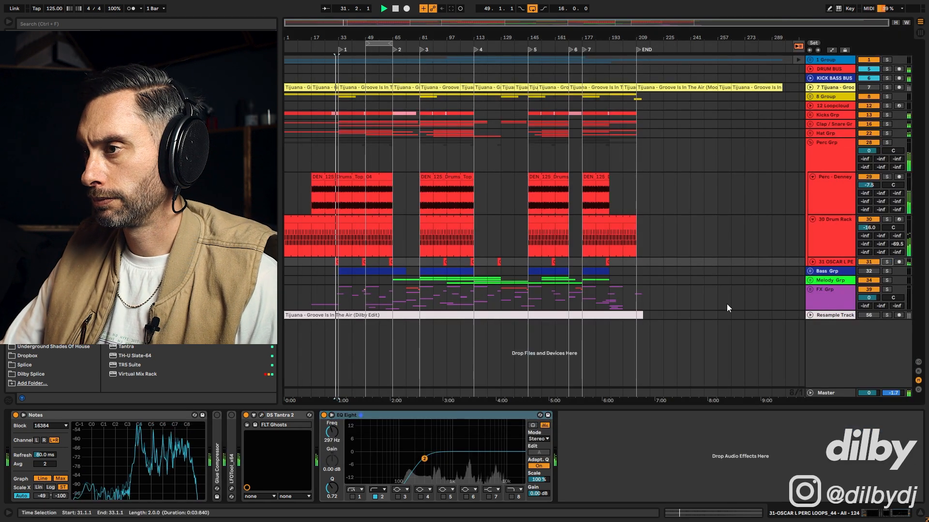
mouse_move(381, 34)
mouse_down()
mouse_move(382, 73)
mouse_move(382, 39)
mouse_up()
key(space)
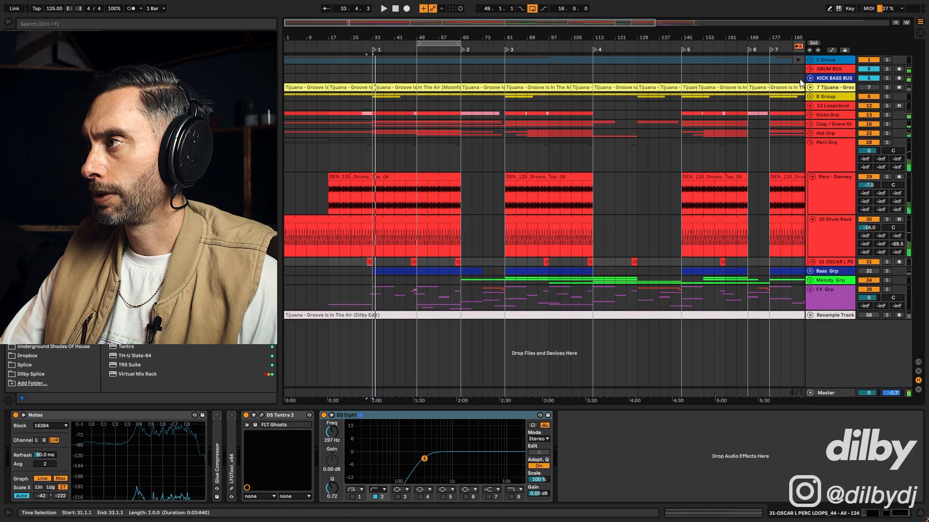
- Enable the DRUM BUS effect rack and its VBC FG-Grey compressor, then bring the compressor's controls into view during playback
click(824, 71)
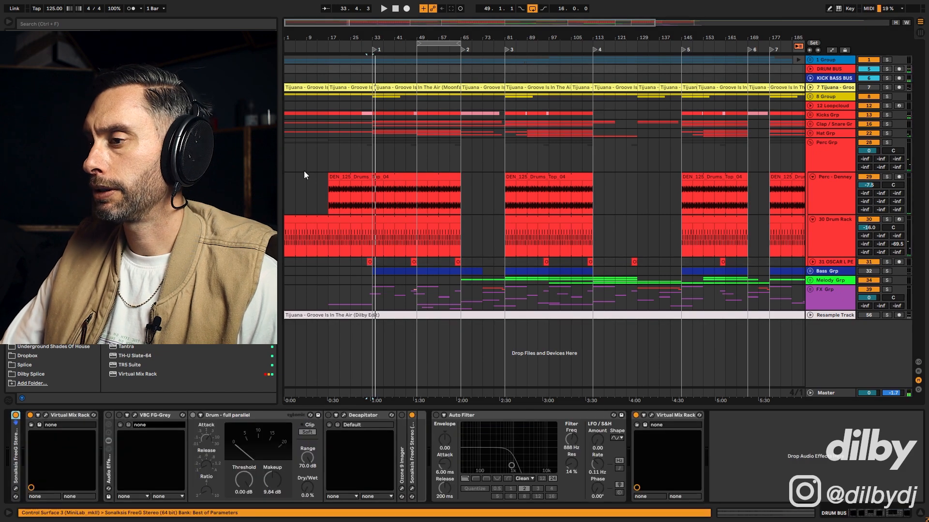
click(109, 415)
click(119, 415)
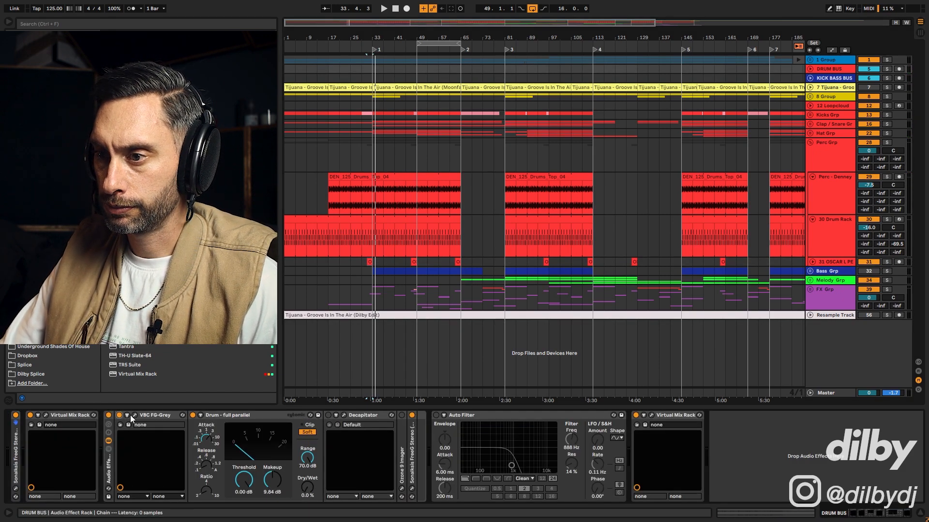
click(134, 414)
key(space)
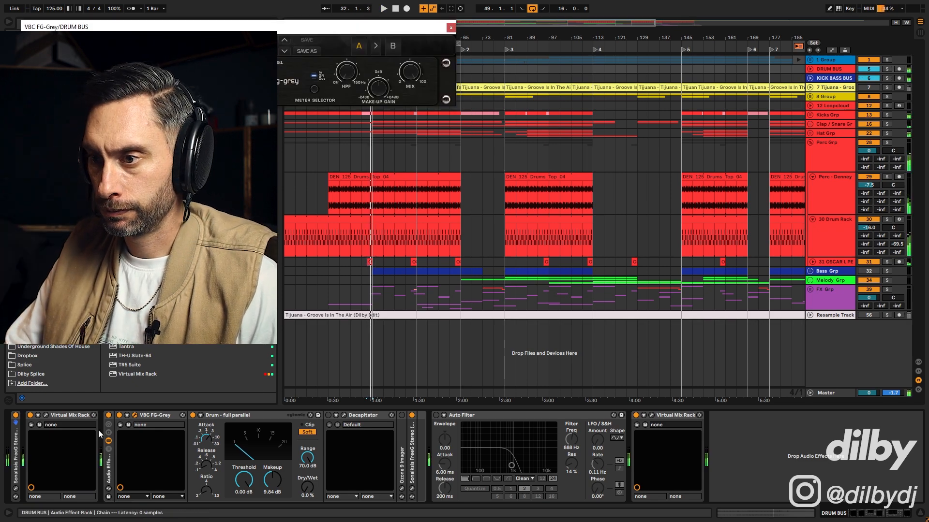
drag(260, 27, 593, 208)
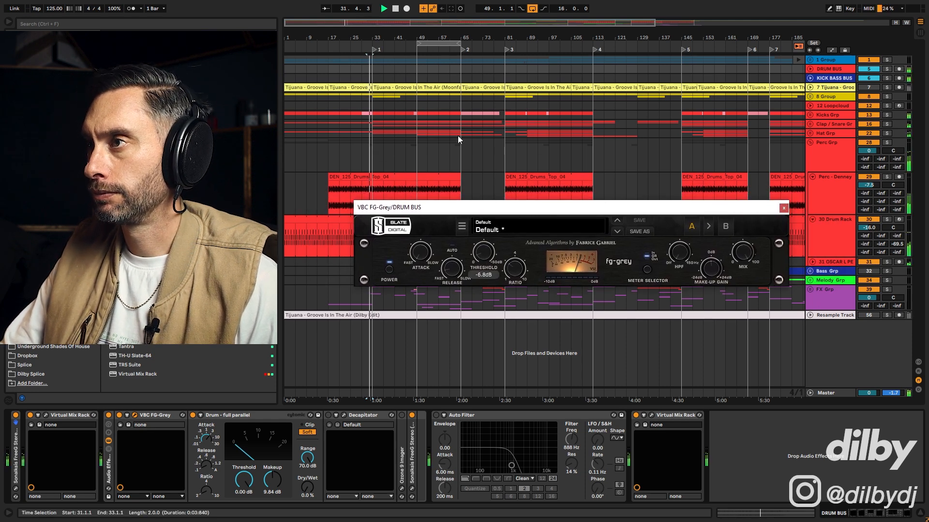
- Play the looped section from bar 49 to 65 and lower the FG-Grey threshold to about -17.8 dB by ear
click(441, 43)
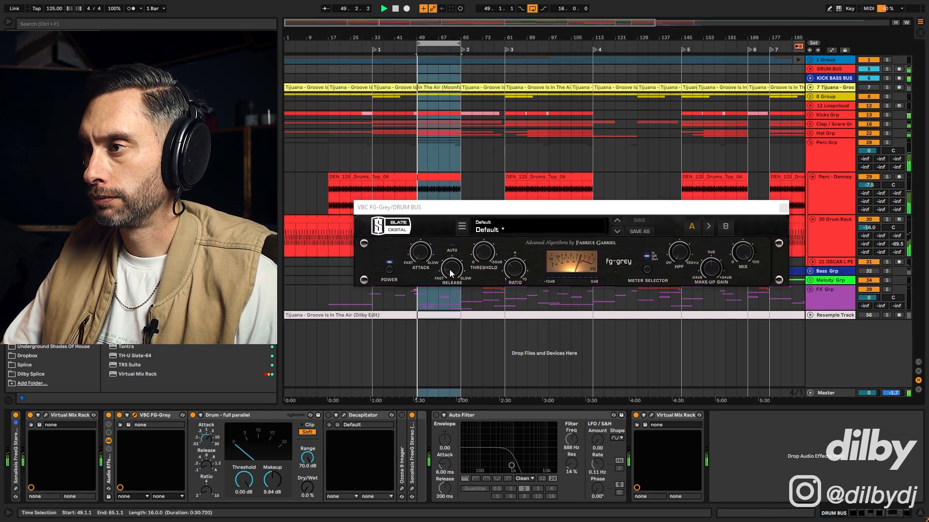
drag(423, 247, 475, 263)
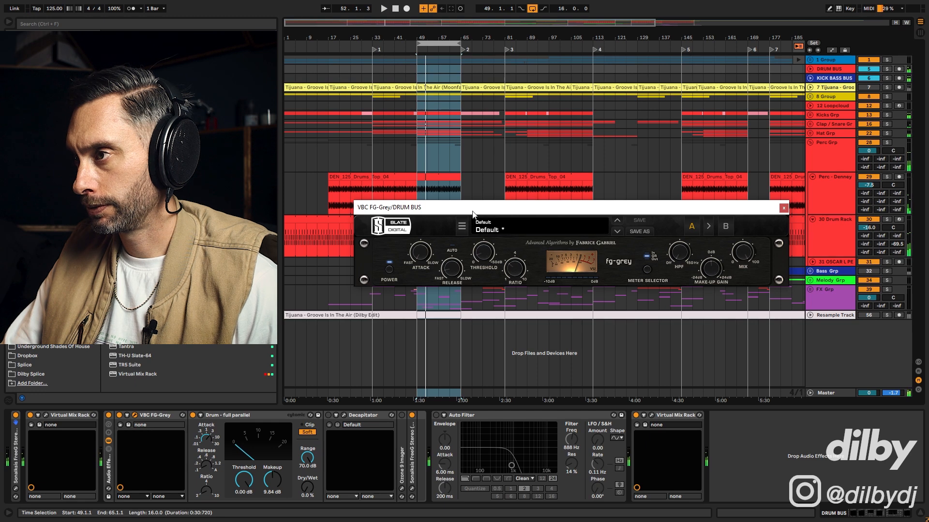
key(space)
drag(489, 261, 485, 254)
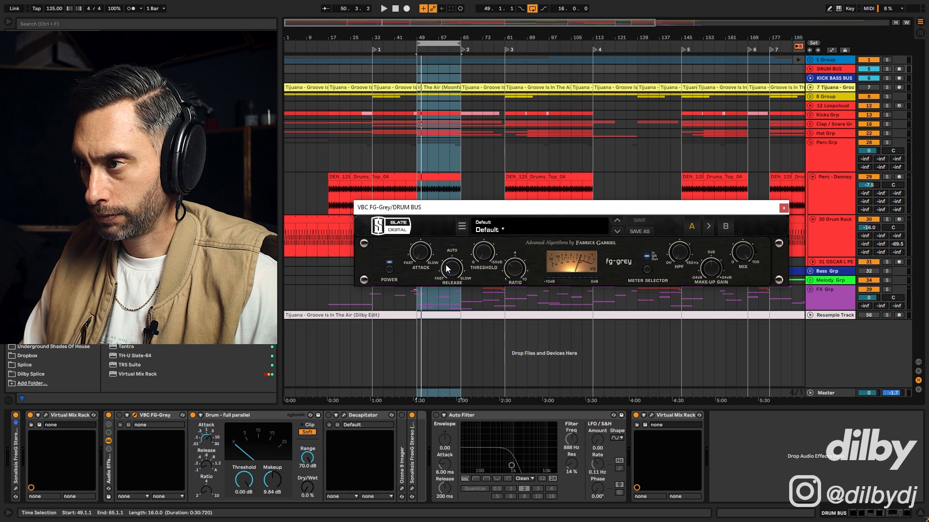
key(0)
key(space)
drag(488, 258, 494, 221)
drag(492, 254, 487, 250)
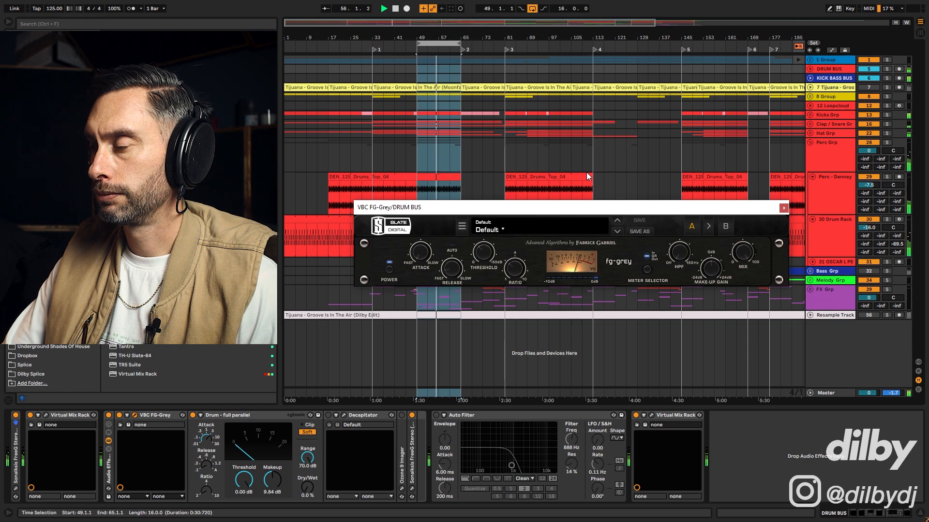
- Raise the FG-Grey threshold to about -16.5 dB and set its make-up gain to about 1.1 dB while listening from bar 49
mouse_move(481, 253)
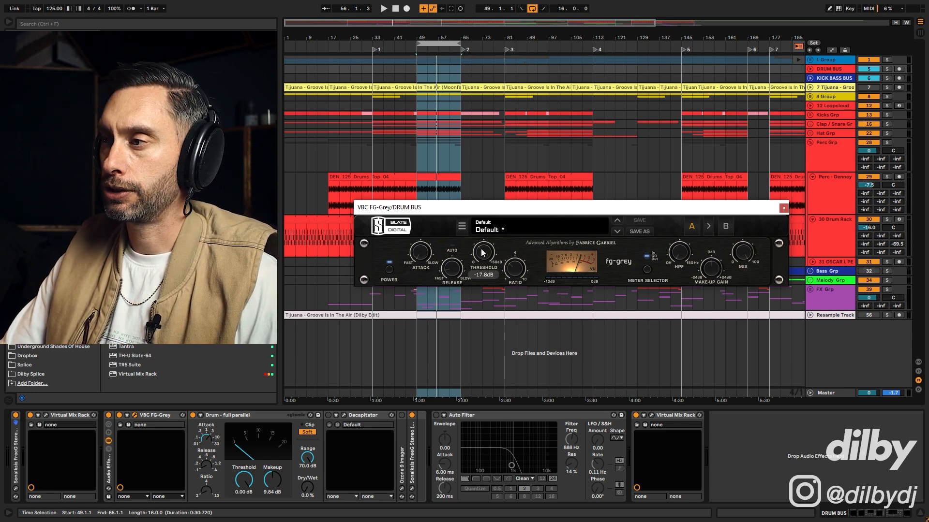
key(space)
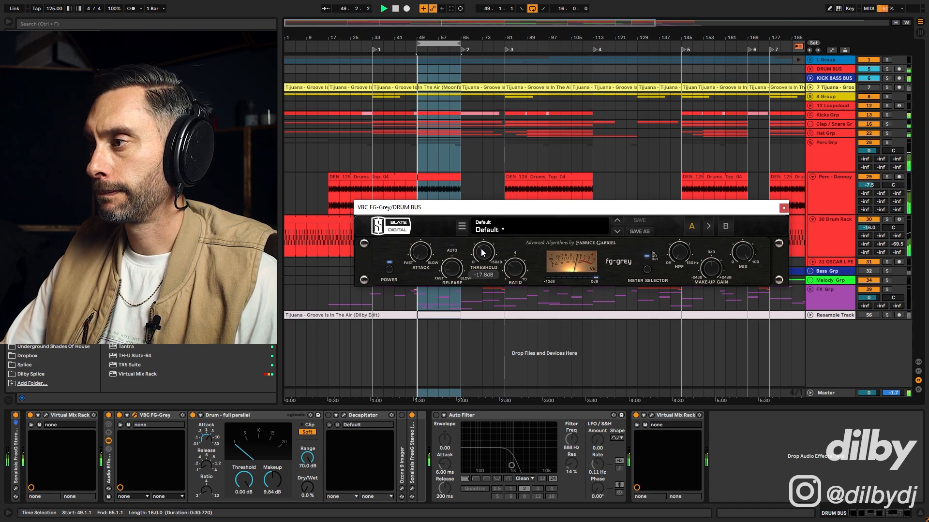
scroll(481, 252, up, 2)
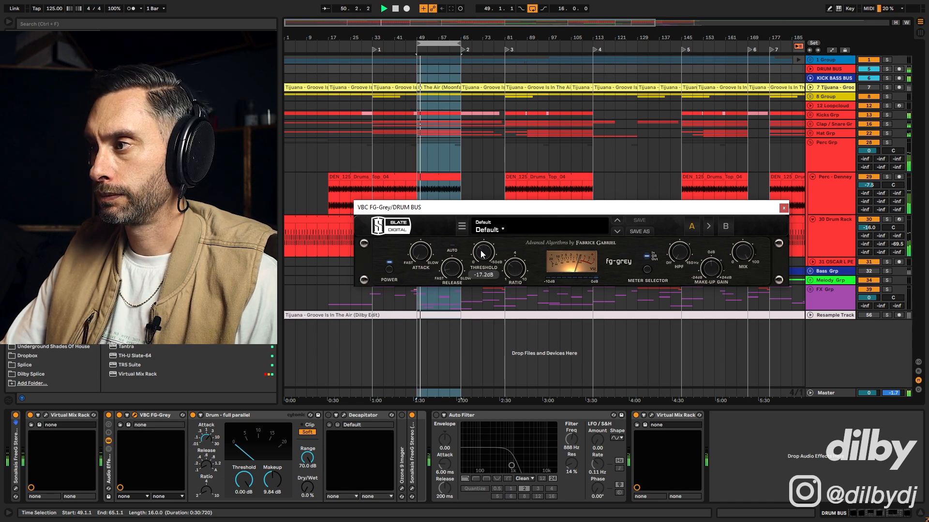
scroll(481, 252, up, 2)
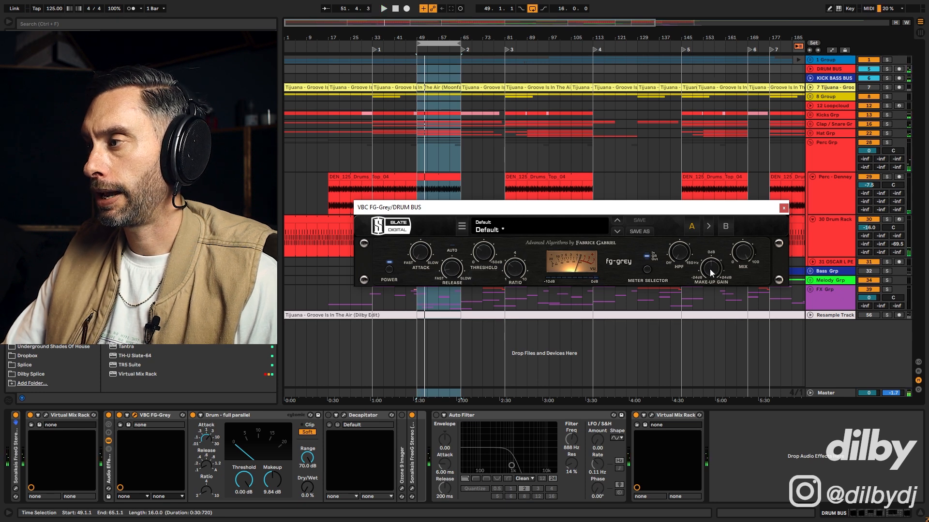
scroll(710, 273, down, 2)
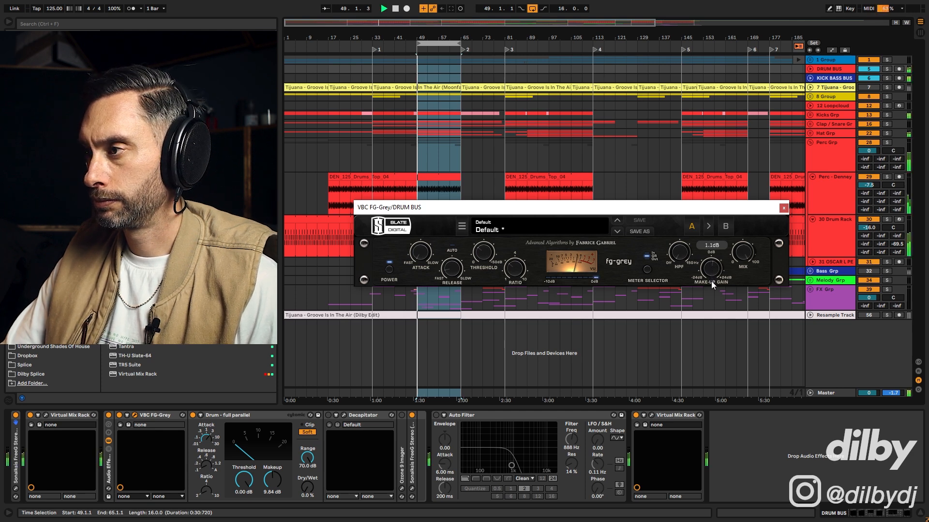
key(space)
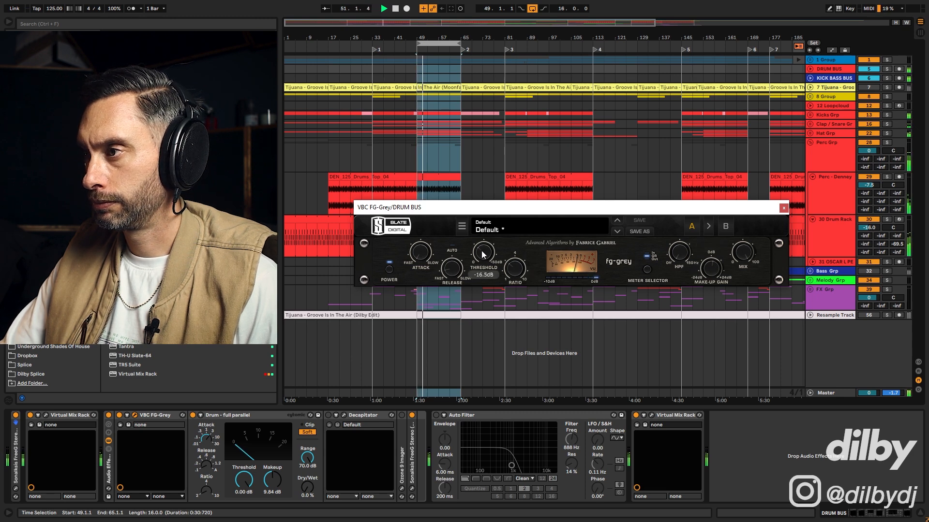
drag(481, 249, 482, 248)
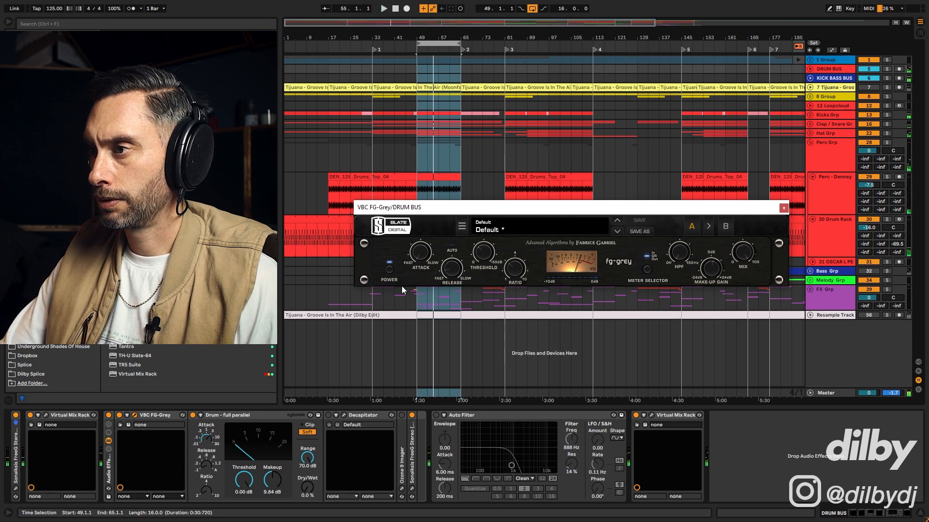
- Compare the drum bus with the FG-Grey compressor off and on during looped playback, leaving the compressor powered on
click(388, 271)
key(space)
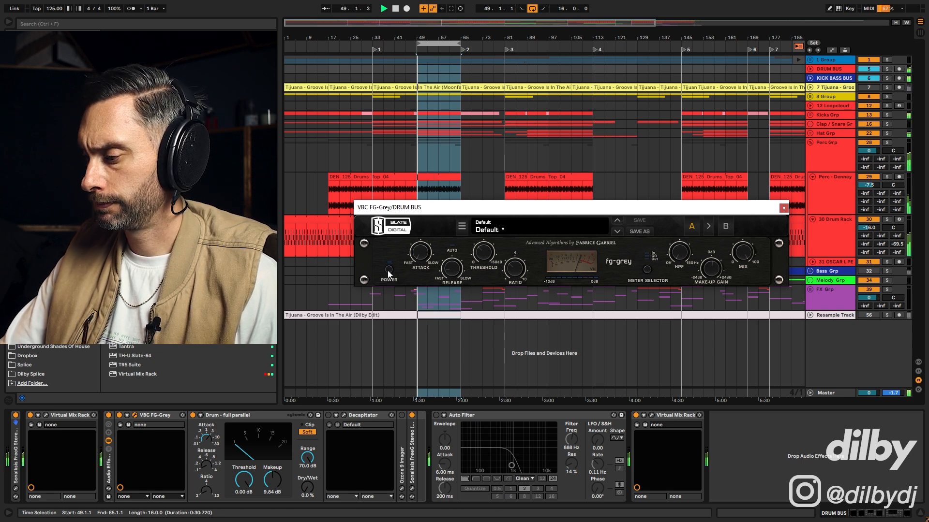
click(387, 271)
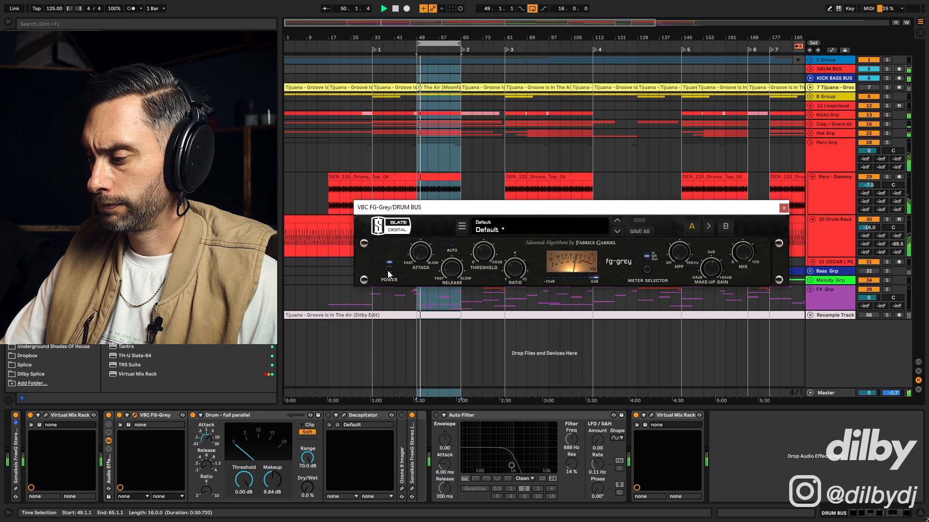
click(387, 270)
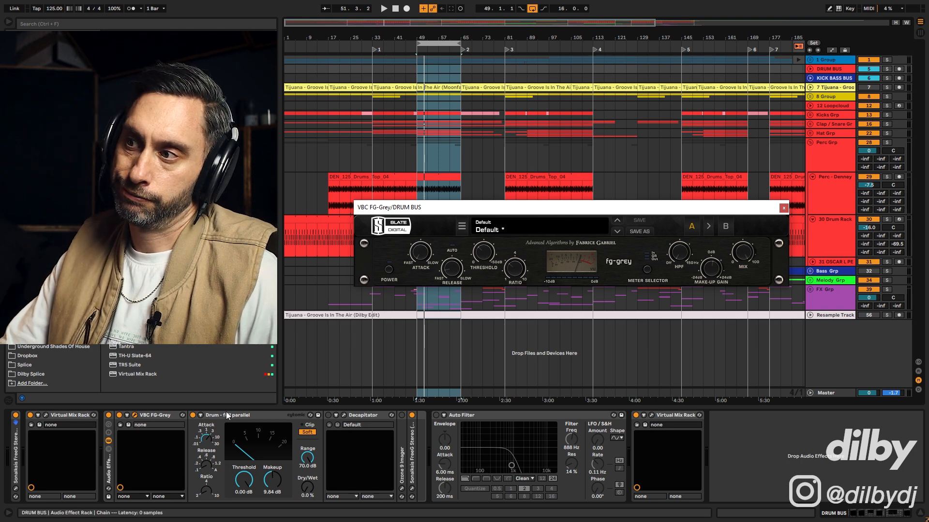
click(388, 269)
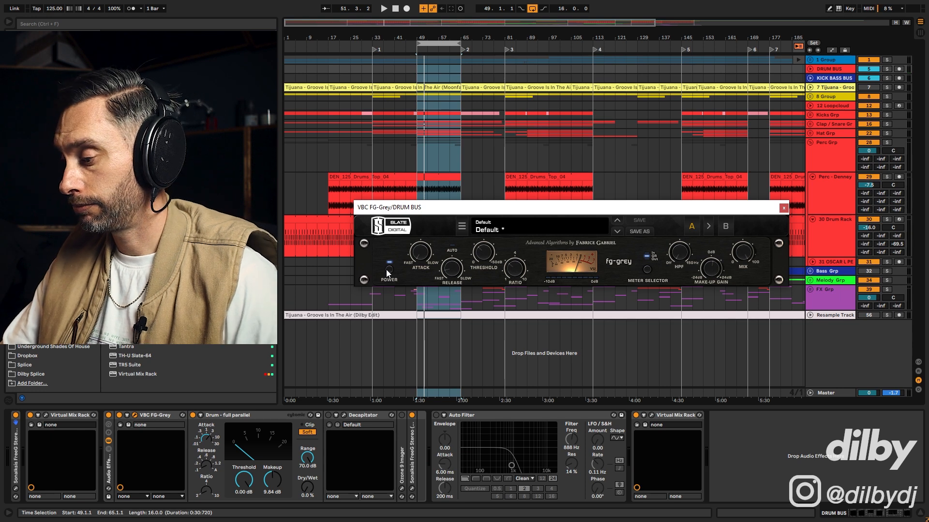
key(space)
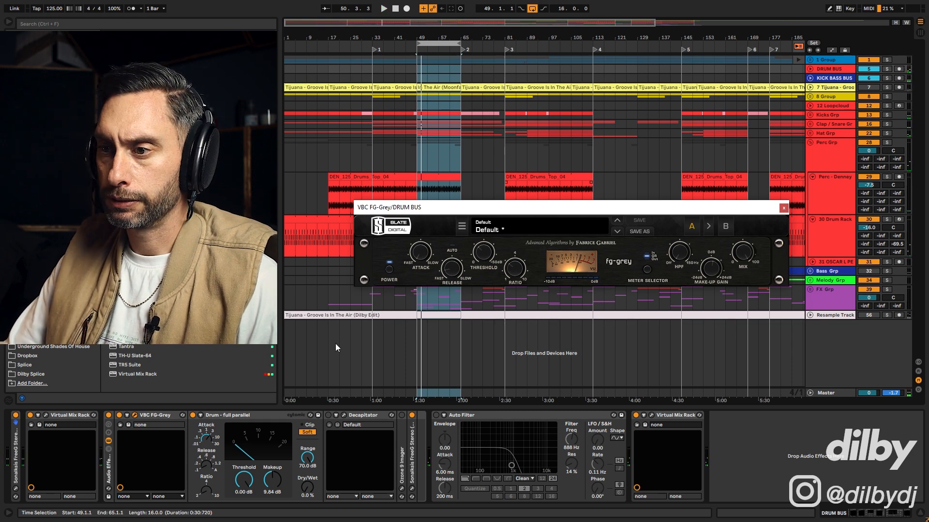
- Set the Drum - full parallel compressor's threshold to -35.6 dB and its dry/wet to 9.5 % while listening
key(space)
mouse_move(242, 475)
mouse_down()
mouse_move(241, 507)
mouse_move(244, 480)
mouse_up()
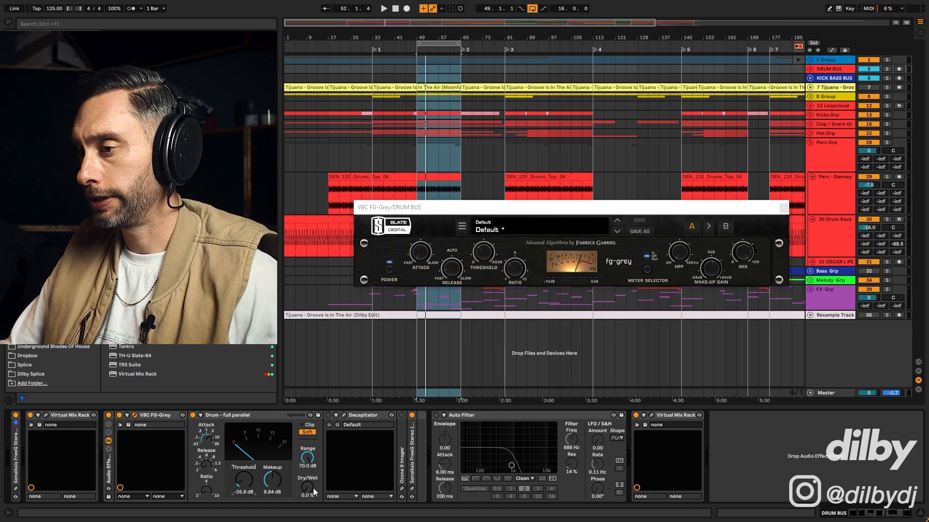
key(space)
mouse_move(308, 492)
mouse_down()
mouse_move(307, 440)
mouse_move(307, 495)
mouse_up()
key(space)
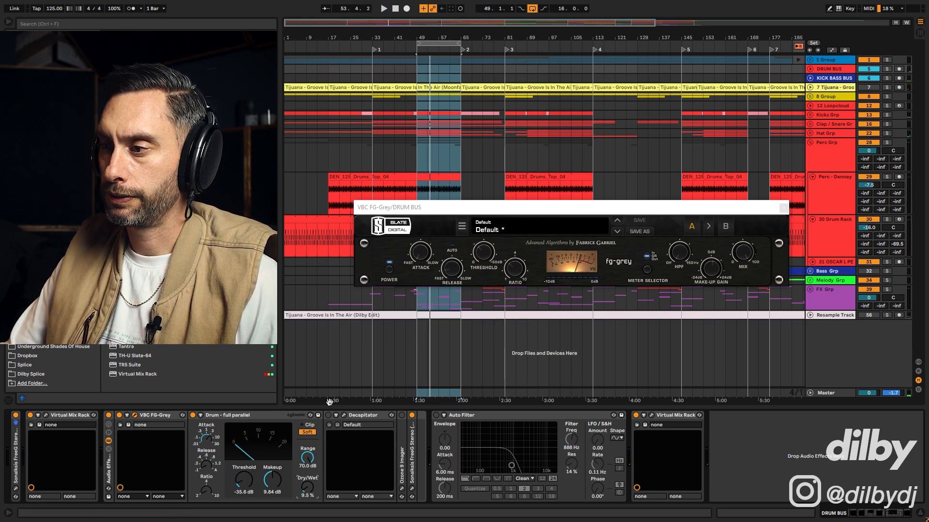
- Compare the looped drums with the DRUM BUS audio effect rack off and on, leaving the rack enabled
click(109, 416)
key(space)
click(109, 416)
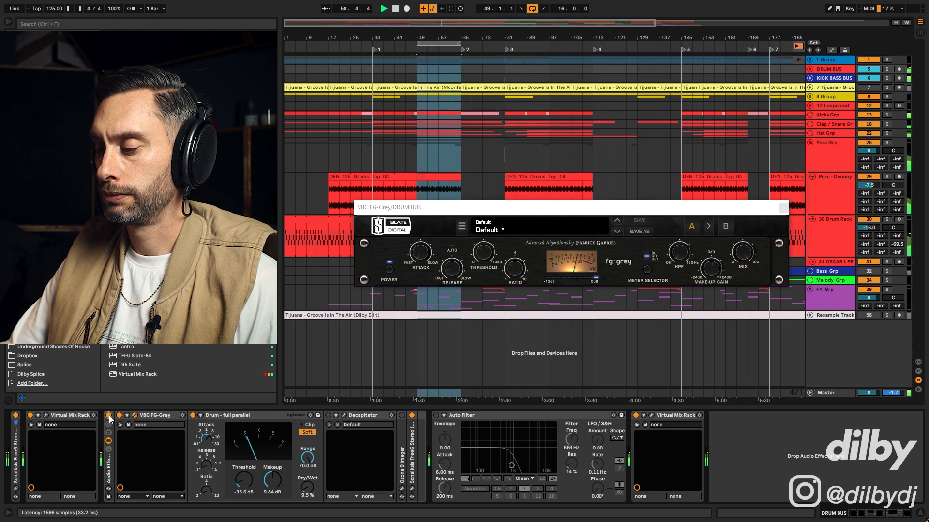
click(109, 416)
click(109, 416)
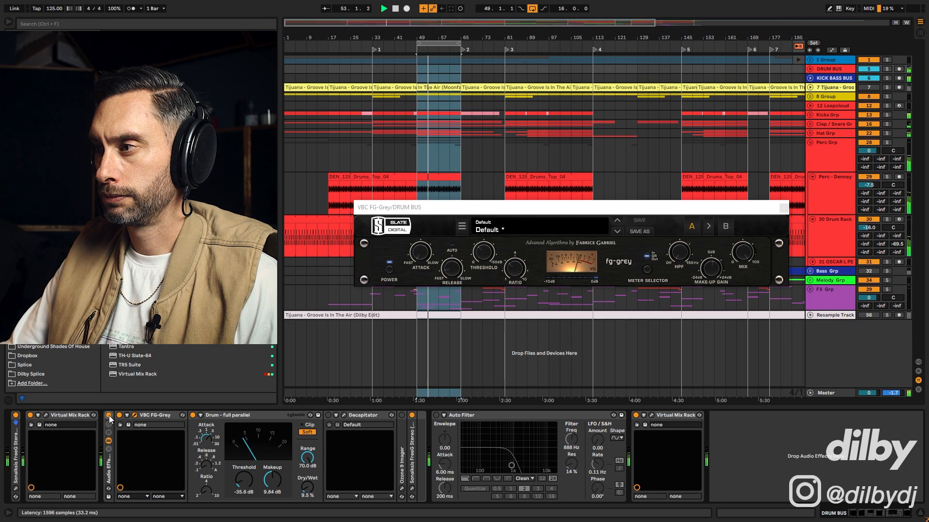
- Enable the Decapitator on the drum bus and set its dry/wet mix to 7.0 % by ear
click(328, 414)
click(343, 414)
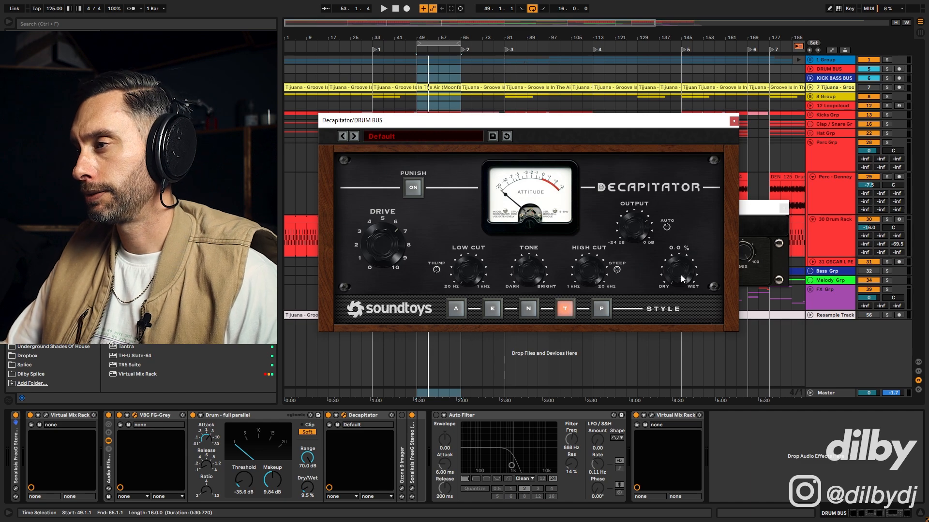
key(space)
drag(677, 274, 675, 257)
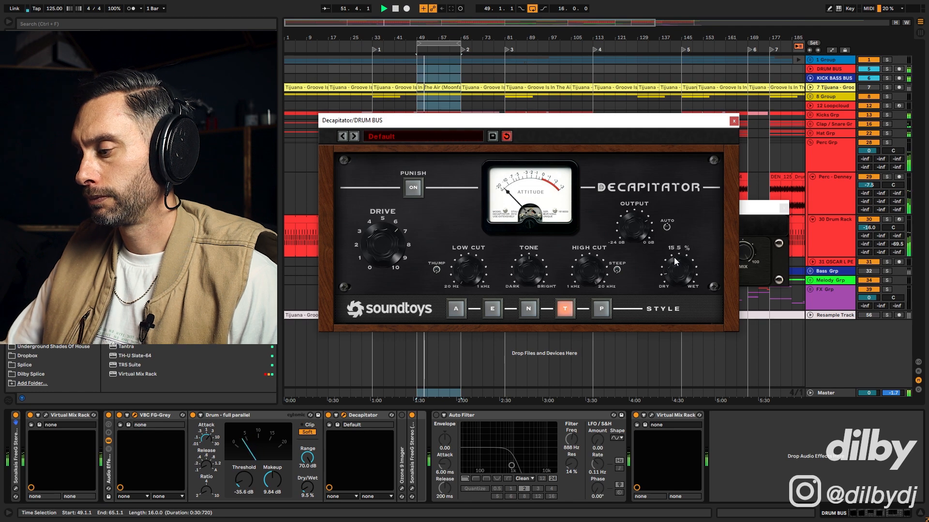
drag(674, 258, 673, 274)
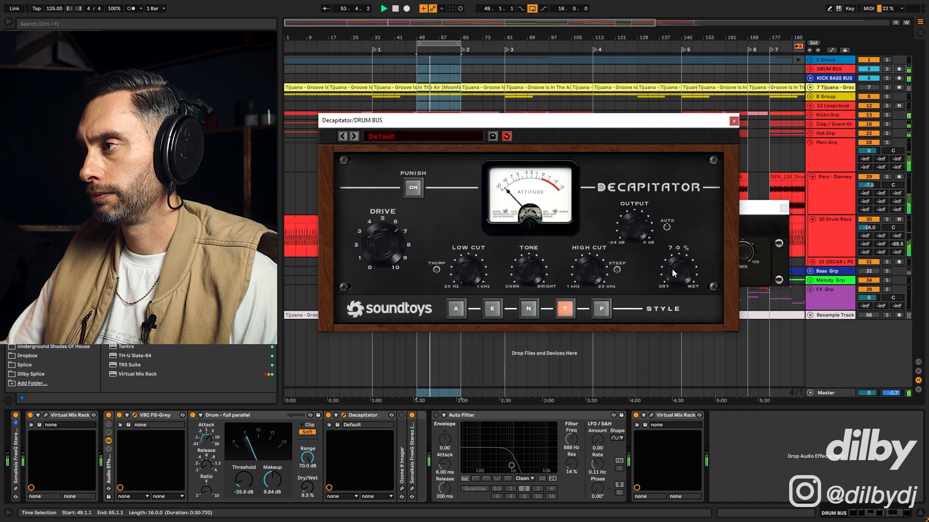
- Bypass and re-enable the DRUM BUS effect rack to judge the added Decapitator saturation, then close the Decapitator window
click(109, 416)
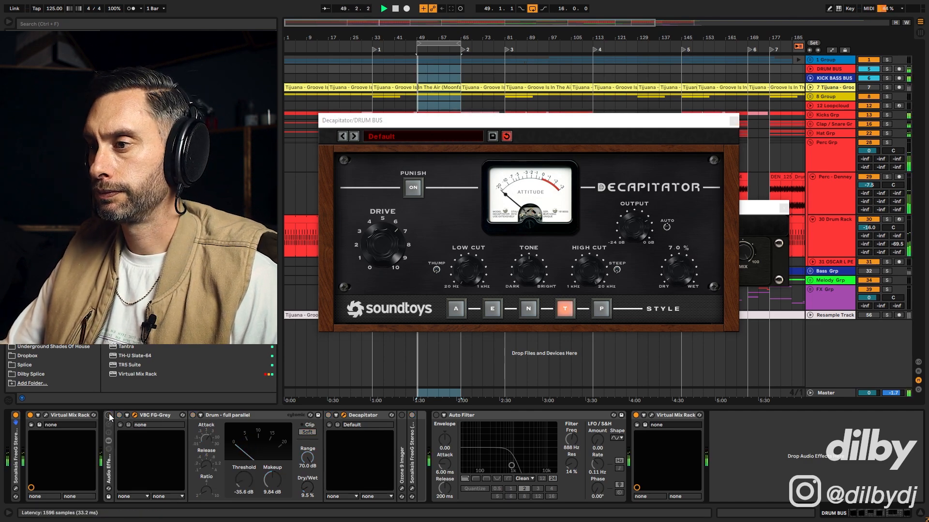
click(109, 415)
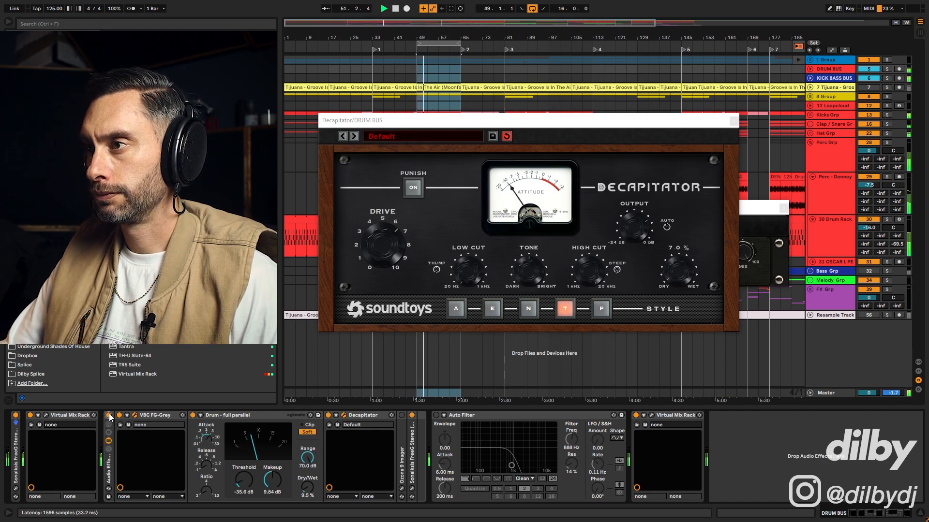
click(109, 415)
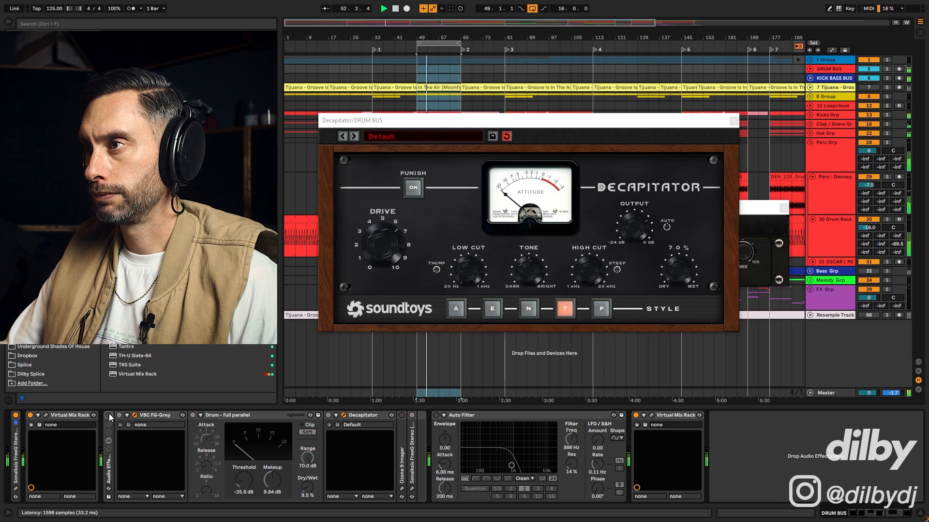
click(109, 416)
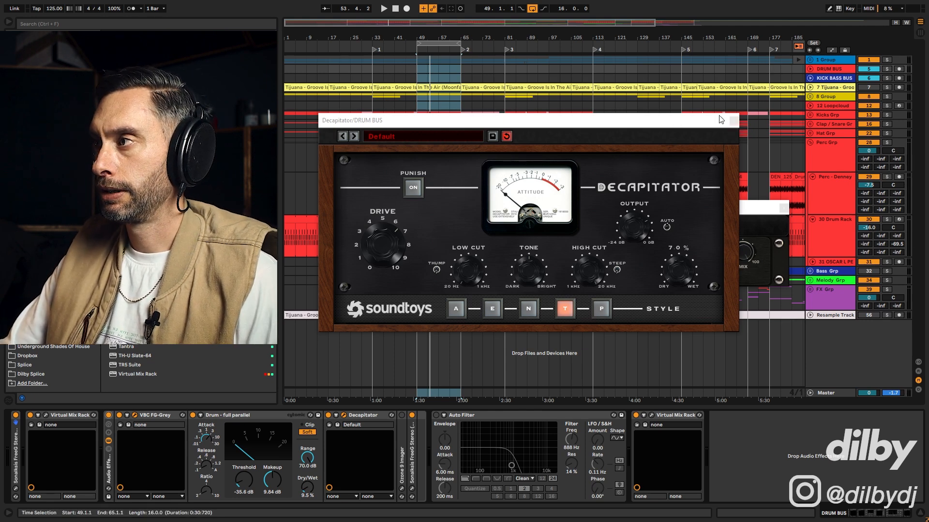
drag(707, 126, 705, 126)
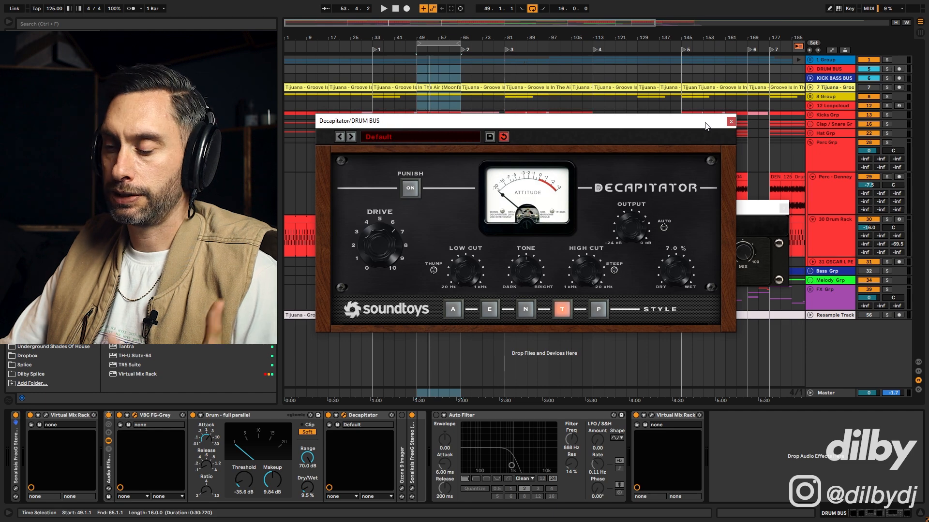
click(731, 121)
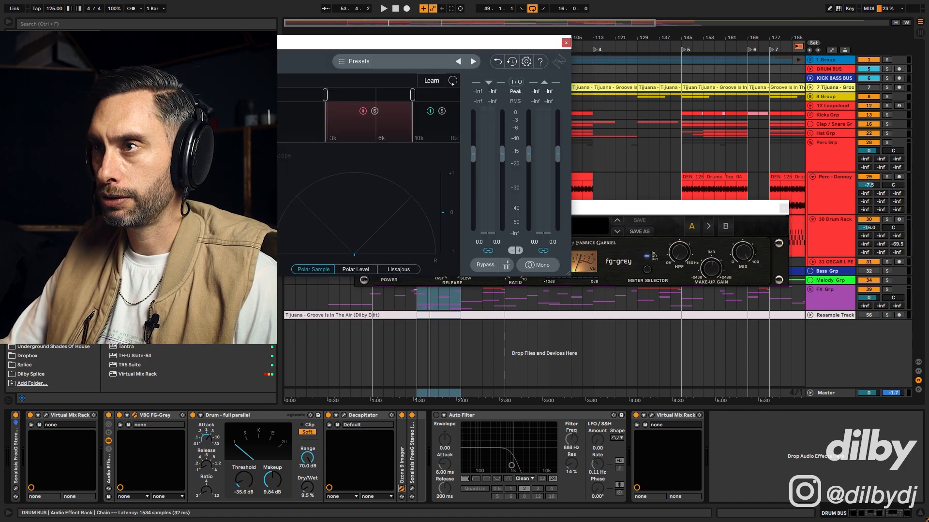
- Audition the enabled Ozone 9 Imager on the drum bus and lower its Stereoize amount to 5.2 ms
key(space)
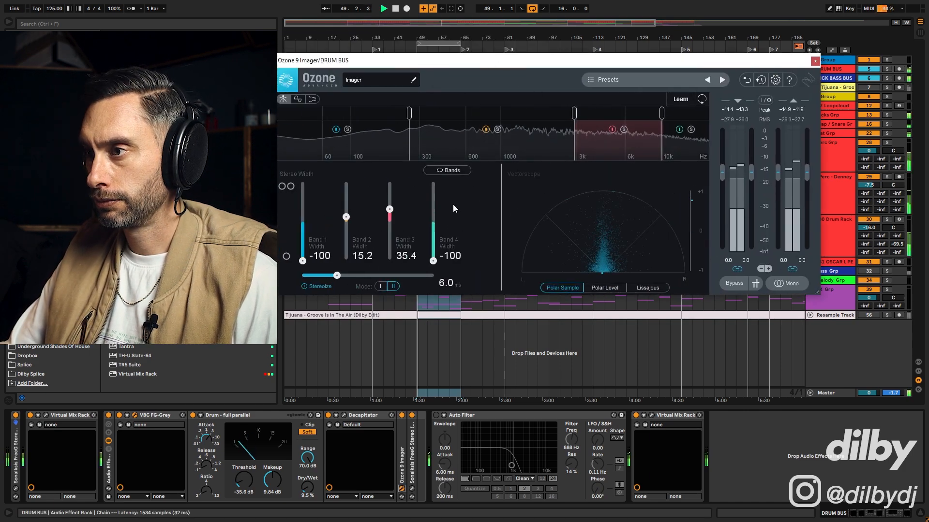
key(space)
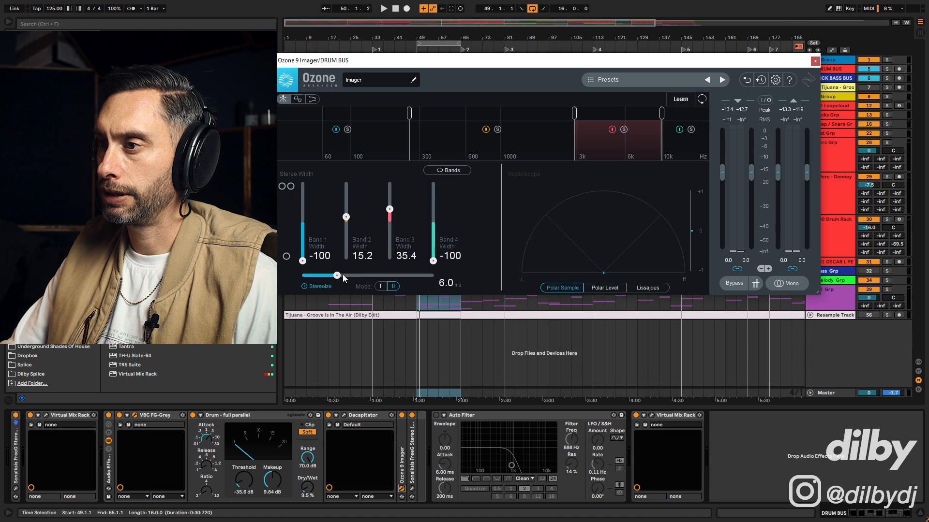
key(space)
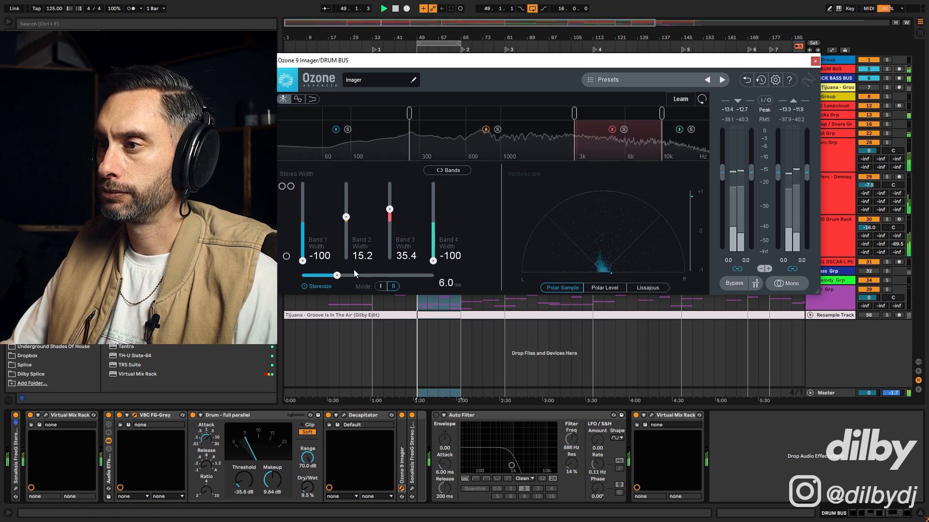
drag(341, 278, 334, 280)
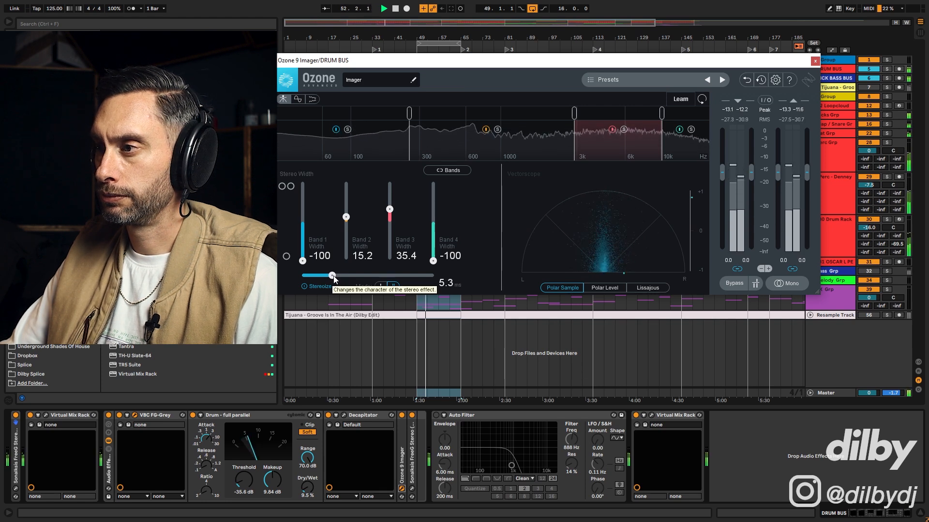
key(space)
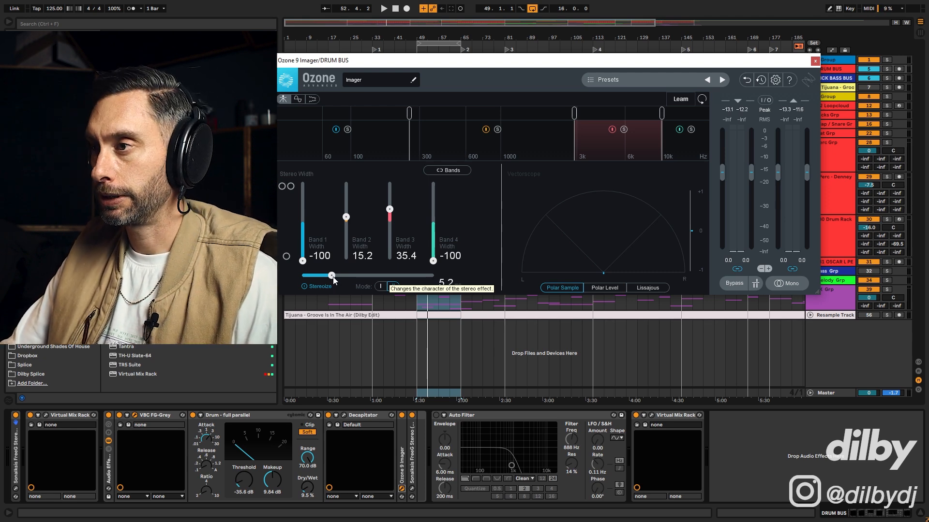
- Compare the drums with the Ozone 9 Imager bypassed and active during playback, leave it active and close its window
drag(709, 63, 716, 76)
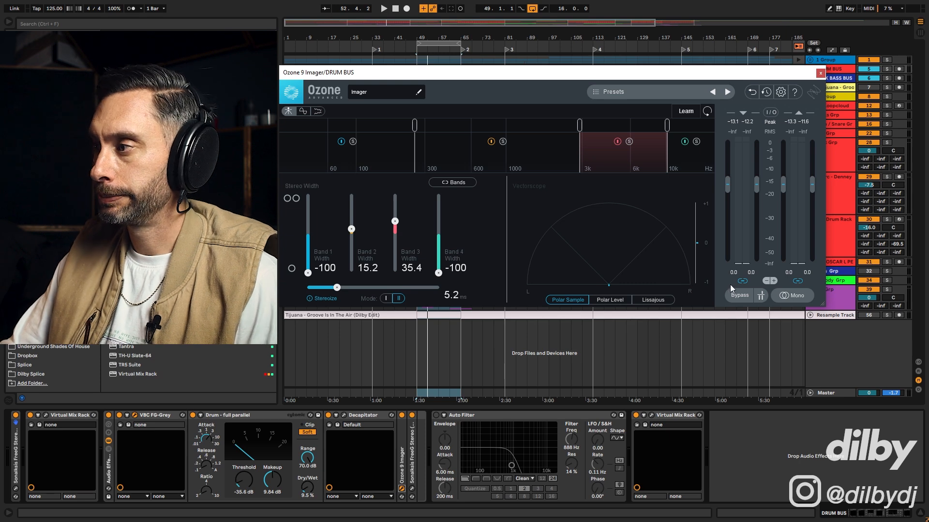
click(739, 296)
key(space)
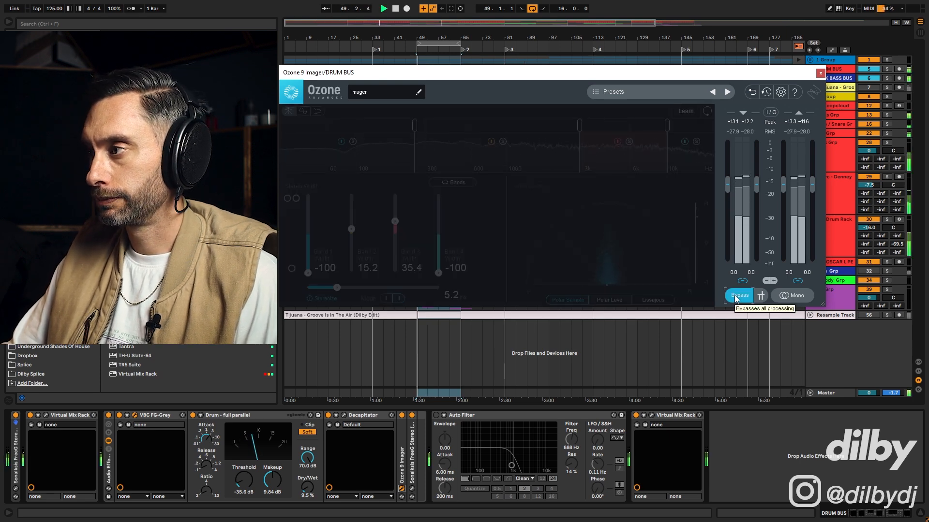
click(735, 296)
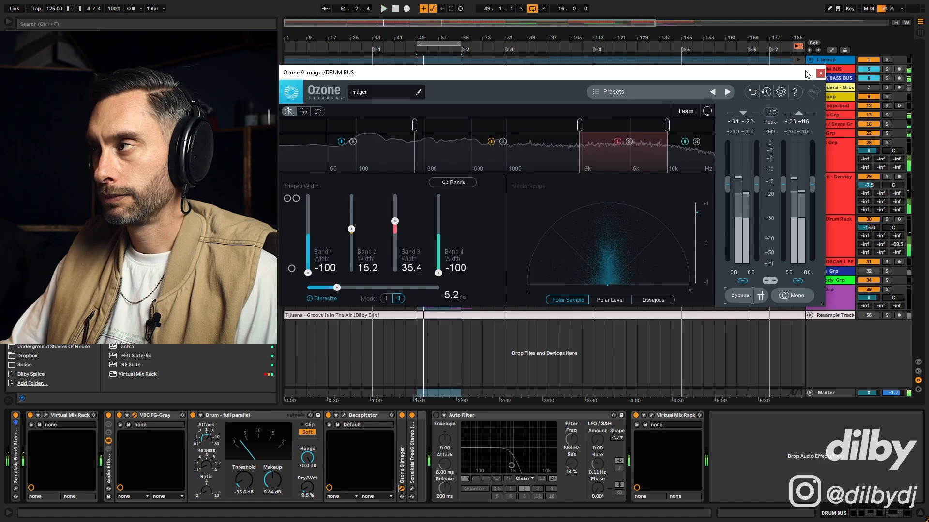
click(820, 73)
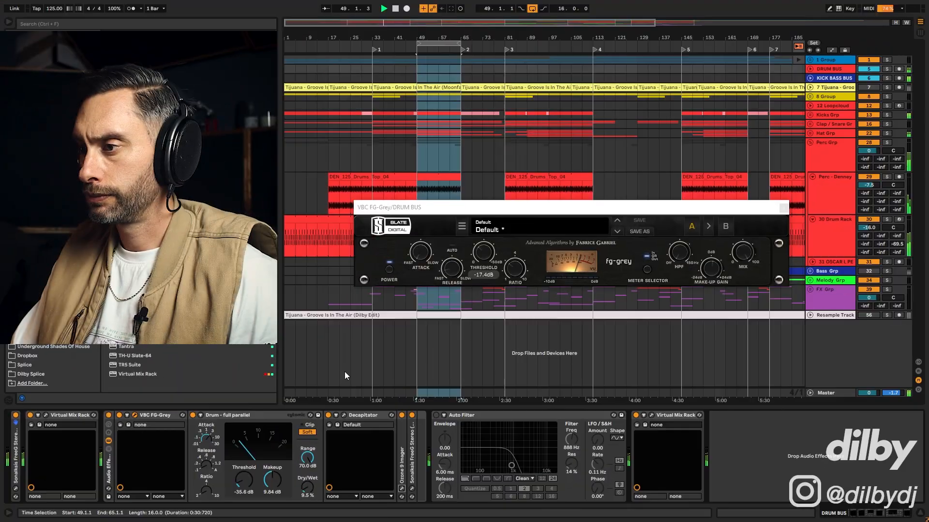
- Check the complete DRUM BUS effect rack off and on once more, leave it enabled and close the FG-Grey window
click(108, 415)
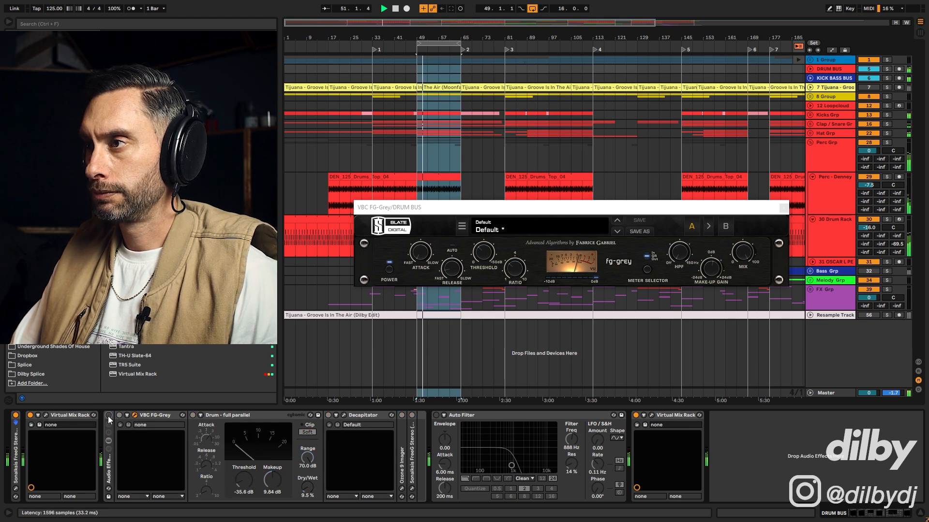
click(109, 416)
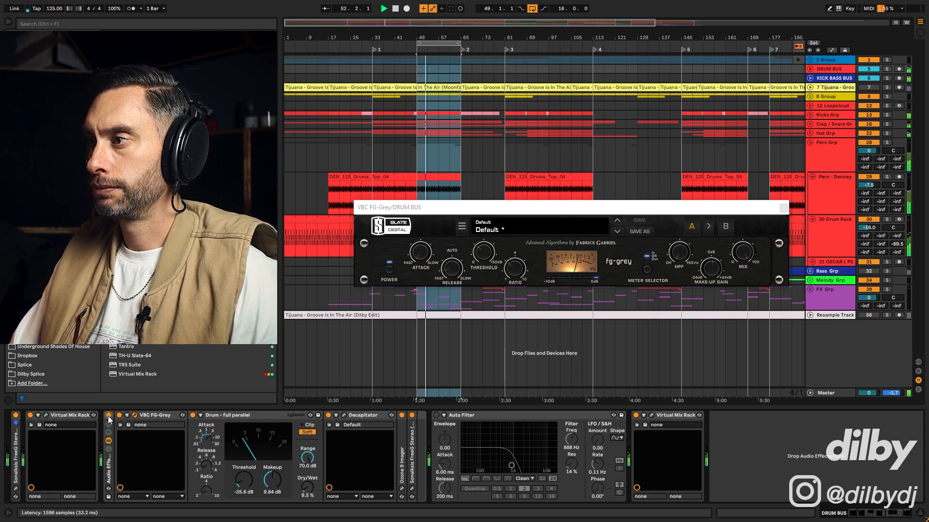
click(782, 211)
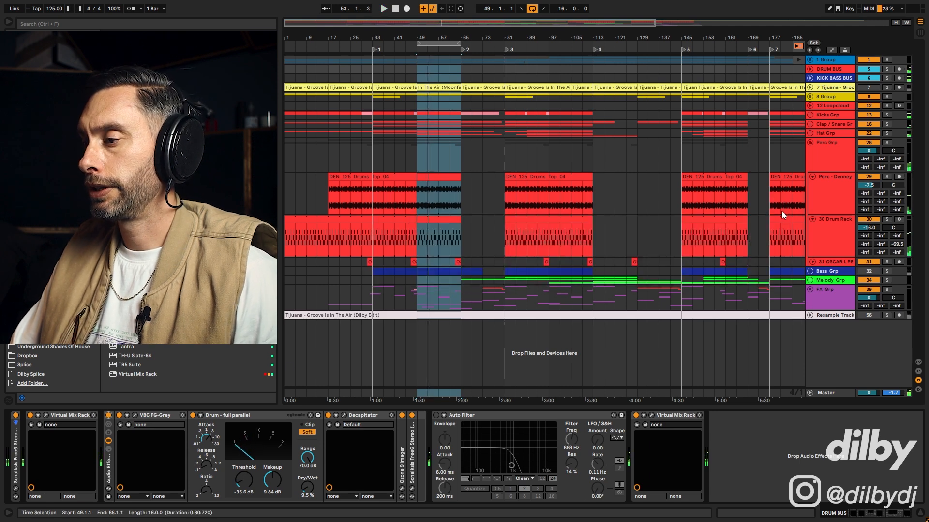
- Open the last Virtual Mix Rack on the drum bus and adjust its Virtual Channel input level during playback
click(650, 415)
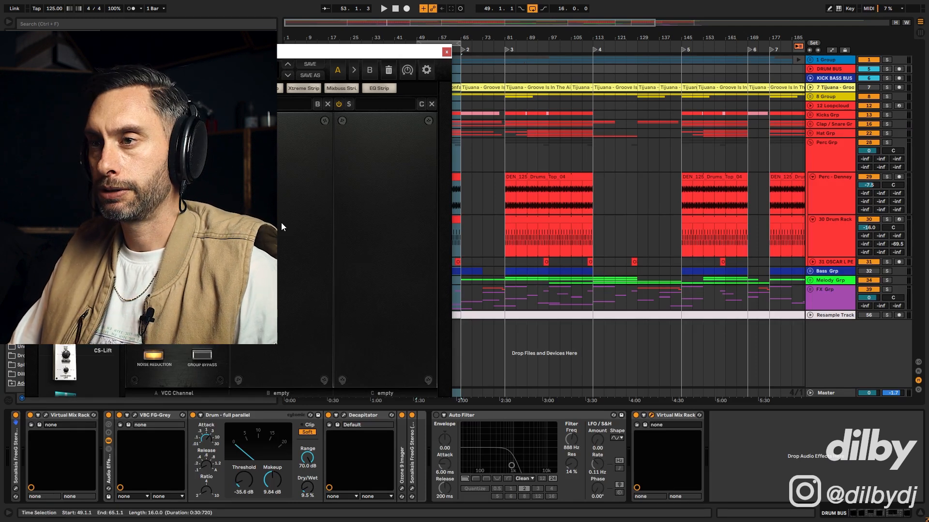
drag(309, 57, 654, 68)
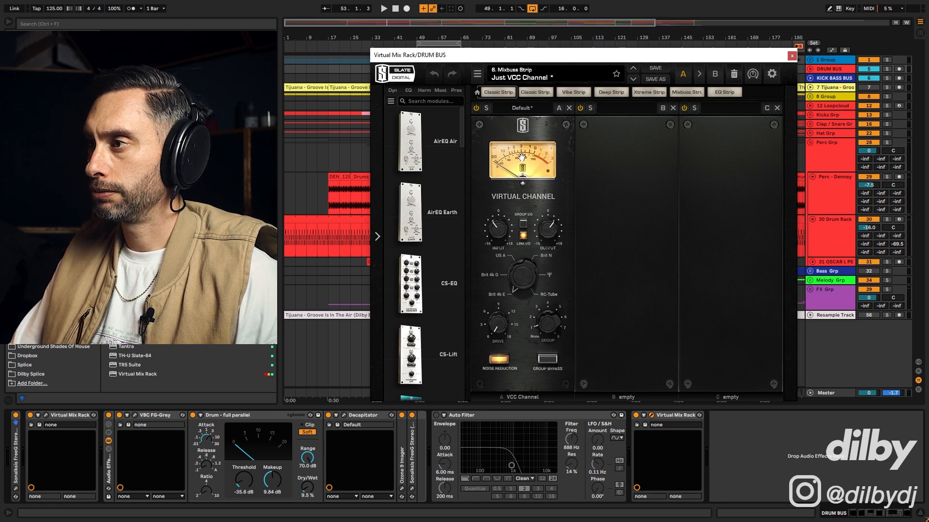
mouse_move(503, 227)
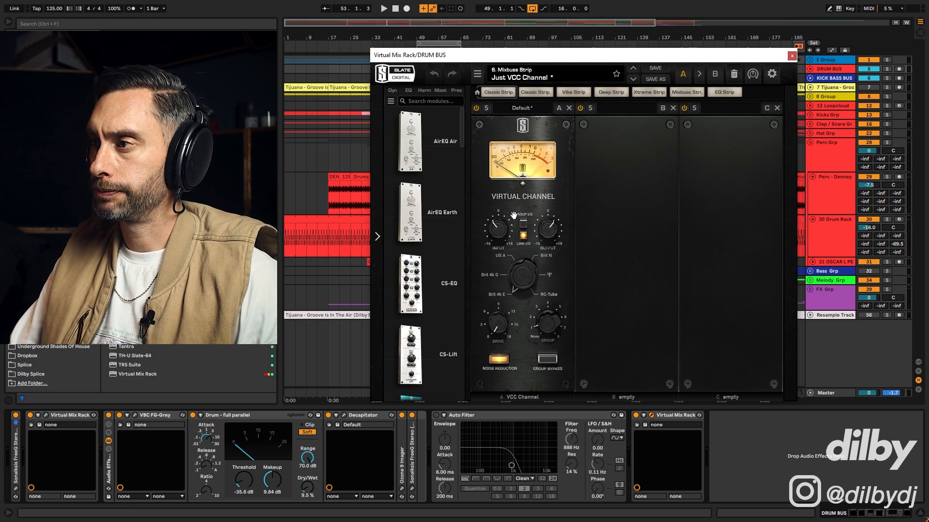
key(space)
mouse_move(498, 229)
mouse_down()
mouse_move(508, 200)
mouse_move(501, 233)
mouse_up()
mouse_move(505, 221)
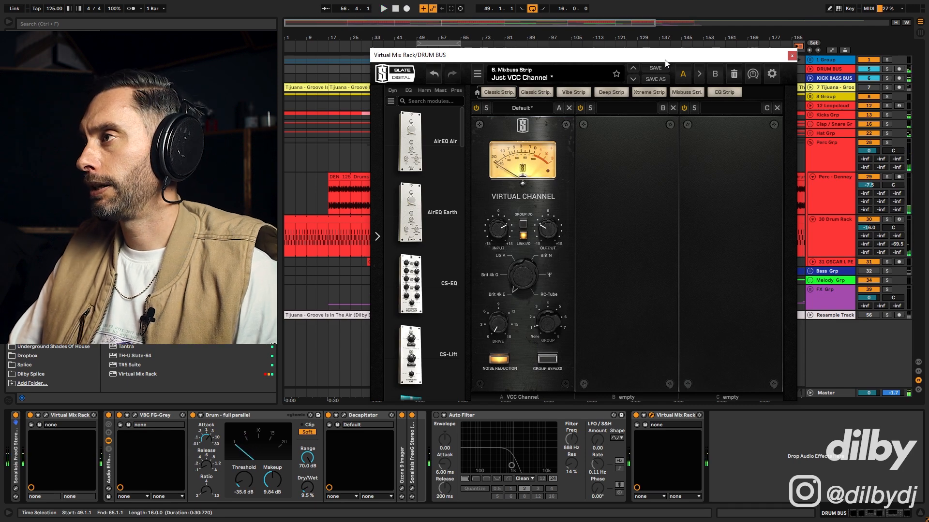
drag(669, 61, 617, 47)
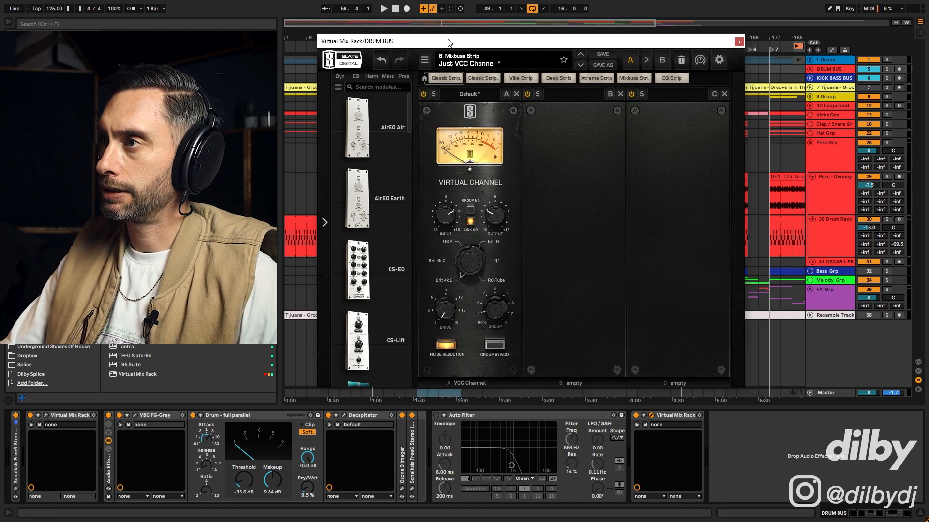
- Move the Virtual Mix Rack window while reviewing its Virtual Channel settings on the drum bus, and close it
drag(447, 42, 453, 71)
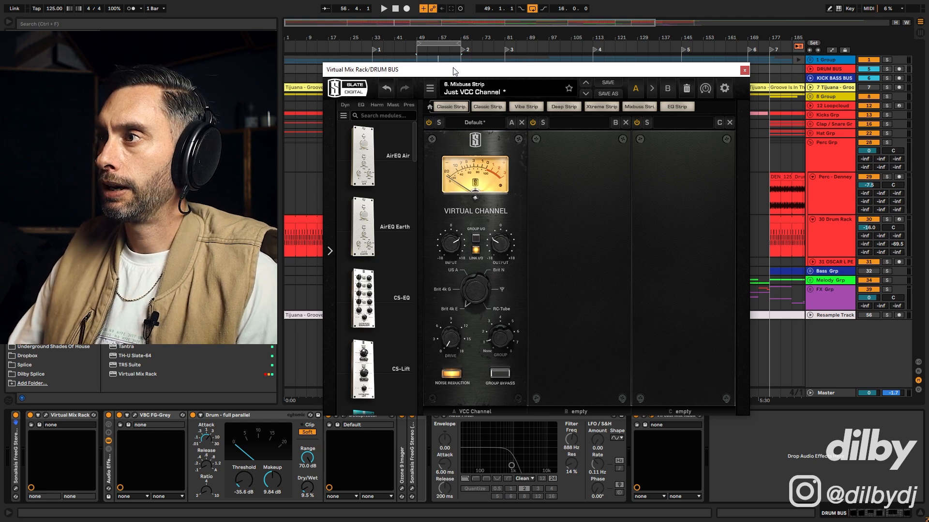
drag(454, 70, 446, 50)
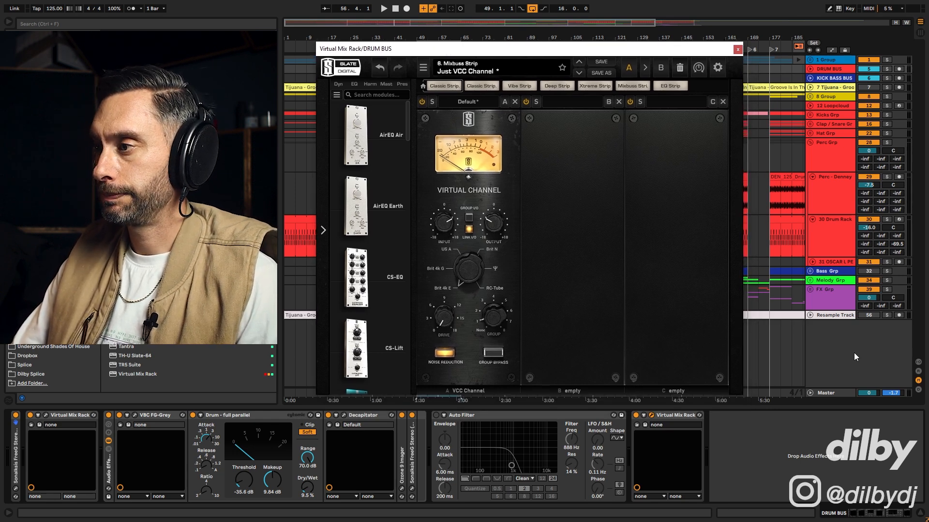
mouse_move(525, 51)
mouse_down()
mouse_move(516, 48)
mouse_move(524, 53)
mouse_up()
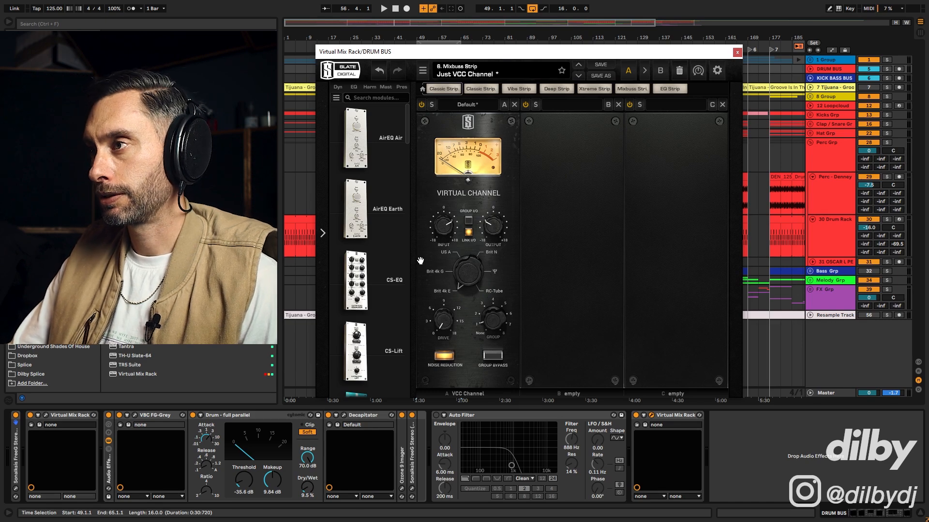
click(738, 52)
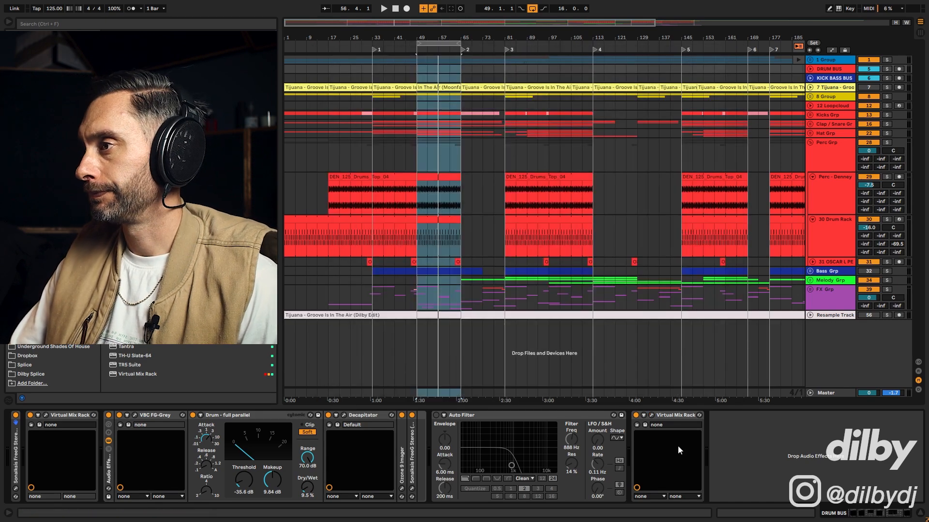
- Rearrange the track view so the Perc Grp is folded and the DRUM BUS controls and return tracks are shown
click(810, 142)
click(810, 69)
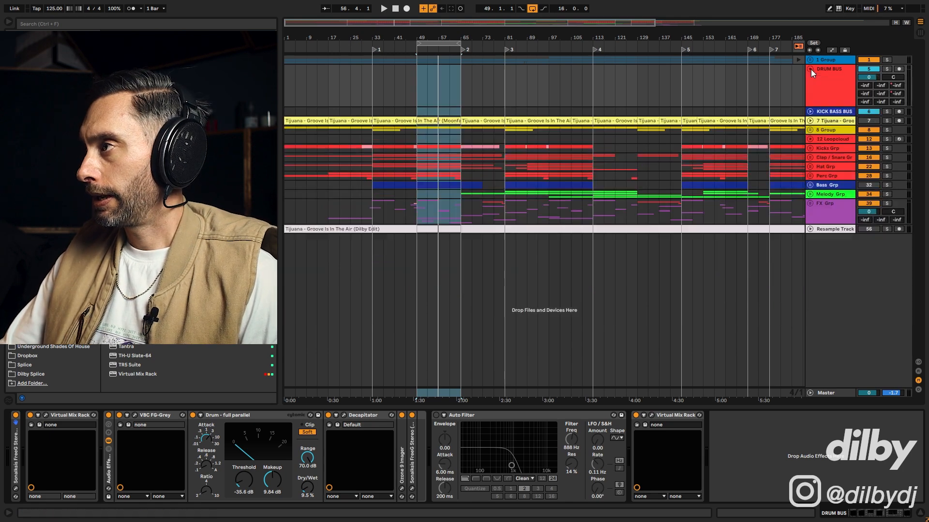
click(917, 371)
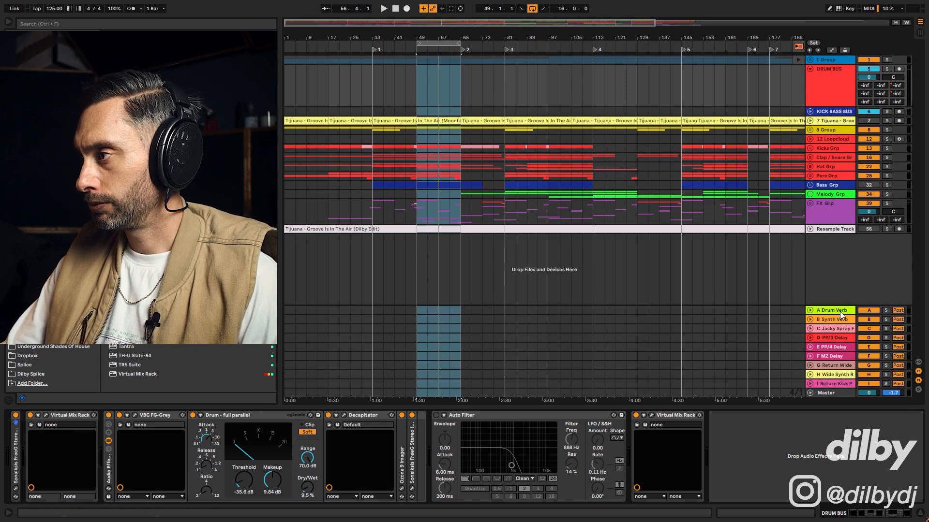
- Solo the A Drum Verb return and examine the settings of its VerbSuite Classics reverb, closing the plugin window when done
click(875, 310)
click(885, 310)
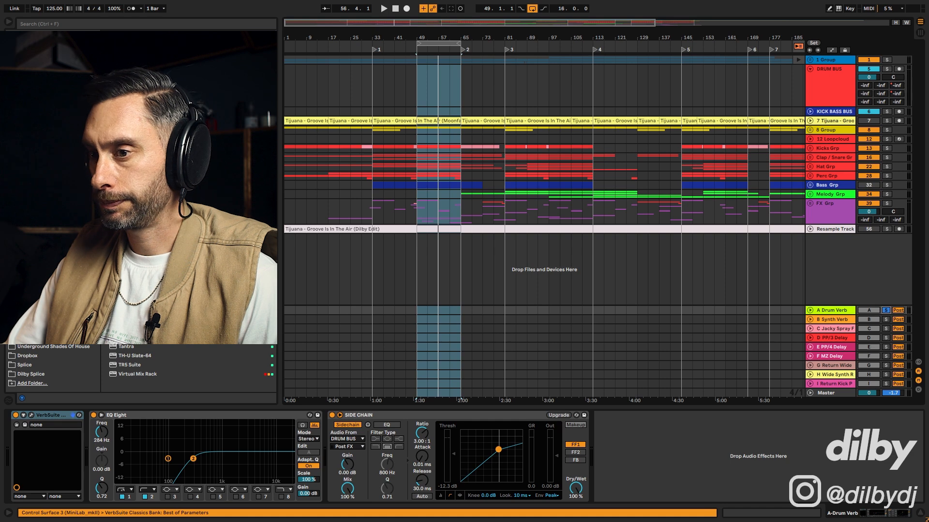
click(31, 415)
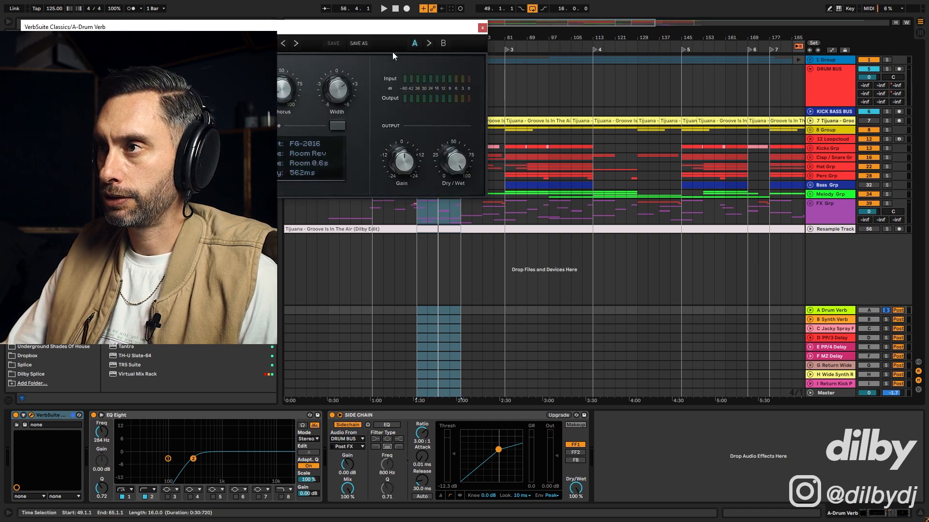
drag(382, 33, 740, 93)
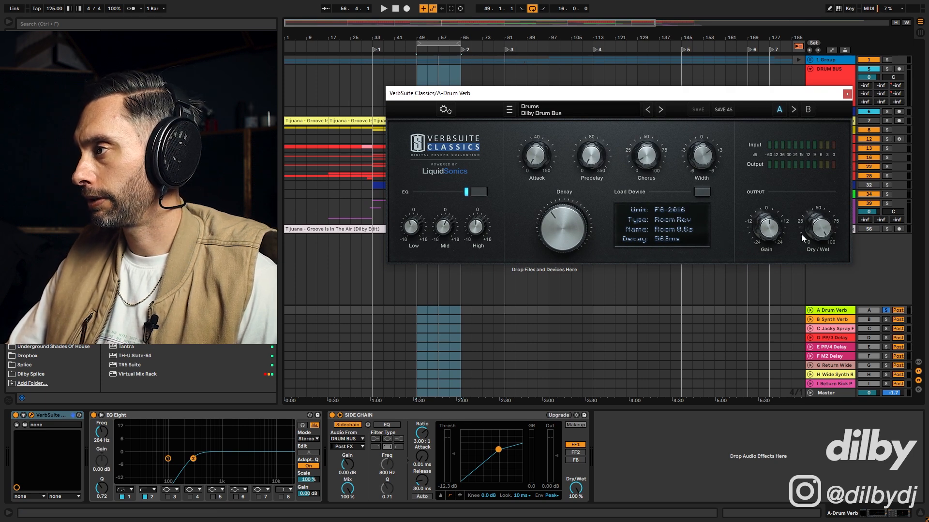
click(847, 95)
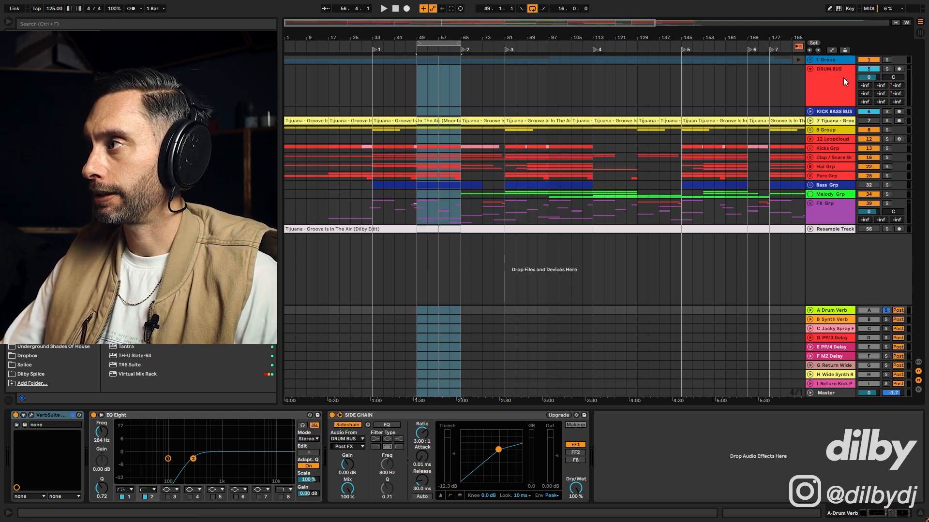
- Unsolo the Drum Verb return while playing the drum bus, and open the DRUM BUS send to Drum Verb for editing
click(826, 71)
key(space)
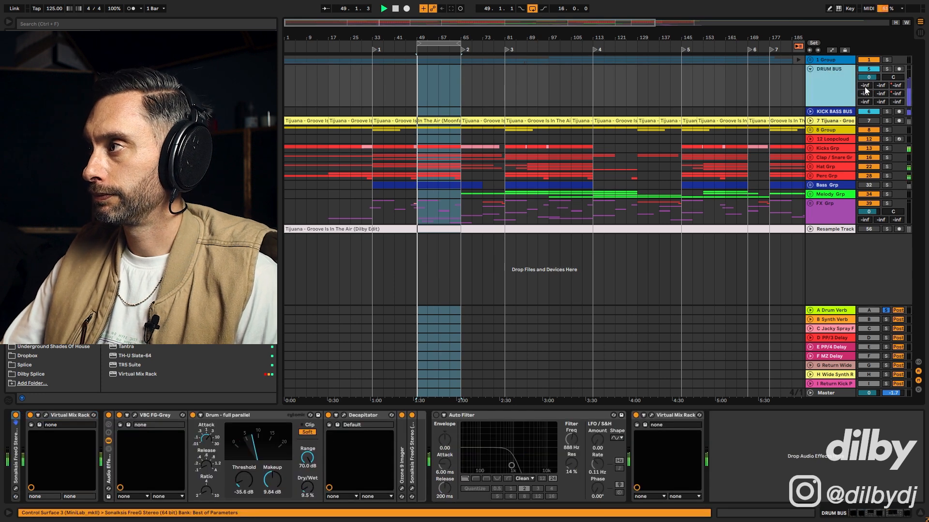
click(886, 311)
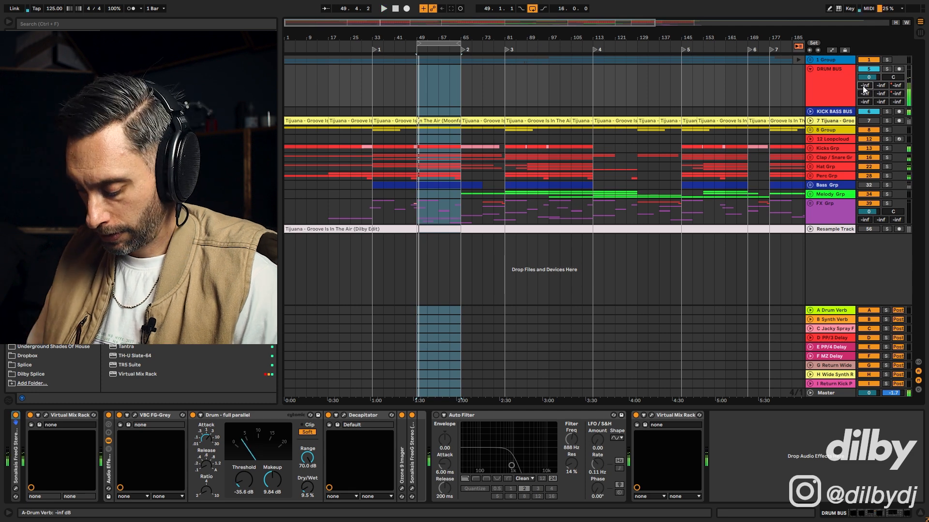
drag(864, 88, 864, 86)
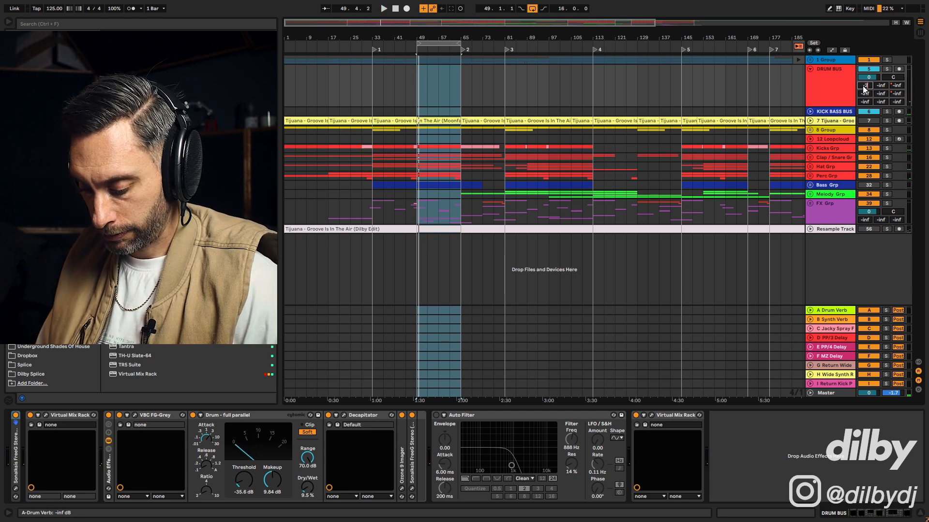
- Set the DRUM BUS send to the A Drum Verb return to -26 dB and audition the loop with that return off and on
key(space)
key(Down)
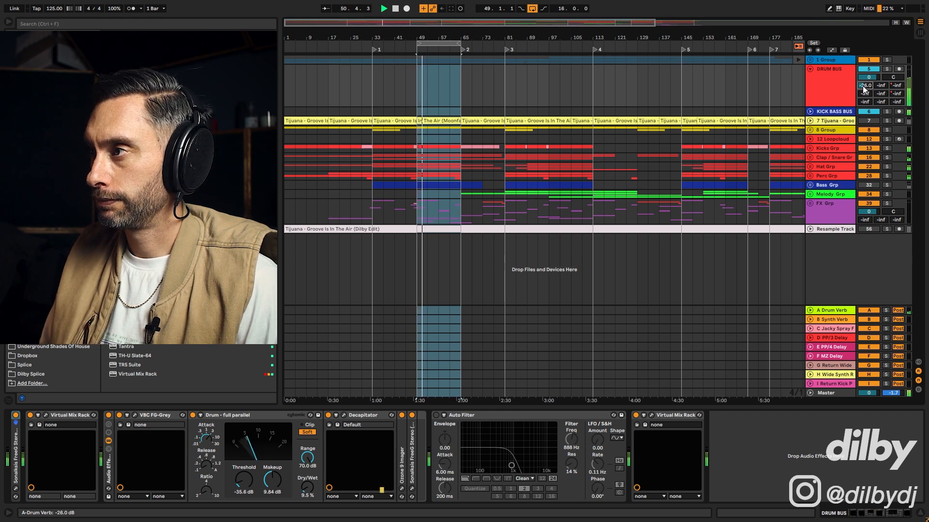
click(869, 310)
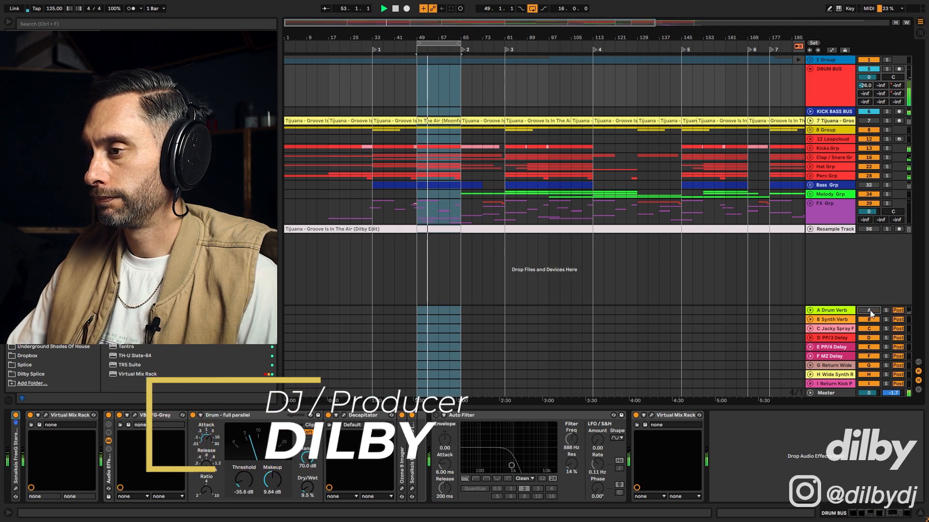
click(868, 310)
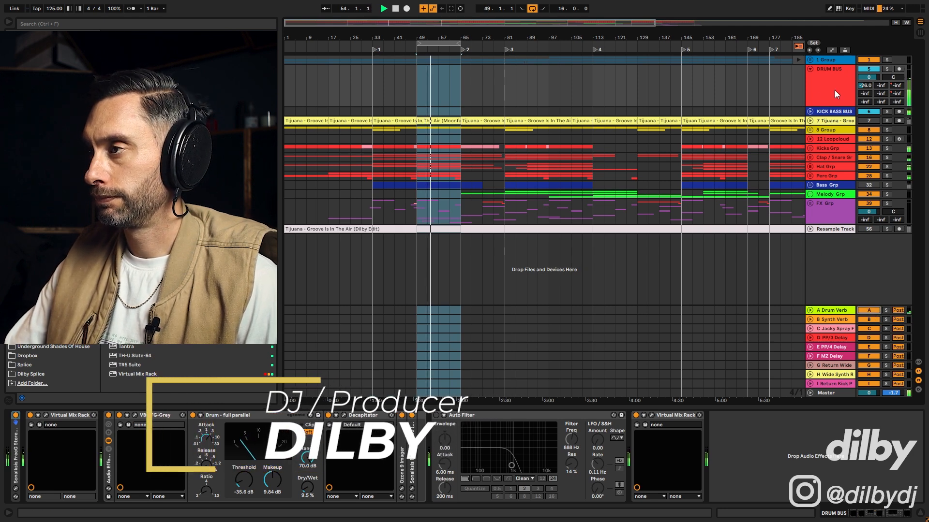
key(space)
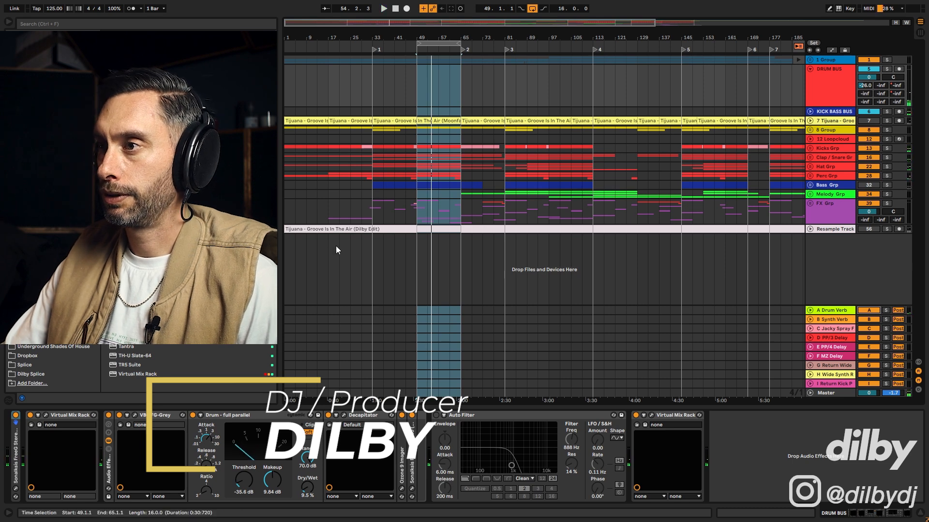
- Solo the Resample Track from bar 17 during playback, then unsolo it to compare it with the current mix
click(332, 229)
click(886, 229)
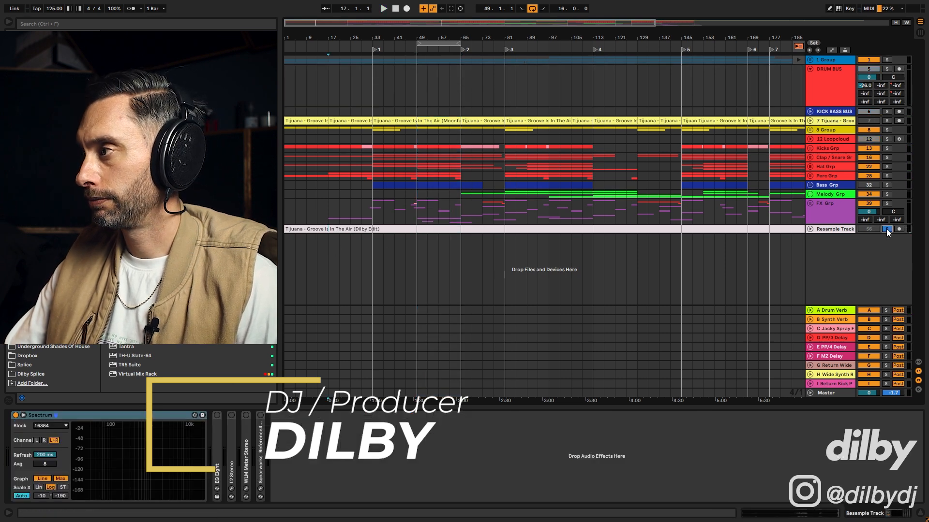
key(space)
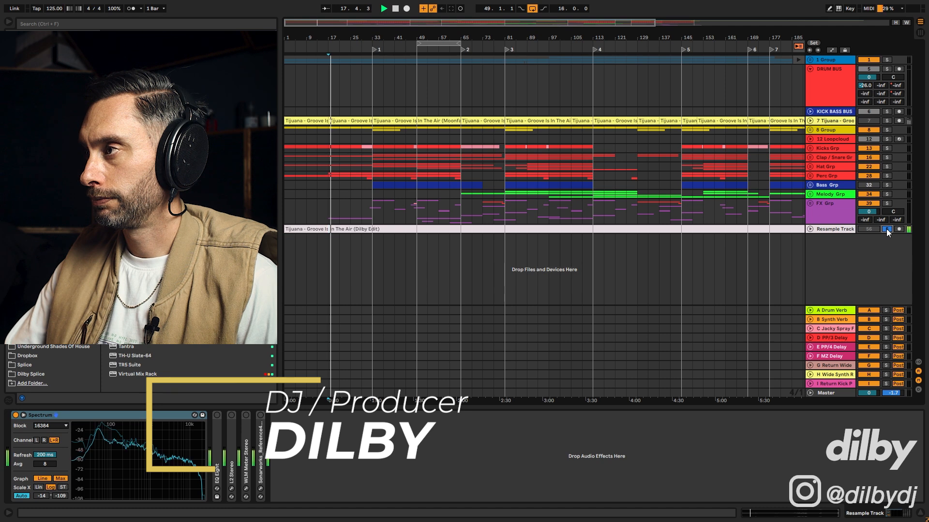
click(886, 228)
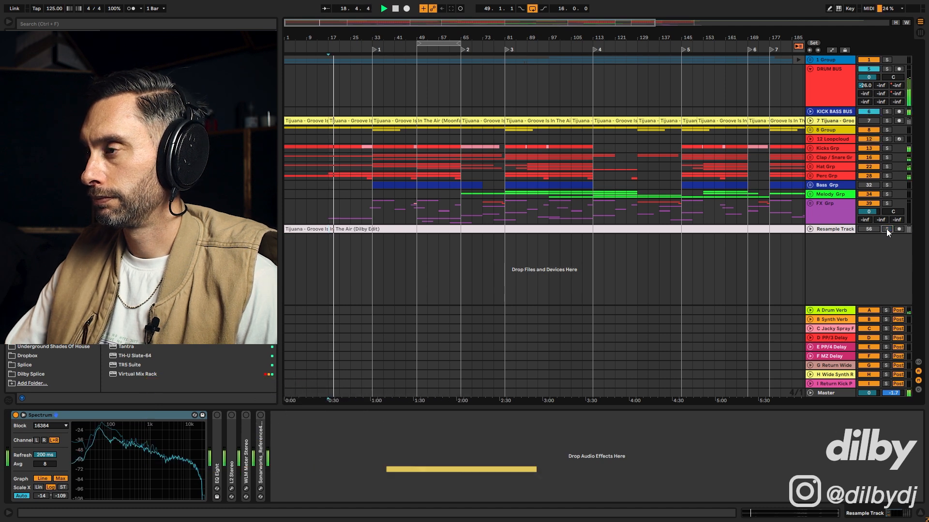
- Expand the 8 Group, enable track 9 inside it and play the looped section from bar 49
click(428, 44)
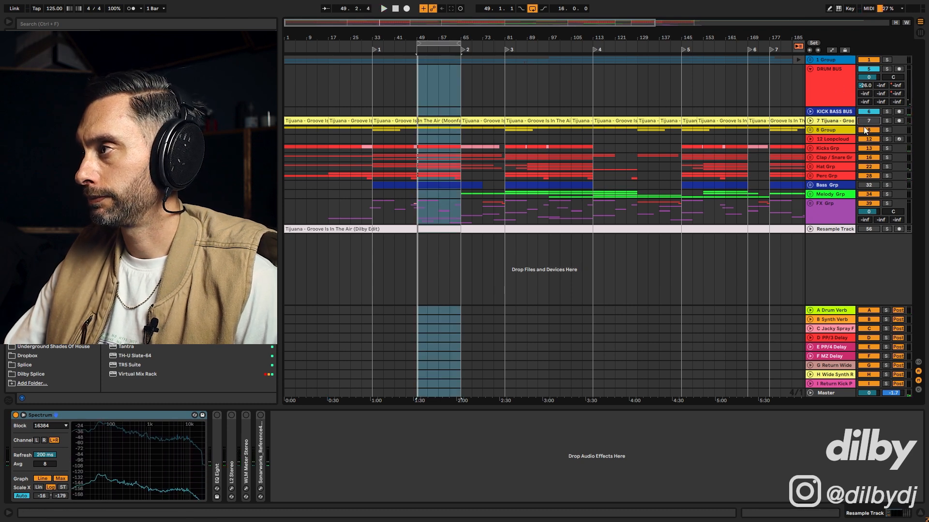
click(820, 131)
click(811, 131)
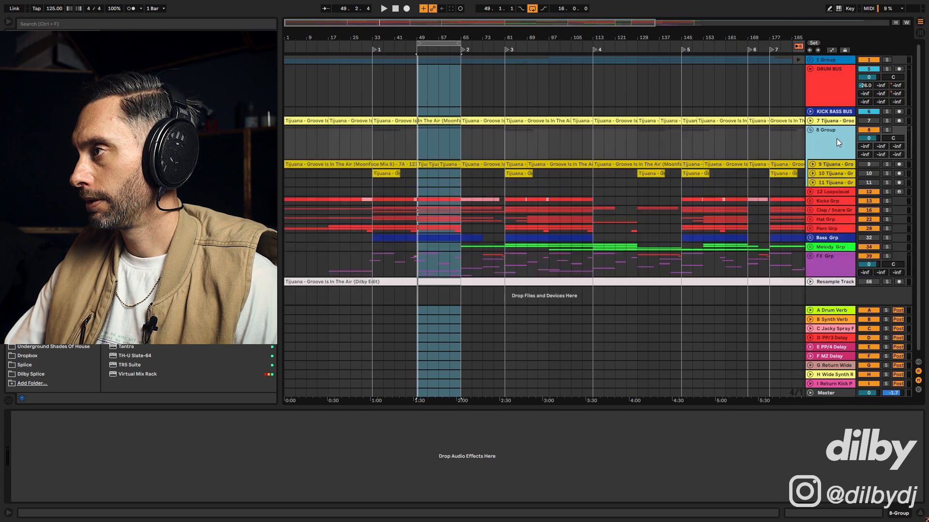
key(space)
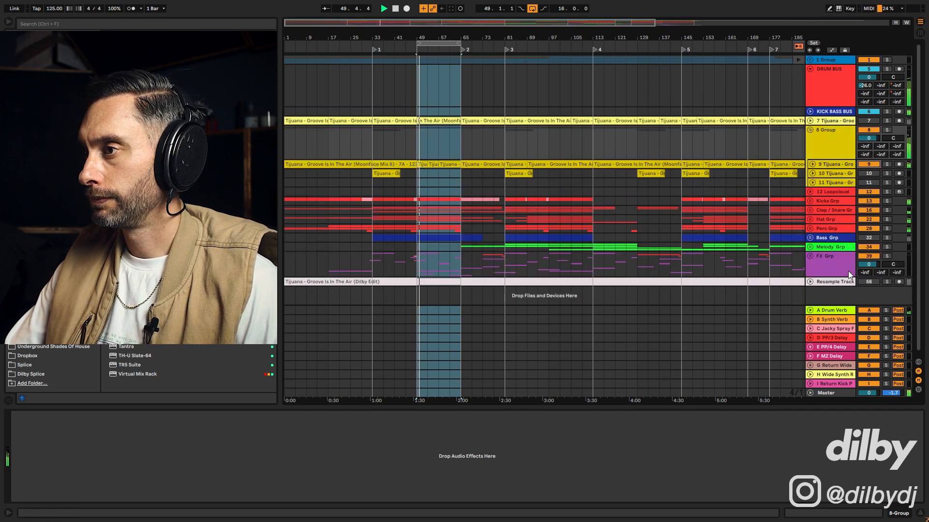
- Compare the current mix with the Resample Track over the looped section by switching its solo on and off
click(887, 281)
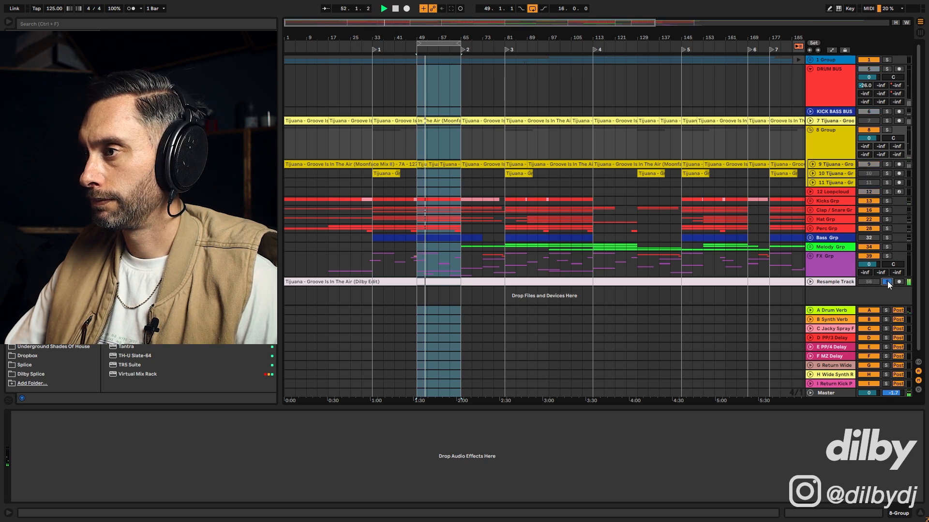
click(887, 282)
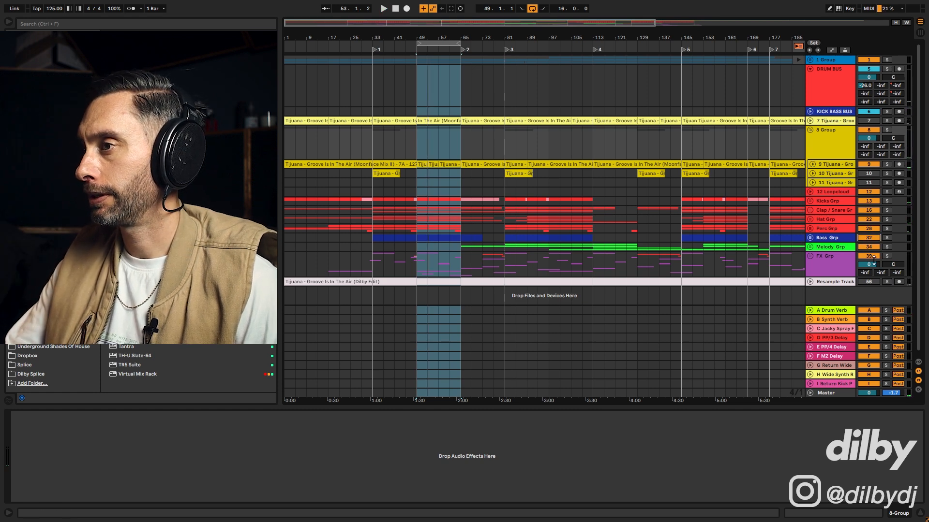
click(888, 282)
key(space)
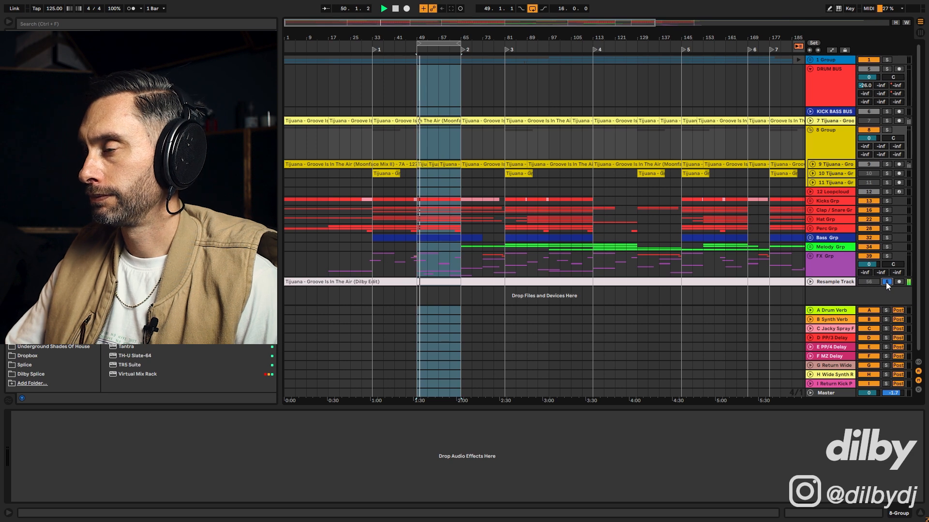
click(887, 281)
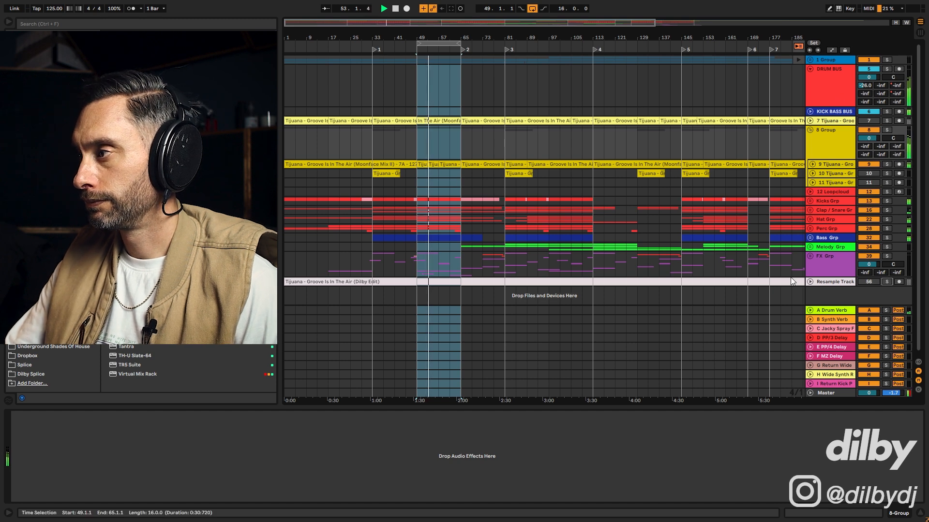
- Open the WLM Meter on the Master track, move its window clear of the arrangement and hide the return tracks
click(829, 394)
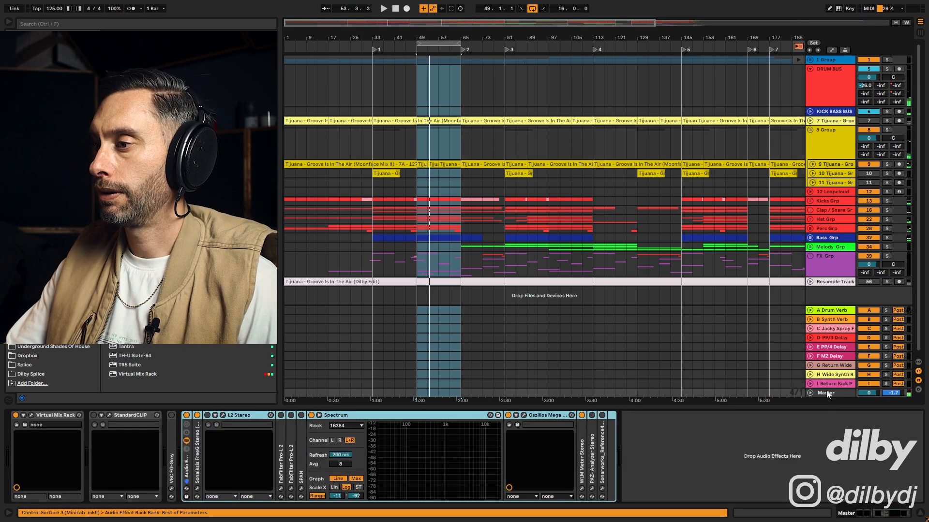
click(207, 414)
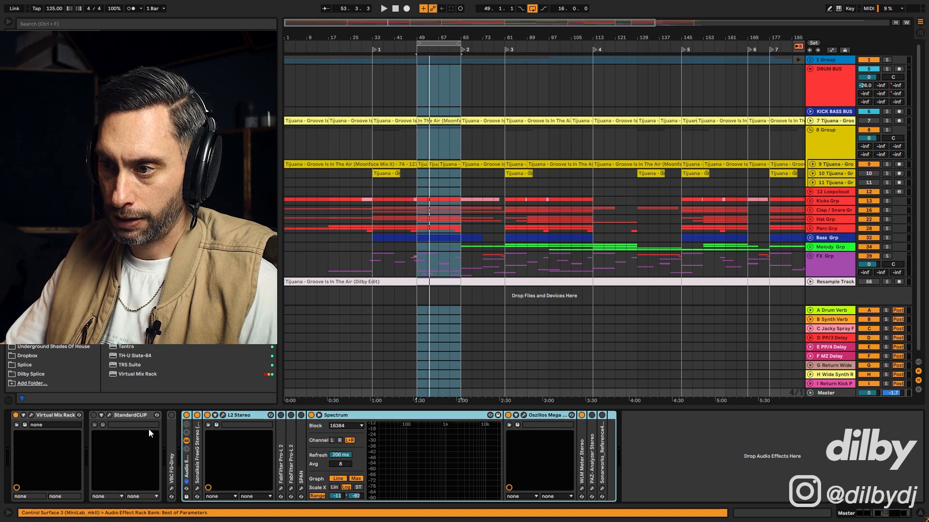
click(229, 417)
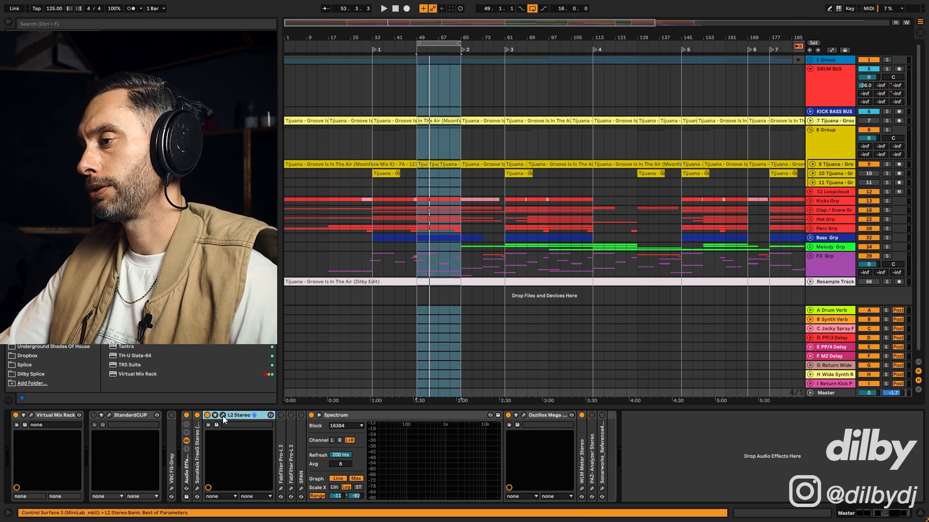
click(581, 491)
drag(466, 38, 847, 95)
click(918, 372)
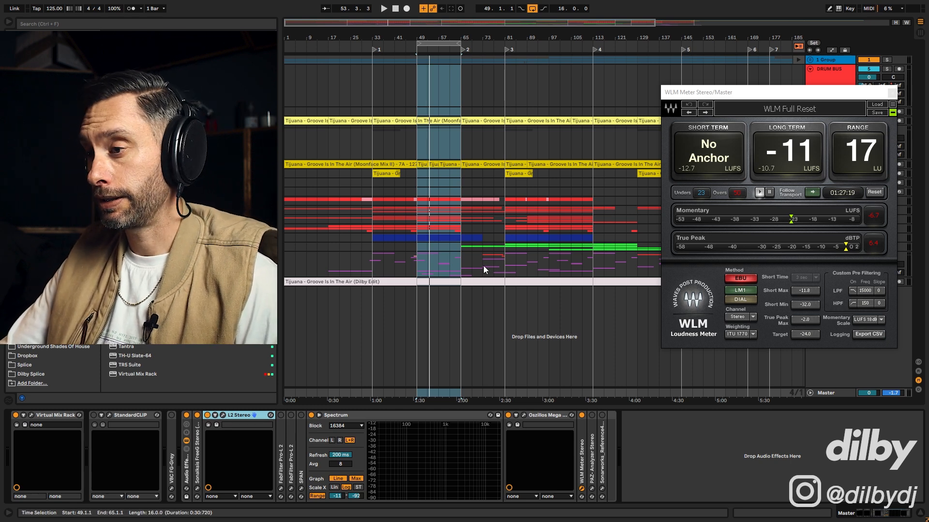
- Set the L2 limiter's threshold on the Master to -2.3 while playing the loop, then close the WLM Meter and stop playback
click(223, 415)
key(space)
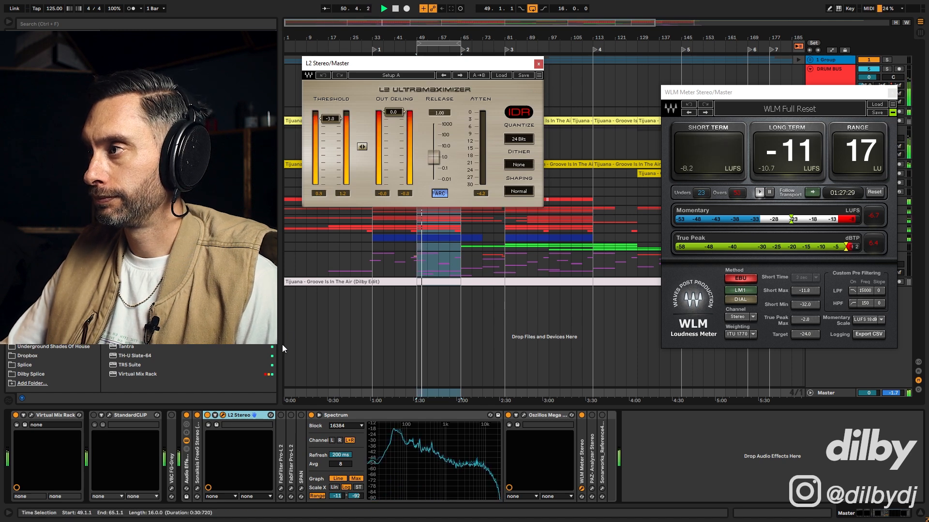
drag(330, 119, 331, 117)
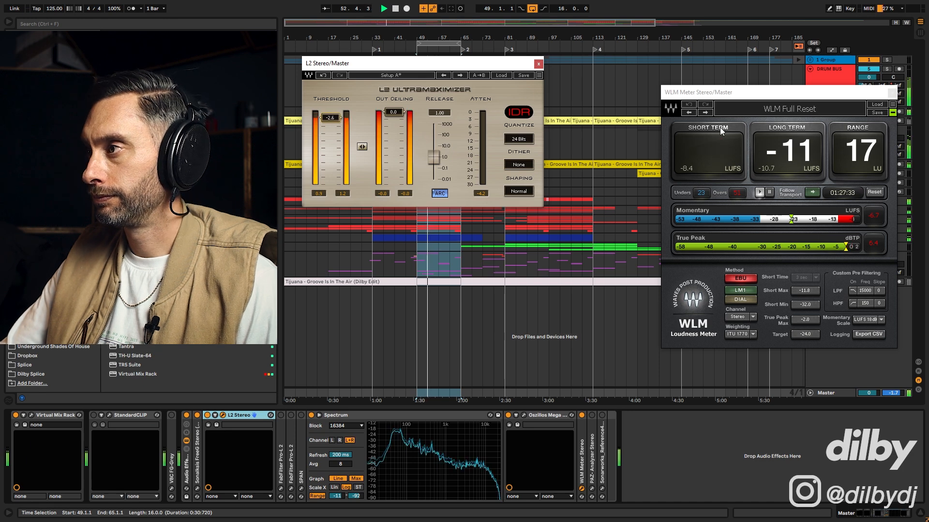
drag(330, 118, 330, 117)
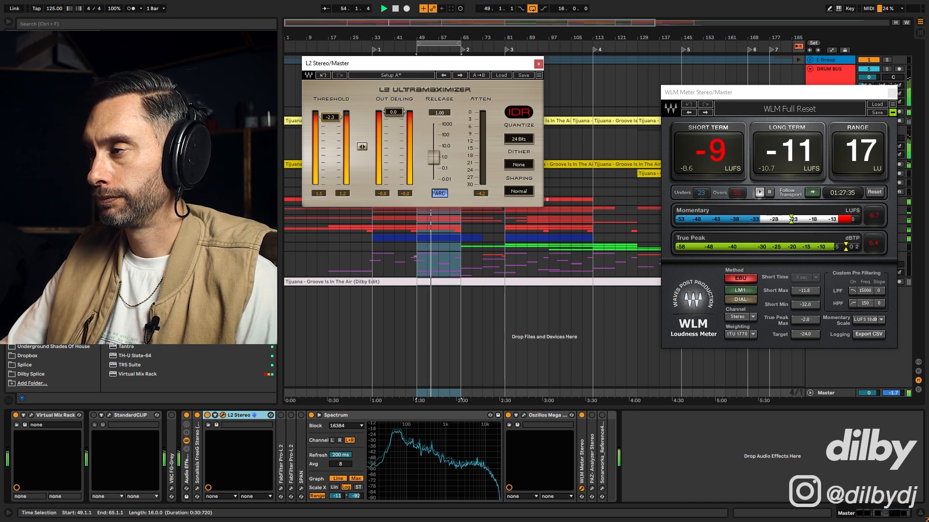
click(892, 93)
key(space)
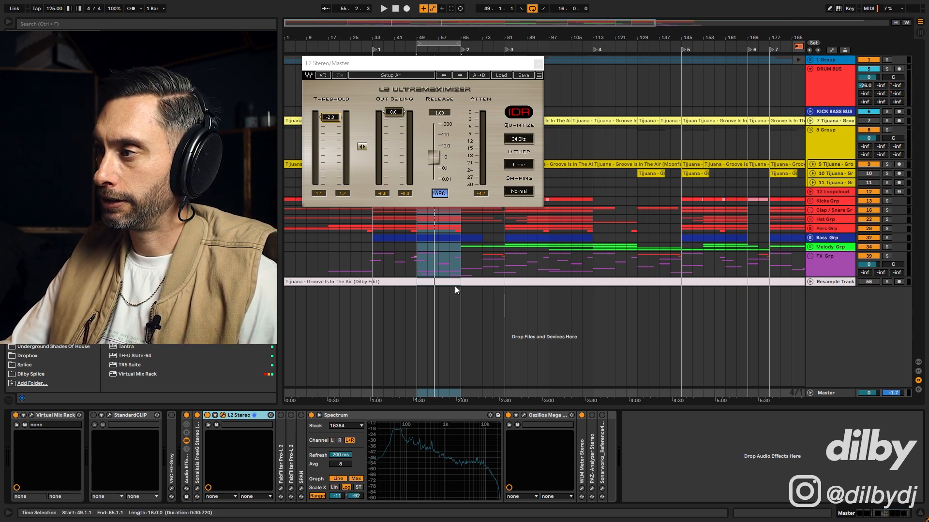
- Compare the limited mix with the soloed Resample Track over the loop and close the L2 limiter window
click(888, 281)
key(space)
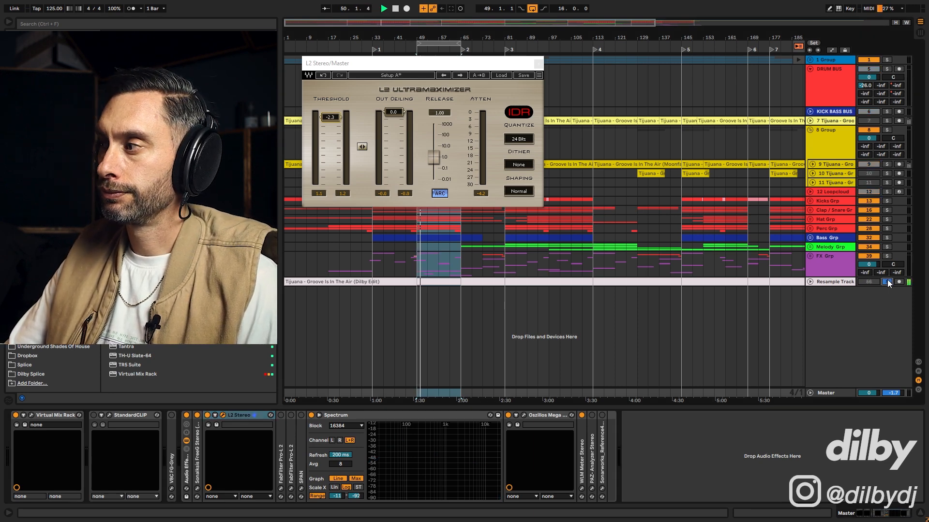
click(887, 281)
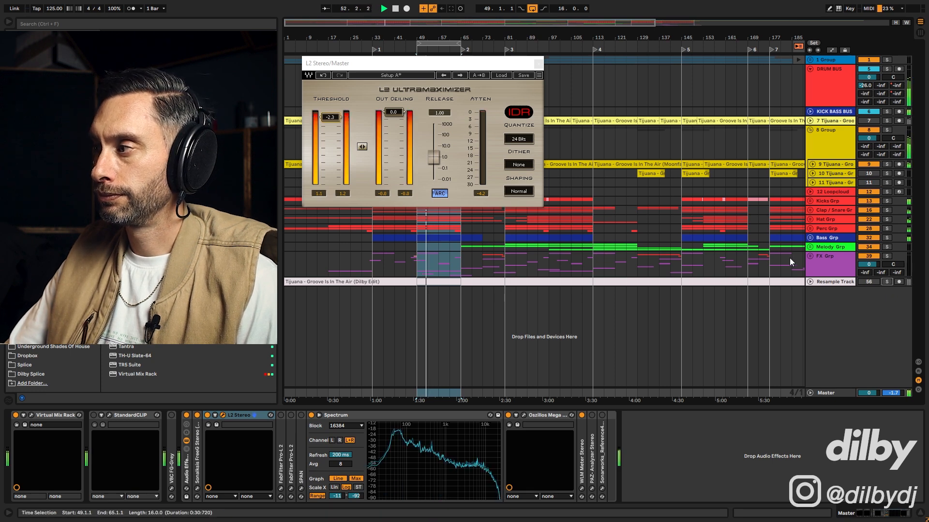
click(885, 281)
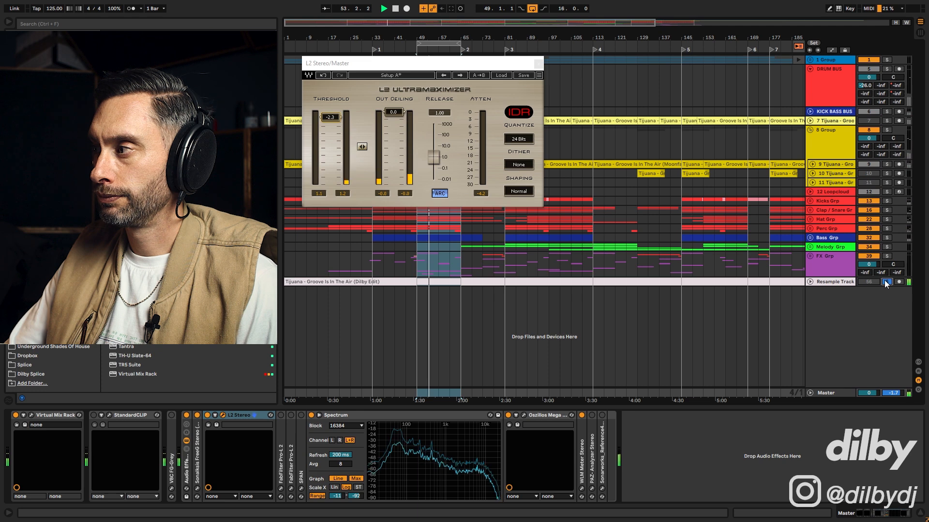
click(886, 282)
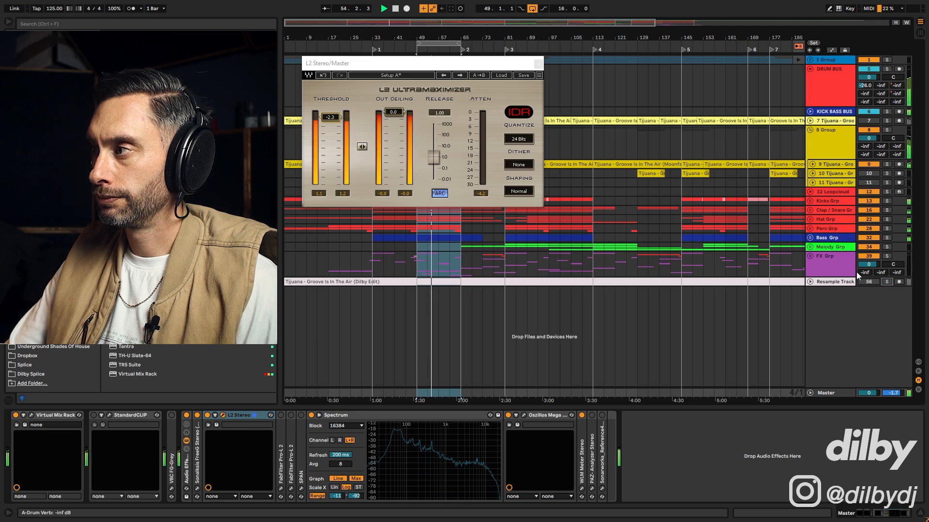
click(538, 63)
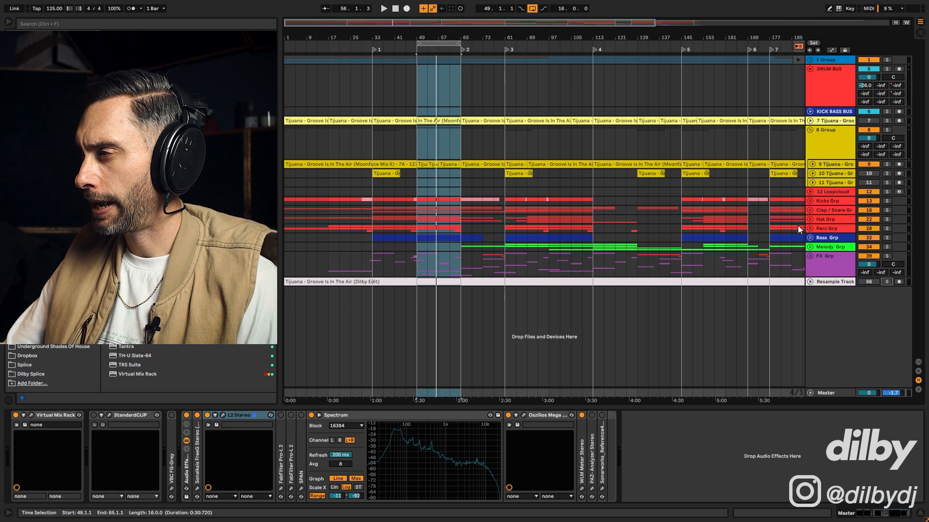
- Expand the Hat Grp and lower the volume of the loop track below 16th Hat to -11 dB while playing the section
click(809, 219)
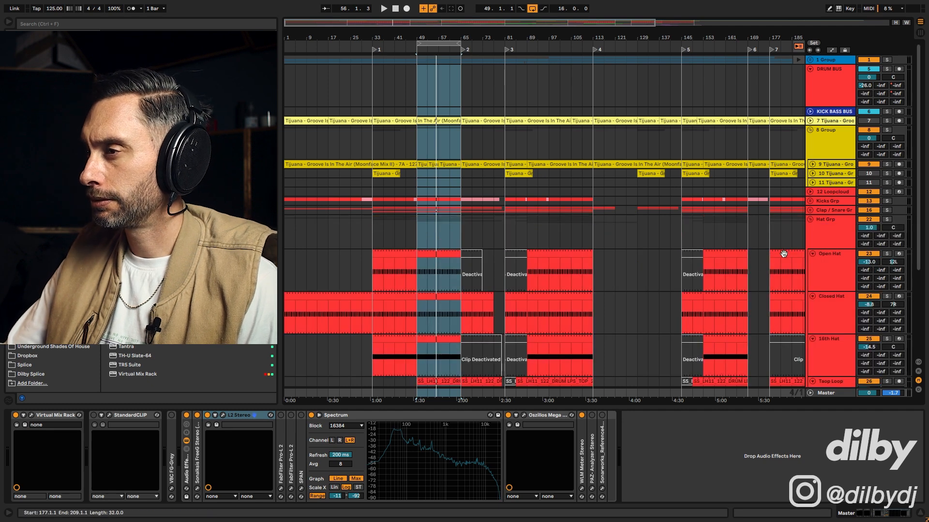
scroll(545, 263, down, 3)
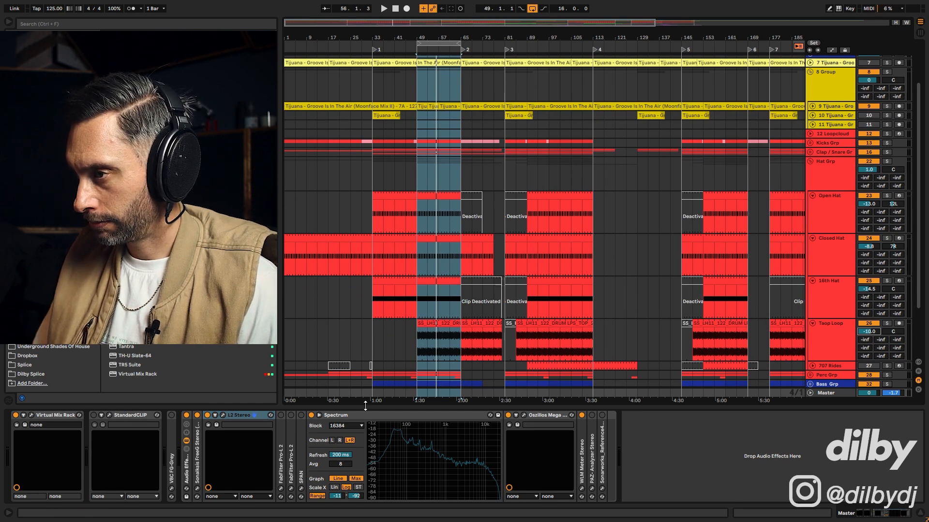
key(space)
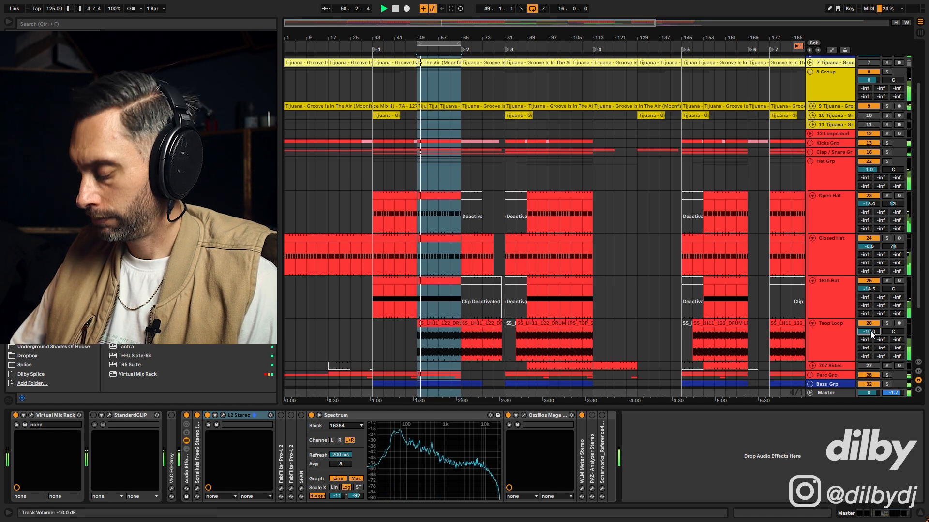
scroll(870, 331, down, 1)
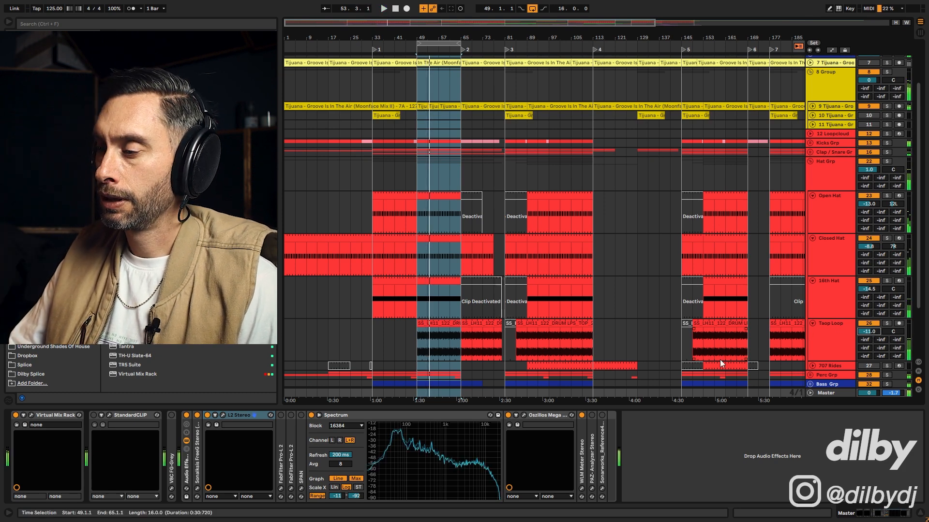
key(space)
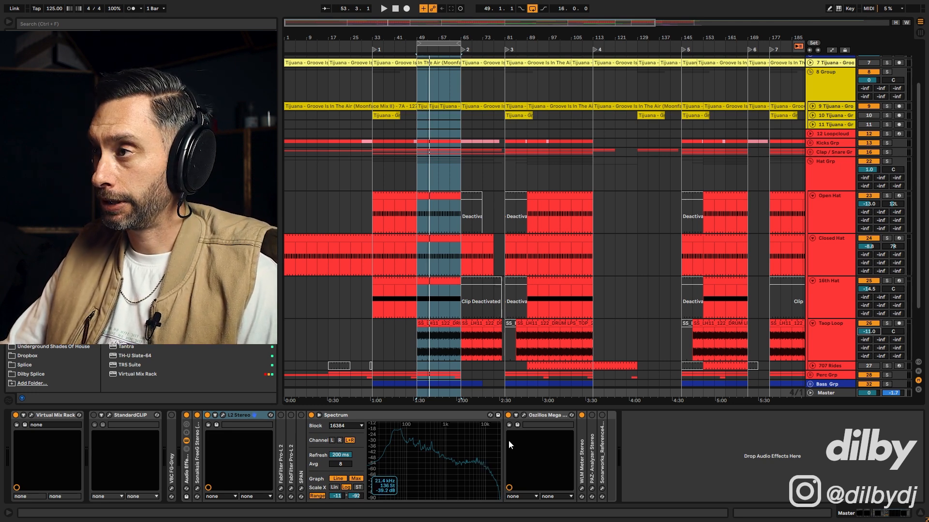
- Expand the 1 Group of reference tracks and set the playback position to bar 89 in the Denney - Lies track
click(464, 429)
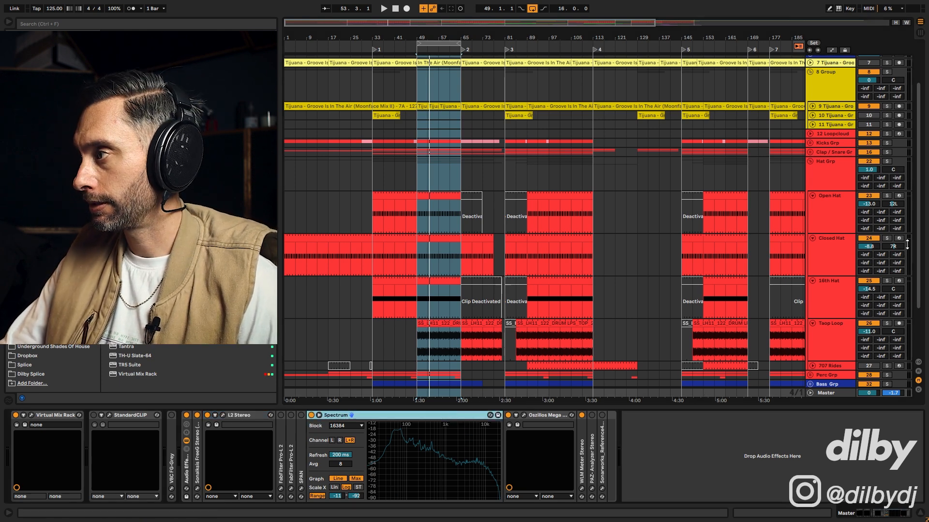
drag(918, 259, 917, 169)
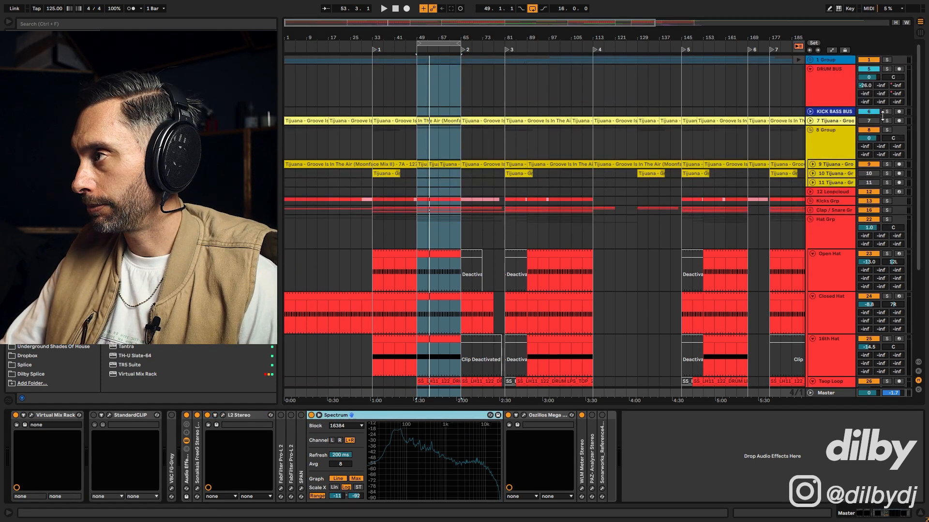
click(808, 59)
click(526, 128)
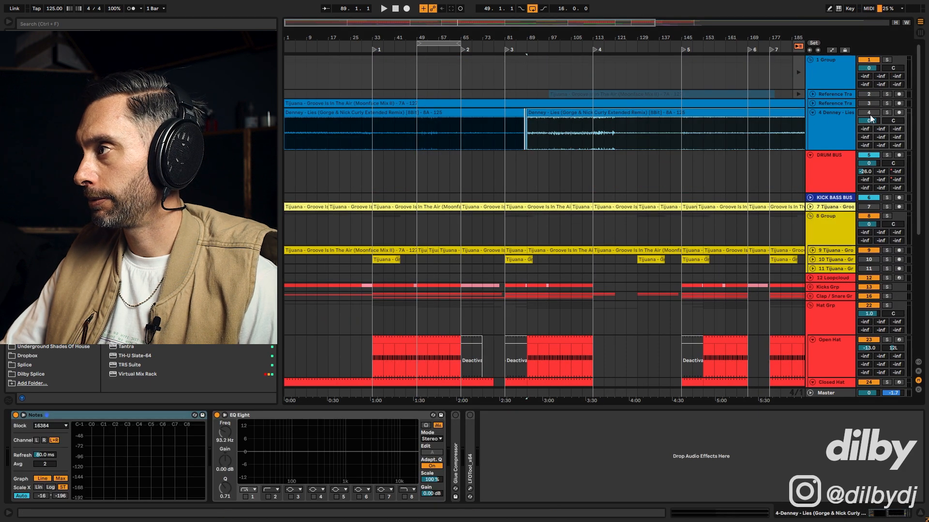
- Paste a Spectrum device at the end of the Denney - Lies track's device chain and play the track soloed from bar 73
click(509, 451)
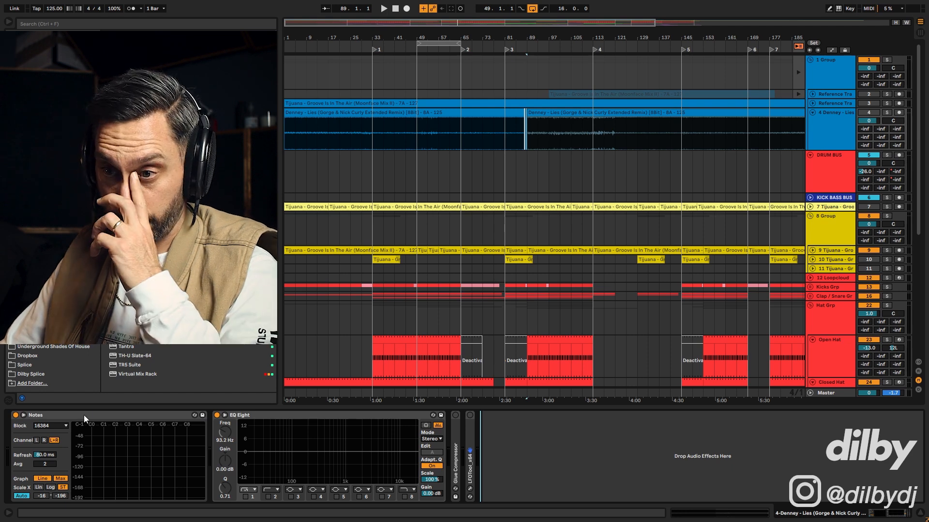
key(ctrl+v)
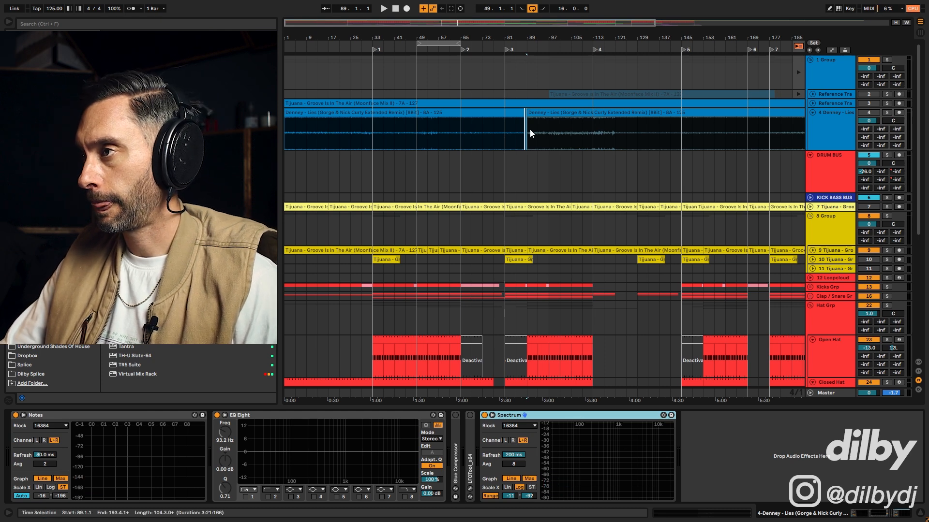
click(485, 135)
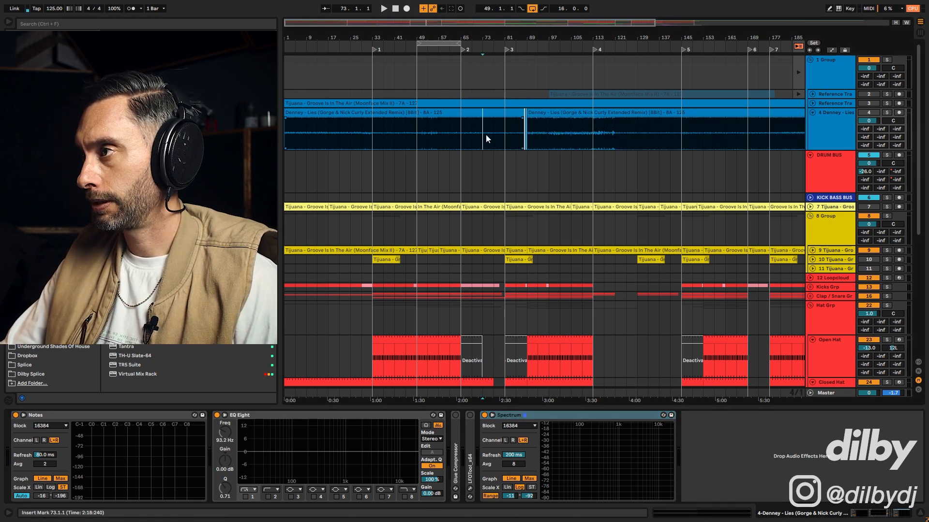
click(887, 113)
key(space)
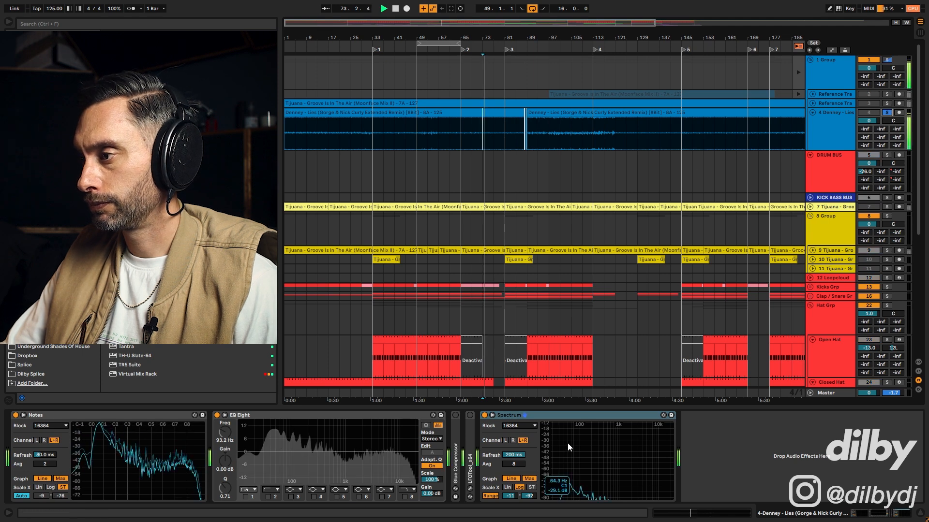
mouse_move(644, 452)
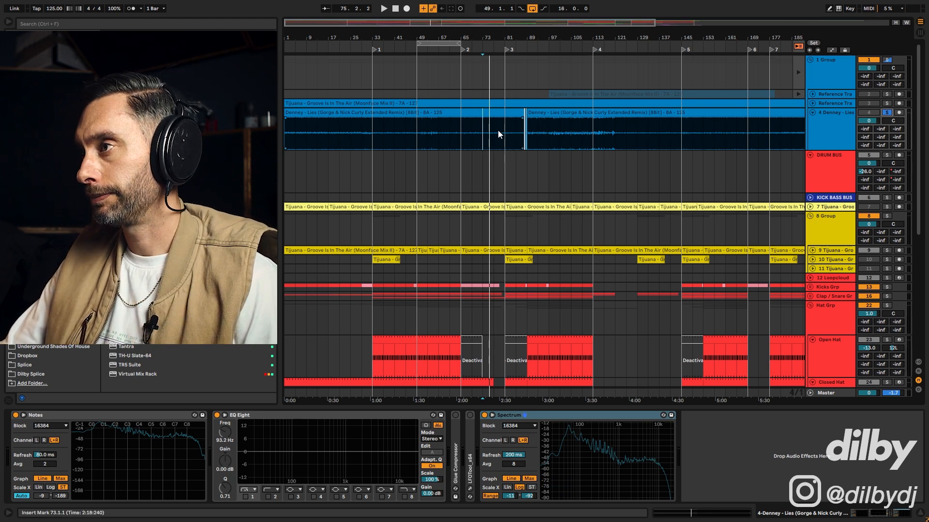
- Select bars 129 to 141 in the Denney - Lies track, unsolo it and check the mix on the Master's Spectrum during playback
click(636, 143)
drag(635, 140, 672, 137)
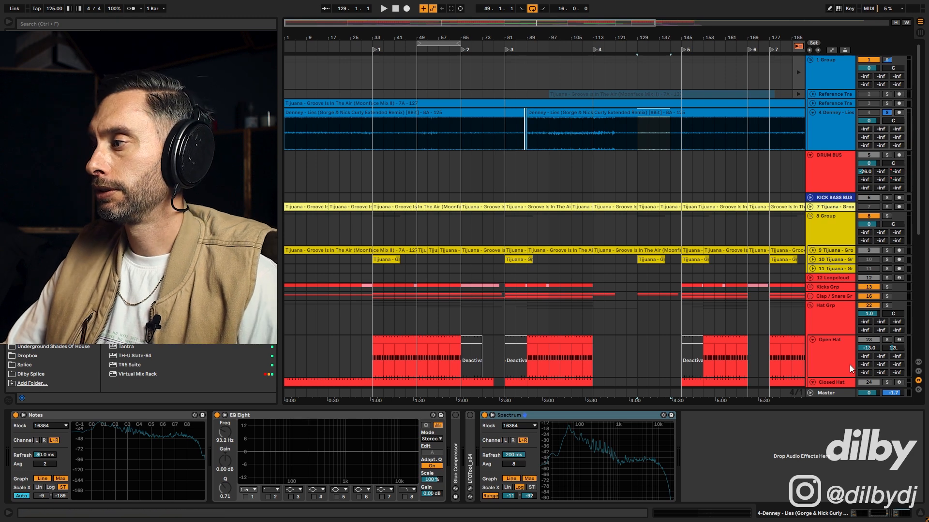
click(840, 391)
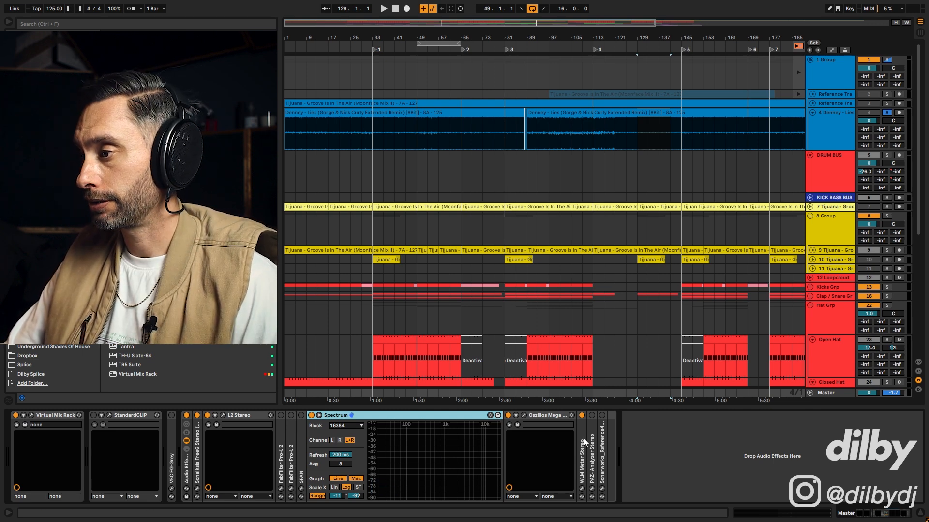
click(886, 113)
key(space)
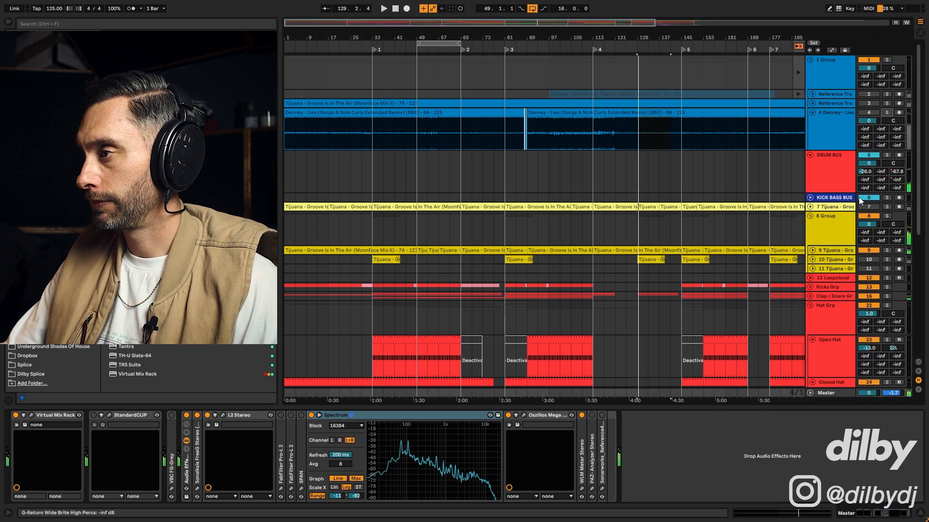
- Collapse all the track groups in the arrangement and expand only the 8 Group
scroll(529, 307, down, 5)
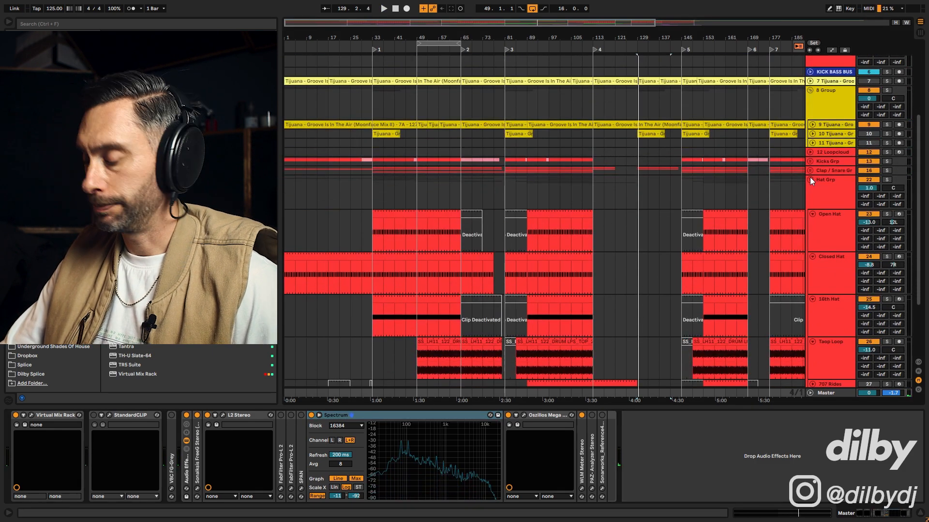
alt+click(810, 180)
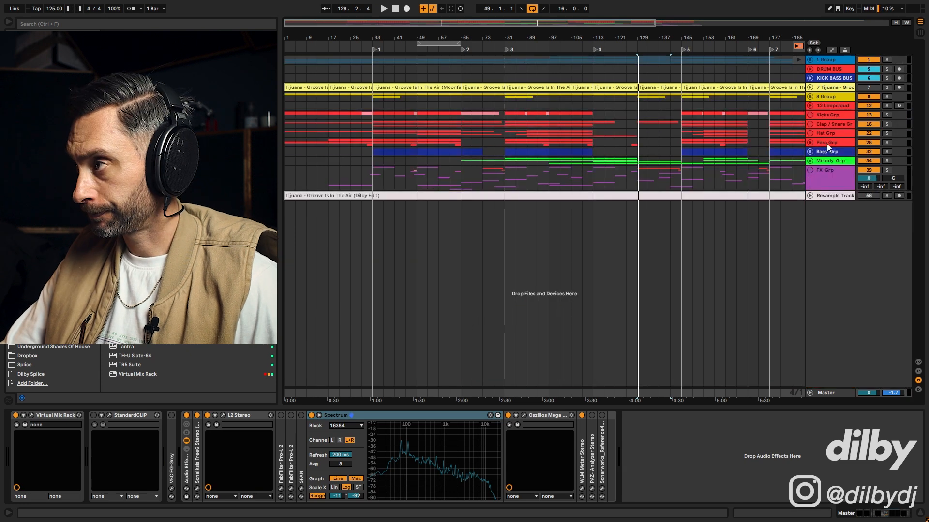
click(810, 97)
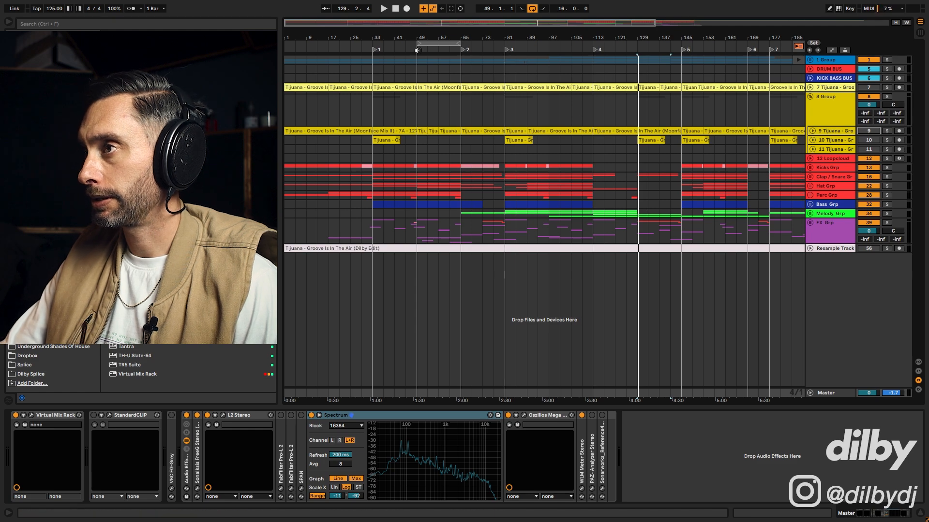
- Move the loop to the 16 bars starting at bar 97 and display the devices of the 9 Tijuana track
double_click(595, 26)
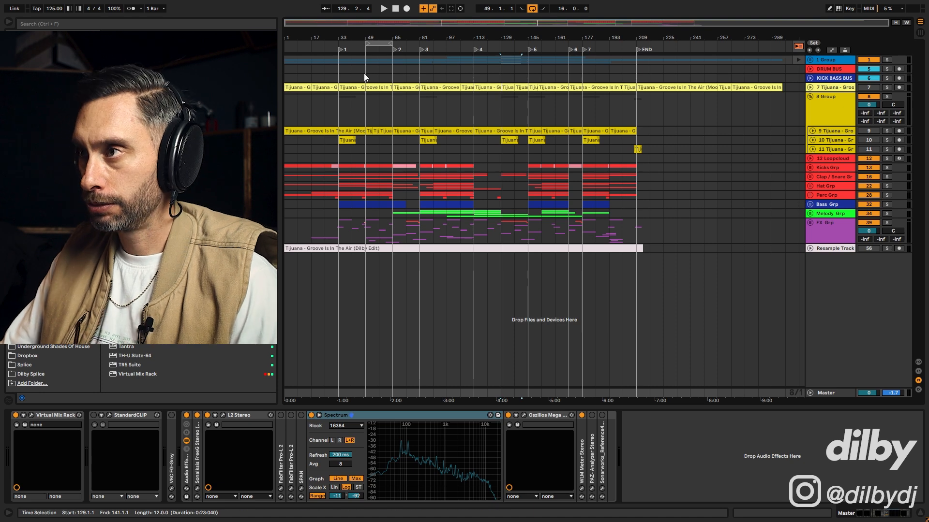
drag(377, 44, 459, 42)
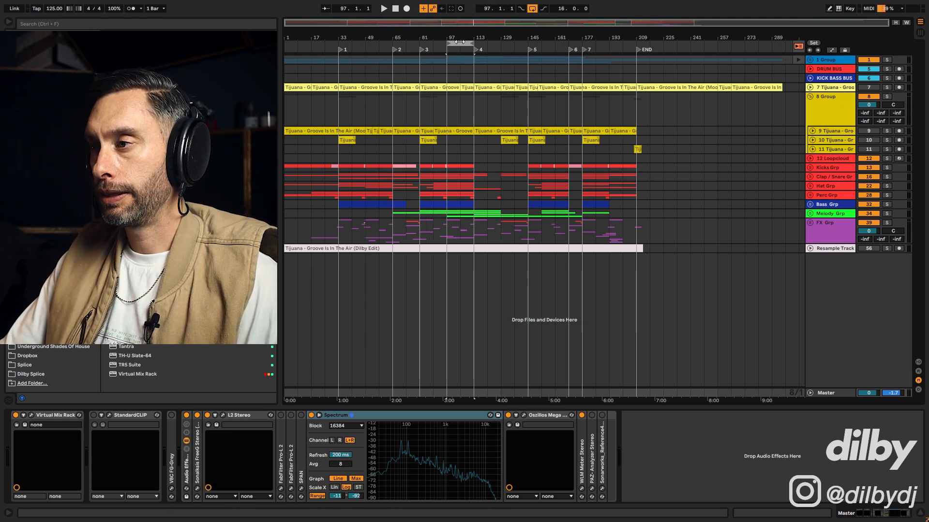
click(845, 129)
drag(449, 44, 421, 44)
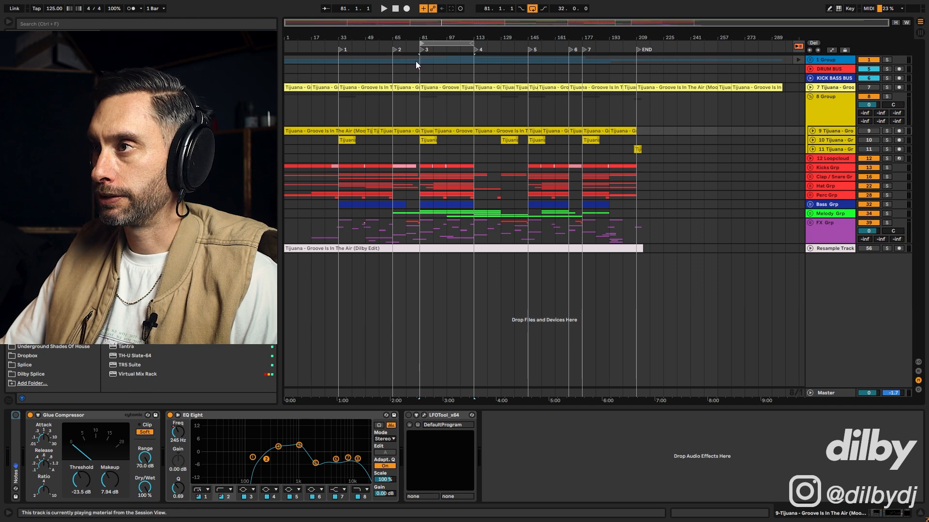
drag(428, 42, 444, 43)
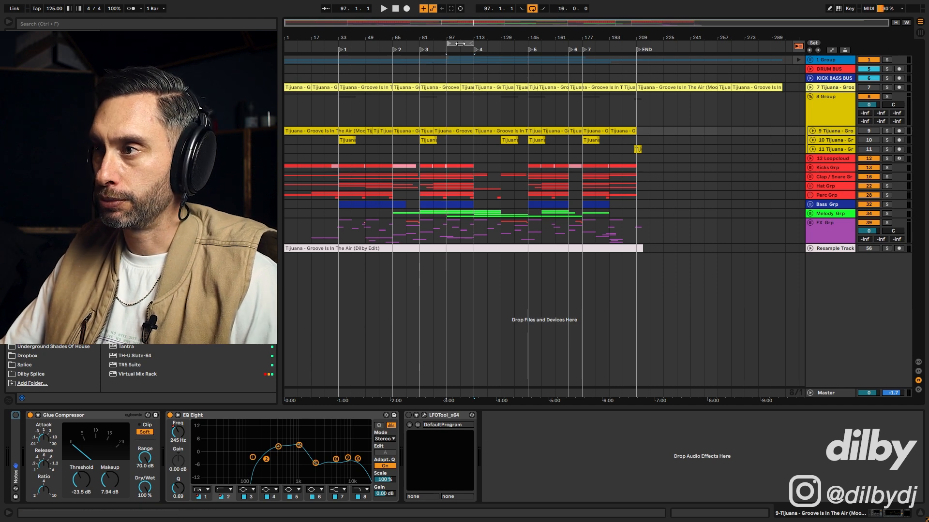
- Unfold the 9 Tijuana track, lower its volume to -20 dB and activate the track
click(812, 131)
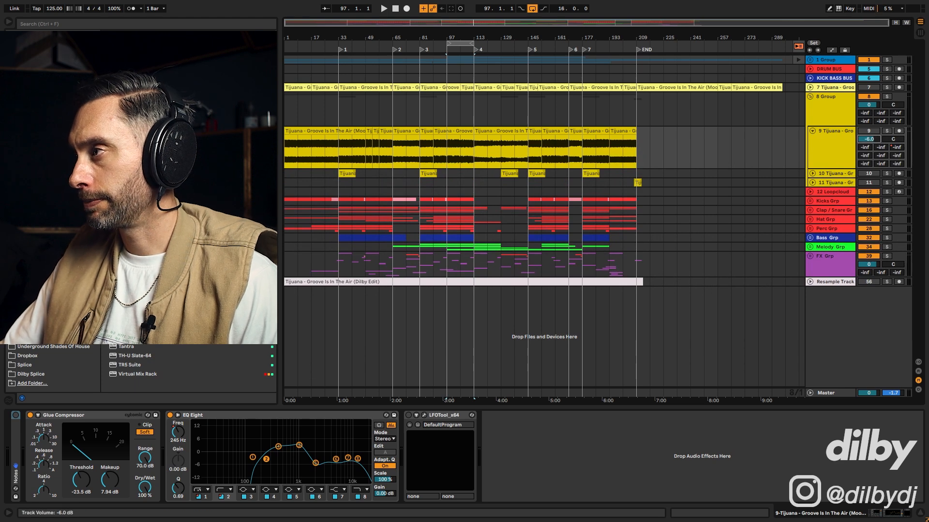
drag(866, 136, 866, 145)
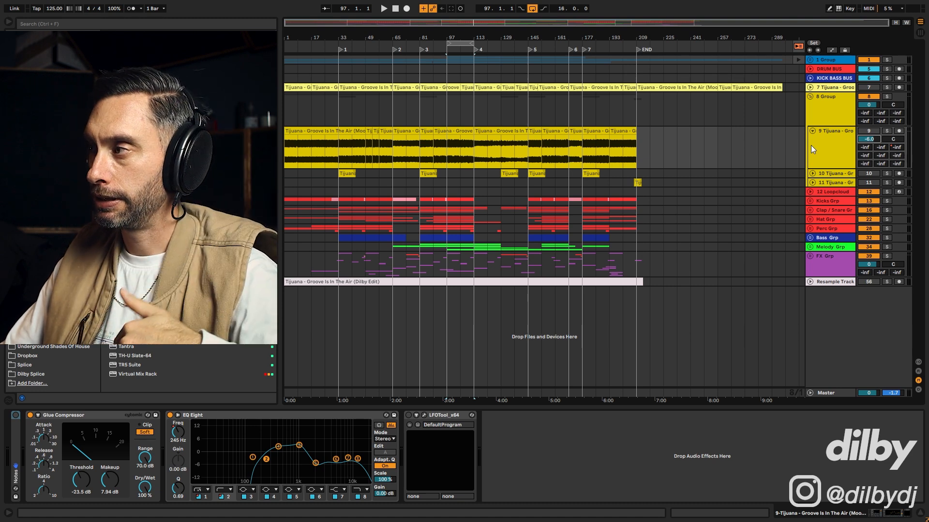
click(828, 133)
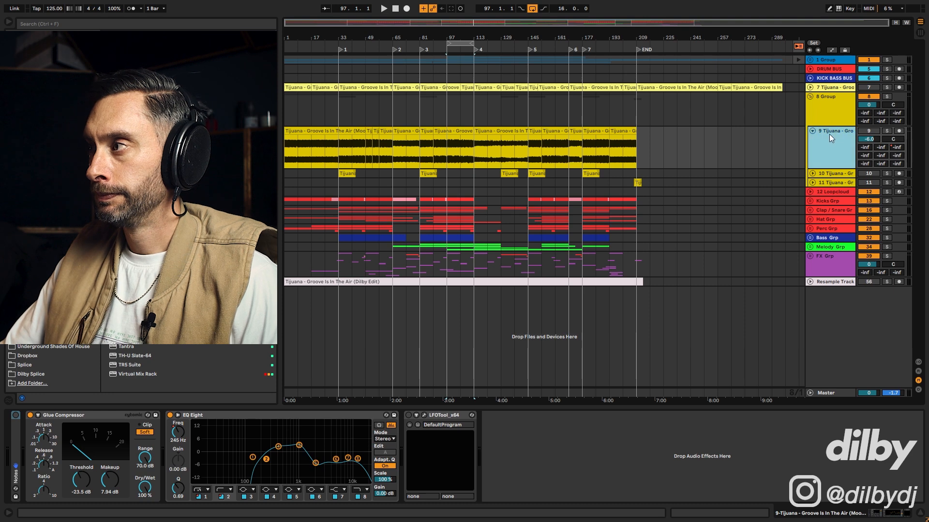
click(869, 132)
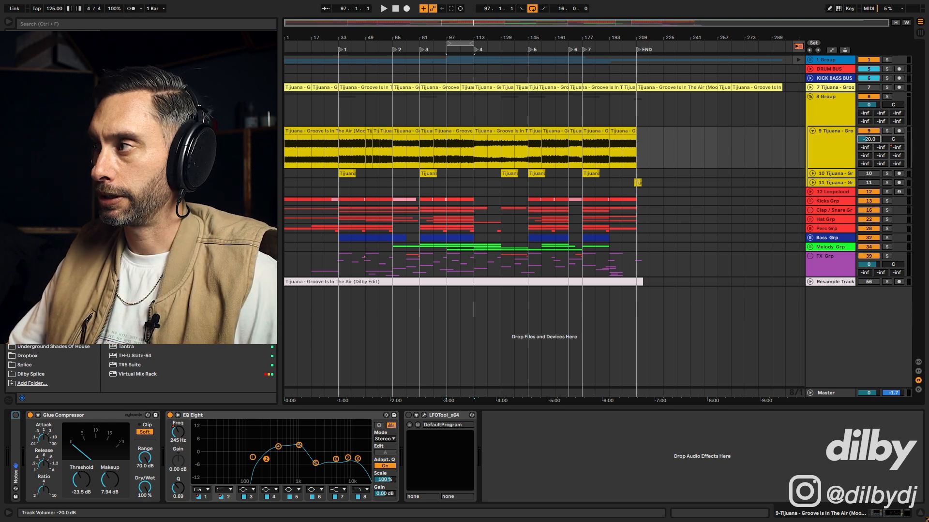
- Raise the 9 Tijuana track's volume gradually to -7 dB while playing the loop
key(space)
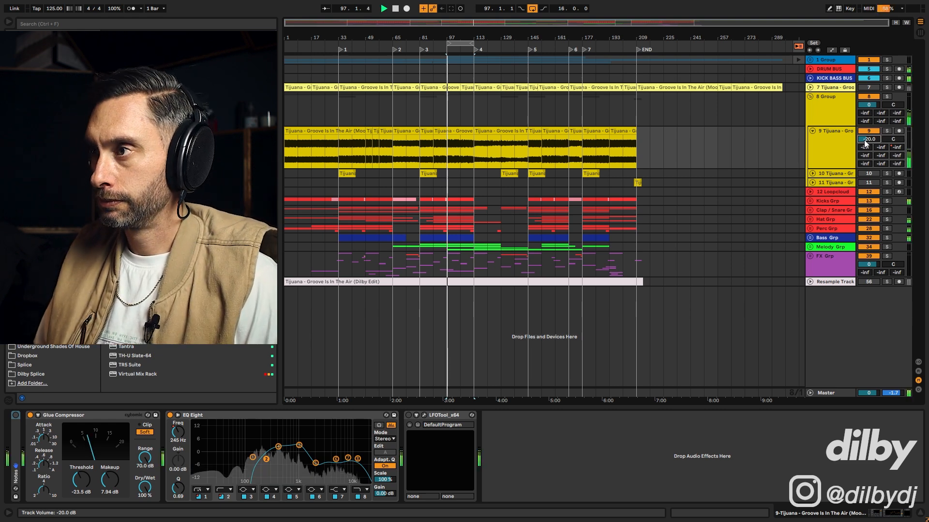
key(Up)
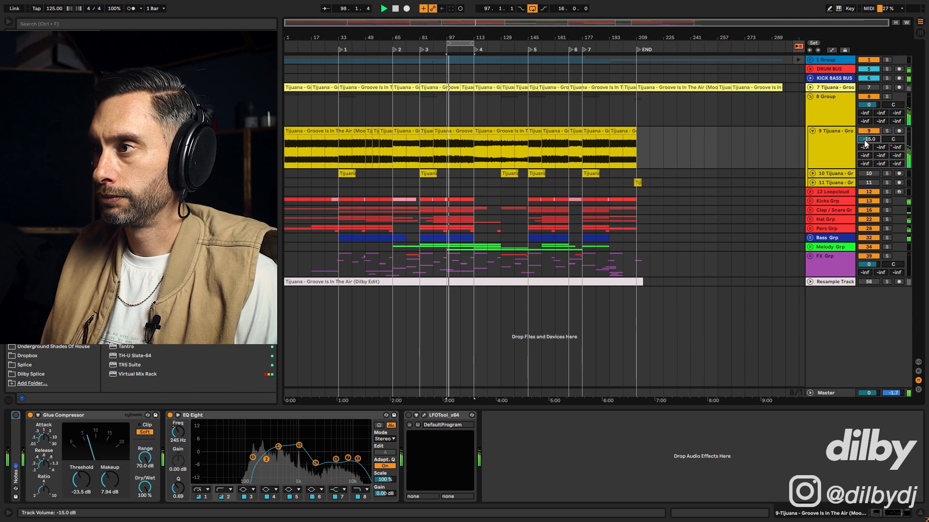
key(Up)
key(Up)
key(Up)
key(Up)
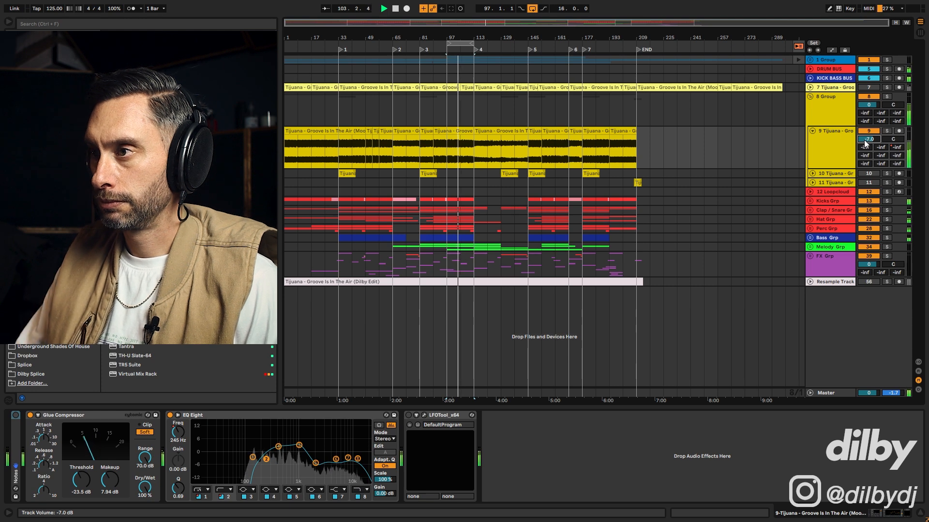
- Set the 9 Tijuana track's volume to 6 dB and lower it gradually to -6 dB while playing from bar 49
click(366, 149)
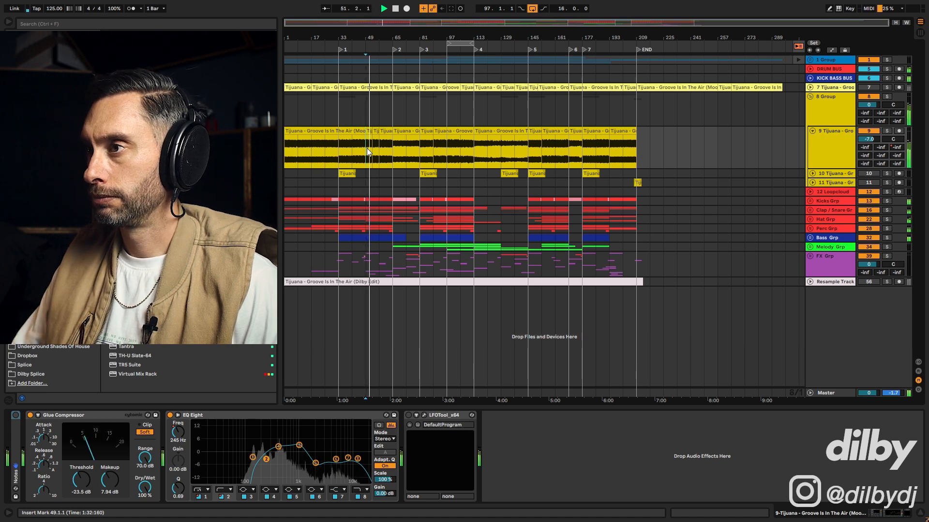
double_click(869, 140)
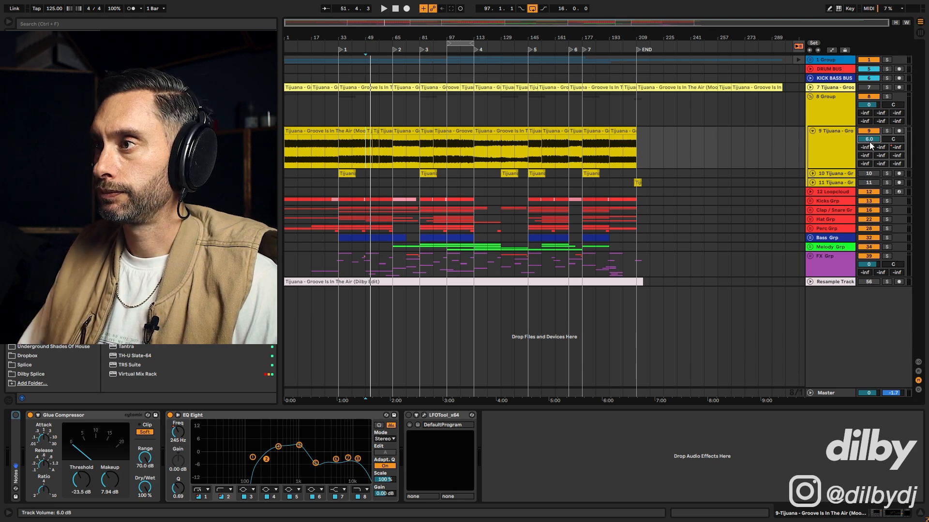
key(space)
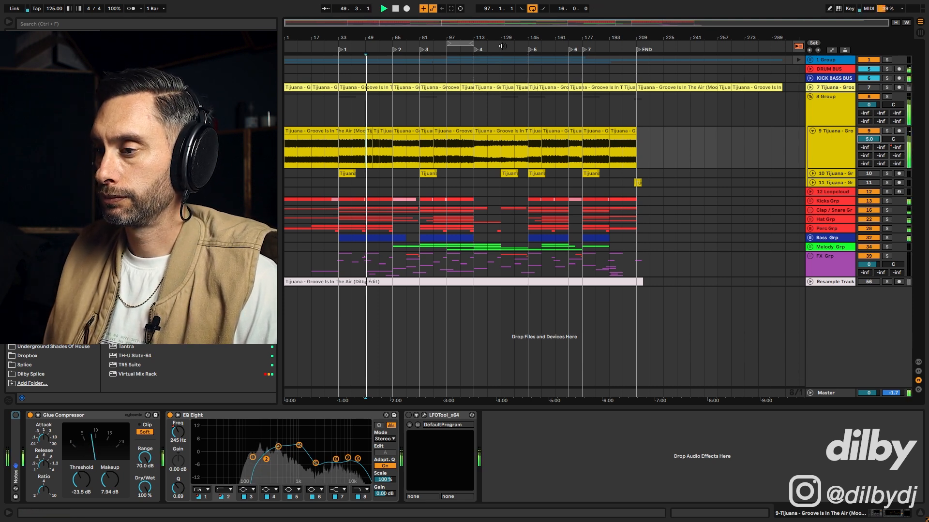
key(Down)
key(Down)
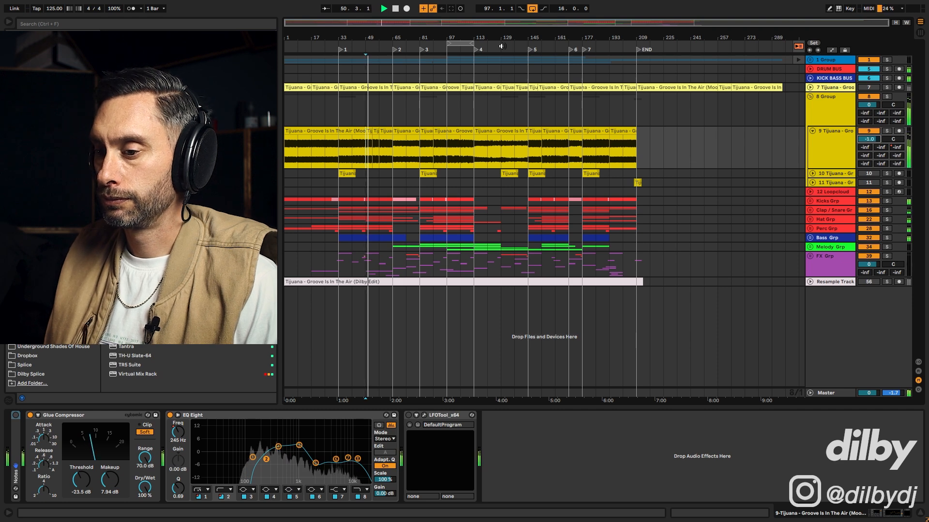
key(Down)
key(Down)
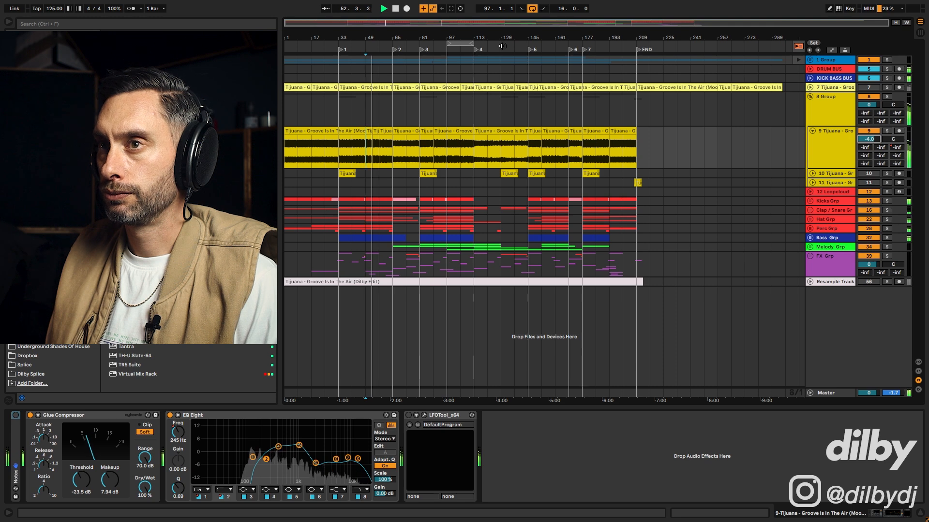
key(Down)
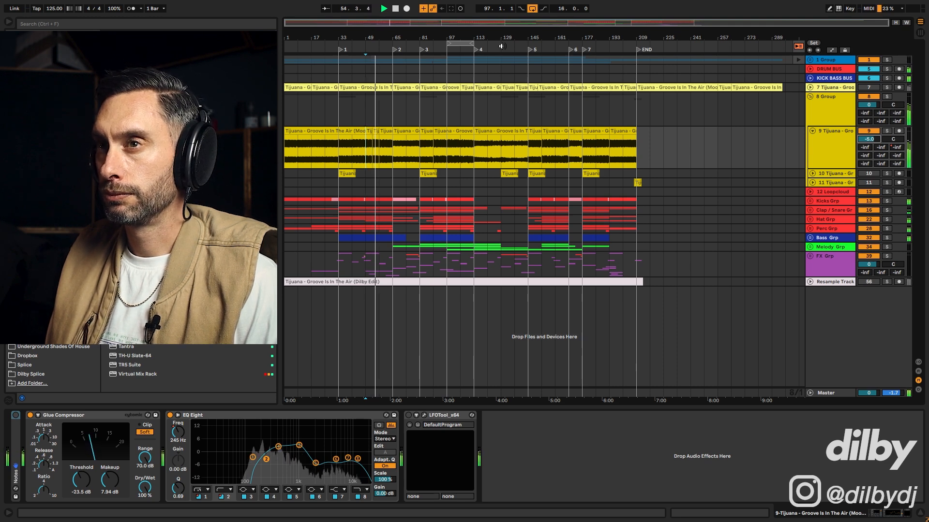
key(space)
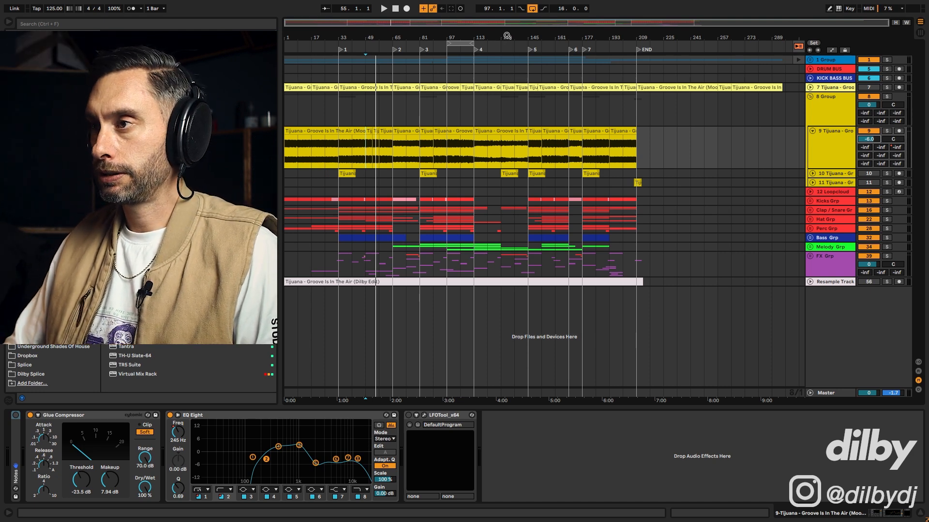
- Select the looped bars 97 to 113, listen to the 9 Tijuana track in the mix, then stop playback and select the Bass Grp
click(373, 149)
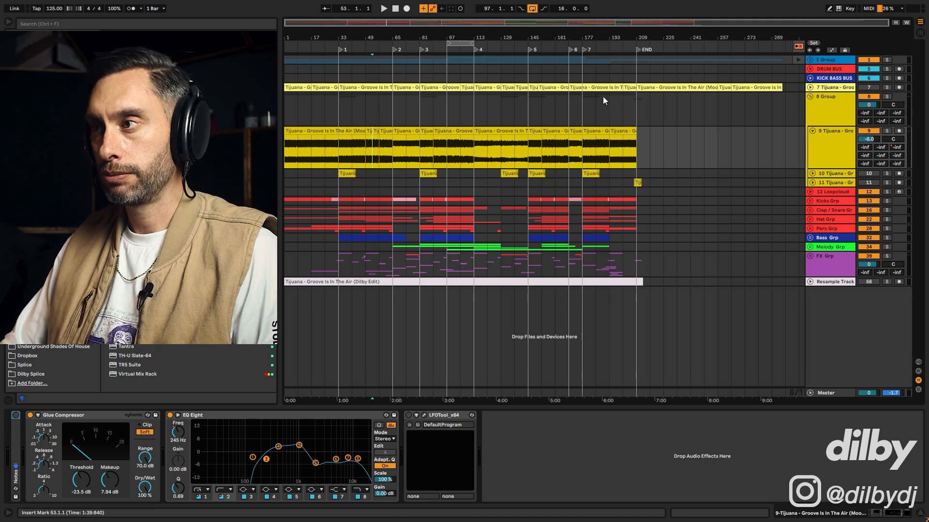
click(460, 43)
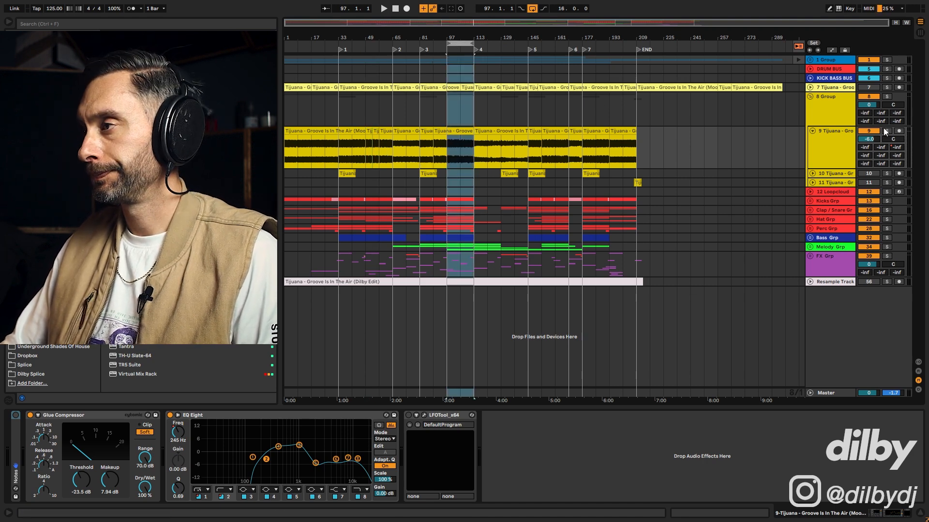
key(space)
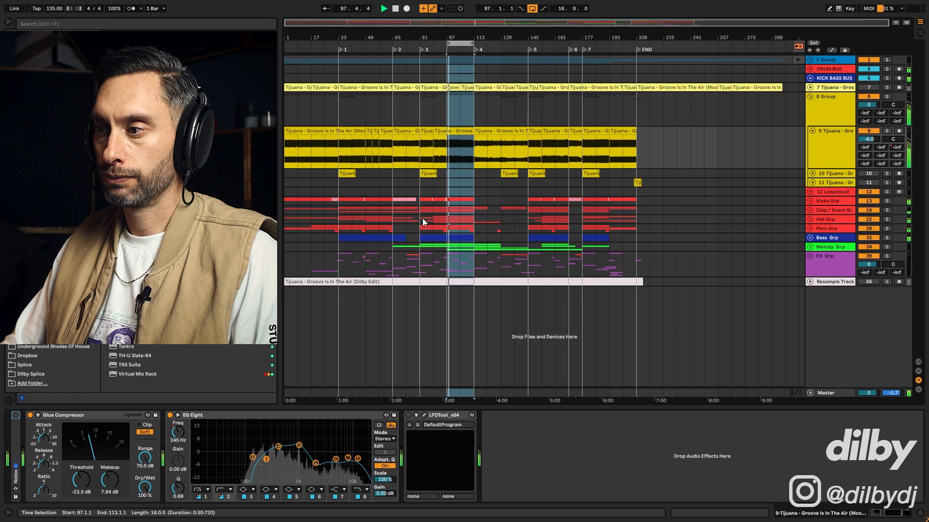
click(841, 136)
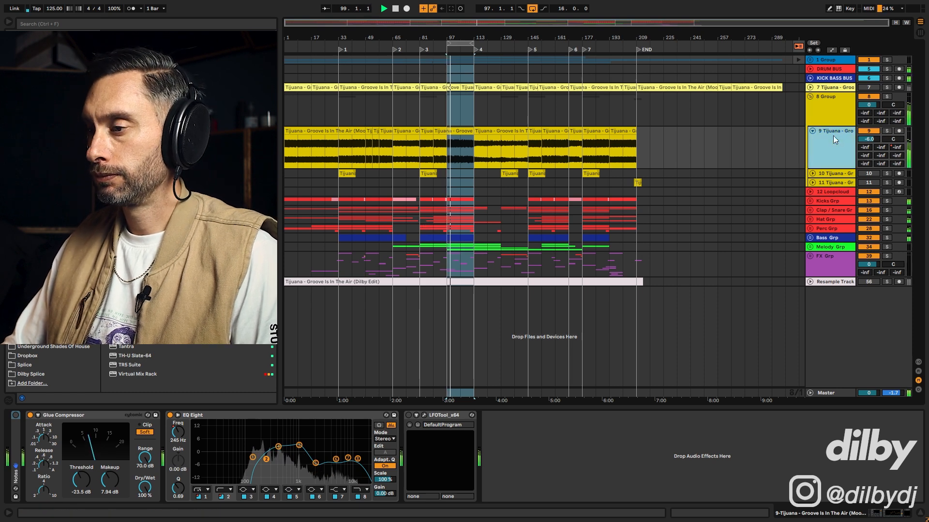
key(space)
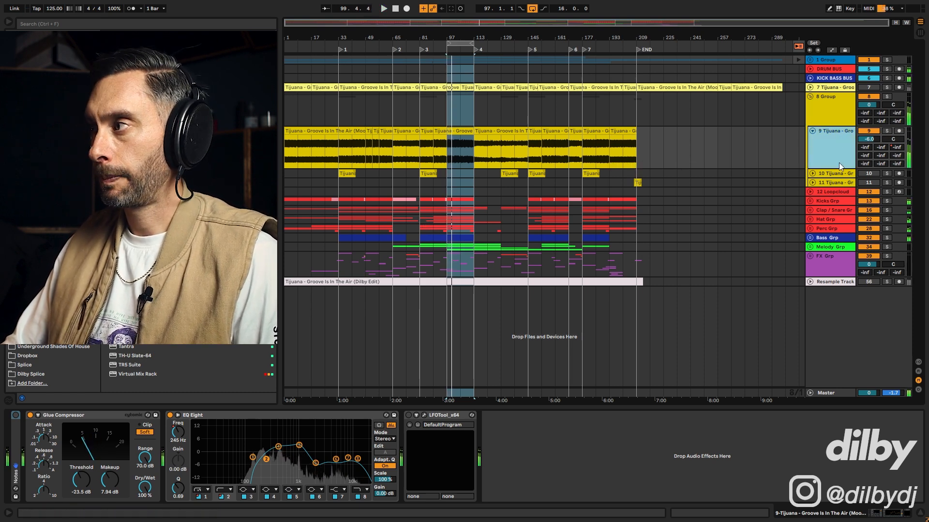
click(827, 238)
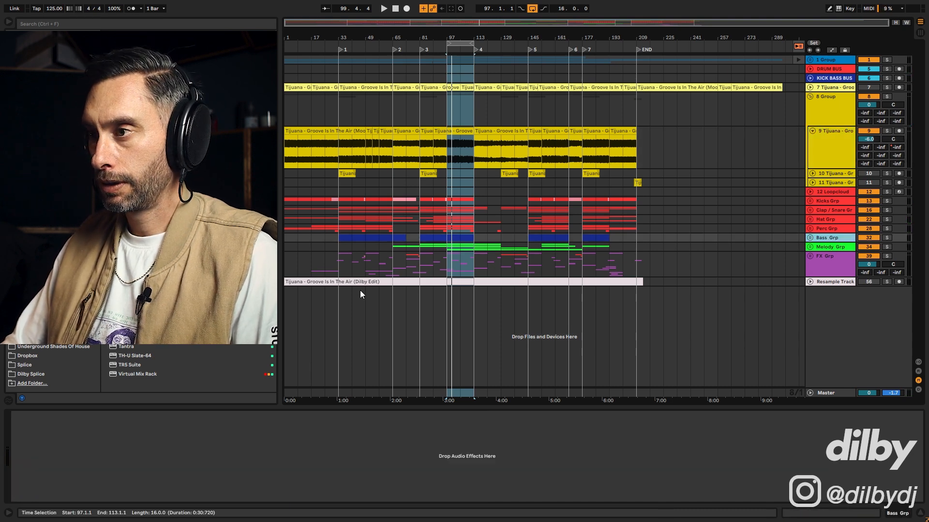
- Play from bar 49 and compare the mix with the Resample Track by soloing and unsoloing it, then stop playback
click(362, 247)
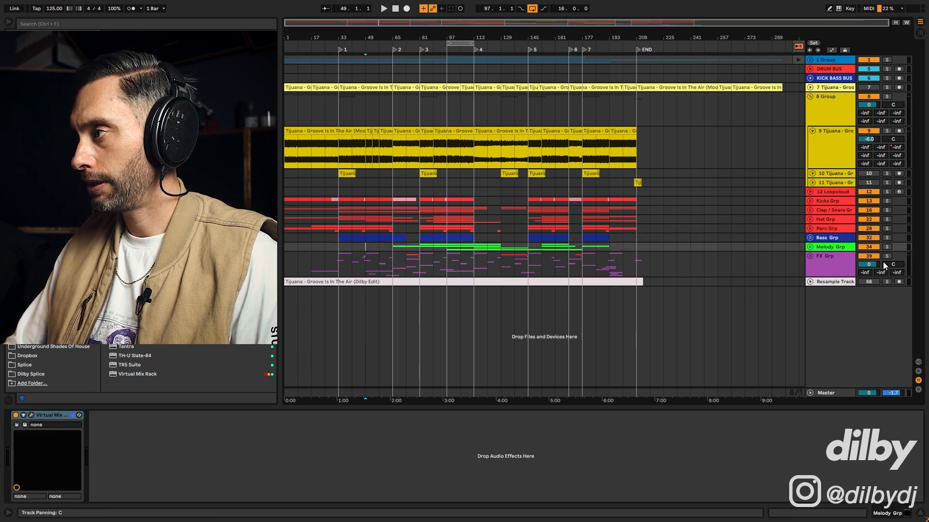
key(space)
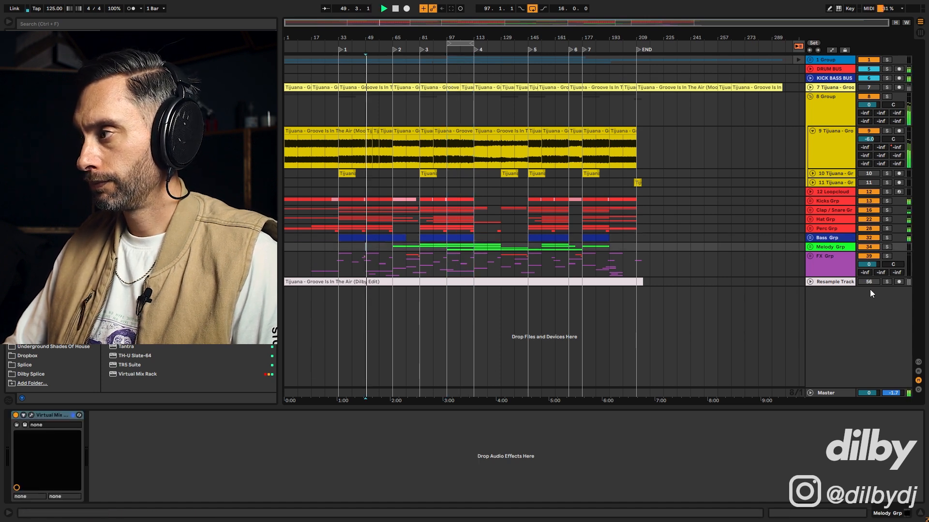
click(886, 281)
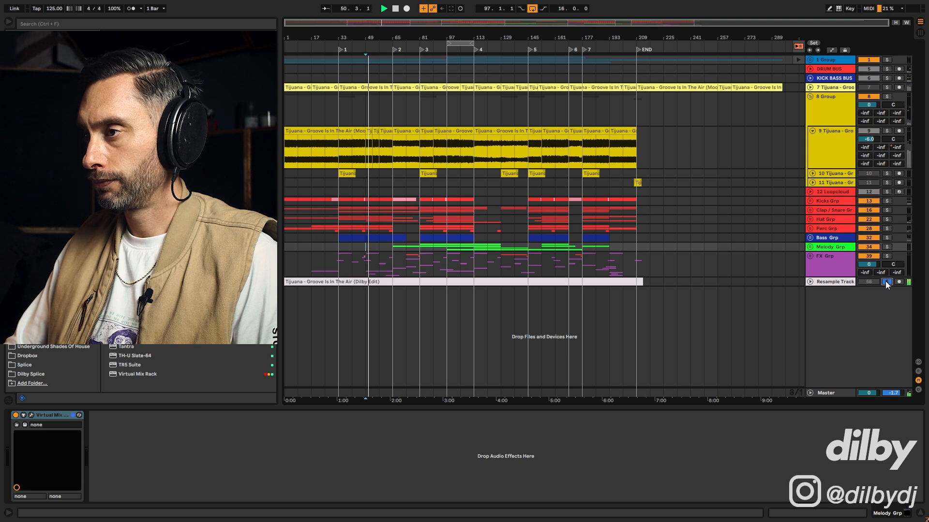
click(886, 282)
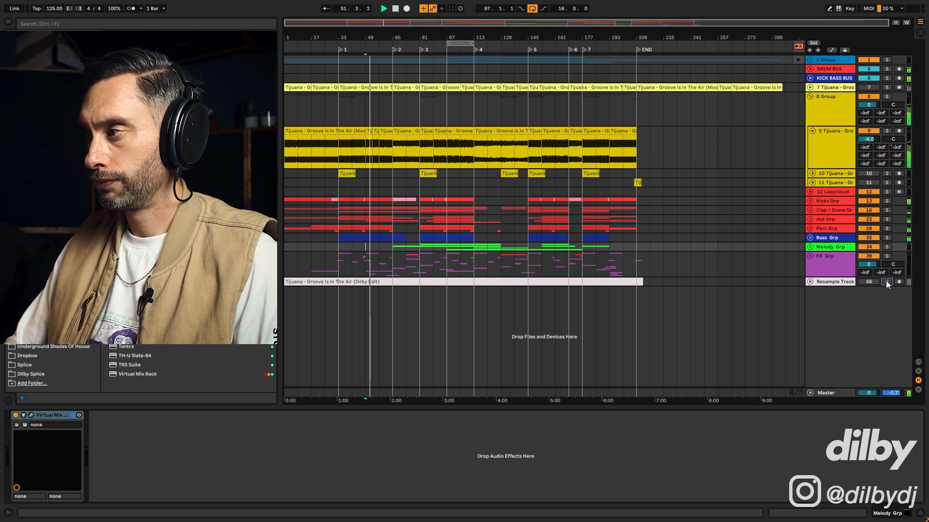
click(886, 282)
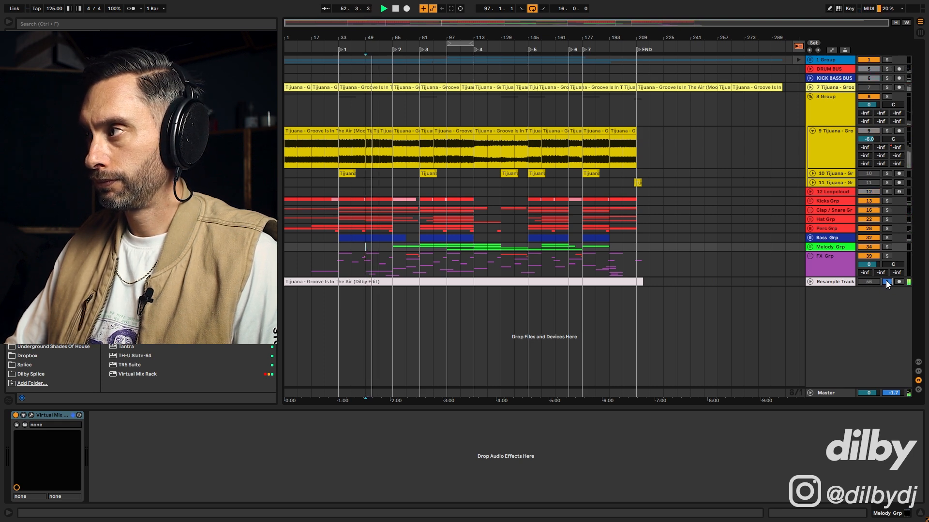
click(886, 282)
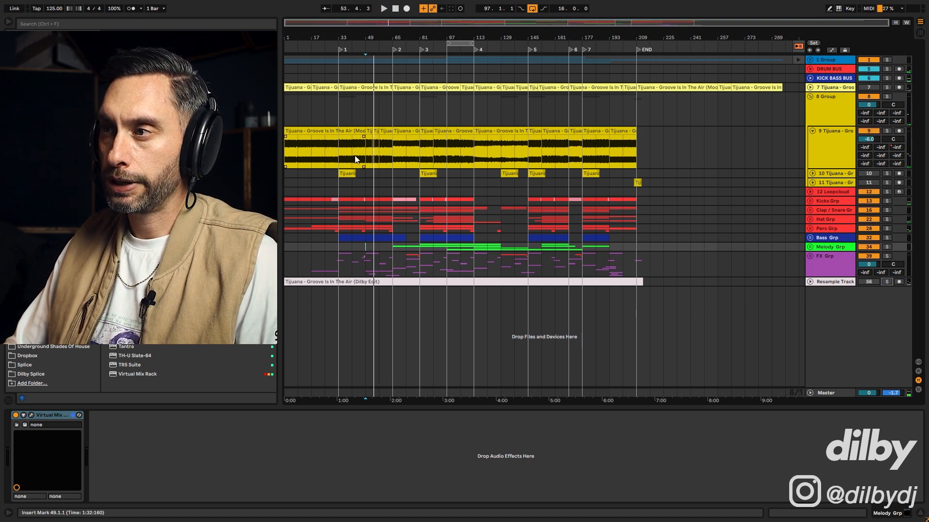
- Select bars 49 to 65 and measure the Resample Track's loudness with its WLM Meter while playing
drag(373, 182, 389, 181)
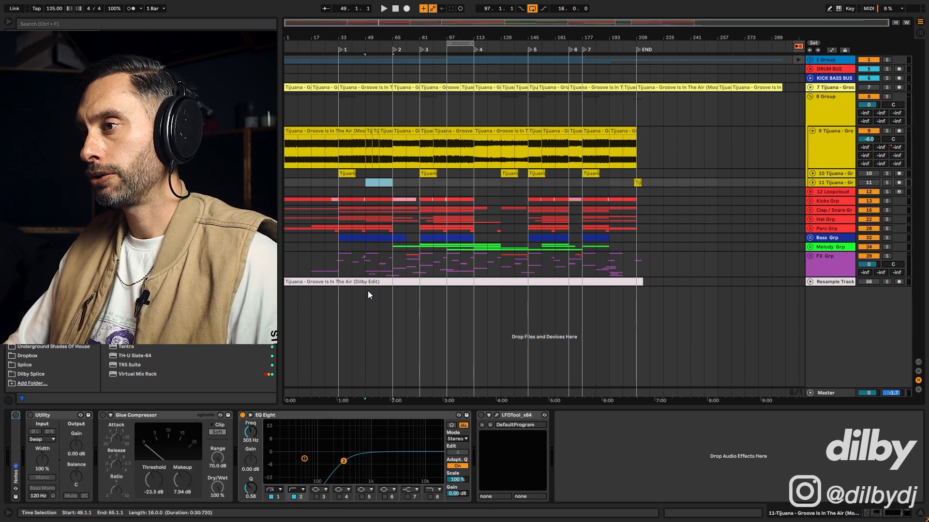
shift+click(382, 292)
drag(382, 292, 393, 292)
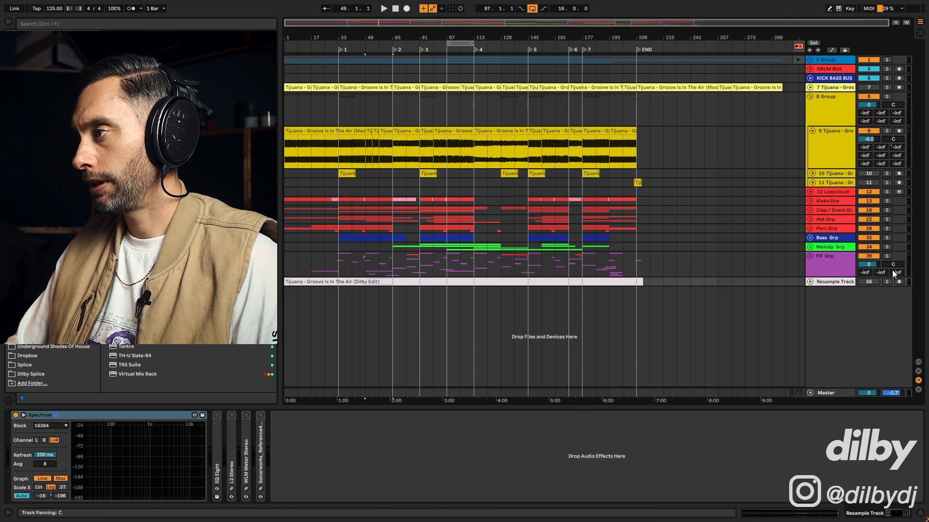
double_click(815, 280)
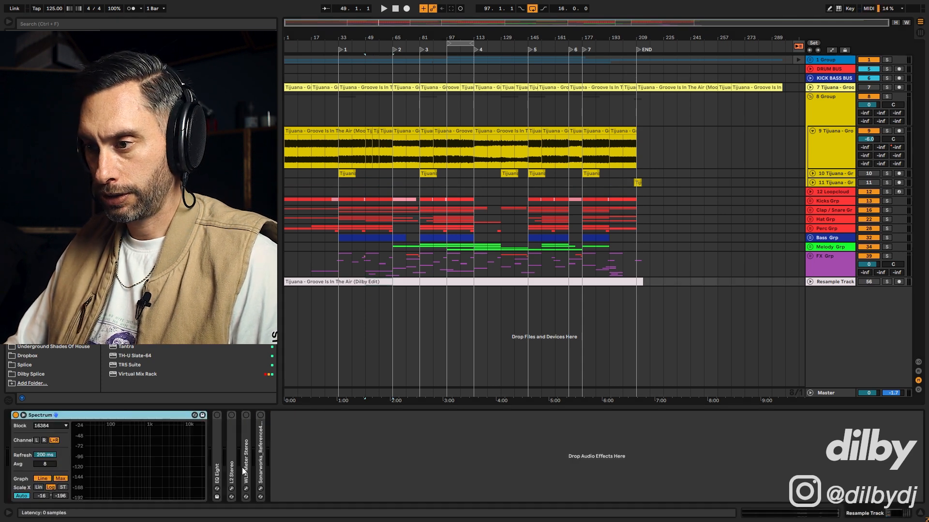
double_click(248, 431)
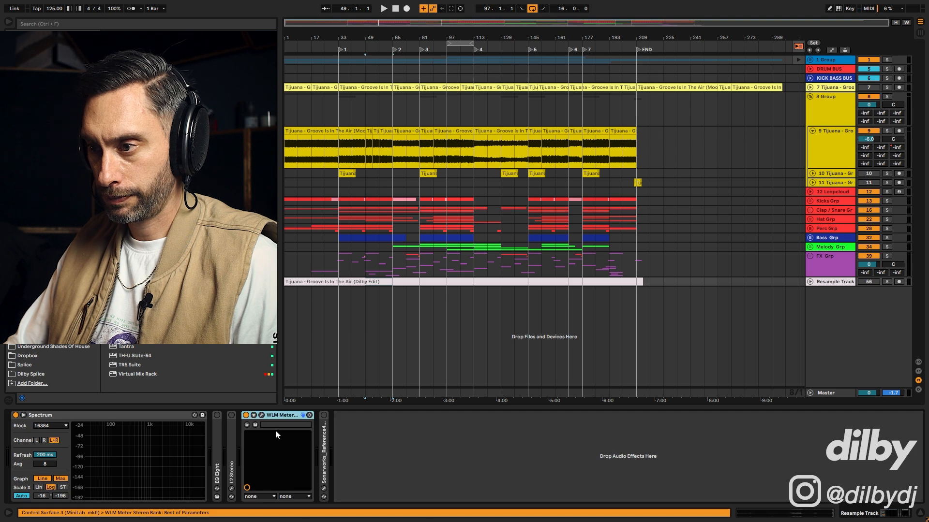
click(261, 416)
key(space)
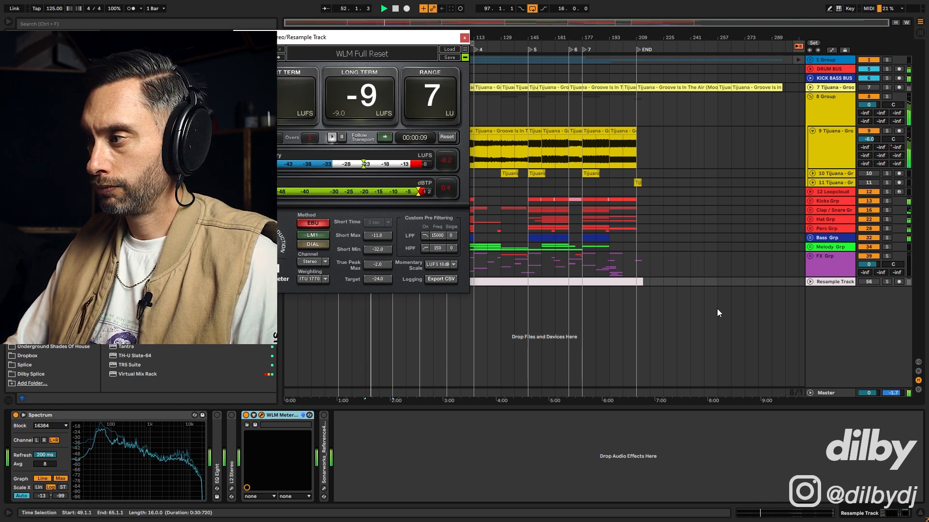
- Measure the Master's loudness with its WLM Meter while playing from bar 49, then stop and close the meter
click(365, 391)
key(space)
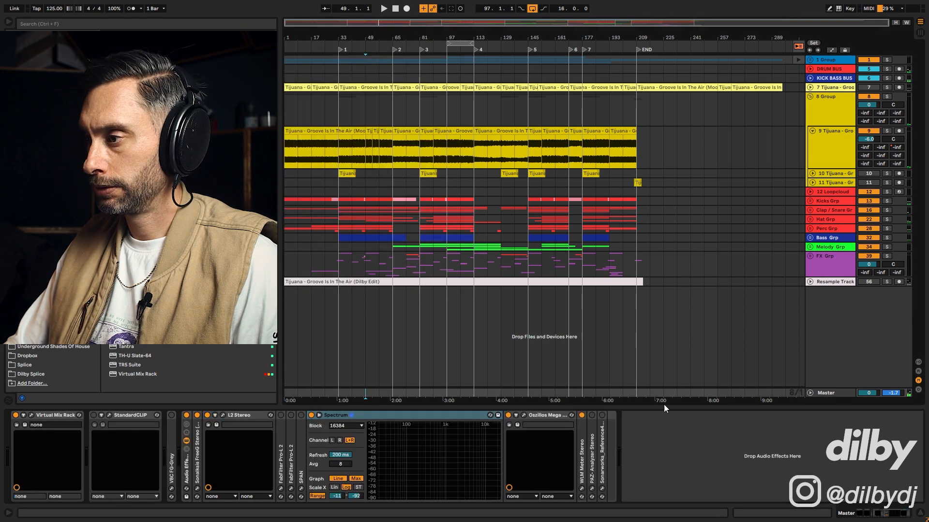
click(581, 488)
key(space)
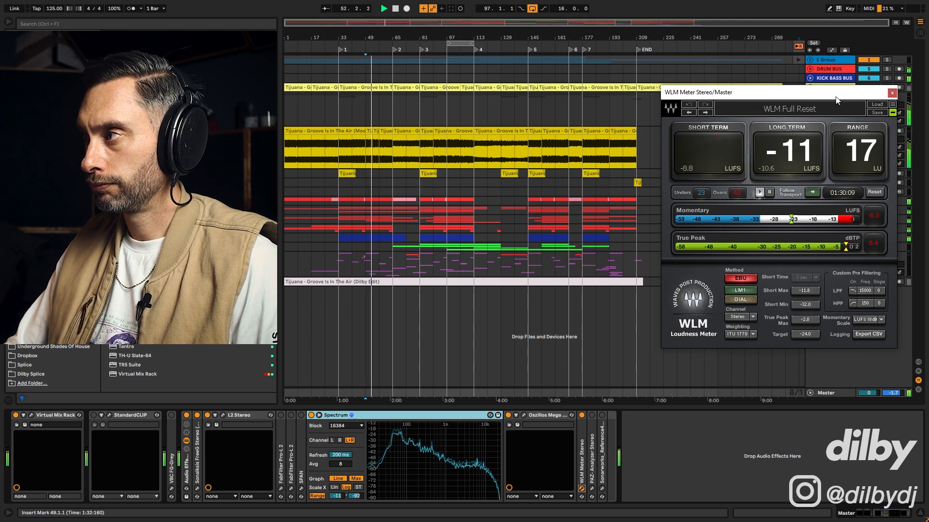
key(space)
click(891, 92)
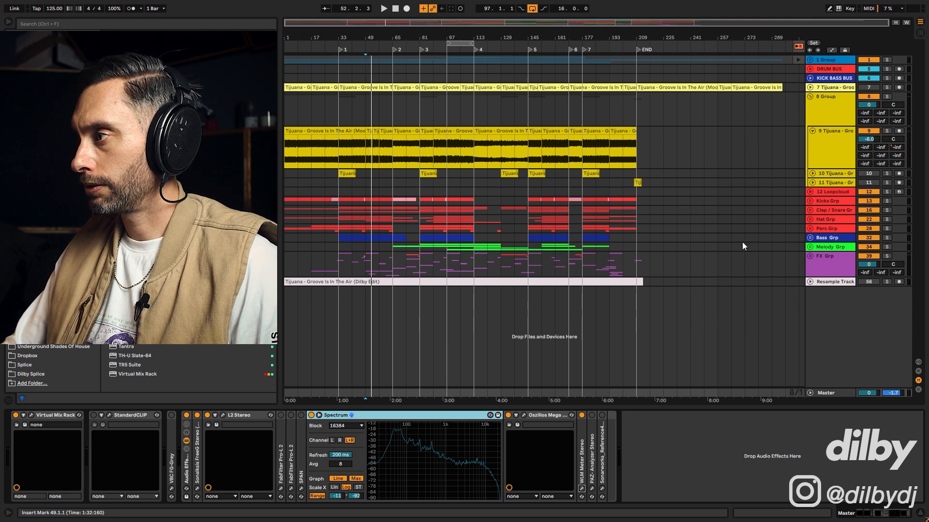
- Unfold the Melody Grp and play from bar 81, listening to Organ M1 soloed and then in the full mix
click(810, 246)
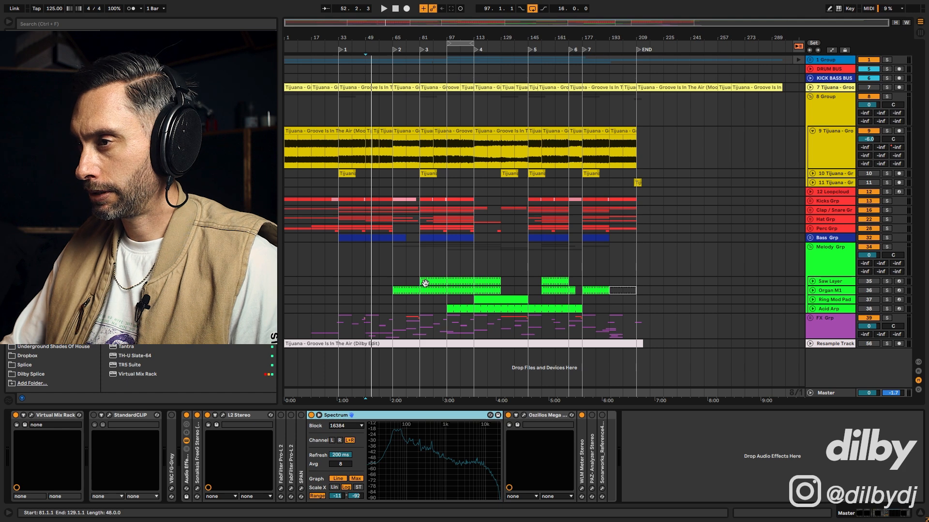
click(420, 257)
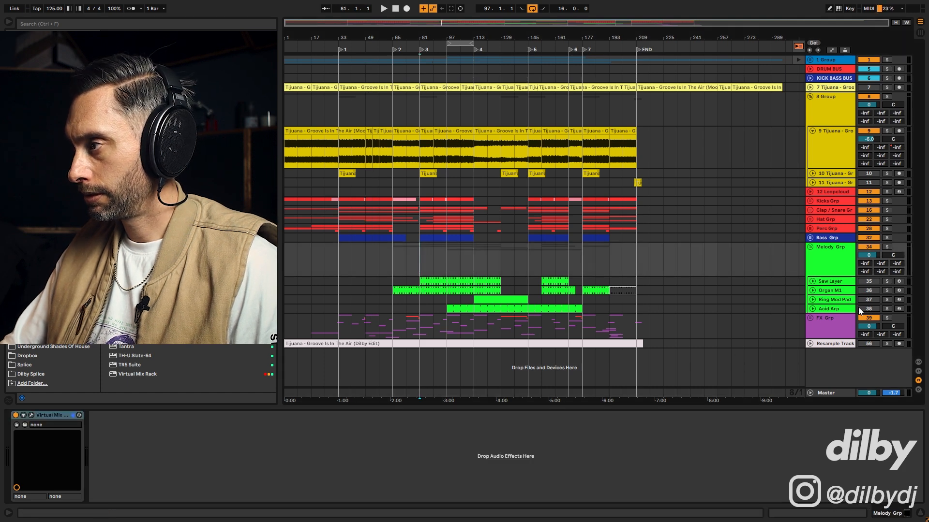
click(841, 293)
click(888, 291)
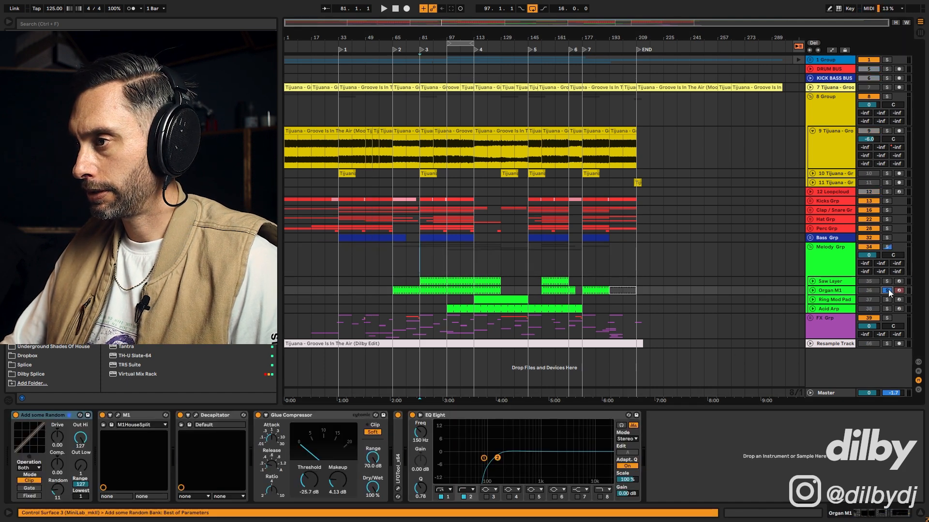
key(space)
click(887, 290)
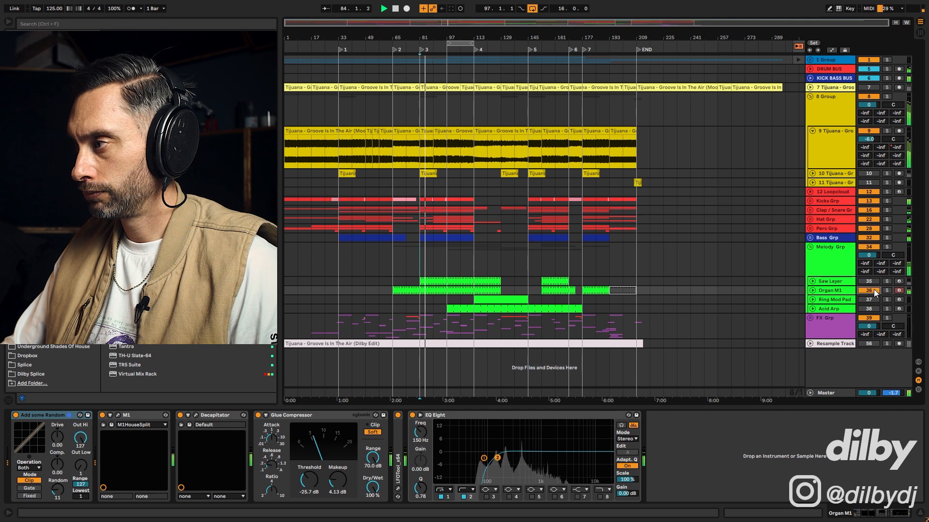
- Unfold the Organ M1 track, lower its volume to -6 dB during playback and stop
click(813, 291)
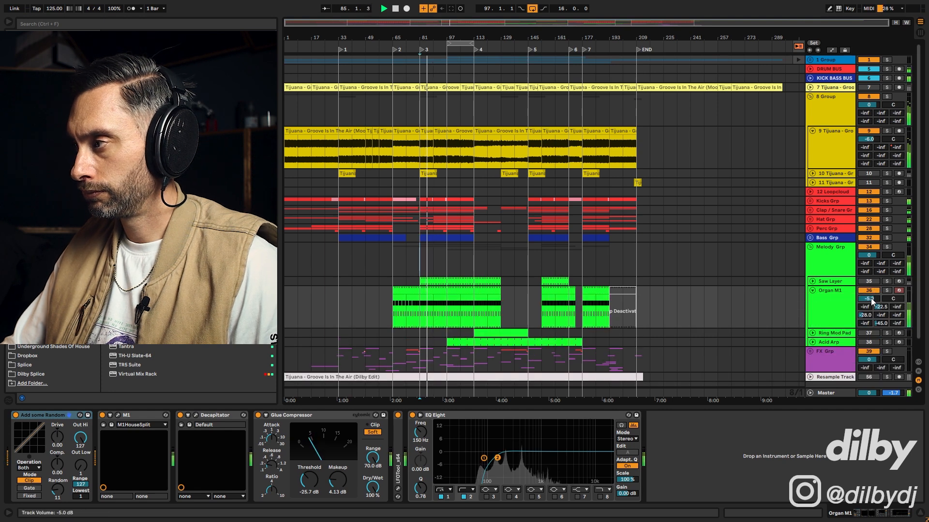
drag(871, 299, 871, 302)
key(space)
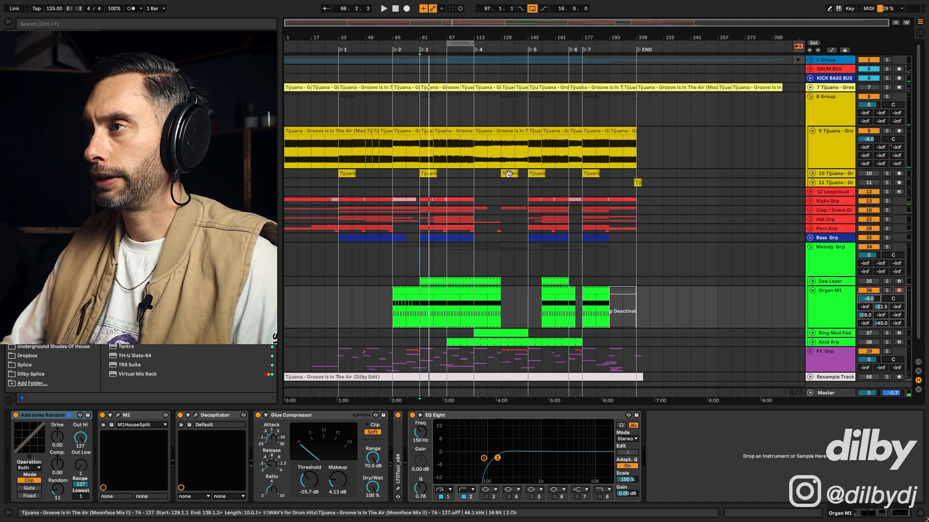
- Play from bar 105, solo Organ M1, stop playback and set its volume to -15 dB
click(465, 256)
key(space)
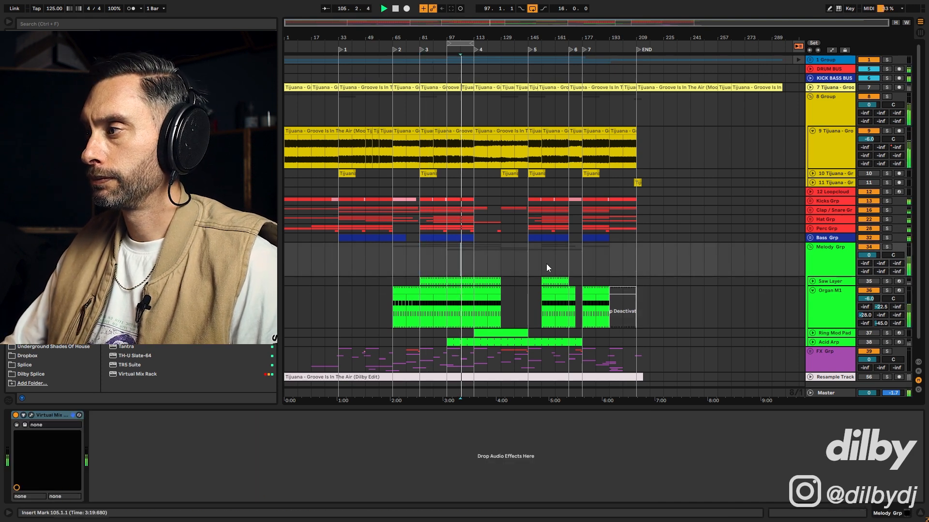
click(887, 290)
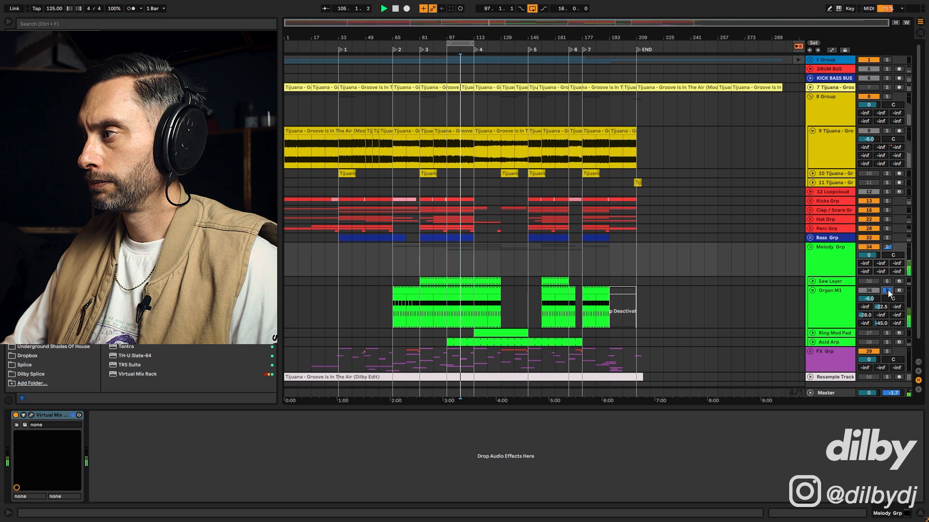
key(space)
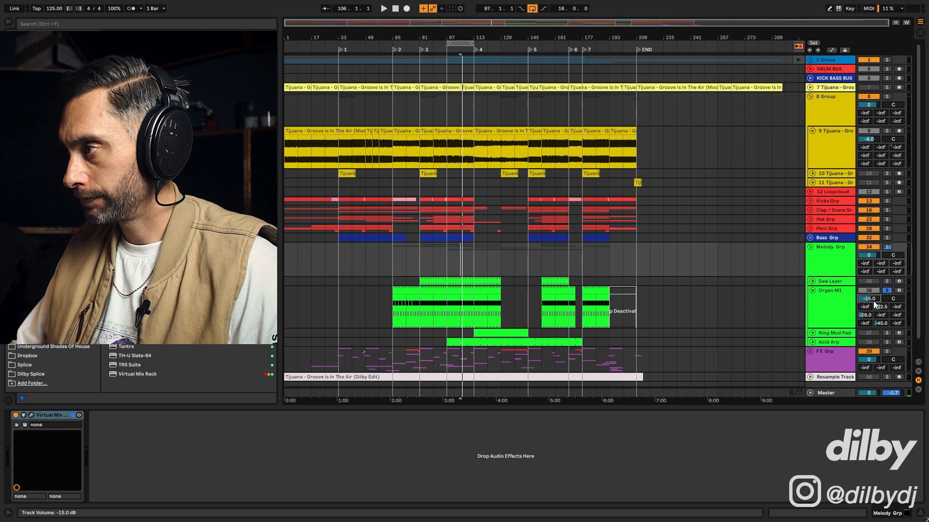
- Unsolo Organ M1 and raise its volume gradually to -7 dB while the mix plays, then stop playback
key(space)
click(886, 291)
key(Up)
key(Up)
key(Up)
key(Up)
key(Up)
key(Up)
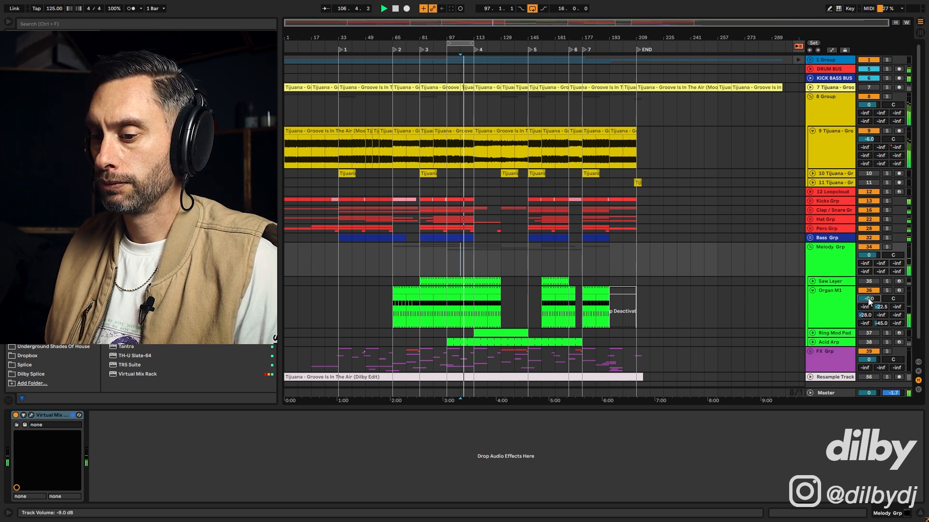
key(Up)
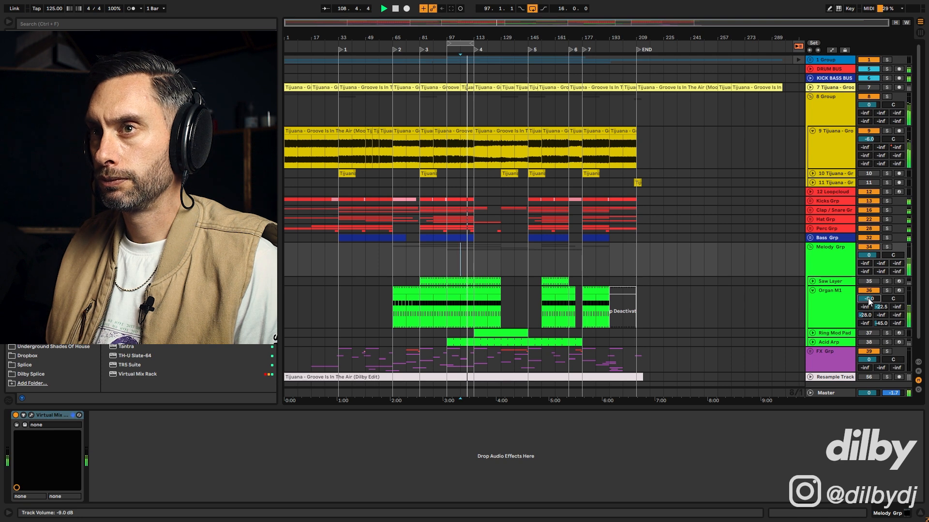
scroll(868, 298, down, 1)
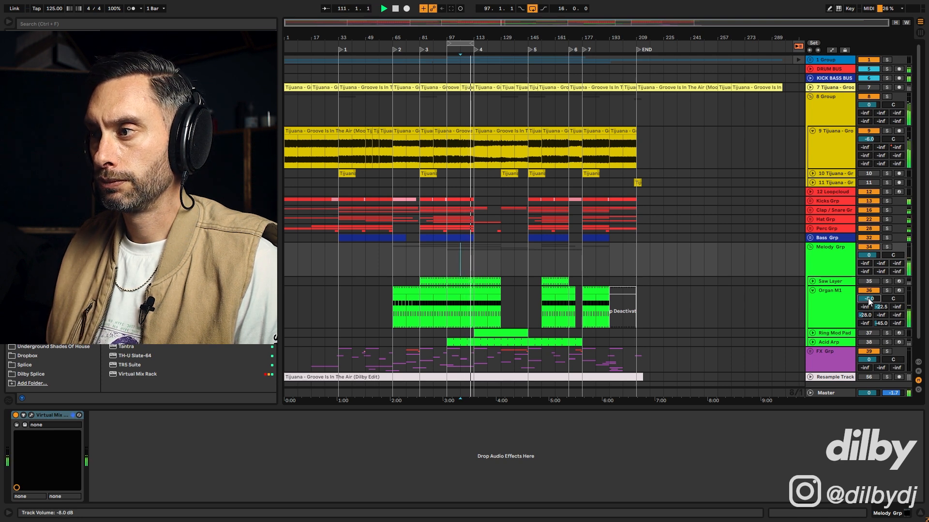
key(space)
- Play from bar 185, lower the Organ M1 track's volume to -9 dB and stop playback
click(599, 306)
click(661, 302)
key(space)
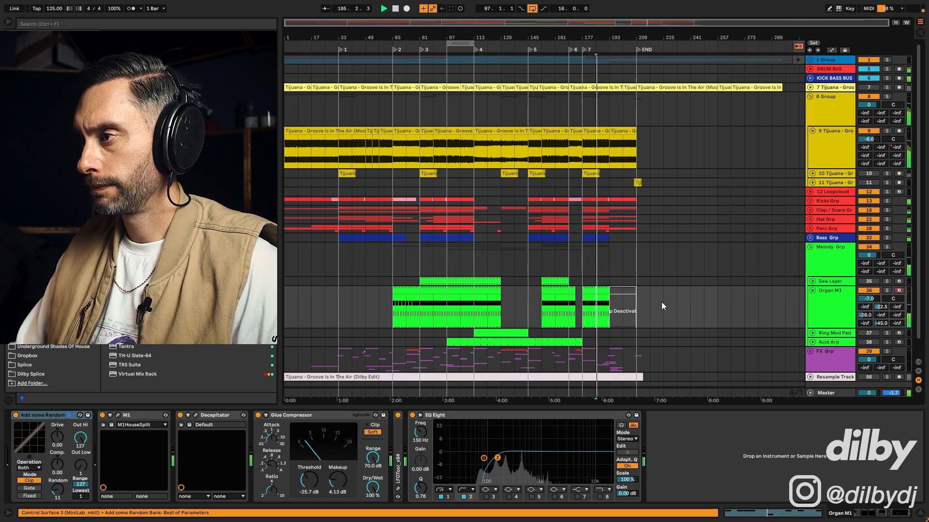
click(873, 299)
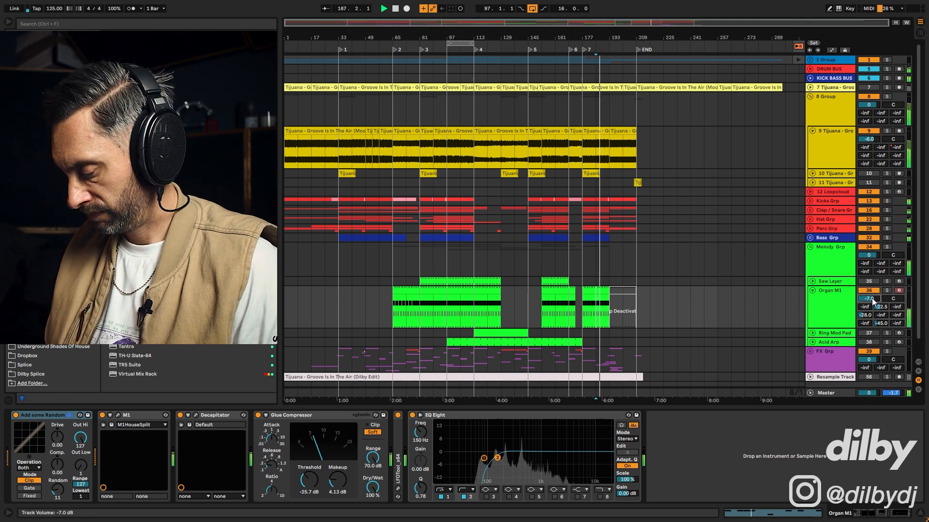
key(Down)
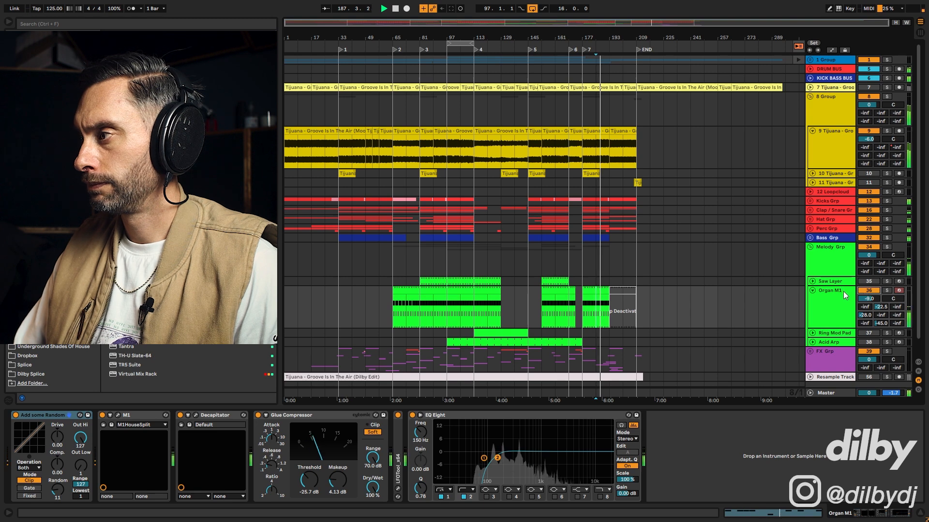
key(space)
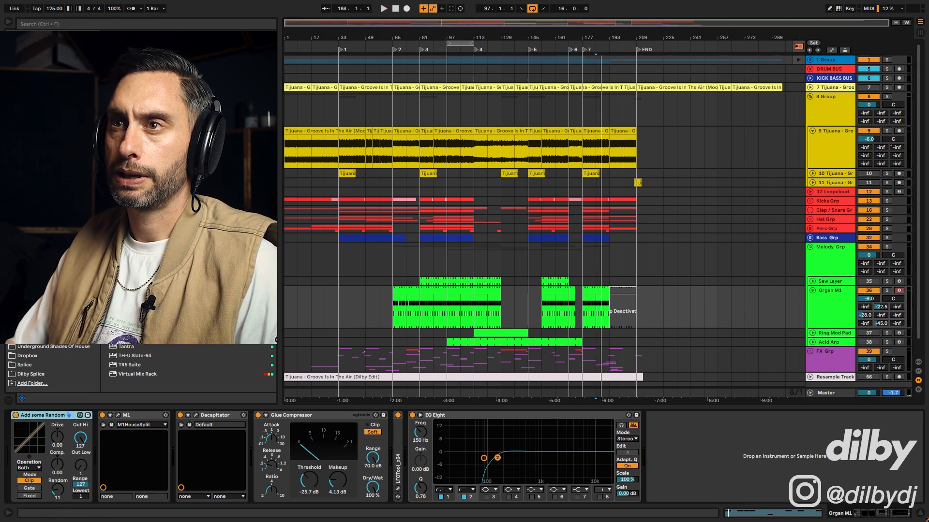
- Add the kHs Transient Shaper to Organ M1 directly after the Glue Compressor and move its window clear of the track controls
click(34, 45)
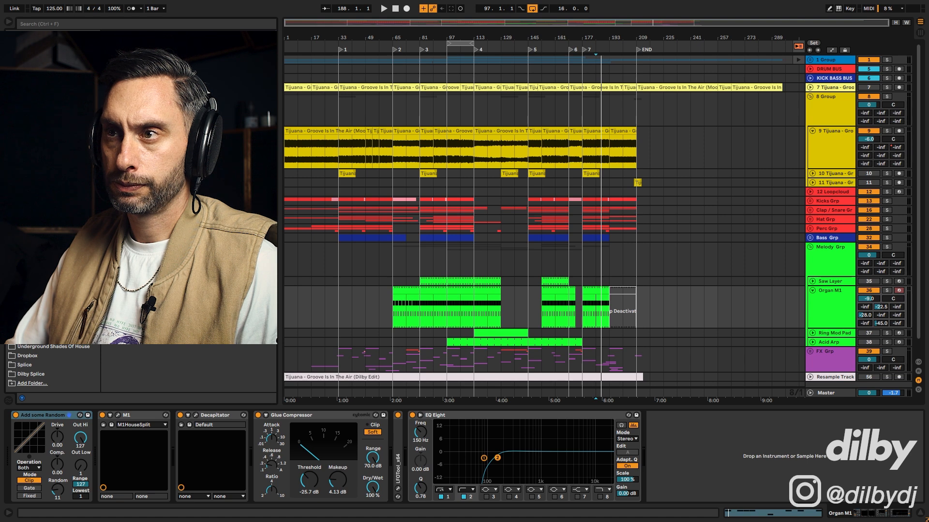
drag(145, 194, 424, 484)
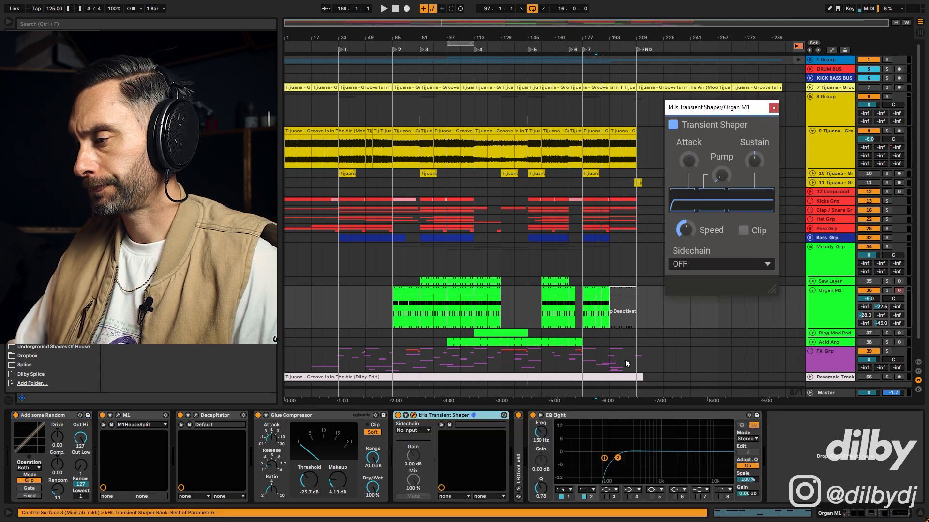
drag(717, 114, 692, 186)
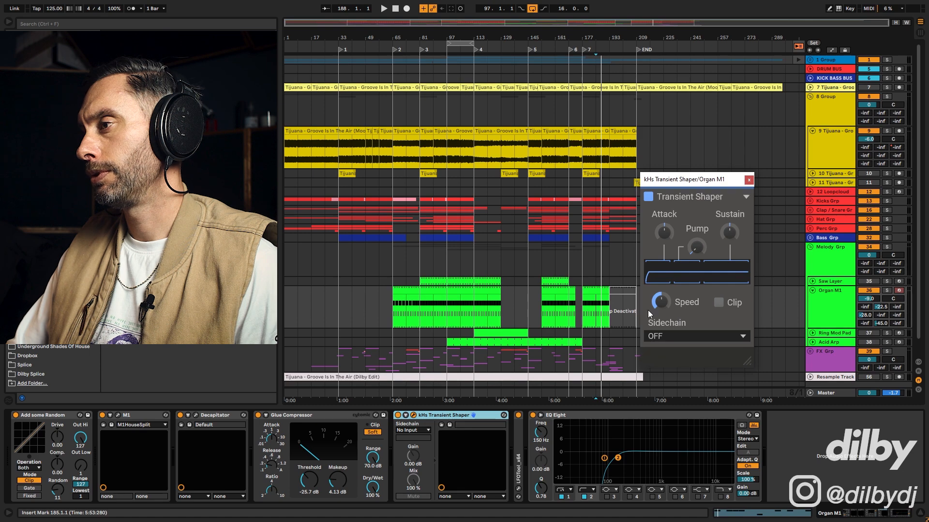
- Unfold the Hat group and select the Top Loop clip that plays between markers 5 and 6
click(810, 220)
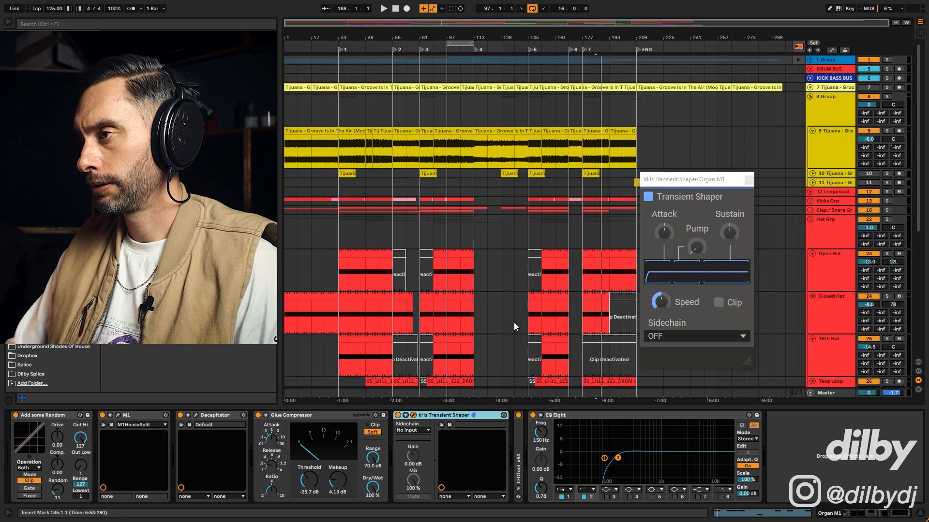
scroll(571, 274, down, 4)
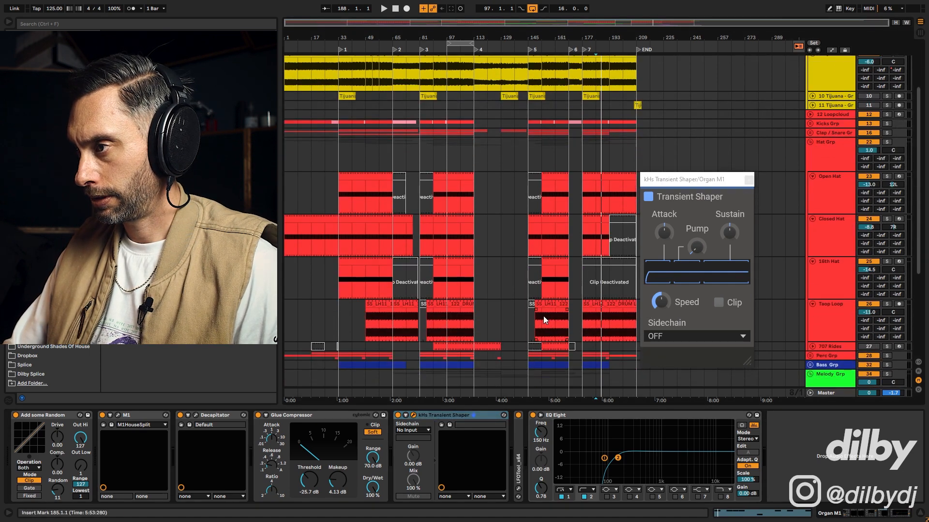
drag(543, 315, 549, 314)
click(547, 304)
scroll(551, 312, down, 1)
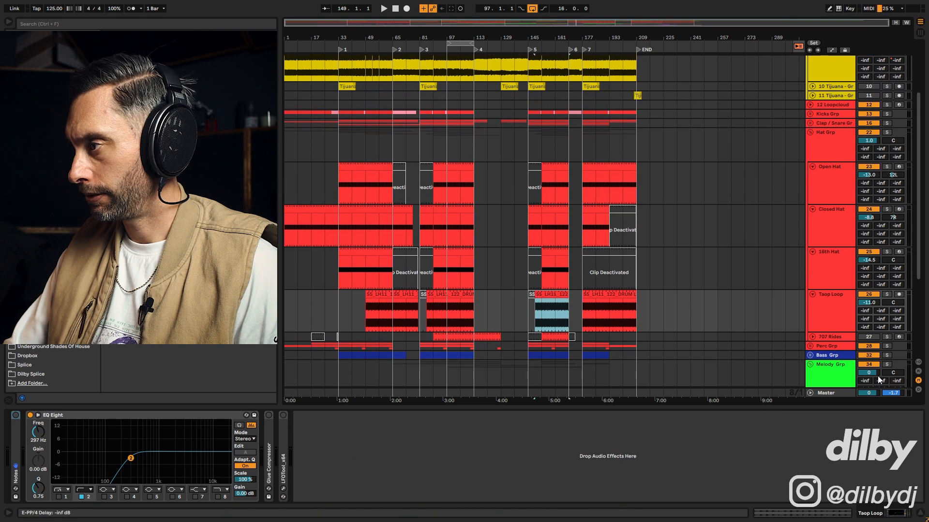
- Unfold the Perc group, open the Perc - Denney clip at bar 145 and highlight the gap before beat 4 in its waveform
click(810, 344)
scroll(579, 341, down, 1)
double_click(557, 333)
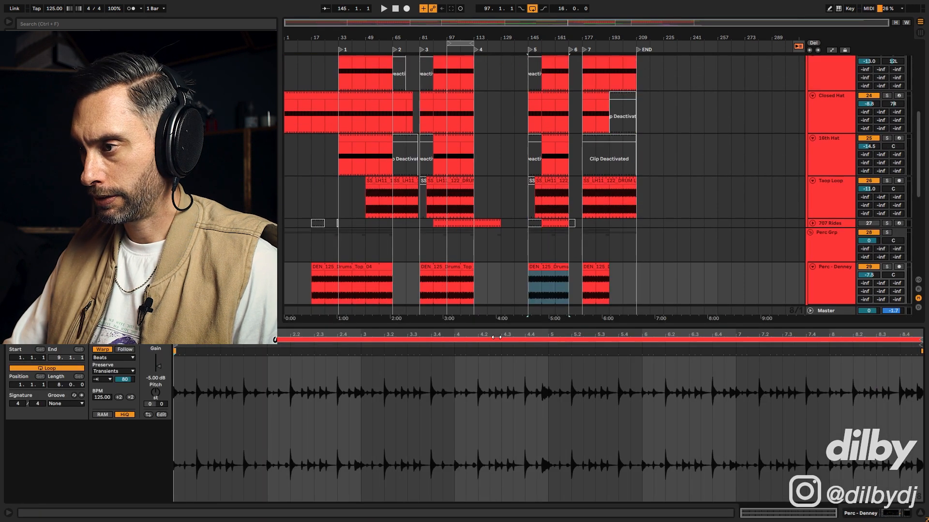
drag(440, 329, 460, 347)
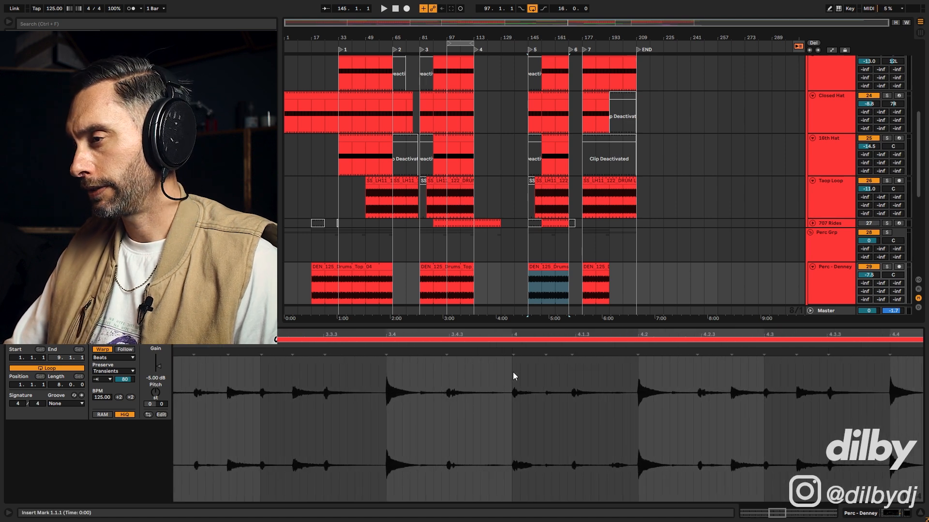
drag(512, 368, 498, 368)
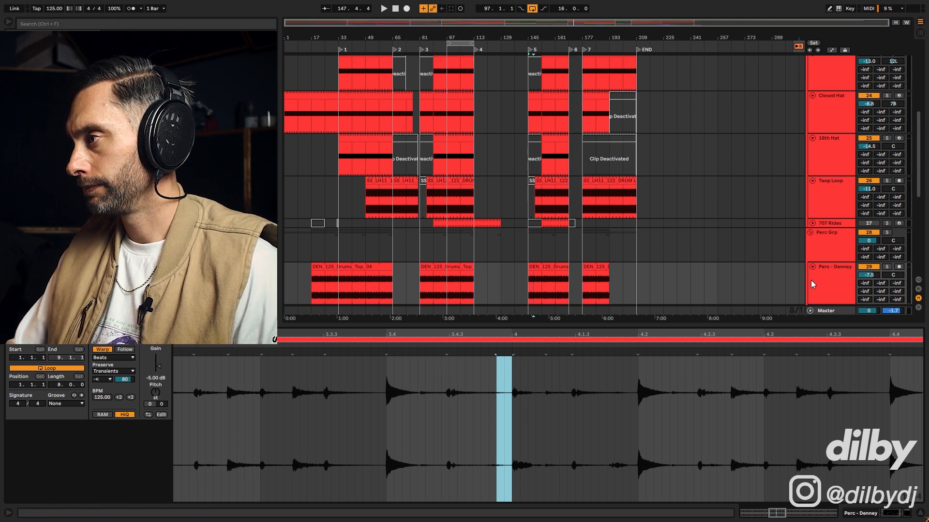
- Collapse all track groups, unfold only the Melody group and select the Organ M1 clip starting at bar 177
alt+click(811, 233)
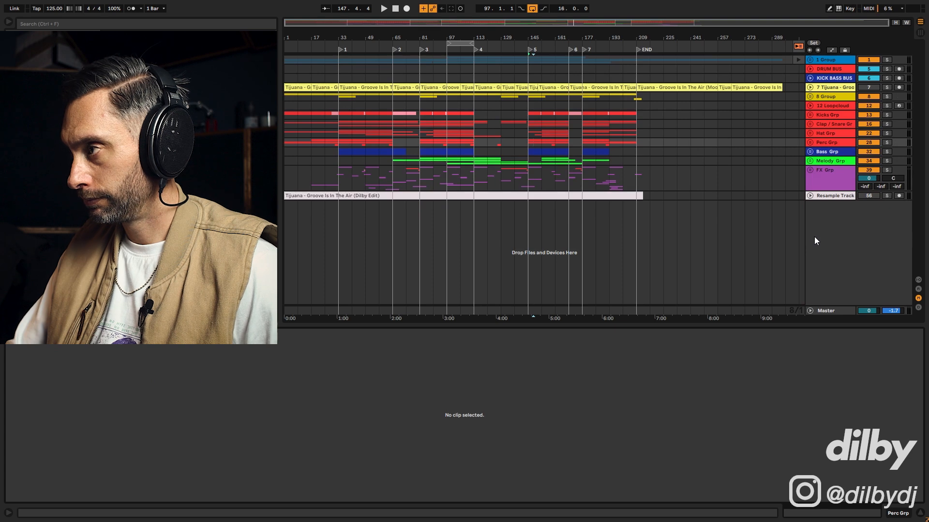
click(811, 162)
click(818, 162)
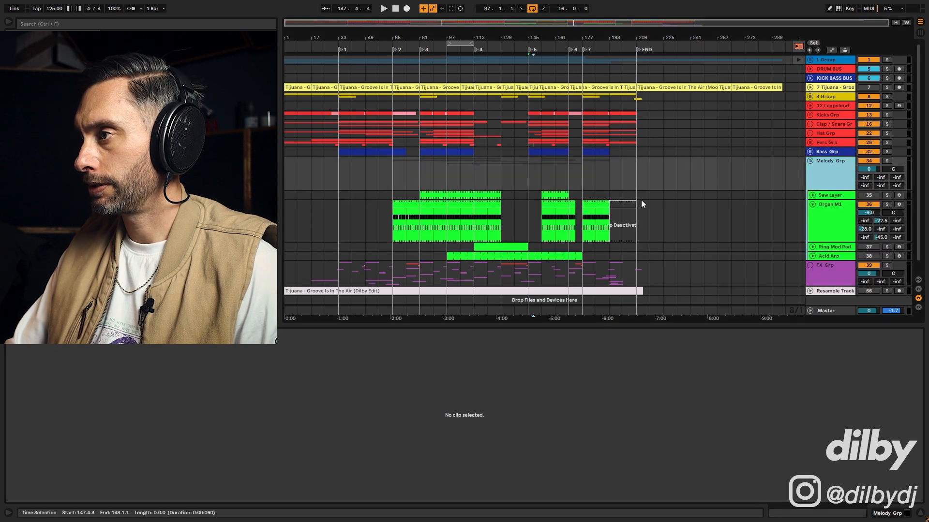
click(595, 206)
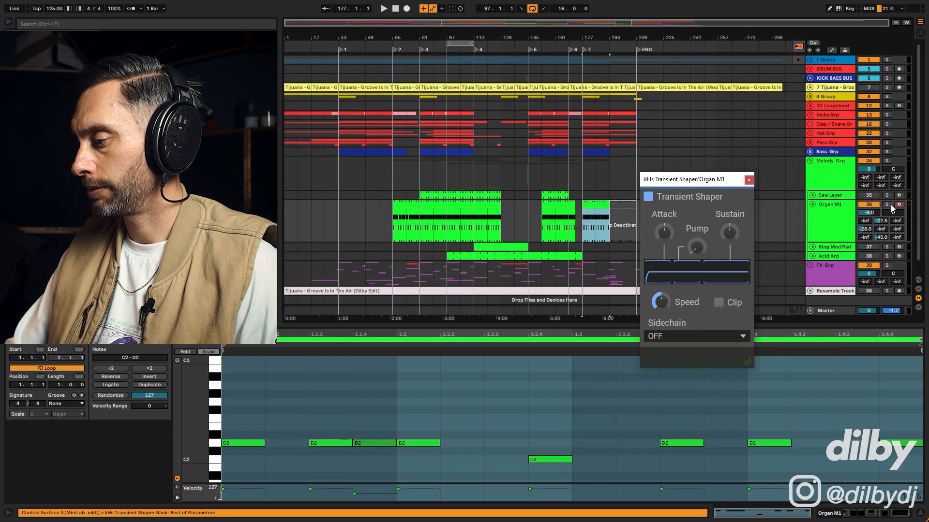
- Solo Organ M1, lower the Transient Shaper's Sustain while the clip plays and stop playback
click(886, 204)
key(space)
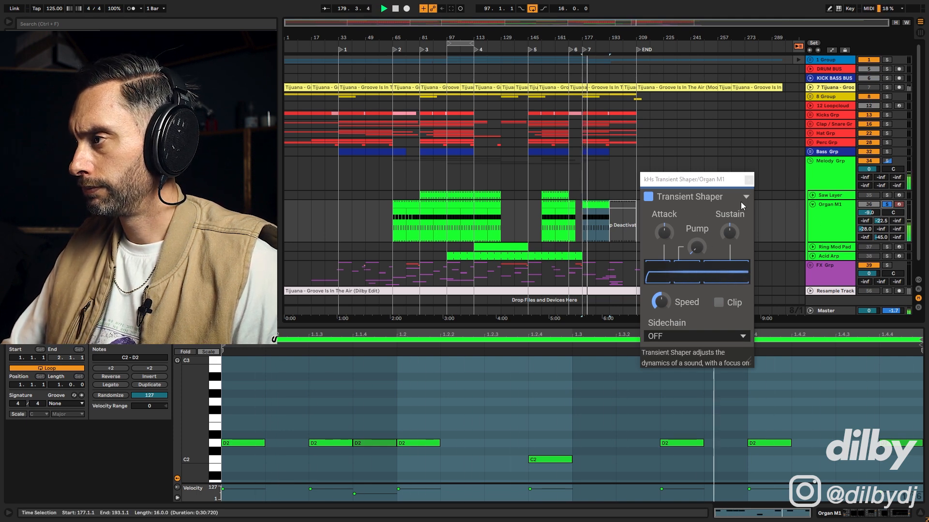
drag(730, 232, 729, 252)
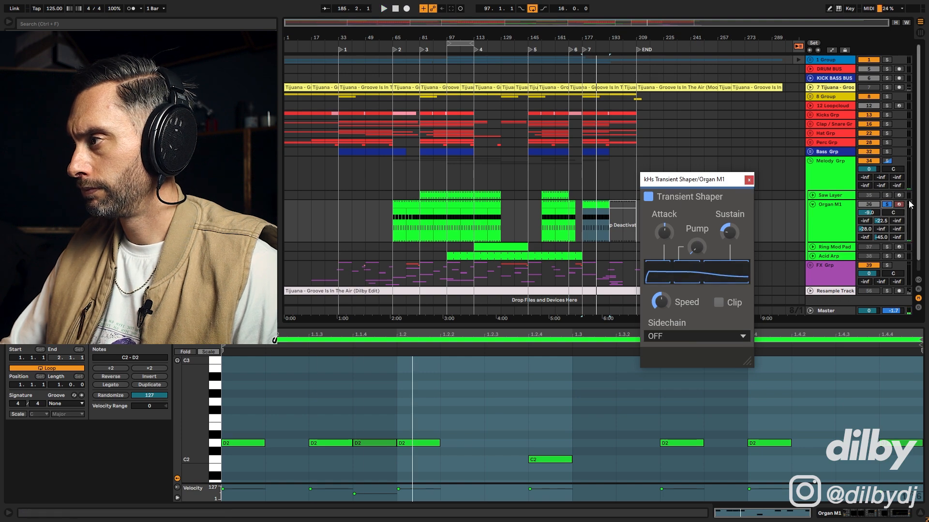
key(space)
- Show Organ M1's device chain and switch to the Session view mixer
click(837, 205)
key(space)
key(shift+Tab)
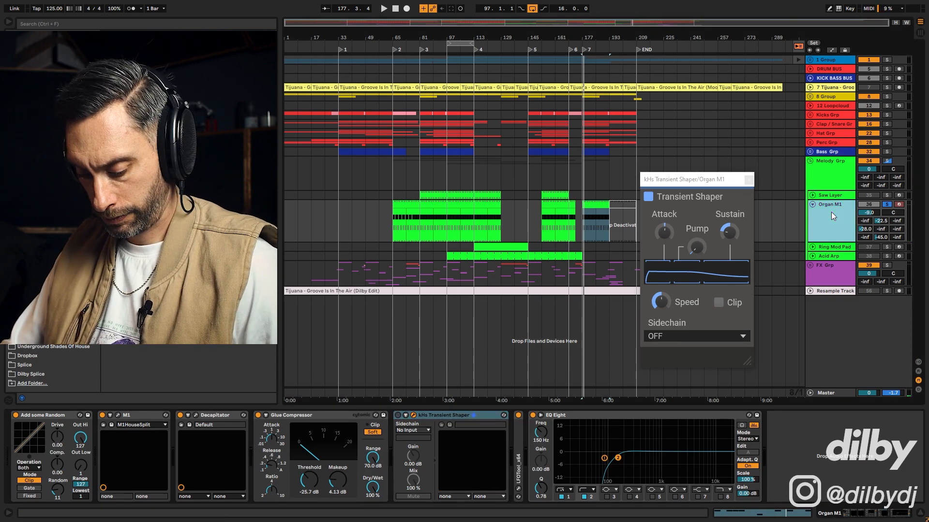
key(shift+Tab)
key(Tab)
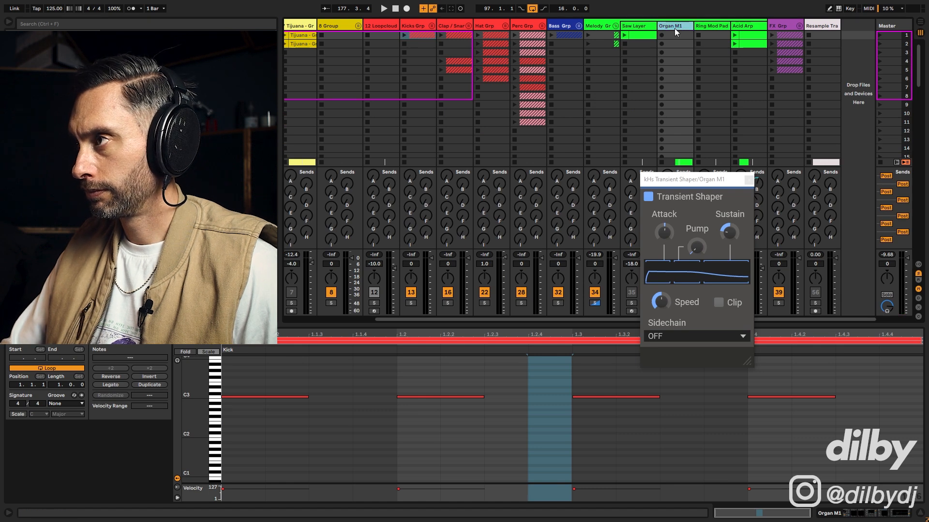
- Play the soloed organ, move the Transient Shaper window off its mixer channel and toggle the device to compare levels
key(shift+Tab)
key(space)
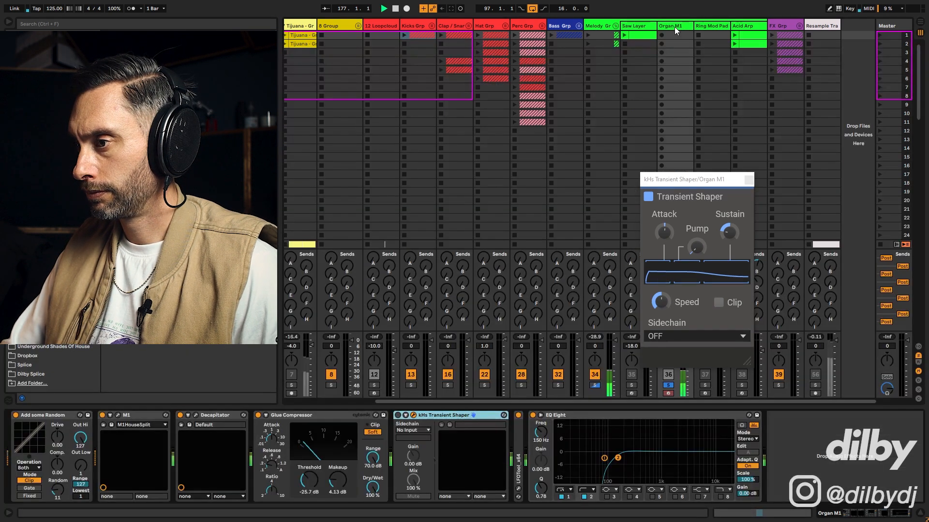
drag(727, 180, 586, 164)
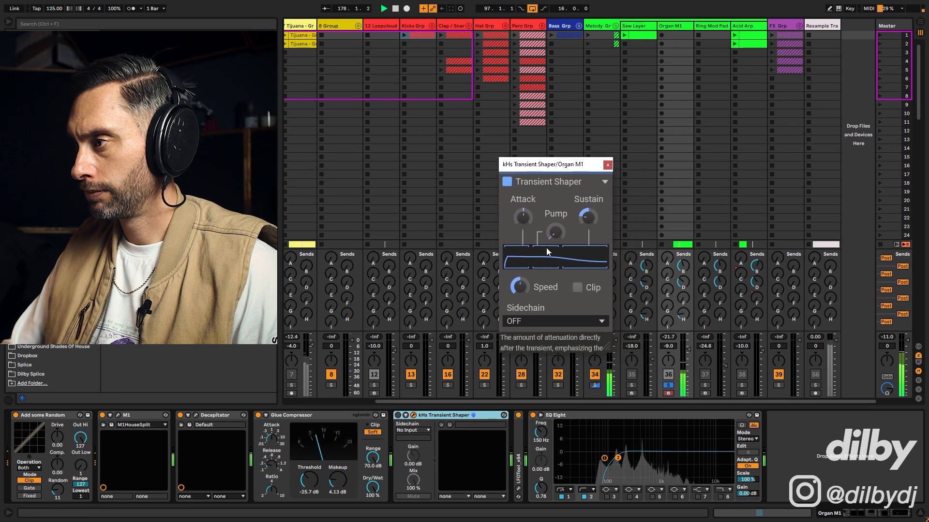
click(399, 417)
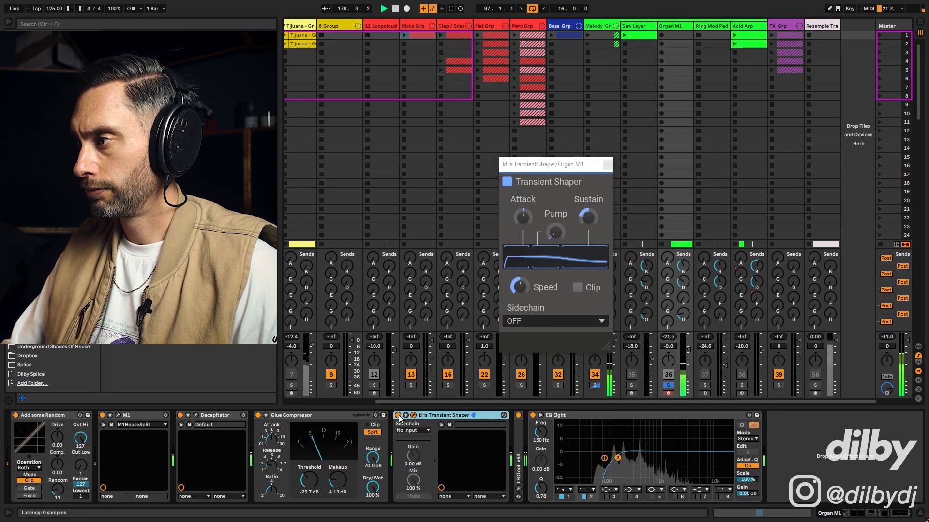
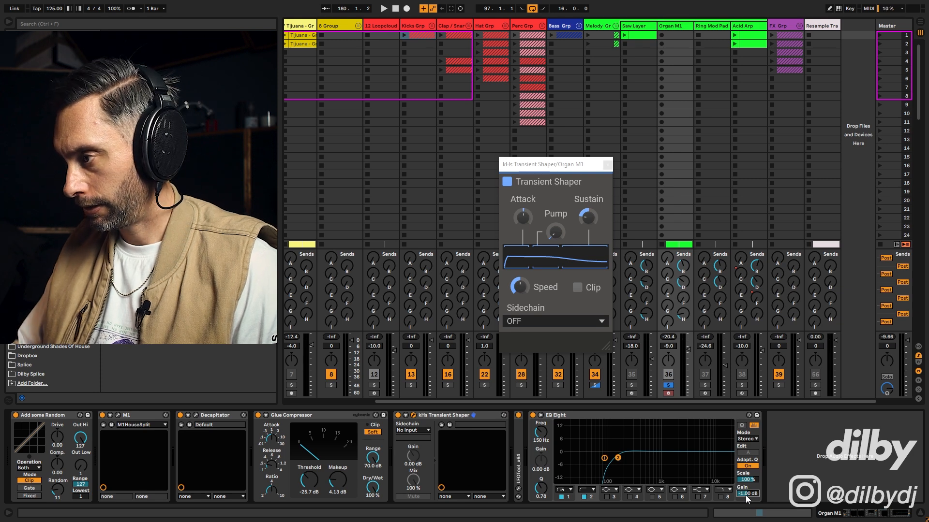
- Set Organ M1's EQ Eight gain to -1 dB, place it before LFOTool and play the organ unsoloed with the shaper window closed
drag(638, 416, 520, 428)
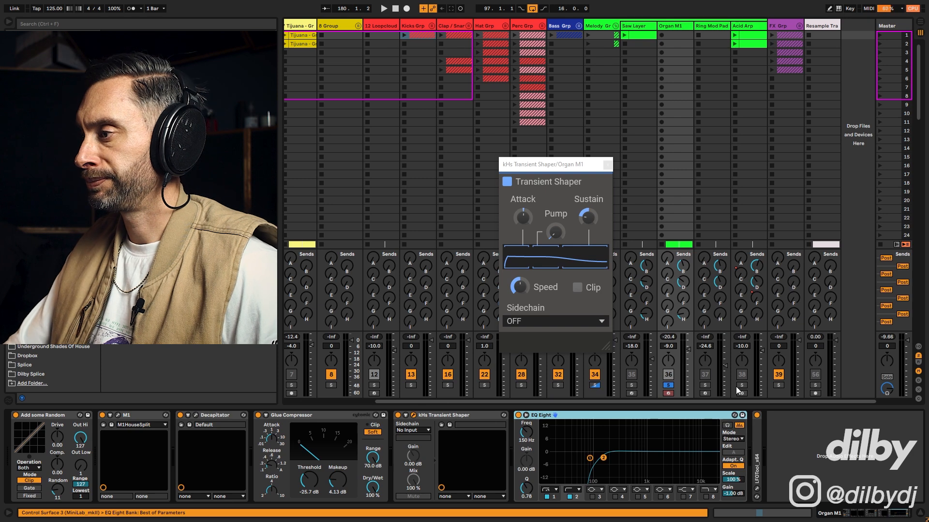
key(space)
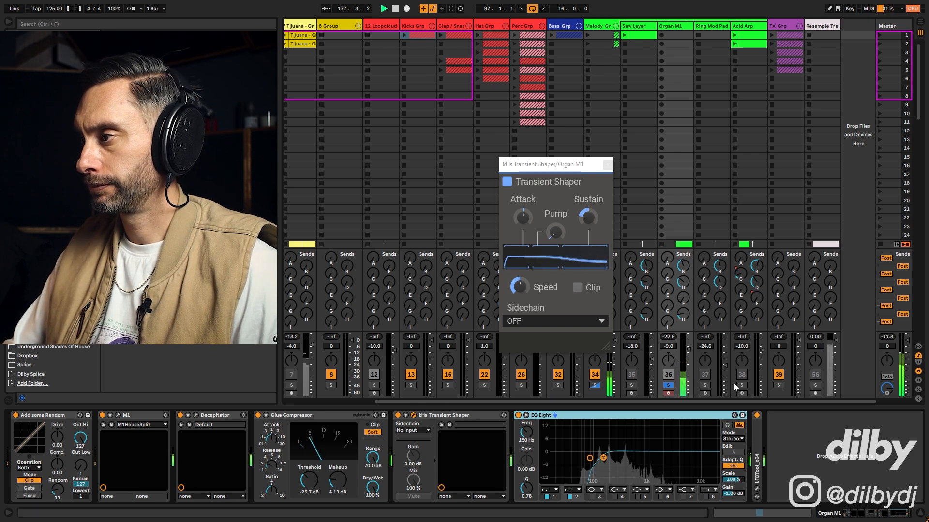
click(667, 386)
click(668, 386)
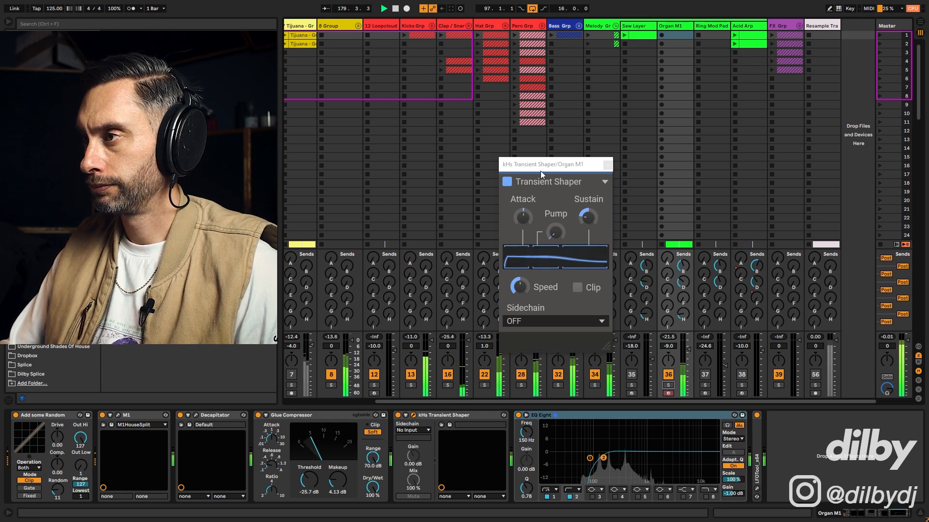
click(607, 164)
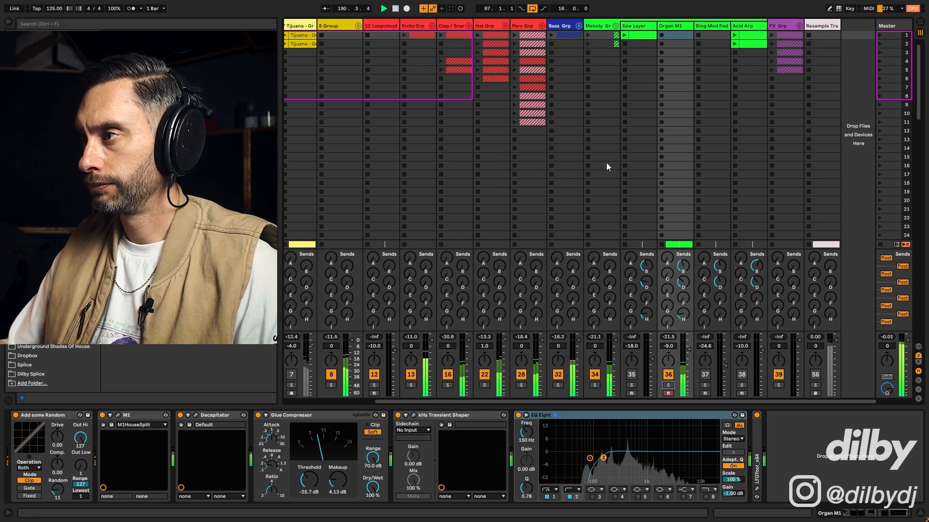
- Return to the Arrangement view and briefly solo Resample Track to compare it with the mix
key(shift+Tab)
key(Tab)
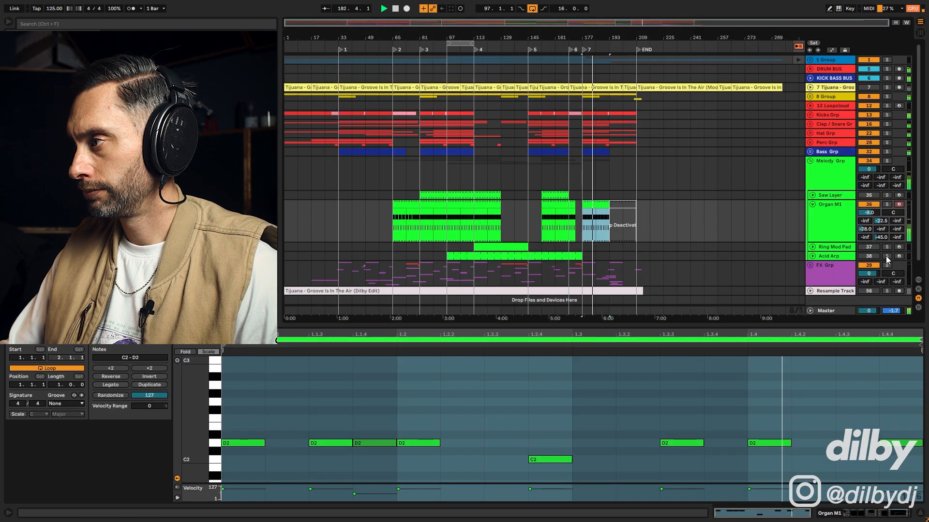
click(887, 291)
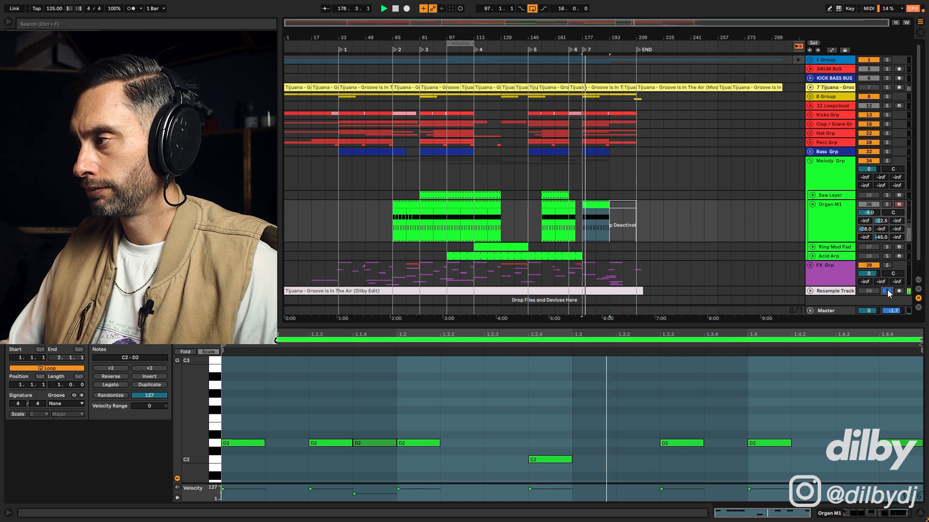
click(887, 291)
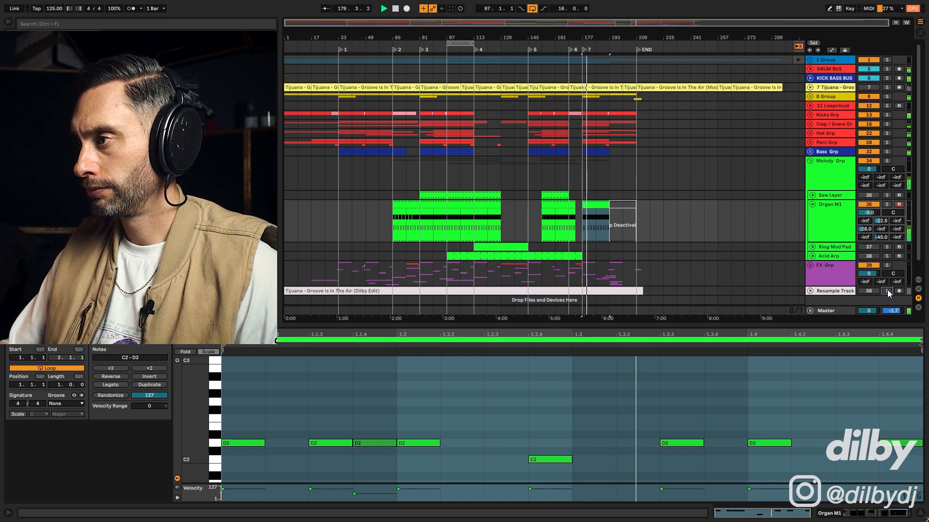
- Open Organ M1's Korg M1 instrument and switch off FX 1 and FX 2 in its insert effects
click(840, 213)
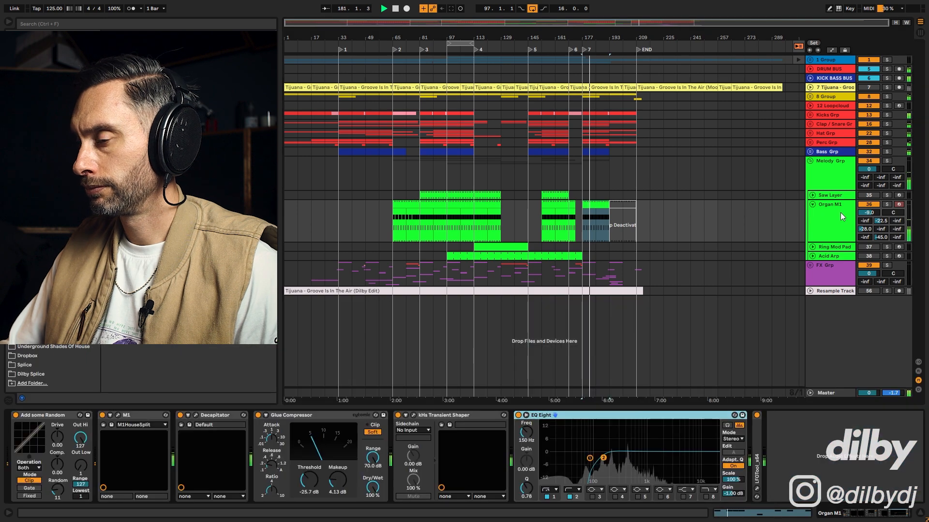
click(118, 416)
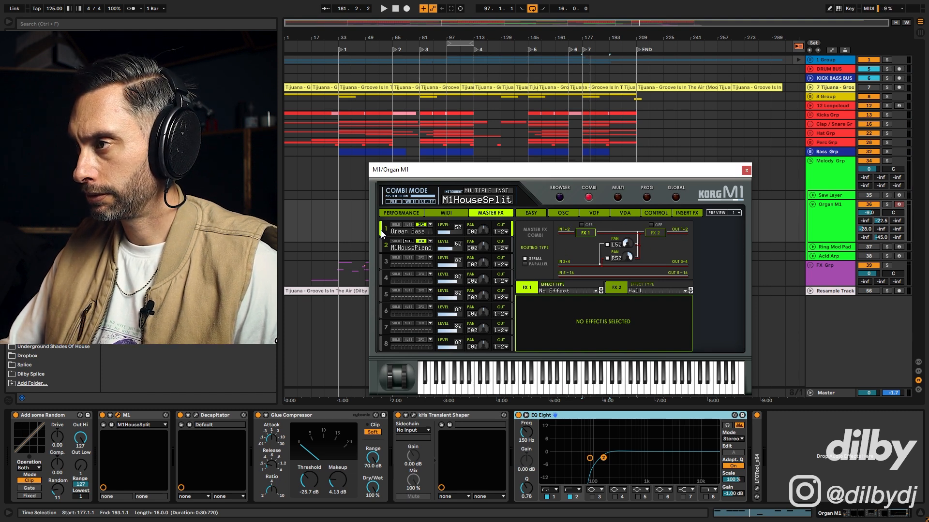
click(685, 213)
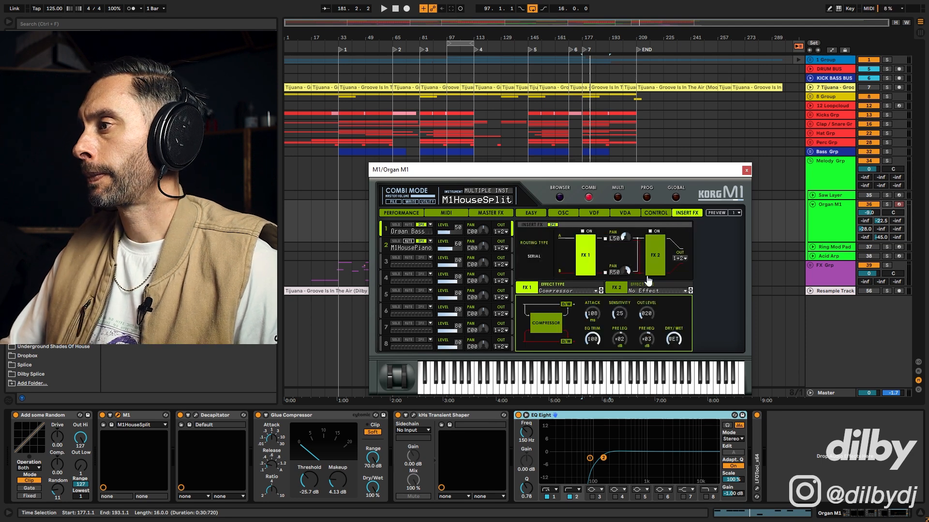
click(583, 231)
click(651, 232)
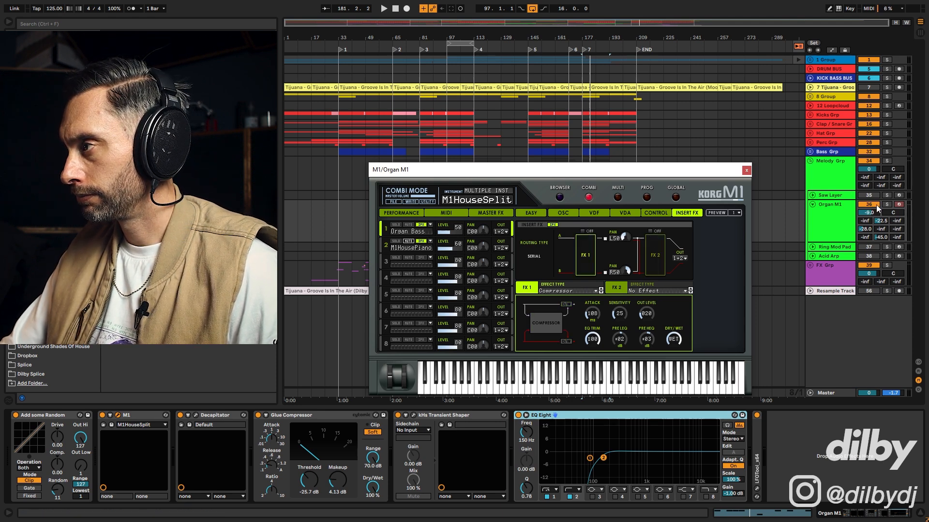
- Play the mix, switch the M1's FX 1 and FX 2 back on, stop playback and close the instrument window
key(space)
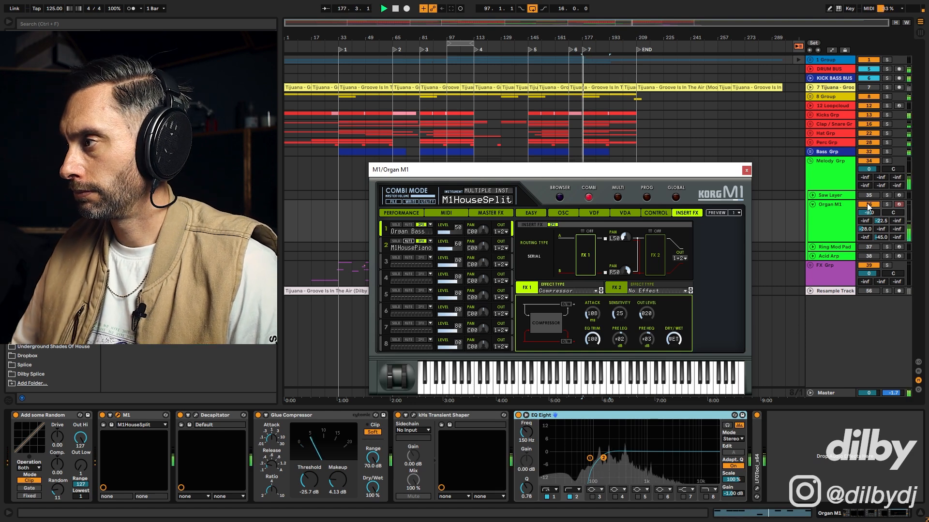
click(582, 232)
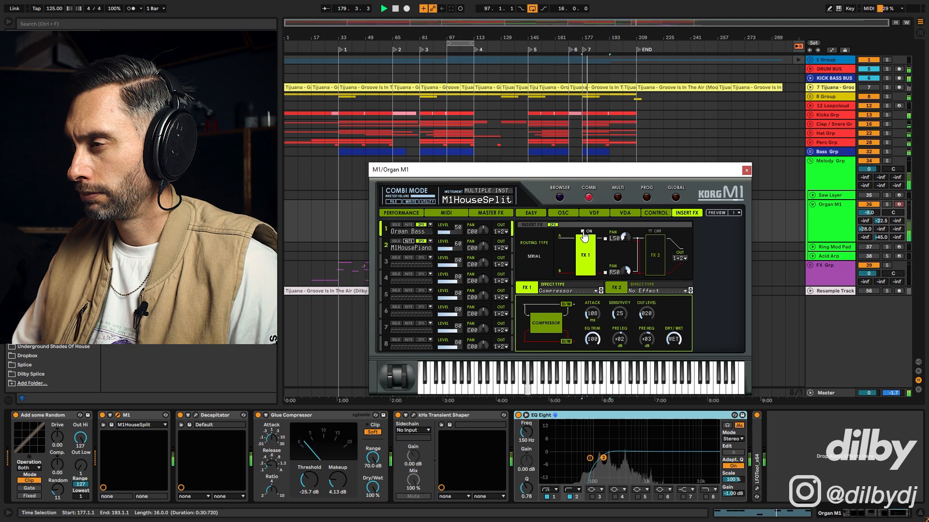
click(650, 232)
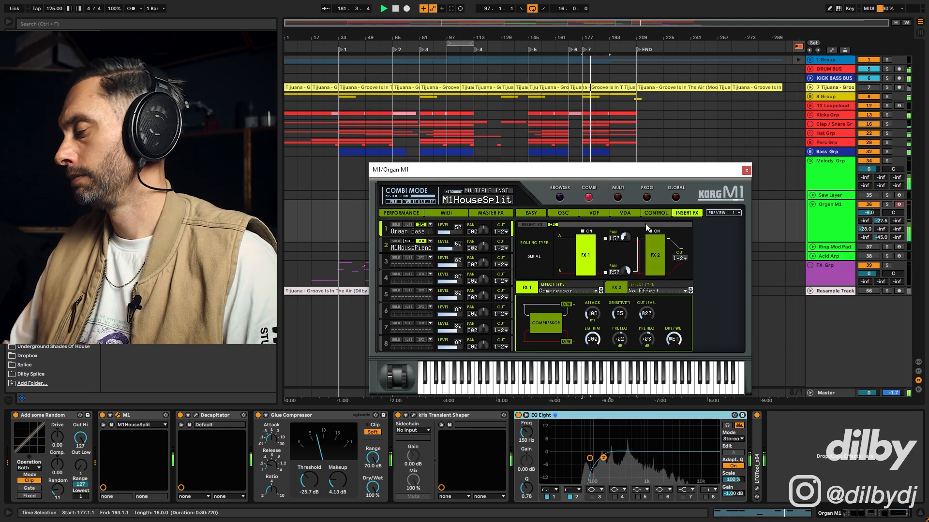
key(space)
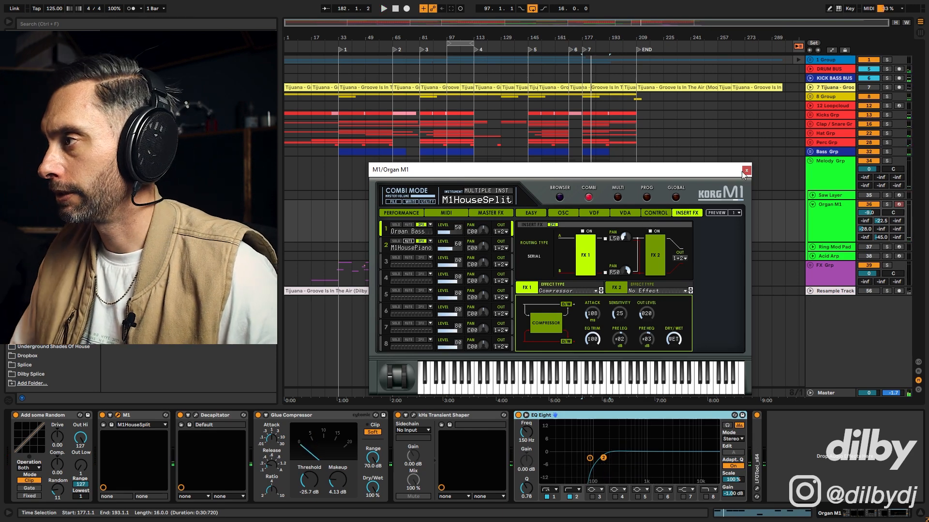
click(747, 170)
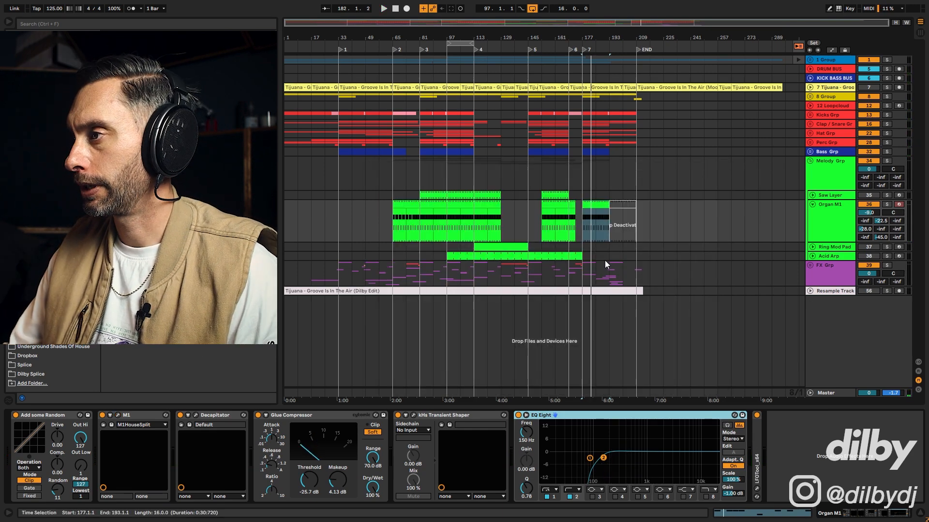
- Solo the Saw Layer track and play its clip from bar 153
click(840, 194)
click(887, 195)
click(567, 199)
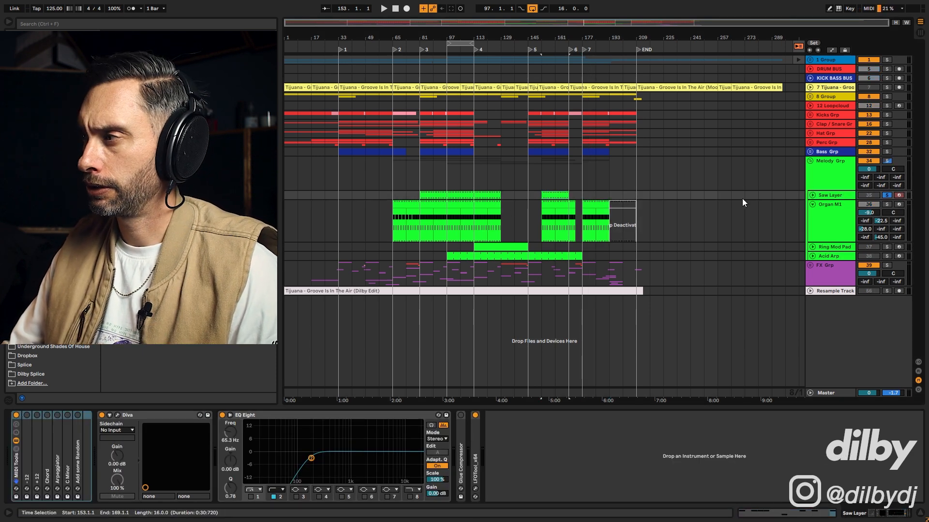
key(space)
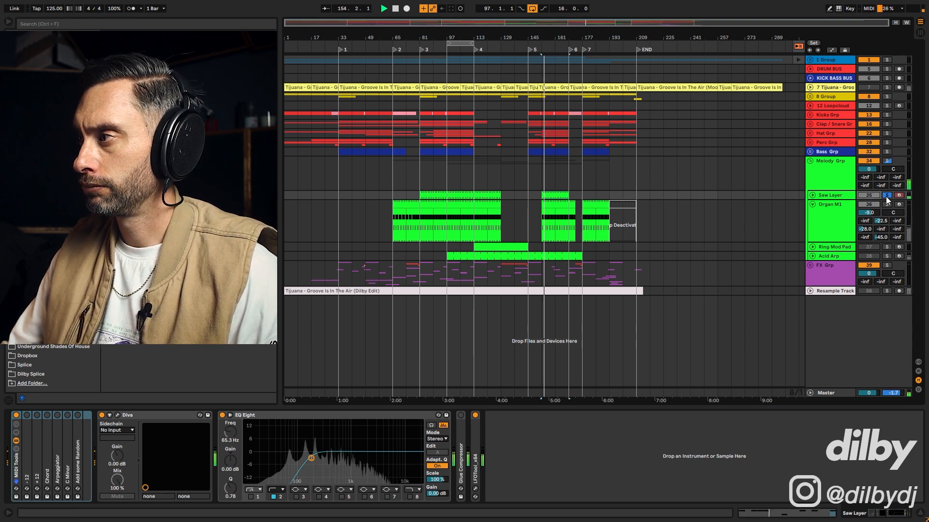
- Unsolo and unfold the Saw Layer track, and fold and mute the Organ M1 track
click(887, 196)
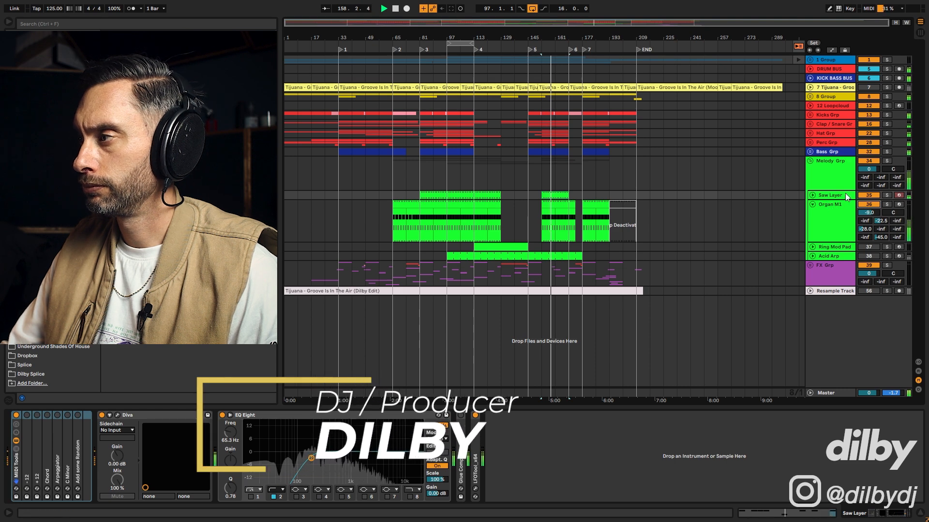
click(812, 205)
click(812, 196)
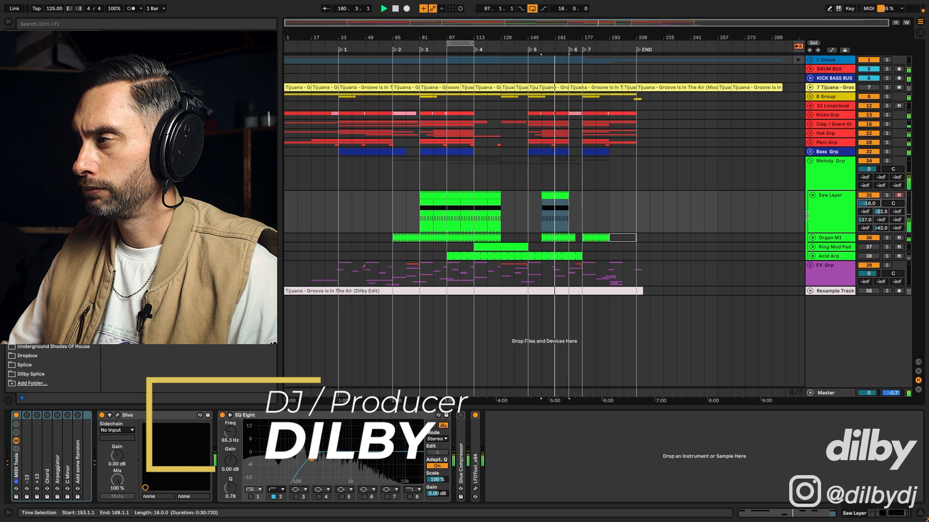
click(869, 204)
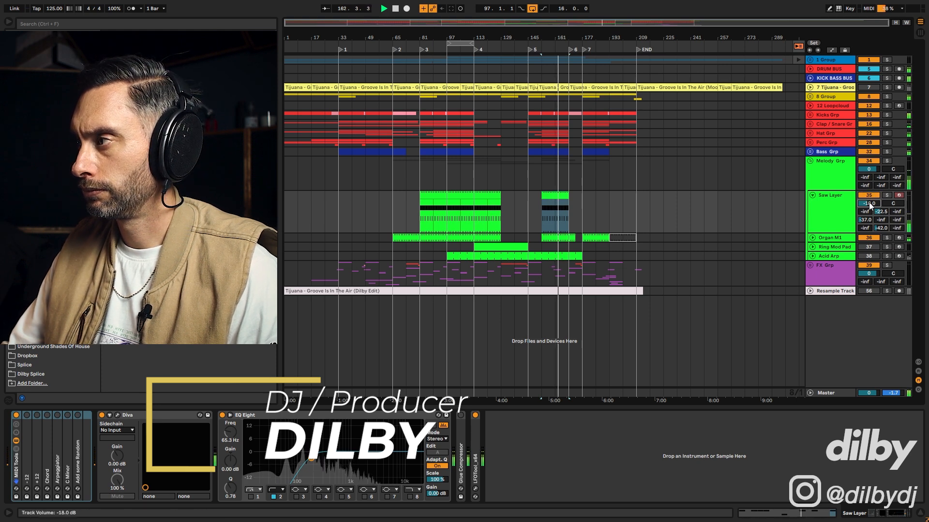
click(863, 237)
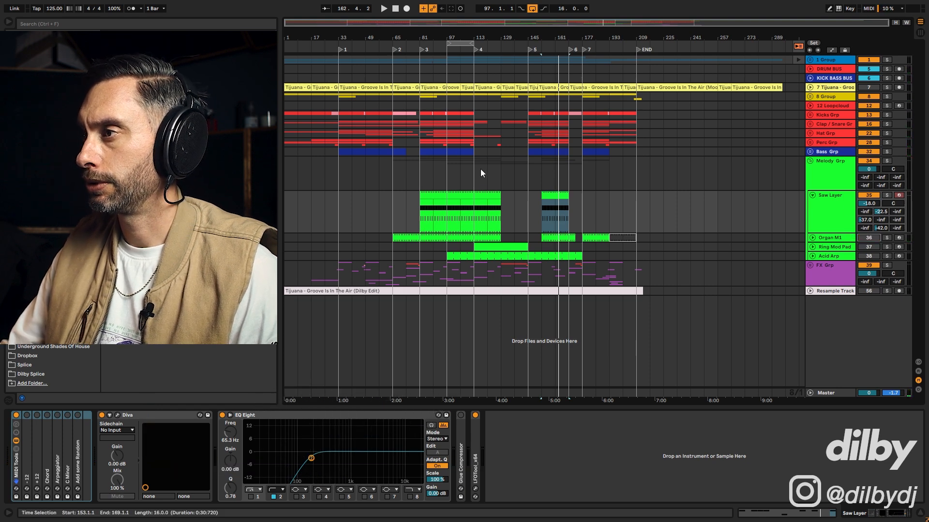
- Audition different volumes for Saw Layer while replaying from bar 153, settling on -14.0 dB
key(space)
drag(869, 205, 869, 204)
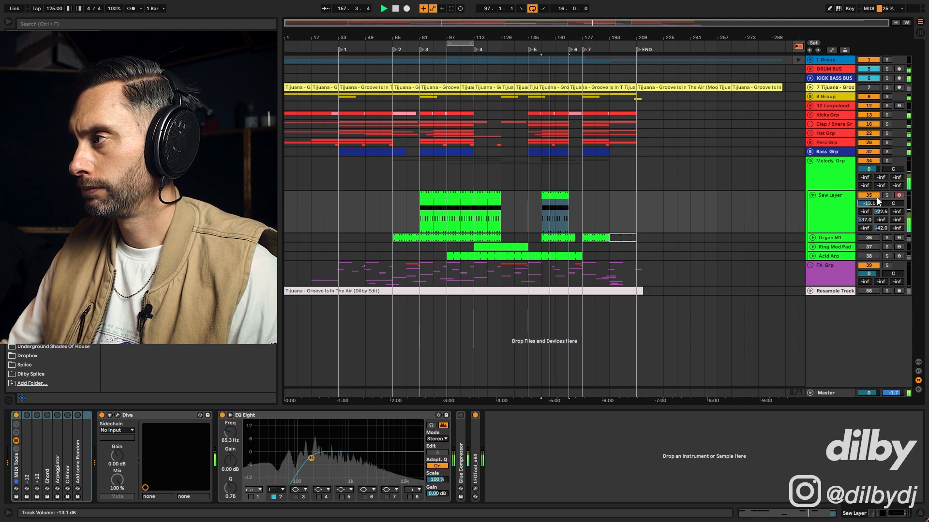
key(space)
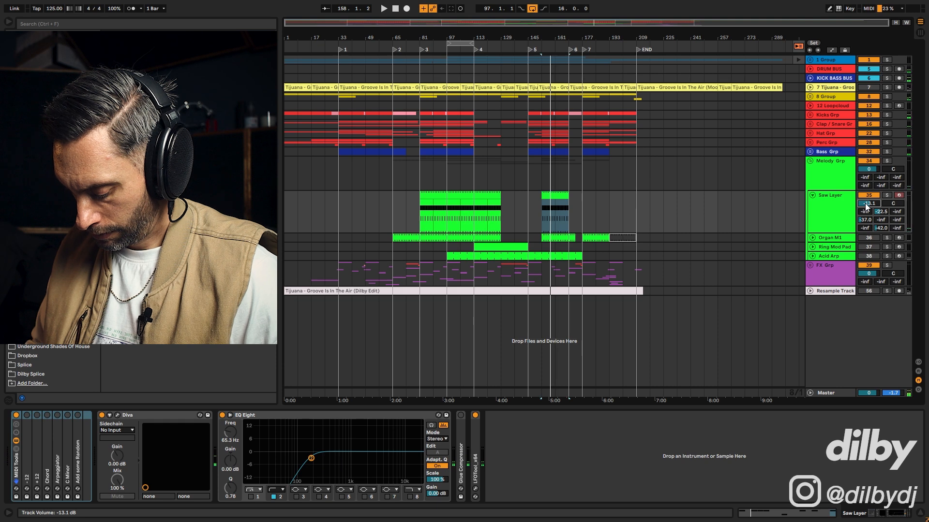
key(ctrl+z)
key(space)
scroll(866, 207, up, 2)
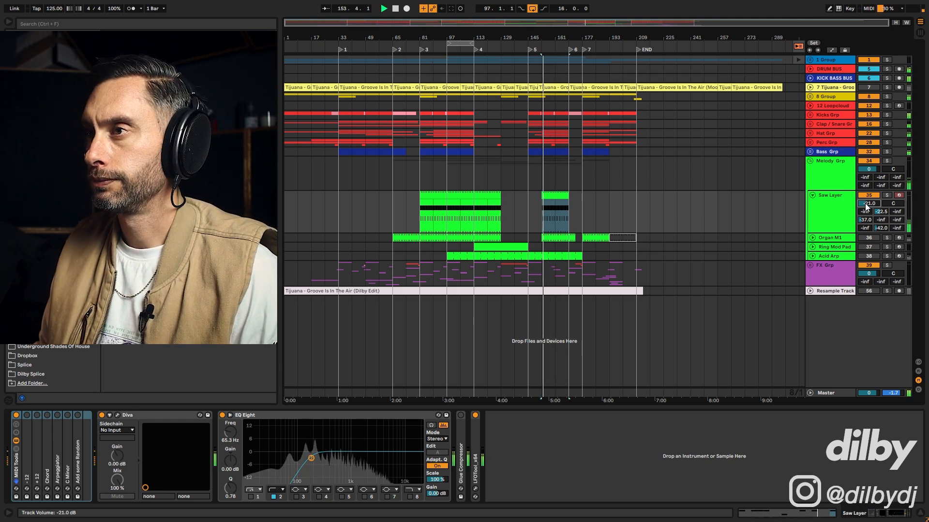
scroll(866, 206, up, 1)
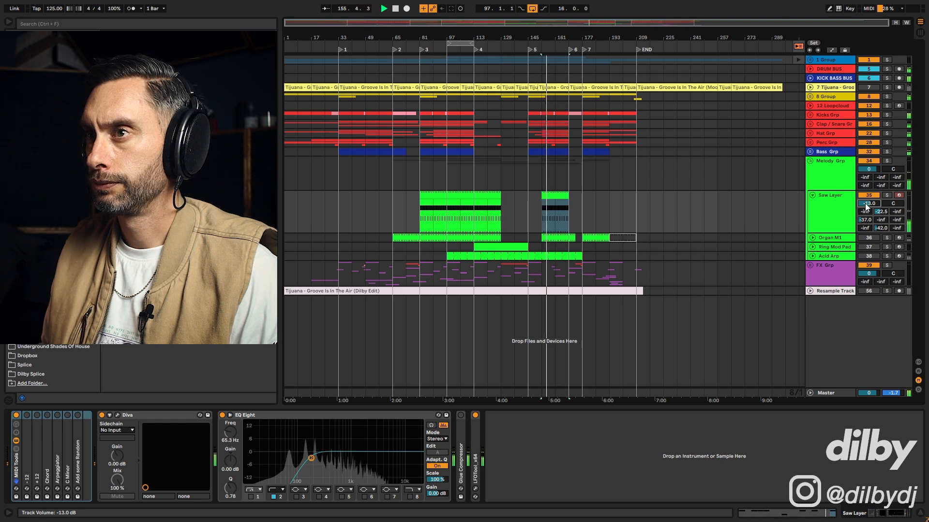
scroll(865, 207, down, 1)
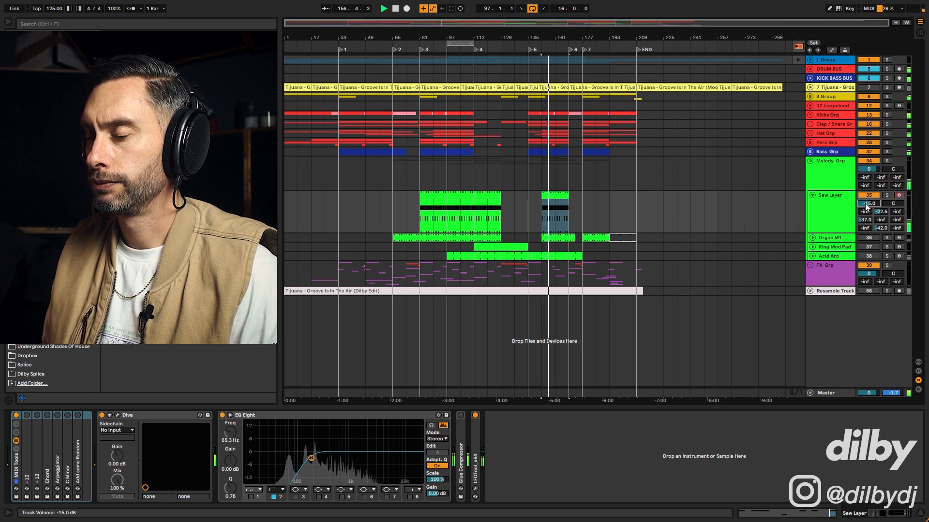
scroll(866, 206, up, 1)
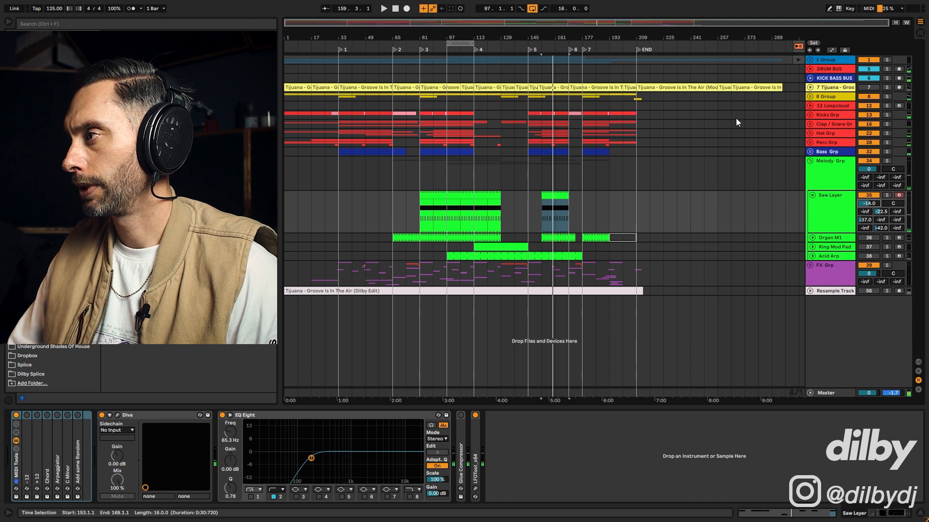
- Play from bar 153, unmute Organ M1 and briefly mute Melody Grp to compare the mix with and without it
key(space)
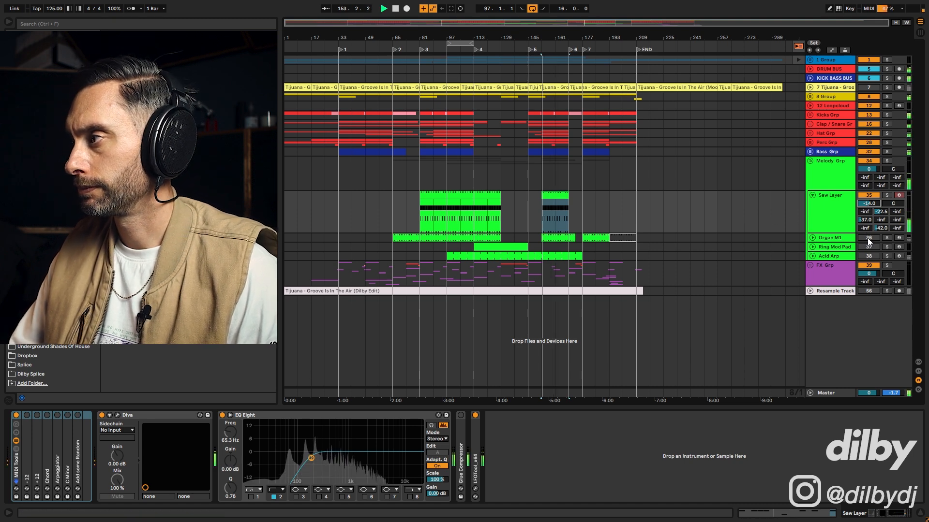
click(868, 238)
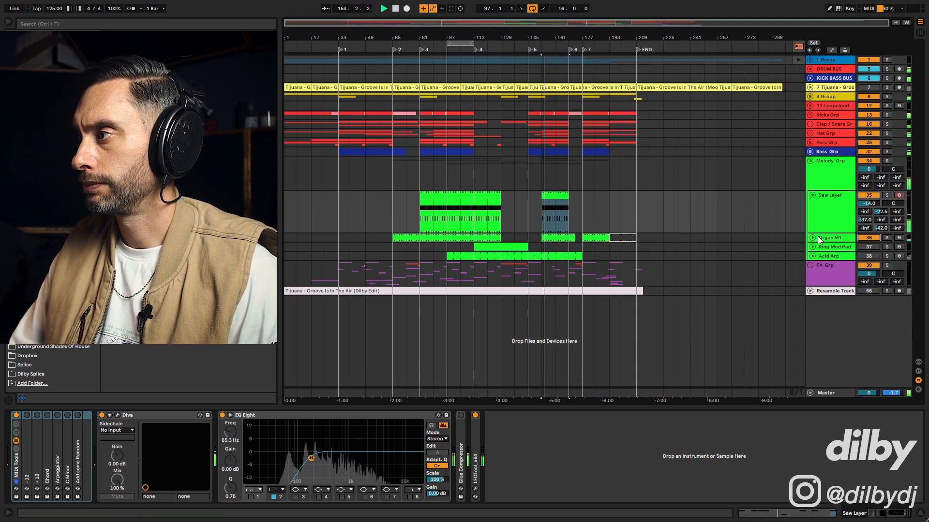
click(838, 211)
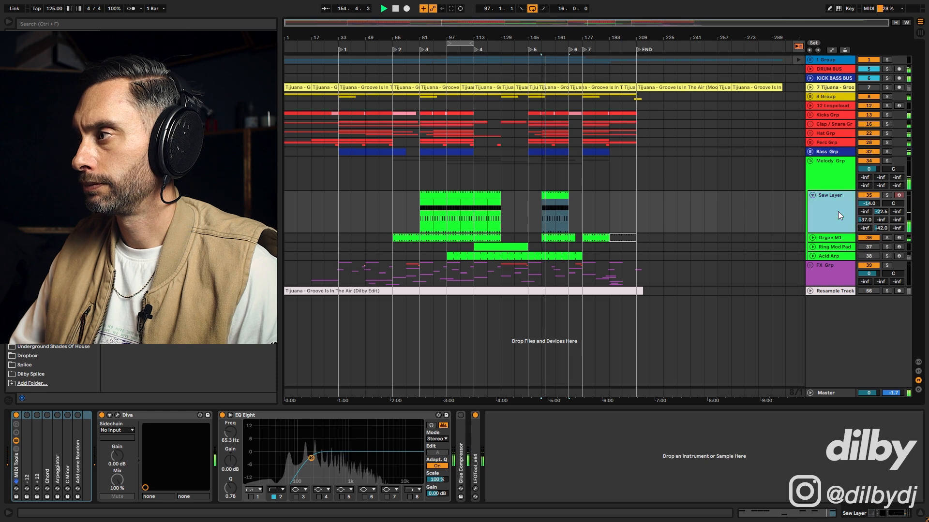
click(869, 161)
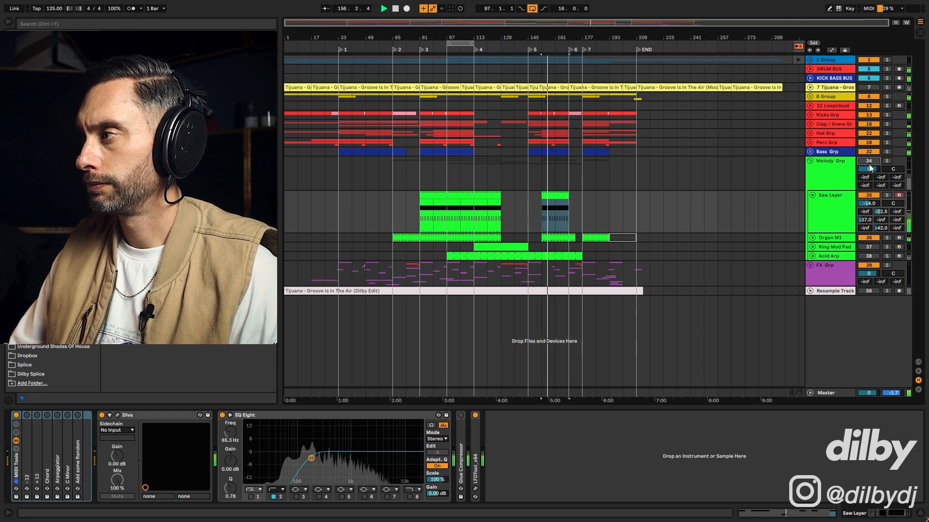
click(868, 163)
click(869, 203)
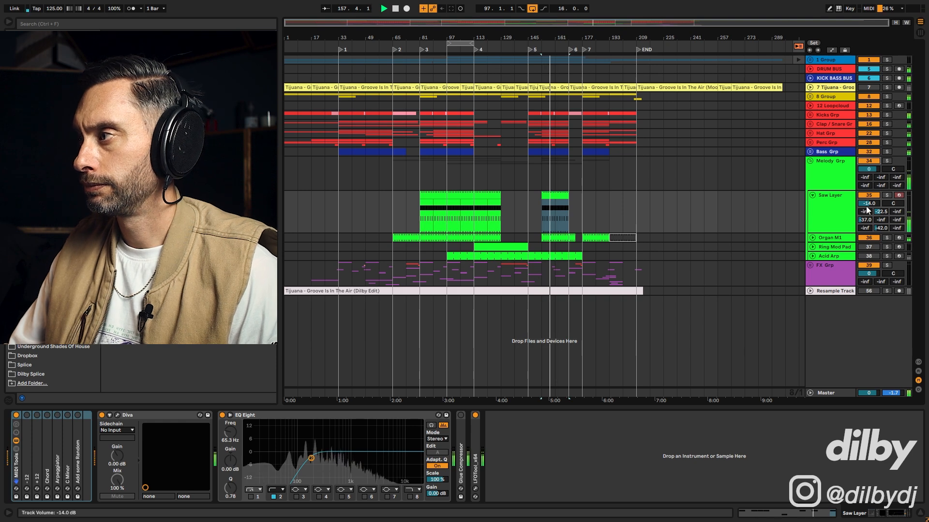
- Fold Melody Grp, solo Resample Track and play it briefly from bar 153
click(810, 162)
click(886, 196)
key(space)
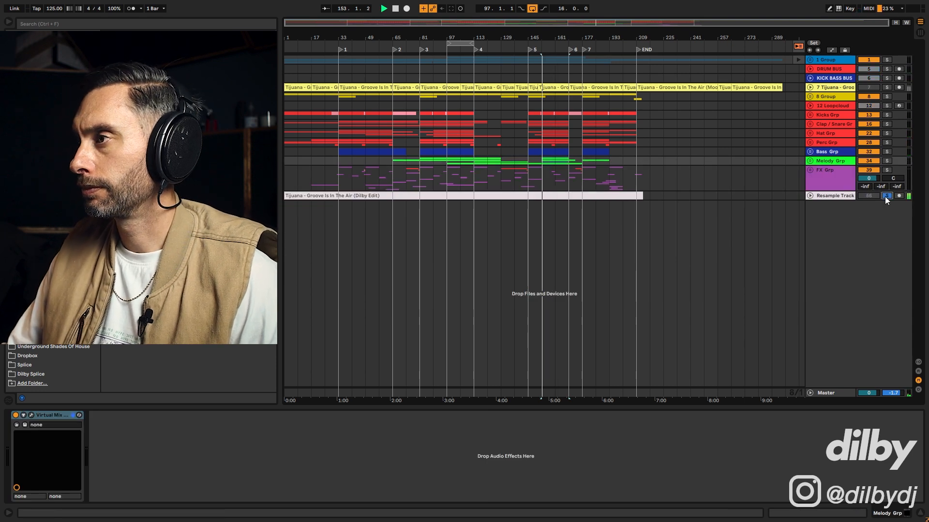
key(space)
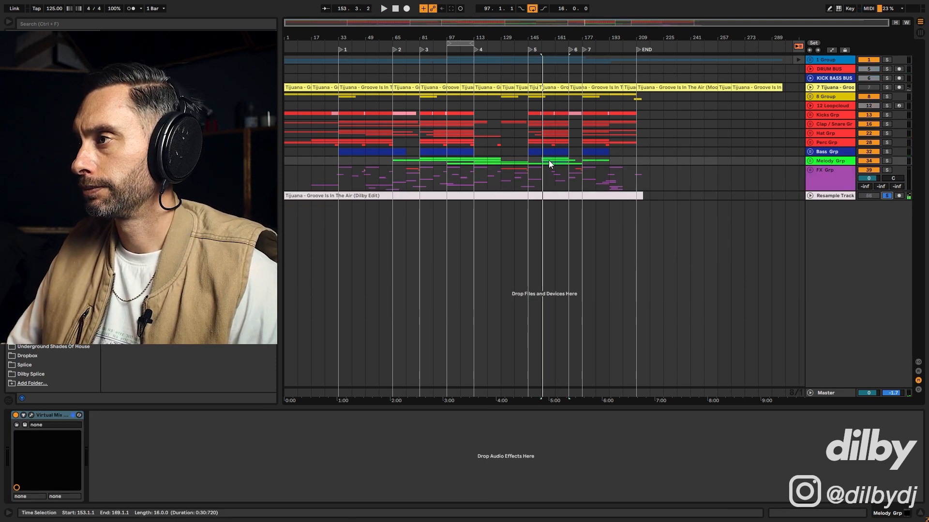
- Play from bar 65 with Resample Track soloed, and unsolo it to compare it with the mix
click(575, 170)
click(396, 173)
key(space)
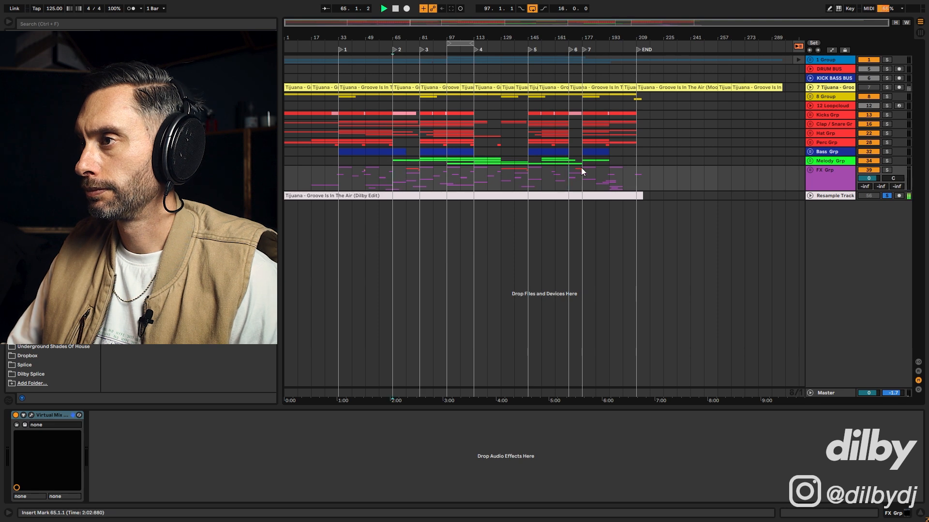
click(887, 196)
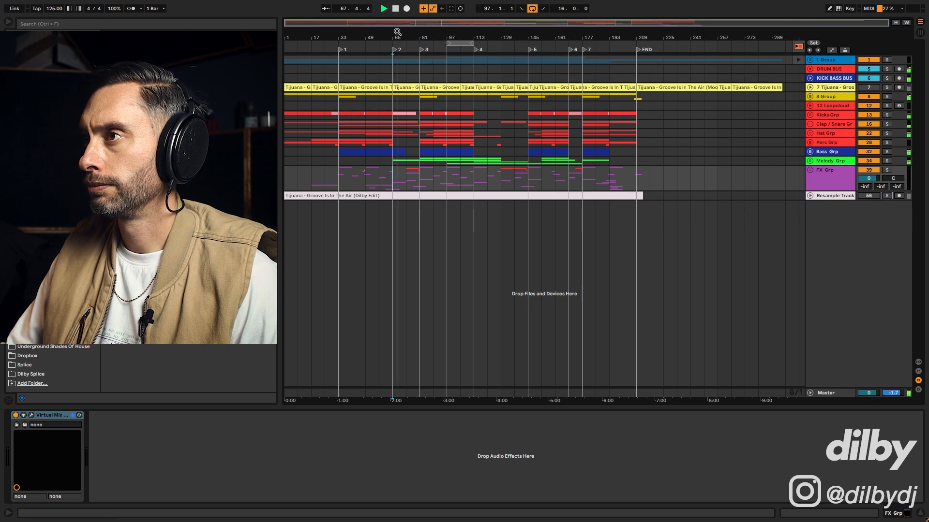
- Play from bar 81 and briefly solo Resample Track to compare it with the mix at marker 3
key(plus)
click(443, 177)
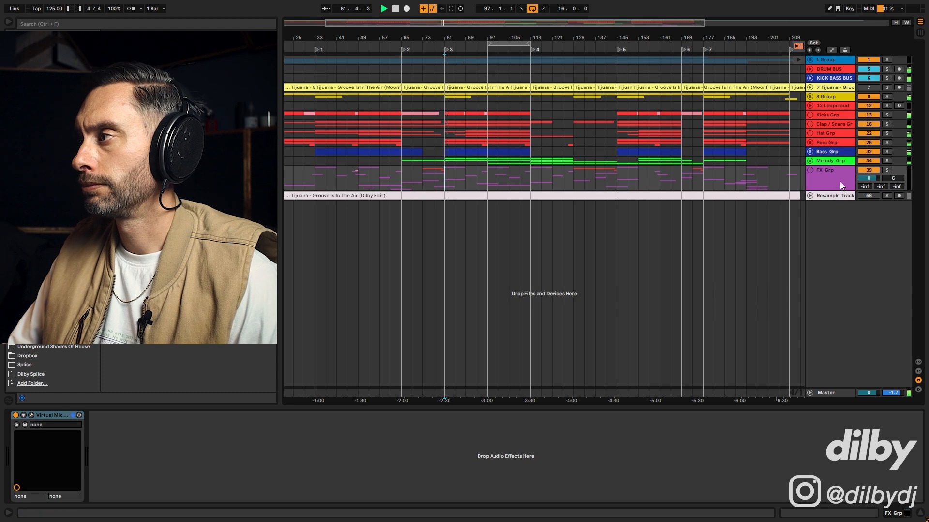
click(885, 196)
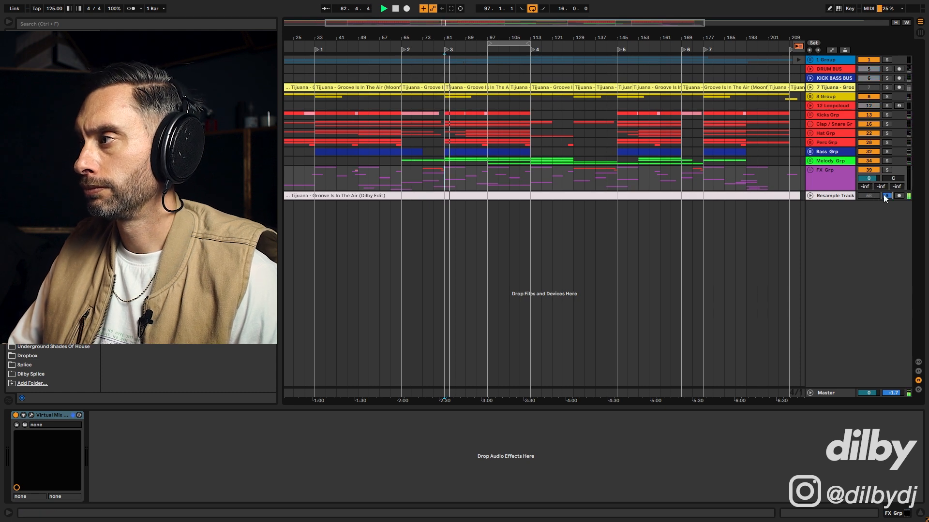
click(886, 196)
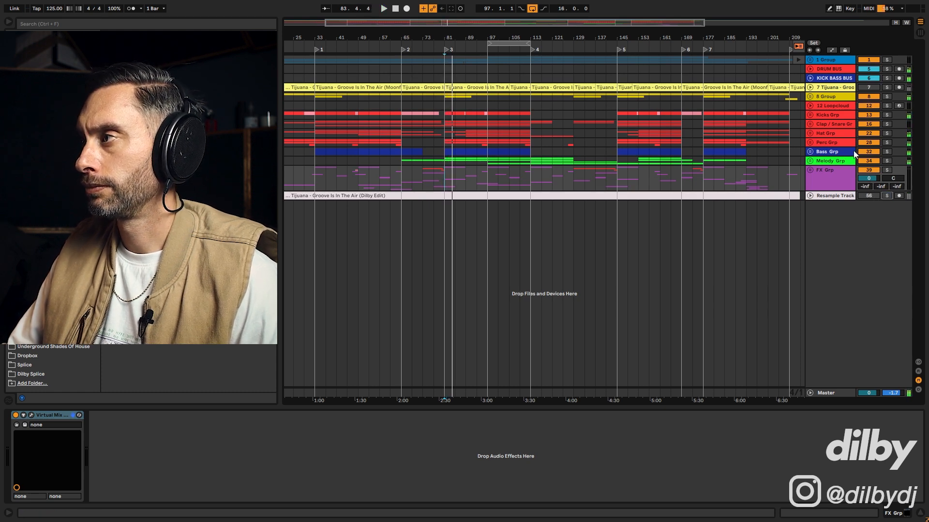
- Unfold 8 Group and its track 10, and show the audio details of track 10's bar 81 clip
click(811, 98)
click(457, 173)
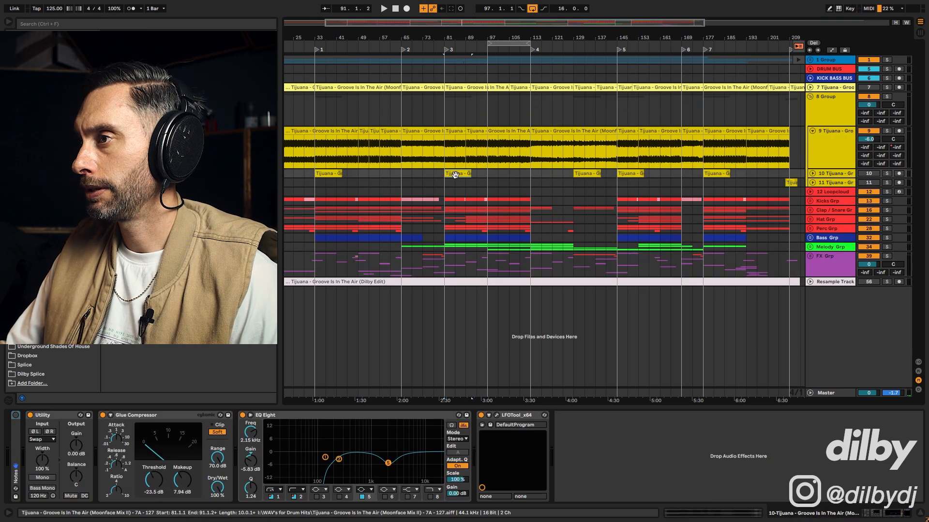
key(shift+Tab)
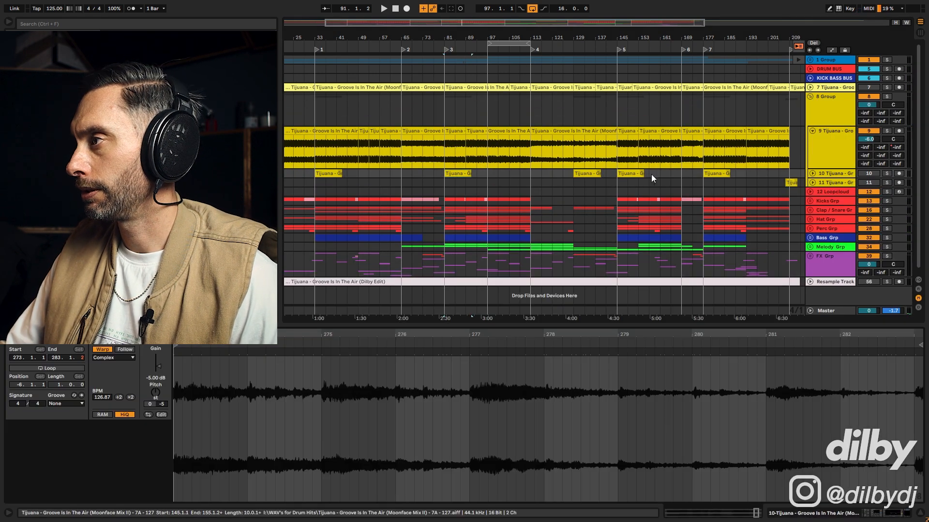
click(812, 173)
drag(526, 23, 531, 4)
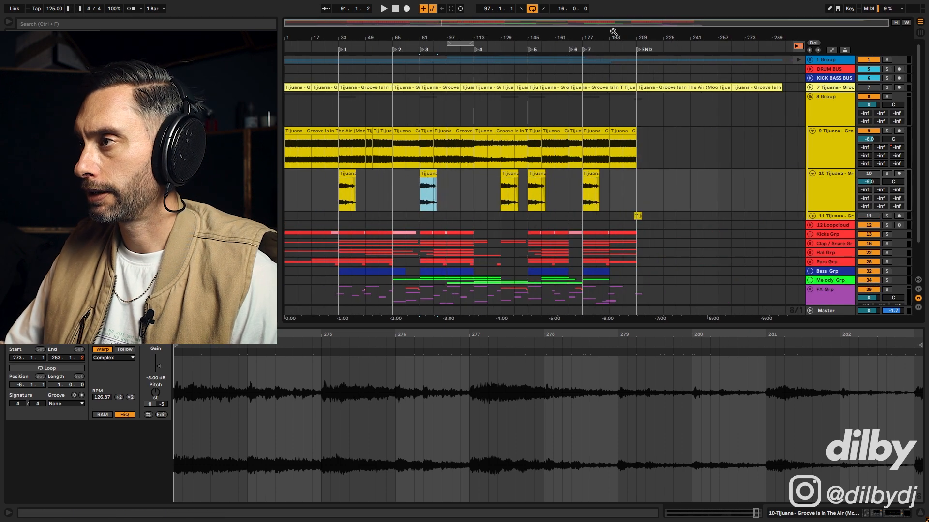
- Unfold track 7, select its audio from bar 273 to 281 and play that section soloed
click(810, 87)
click(747, 110)
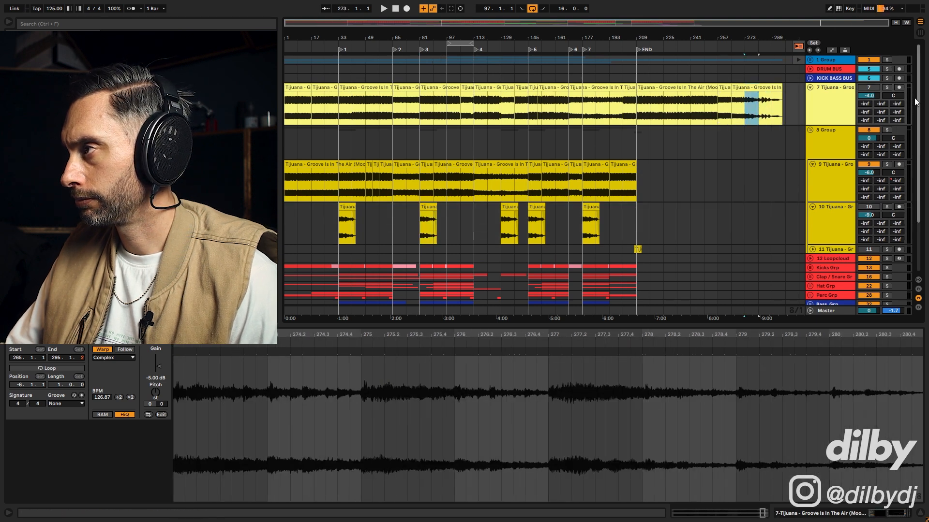
key(space)
click(885, 87)
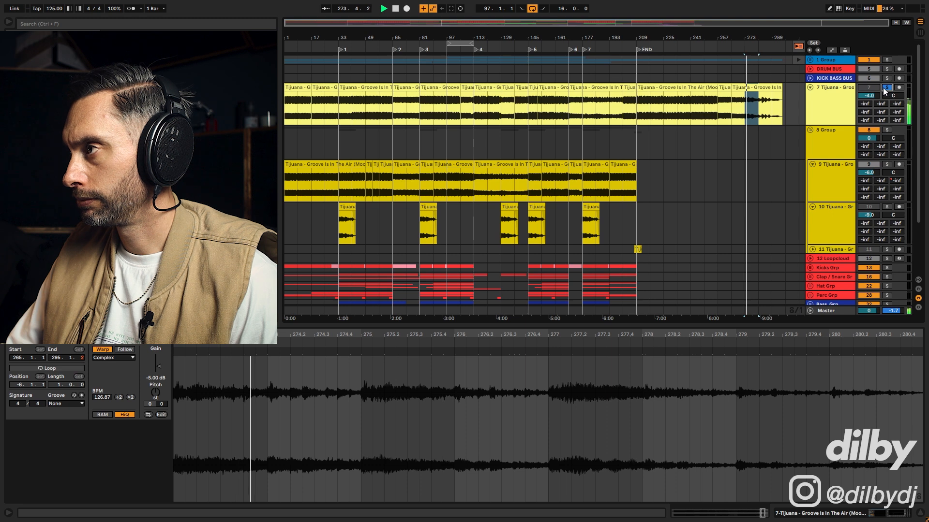
- Select track 10's clip at bar 81, and briefly play track 9 soloed from bar 81
click(427, 213)
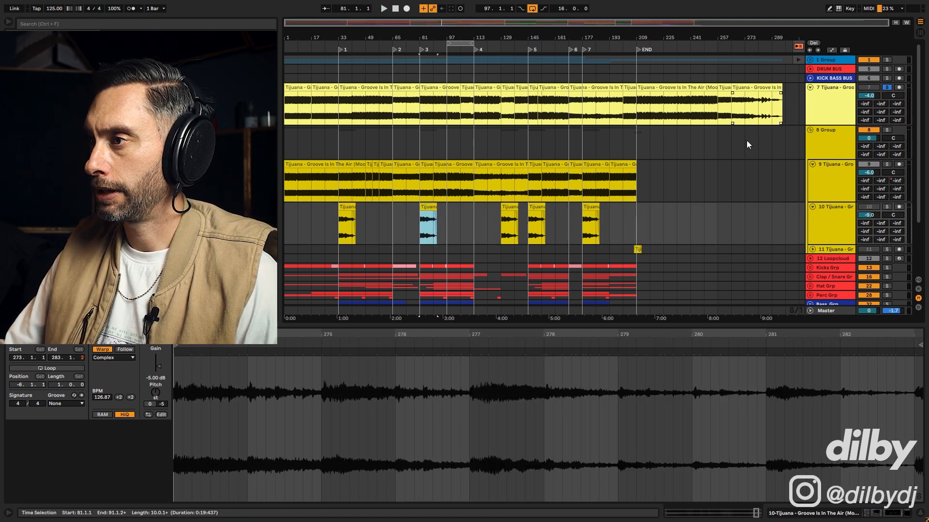
click(422, 181)
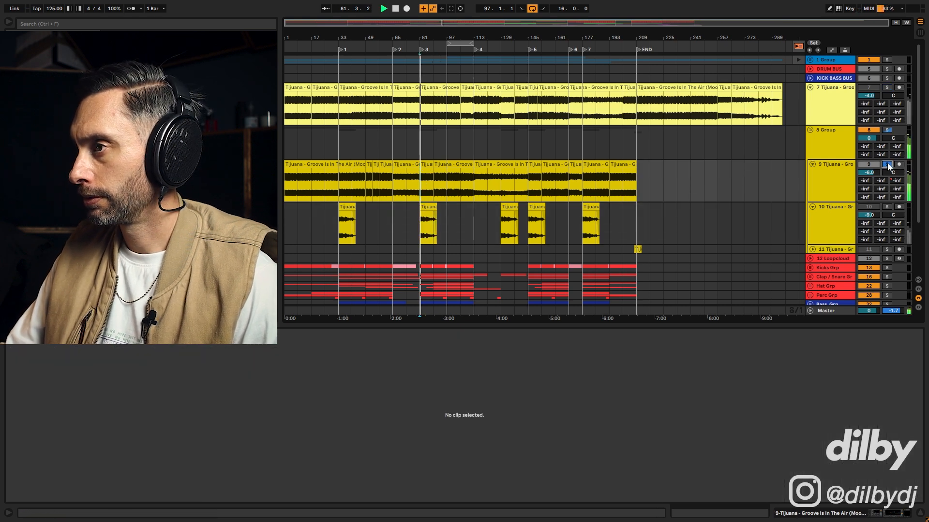
key(space)
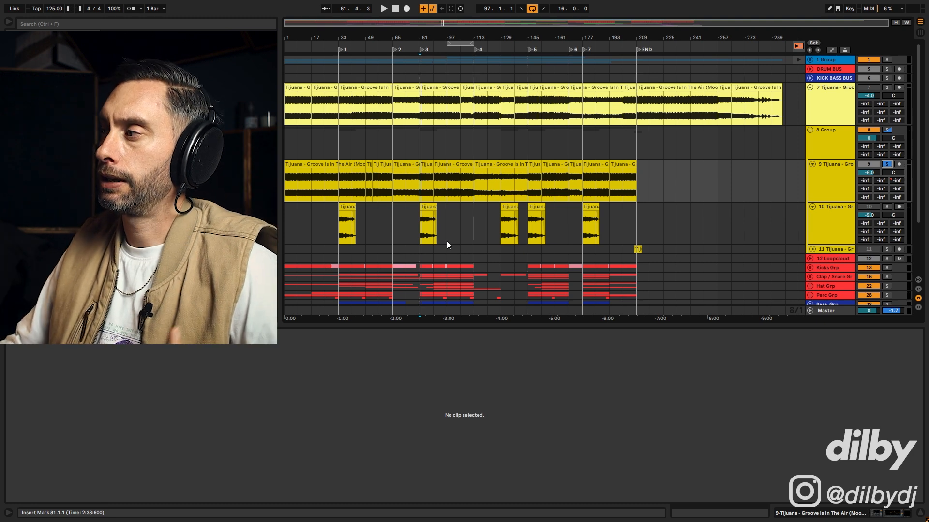
- Select track 10 and highlight the source section of track 7 from bar 273 to 281
click(843, 209)
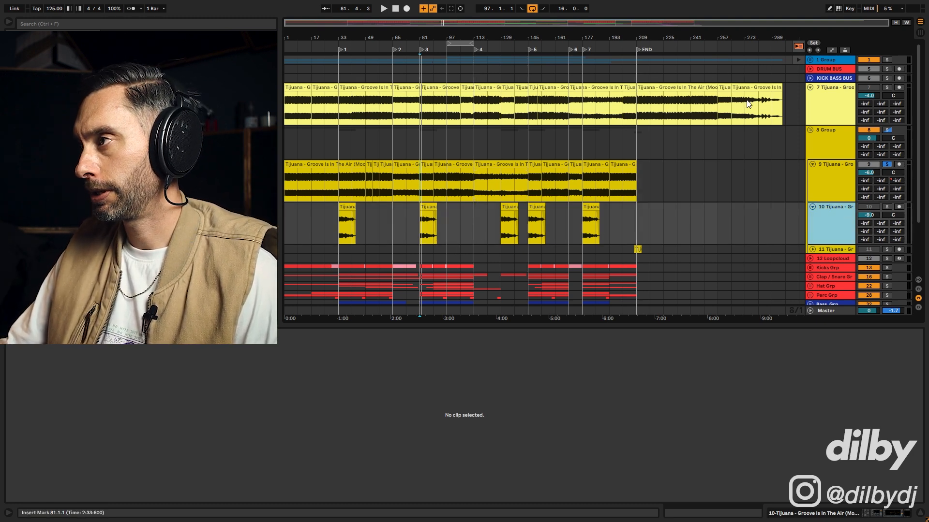
drag(748, 103, 756, 104)
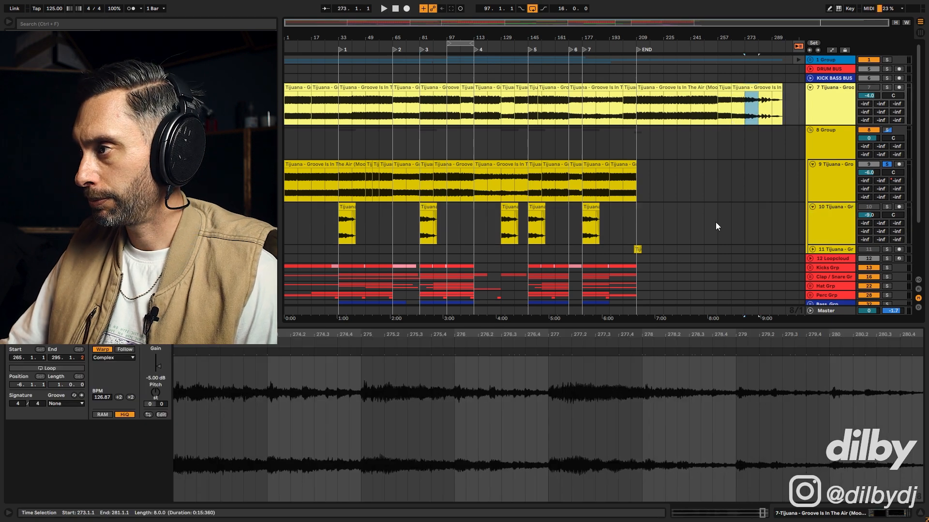
click(714, 224)
- Fold track 10, reopen its bar 81 clip and place the insert marker at bar 81 on track 9
click(812, 207)
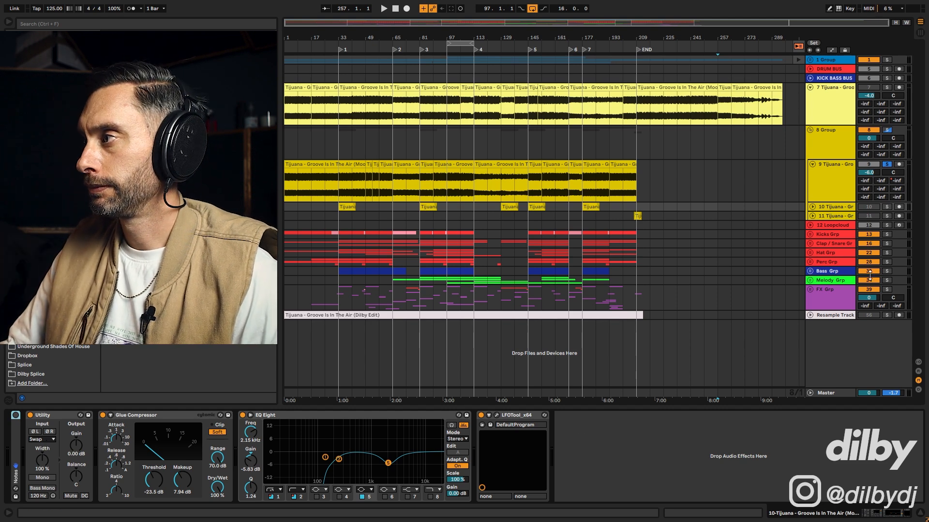
double_click(432, 206)
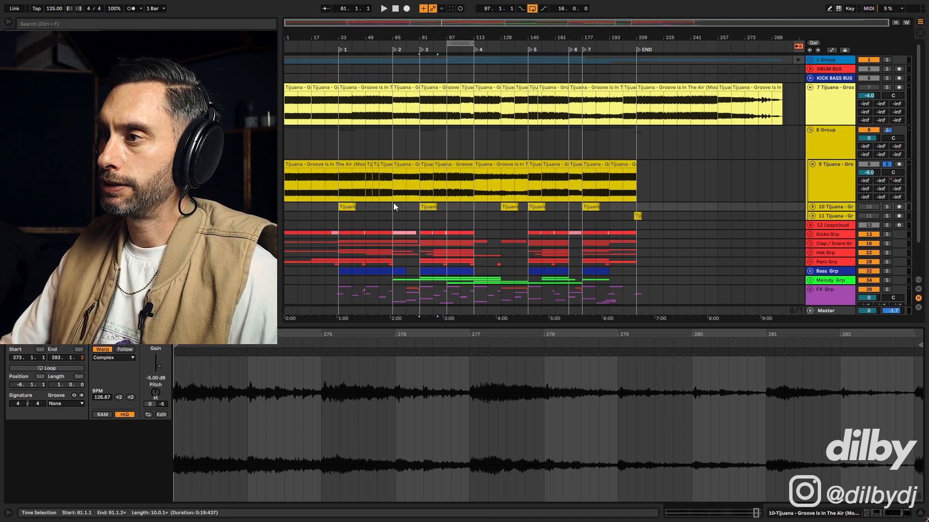
click(425, 183)
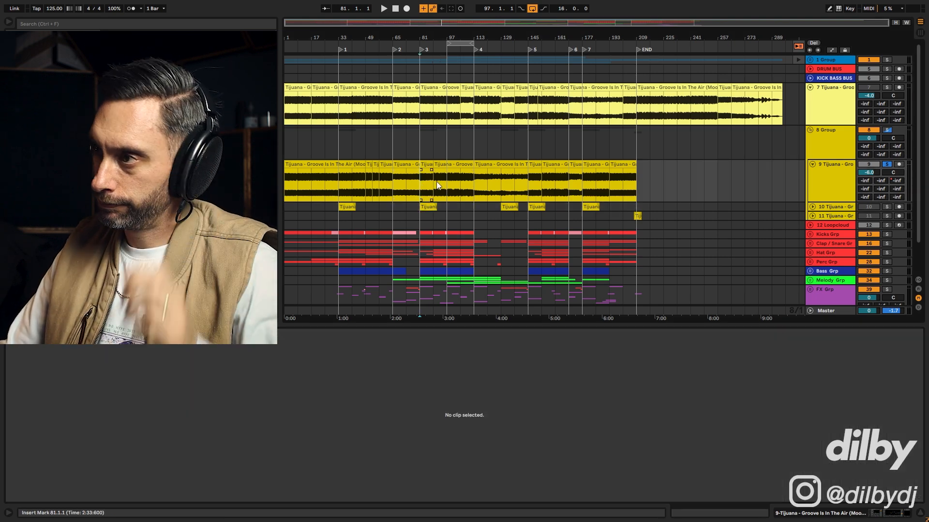
- Solo track 10 alongside track 9 and play the two layers together from bar 81
click(423, 187)
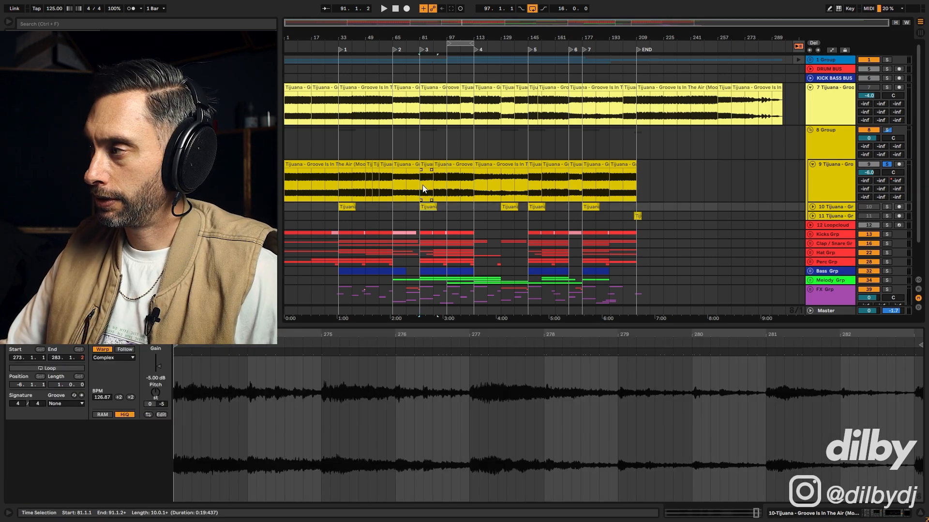
click(422, 185)
click(886, 207)
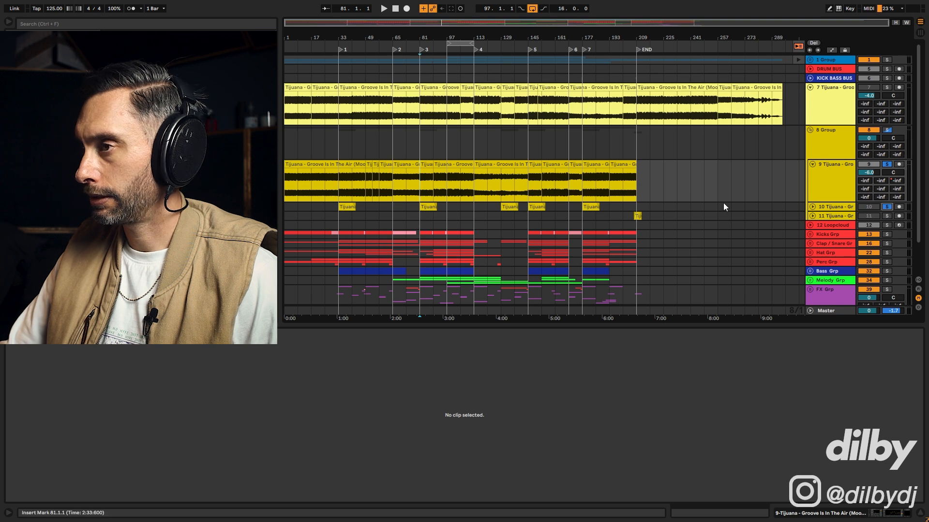
click(434, 194)
key(space)
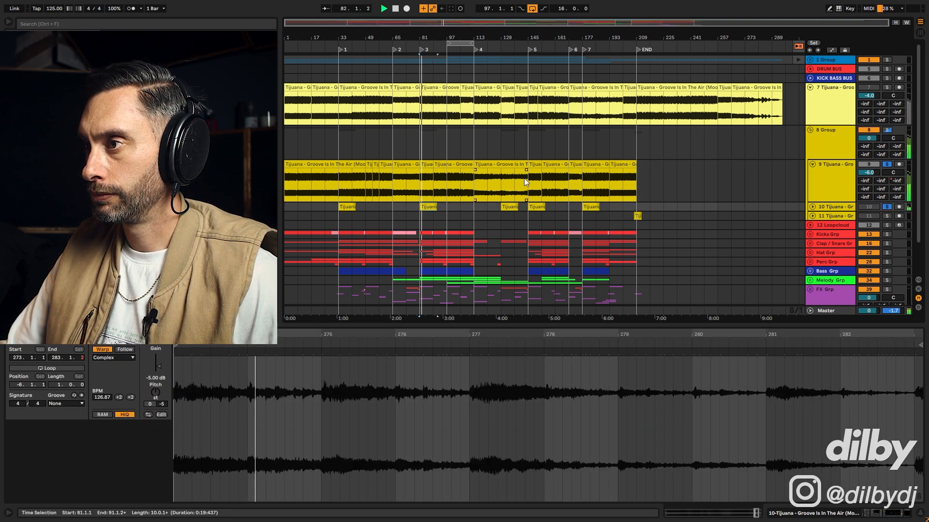
key(space)
key(space)
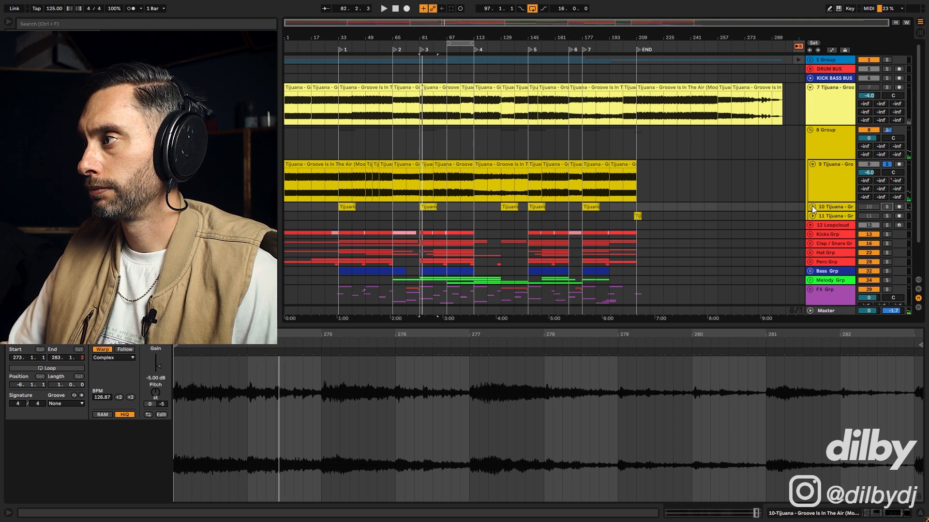
- Unfold track 10, set its volume to -11 dB, and play it from bar 81 with the full mix unsoloed
click(812, 207)
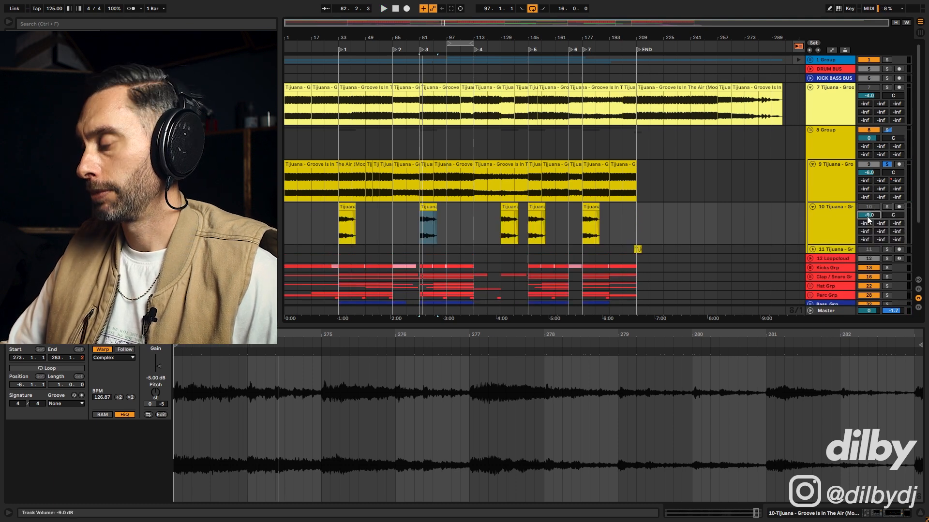
scroll(867, 216, down, 2)
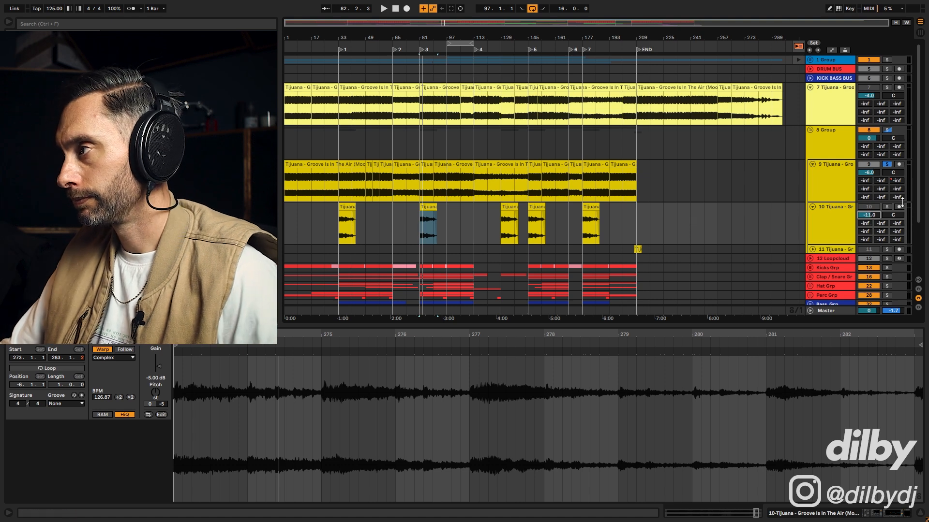
click(888, 161)
key(space)
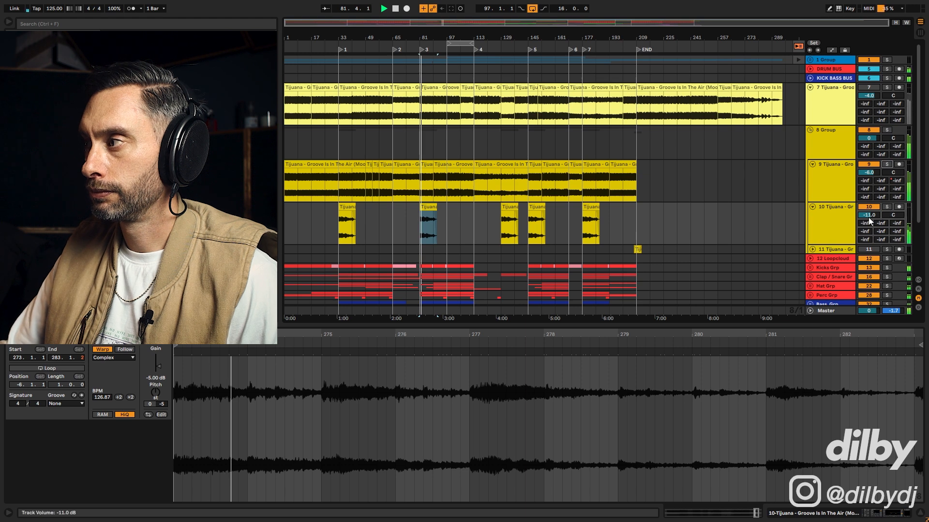
- Try track 10's volume at -10 dB and at -12 dB, replaying the full mix from bar 81
scroll(866, 213, up, 1)
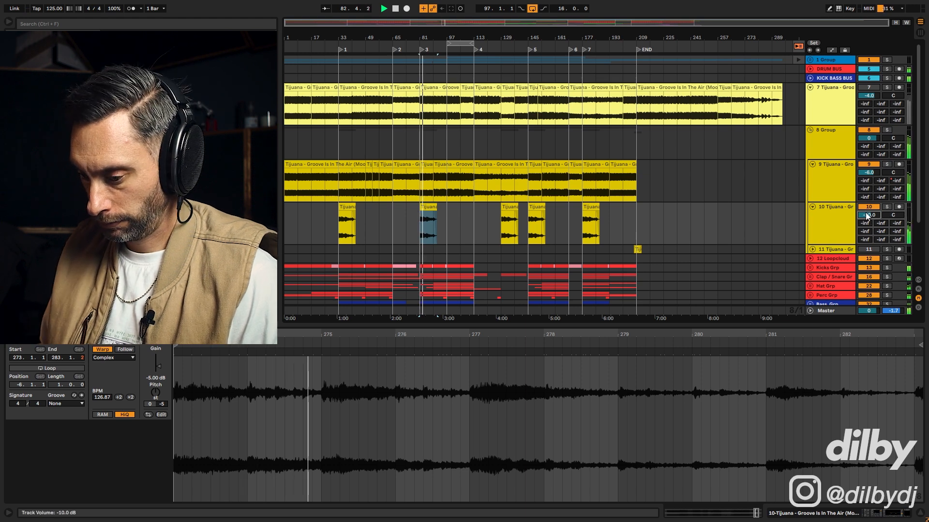
key(space)
key(space)
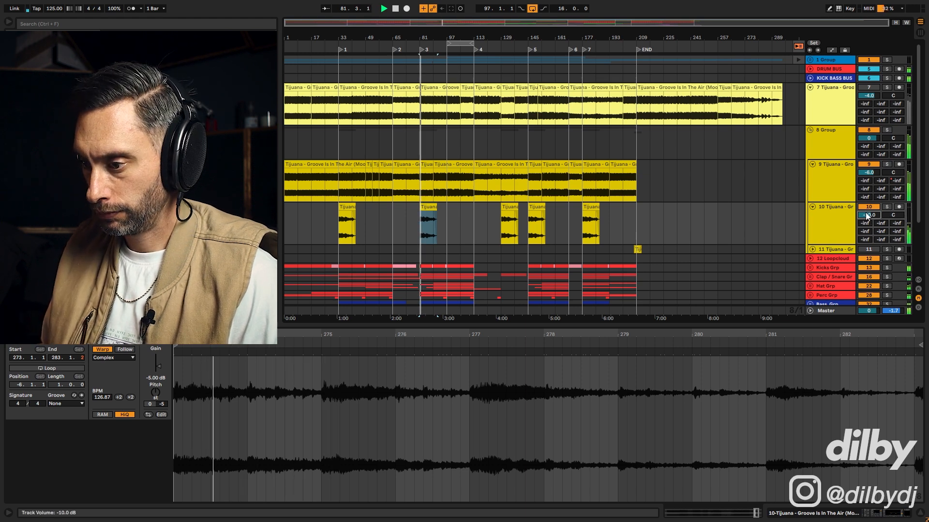
scroll(865, 213, down, 2)
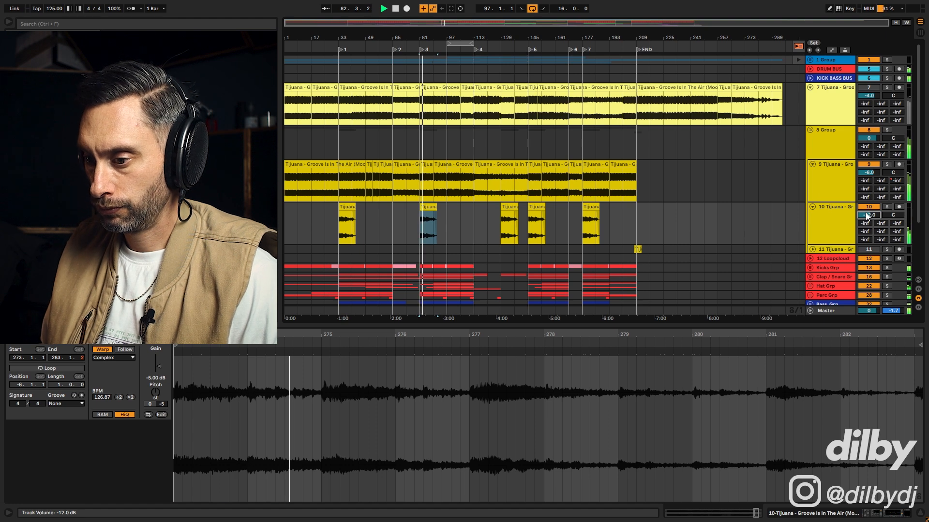
key(space)
key(space)
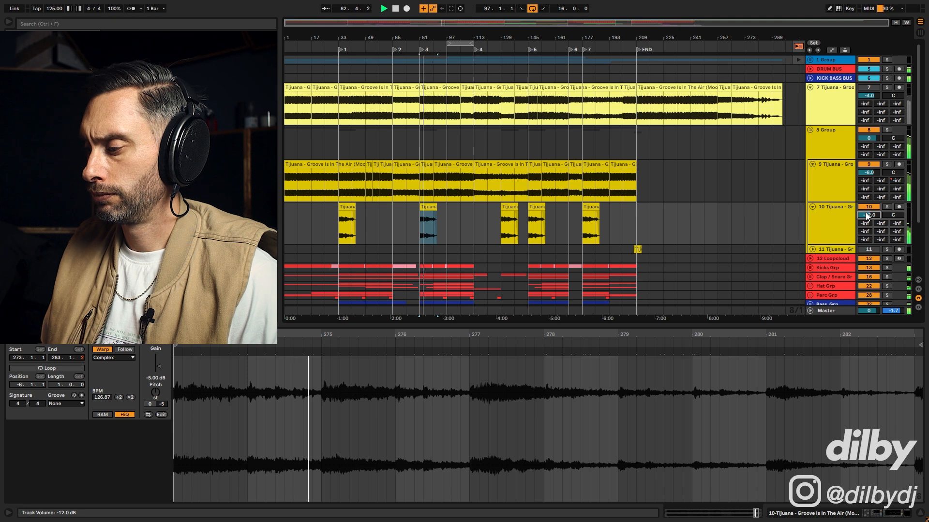
- Raise track 10's volume to -11 dB and on to -10 dB, replaying the mix from bar 81
scroll(865, 212, up, 1)
key(space)
key(space)
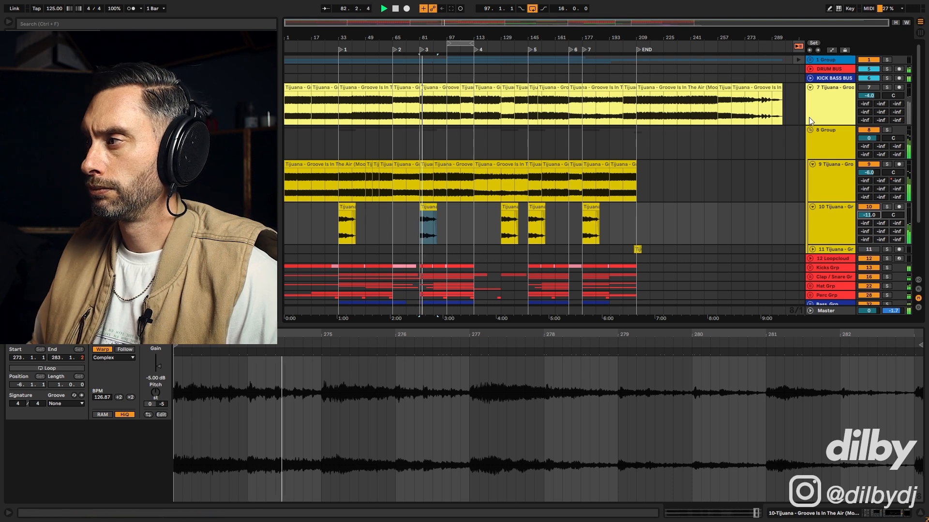
key(Up)
key(space)
key(space)
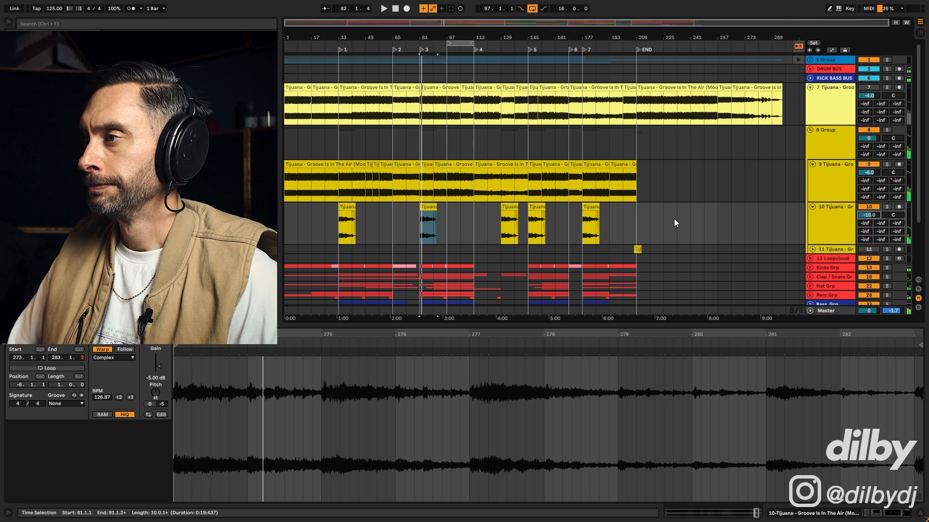
- Move the loop to bars 65 to 81, and select band 2 of track 10's EQ Eight
drag(451, 43, 398, 43)
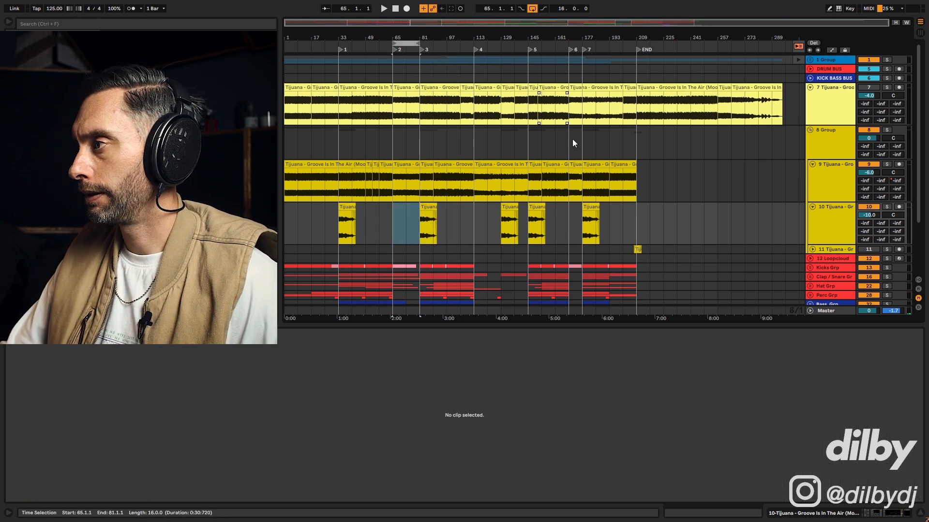
click(840, 207)
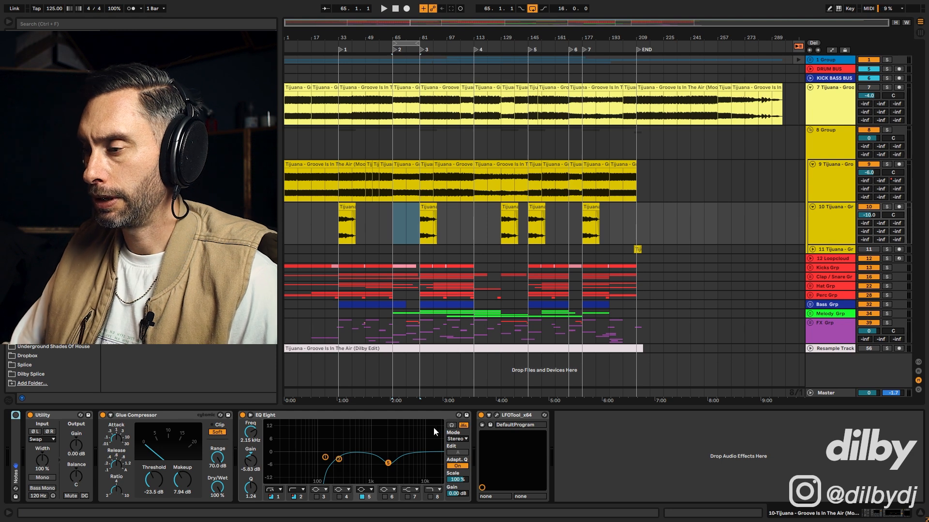
click(339, 459)
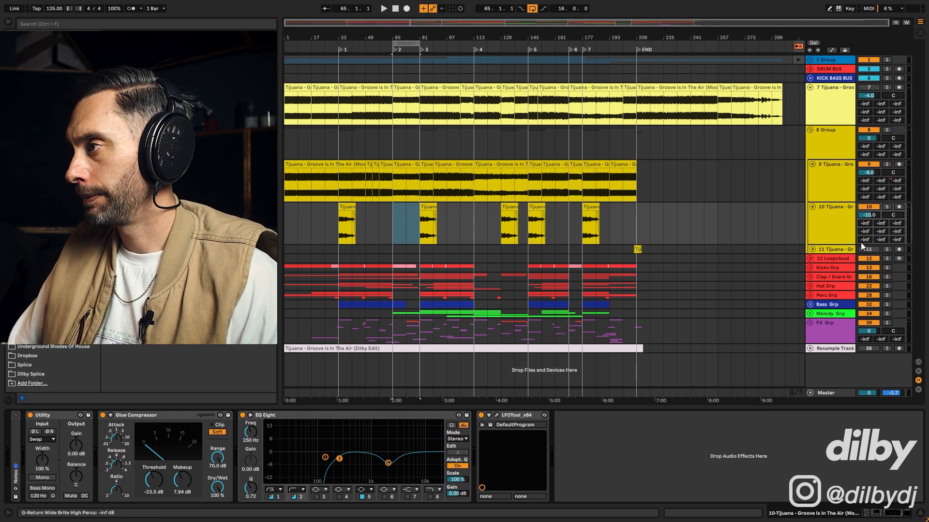
- Play track 11's closing clip soloed, and highlight track 7's audio from bar 289 to 295
click(794, 248)
click(638, 250)
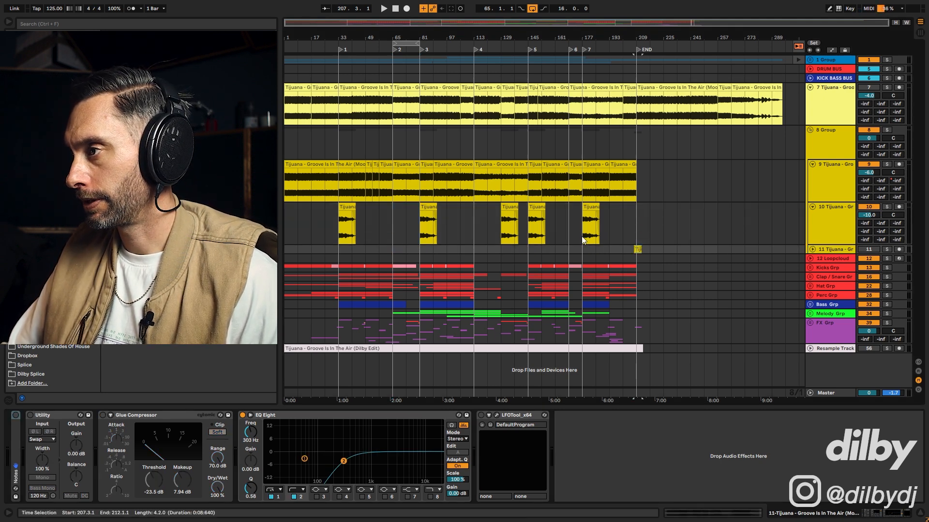
click(887, 250)
key(space)
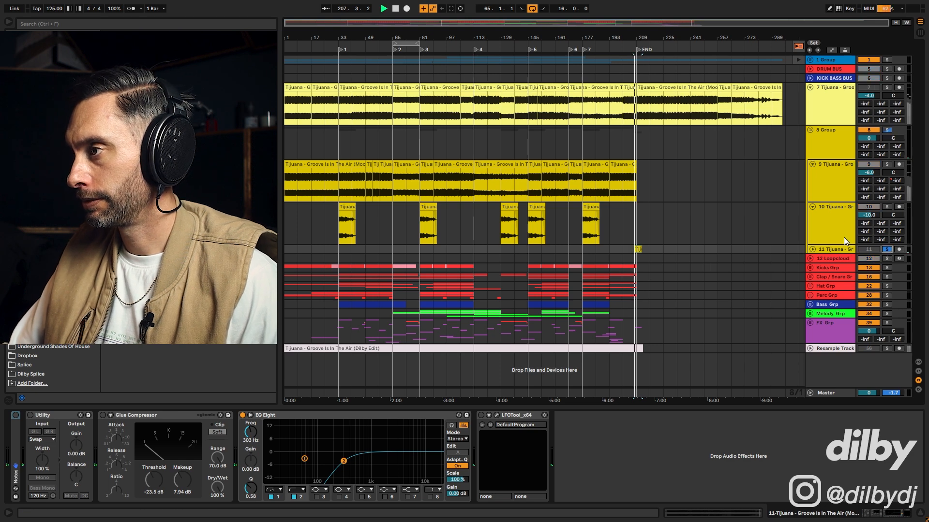
key(space)
drag(771, 106, 779, 105)
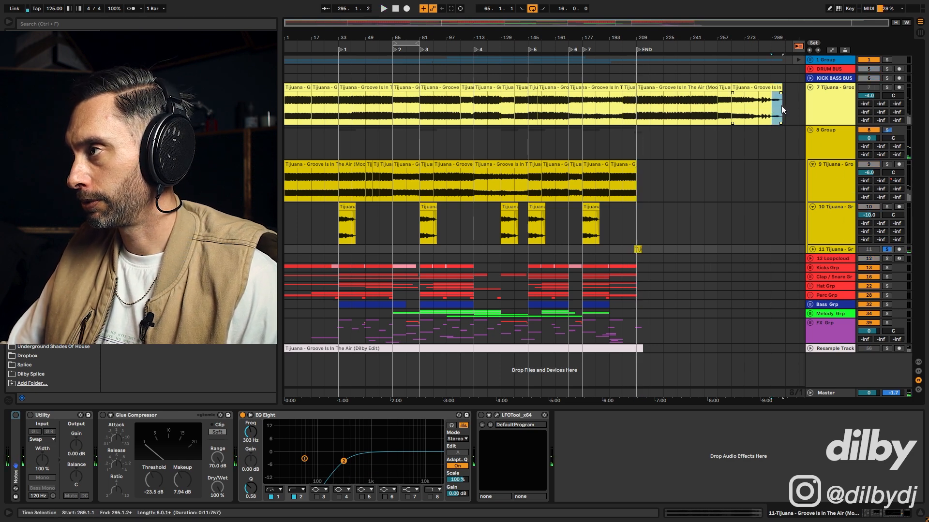
click(870, 251)
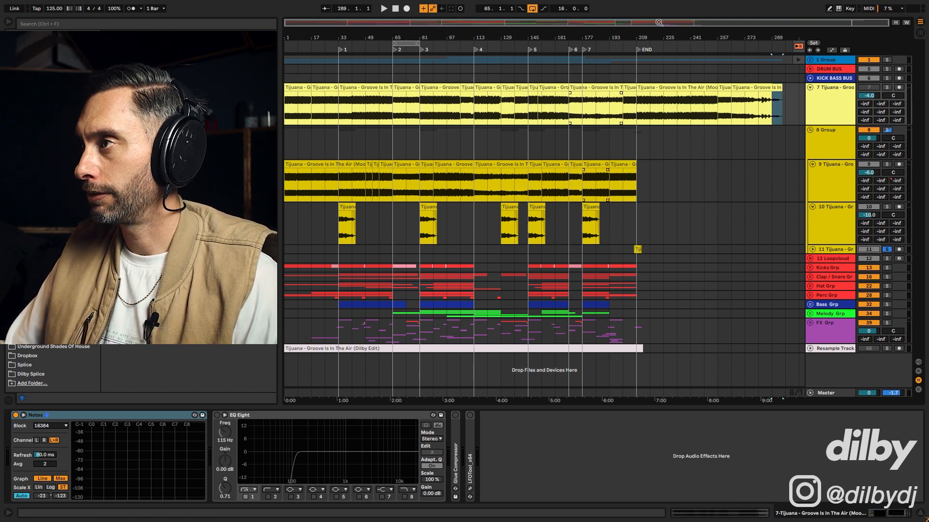
- Play the full mix's ending from bar 207 with track 11 unsoloed
drag(660, 28, 696, 160)
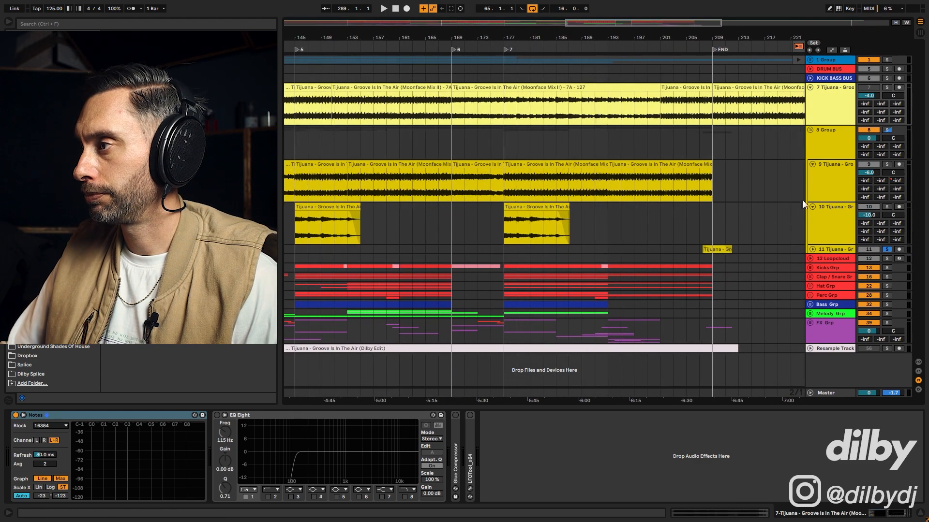
click(704, 228)
key(space)
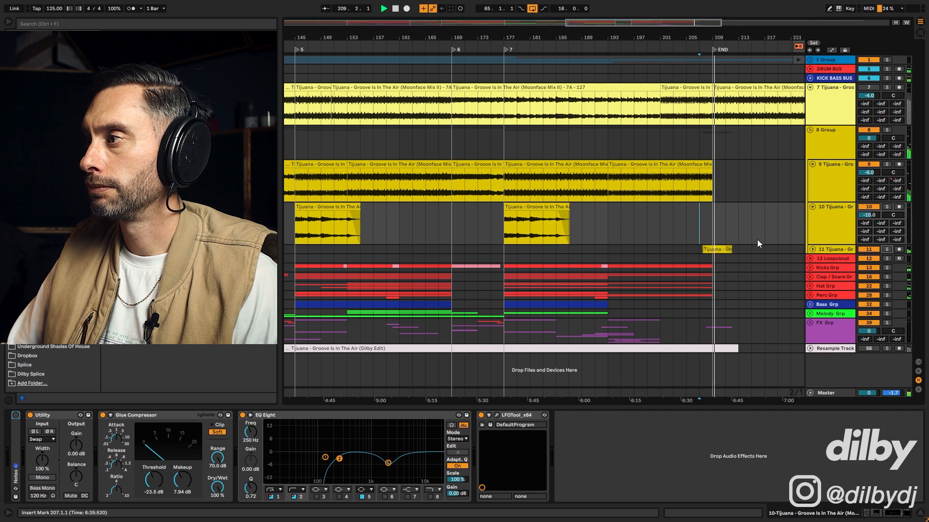
key(space)
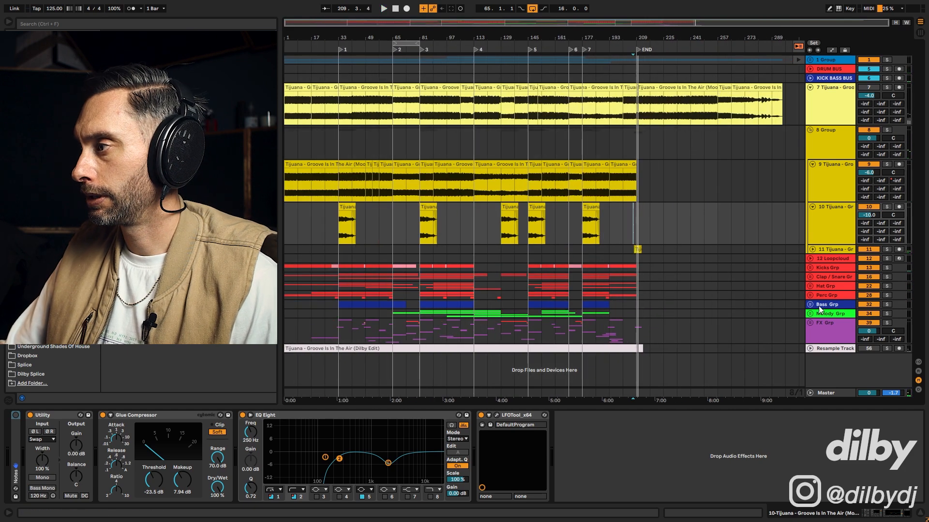
- Unfold the Melody group, fold its Saw Layer track, and select and unfold the Acid Arp clip
click(810, 313)
scroll(651, 355, down, 3)
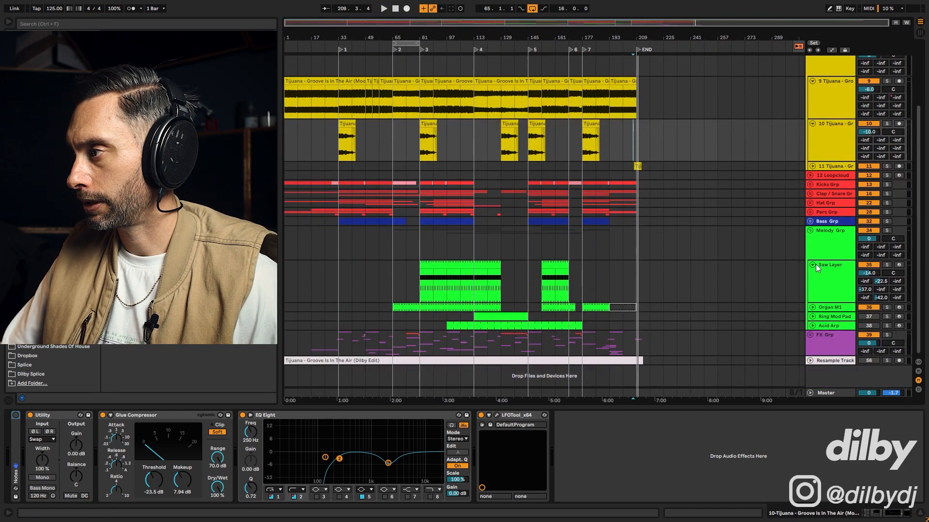
click(811, 265)
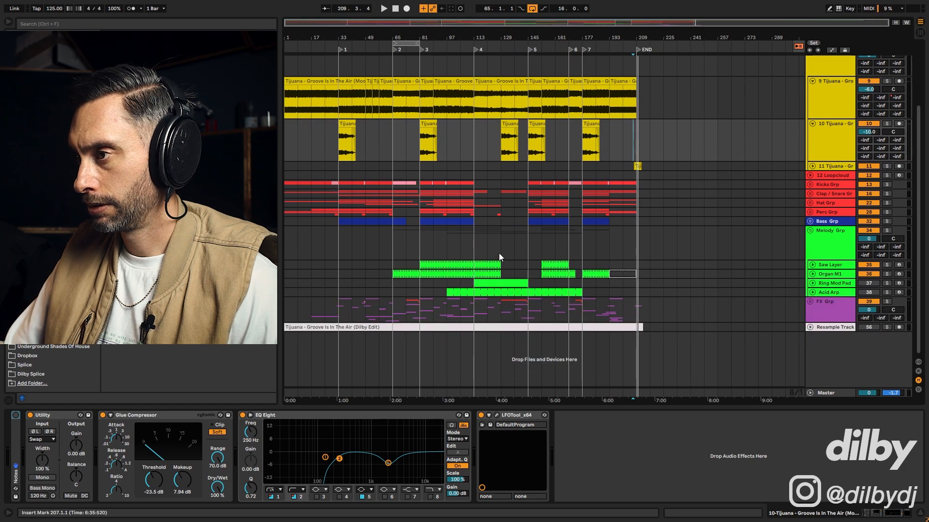
click(484, 292)
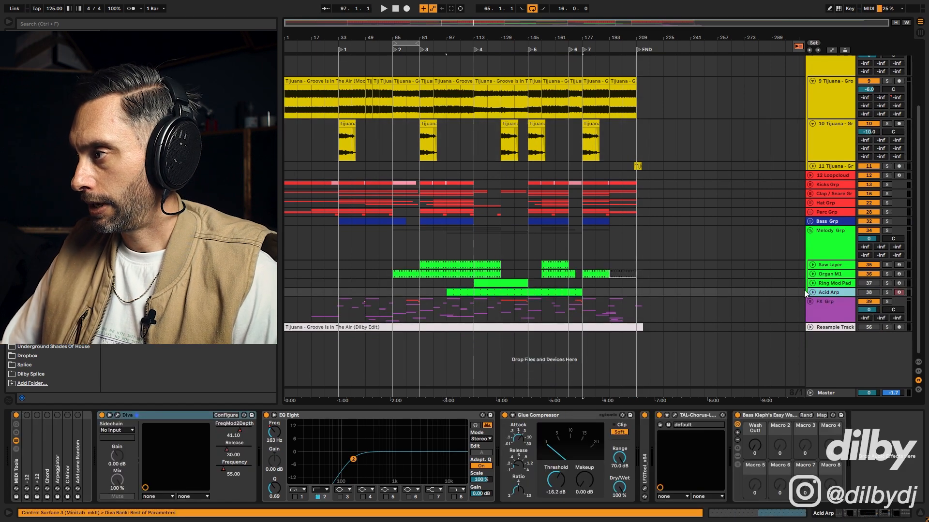
click(811, 293)
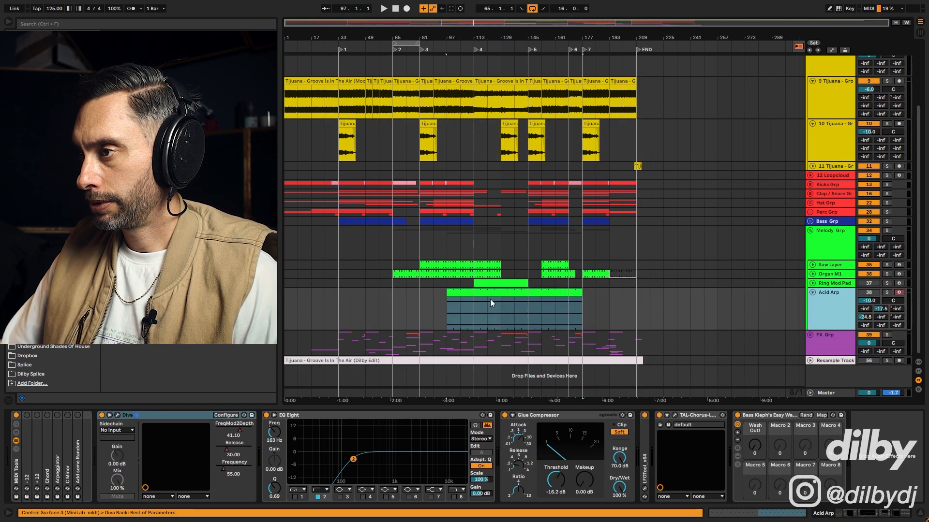
- Solo the Acid Arp track and audition it from bar 97 and from bar 129
click(884, 292)
key(space)
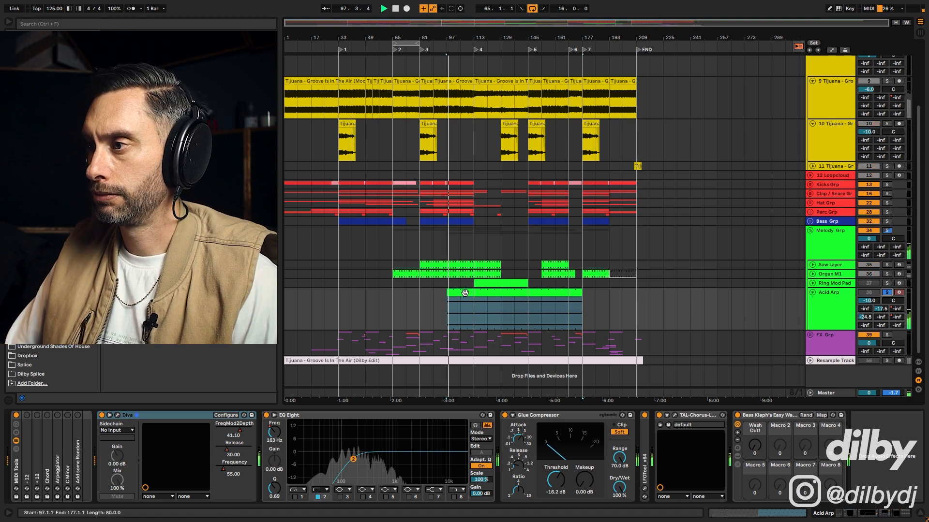
click(492, 311)
key(space)
key(space)
click(506, 312)
key(space)
key(space)
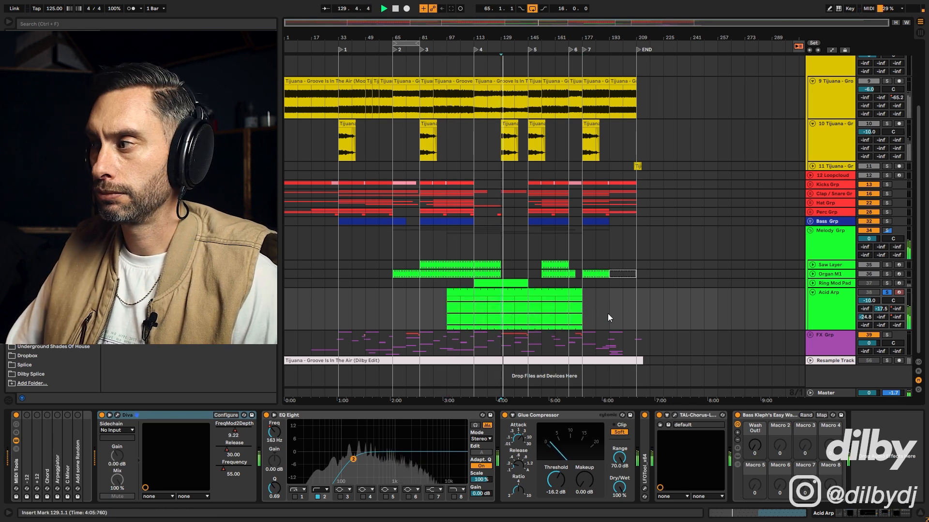
- Audition the soloed Acid Arp from bar 137 and from bar 149, and stop playback
click(522, 312)
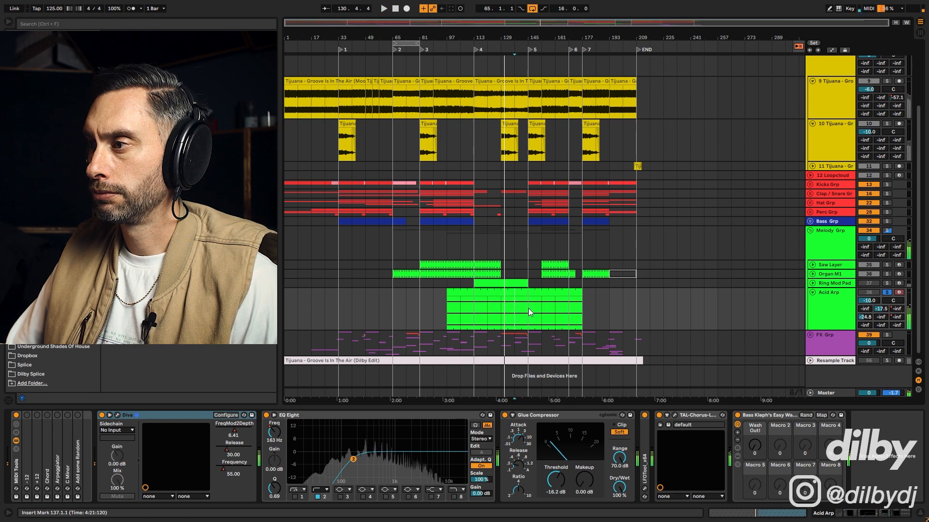
key(space)
drag(520, 38, 572, 51)
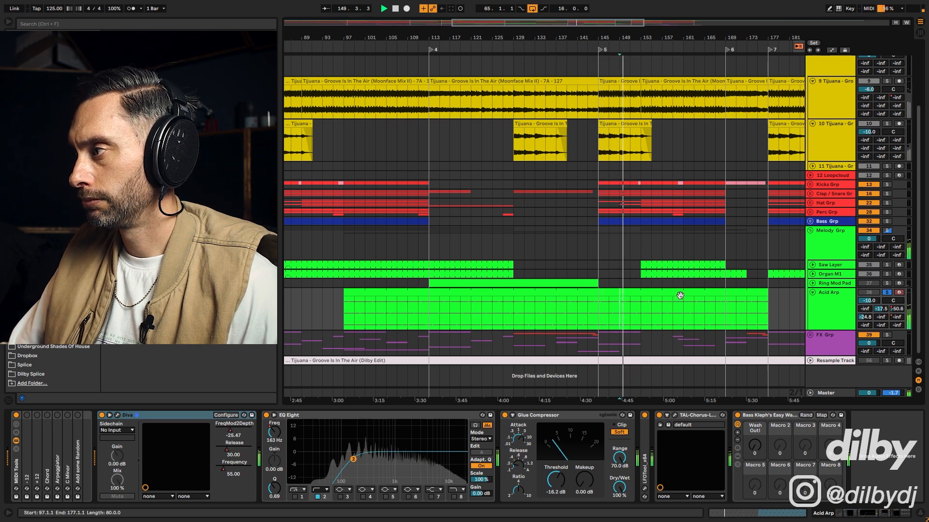
key(space)
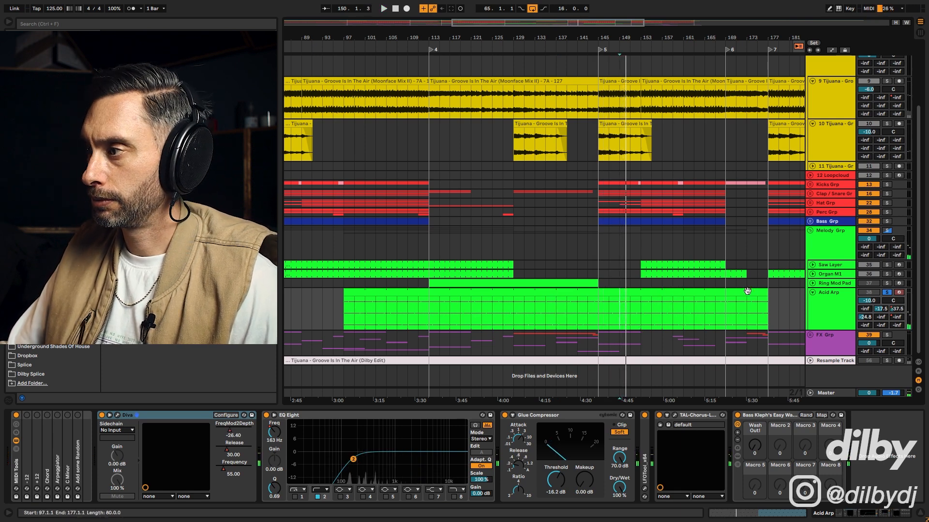
- Open the Acid Arp clip in the note editor and examine its MIDI notes across the octaves
double_click(660, 291)
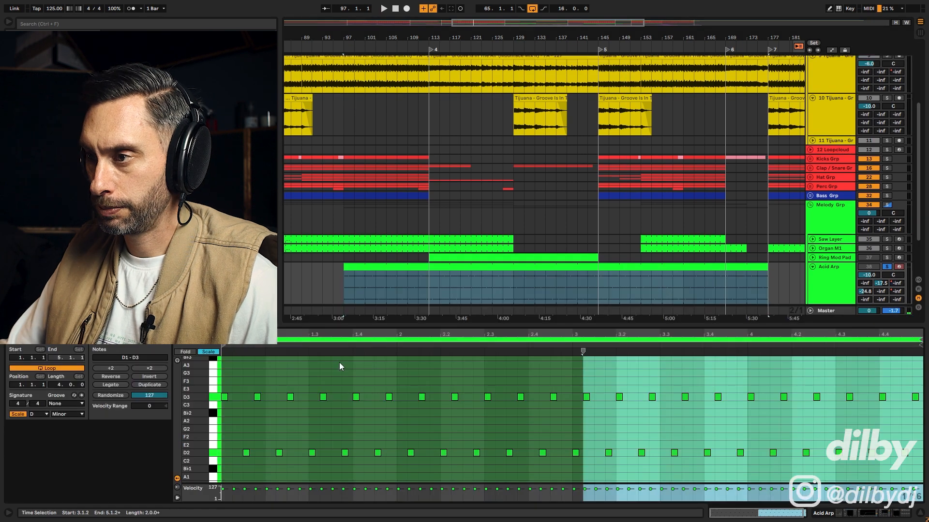
scroll(271, 425, down, 3)
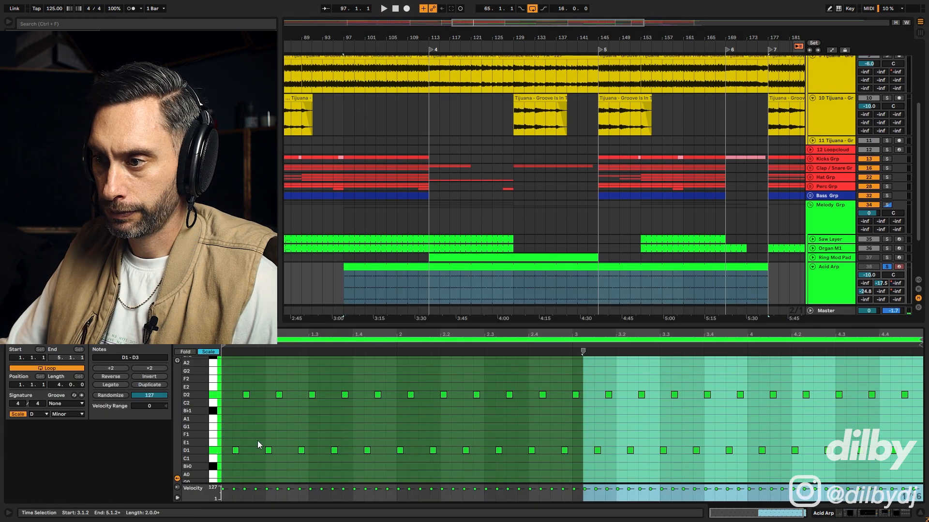
scroll(264, 440, up, 1)
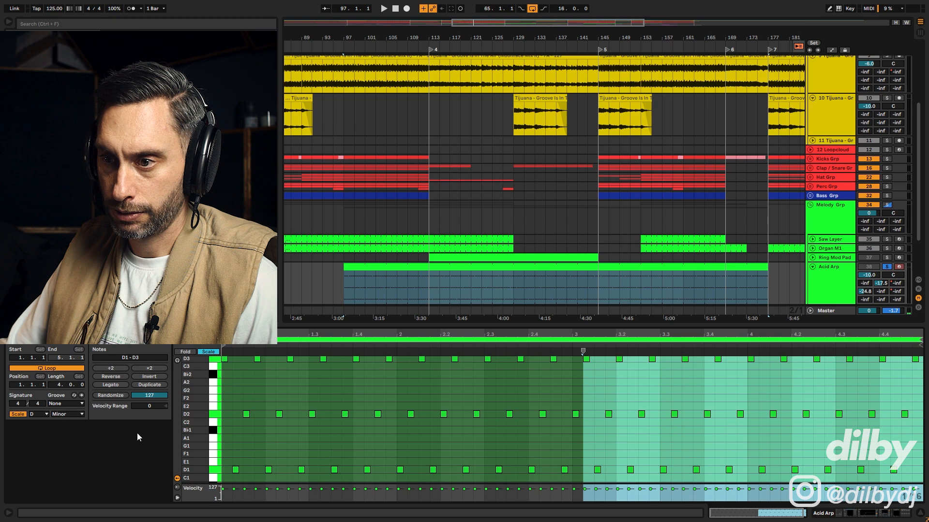
- Set the Acid Arp track's Synth Verb send to -19.5 dB and audition it from bar 97
click(417, 90)
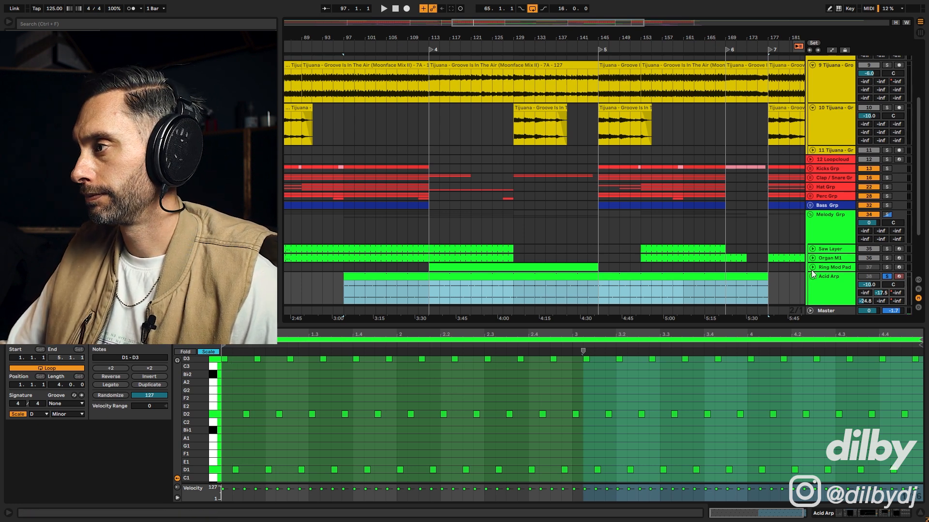
scroll(816, 279, down, 2)
key(space)
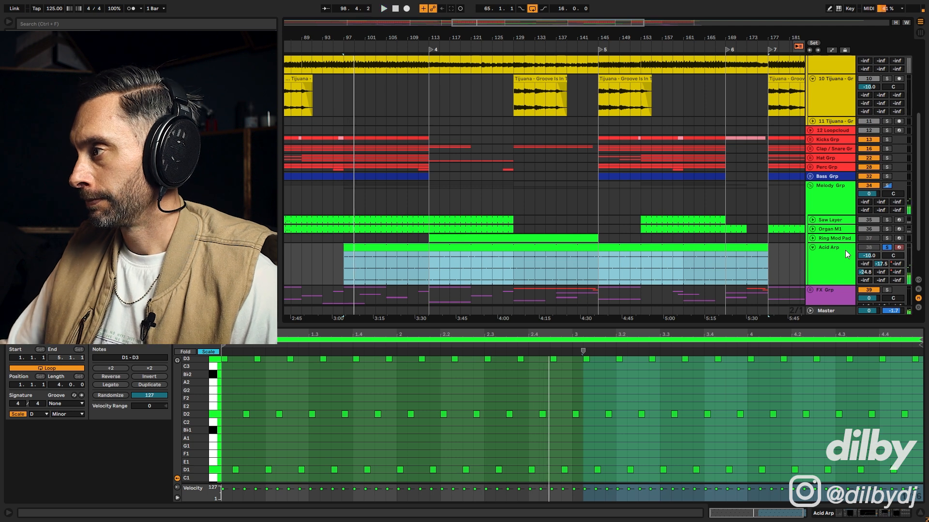
click(881, 264)
drag(883, 264, 882, 267)
key(space)
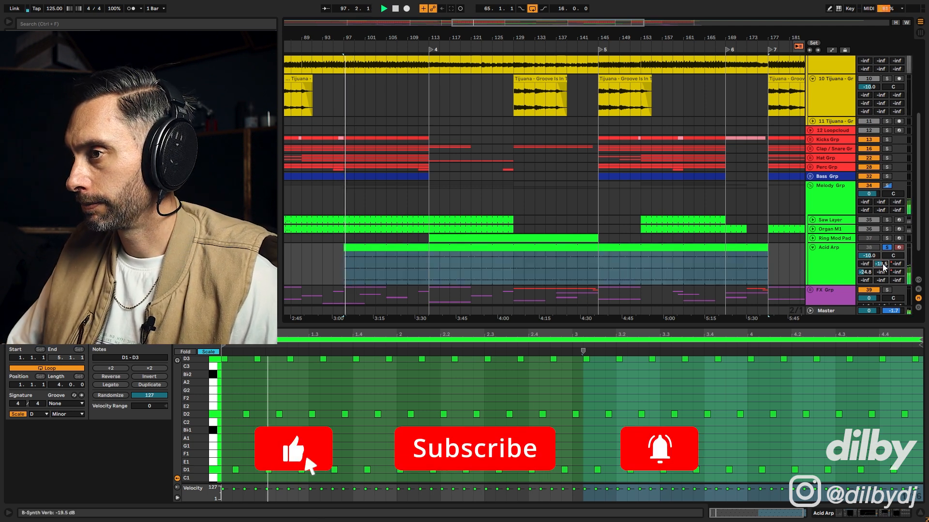
- Audition the soloed Acid Arp from bar 175 and from bar 171, and stop playback
click(758, 271)
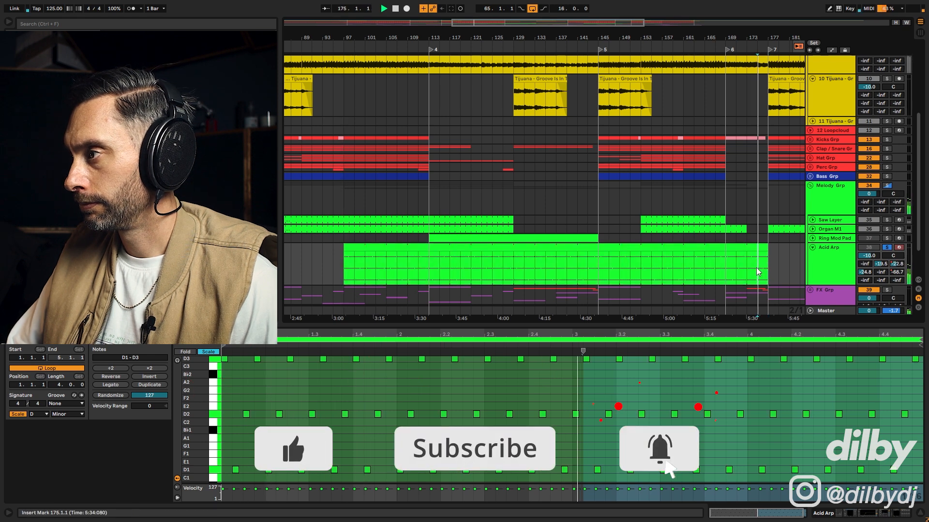
click(852, 253)
scroll(786, 262, down, 2)
click(737, 218)
key(space)
key(space)
click(829, 216)
key(shift+Tab)
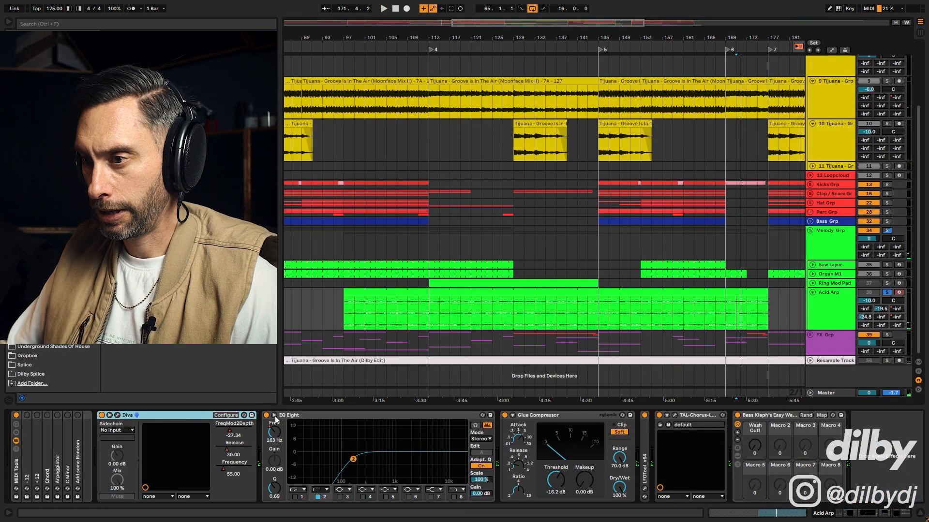
click(117, 415)
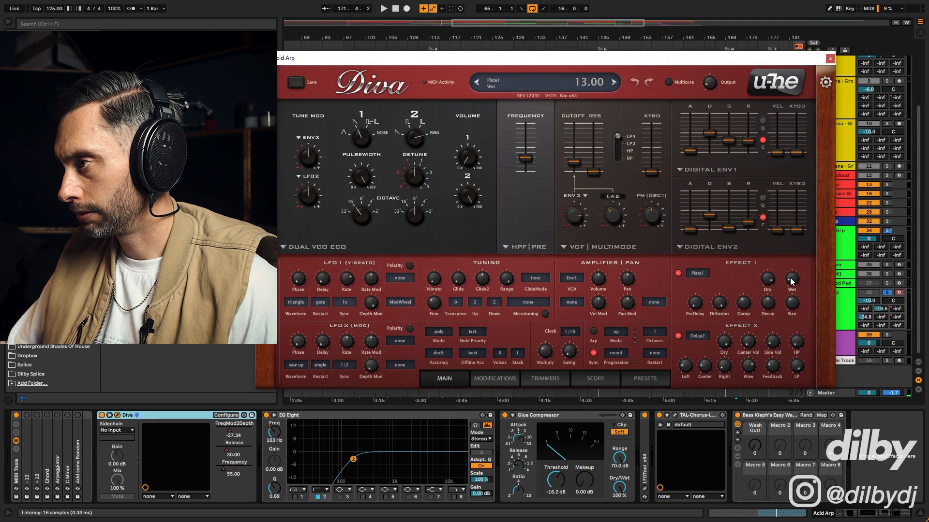
click(678, 274)
key(space)
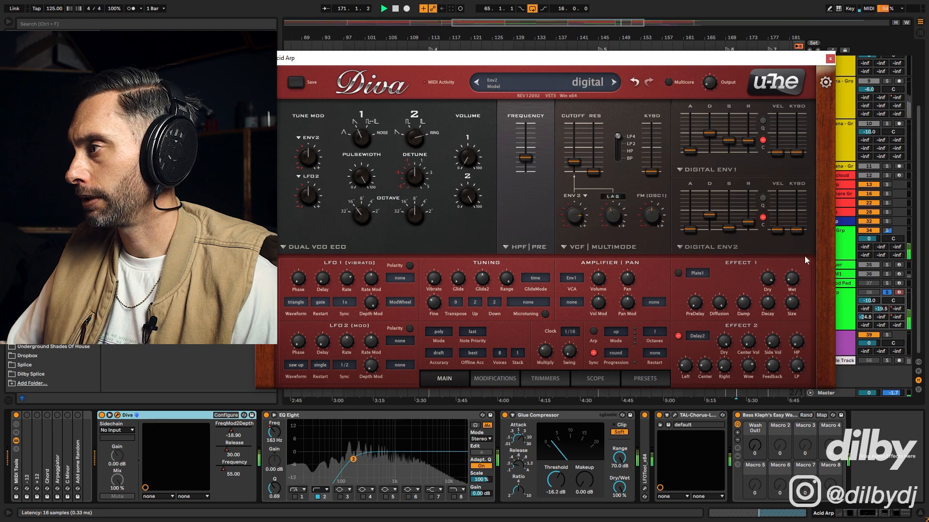
- Unsolo and activate the Acid Arp track, and compare Diva's Plate1 effect on and off in the mix, leaving it on
click(886, 293)
click(870, 292)
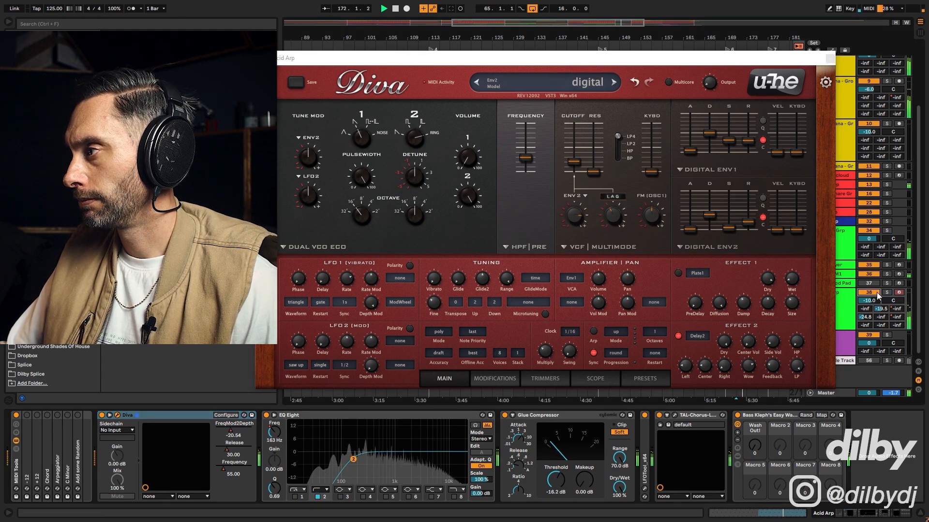
click(678, 274)
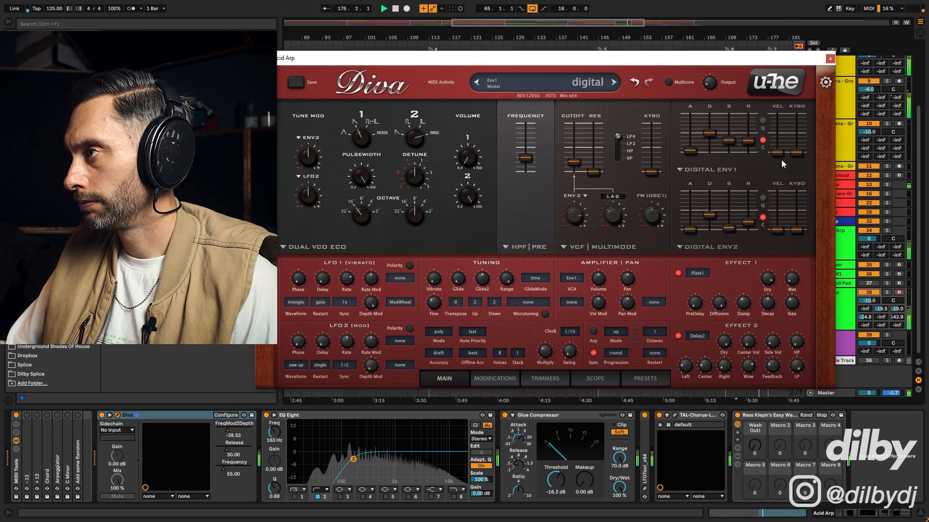
click(678, 273)
click(678, 273)
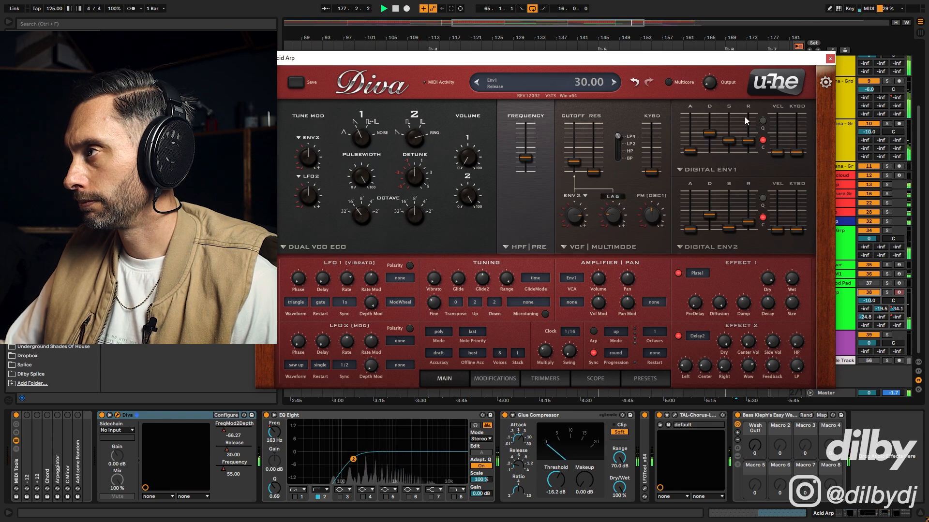
click(831, 58)
- Audition the activated Acid Arp with the full mix from around bar 107, and stop playback
click(425, 303)
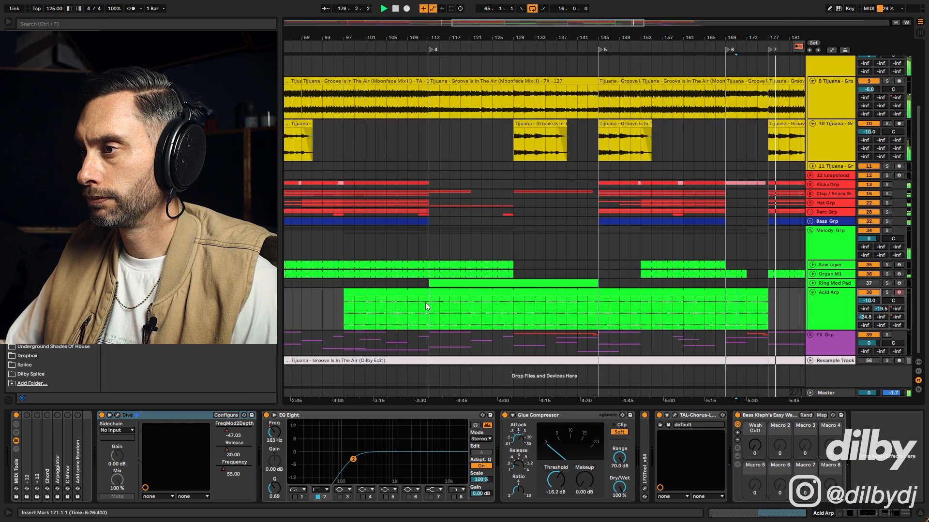
key(space)
key(space)
click(407, 310)
click(401, 310)
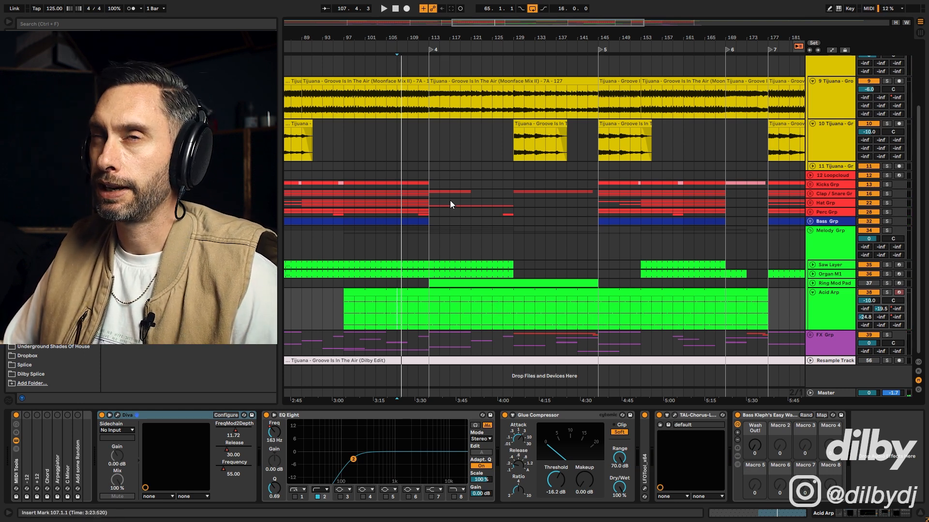
- Audition the full mix from bar 109 with the second large Tijuana sample track (track 10) selected, and stop playback
click(450, 137)
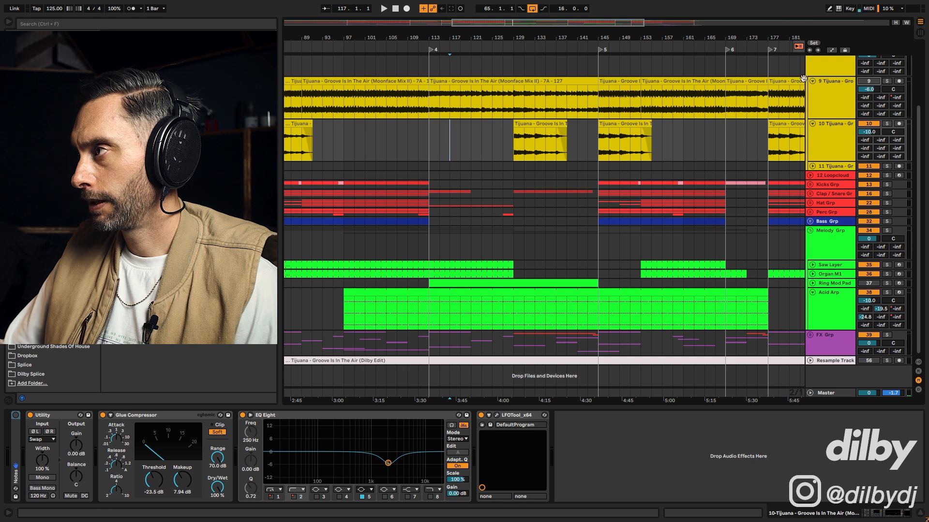
click(406, 141)
key(space)
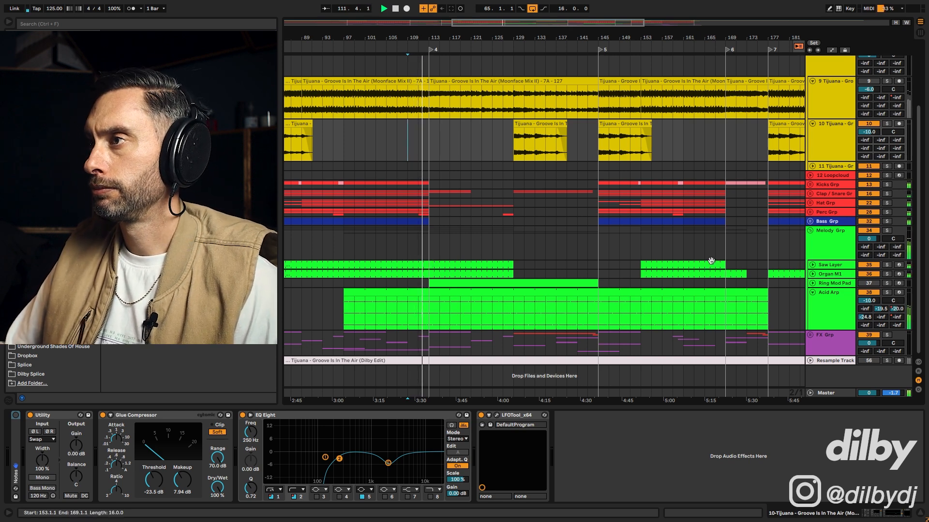
key(space)
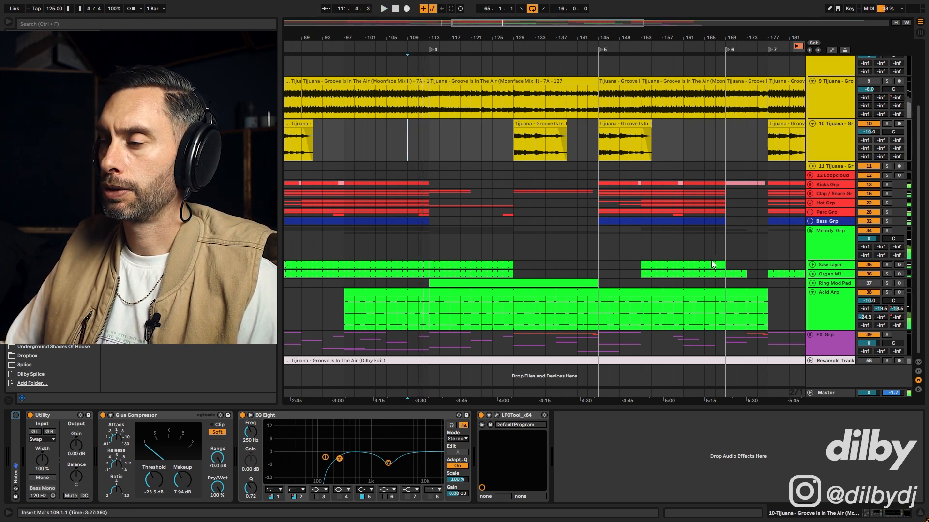
- Lower the Acid Arp's volume to -20 dB and bring it up to -10 dB while auditioning the mix from bar 109
click(408, 315)
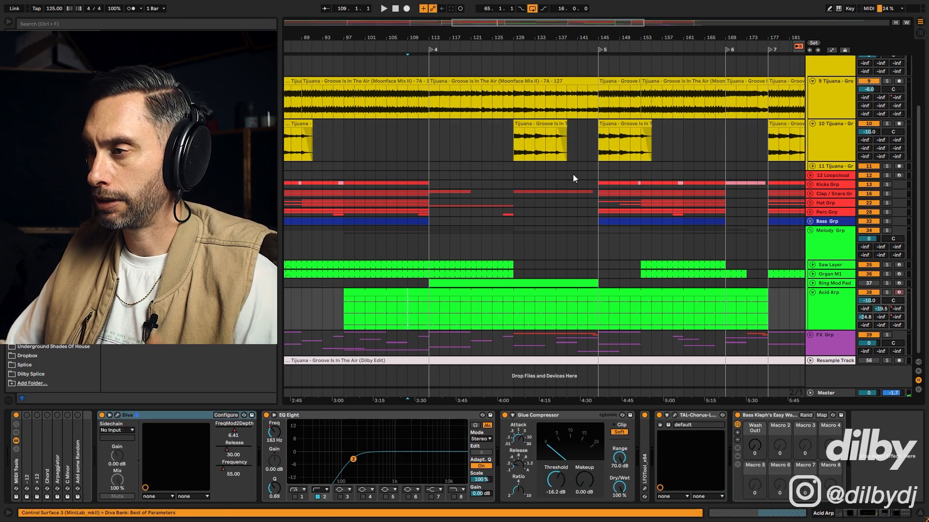
click(405, 165)
key(space)
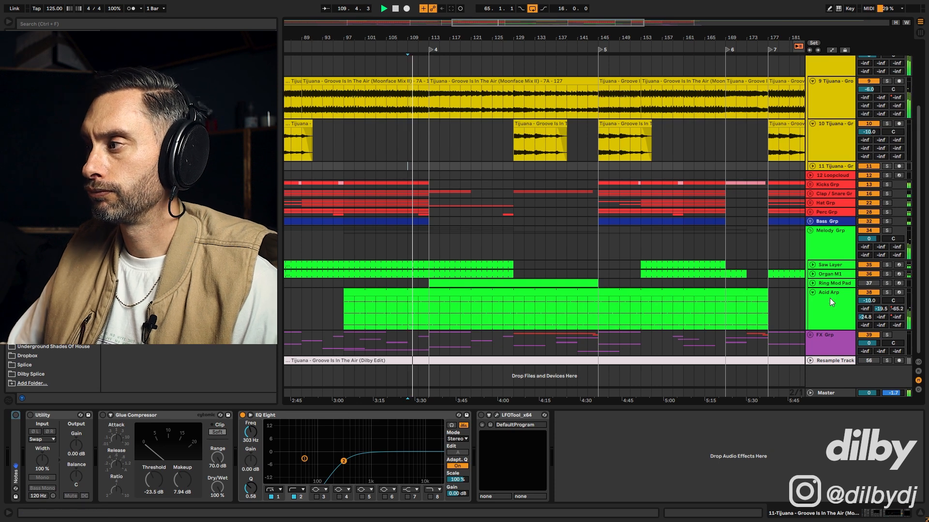
drag(867, 297, 867, 302)
key(space)
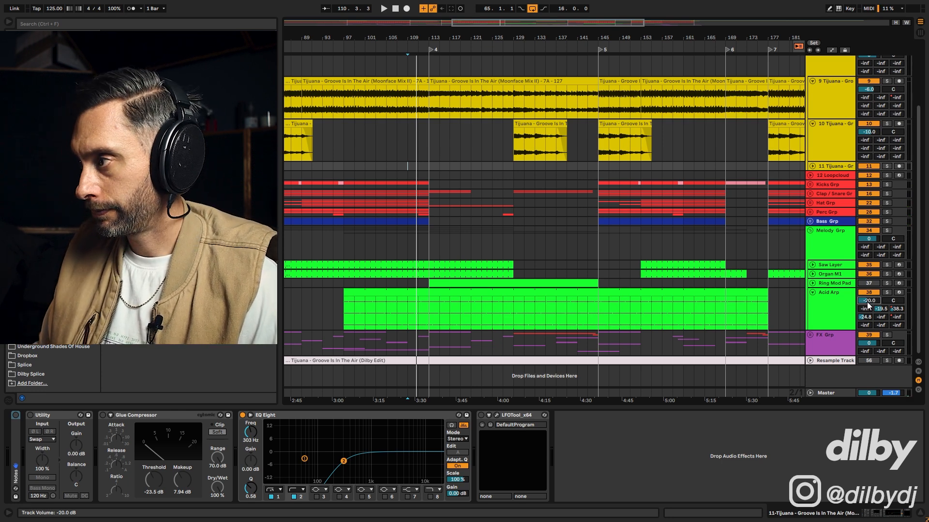
key(space)
scroll(867, 301, up, 6)
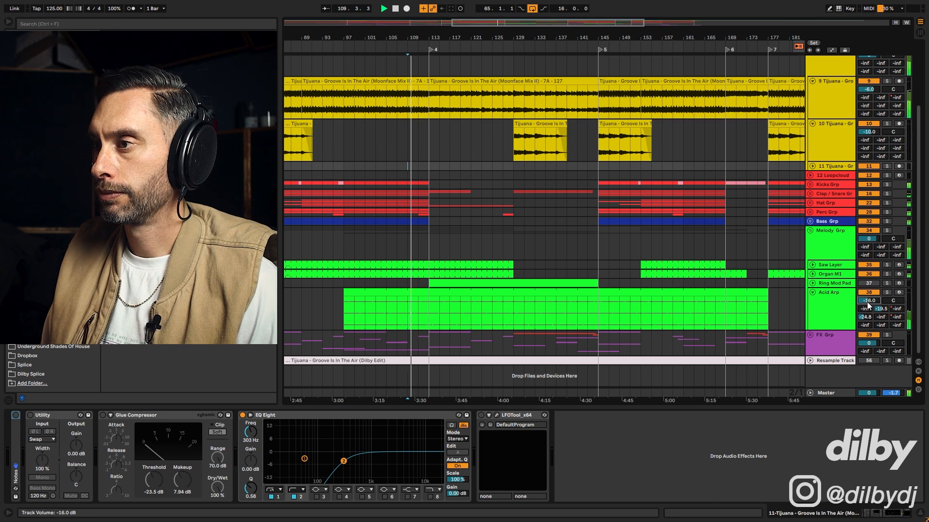
scroll(867, 302, up, 4)
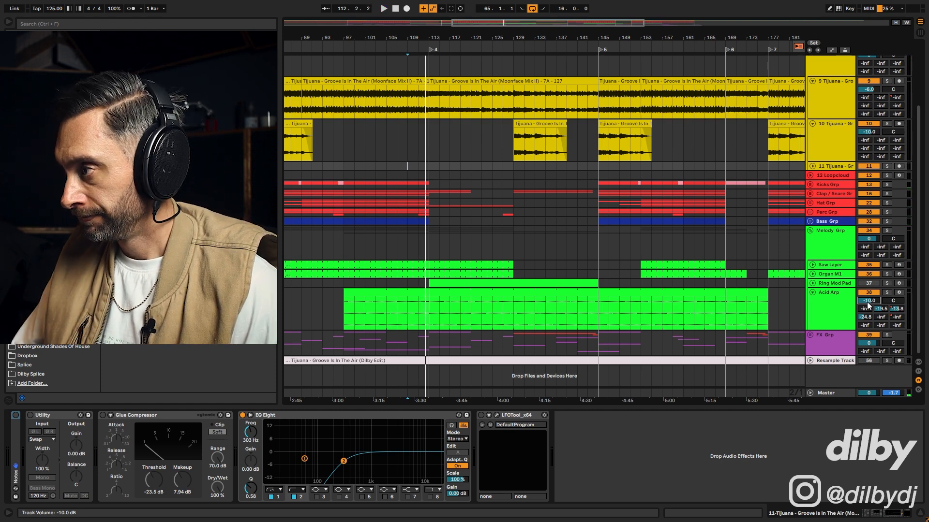
- Raise the Acid Arp's volume to 0 dB, lower it to -11 dB against the playing mix, and settle at -10 dB
key(space)
scroll(866, 301, down, 3)
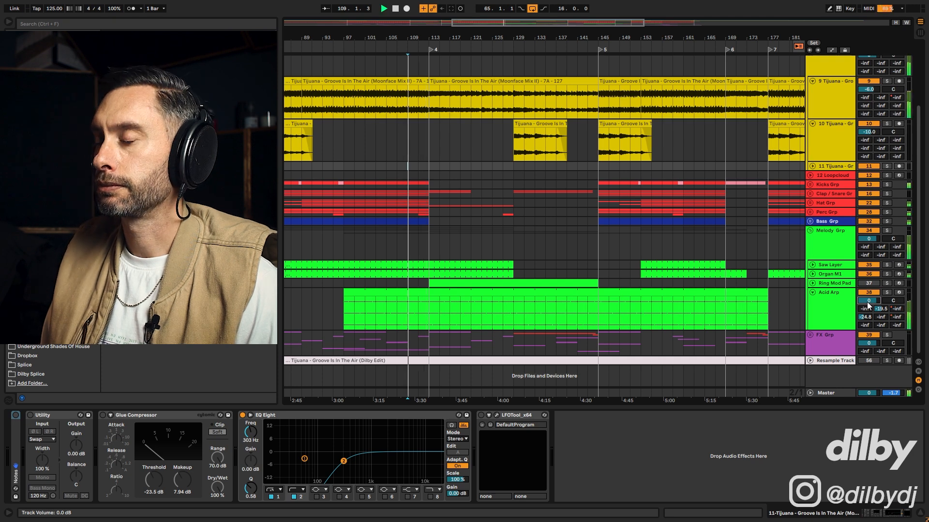
scroll(867, 301, down, 6)
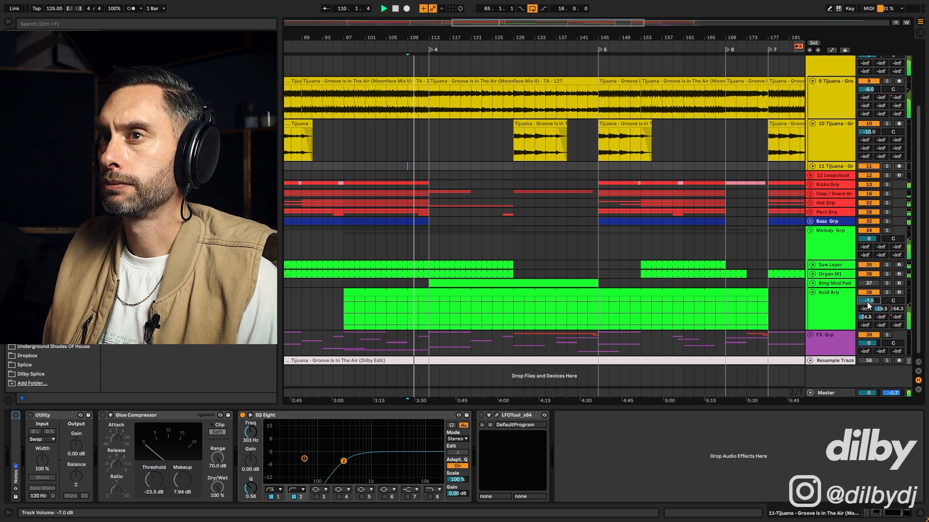
scroll(866, 302, down, 3)
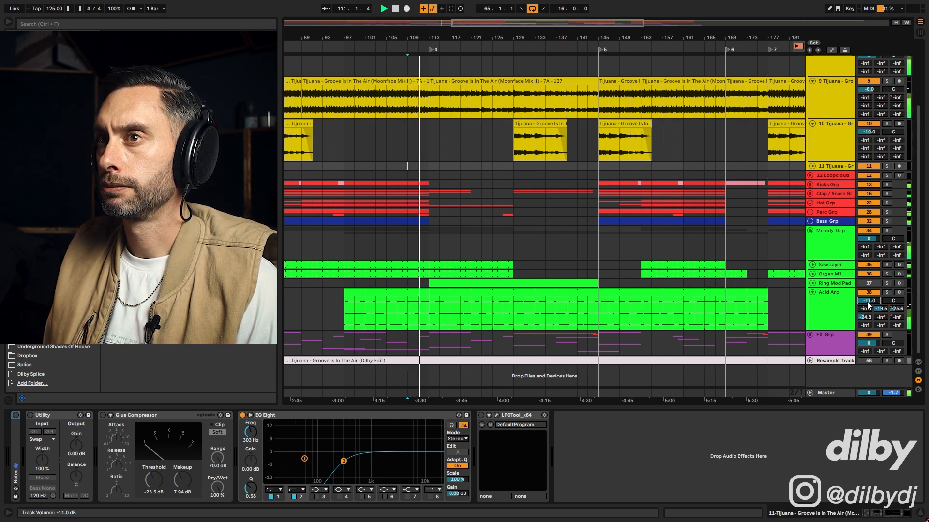
scroll(867, 302, up, 1)
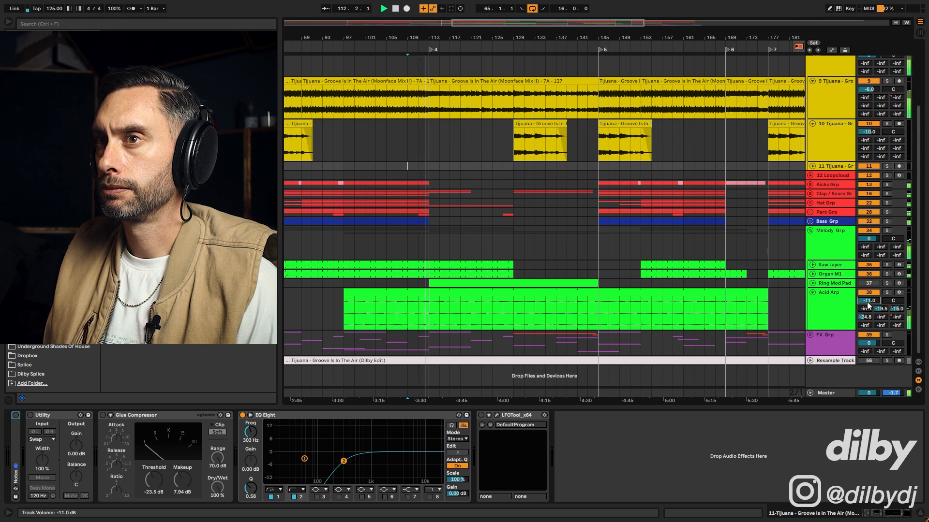
scroll(867, 302, up, 1)
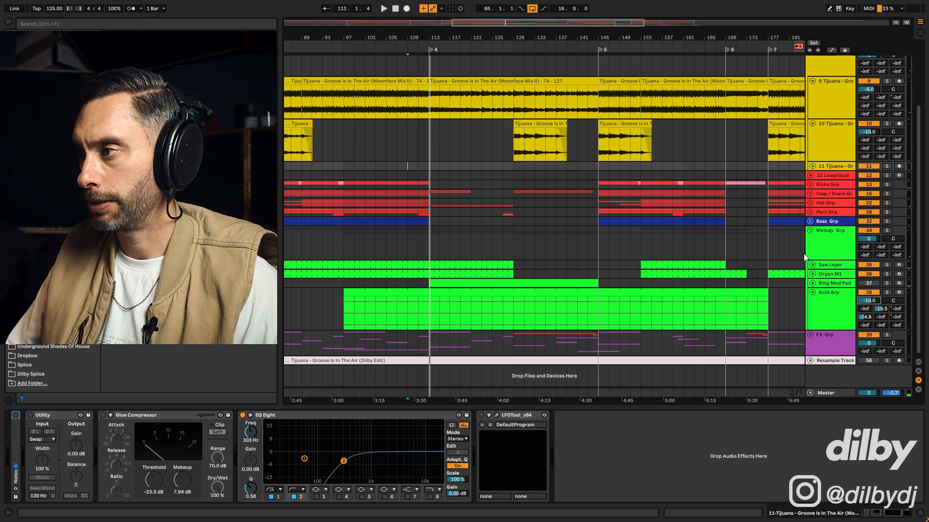
- Audition the Acid Arp in the mix from bar 149, stop playback, and fold its track
click(621, 320)
key(space)
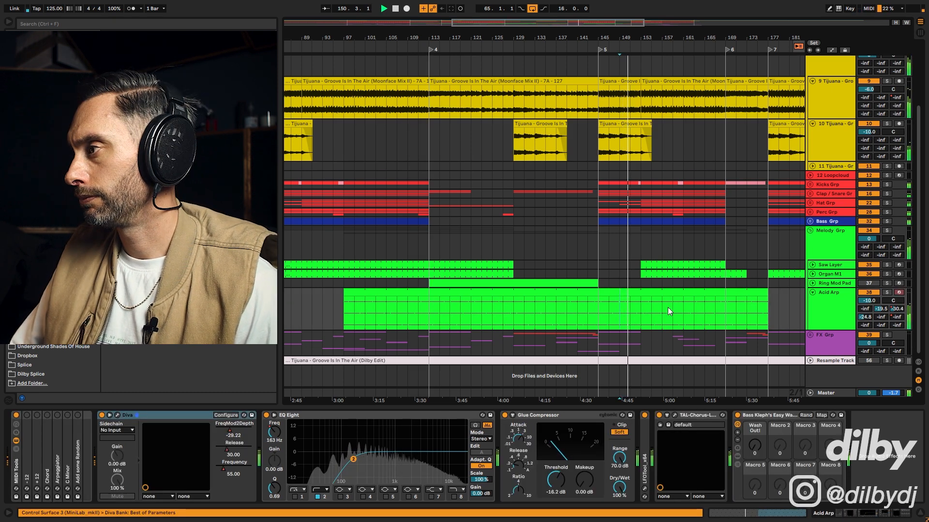
click(834, 296)
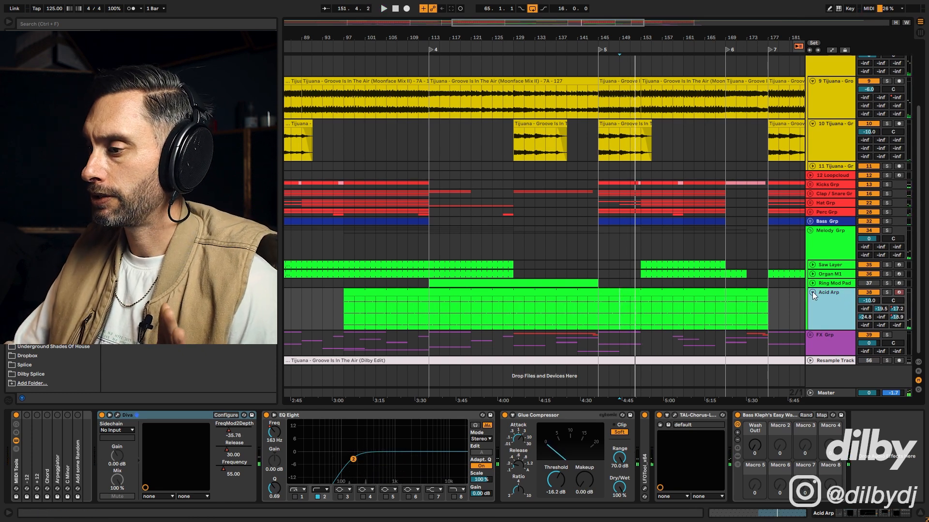
click(811, 292)
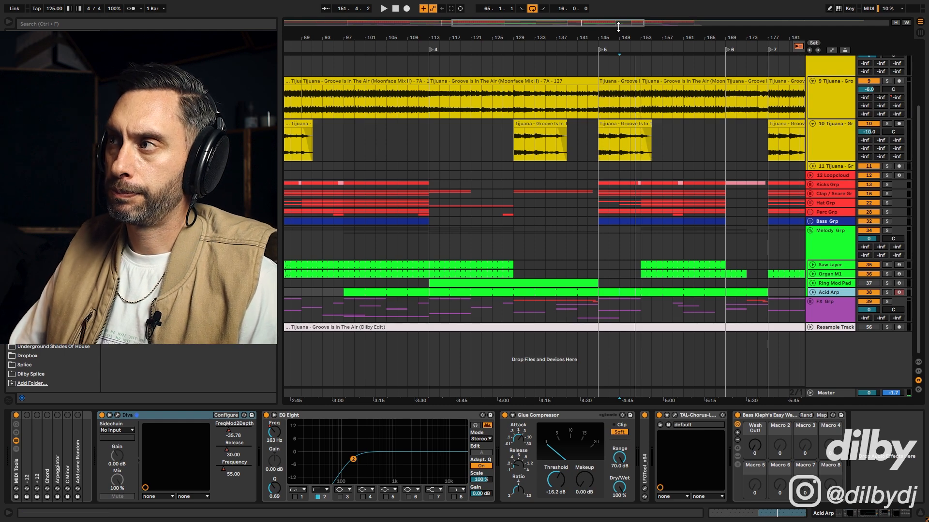
- Mark the section from bar 97 to bar 113 on the Loopcloud track
drag(618, 26, 618, 22)
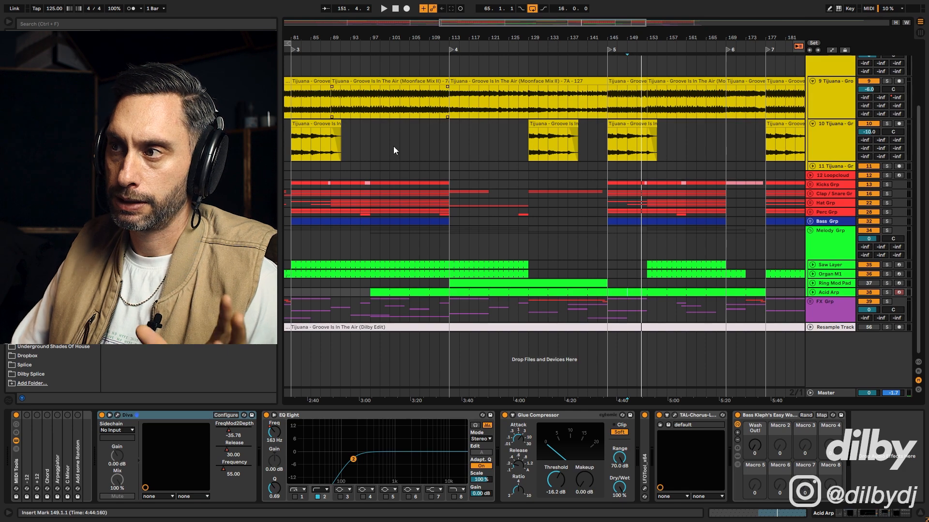
drag(369, 175, 451, 175)
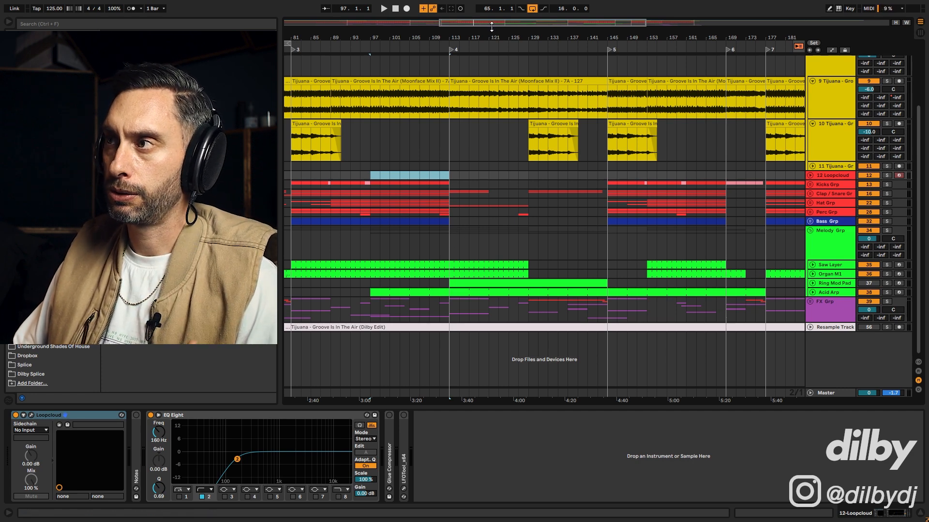
drag(492, 24, 493, 18)
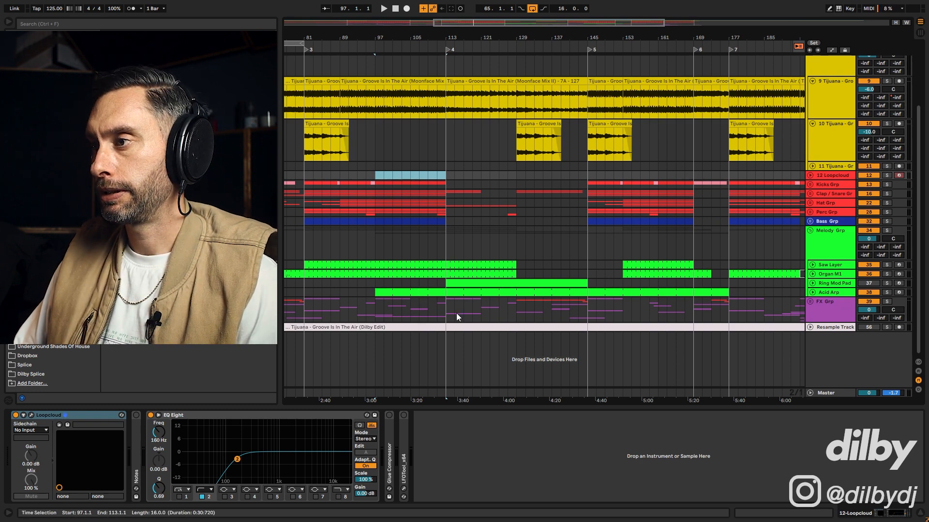
- Solo the Ring Mod Pad track, audition its clip from bar 113, and unfold the track
click(843, 286)
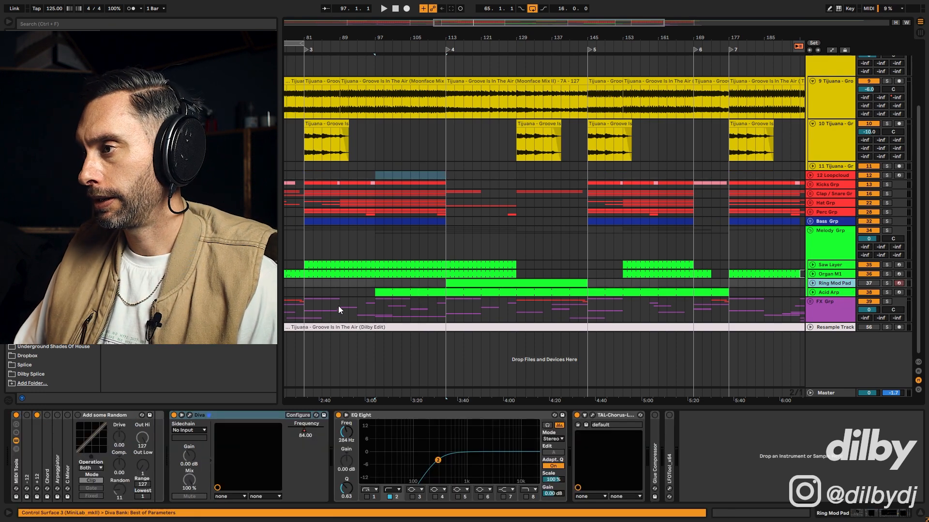
click(455, 281)
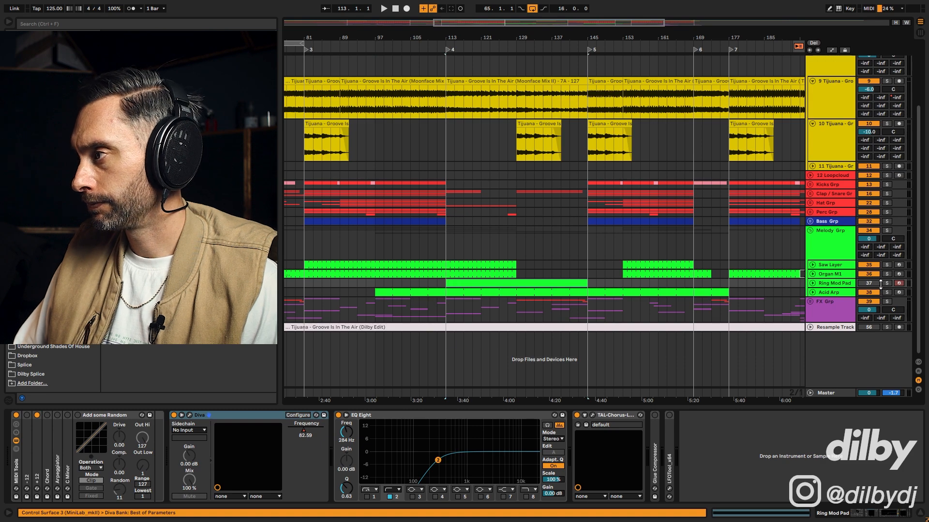
click(886, 284)
key(space)
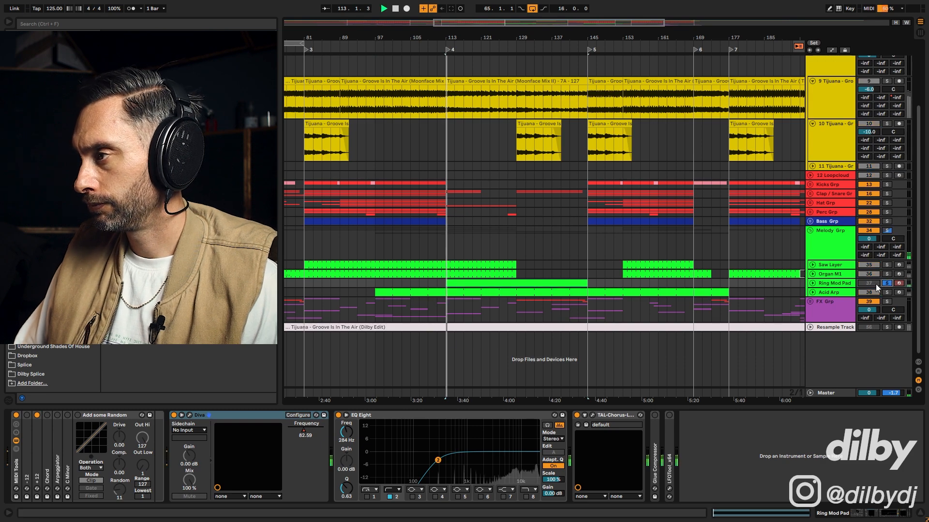
click(812, 283)
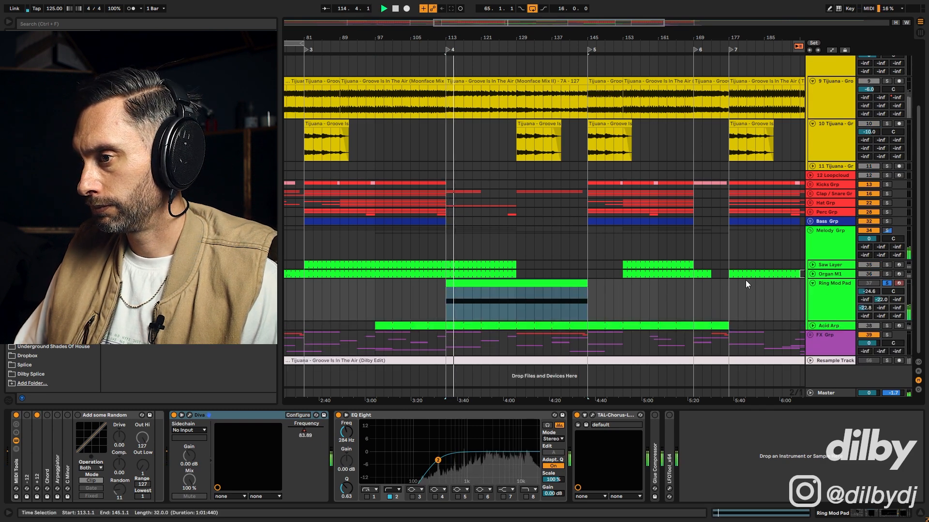
- Open the MIDI notes of the Ring Mod Pad clip and fold its track
click(539, 287)
double_click(539, 287)
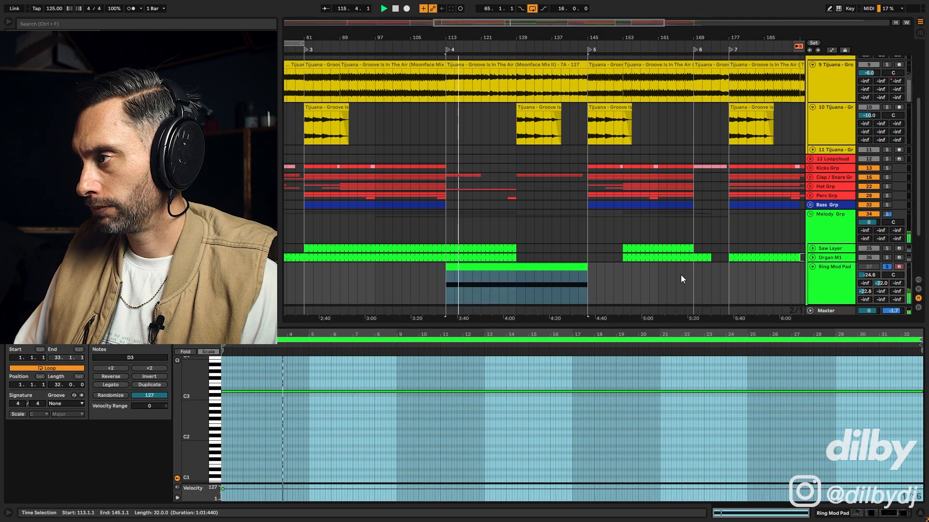
click(822, 267)
key(u)
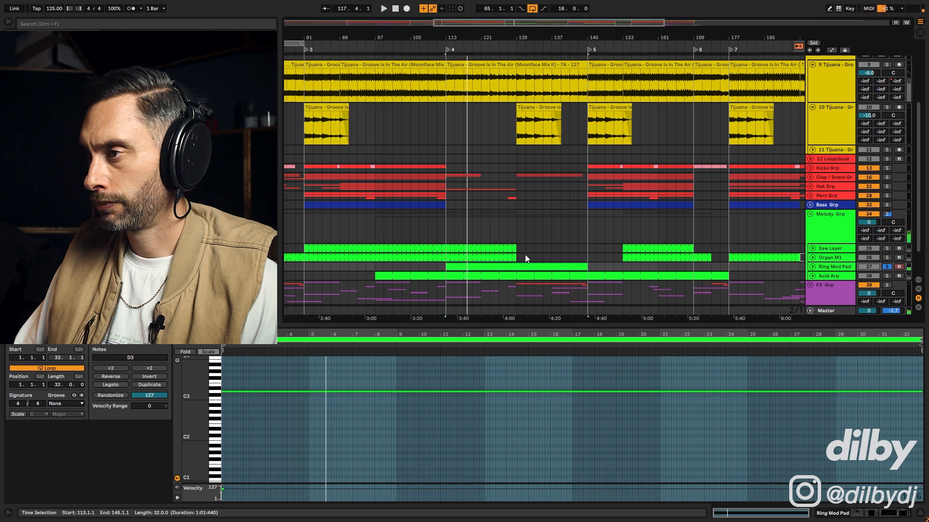
- Unfold the Ring Mod Pad track again with playback stopped and select its clip from bar 113
click(427, 231)
key(space)
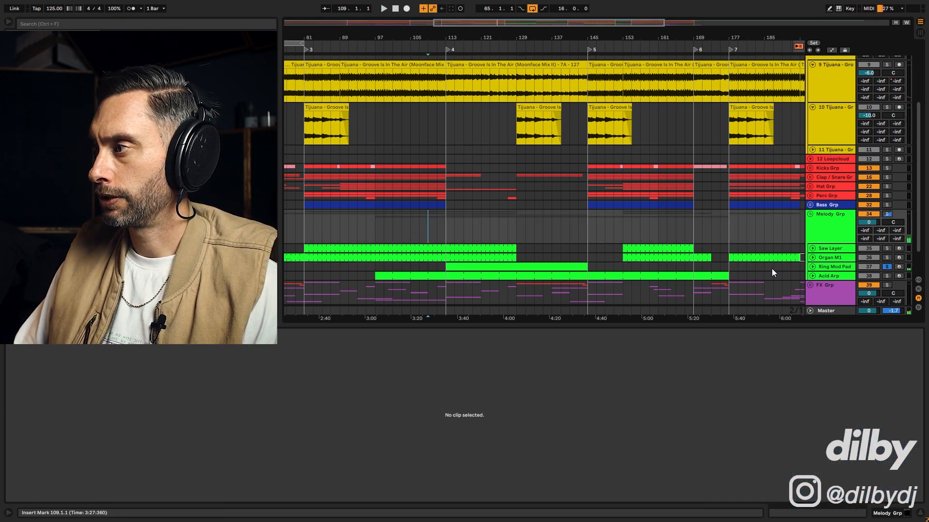
click(813, 268)
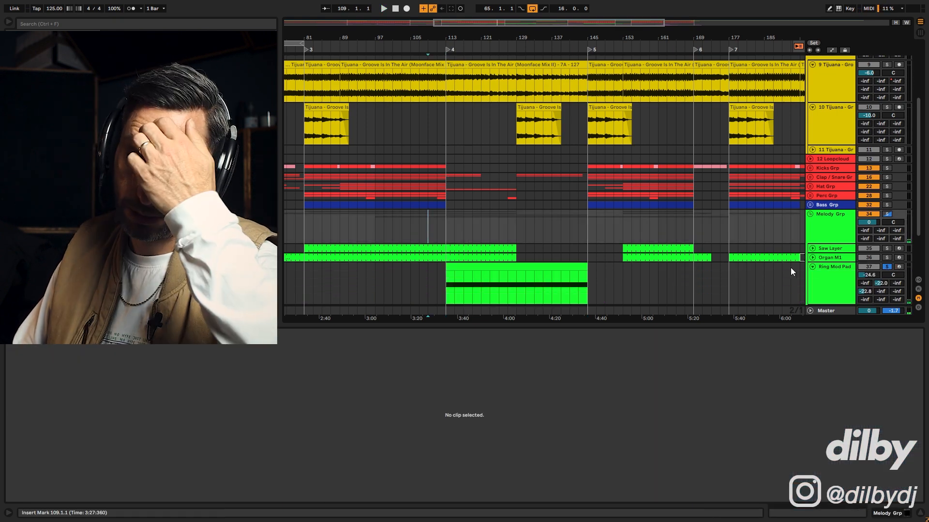
click(539, 277)
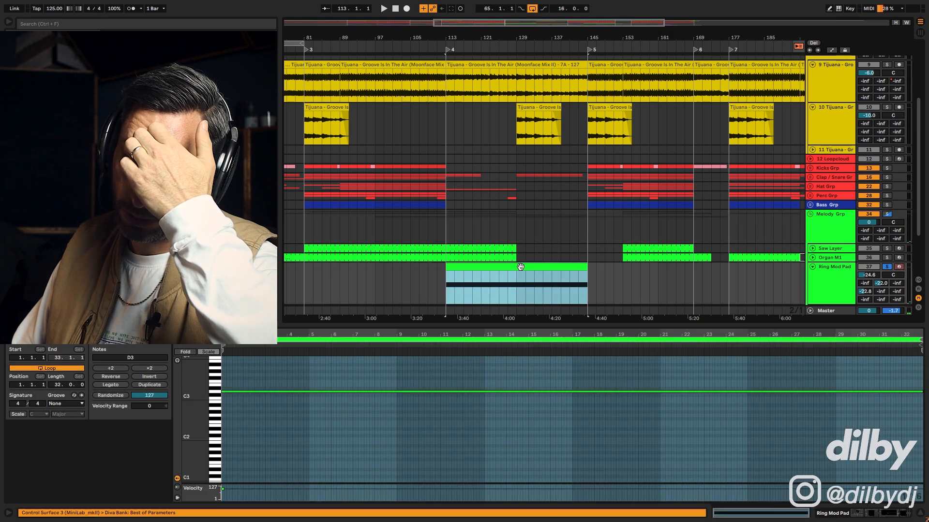
click(427, 282)
double_click(428, 283)
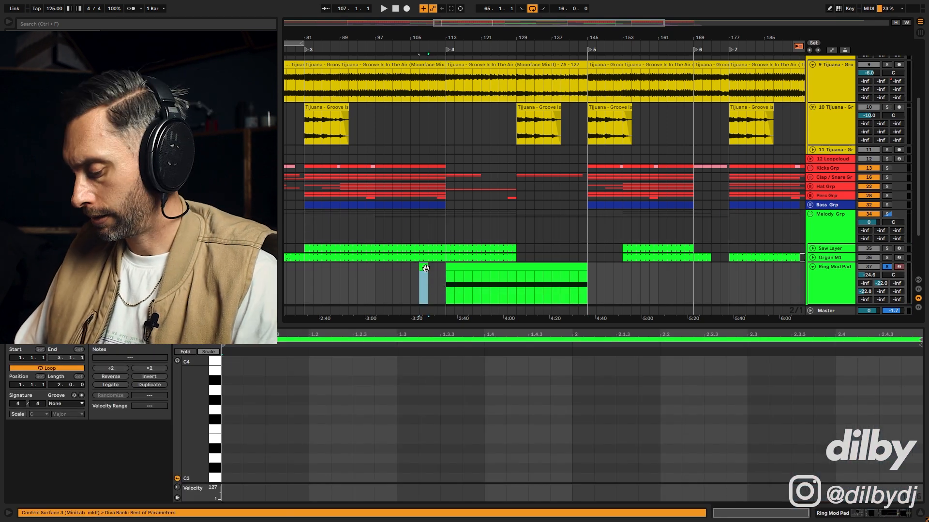
key(Delete)
click(428, 277)
- Open the Diva synth on the Ring Mod Pad track, inspect its settings, and close its window
click(467, 266)
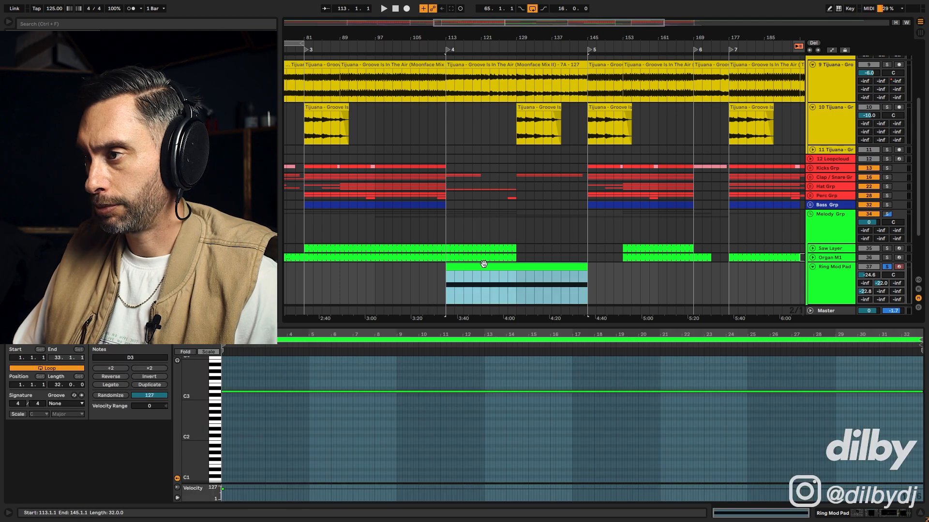
key(shift+Tab)
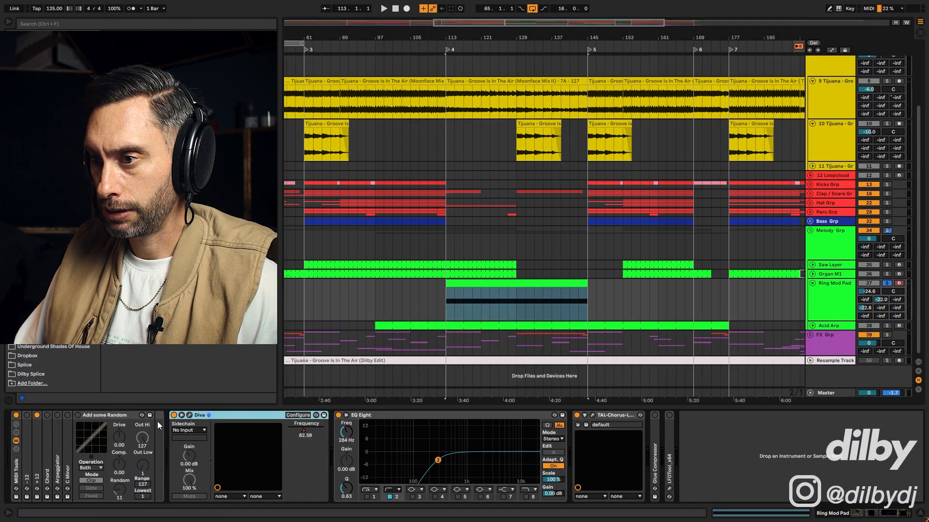
click(189, 414)
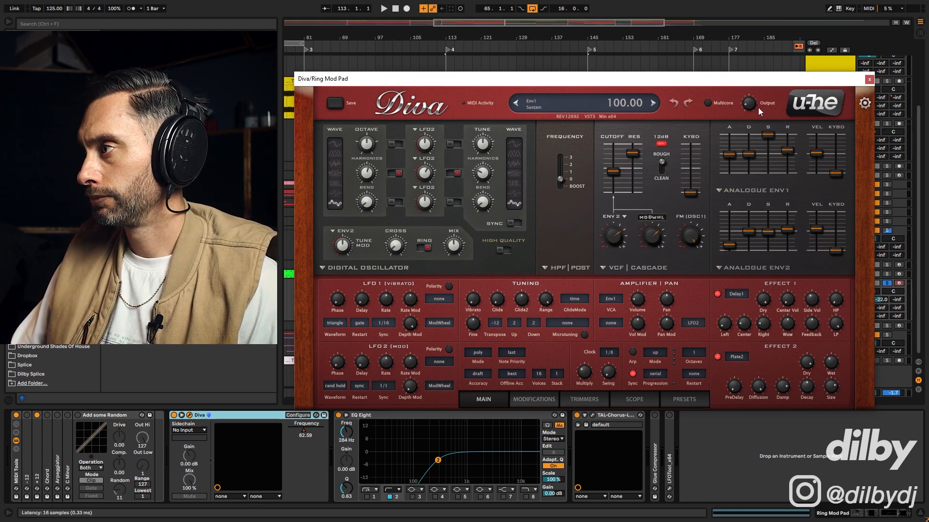
click(869, 79)
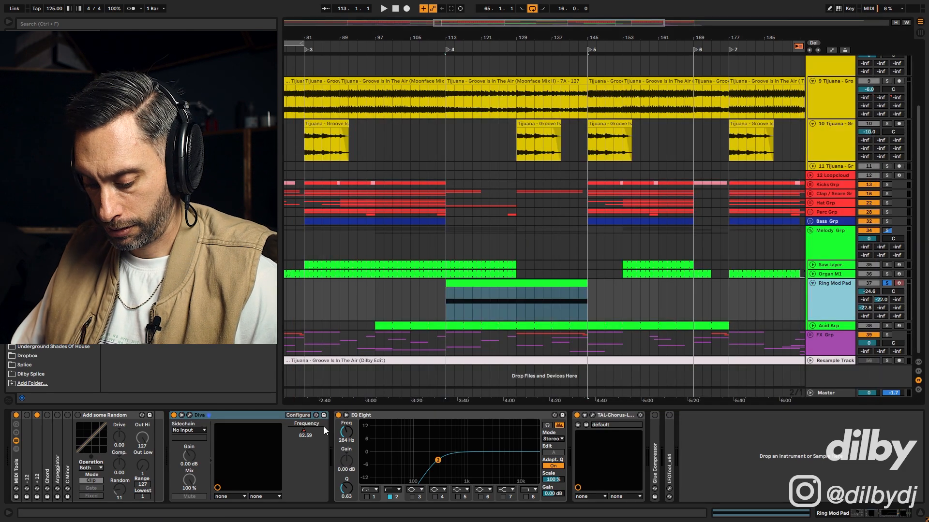
- Show the Diva Frequency automation on the Ring Mod Pad track and re-enable the overridden automation
key(a)
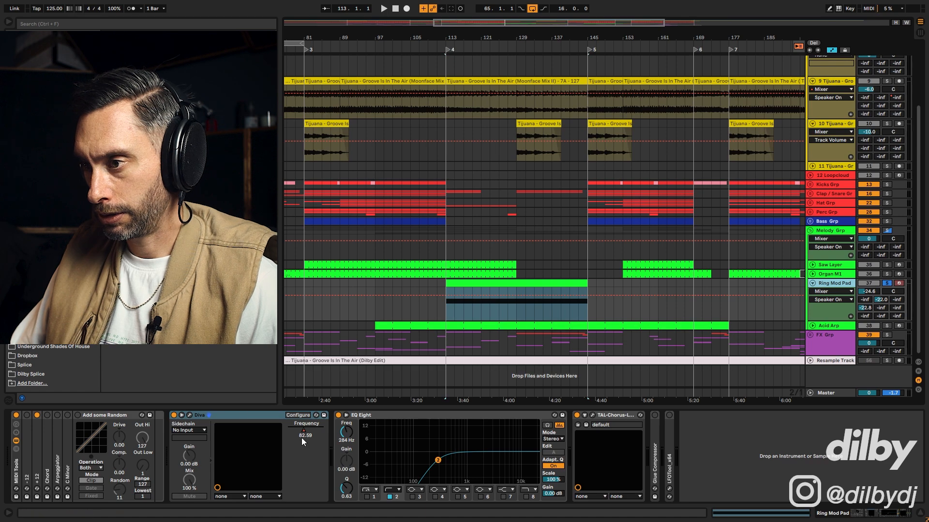
click(309, 429)
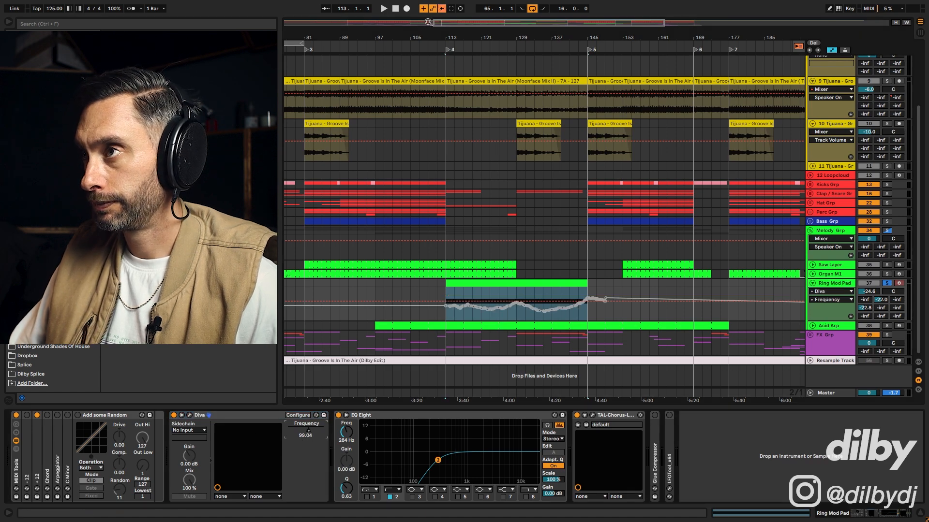
click(443, 9)
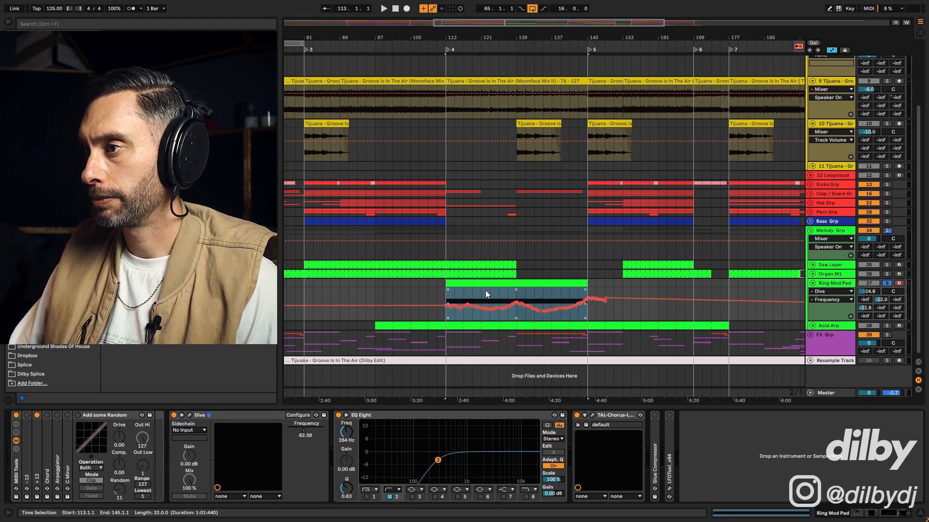
- Play from bar 111, take the Ring Mod Pad out of solo, and select its clip
click(436, 293)
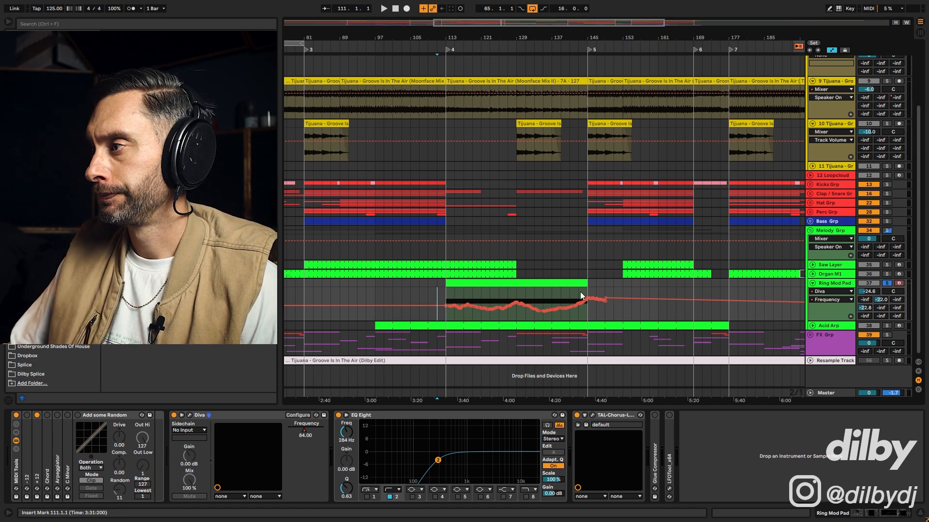
key(space)
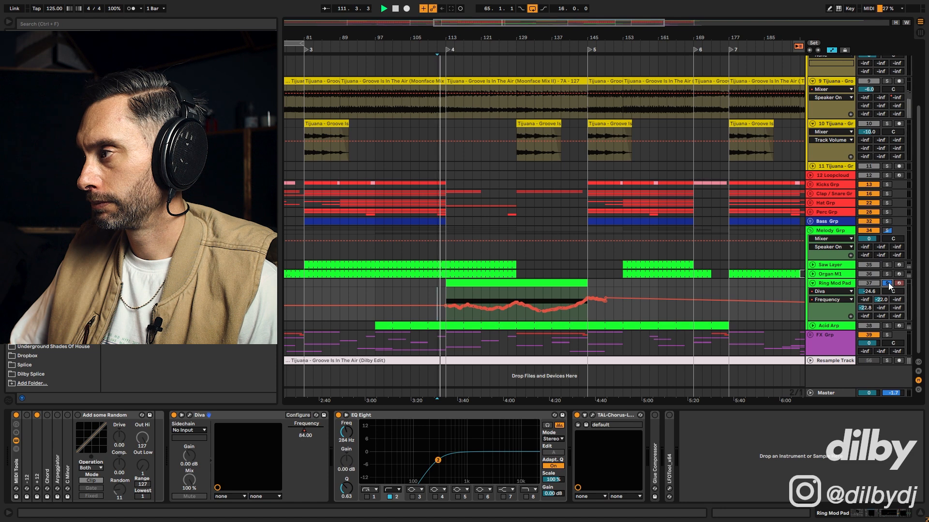
click(888, 283)
click(479, 284)
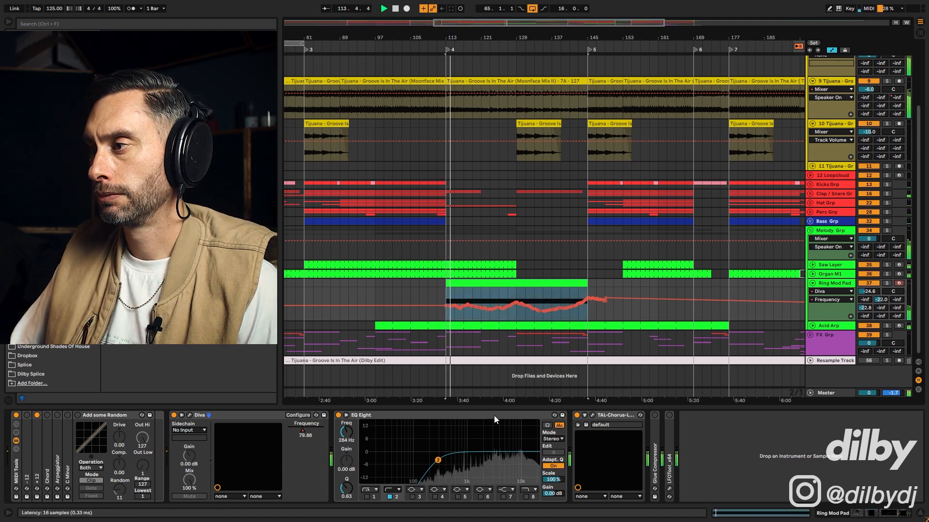
- Adjust the Ring Mod Pad's volume against the playing mix through -24.4, -23.8 and -23.4 dB, settling at -23.5 dB
drag(868, 291, 868, 289)
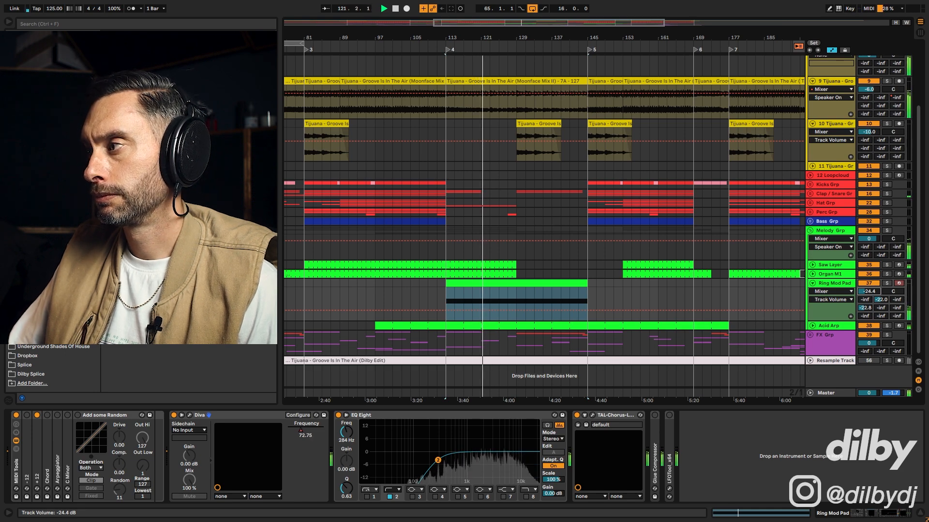
drag(866, 292, 876, 291)
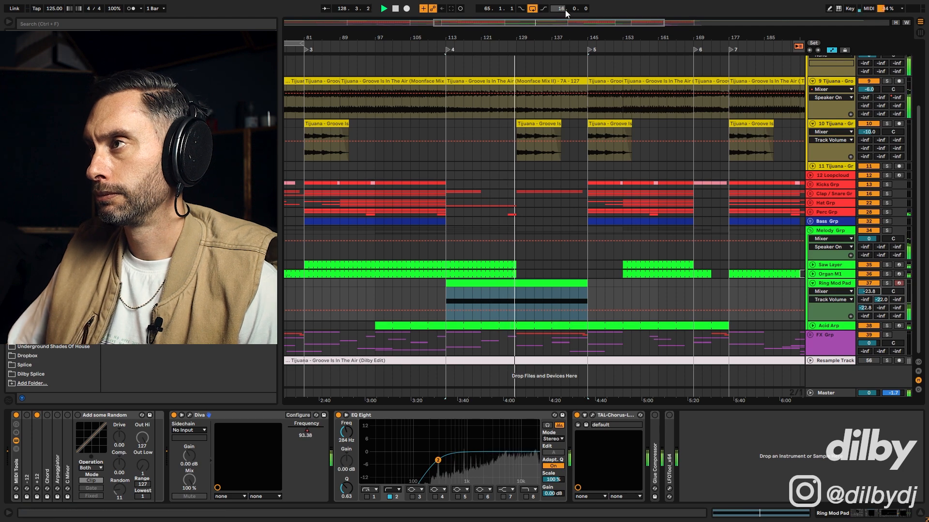
mouse_move(599, 38)
mouse_down()
mouse_move(598, 29)
mouse_move(502, 14)
mouse_up()
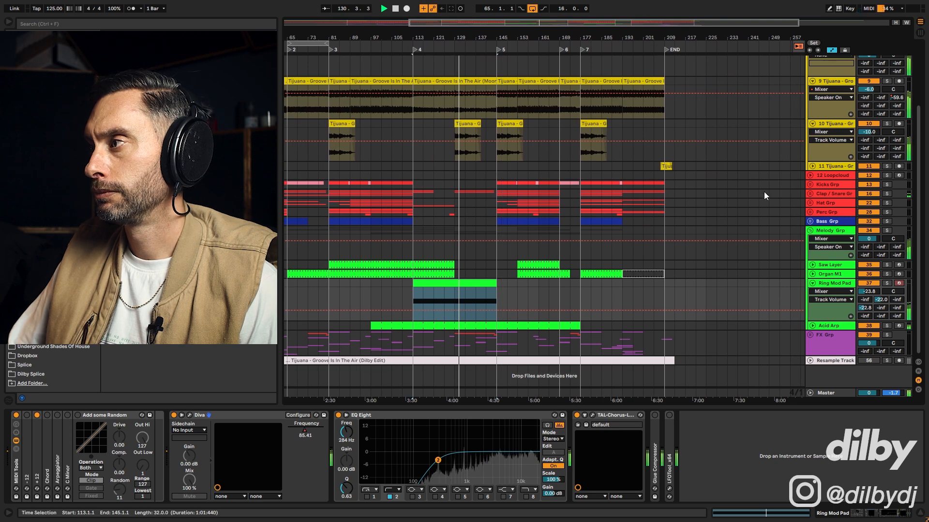
click(824, 193)
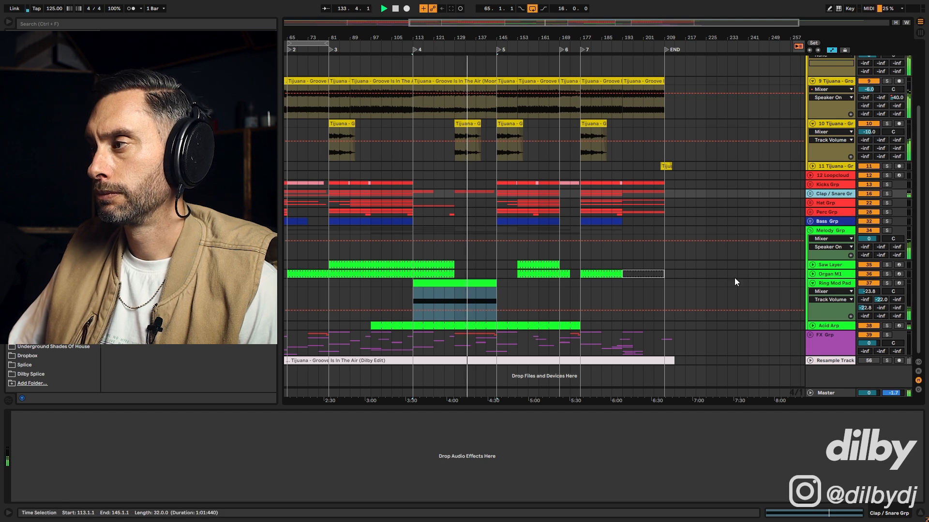
drag(866, 294, 866, 291)
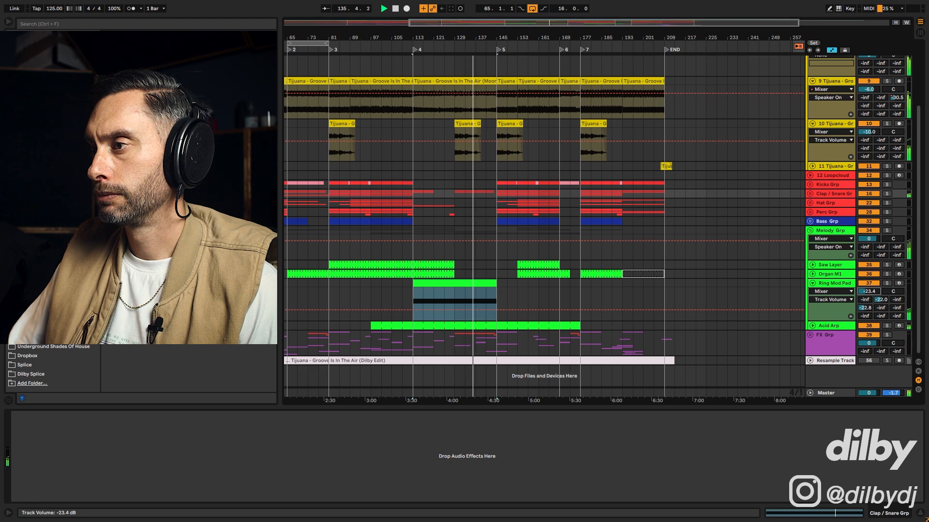
click(866, 293)
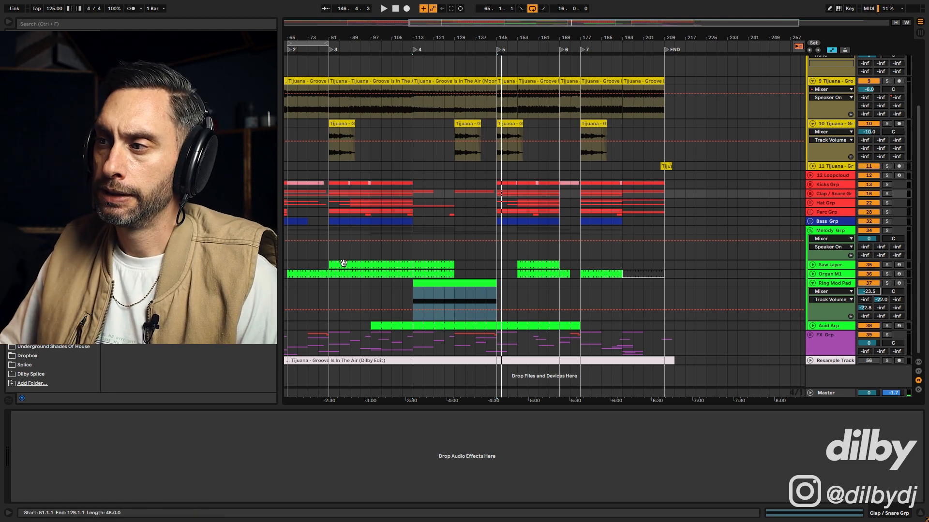
- Try the Ring Mod Pad's volume at -22.3 dB and undo the change
mouse_move(446, 296)
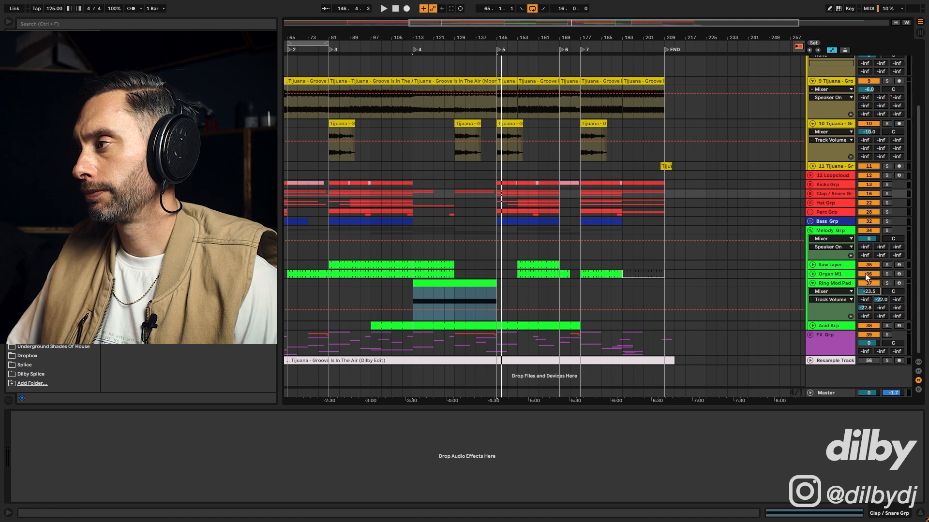
drag(870, 293, 870, 290)
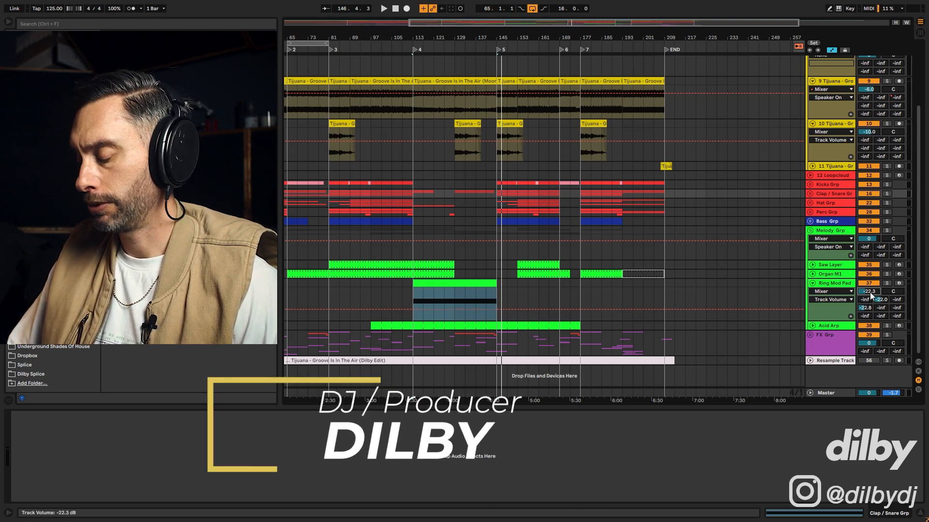
key(ctrl+z)
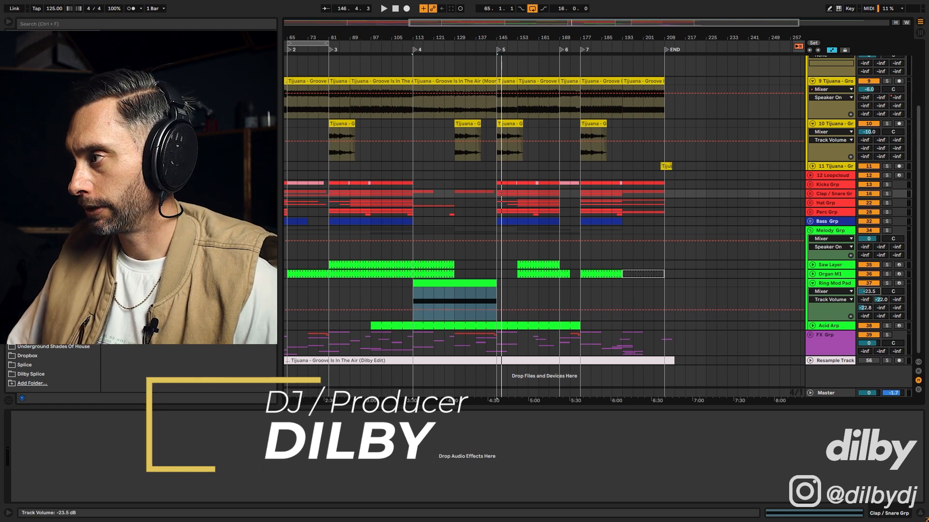
drag(869, 291, 869, 291)
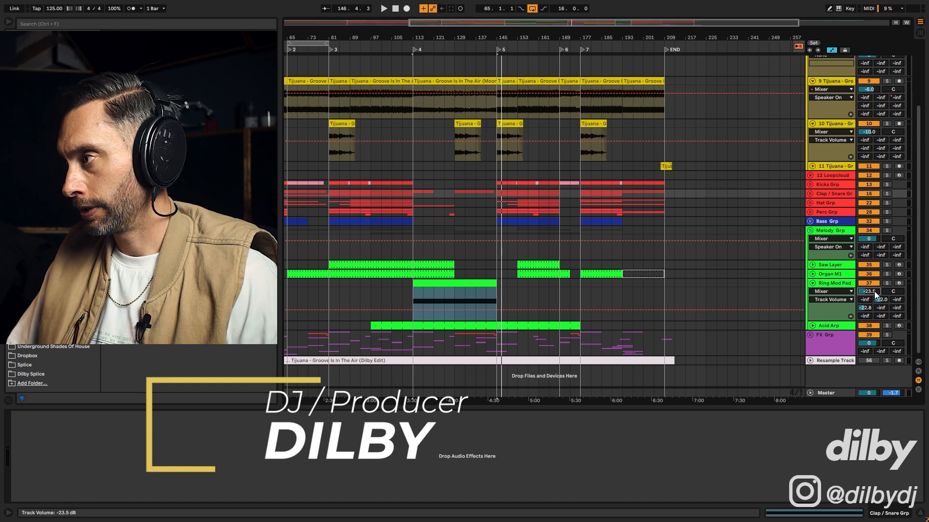
- Audition the Ring Mod Pad in the mix from bar 113, fold its track, and stop playback
click(433, 280)
key(space)
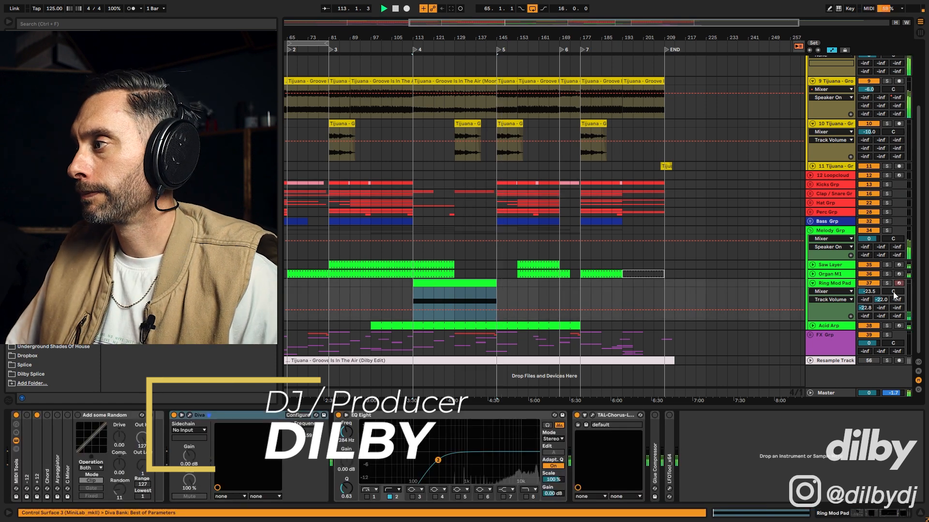
click(813, 282)
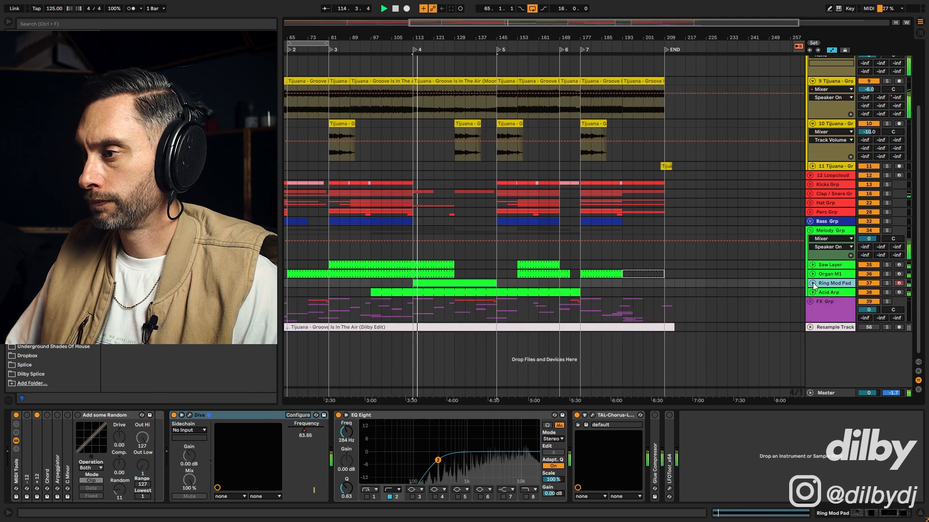
key(space)
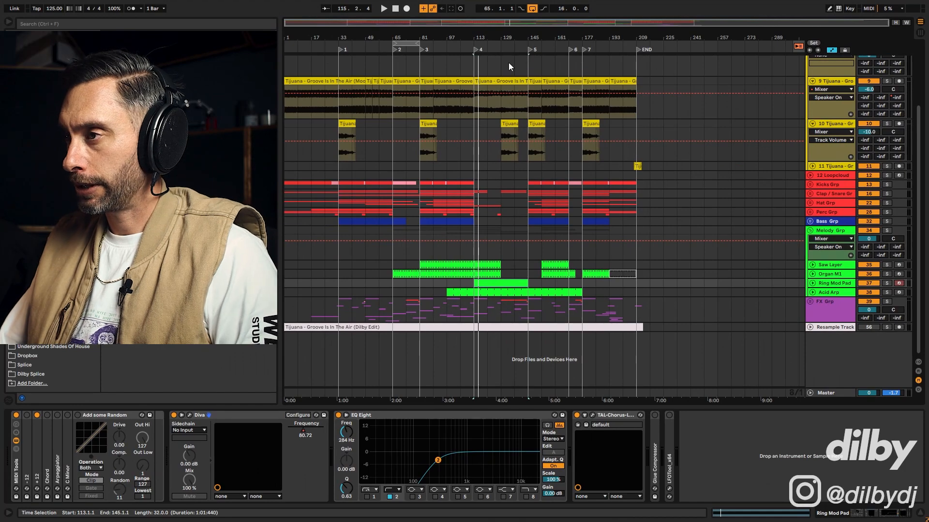
- Mark the section from bar 143 to bar 145 on the Loopcloud track
drag(524, 24, 524, 55)
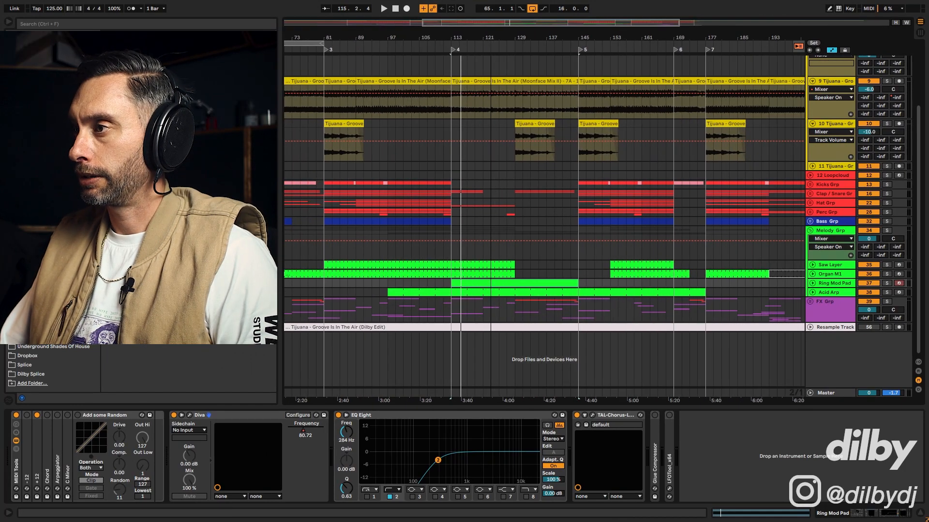
drag(574, 175, 579, 176)
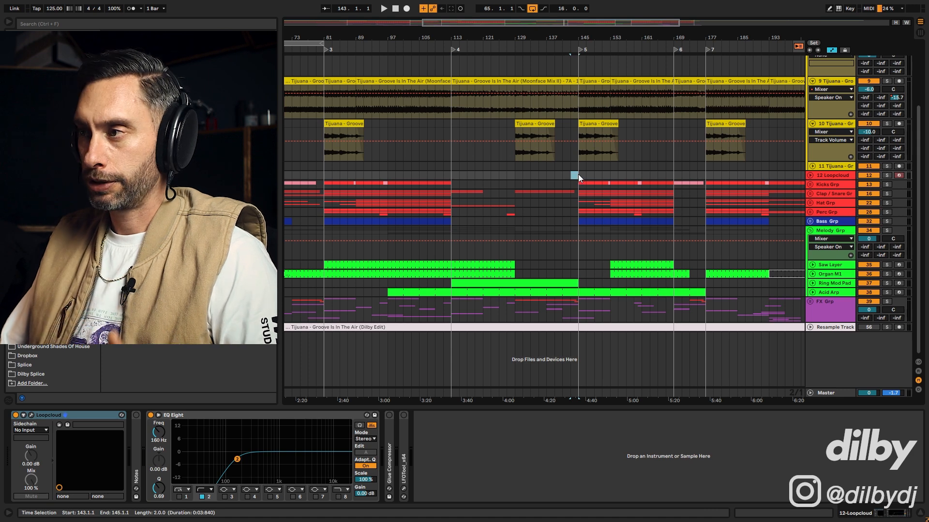
mouse_move(517, 24)
mouse_down()
mouse_move(518, 15)
mouse_move(515, 26)
mouse_up()
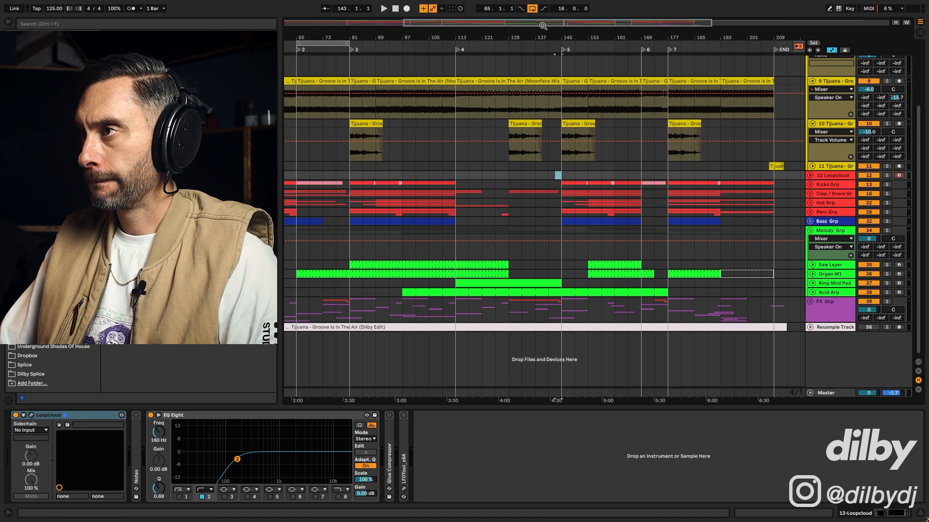
drag(543, 27, 542, 14)
- Place the insert mark at bar 125, then expand the FX group and collapse the Melody group
click(500, 177)
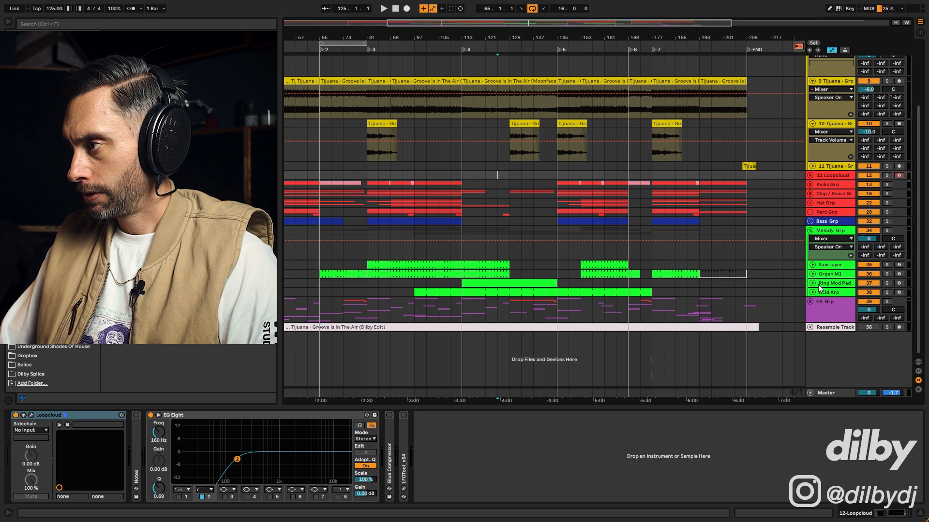
click(809, 302)
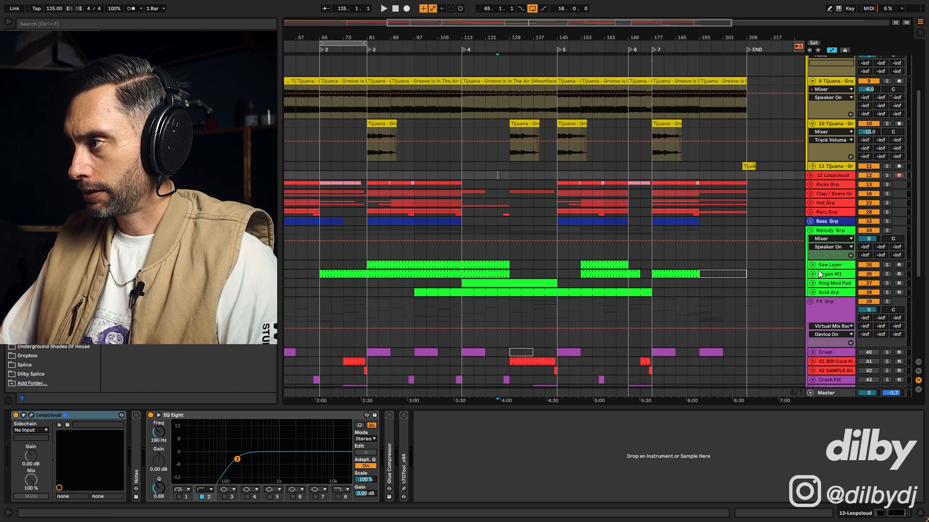
click(809, 231)
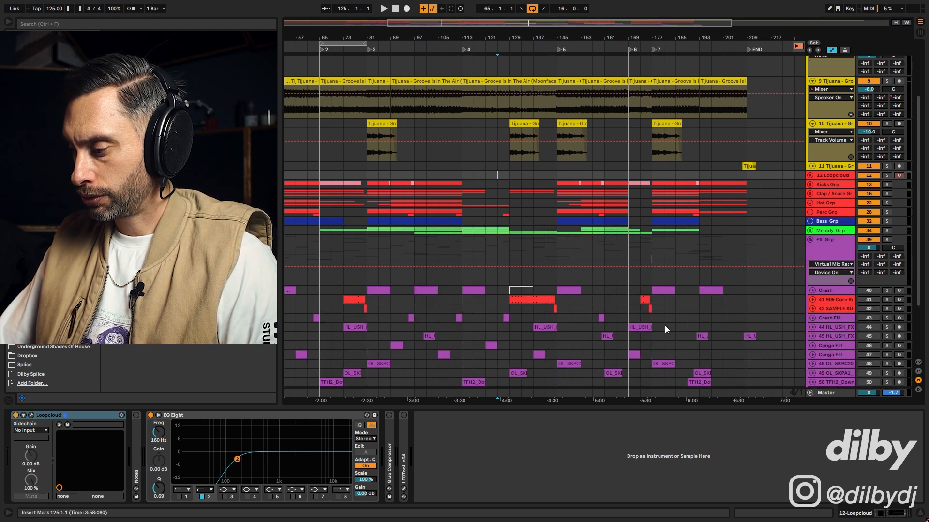
- Activate the Crash track in the FX group and audition it in the mix from bar 113
scroll(578, 286, down, 3)
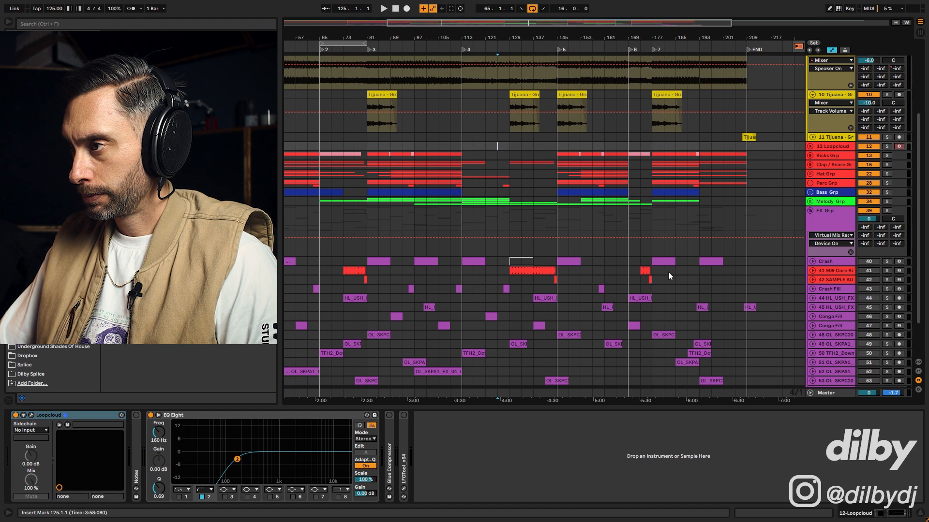
click(463, 261)
click(898, 263)
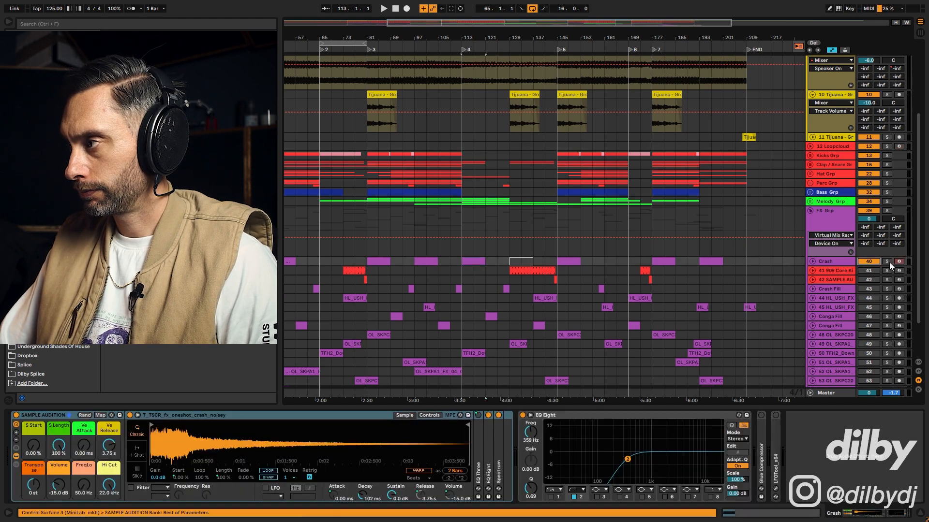
key(space)
click(829, 261)
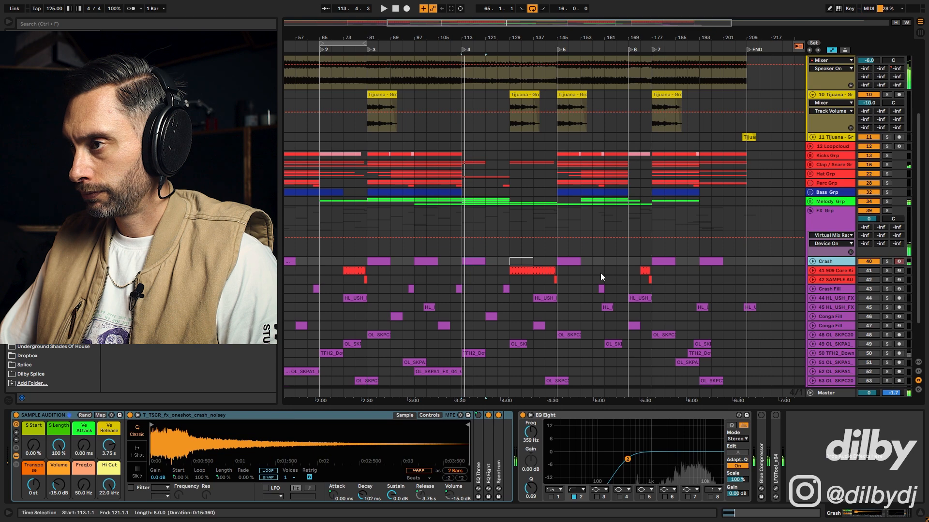
- Audition the Crash track in the mix from bar 93 and unfold the track to inspect its mixer settings
click(405, 260)
key(space)
key(space)
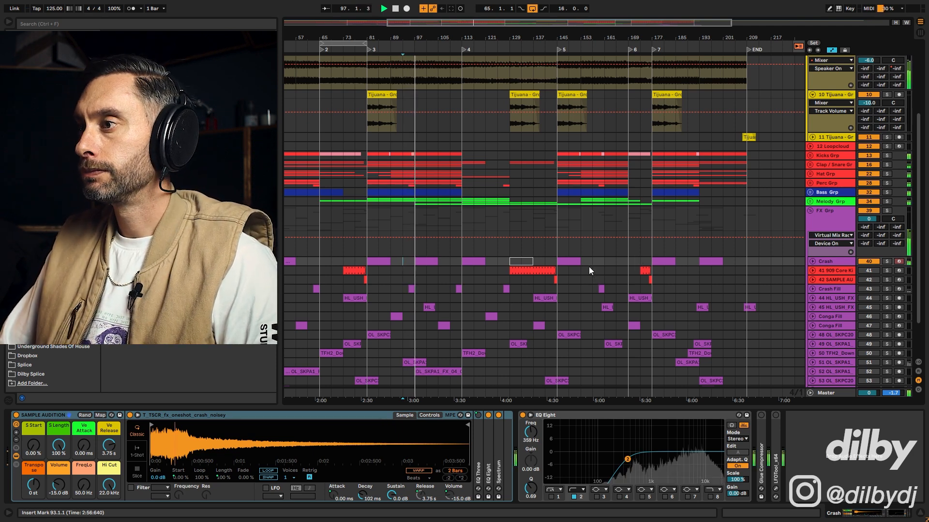
click(812, 261)
scroll(867, 268, down, 2)
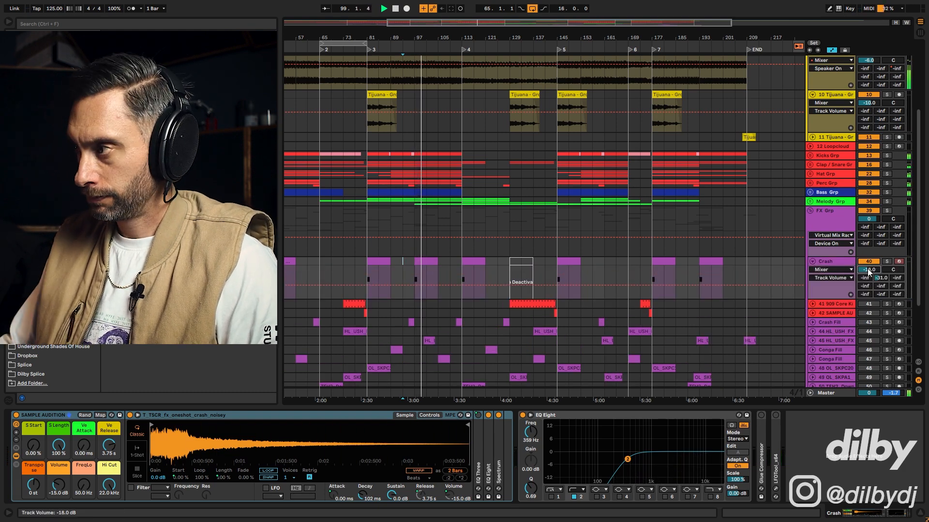
key(space)
drag(345, 37, 345, 77)
click(640, 47)
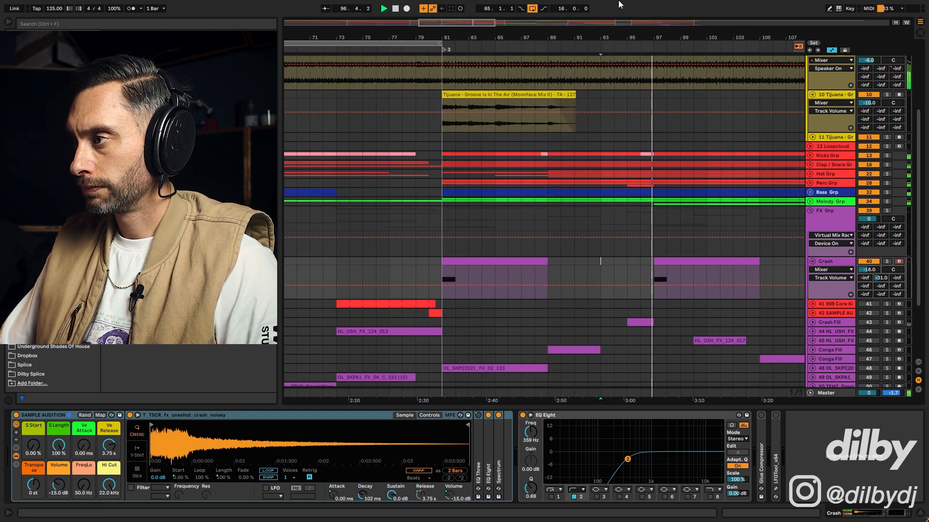
- Activate and unfold the Crash Fill track, with its clip at bar 95 as the playback start
drag(610, 37, 611, 3)
click(457, 322)
key(space)
click(845, 321)
click(869, 322)
click(812, 322)
- Set the Crash Fill track's volume to -15.0 dB while it plays in the mix, and stop playback
key(space)
click(868, 331)
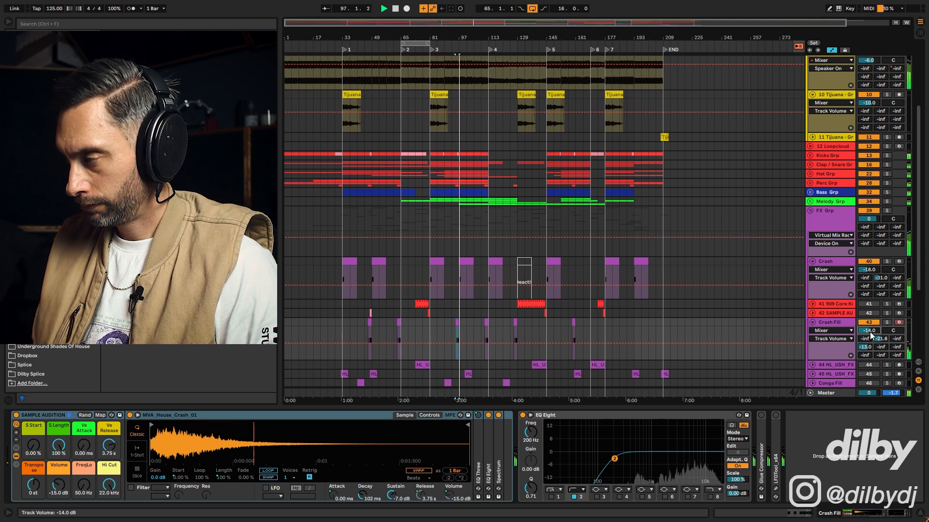
key(Down)
key(space)
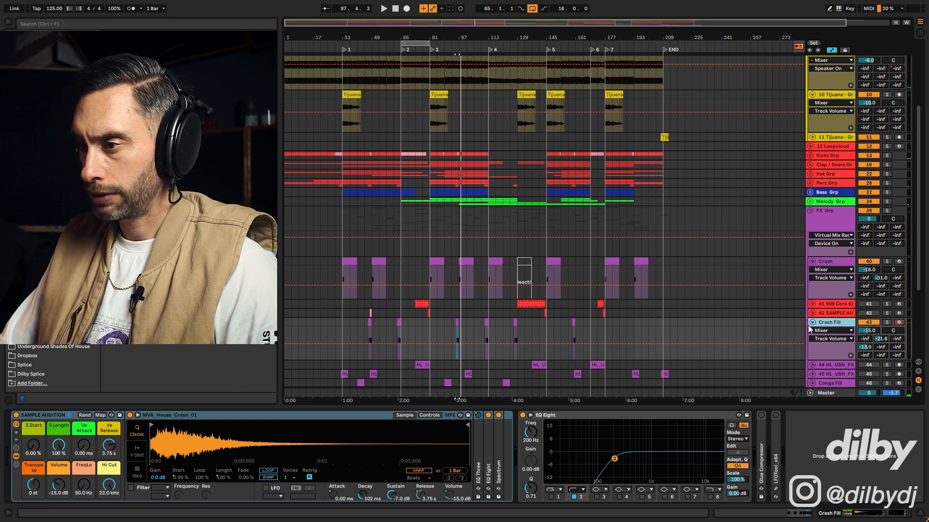
- Set the Crash Fill sampler's random pan amount to 20 %, audition it, and fold the track
click(431, 416)
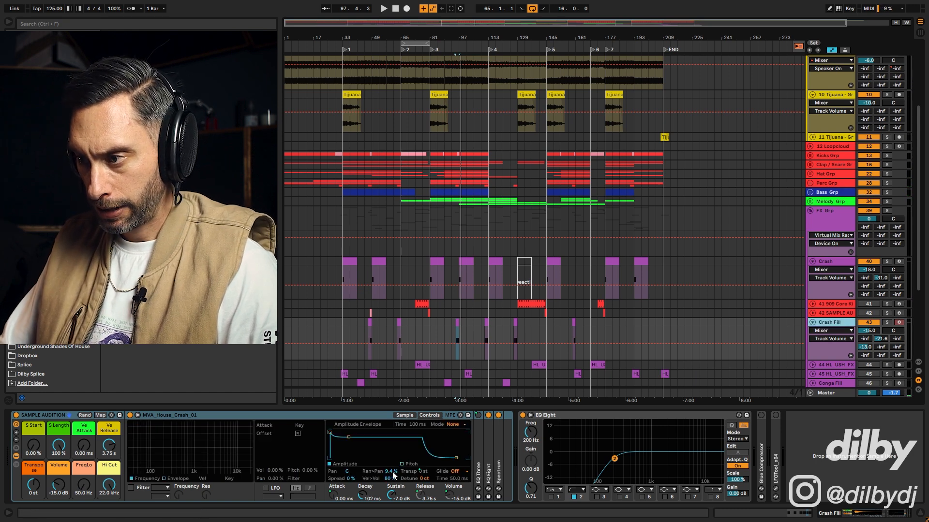
drag(393, 474, 393, 471)
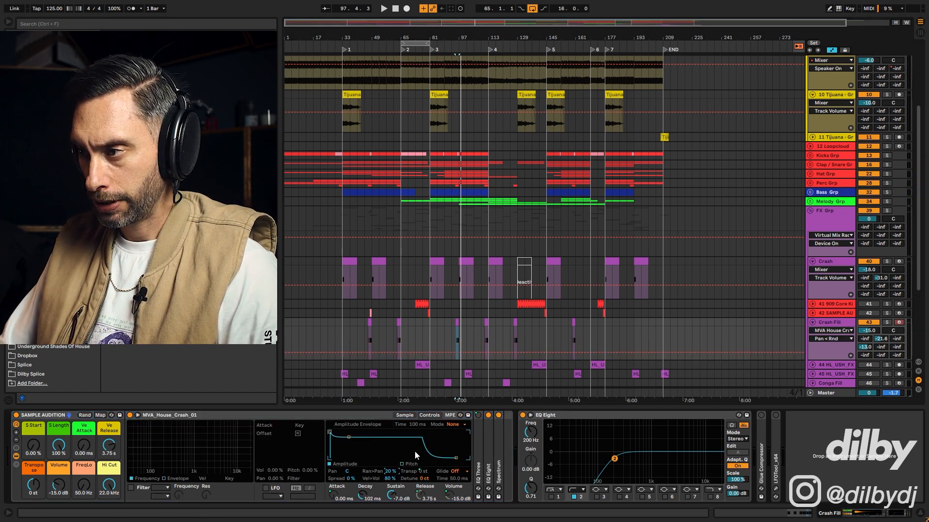
key(space)
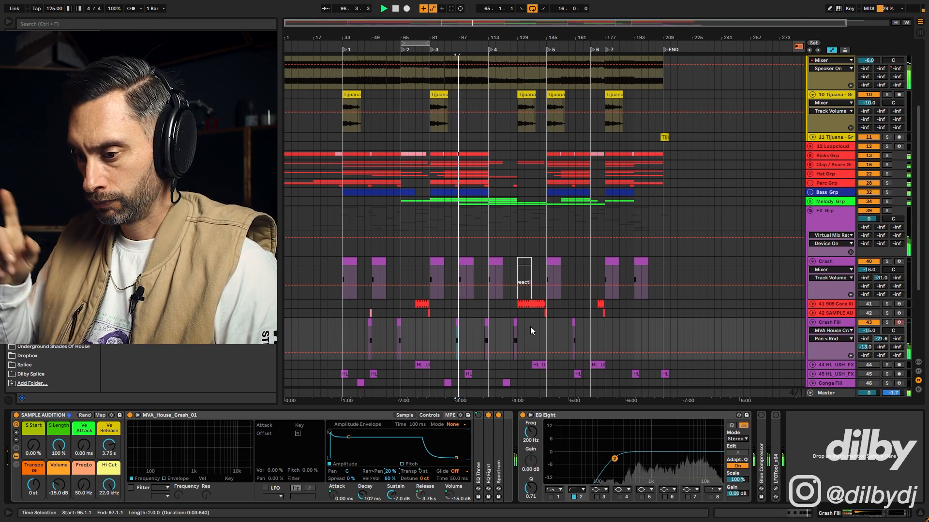
key(space)
click(812, 322)
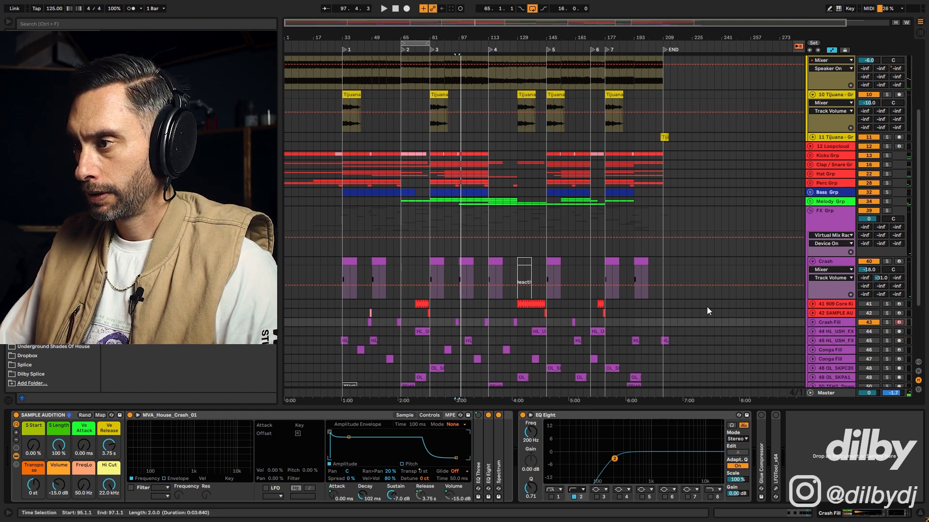
- Activate and unfold track 51 OL_SKPA1, with the insert mark at bar 93
scroll(629, 312, down, 3)
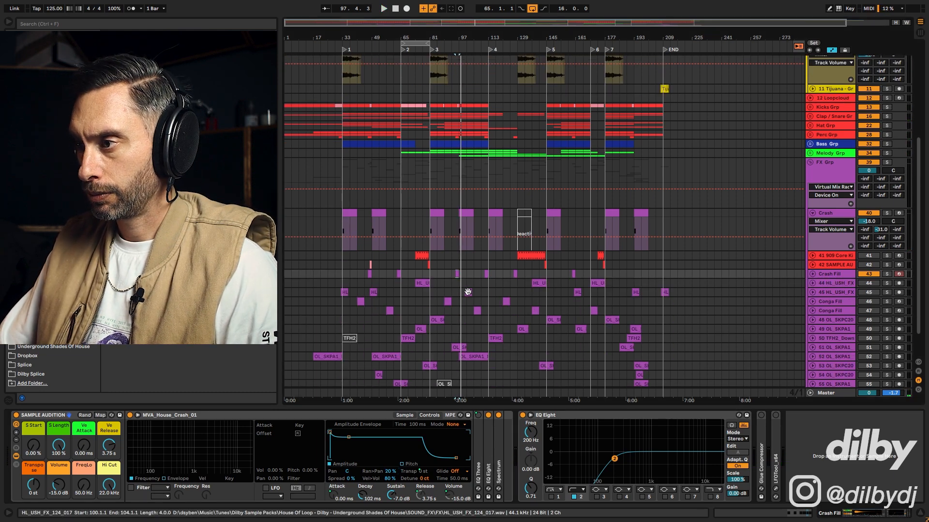
click(463, 347)
click(887, 347)
click(812, 347)
scroll(605, 334, down, 2)
click(887, 309)
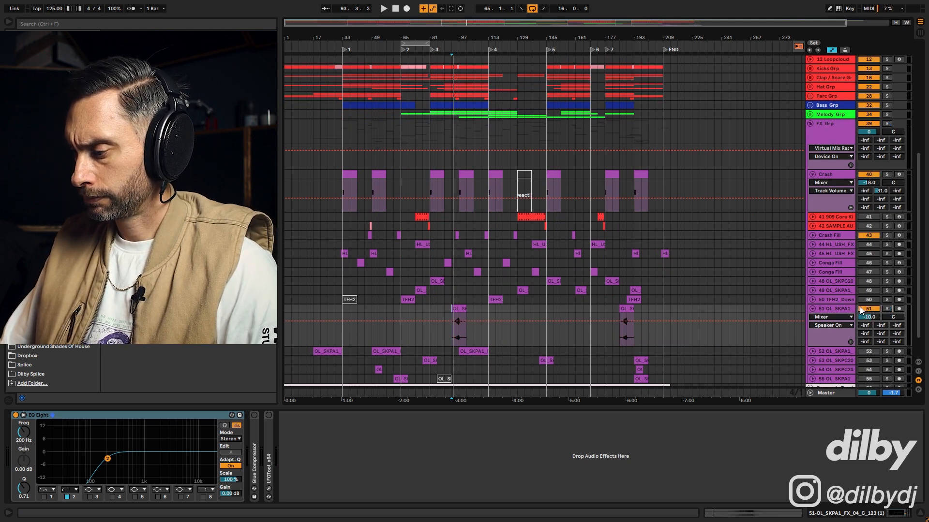
- Audition track 51 OL_SKPA1 from bar 93, set its volume to -12.0 dB, and fold it
key(space)
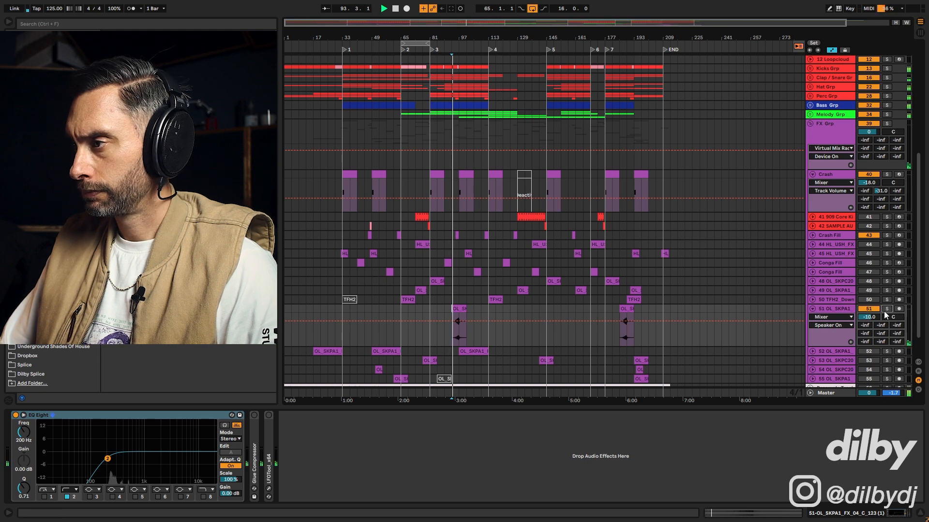
drag(433, 22, 433, 66)
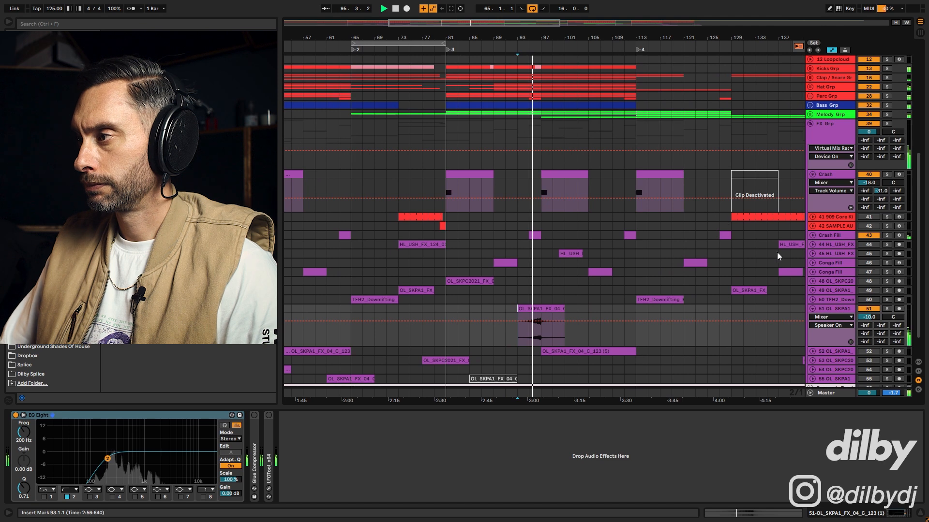
click(860, 317)
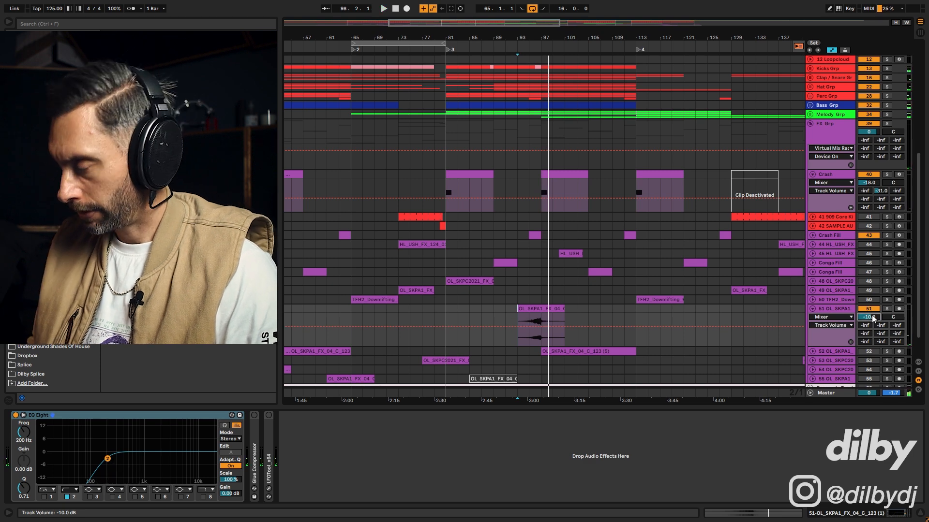
key(space)
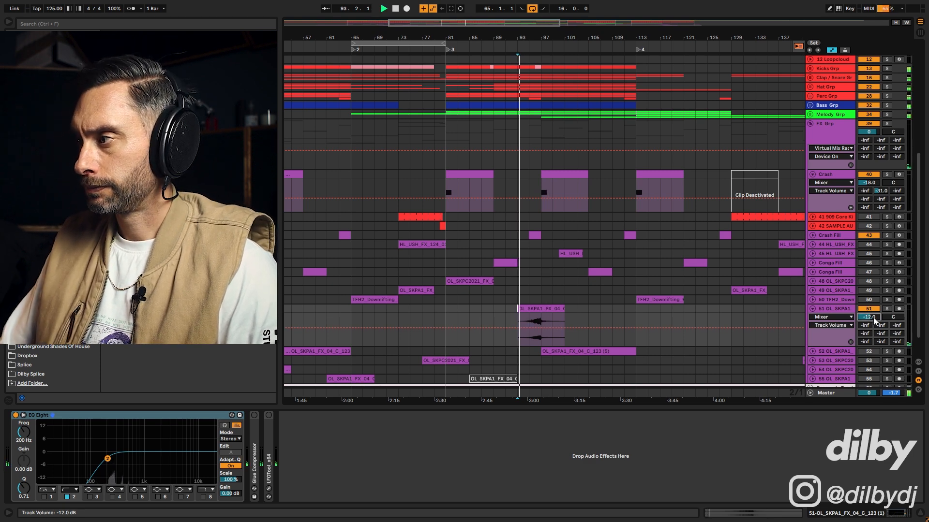
click(811, 309)
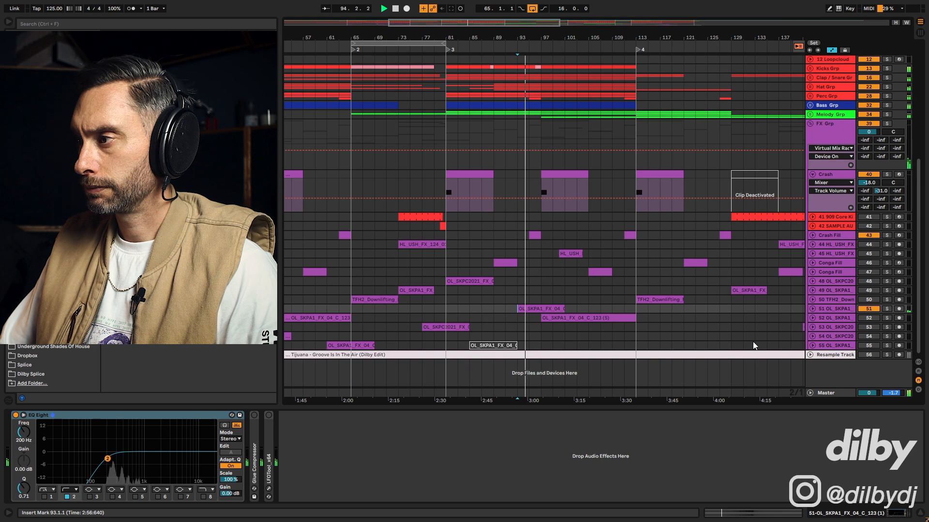
- Activate and unfold track 52 OL_SKPA1 while the mix plays
click(814, 316)
click(868, 318)
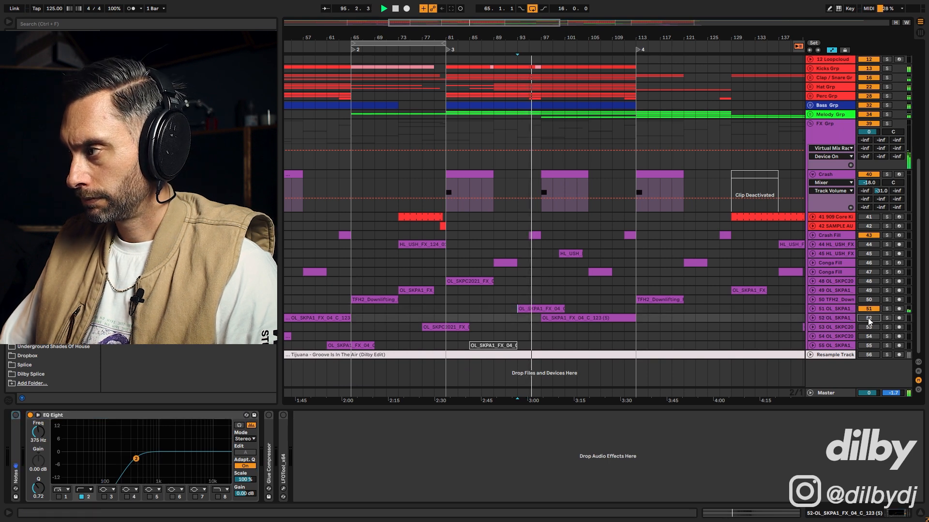
click(812, 318)
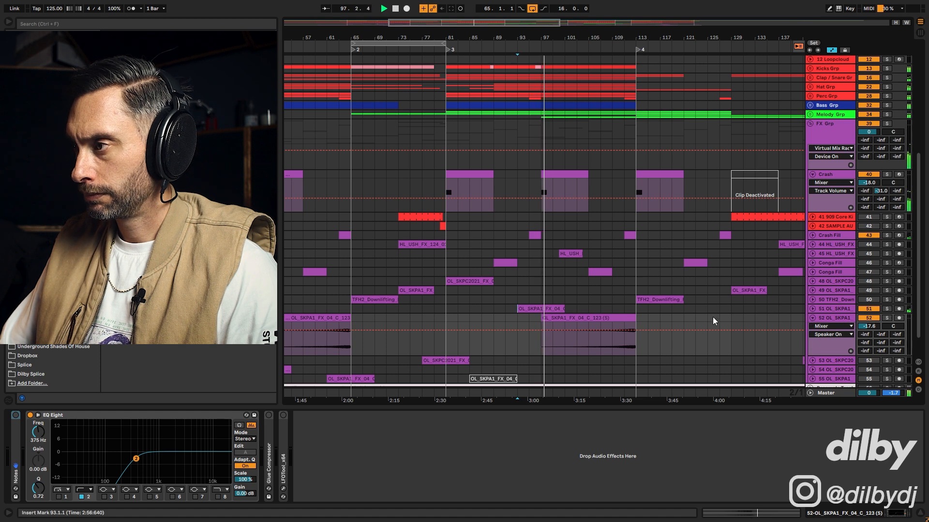
- Play the mix from bar 109 and set track 52 OL_SKPA1's volume to -18.6 dB
click(636, 263)
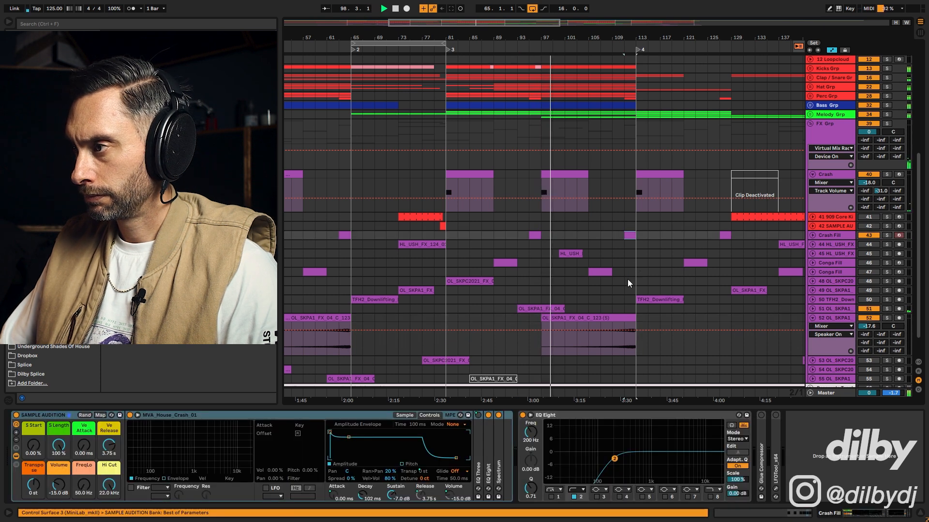
click(613, 290)
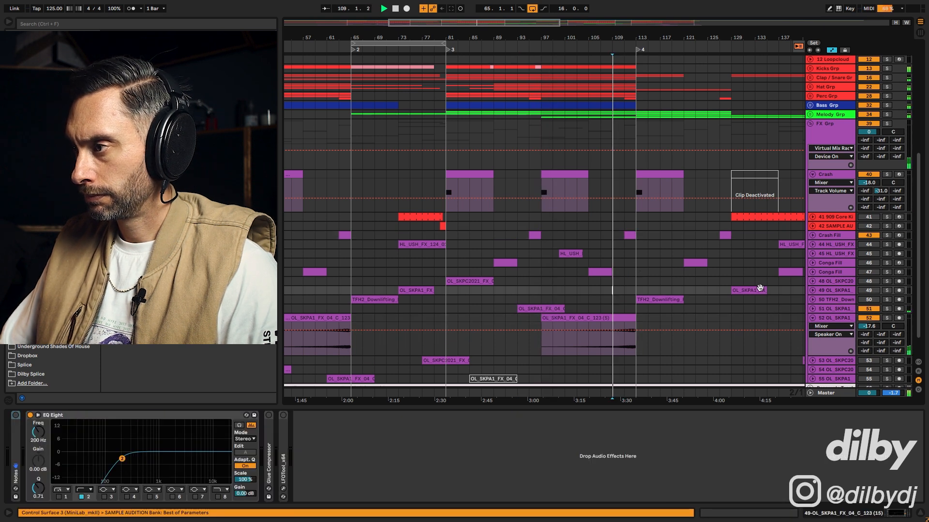
click(870, 327)
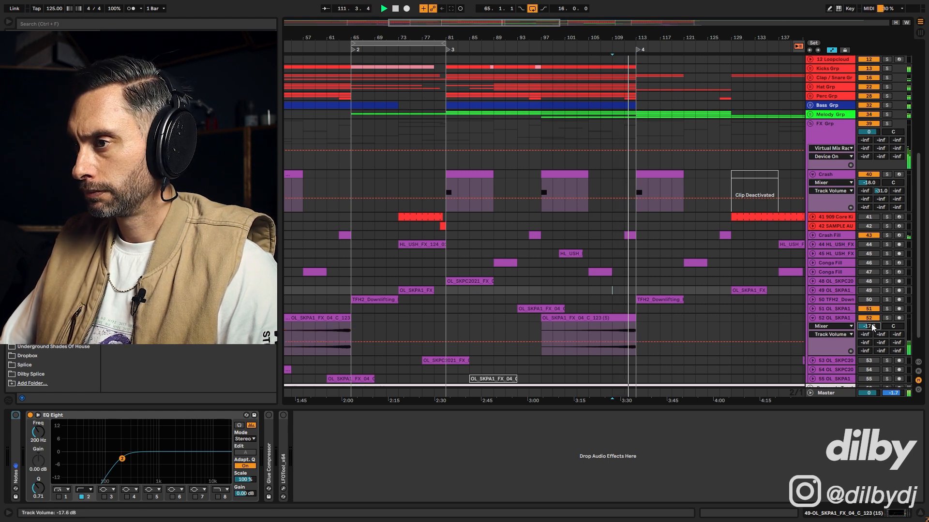
key(Down)
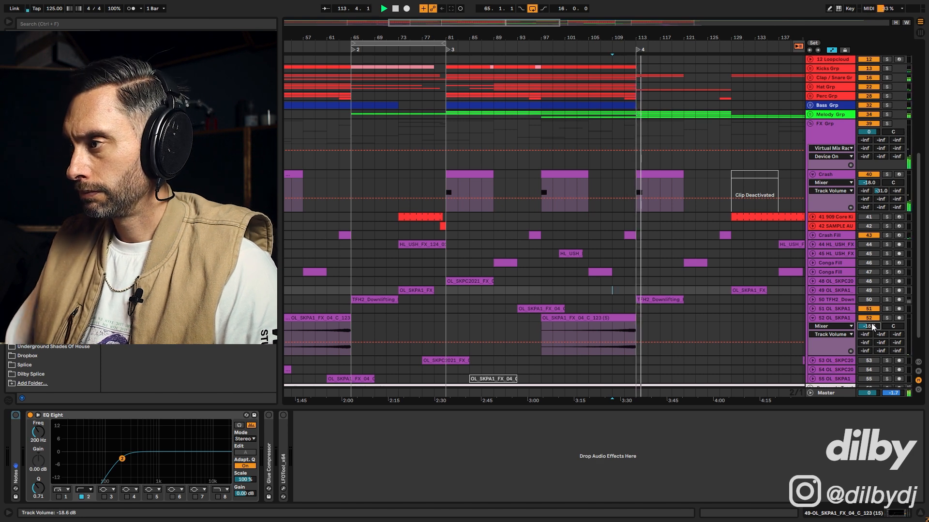
key(space)
- Activate and unfold the TFH2 Downlifting track, and audition its bar 113 clip in the mix from bar 111
click(656, 299)
click(631, 303)
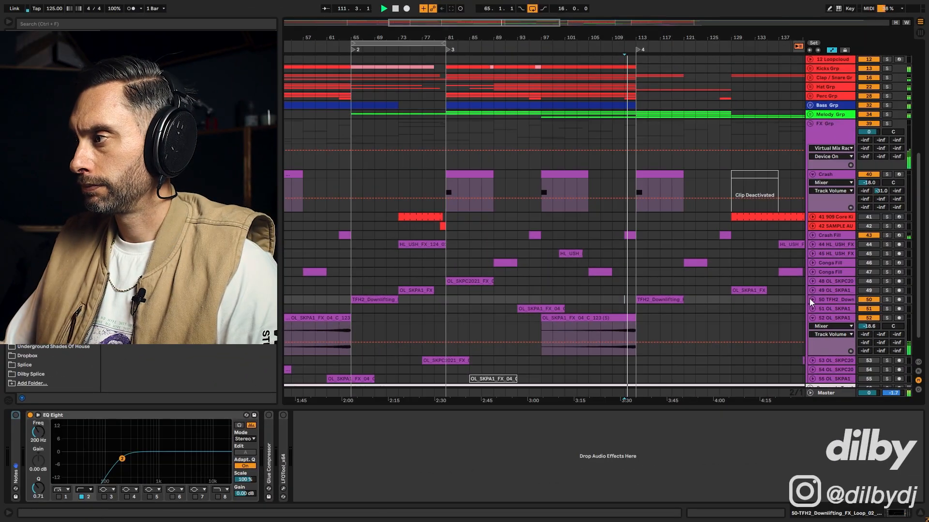
click(811, 299)
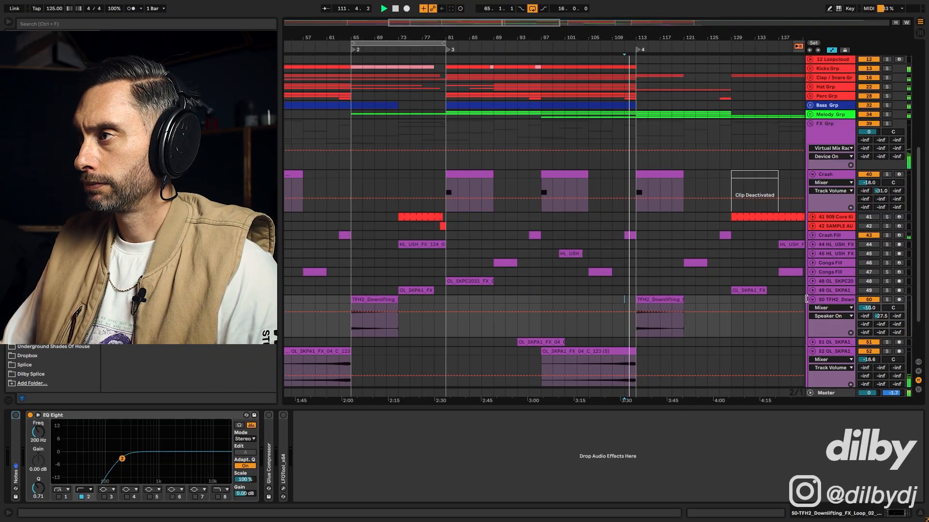
click(678, 298)
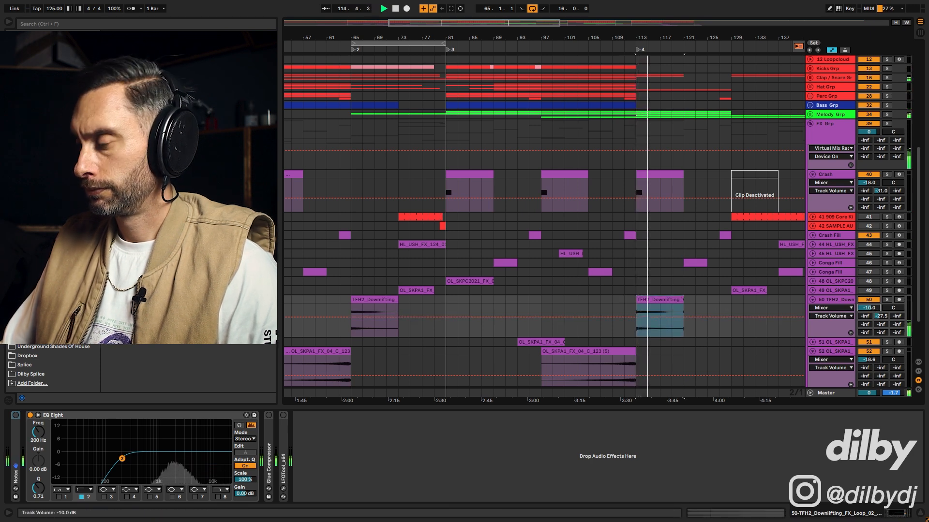
scroll(869, 307, down, 1)
key(Up)
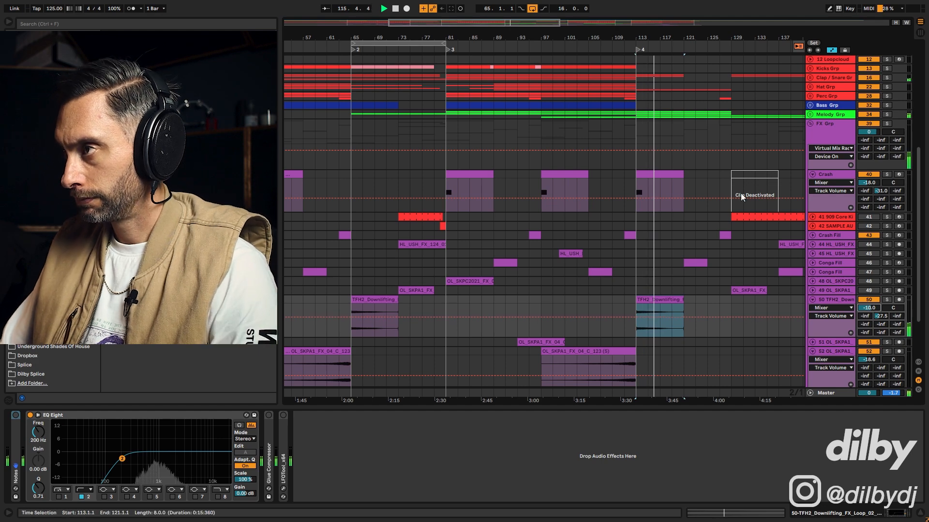
- Activate track 49 OL_SKPA1, which has a clip starting at bar 129
drag(548, 23, 700, 14)
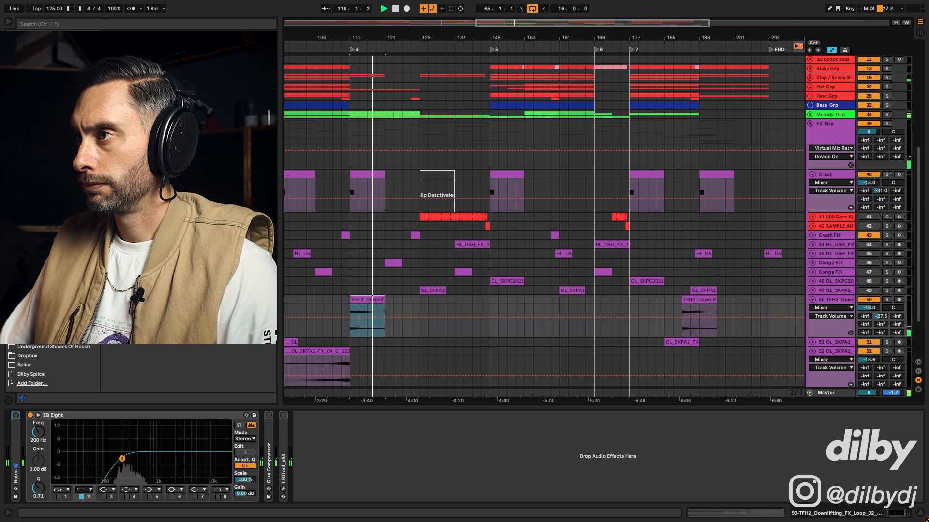
click(451, 219)
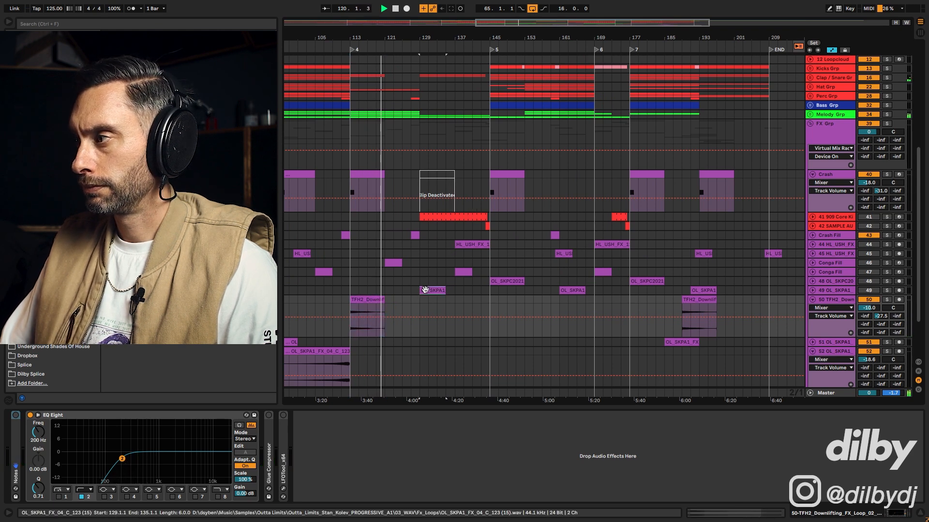
click(428, 290)
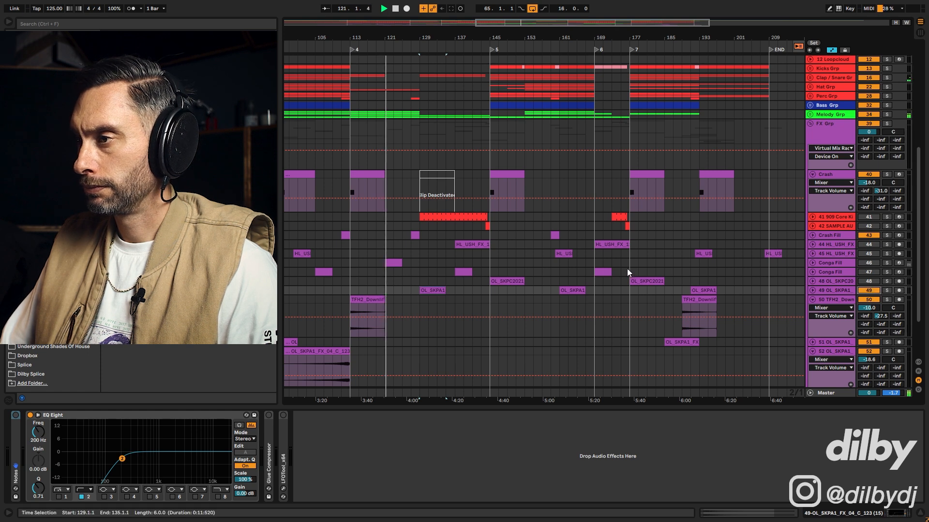
- Colour both Conga Fill tracks and their clips red, and move the two tracks directly above Crash Fill
click(388, 262)
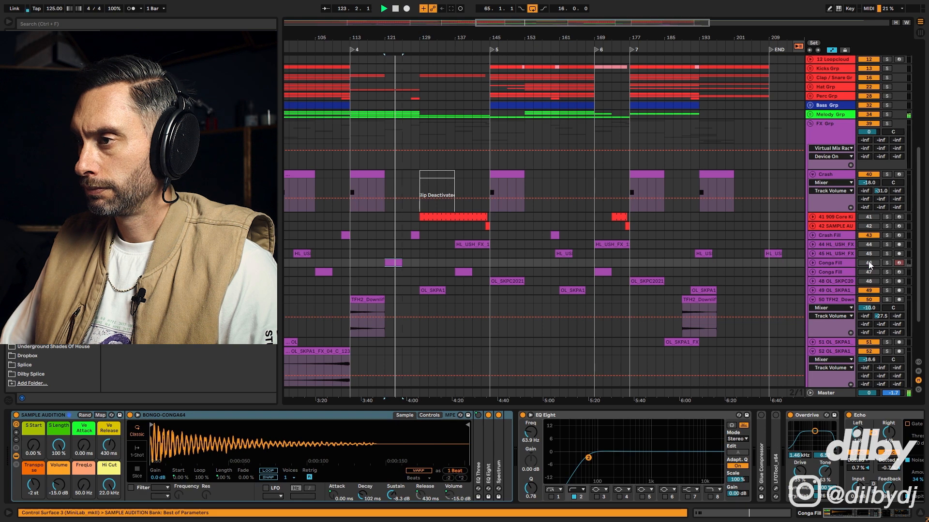
click(839, 264)
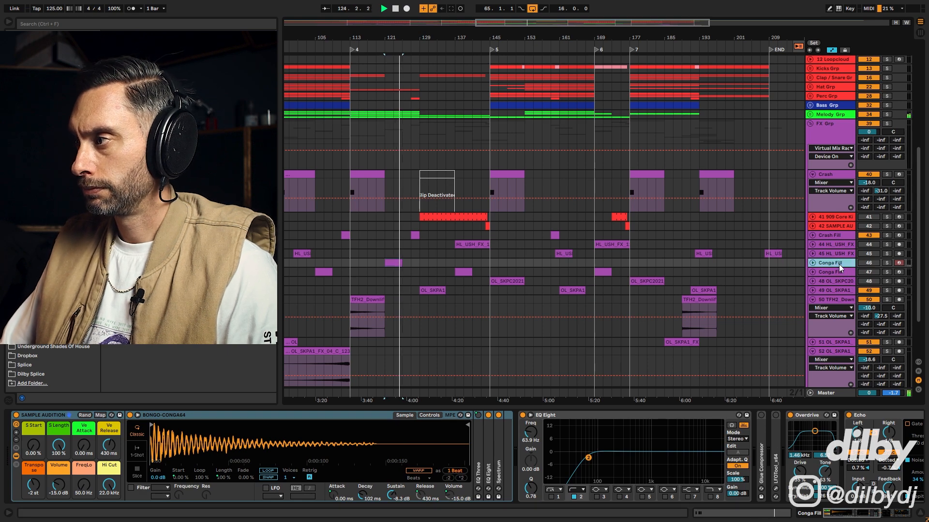
shift+click(841, 270)
right_click(840, 270)
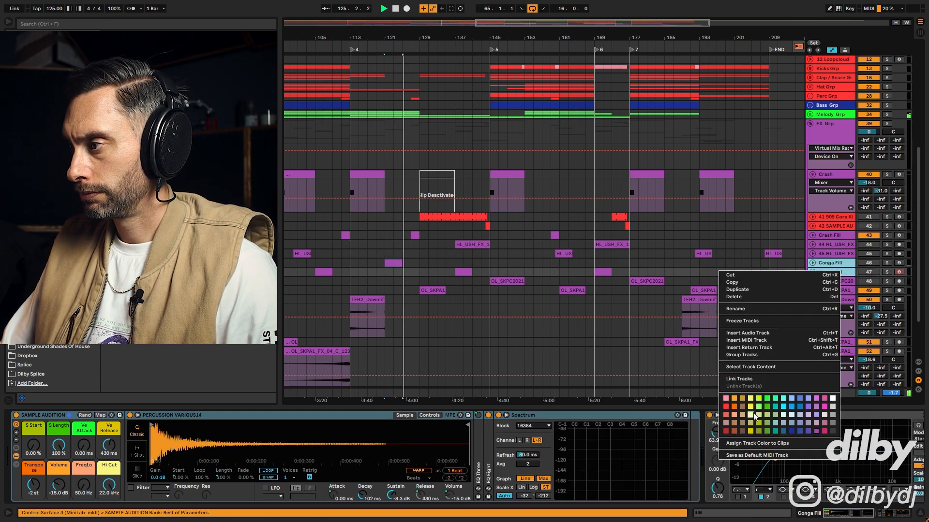
click(728, 408)
right_click(842, 272)
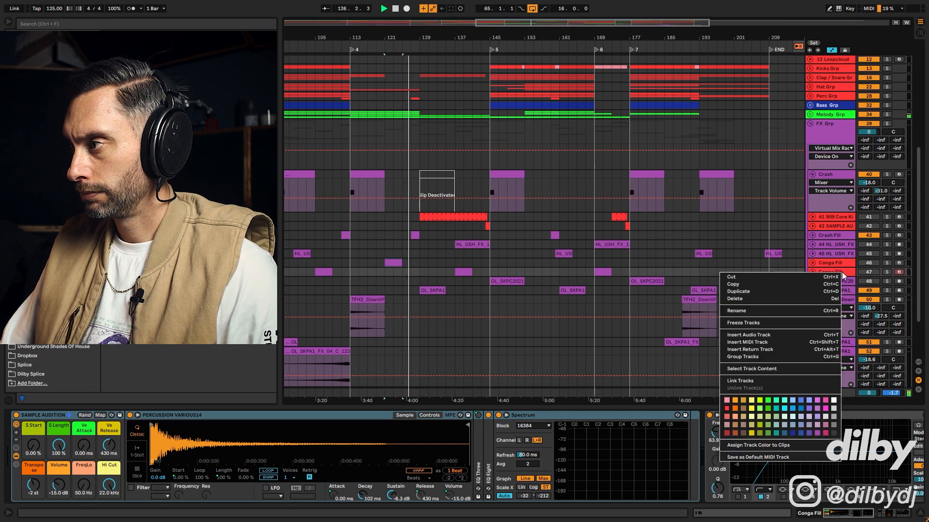
click(792, 444)
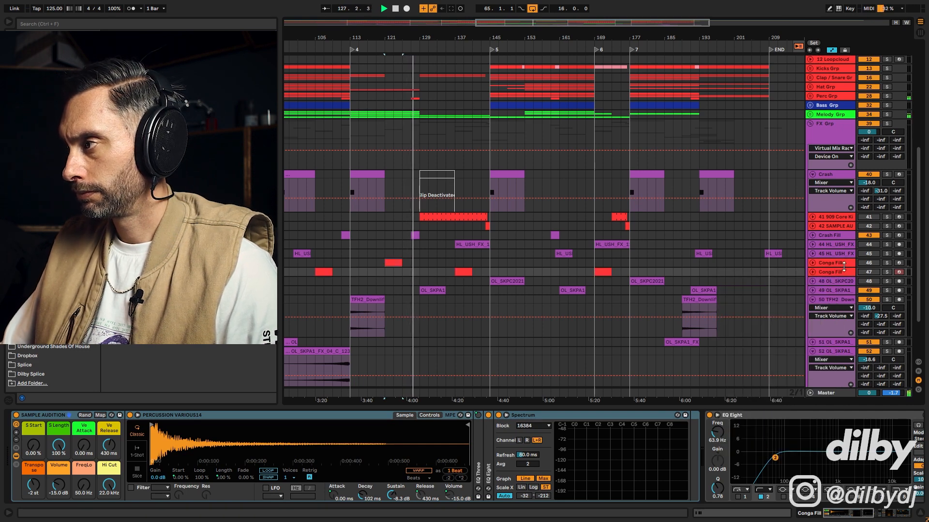
drag(836, 262, 835, 228)
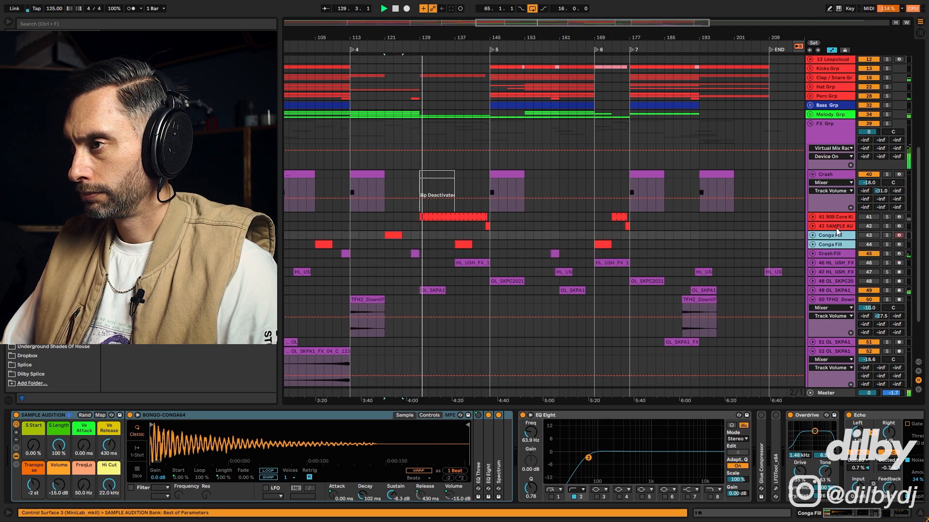
- Select the bar 129 clip on track 49 OL_SKPA1 and unfold the track
click(425, 289)
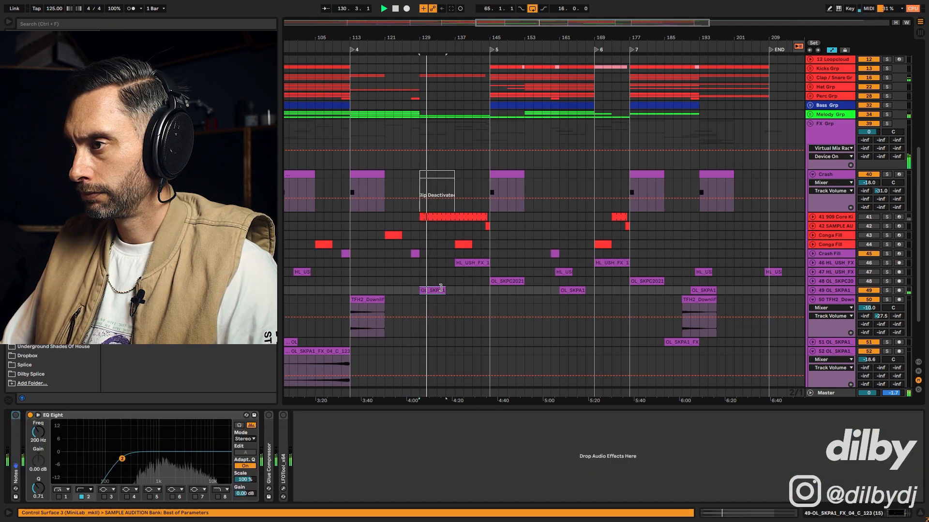
click(812, 290)
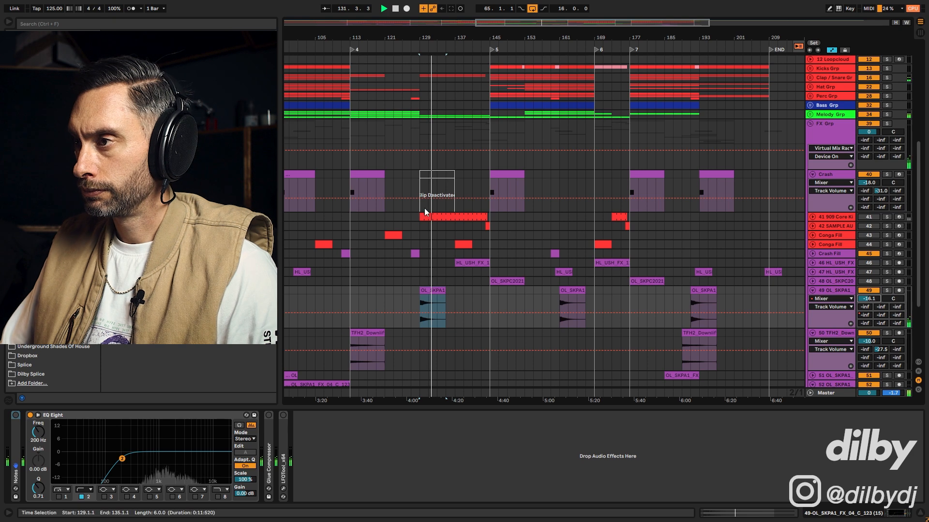
- Activate track 41 909 Core Kit and rename it Snare Riser
click(796, 218)
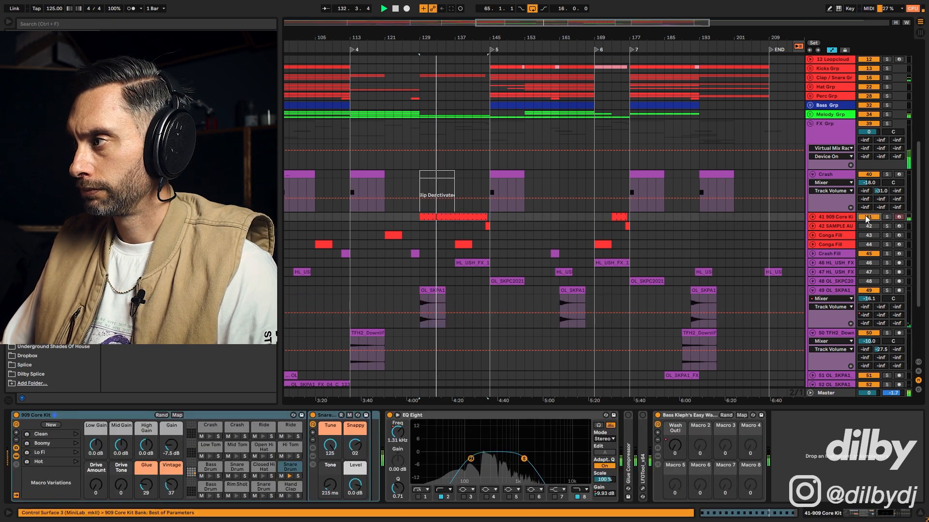
click(831, 216)
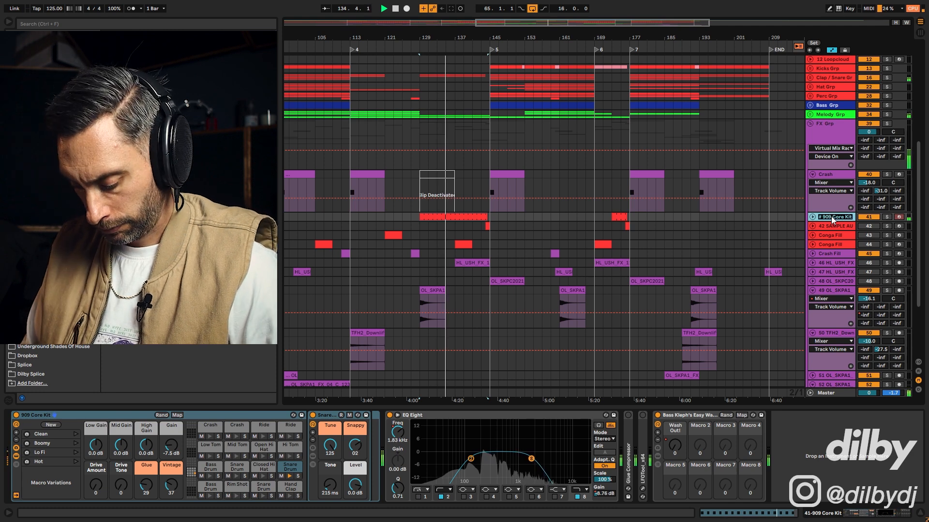
text(Snare Rise)
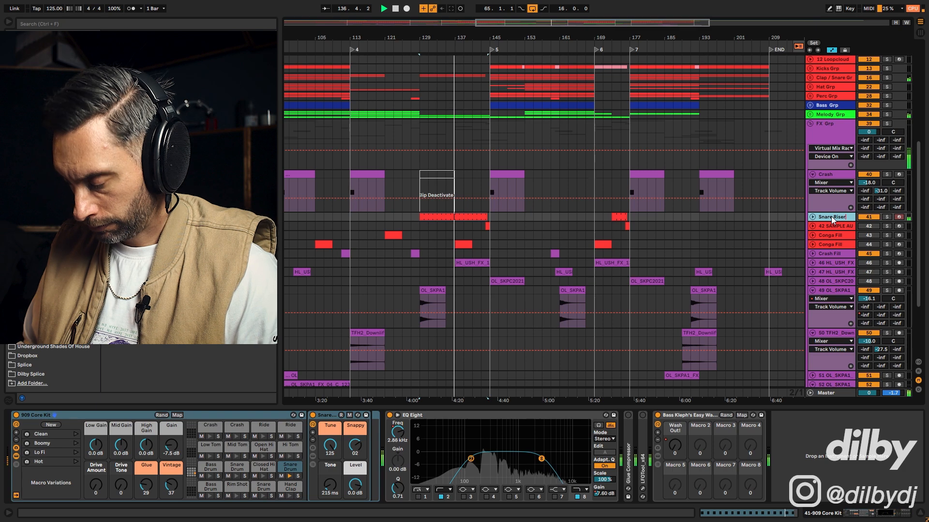
text(r)
key(Return)
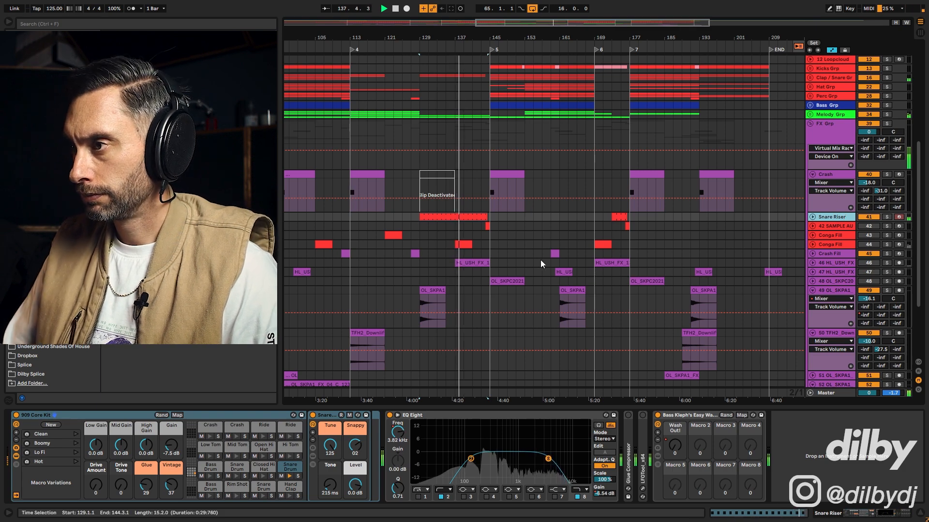
- Activate and unfold track 42 SAMPLE AUDITION, and rename it Snare Fill
click(485, 227)
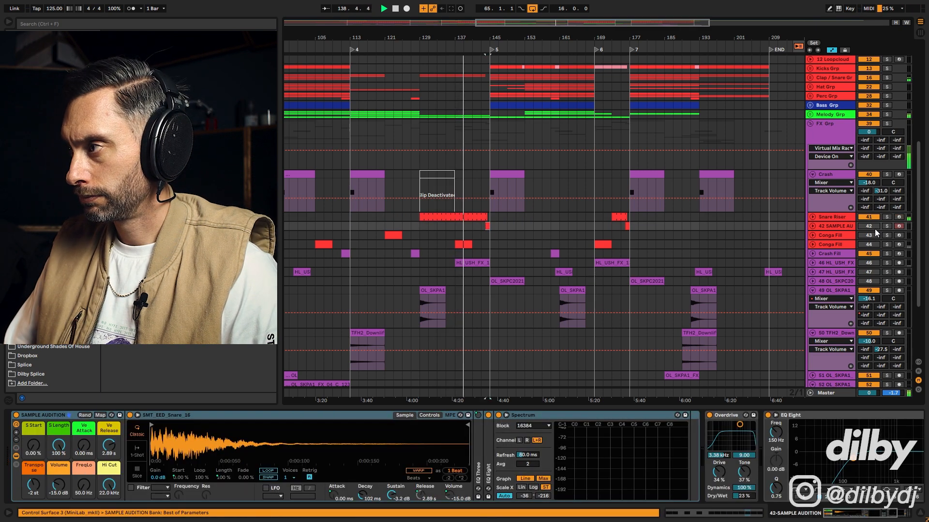
click(873, 227)
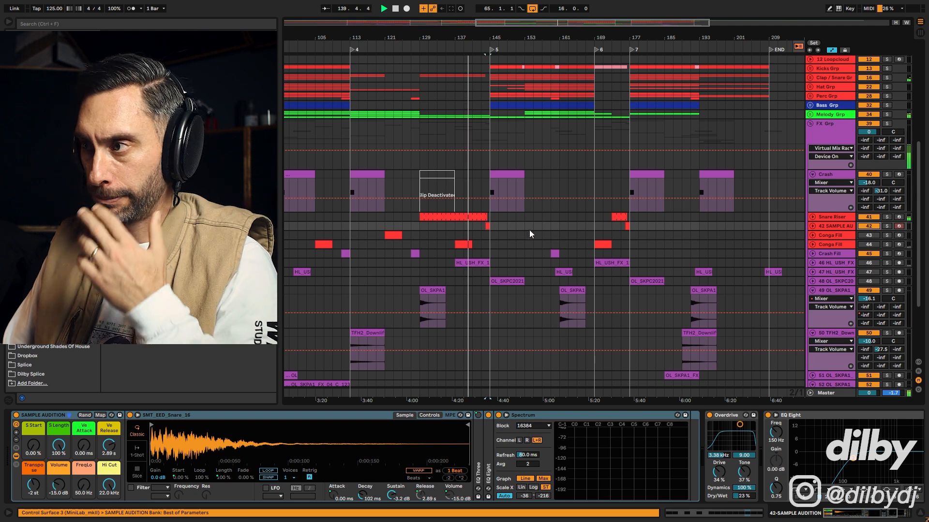
click(812, 226)
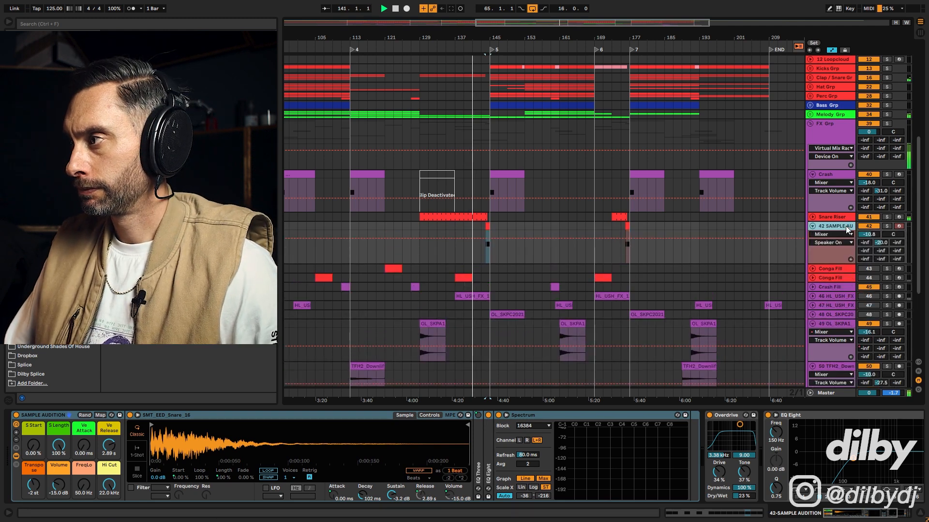
text(Snare)
key(Return)
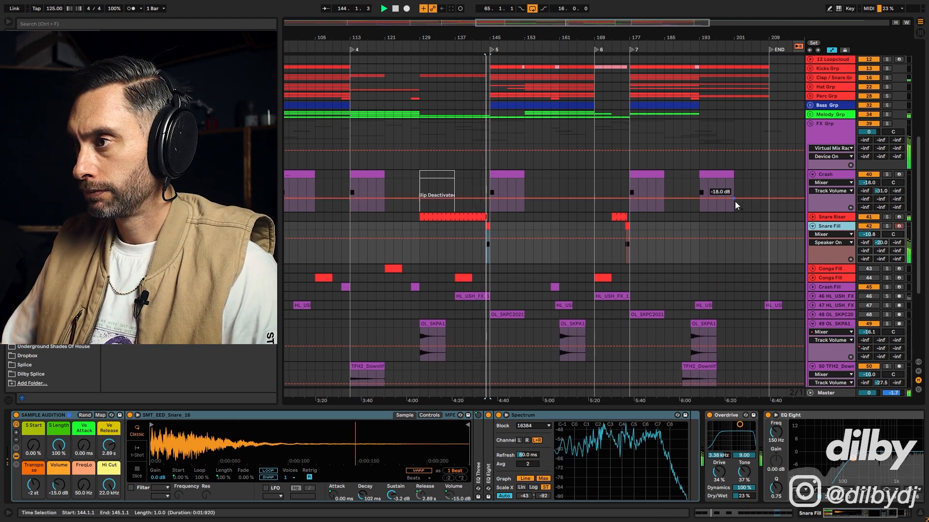
- Raise the Snare Fill track volume to -9.8 dB and play the fill from bar 144
click(871, 236)
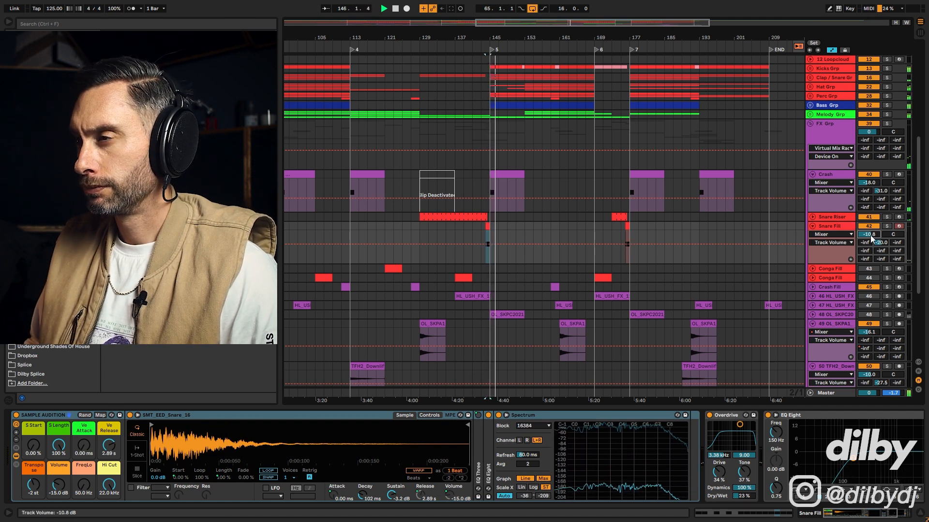
key(Up)
key(space)
key(space)
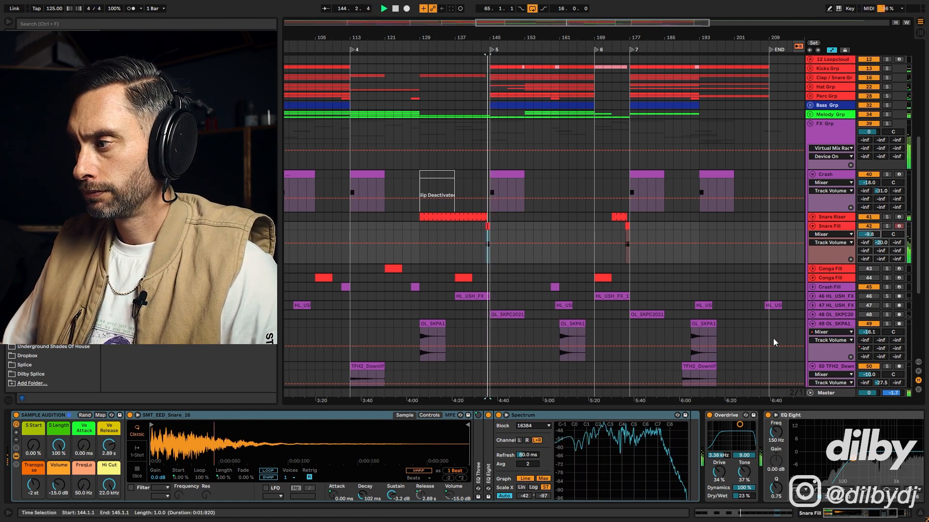
- Set the Tone of the Snare Fill's Overdrive to 50% and replay the fill from bar 144
key(space)
drag(744, 472, 743, 462)
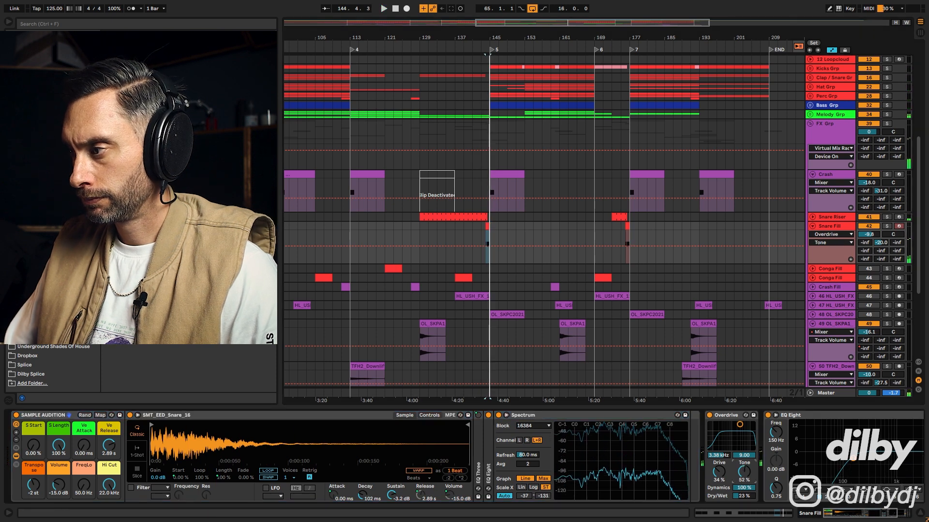
key(space)
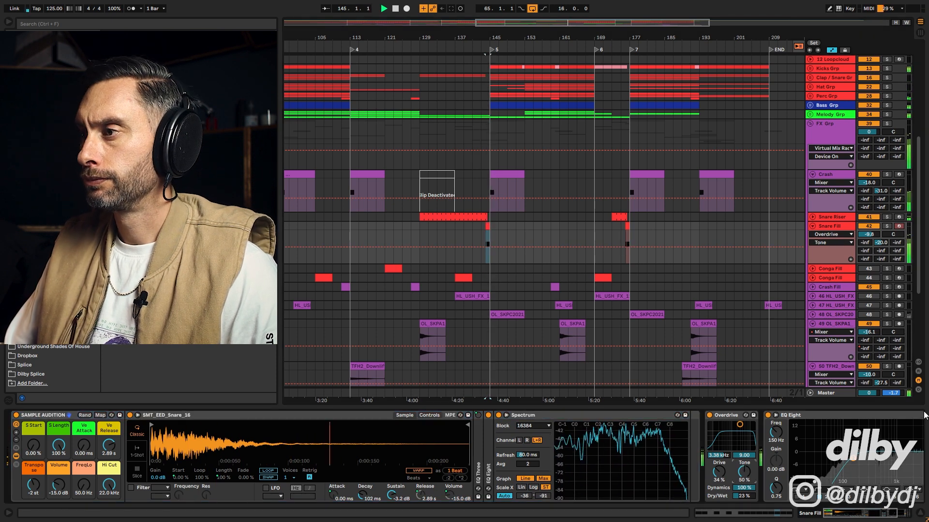
- Play the arrangement from bar 139 through the transition at marker 5 to judge the snare fill in the mix
drag(496, 22, 514, 221)
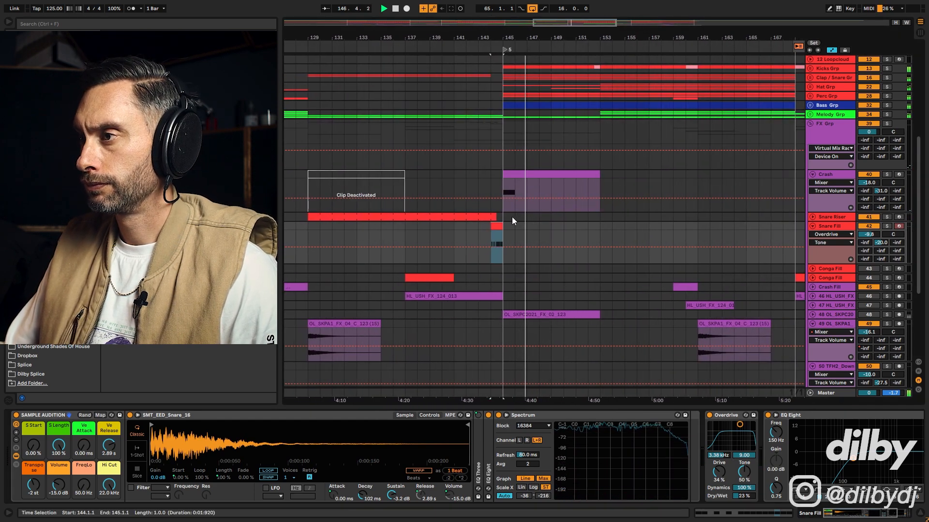
click(430, 226)
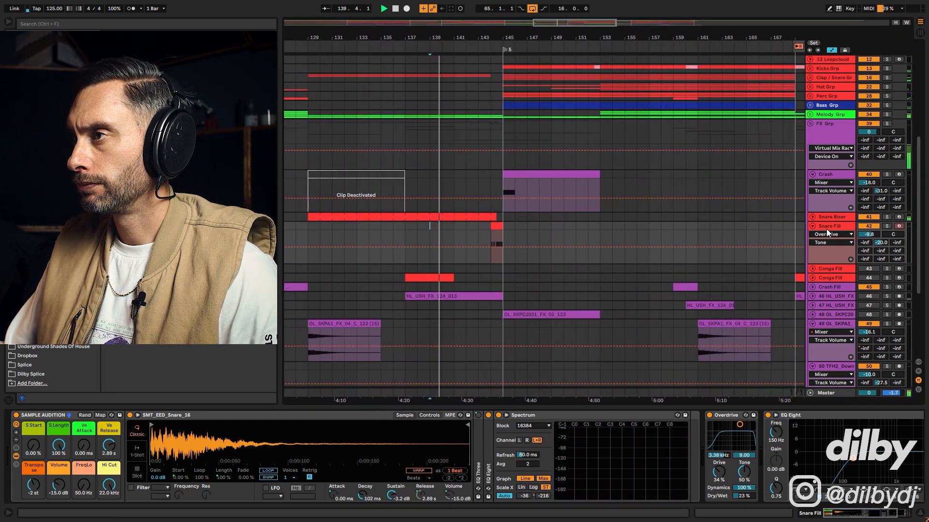
scroll(556, 154, up, 2)
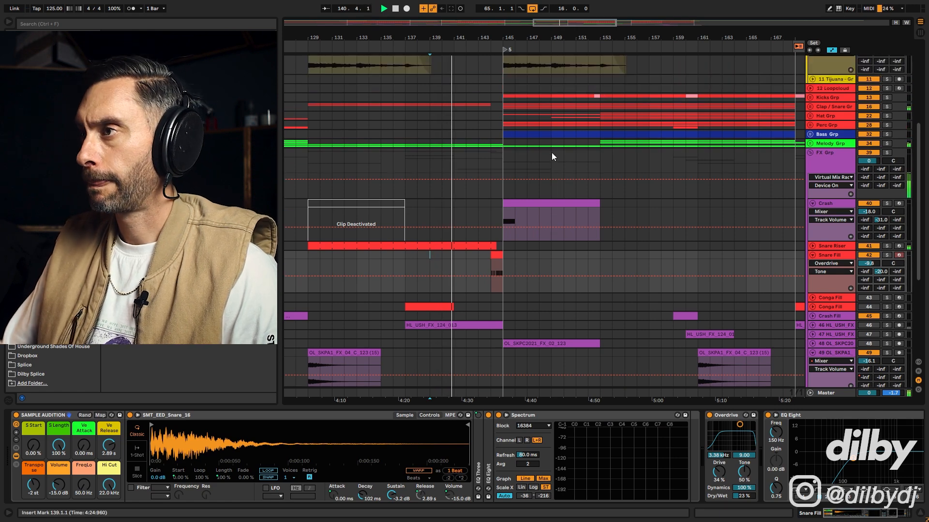
scroll(522, 144, up, 7)
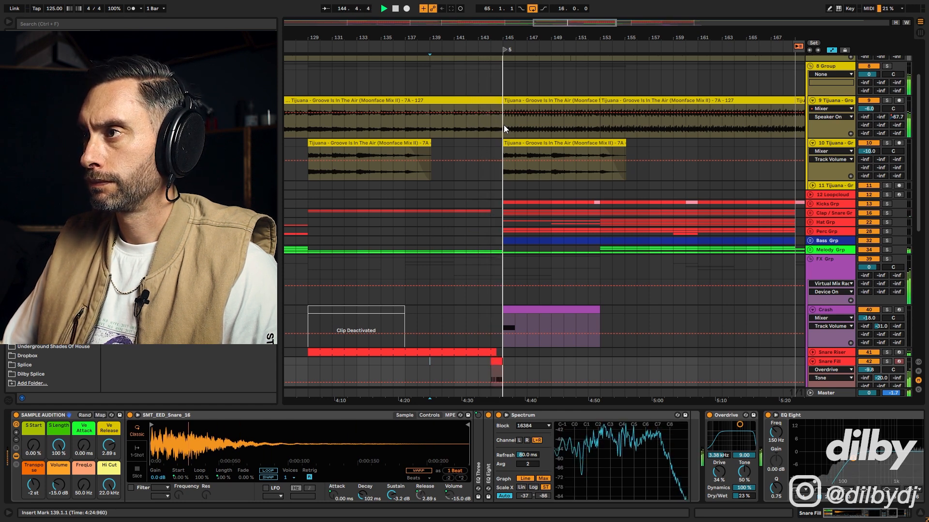
key(minus)
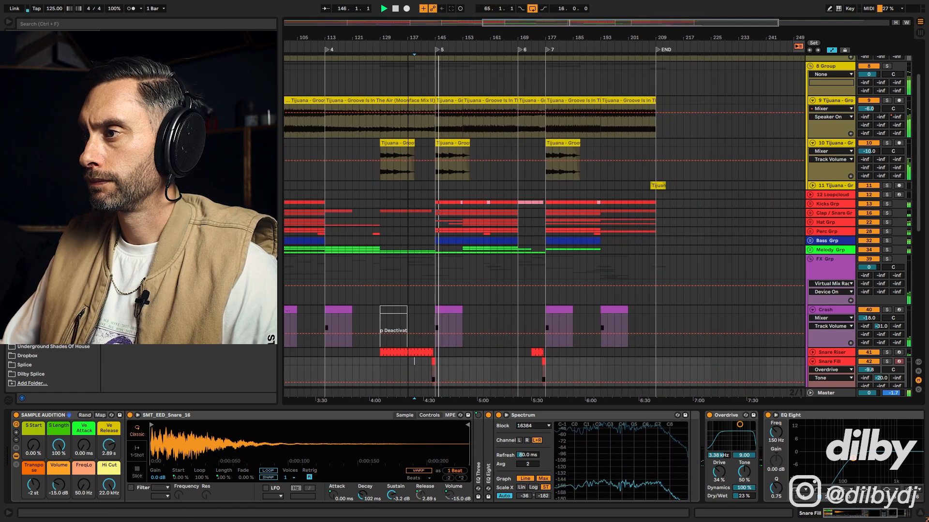
scroll(463, 192, down, 5)
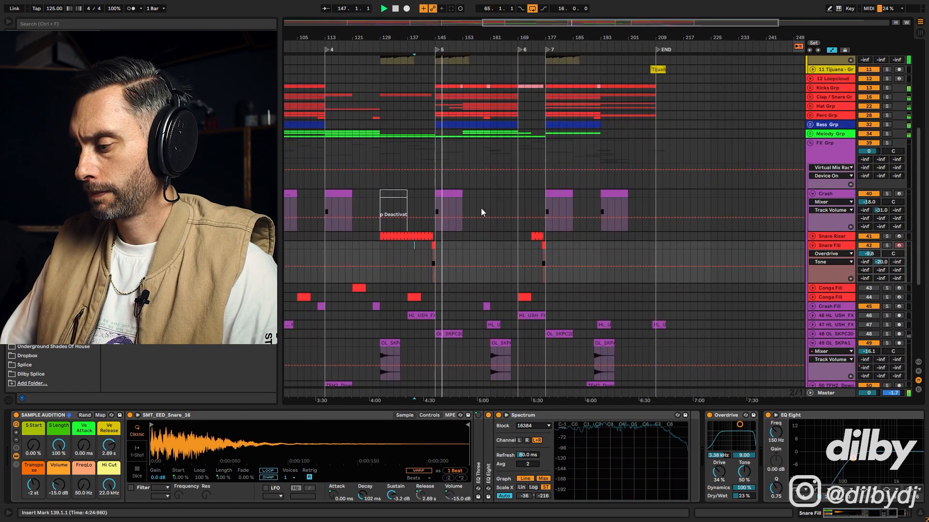
scroll(483, 207, down, 1)
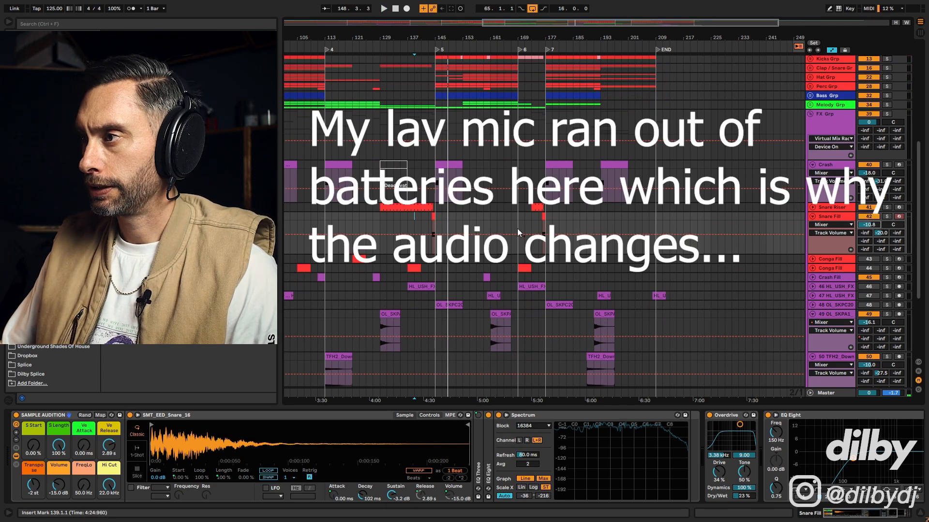
- Activate the first Conga Fill track (43) and audition its clip starting at bar 41
click(532, 216)
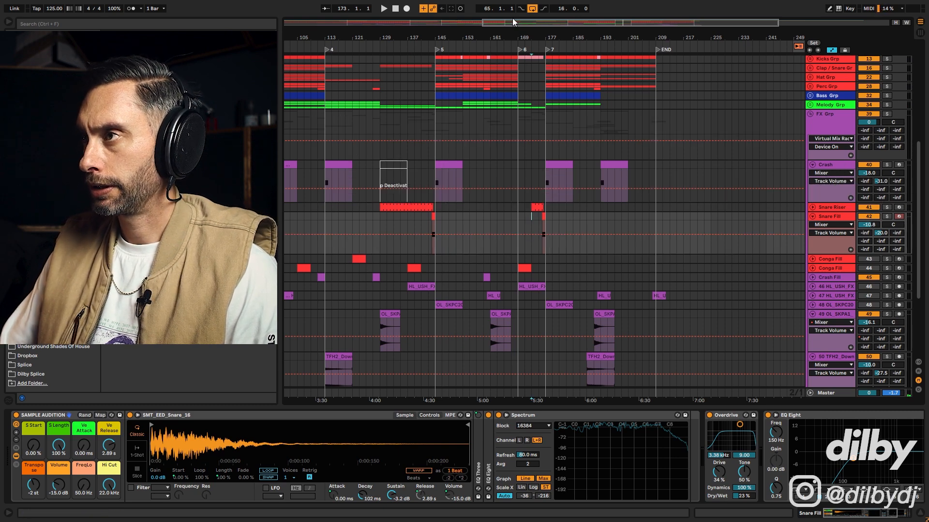
drag(512, 19, 374, 287)
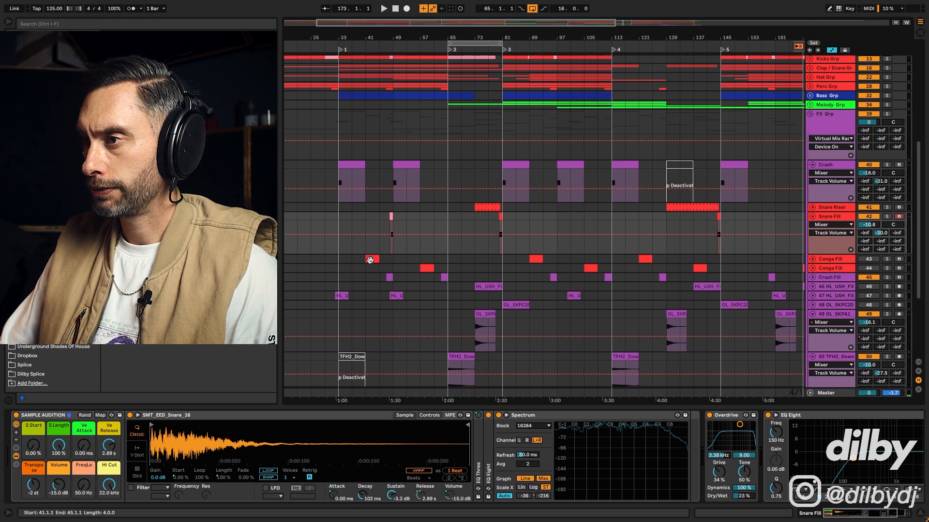
click(370, 259)
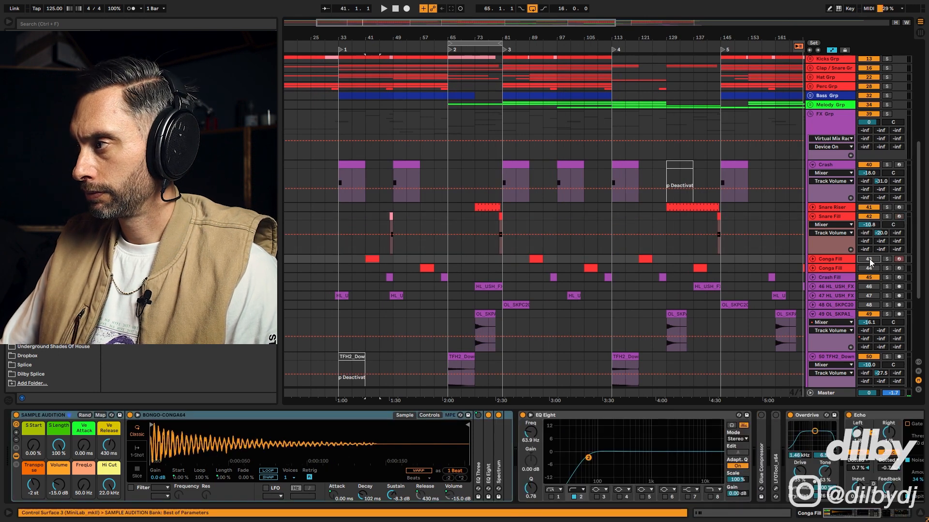
key(space)
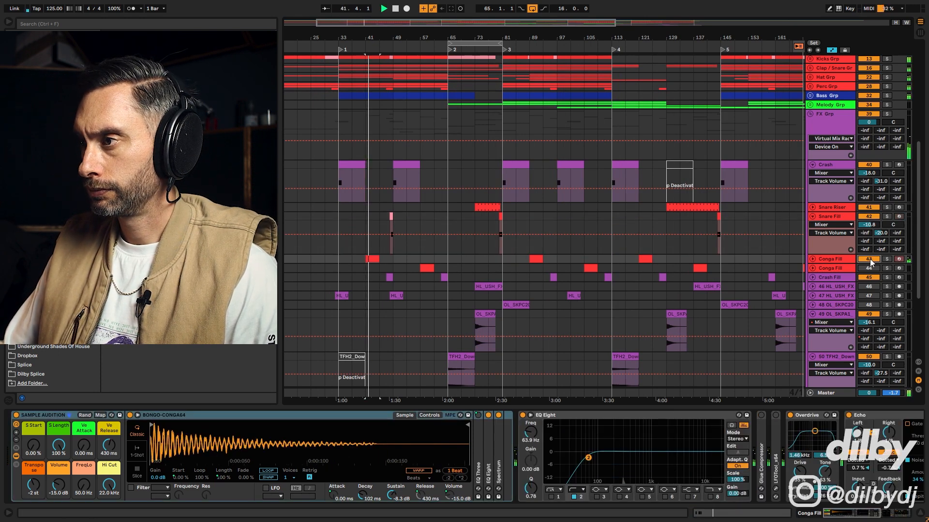
click(371, 259)
key(space)
key(space)
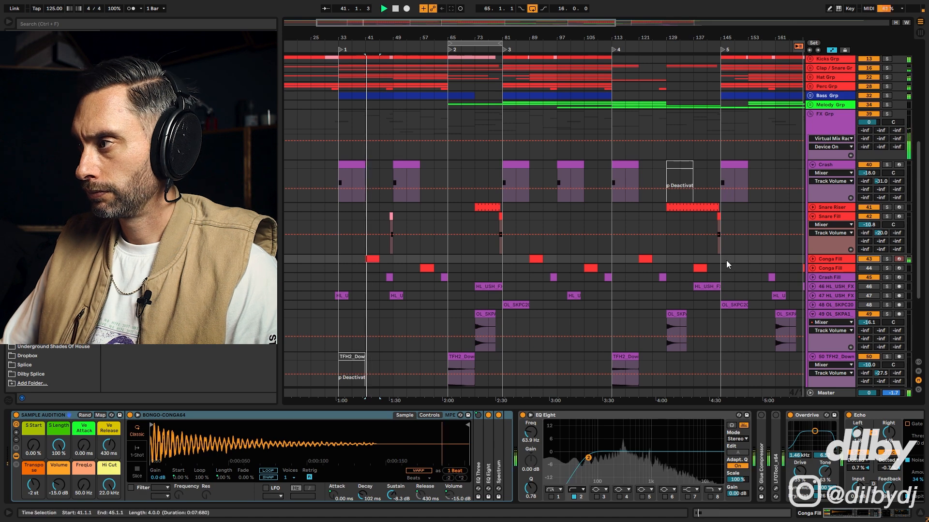
key(space)
- Unfold Conga Fill track 43, play it from bar 40 and set its volume to -7.7 dB
click(813, 260)
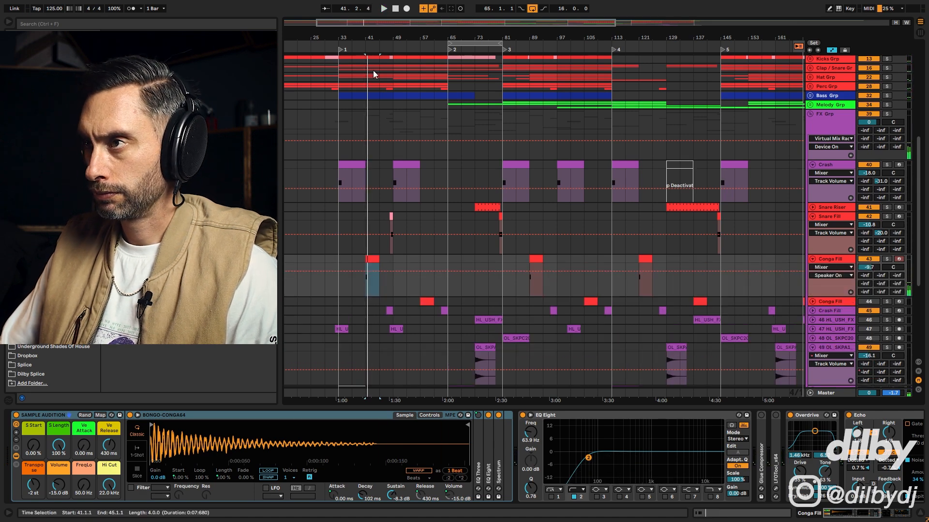
drag(367, 24, 362, 77)
click(342, 293)
key(space)
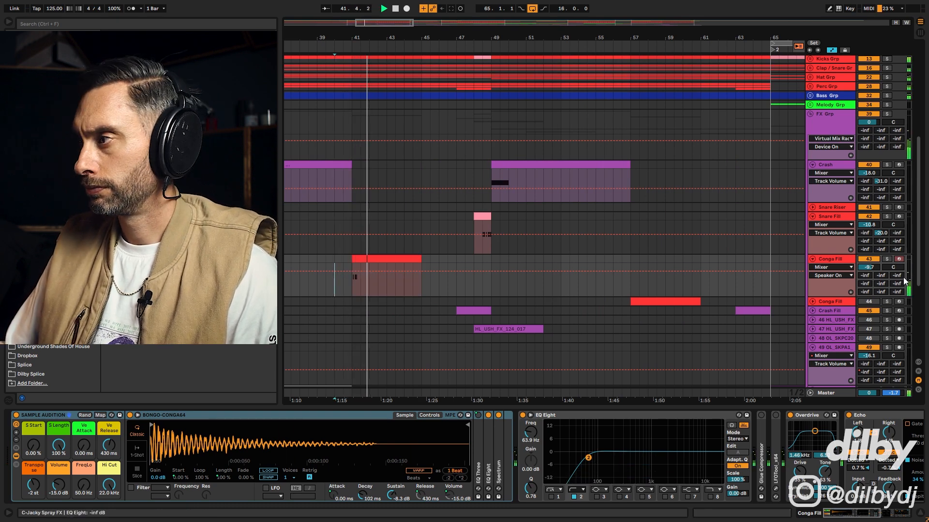
click(869, 267)
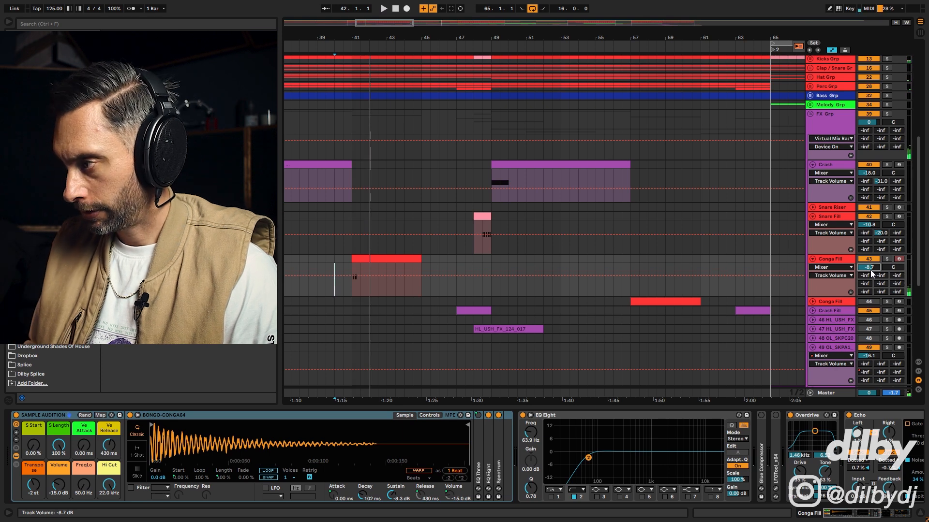
drag(871, 270, 870, 266)
key(space)
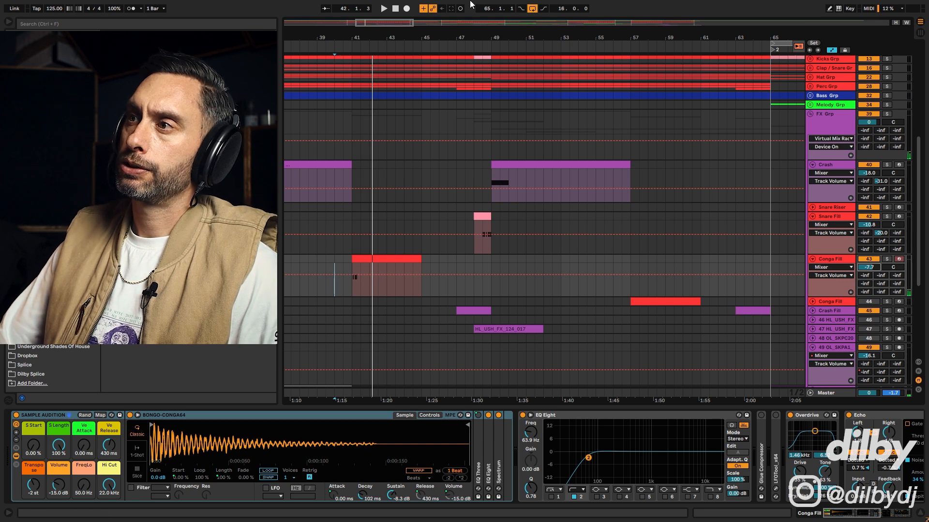
- Select the stretch from 40.3.1 to 45.3.1 on Tijuana track 9, around the conga fill
scroll(396, 130, up, 5)
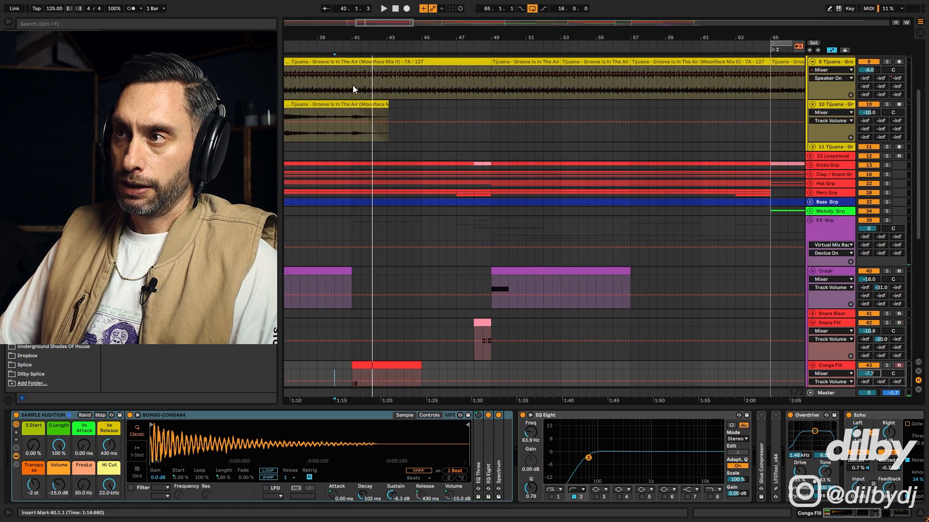
drag(345, 87, 427, 90)
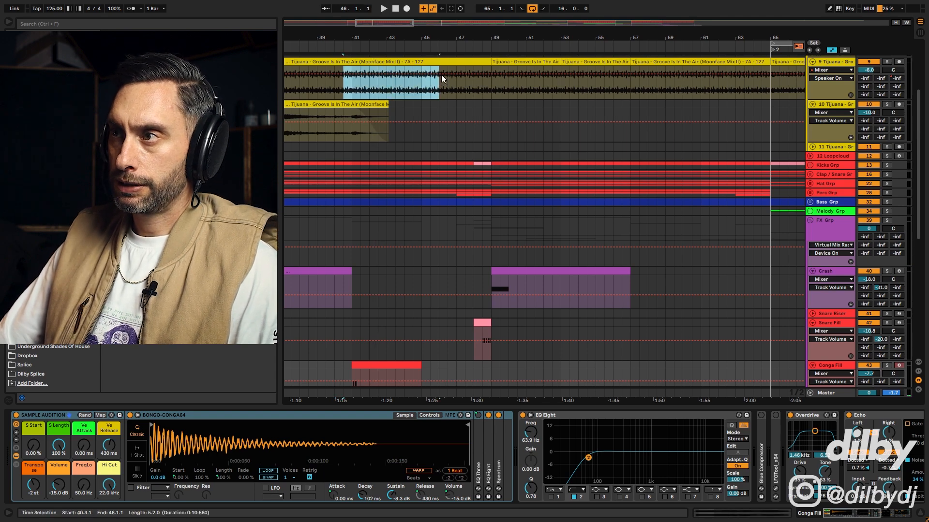
scroll(436, 63, up, 2)
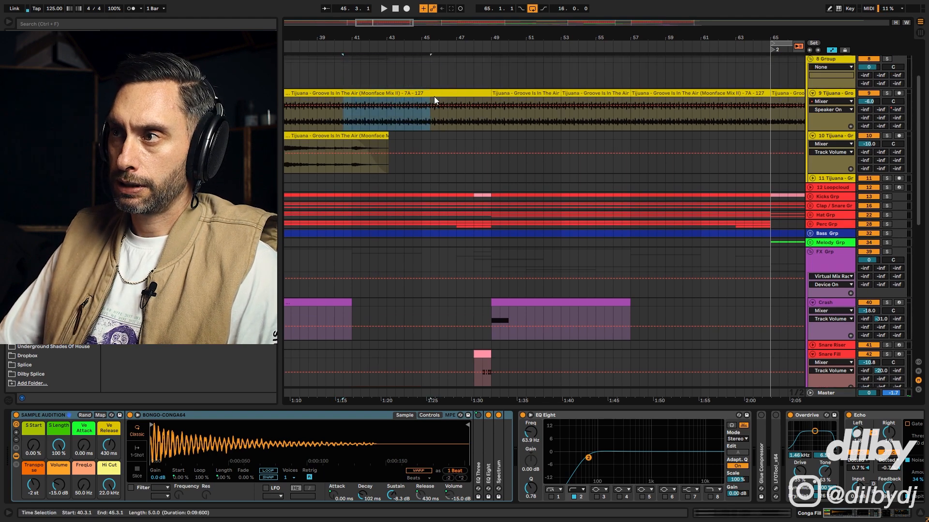
shift+click(429, 104)
scroll(397, 306, down, 2)
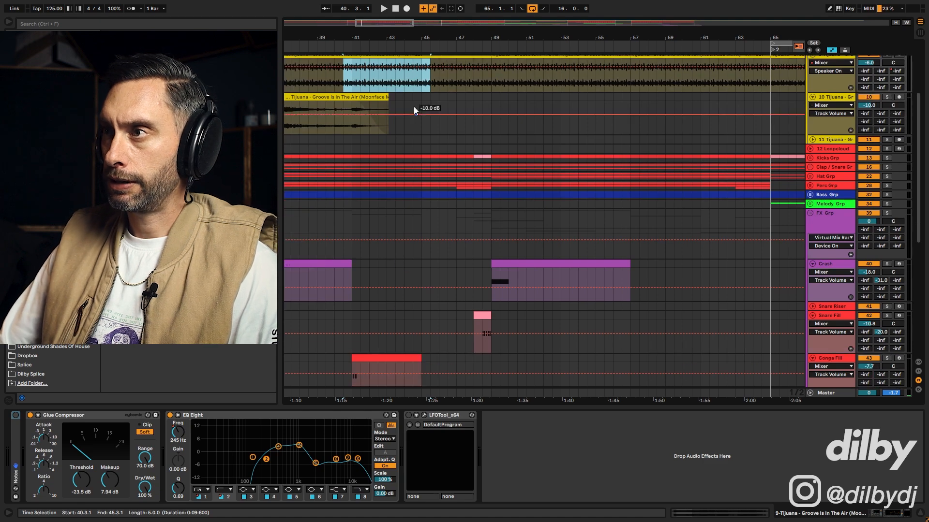
drag(389, 24, 388, 9)
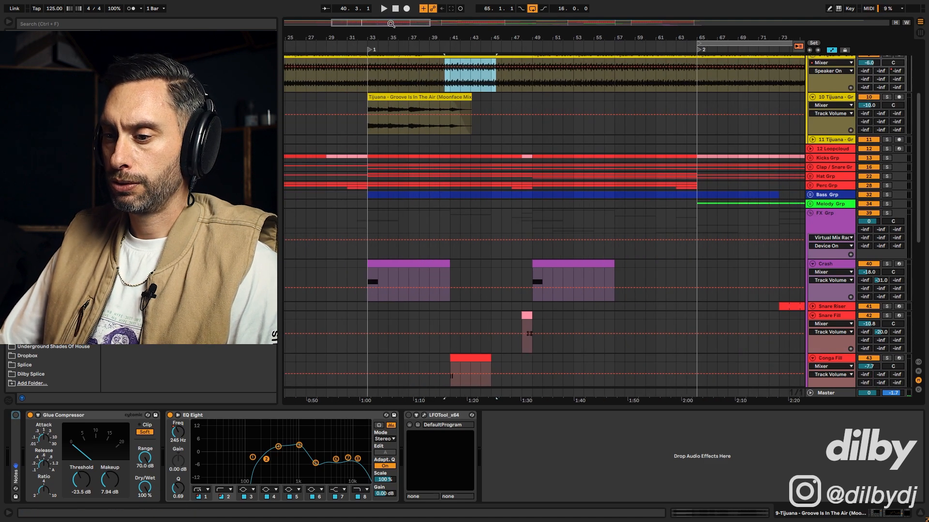
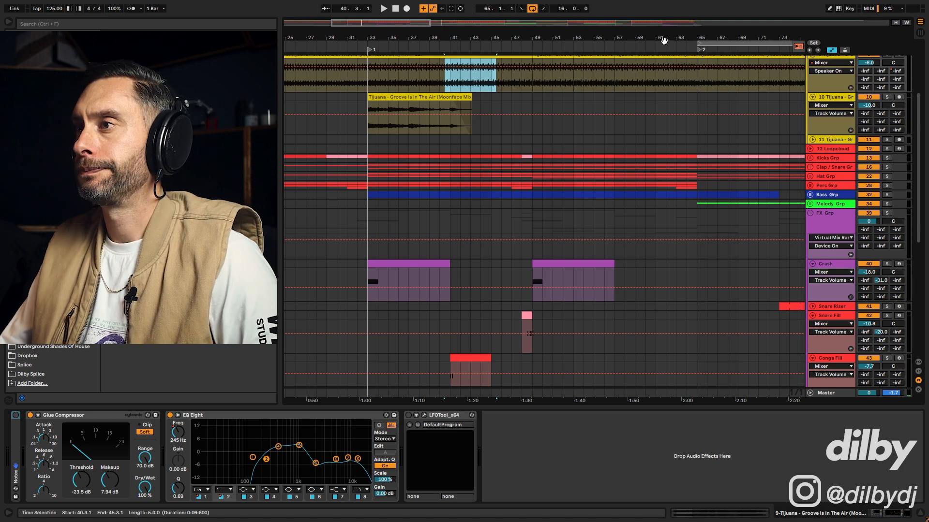
- Loop the whole arrangement from bar 1 to bar 212 and play it from bar 97
drag(398, 25, 383, 6)
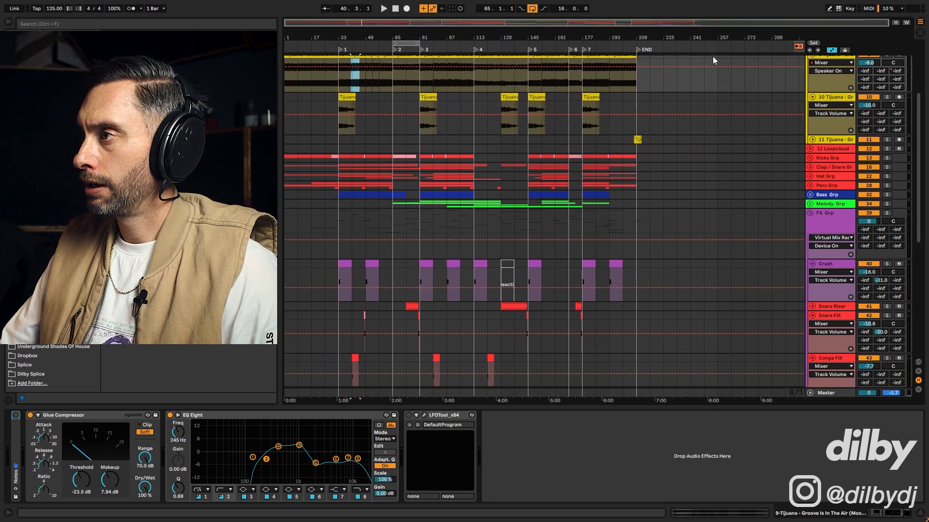
click(638, 139)
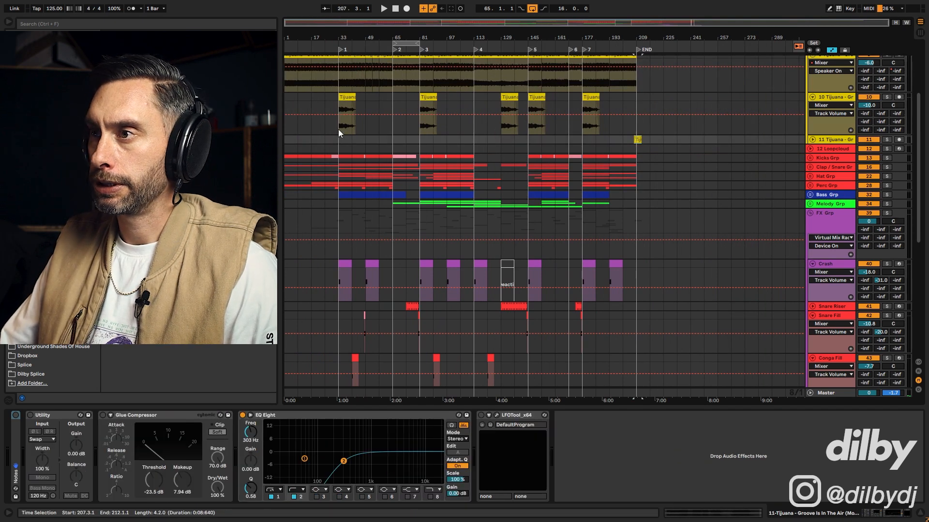
shift+click(286, 137)
key(ctrl+l)
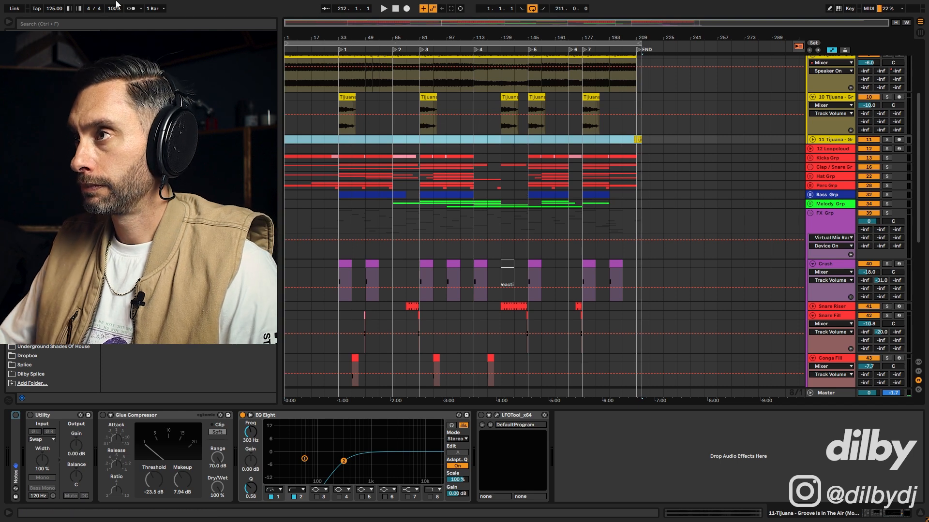
click(445, 97)
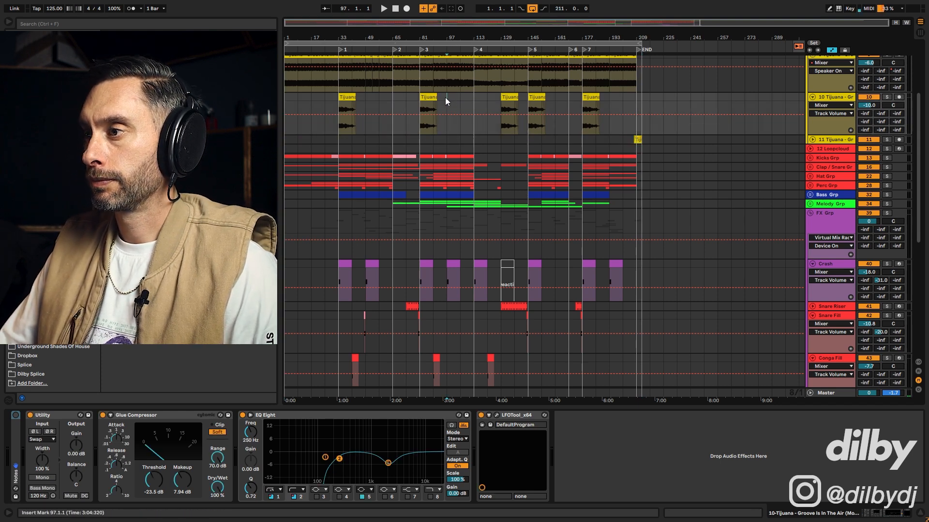
key(space)
- Unfold and activate the HL_USH_FX track 46 and play its clip starting at bar 73
scroll(673, 352, down, 8)
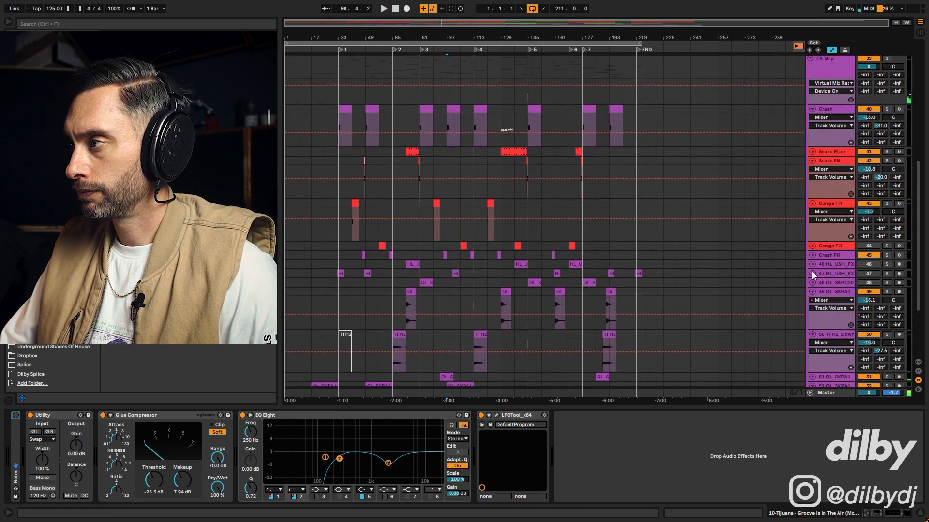
click(829, 264)
click(413, 265)
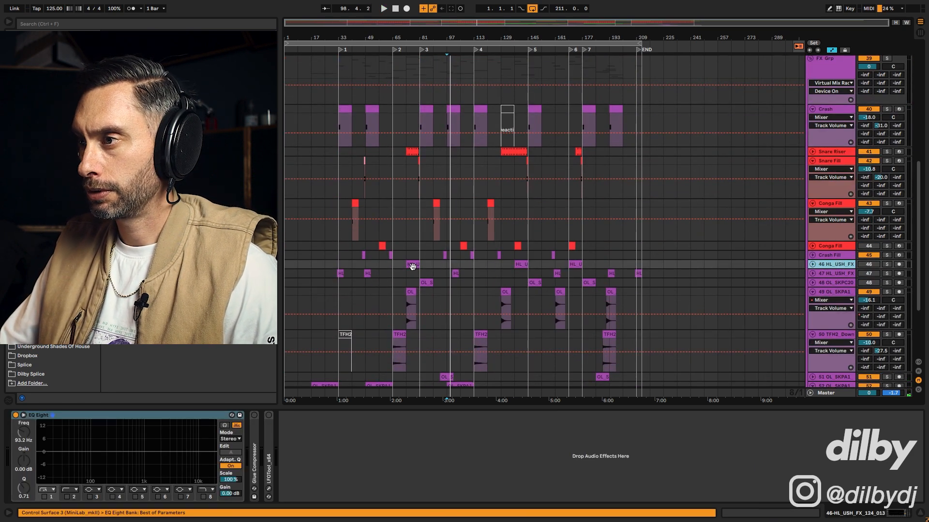
key(space)
click(812, 264)
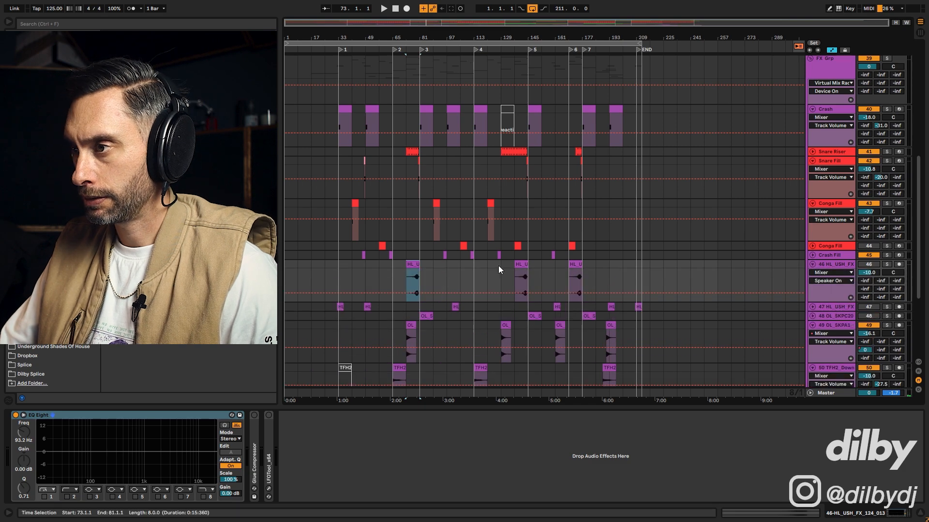
click(869, 264)
key(space)
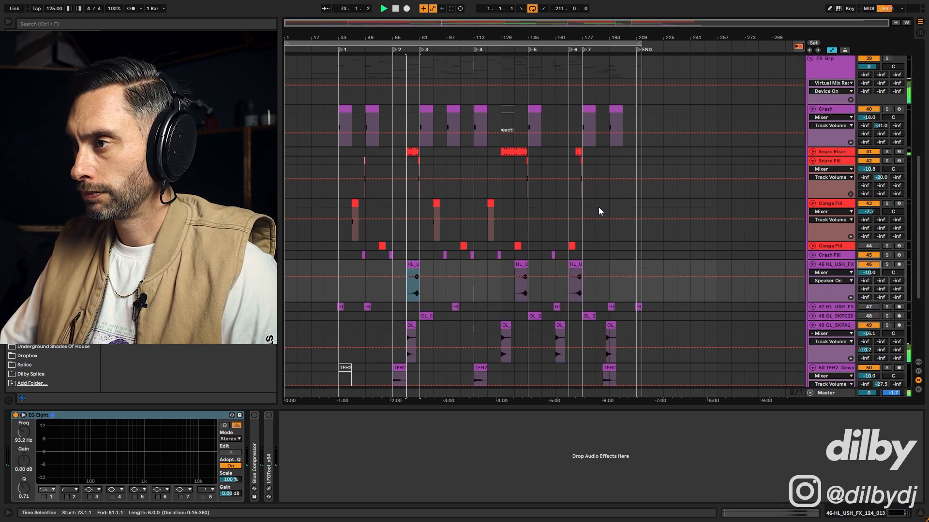
drag(396, 25, 396, 75)
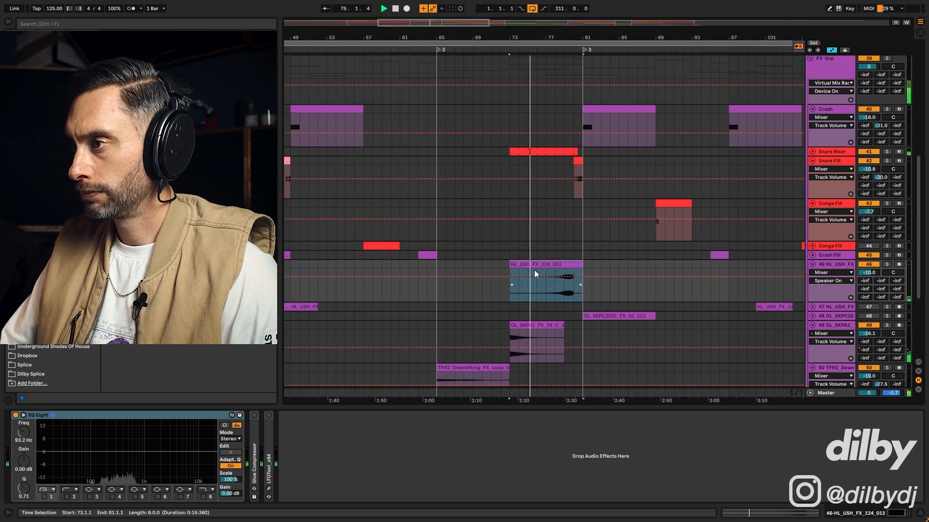
- Add a 225 Hz low cut with EQ Eight band 2 on HL_USH_FX track 46 and compare the track switched off and on
click(66, 497)
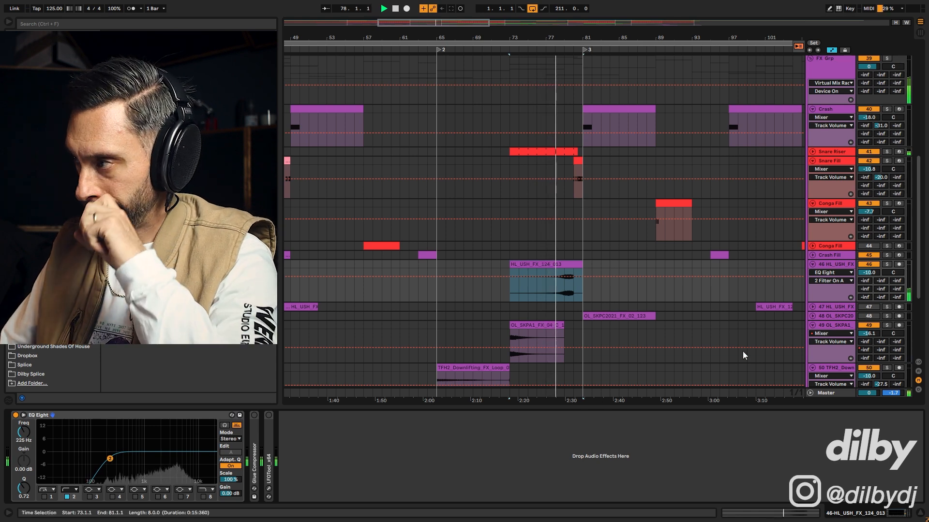
click(861, 265)
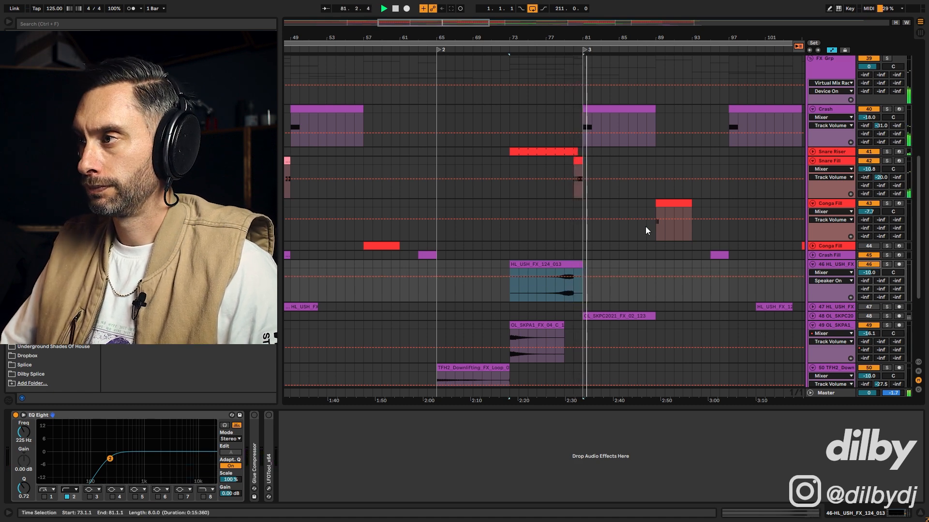
- Solo Snare Fill track 42 and play its clip before bar 81
key(space)
click(578, 160)
click(886, 161)
key(space)
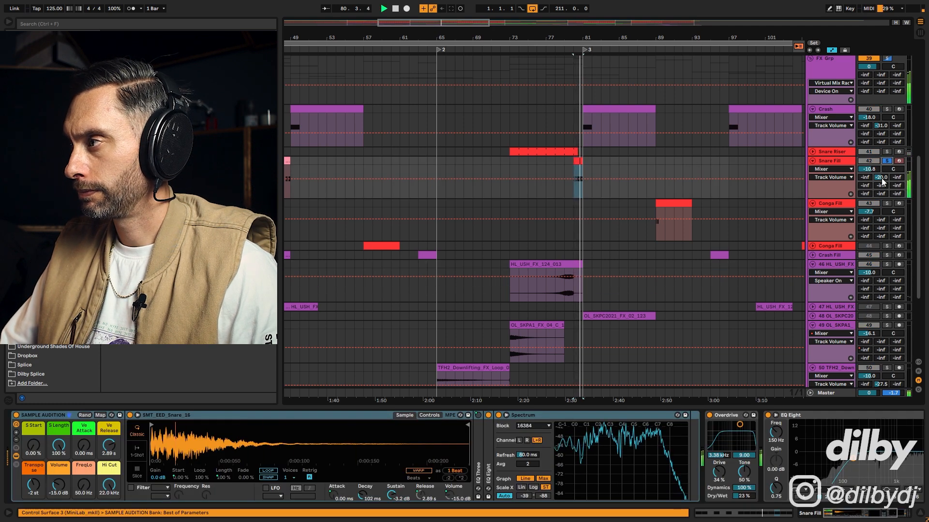
key(space)
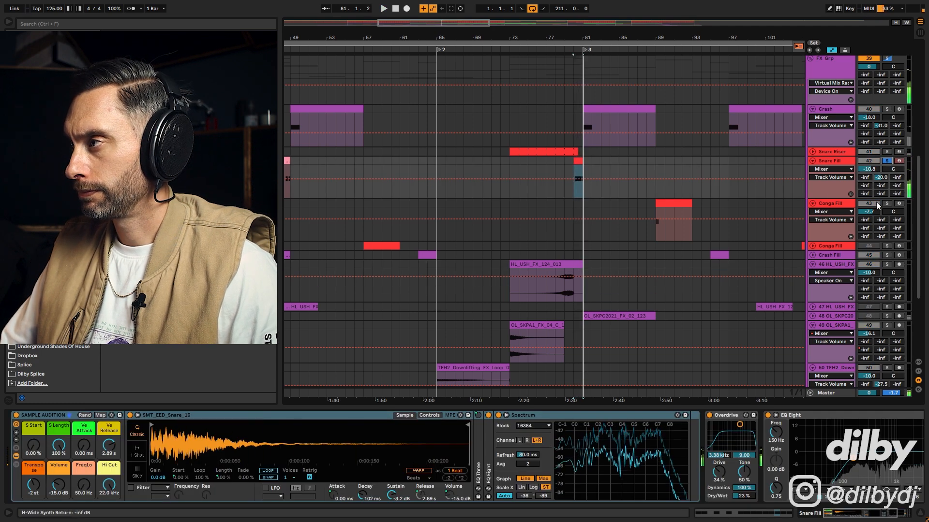
- Raise the Snare Fill's EQ Eight low cut to 163 Hz and set its B-Synth Verb send to -16.2 dB
click(865, 514)
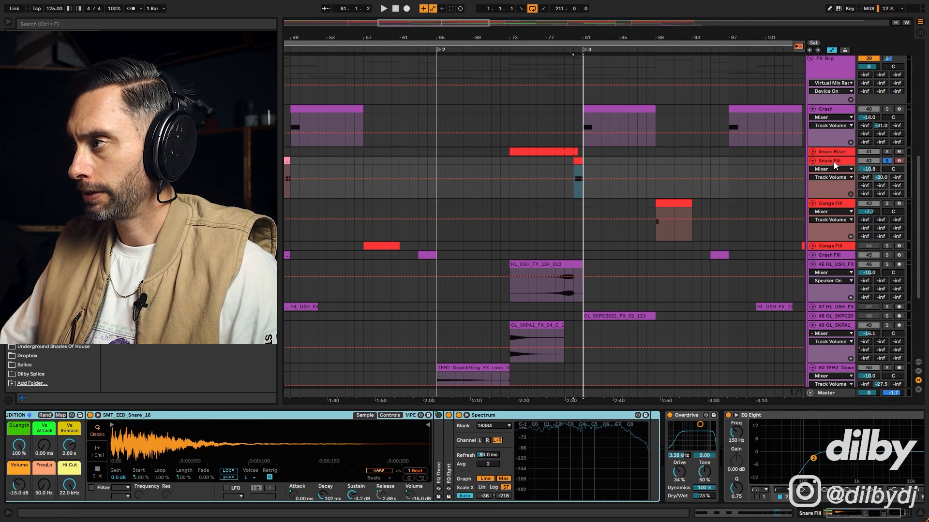
click(351, 494)
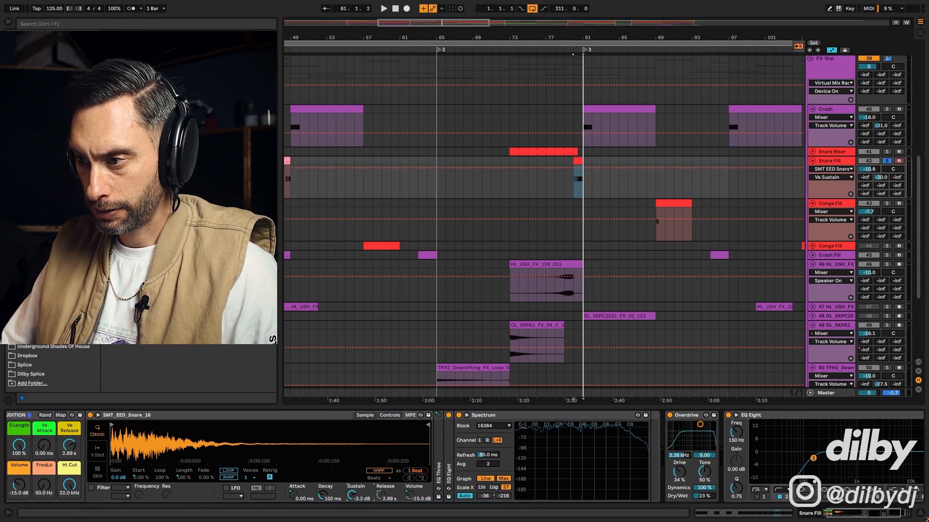
click(874, 517)
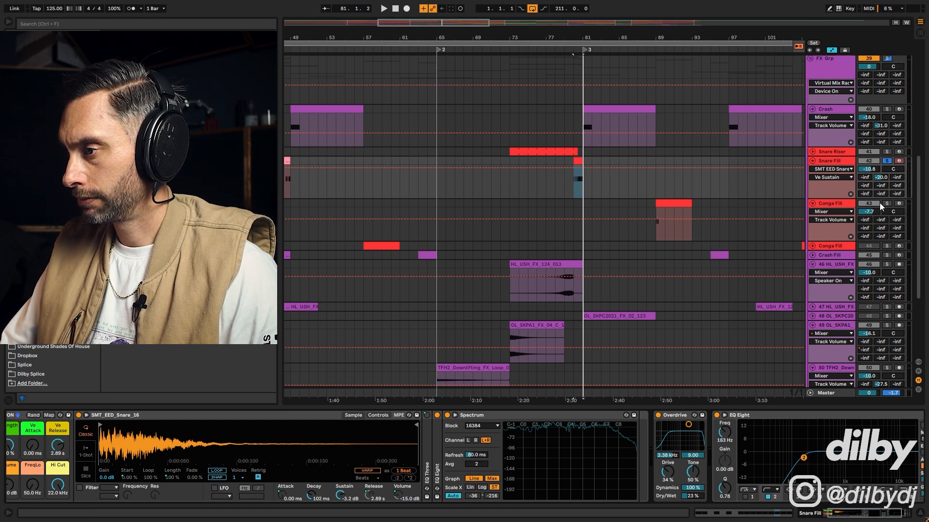
click(378, 415)
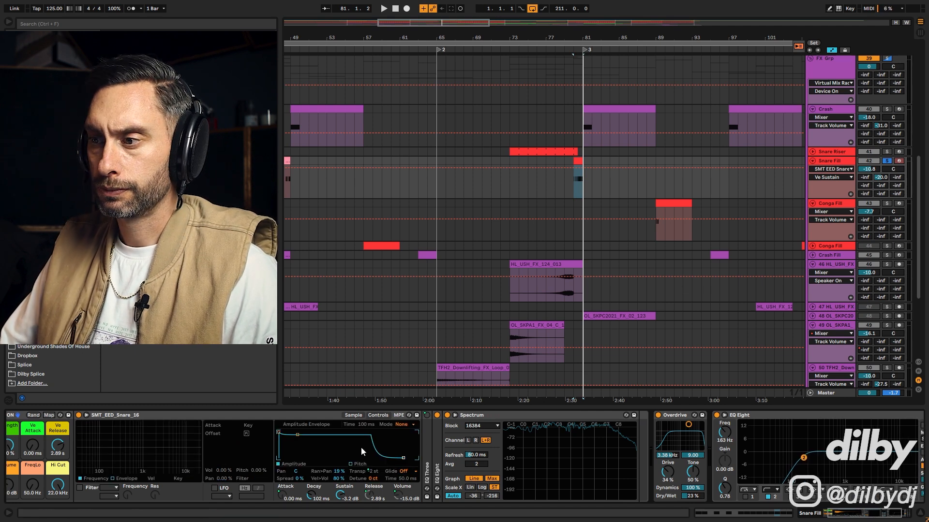
drag(883, 178, 883, 171)
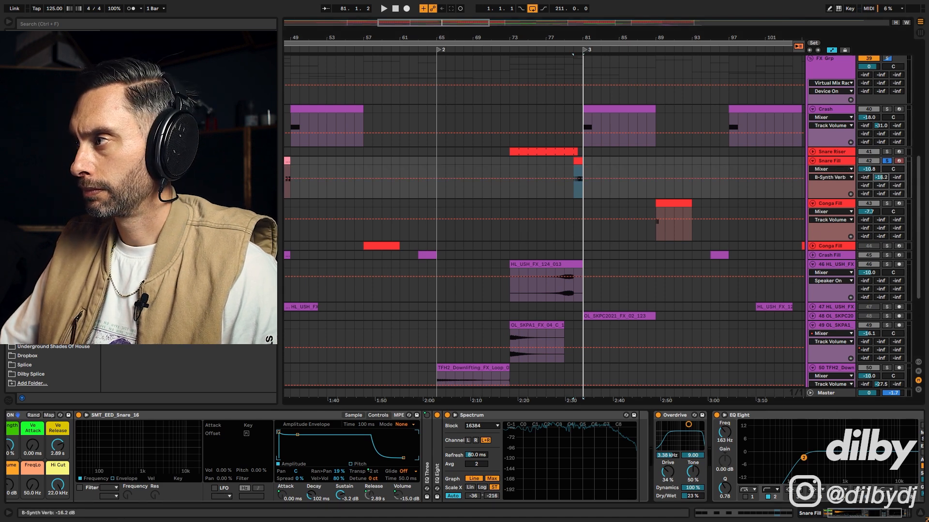
- Unsolo Snare Fill track 42, play the fill in context and set its volume to -12.8 dB
key(space)
click(887, 161)
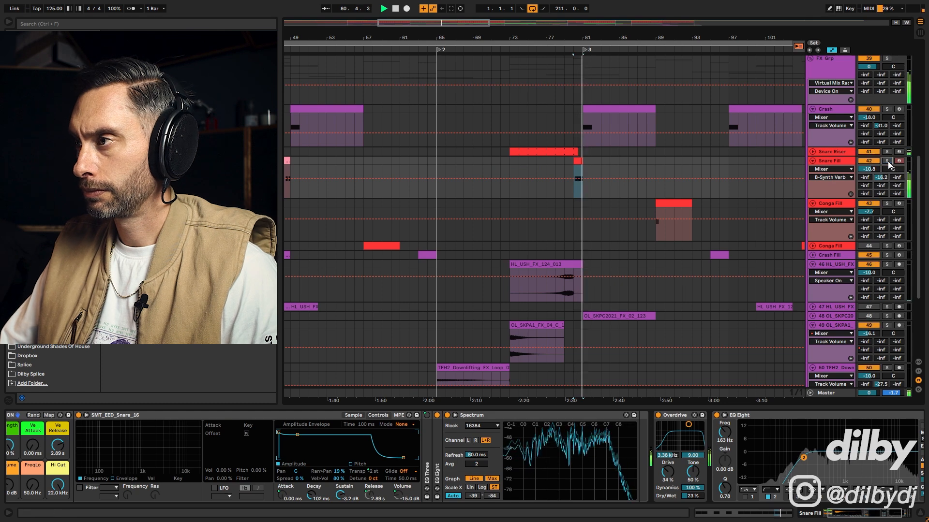
click(874, 169)
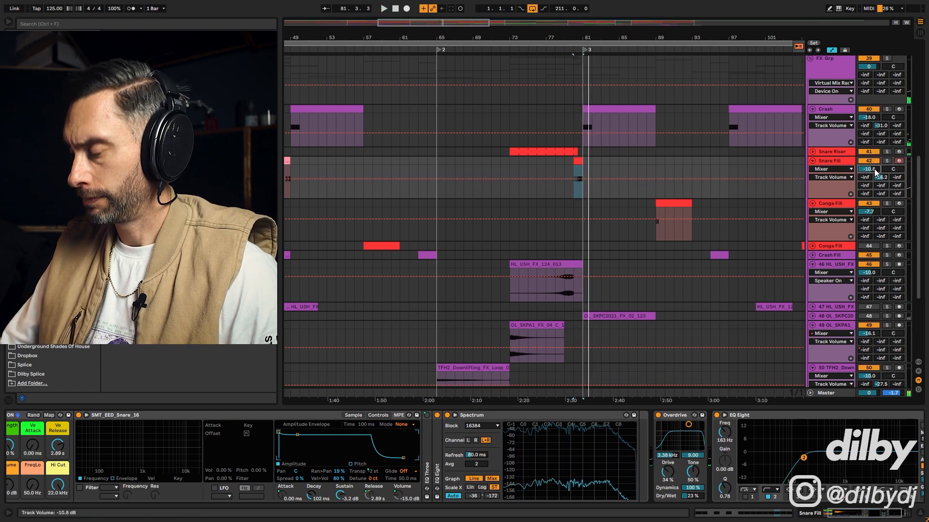
drag(875, 170, 875, 179)
key(space)
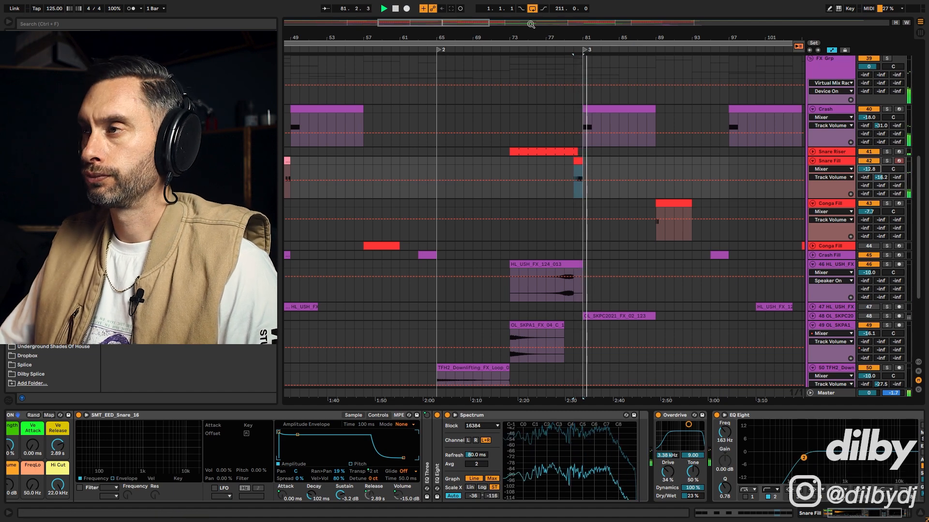
- Audition the OL_SKPC2021 clip at bar 81 on track 48 in solo, unsolo it and play from bar 79
drag(547, 36, 524, 33)
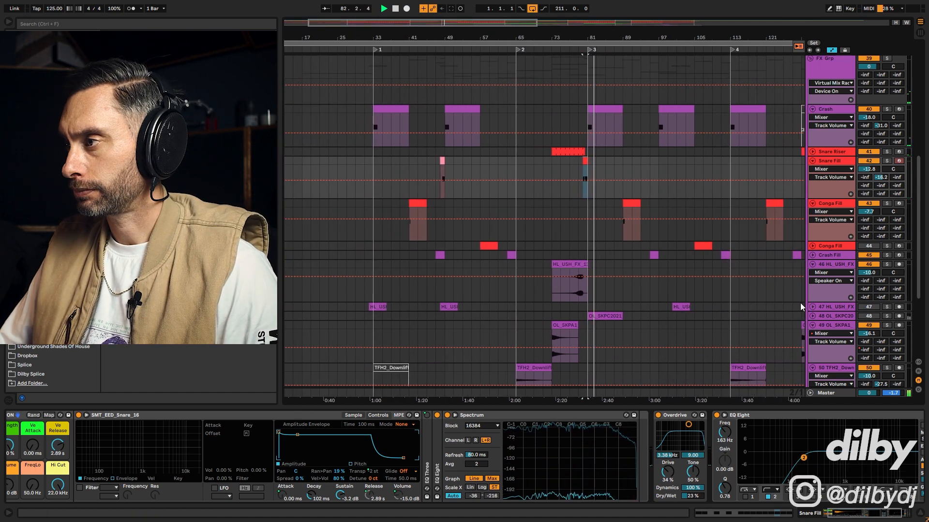
click(598, 315)
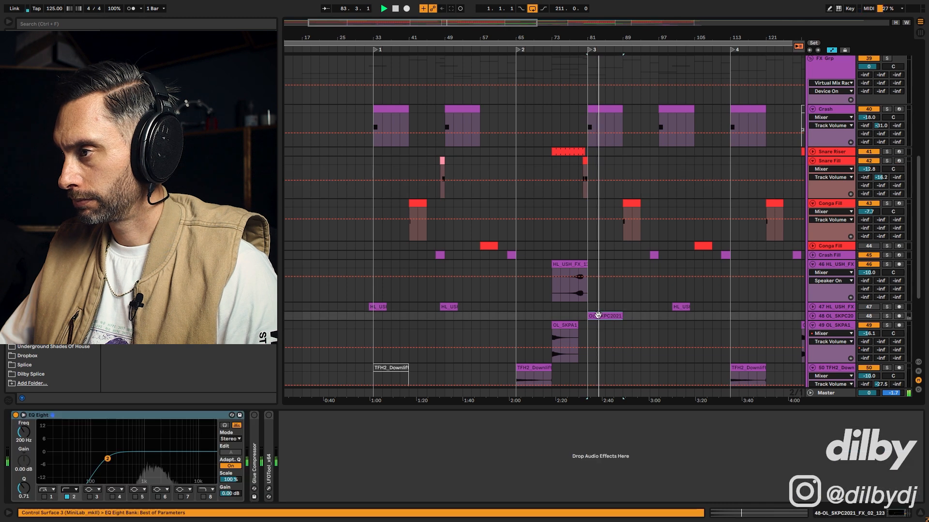
click(888, 315)
key(space)
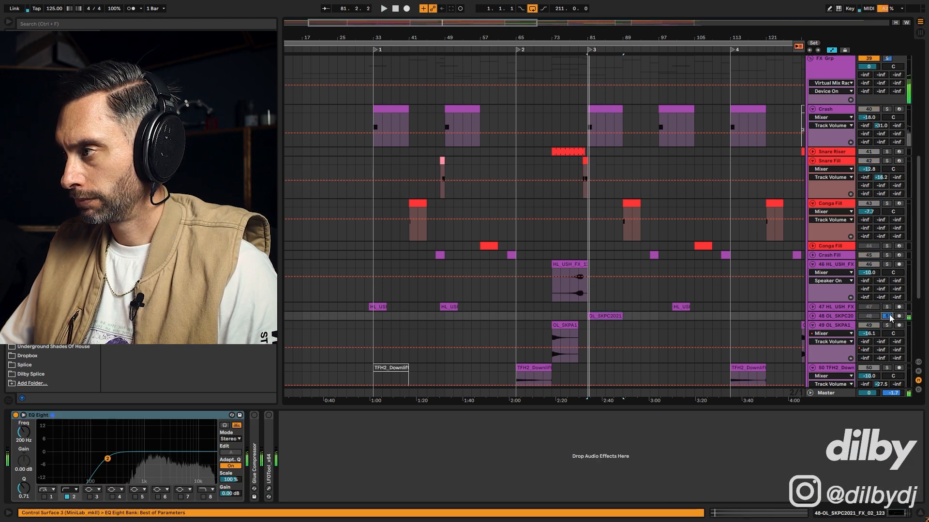
click(888, 315)
click(579, 309)
key(space)
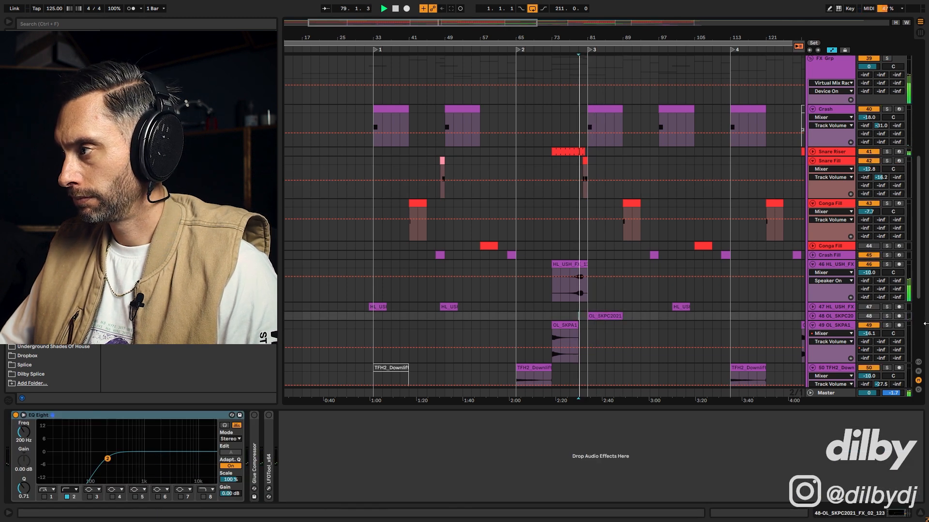
- Unfold and activate OL_SKPC20 track 48, set its volume to -13 dB and play the lead-in to its clip
click(812, 316)
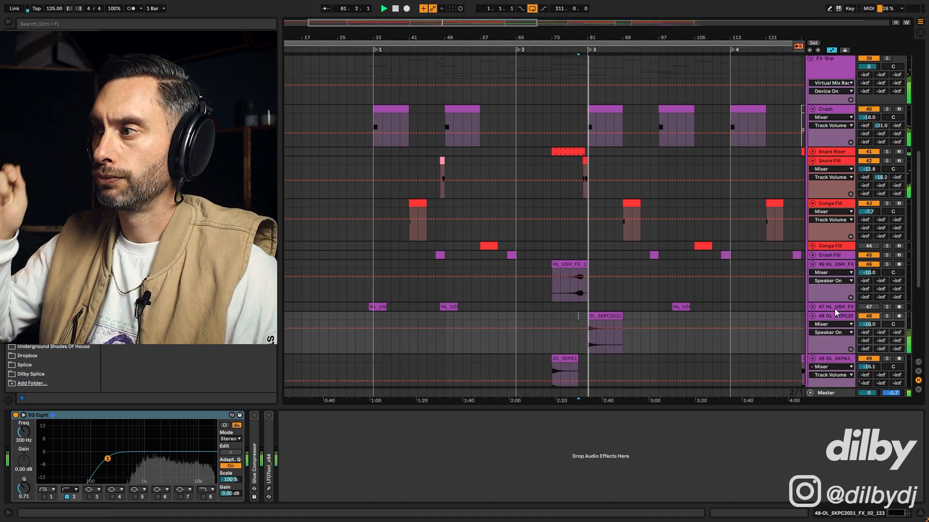
click(866, 325)
text(-13)
key(Return)
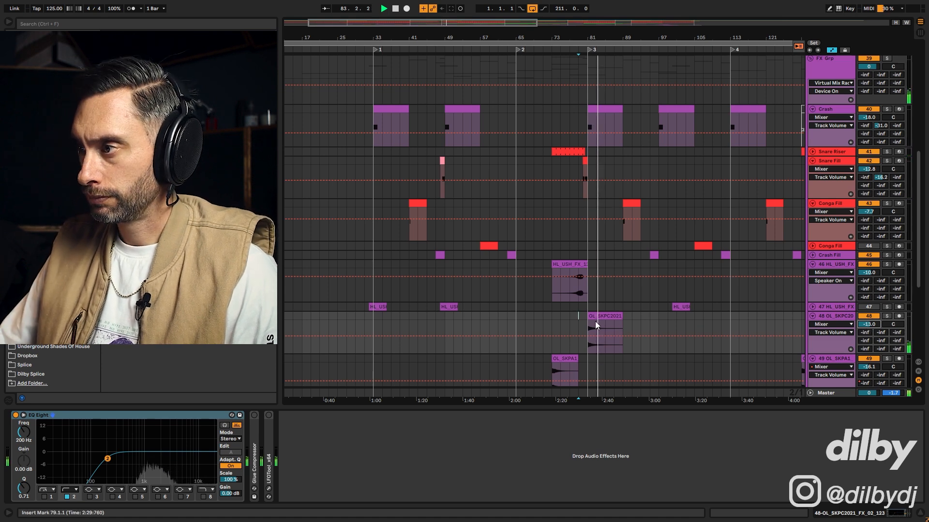
click(568, 321)
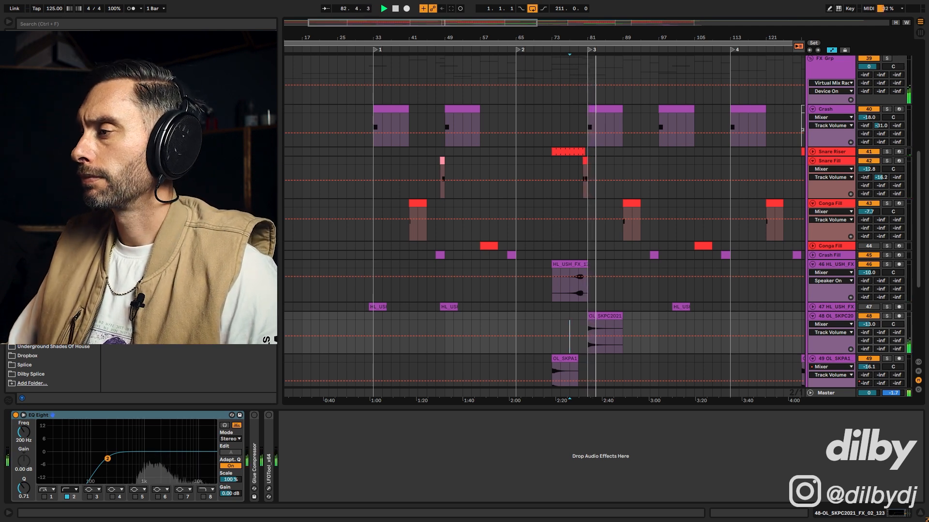
- Fold all the FX group's tracks and check the devices on OL_SKPA1 tracks 51 and 52 and OL_SKPC20 track 53
alt+click(811, 109)
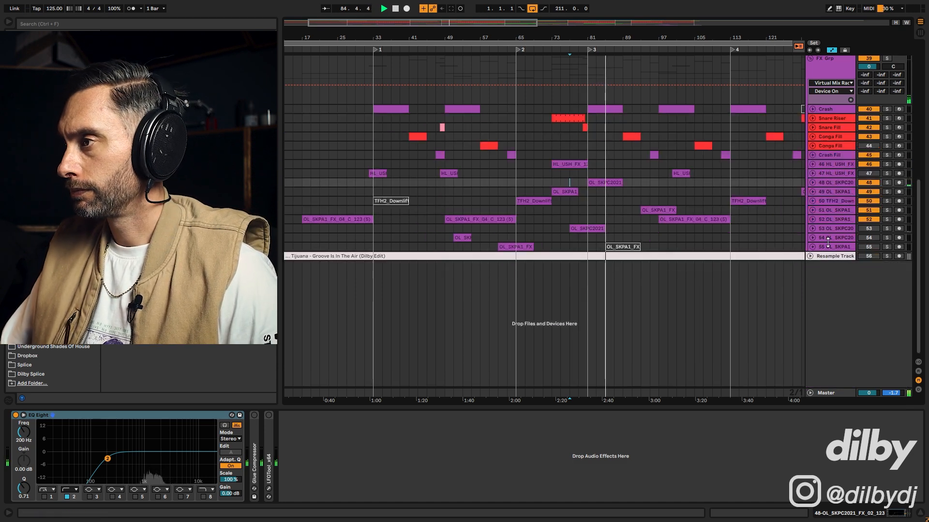
click(644, 210)
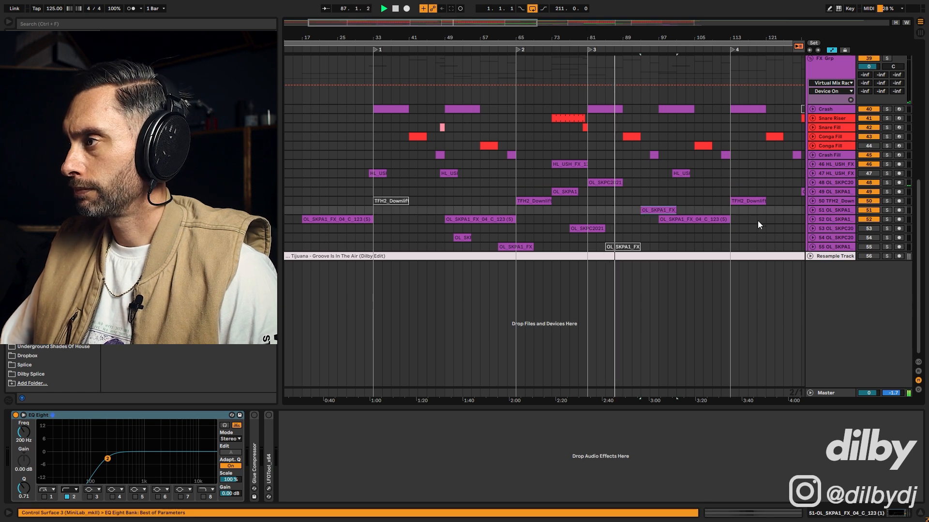
click(801, 220)
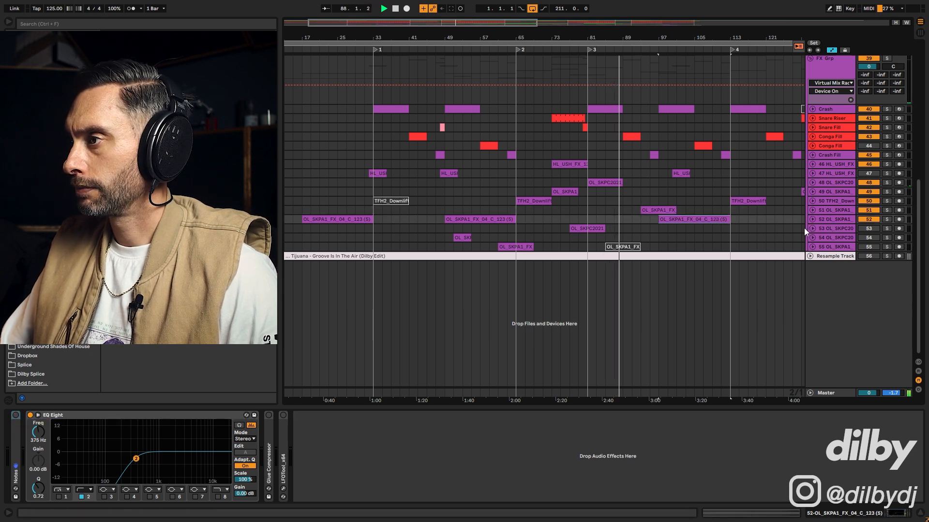
click(587, 229)
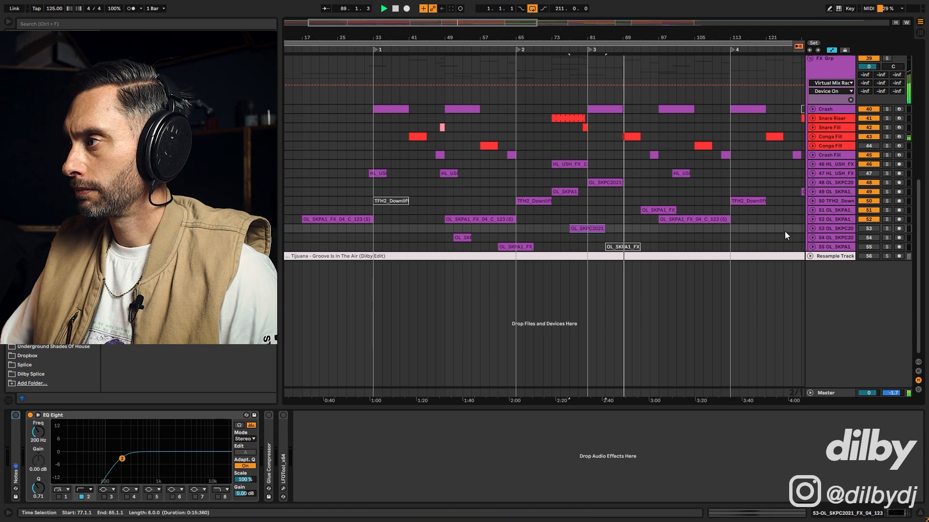
- Select the conga clip at bar 89, unfold Conga Fill track 43 and set its volume to -8.7 dB
click(627, 135)
click(815, 136)
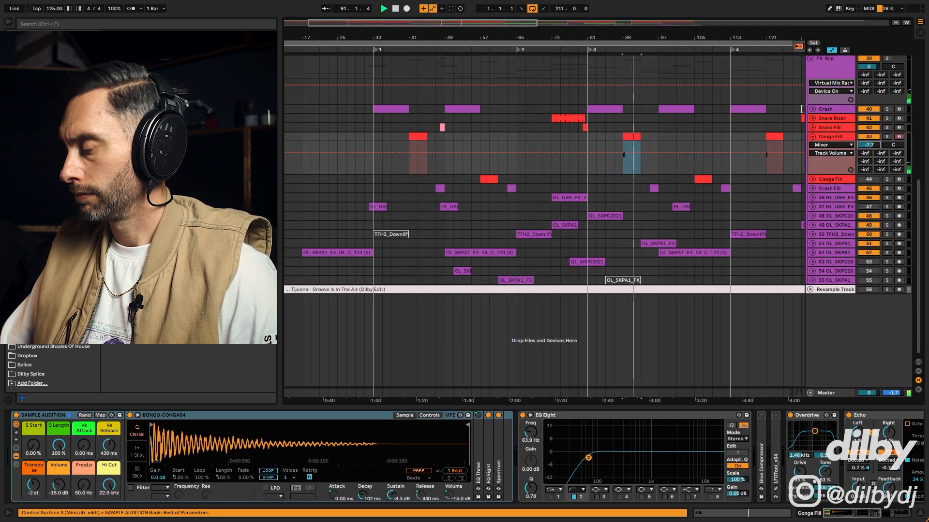
- Play from bar 55, then activate and unfold Conga Fill track 44
click(472, 181)
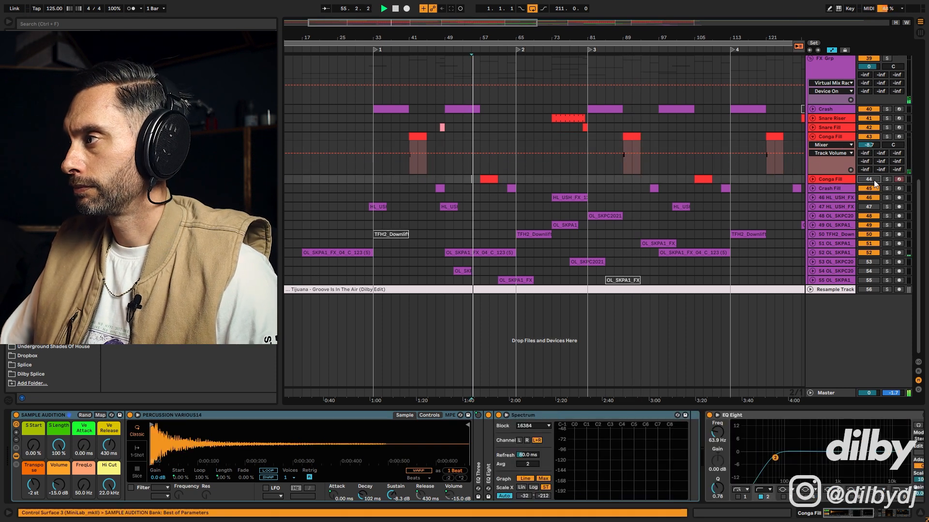
click(812, 179)
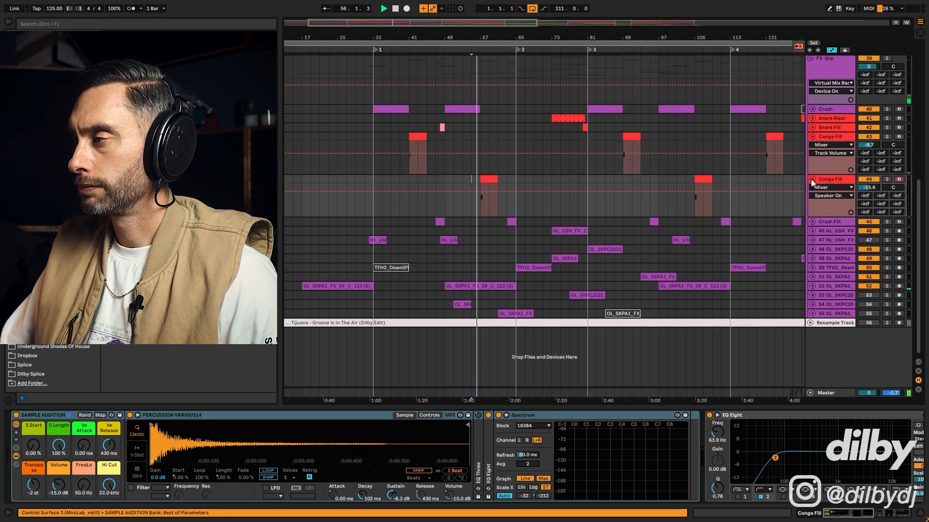
- Raise the EQ Eight low cut on Conga Fill track 43 to 135 Hz while playing its fill from bar 41
click(839, 139)
drag(590, 459, 594, 456)
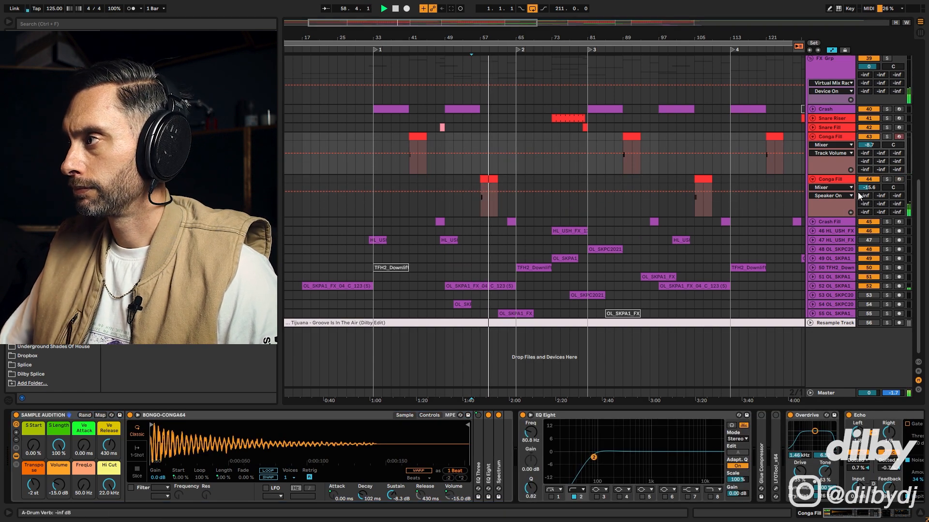
click(409, 164)
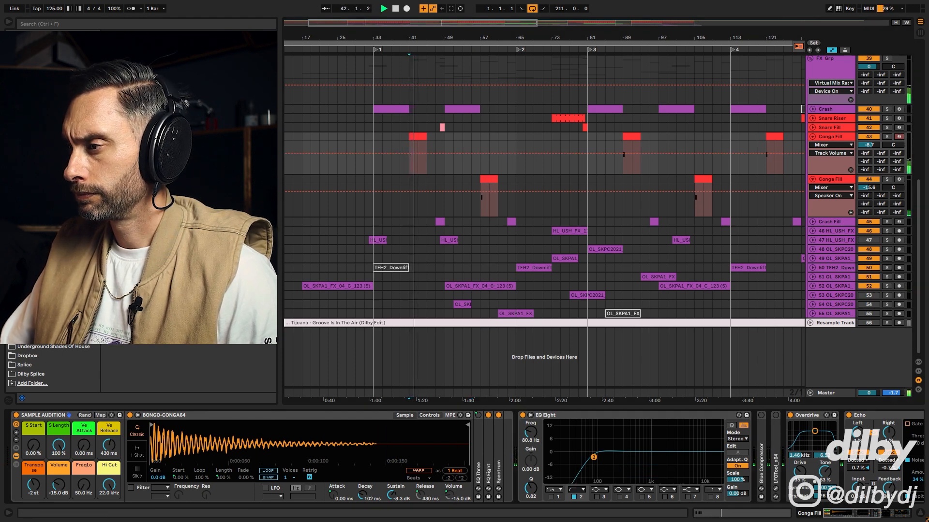
key(space)
key(space)
drag(601, 456, 605, 457)
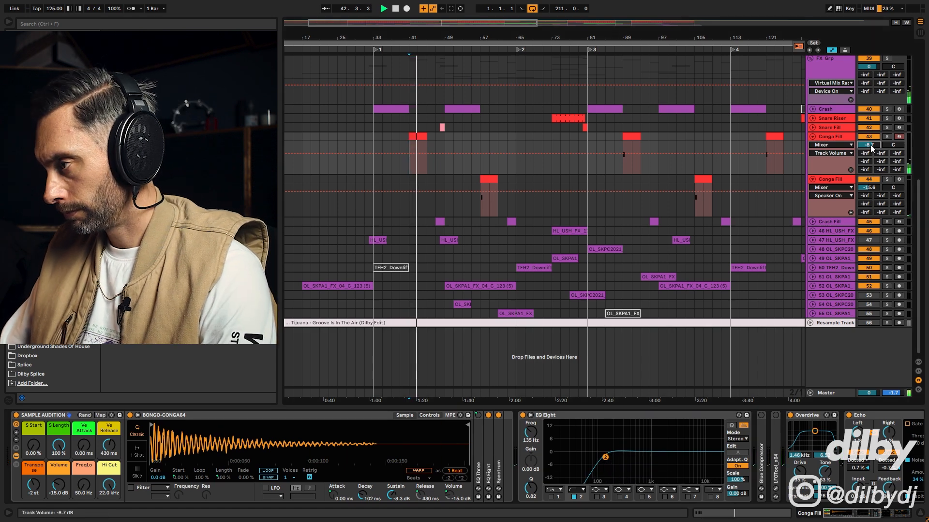
- Replay the fill at bar 41 and set Conga Fill track 43's volume to -7.7 dB
key(space)
key(space)
drag(870, 145, 872, 147)
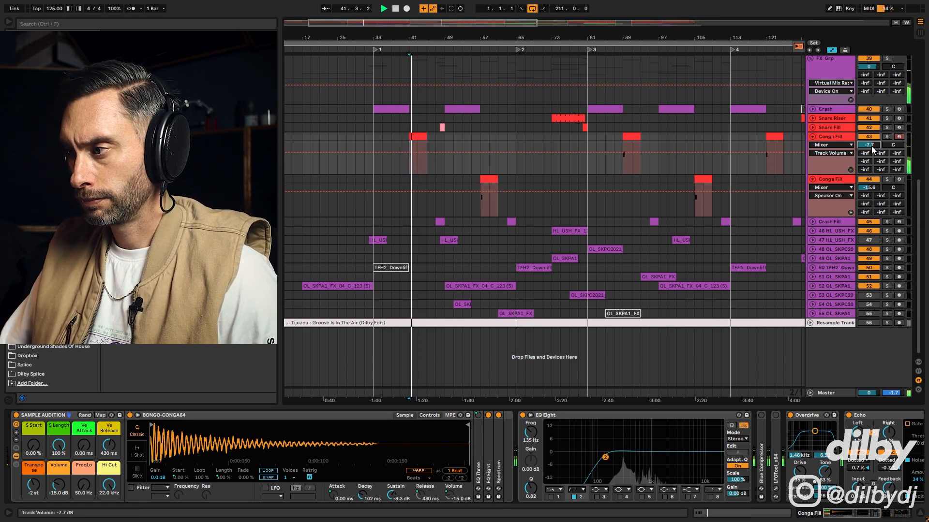
key(space)
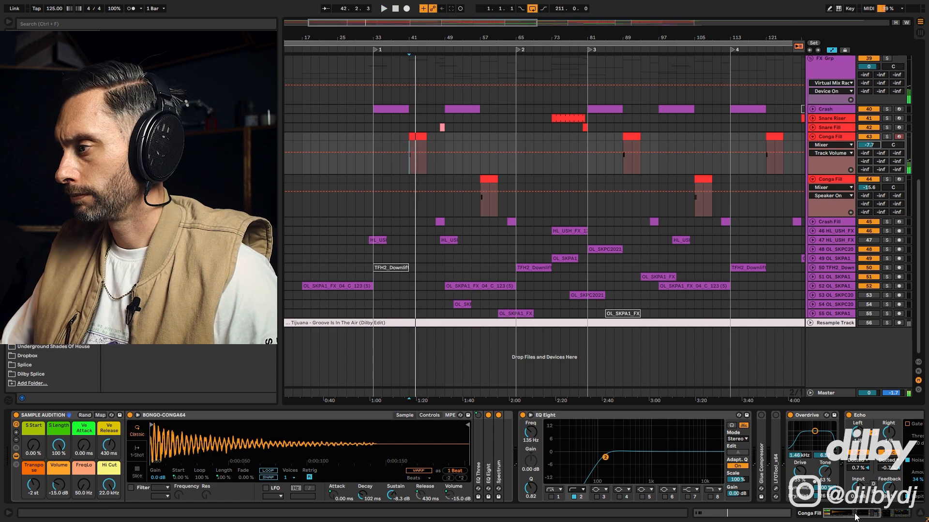
- Turn on LFOTool in Conga Fill track 43's device chain and bring up its Reverb
drag(856, 513, 866, 515)
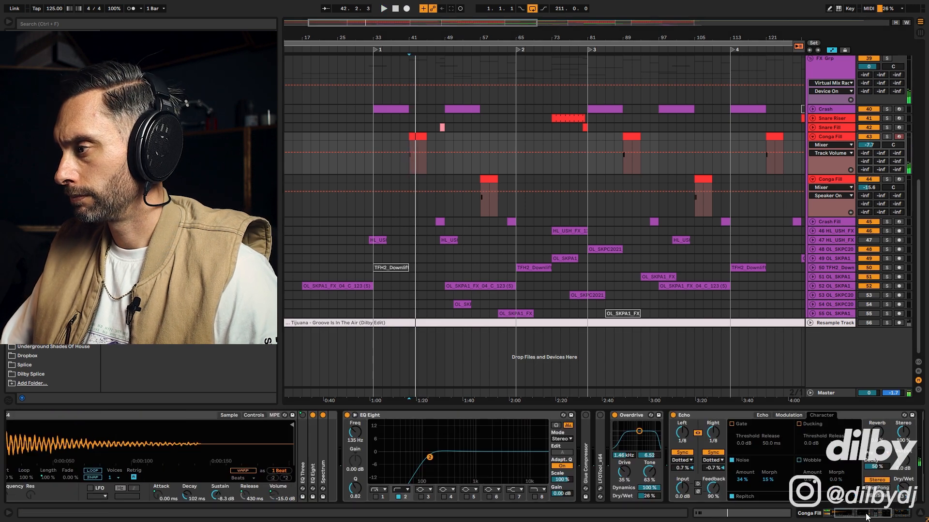
click(600, 416)
drag(853, 519, 890, 518)
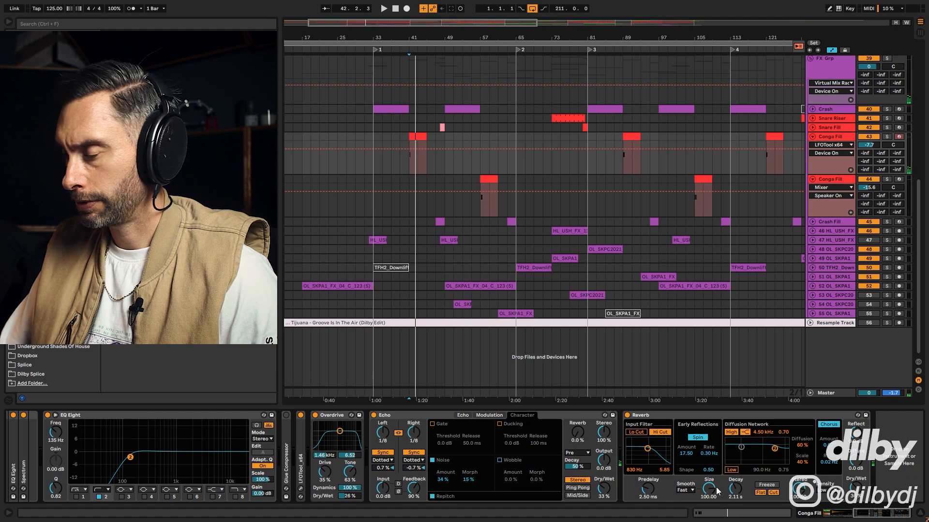
- Play the conga fill from bar 41 in context, then replay it with track 43 soloed
key(space)
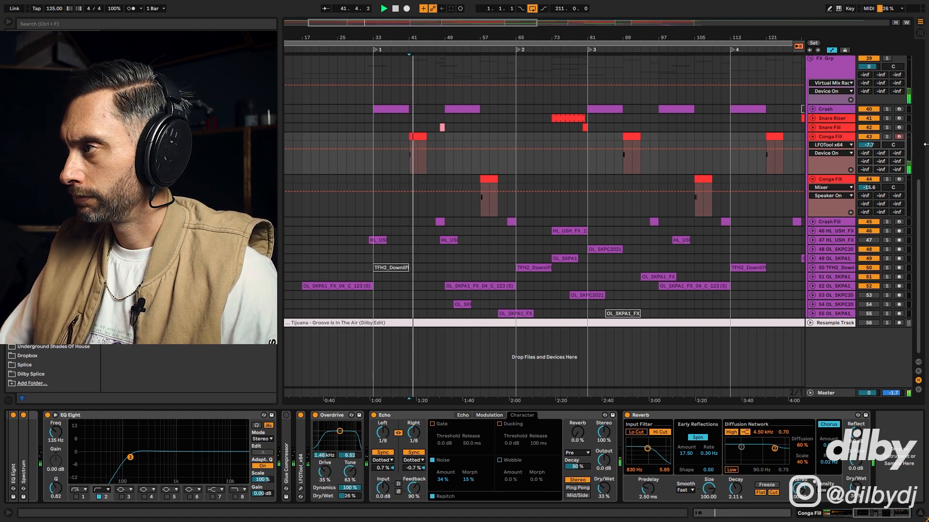
click(886, 136)
key(space)
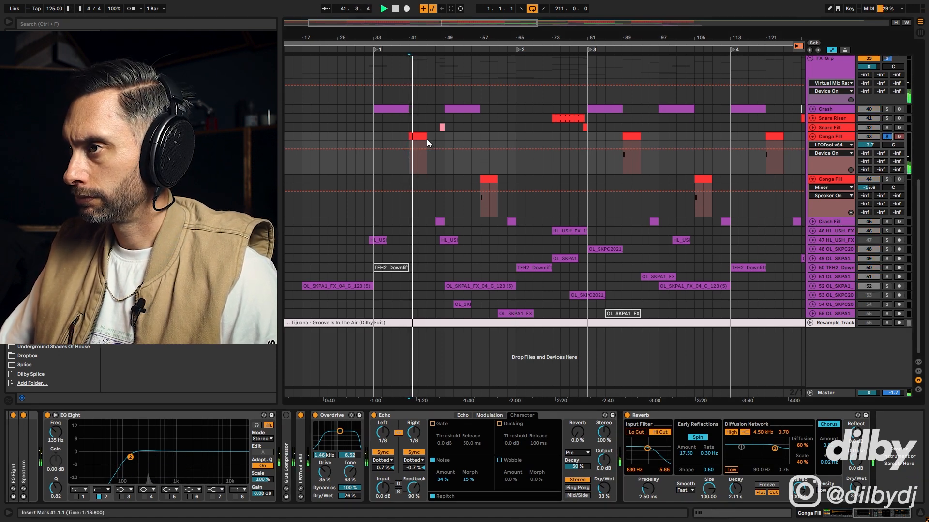
- Replay the soloed conga fill, then take track 43 out of solo to hear the fill at bar 41 in context
key(space)
key(space)
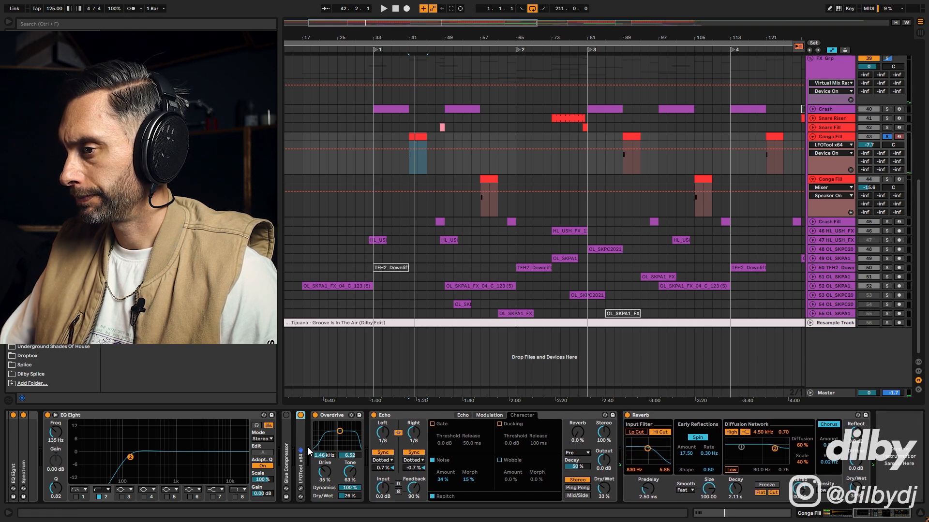
click(887, 138)
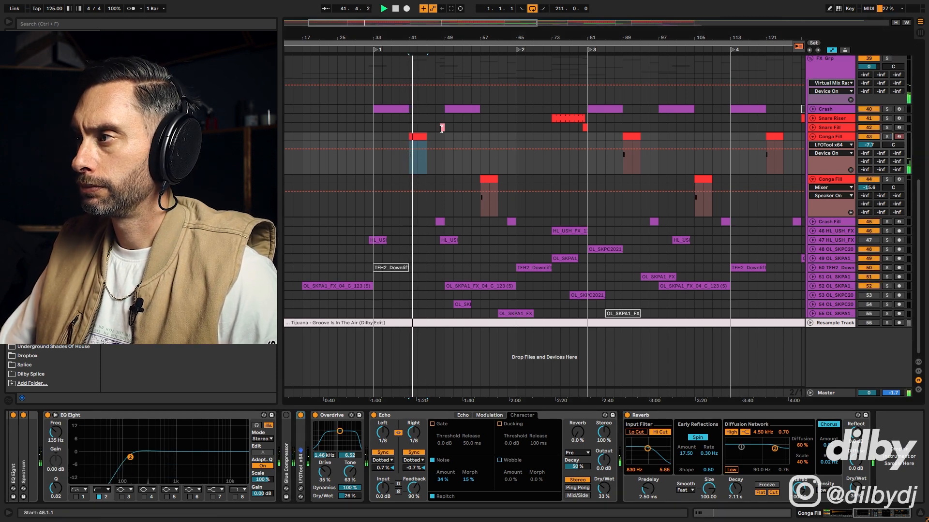
- Activate track 47 (HL_USH_FX), show its full lane and play the arrangement from bar 29 into its first clip
drag(533, 21, 532, 2)
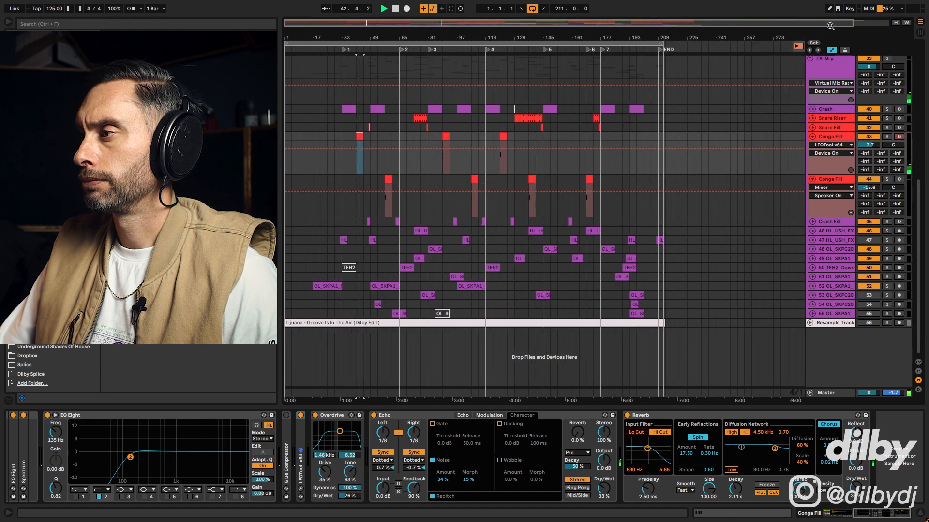
click(847, 240)
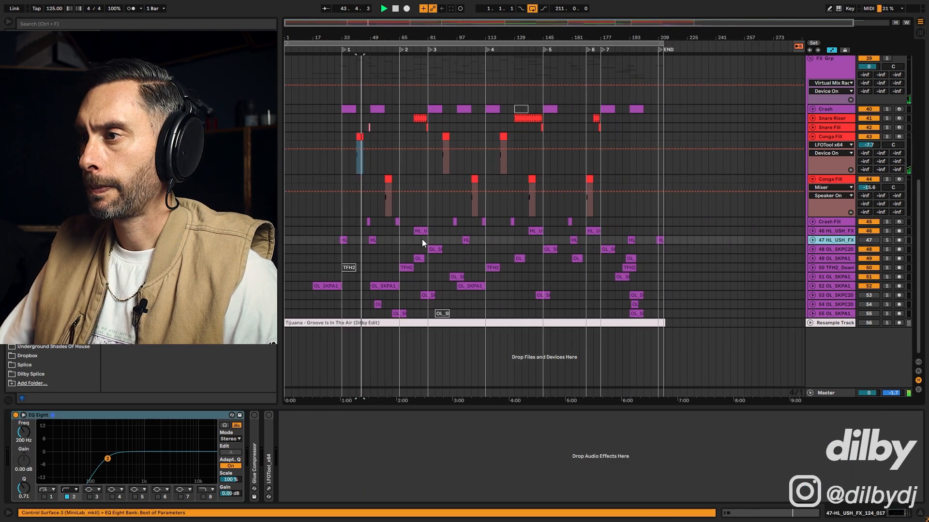
click(334, 240)
key(space)
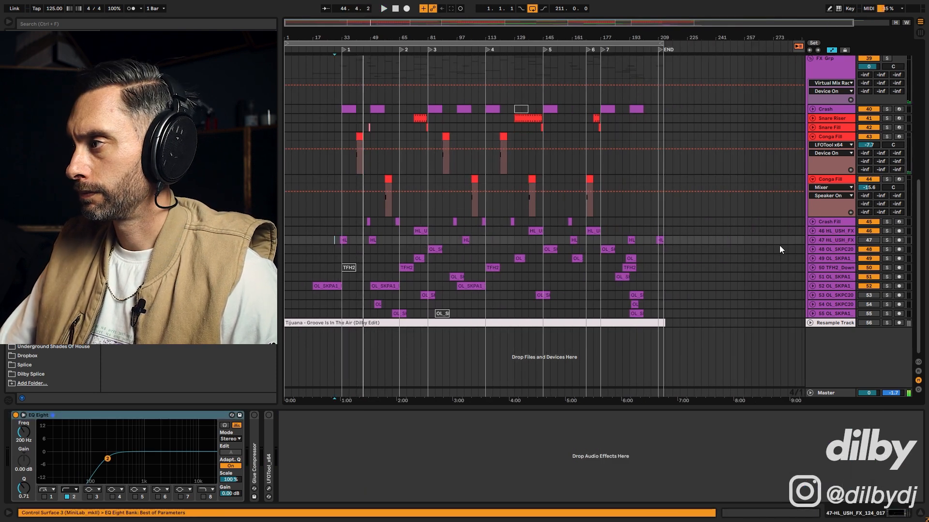
click(812, 240)
key(space)
drag(333, 22, 334, 107)
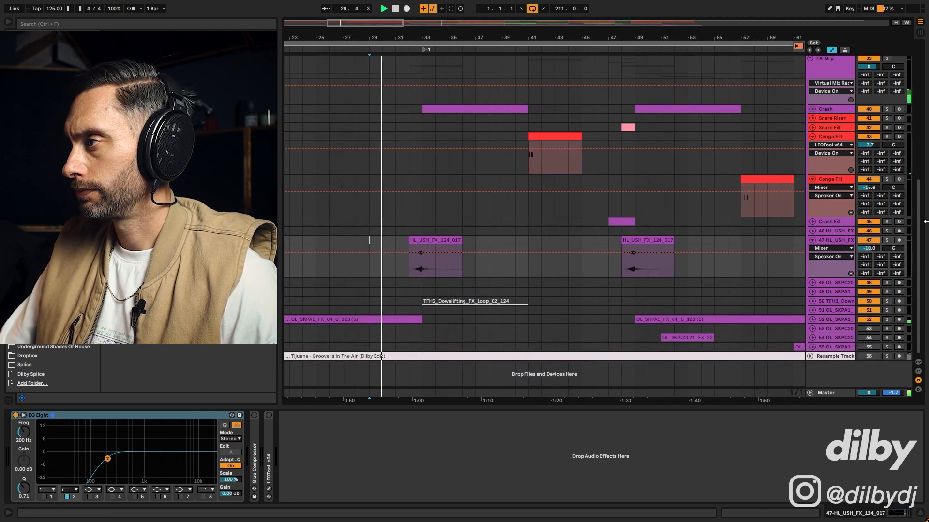
- Set track 47's volume to -8.0 dB and replay its first effect from bar 29
click(870, 248)
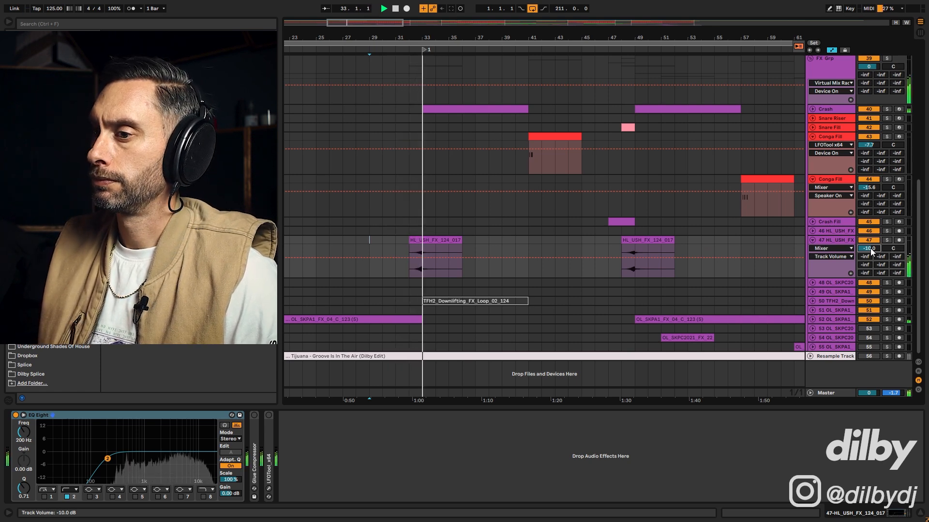
key(Up)
key(Up)
key(space)
key(space)
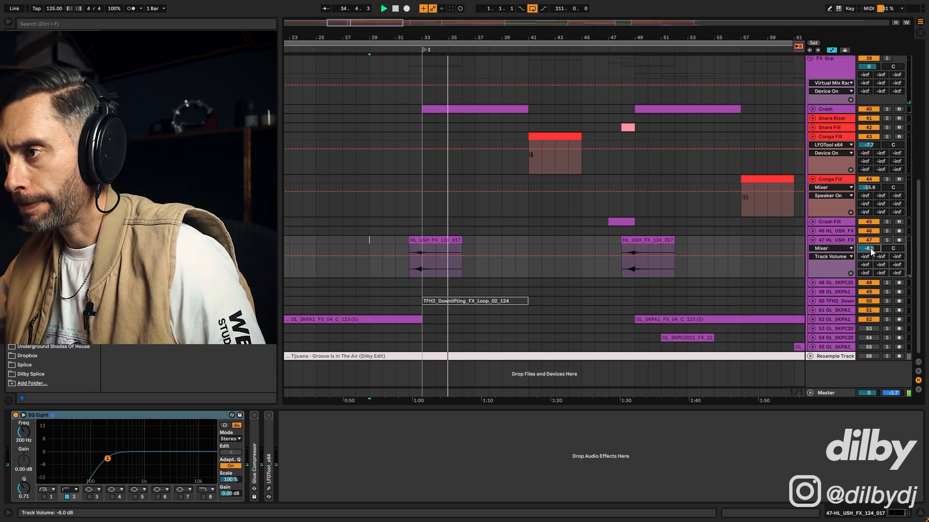
- Select the HL_USH_FX clip at bar 32 on track 47 and examine its waveform in the expanded lane
click(812, 240)
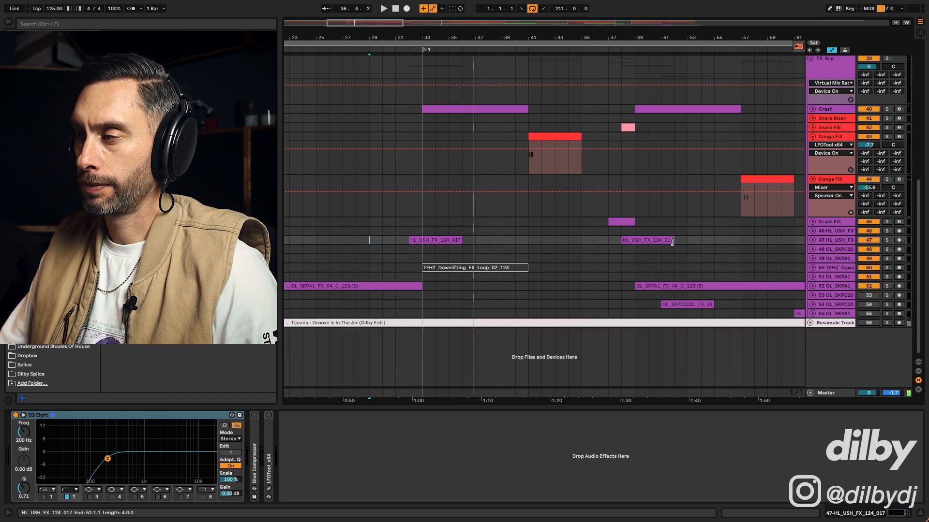
click(442, 241)
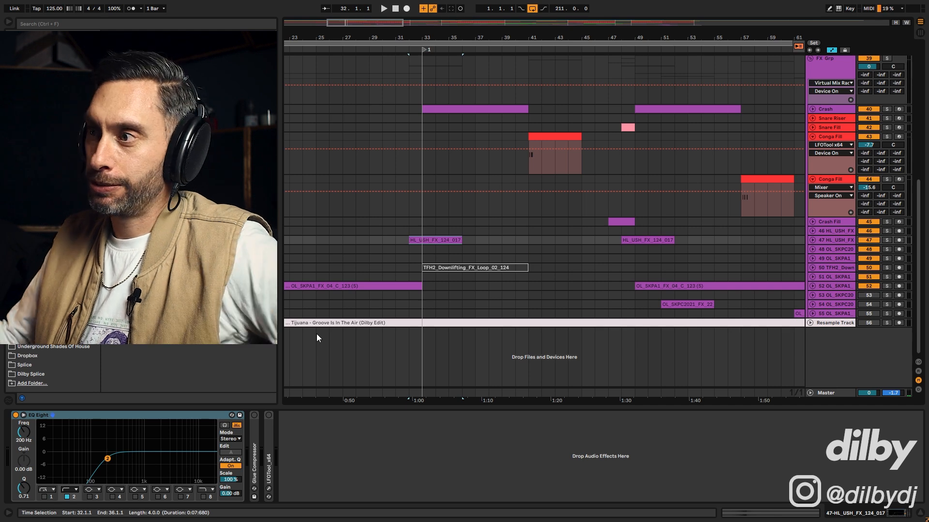
click(394, 241)
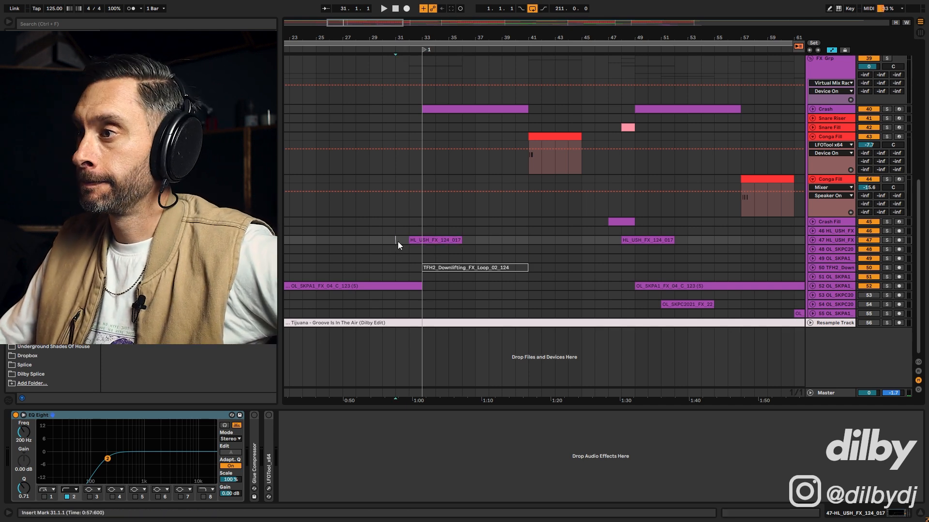
drag(394, 241, 482, 245)
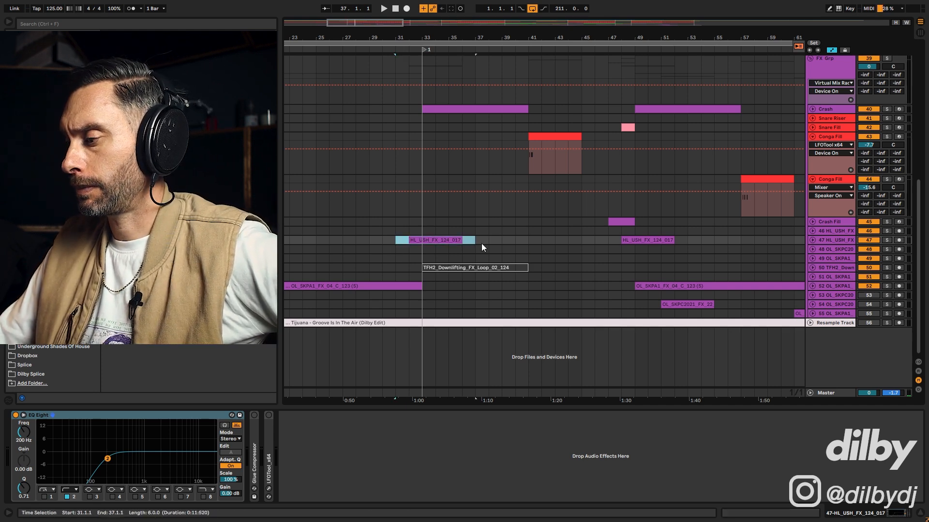
click(436, 241)
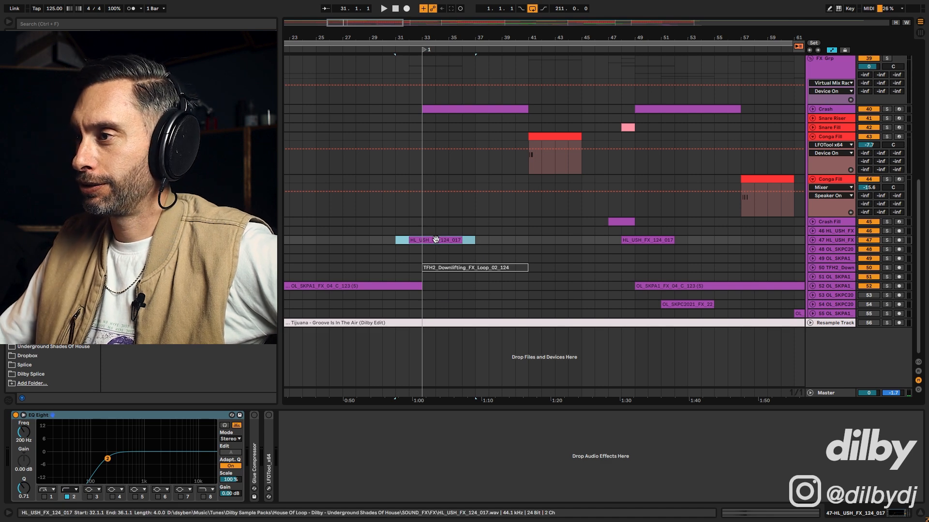
click(812, 240)
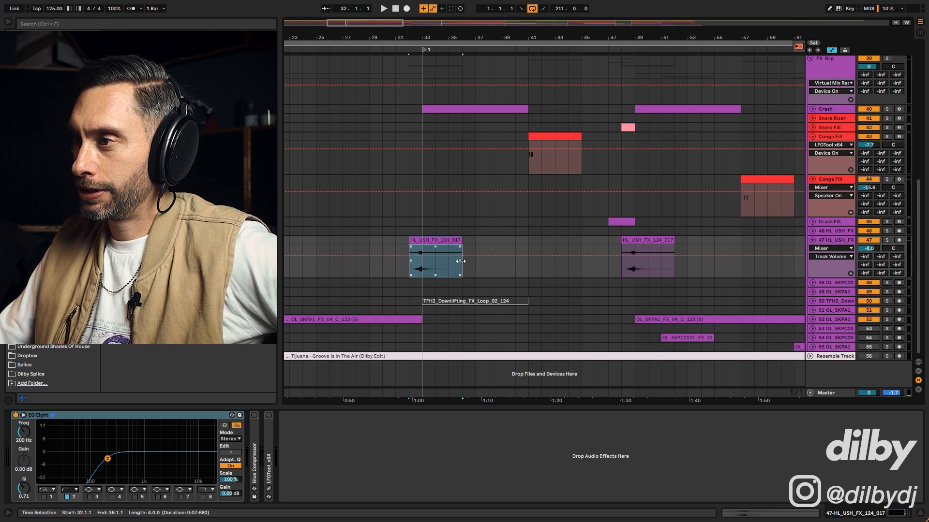
- Solo track 47 and inspect its HL_USH_FX clips at bars 32 and 48
click(887, 240)
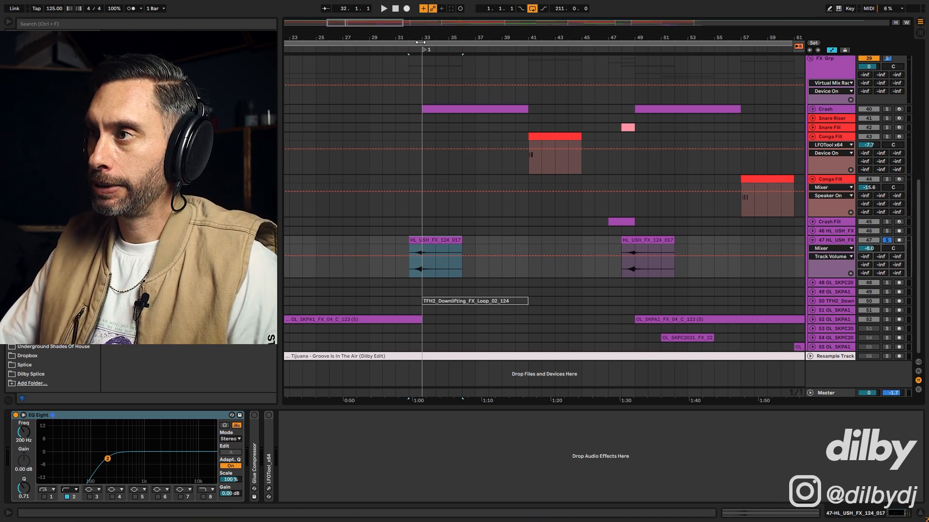
drag(391, 23, 391, 14)
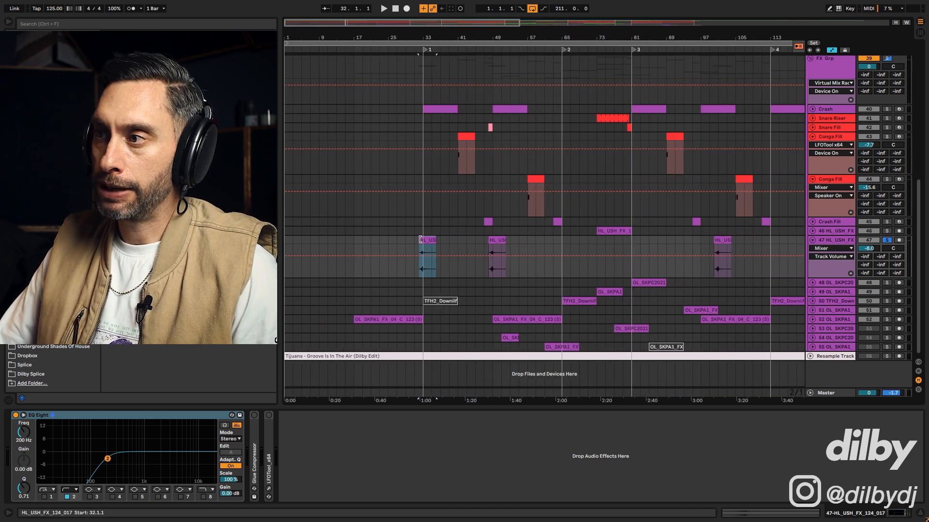
drag(415, 242, 442, 242)
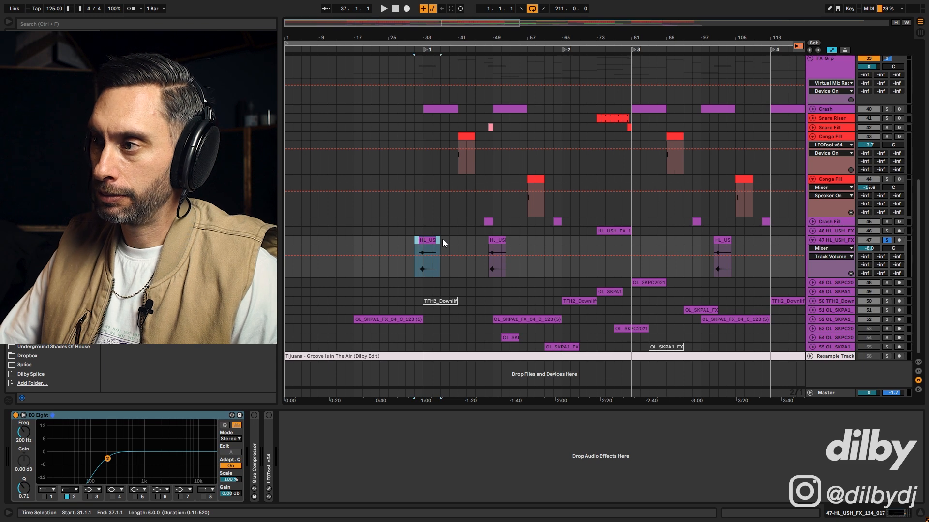
click(486, 242)
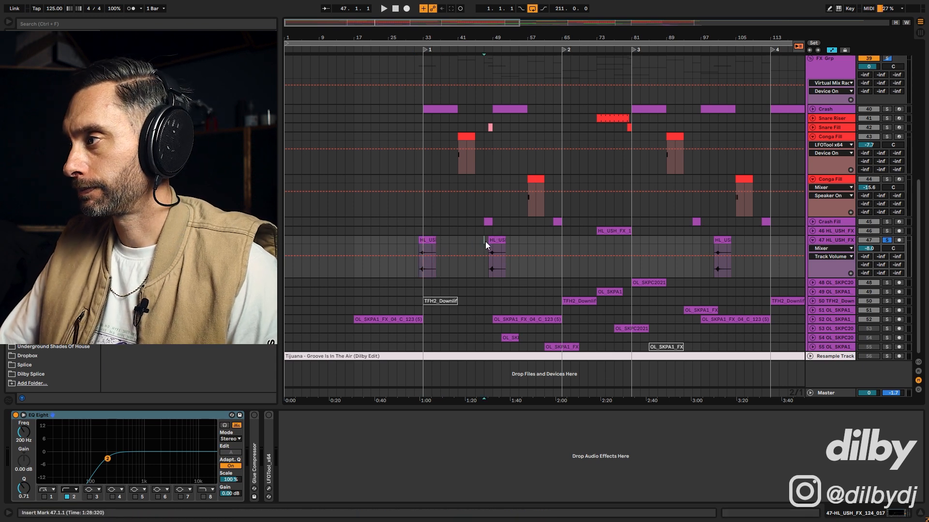
click(429, 241)
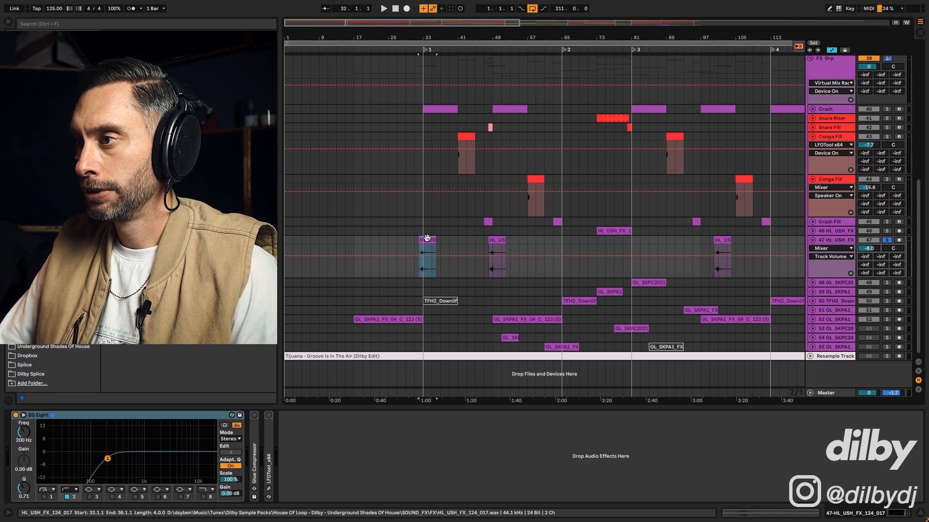
- Play from bar 47 with track 47 out of solo and set its volume to -9.0 dB
drag(415, 243, 504, 238)
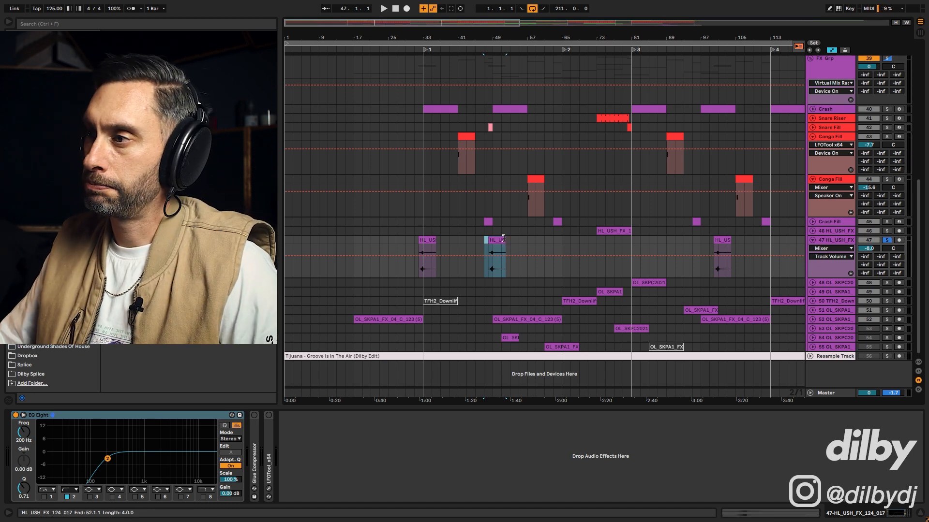
drag(503, 21, 504, 15)
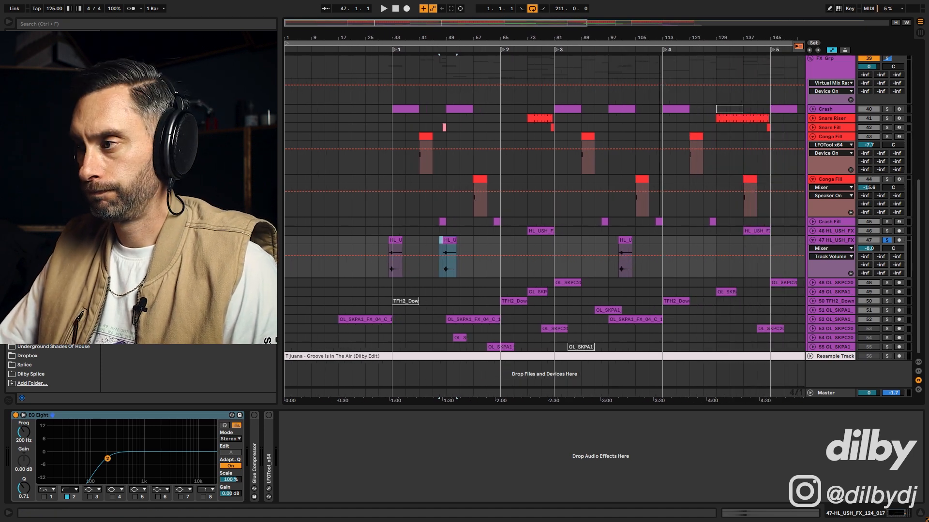
click(887, 240)
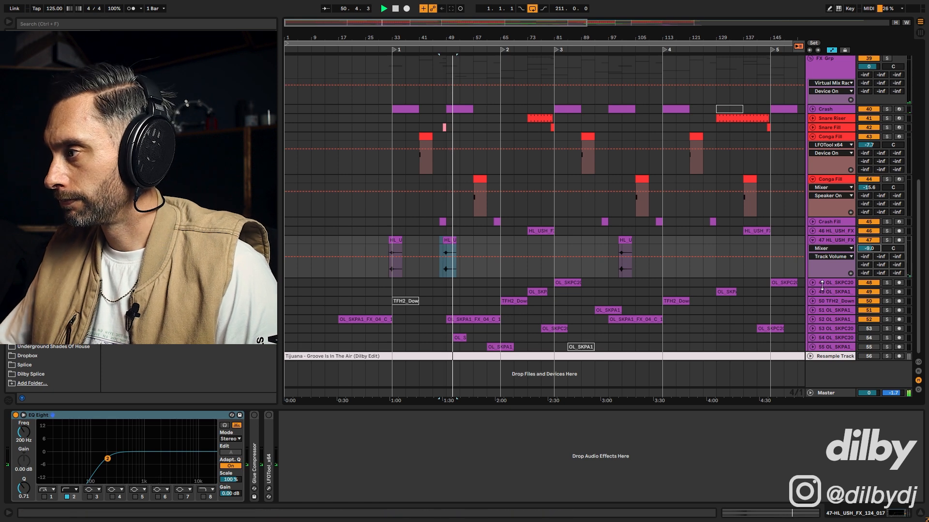
- Activate track 53 (OL_SKPC2021_FX_04_123), play its clip from bar 77 and set its volume to -14.0 dB
click(827, 330)
click(813, 329)
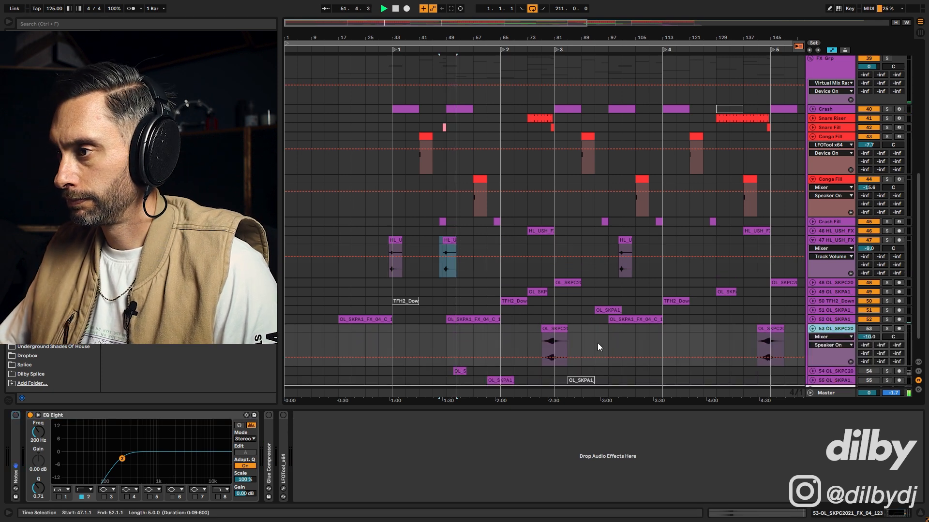
click(540, 337)
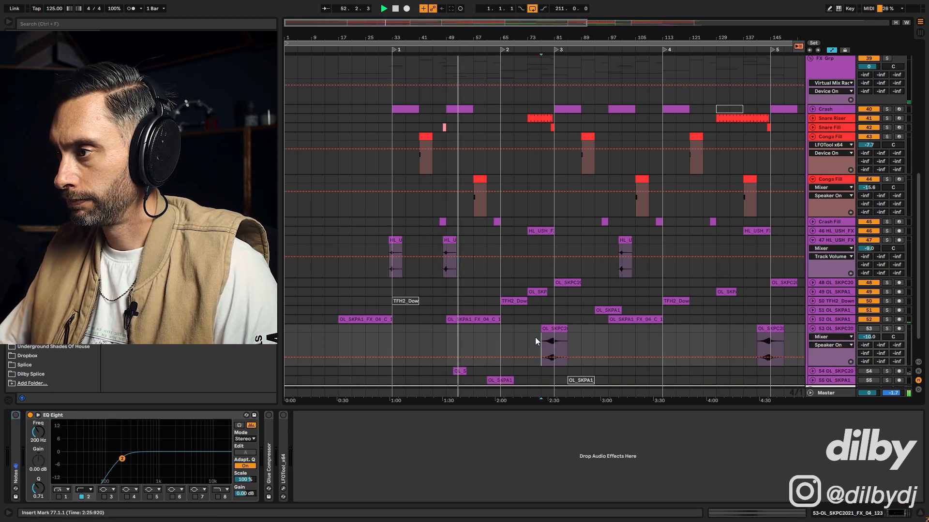
click(869, 337)
key(Down)
key(Down)
key(Down)
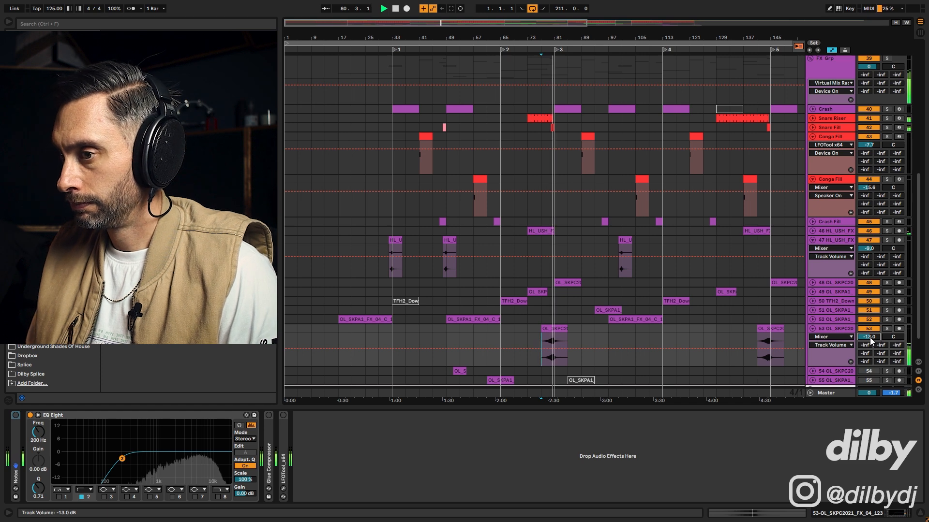
key(Down)
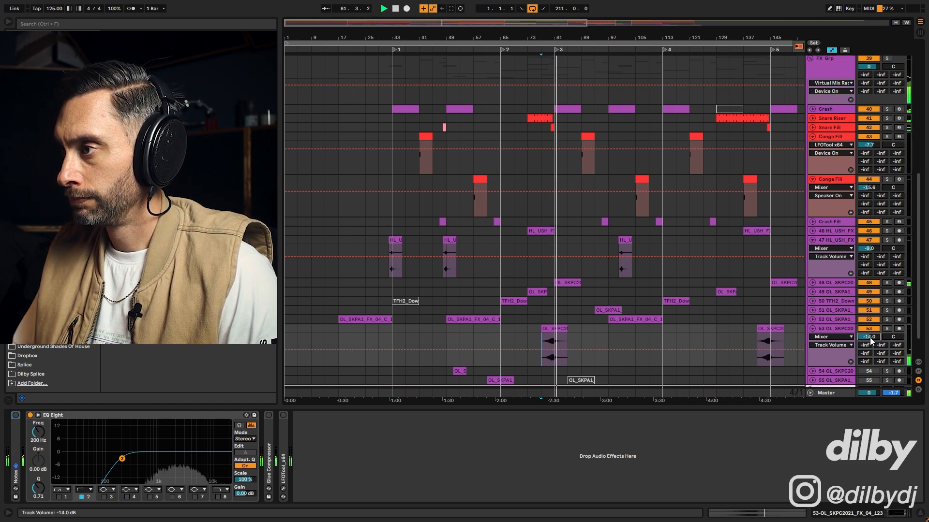
click(834, 328)
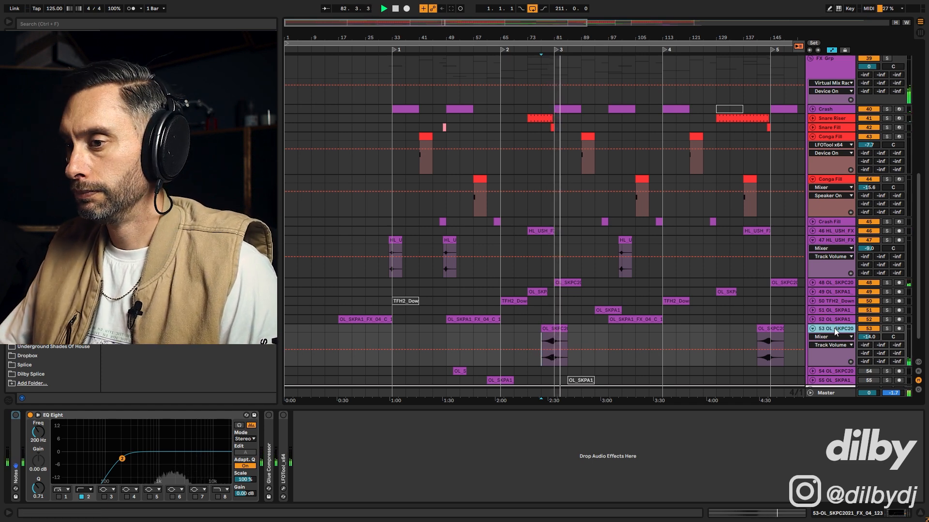
key(ctrl+t)
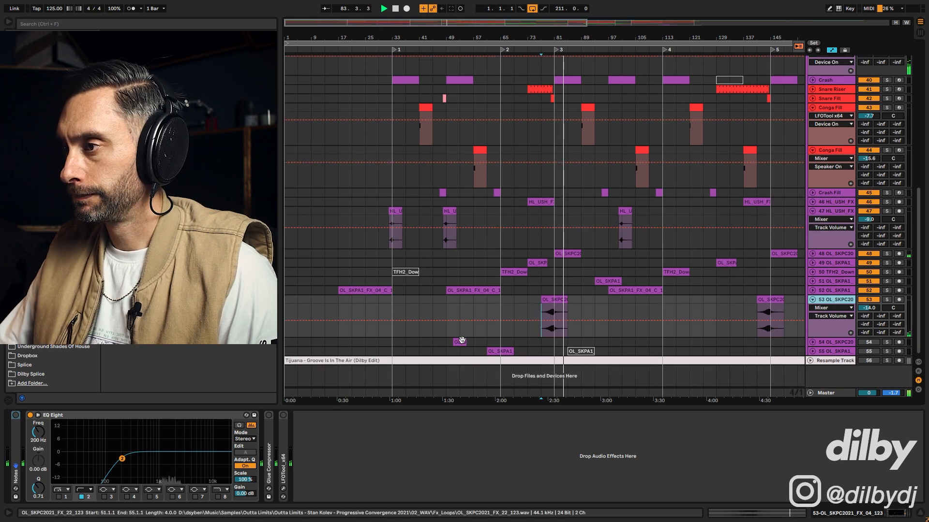
- Audition the OL_SKPC2021_FX_22_123 clip on track 54 in solo with its lane expanded, and place the playback start at bar 49
click(886, 342)
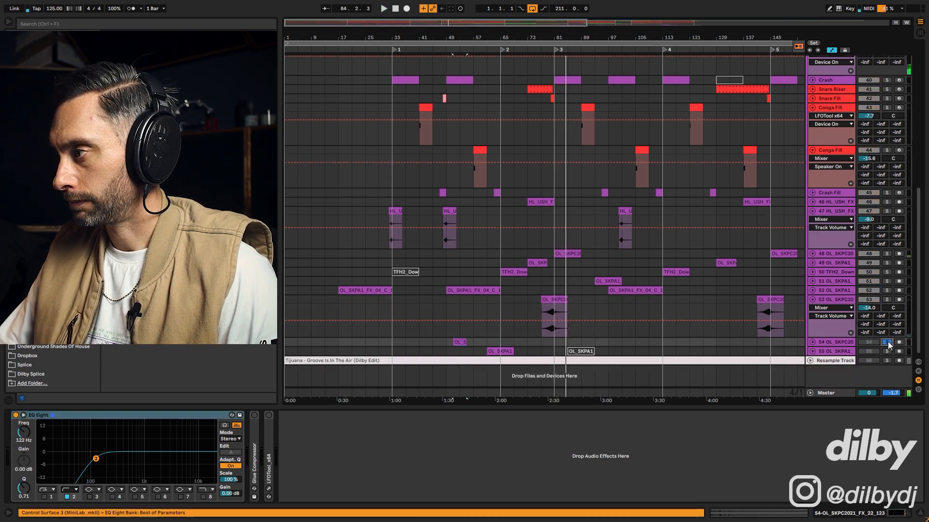
click(812, 342)
scroll(735, 327, down, 2)
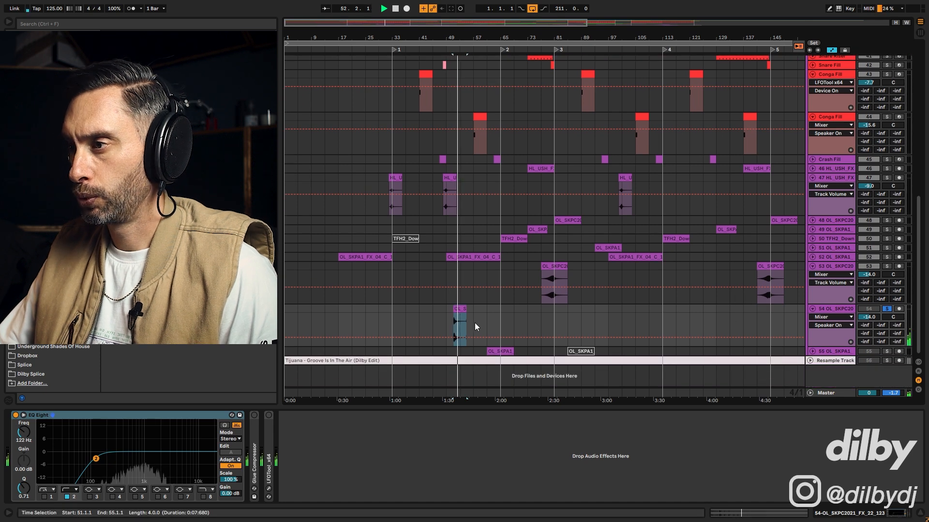
click(446, 313)
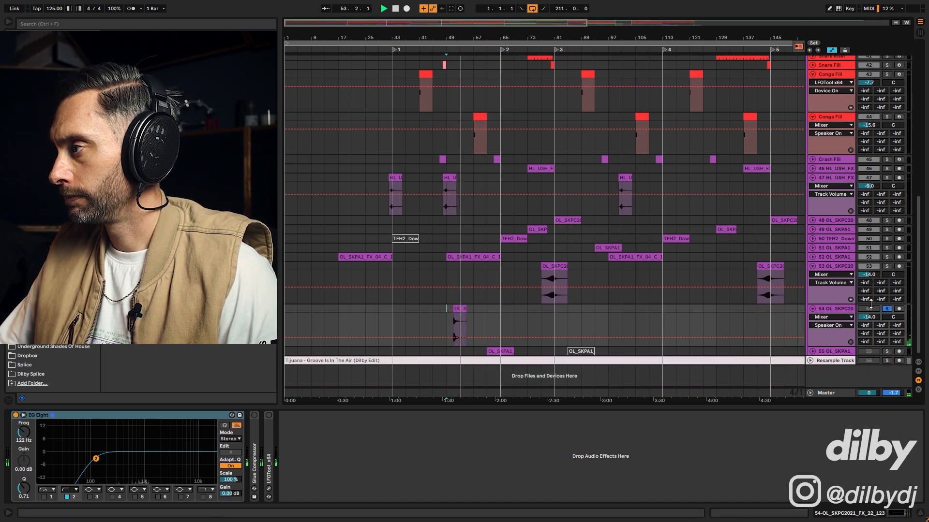
- Take track 54 out of solo, activate it and set its volume to -12.0 dB while replaying from bar 49
click(887, 309)
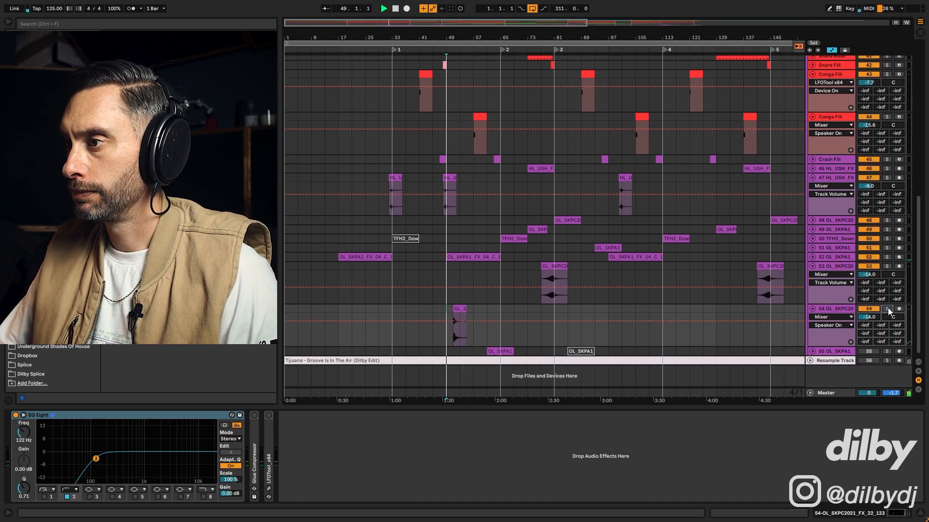
click(871, 316)
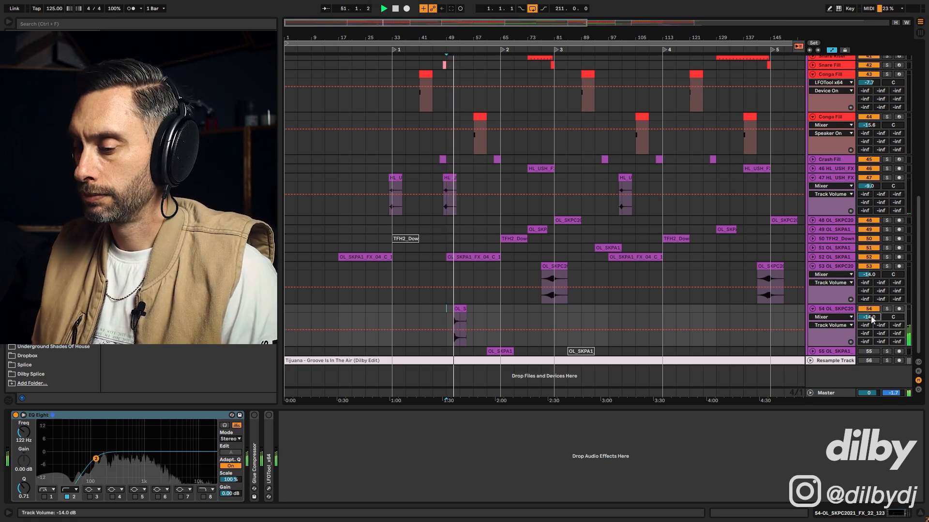
scroll(870, 315, up, 1)
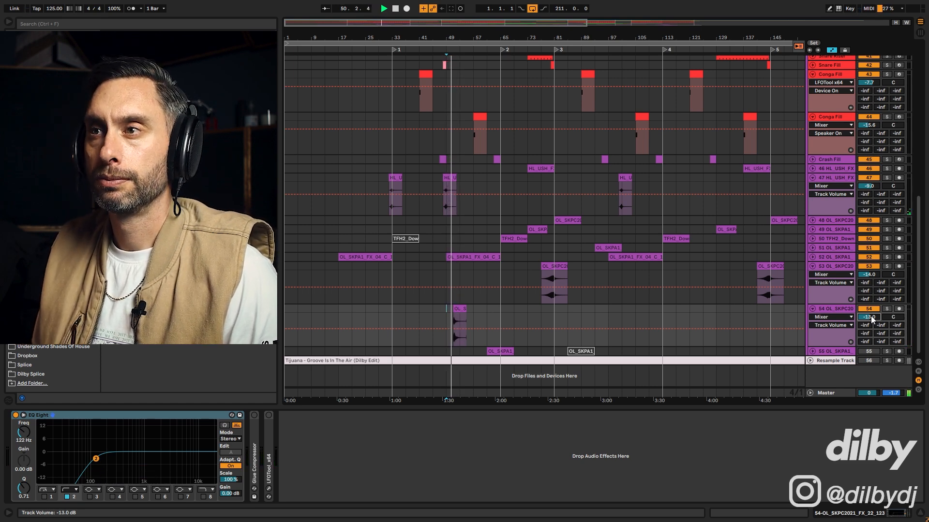
key(Up)
key(space)
key(space)
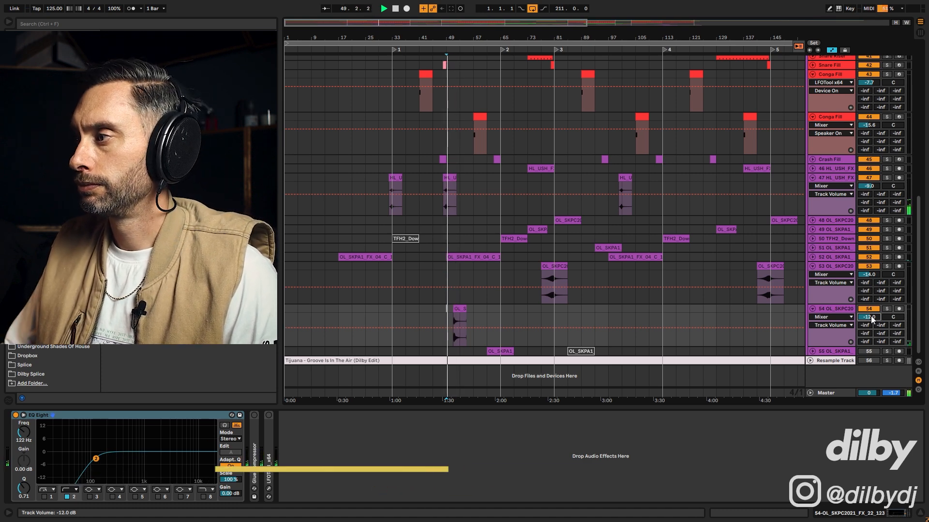
- Set track 54's volume to -13.0 dB and play its closing OL_SKPC2021_FX_22_123 clip from bar 193
drag(581, 38, 570, 17)
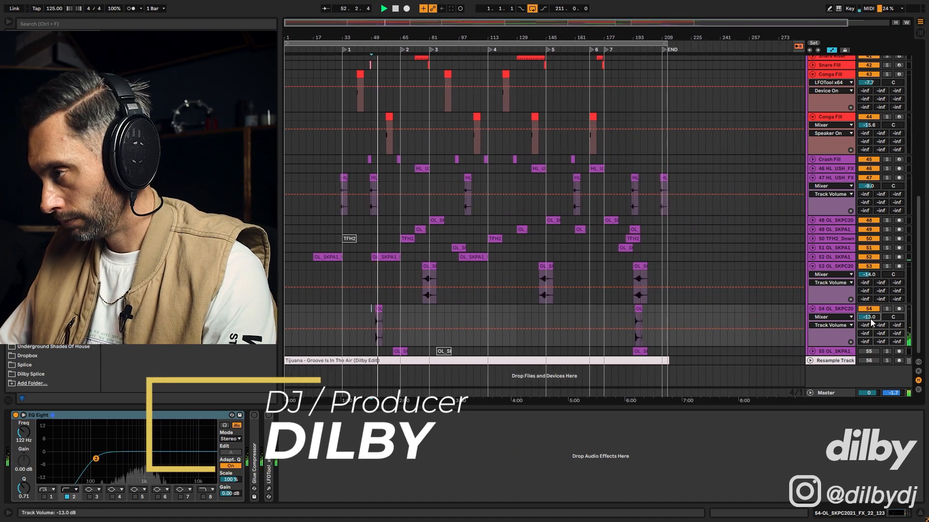
click(629, 315)
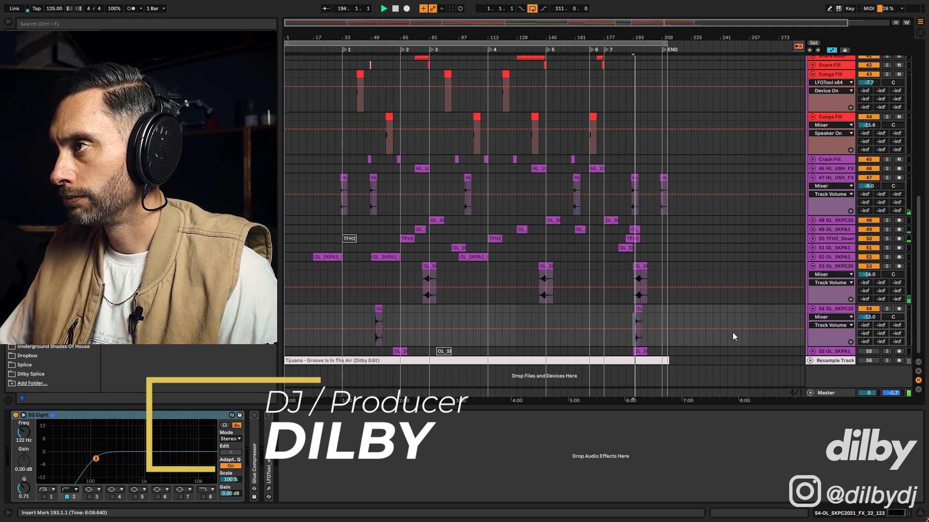
drag(647, 22, 647, 53)
key(space)
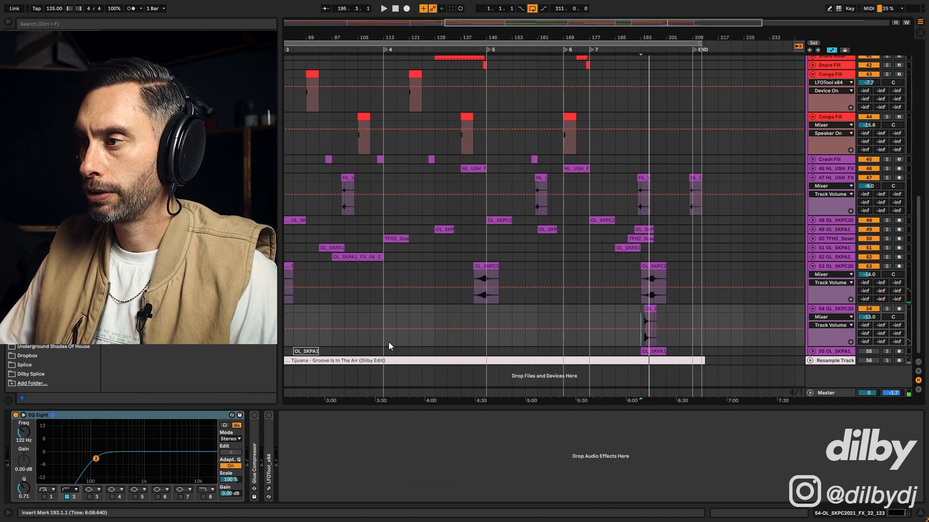
- Copy the OL_SKPC2021_FX_22_123 clip on track 54 from bar 194 to bar 130 and play it from bar 129
key(space)
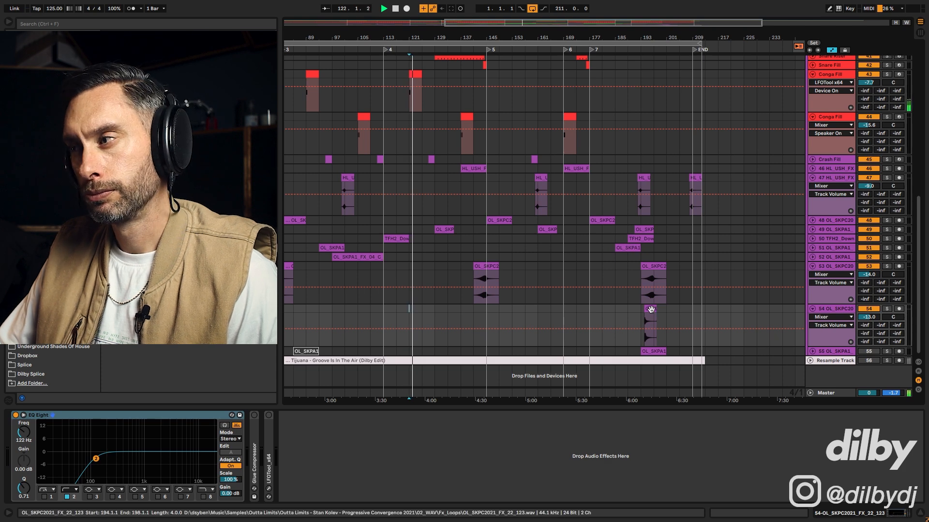
drag(650, 309, 446, 307)
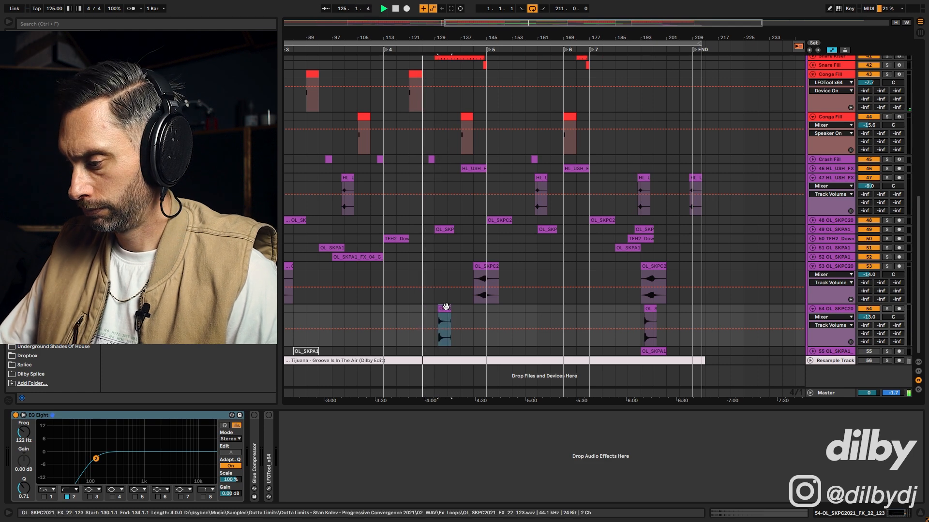
click(432, 310)
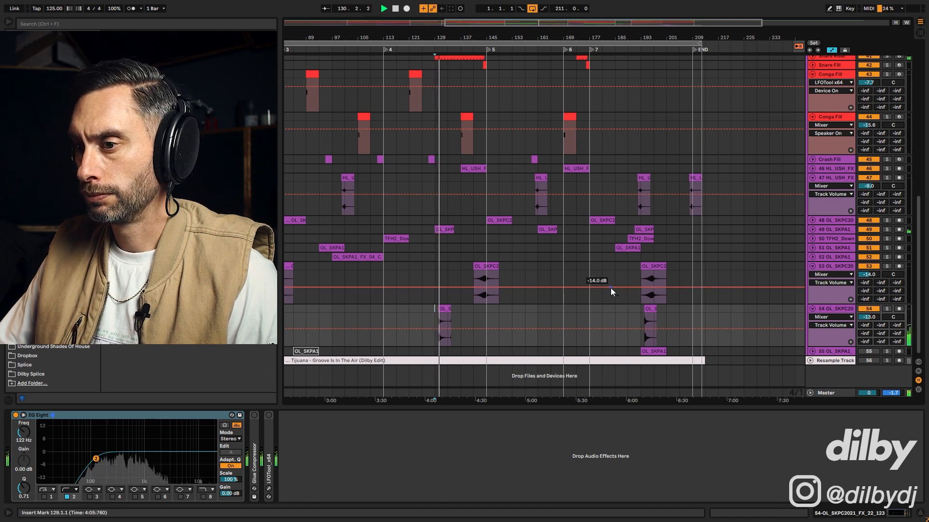
key(space)
drag(473, 38, 712, 183)
key(space)
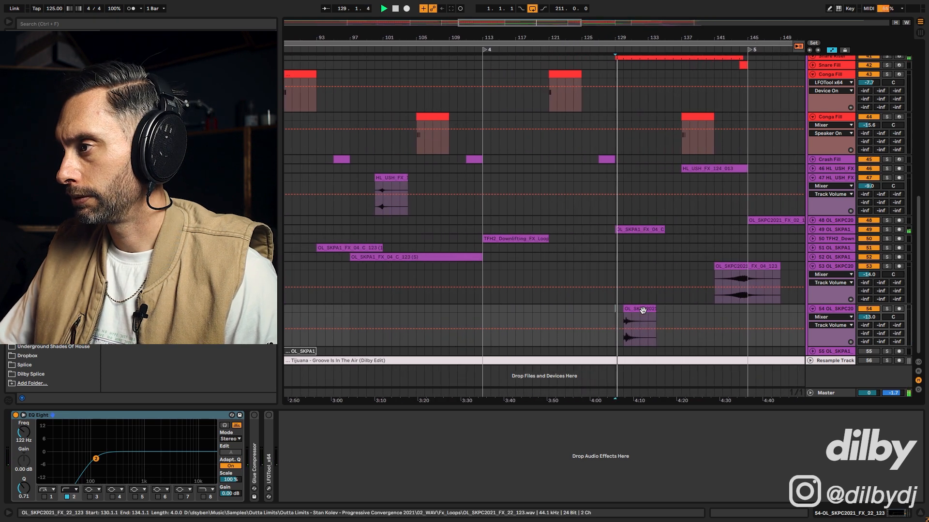
- Duplicate the bar 130 clip on track 54 to bar 134, remove the first copy, audition the second and delete it
click(642, 310)
key(space)
key(ctrl+d)
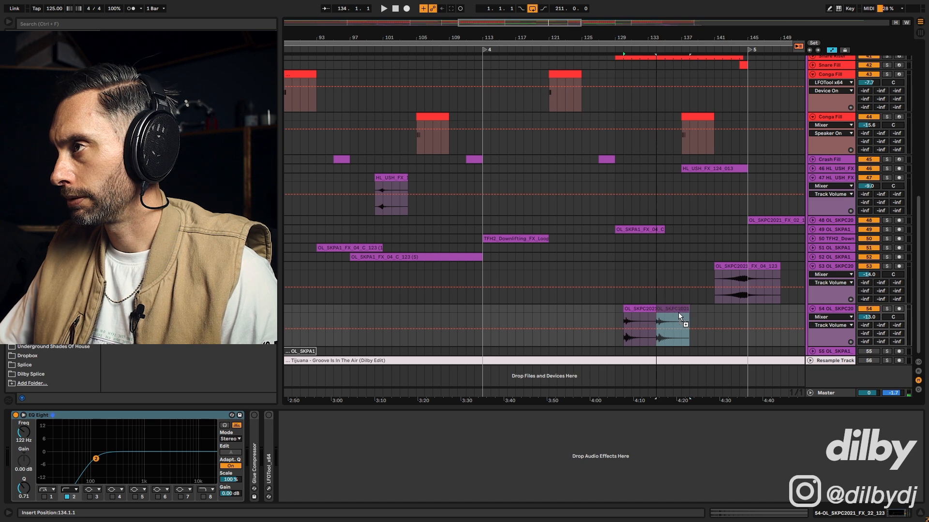
click(653, 310)
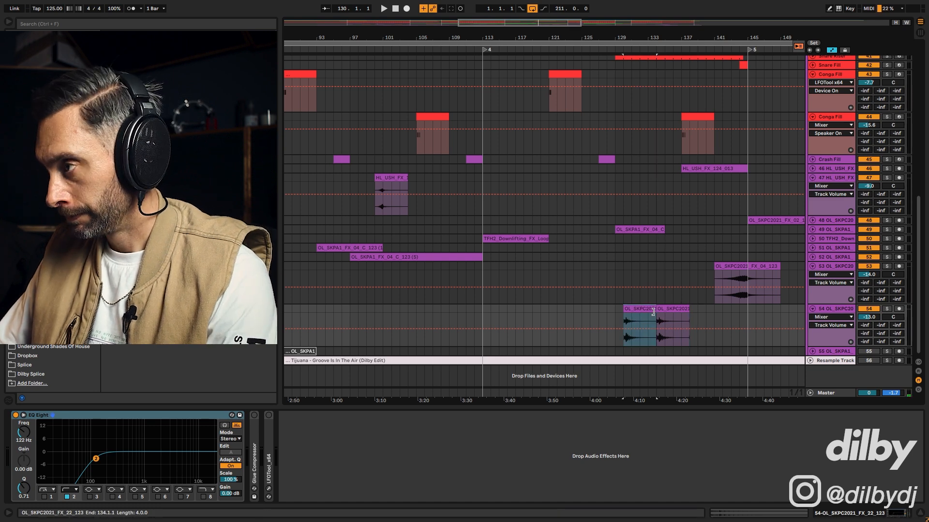
key(Delete)
click(638, 315)
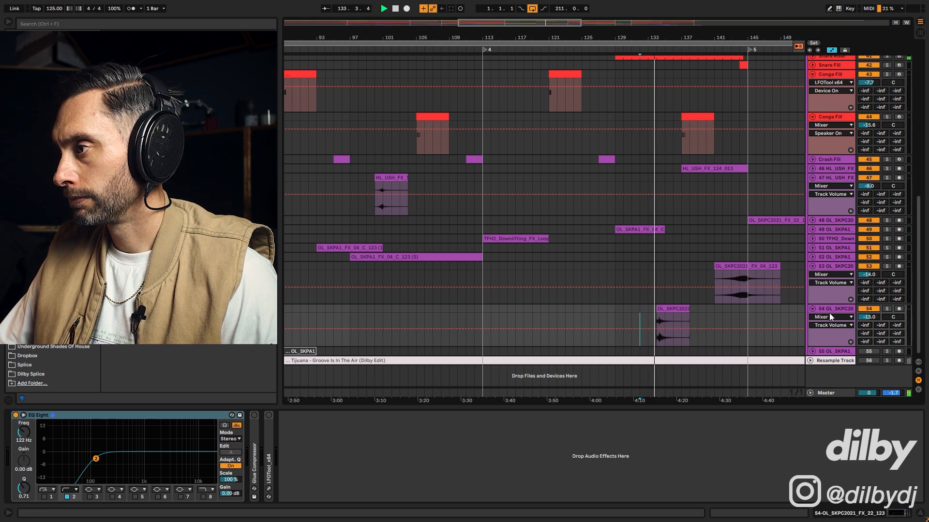
click(671, 308)
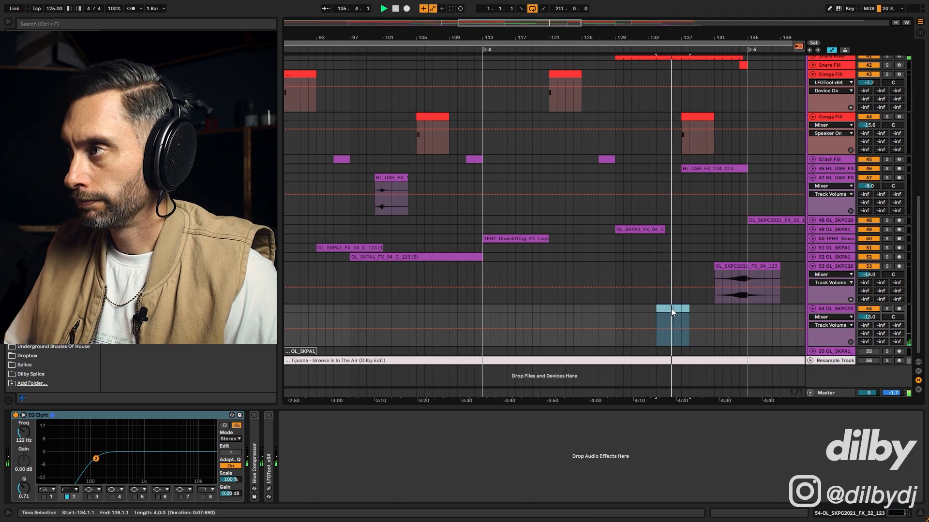
- Audition track 55's OL_SKPA1_FX_04_C_123 (20) clip in solo, expand its lane, and activate the track out of solo
drag(553, 21, 747, 25)
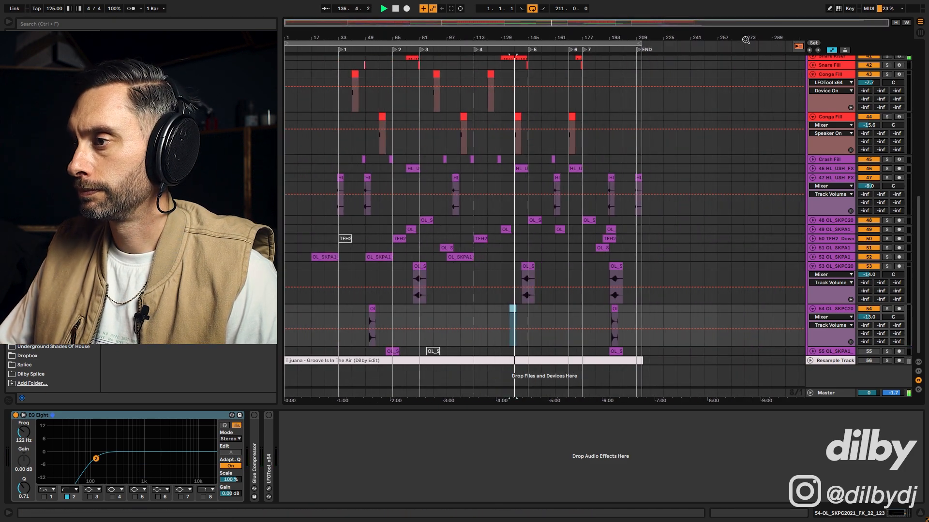
click(391, 351)
click(887, 351)
key(space)
key(space)
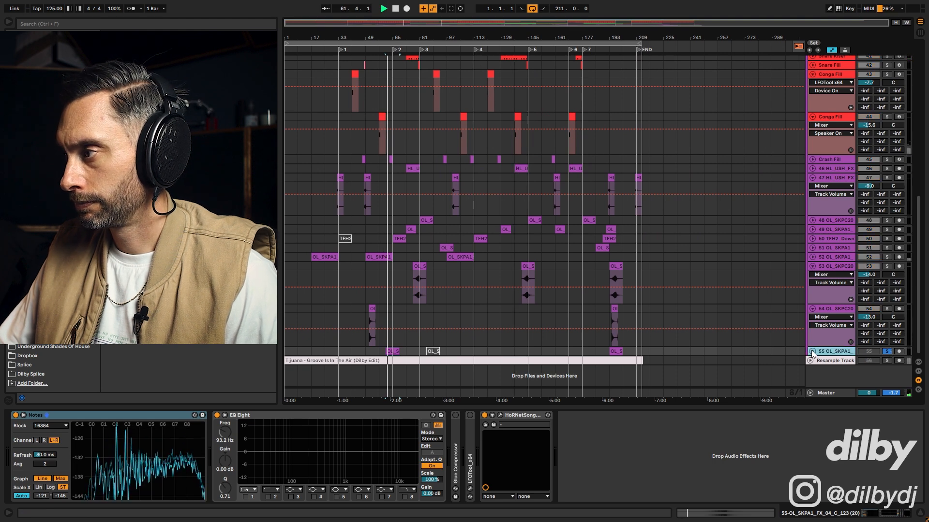
click(812, 352)
click(886, 352)
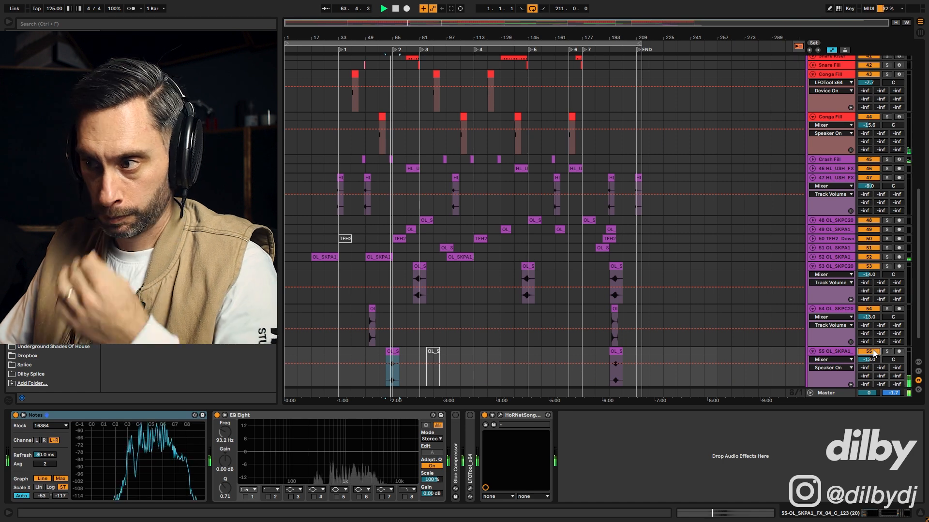
- Enable band 2 of track 55's EQ Eight as a low cut at 225 Hz and play from bar 64
click(269, 498)
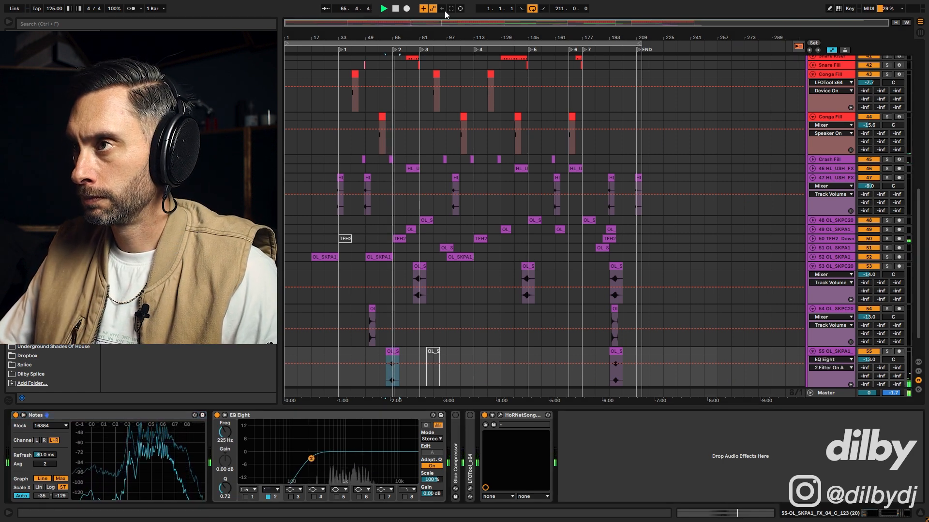
drag(387, 38, 414, 100)
click(478, 374)
- Solo track 55, set the pitch of its bar 61 clip to -1 semitone, and take the track out of solo
click(886, 351)
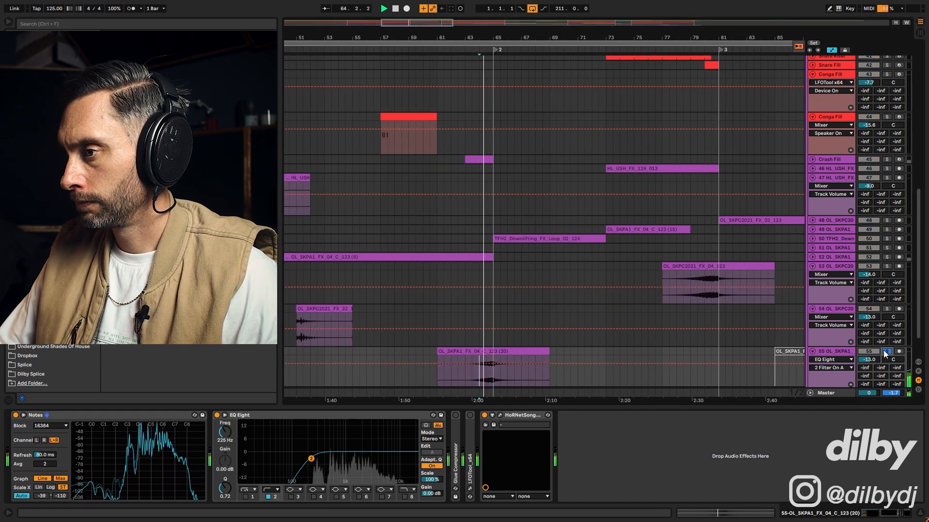
double_click(495, 360)
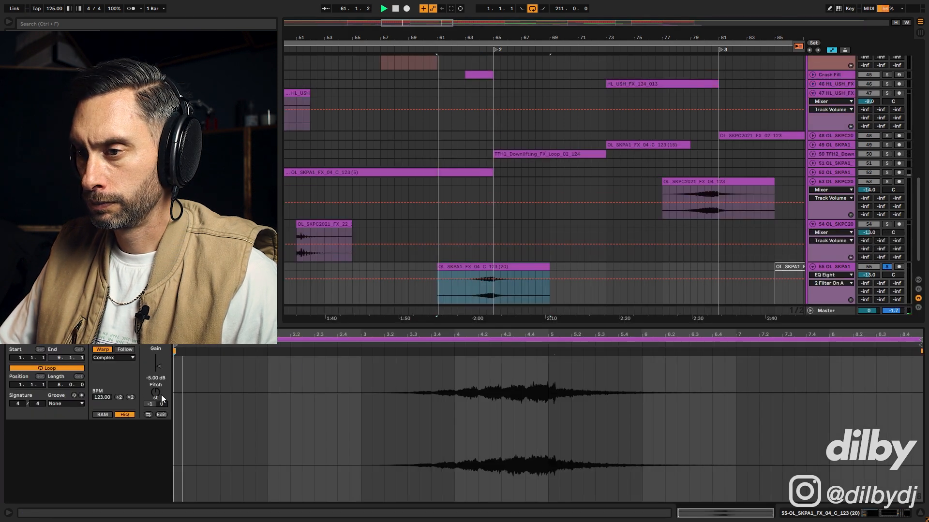
click(887, 269)
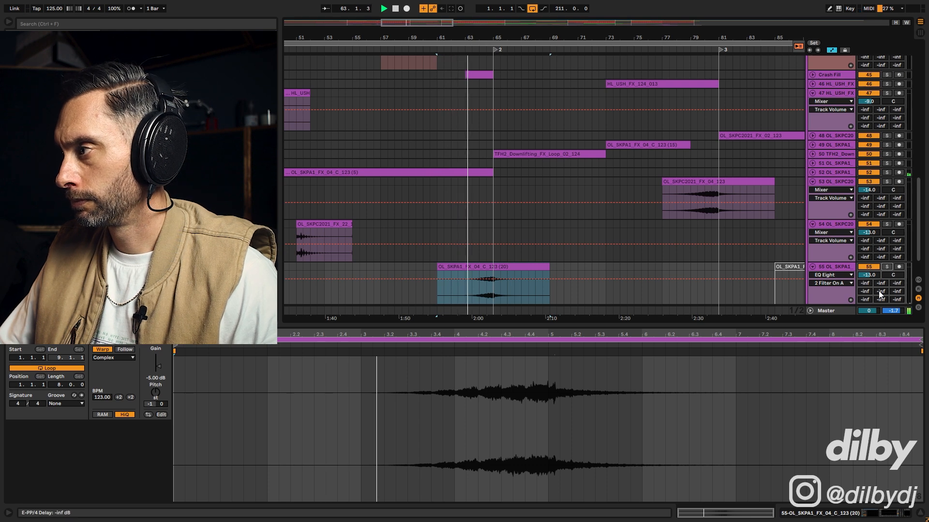
- Automate track 55's F-MZ Delay send as a short rise from 64.3.1 to 65.1.1, otherwise at -inf, and play from bar 64
click(897, 291)
drag(897, 291, 897, 237)
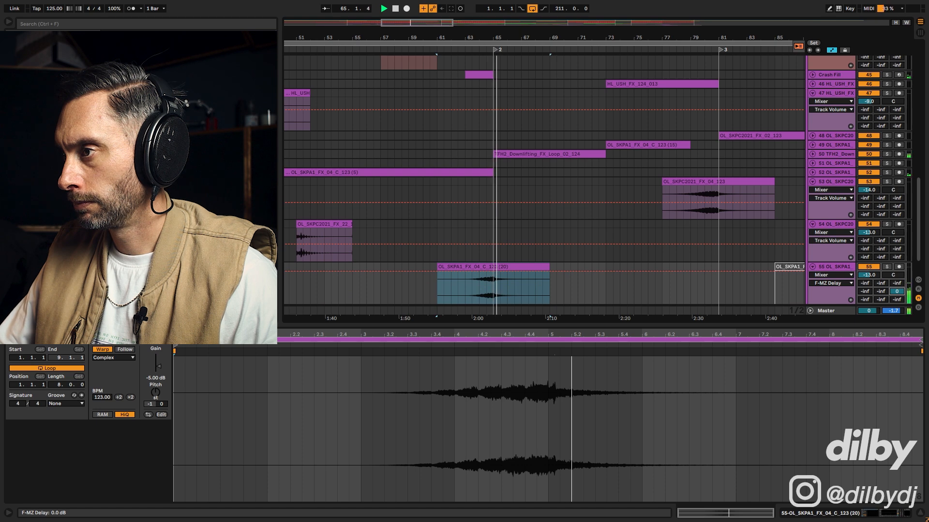
drag(896, 291, 897, 339)
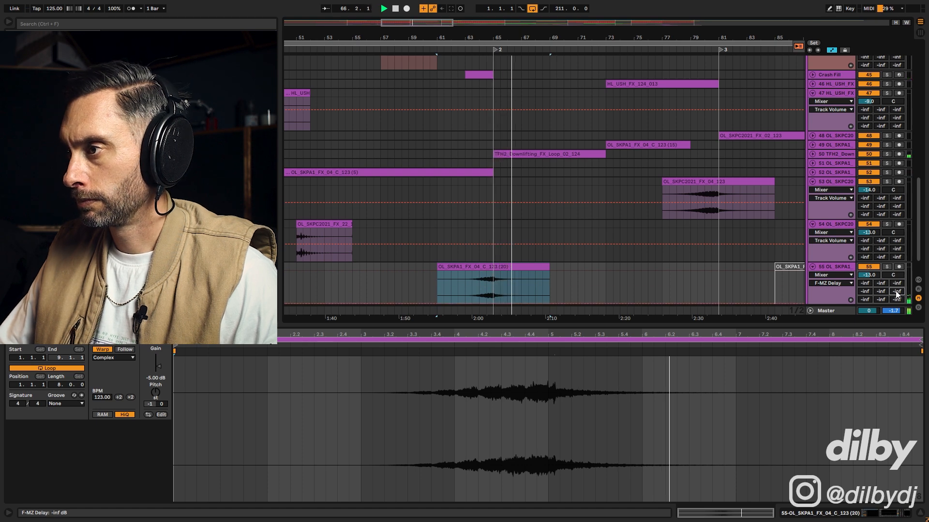
key(space)
drag(492, 290, 485, 288)
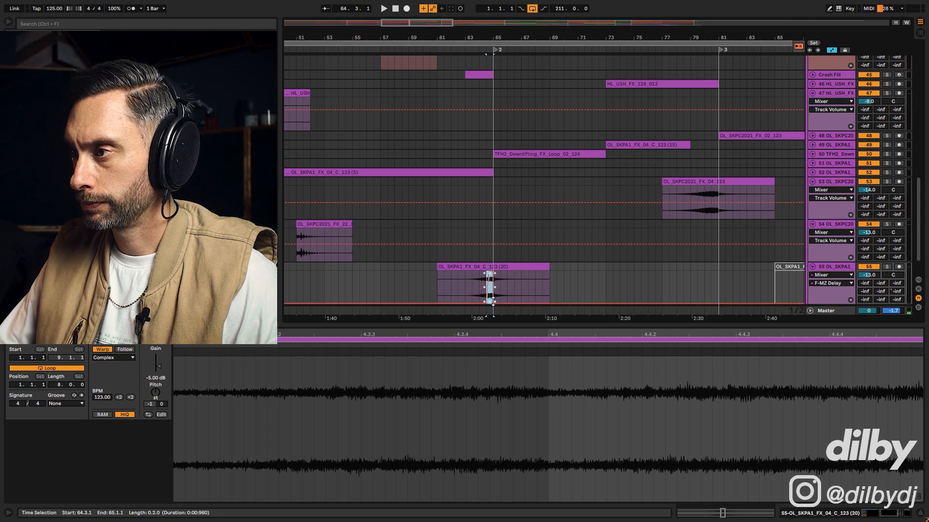
click(479, 297)
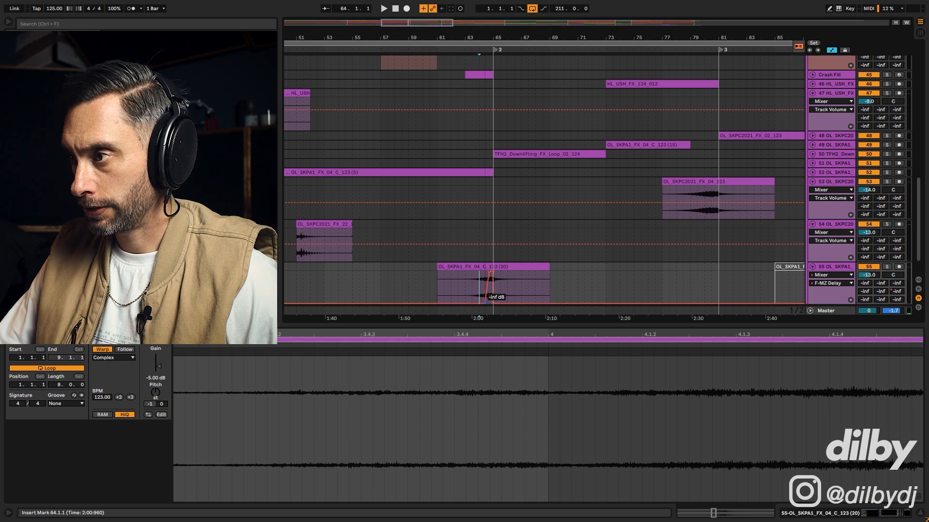
drag(451, 20, 661, 22)
key(space)
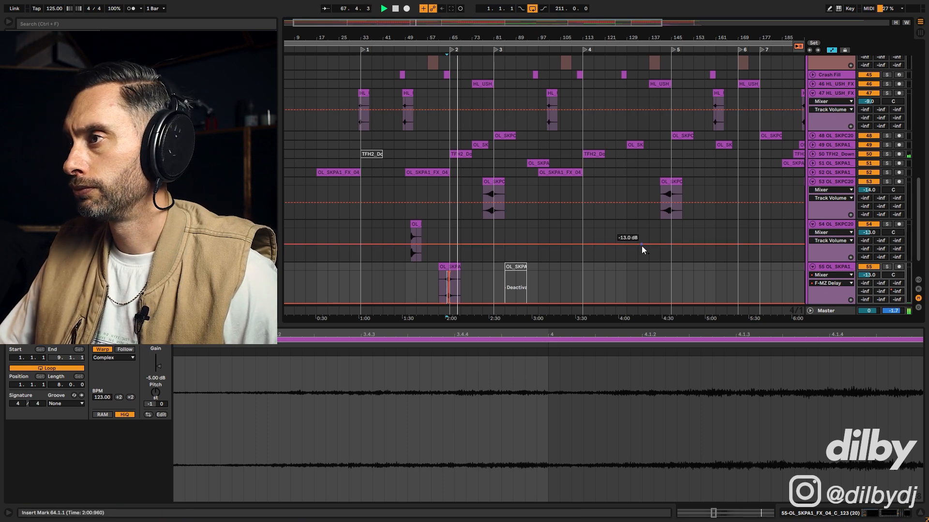
- Collapse the expanded lanes of the FX Grp tracks, then fold and reopen the group to review the arrangement
scroll(610, 283, up, 3)
scroll(610, 283, down, 4)
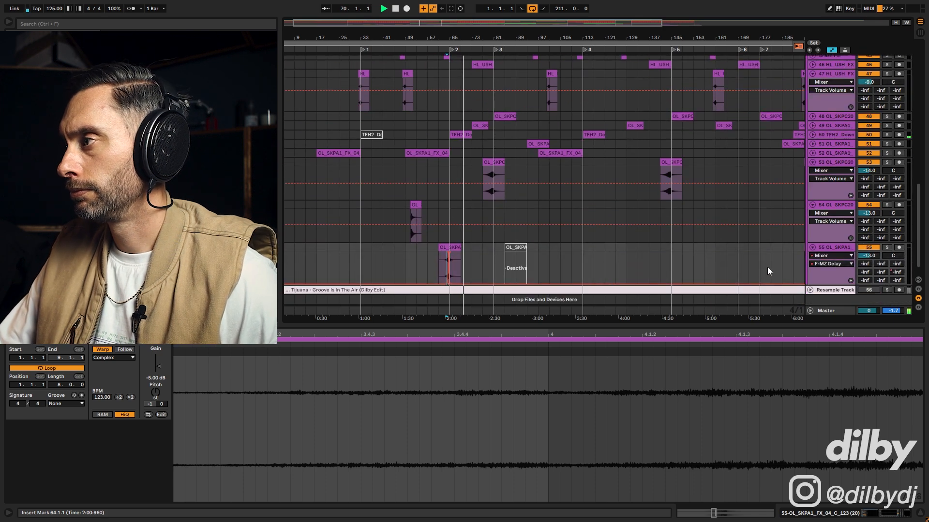
alt+click(813, 162)
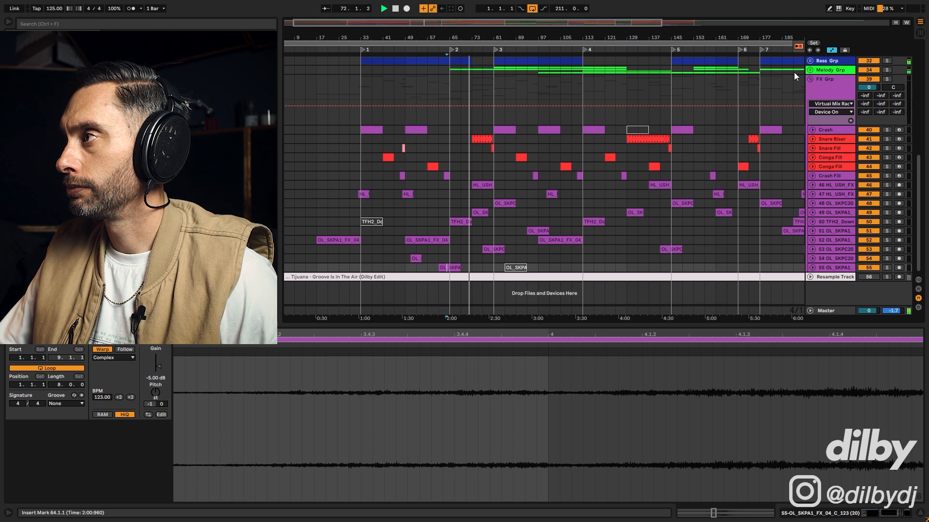
click(812, 79)
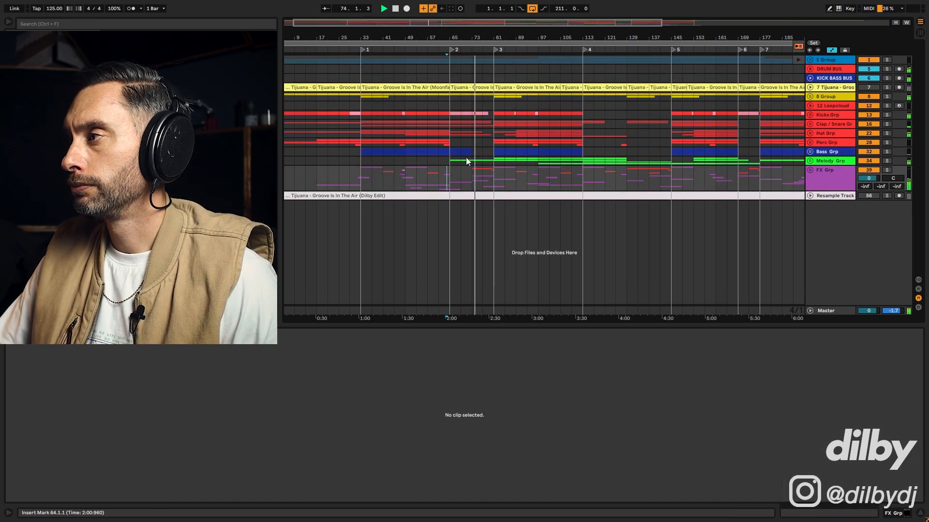
click(811, 173)
scroll(373, 309, down, 3)
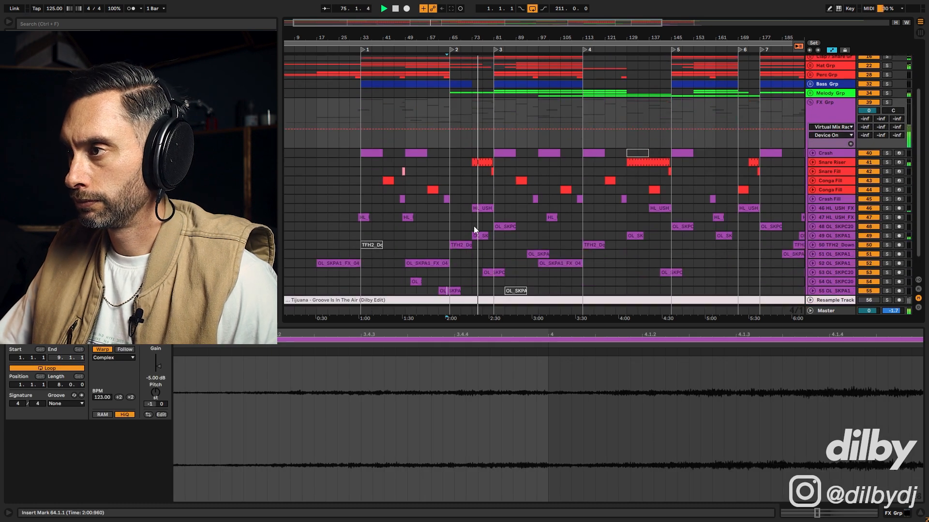
- Check the bar 73 clips on tracks 46 and 49, expand track 49 and set its volume to -18.1 dB
click(483, 208)
scroll(699, 249, down, 2)
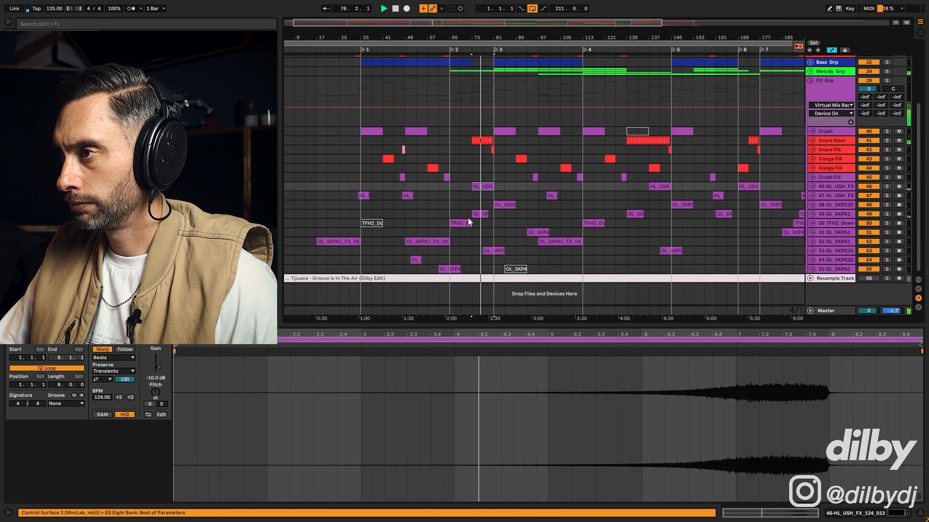
click(481, 214)
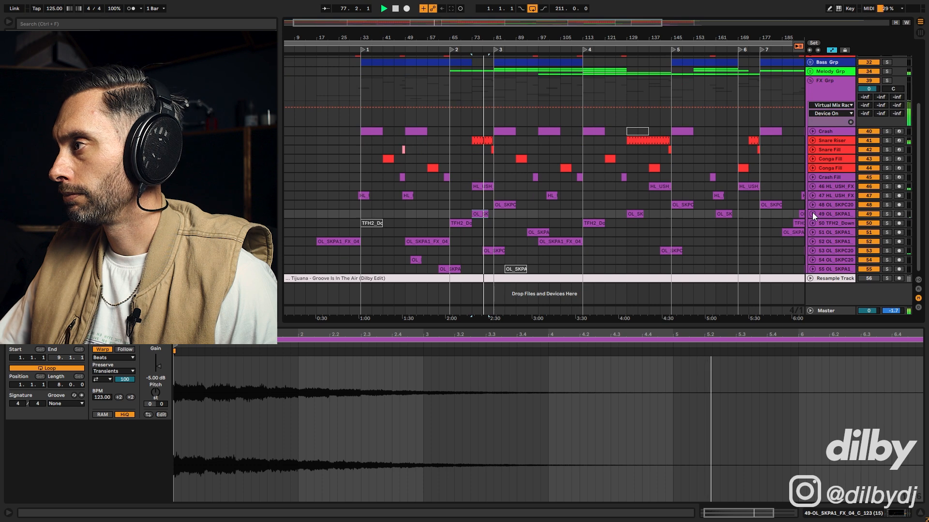
click(811, 213)
click(865, 223)
key(Down)
key(Down)
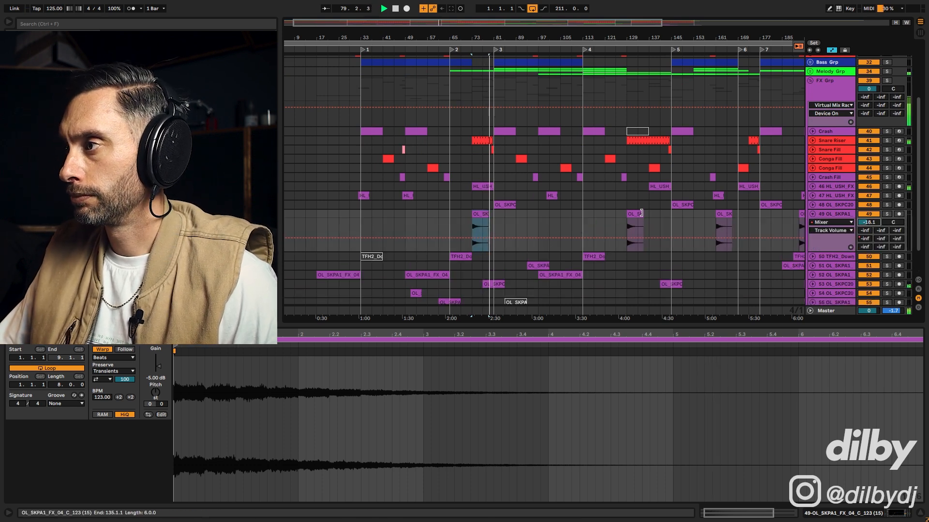
- Set the gain of track 49's OL_SKPA1_FX_04_C_123 (15) clip at bar 129 to -3.33 dB
click(634, 232)
drag(153, 379, 154, 377)
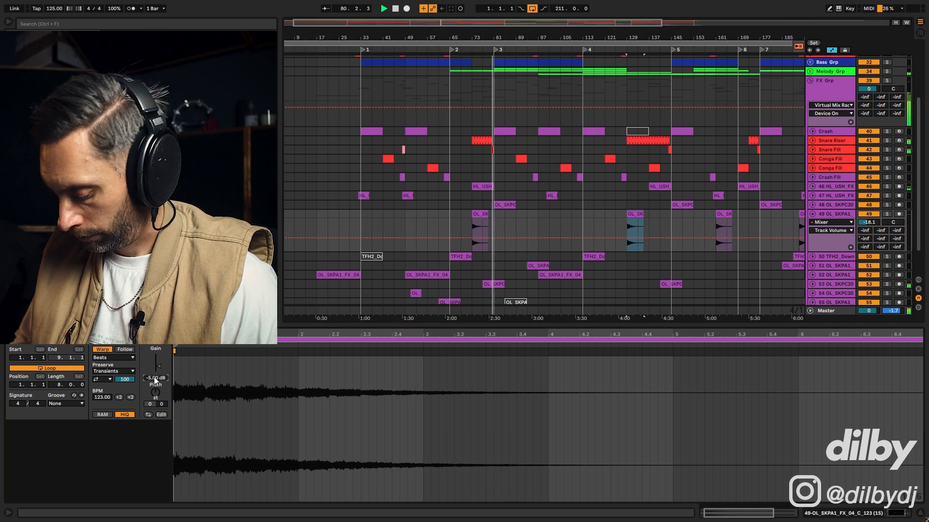
key(Up)
key(Up)
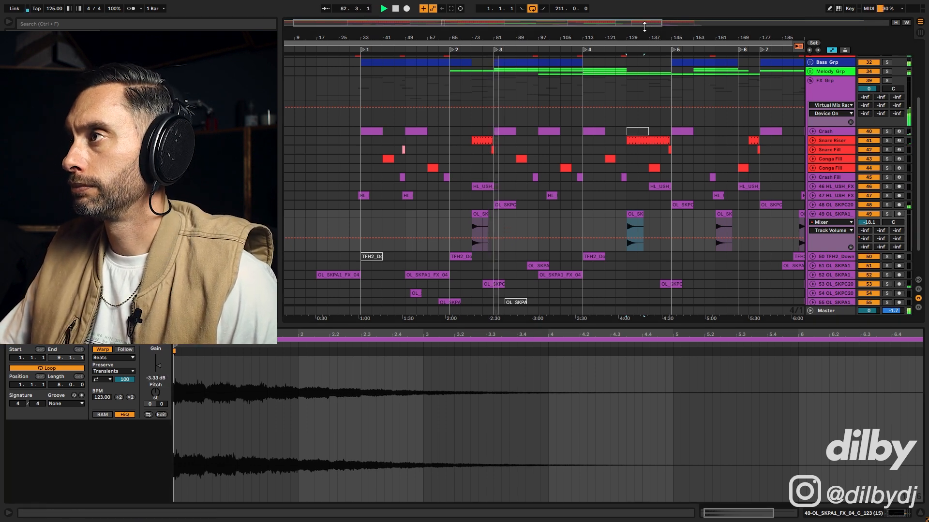
- Bring the whole arrangement into view, stop playback and show the Master track's device chain
drag(592, 38, 592, 24)
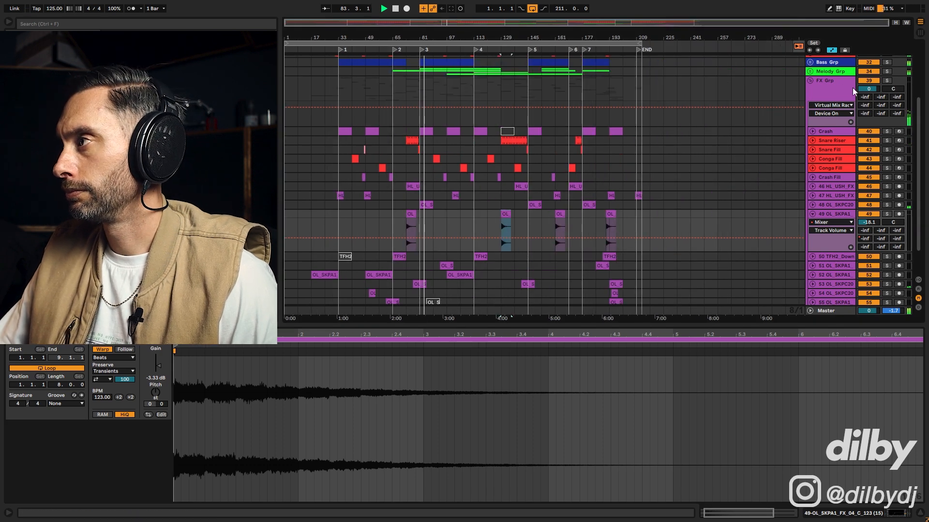
scroll(666, 162, up, 2)
scroll(525, 210, up, 2)
key(space)
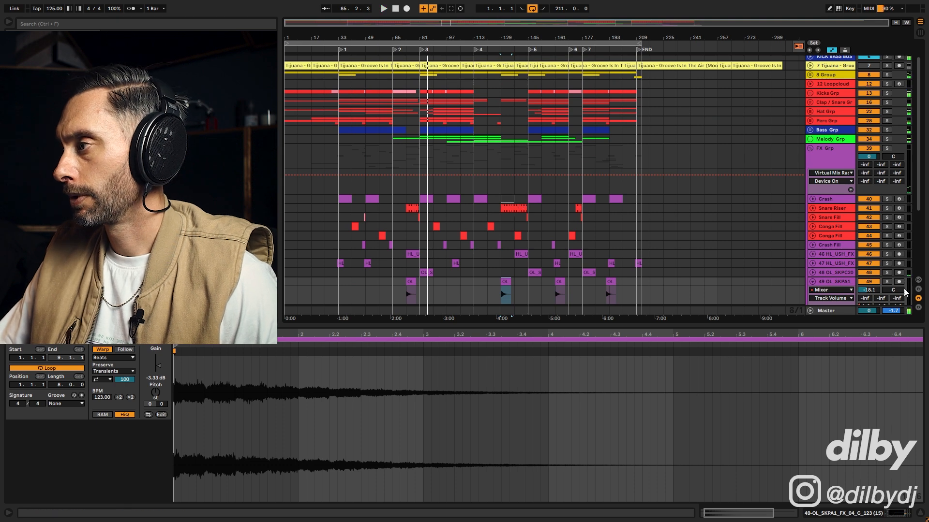
click(840, 312)
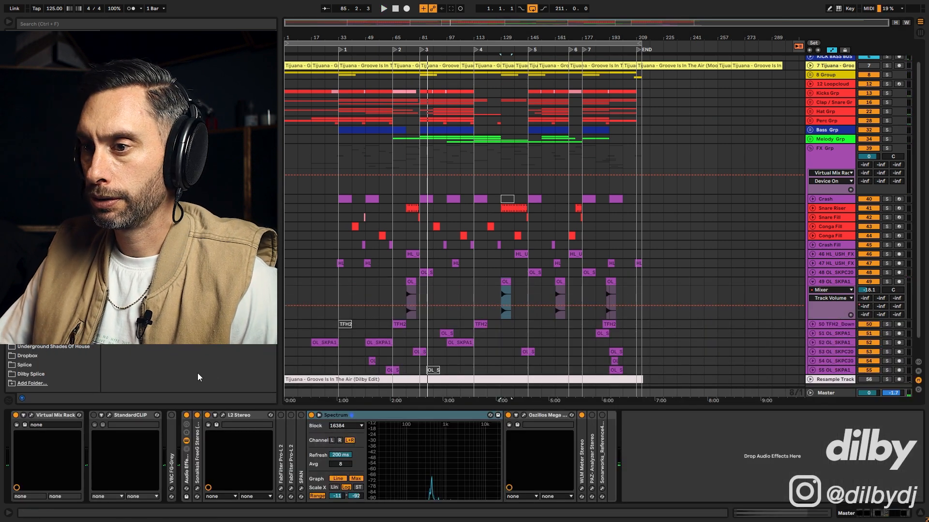
- Enable StandardCLIP on the Master, set its clip level to 0 dB and briefly audition the mix
click(94, 415)
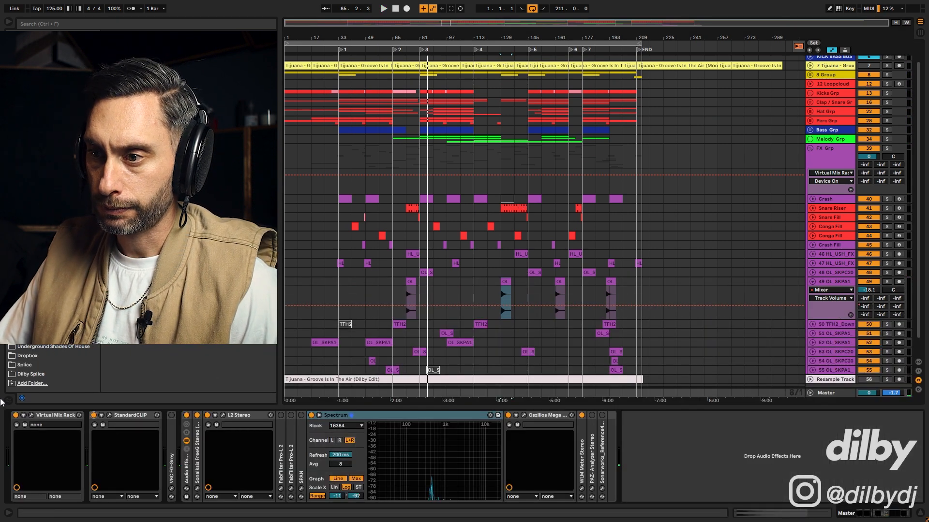
click(109, 416)
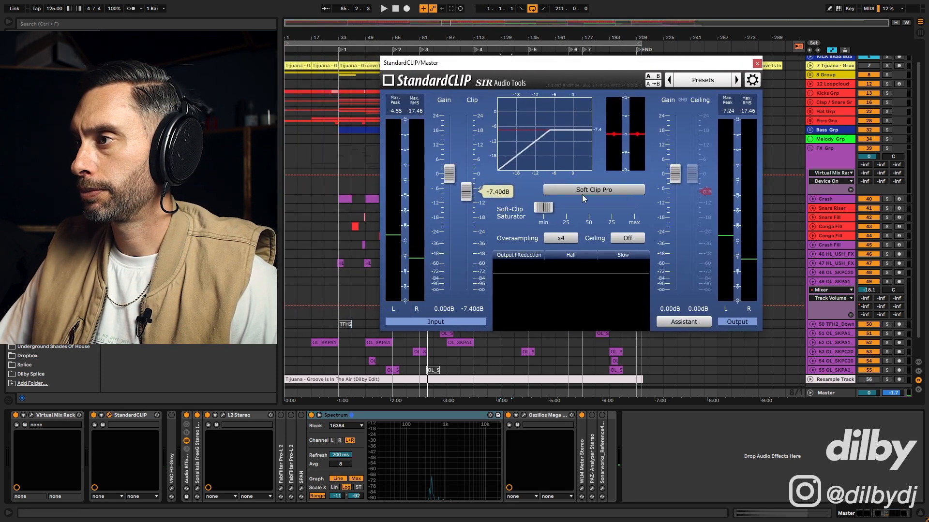
drag(467, 193, 470, 182)
key(space)
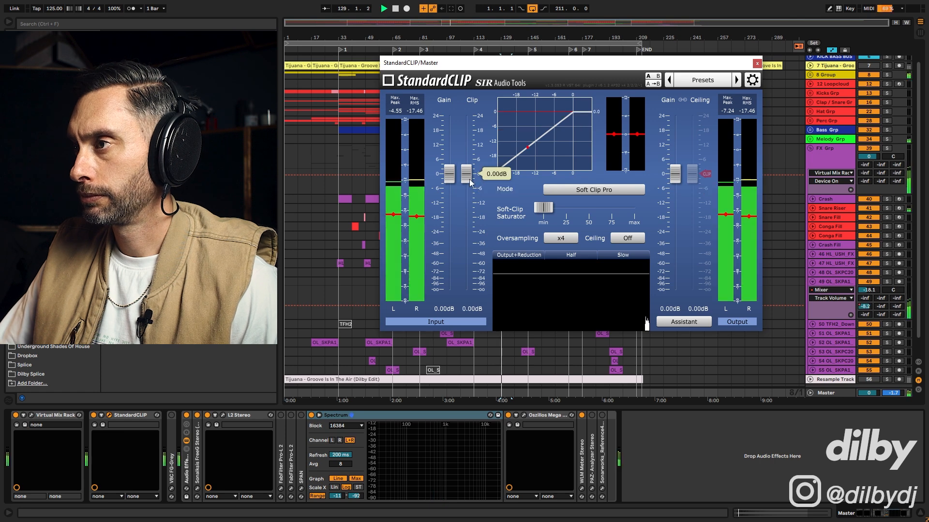
key(space)
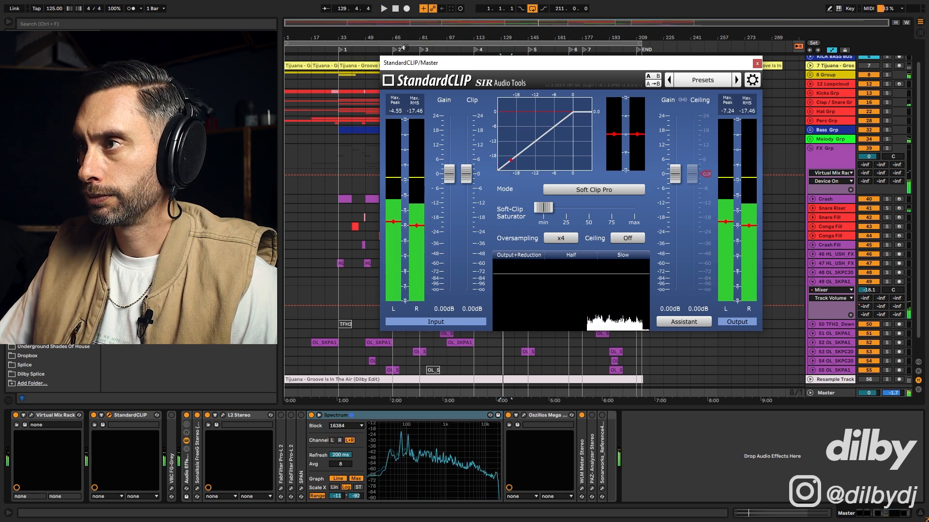
- Play from marker 3, set StandardCLIP's clip level to -9.80 dB and close the plug-in
click(423, 51)
drag(466, 174, 462, 199)
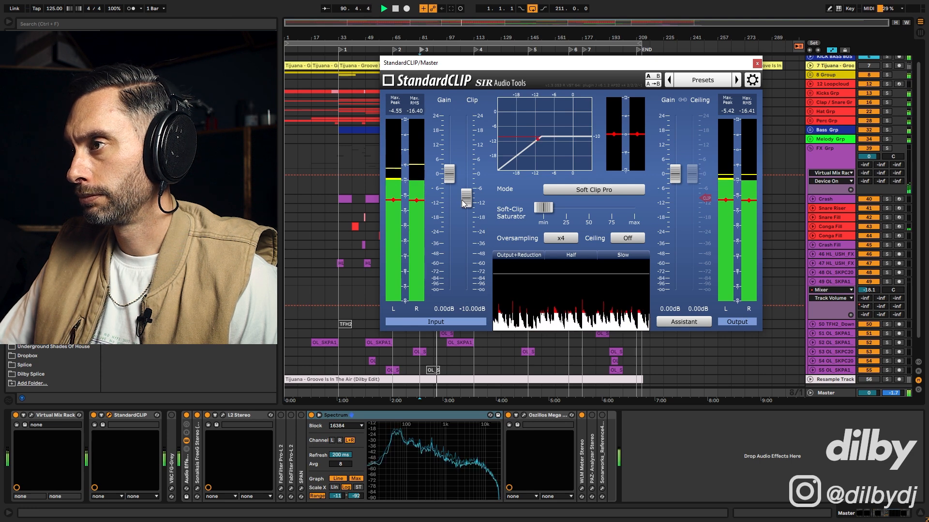
scroll(462, 199, up, 2)
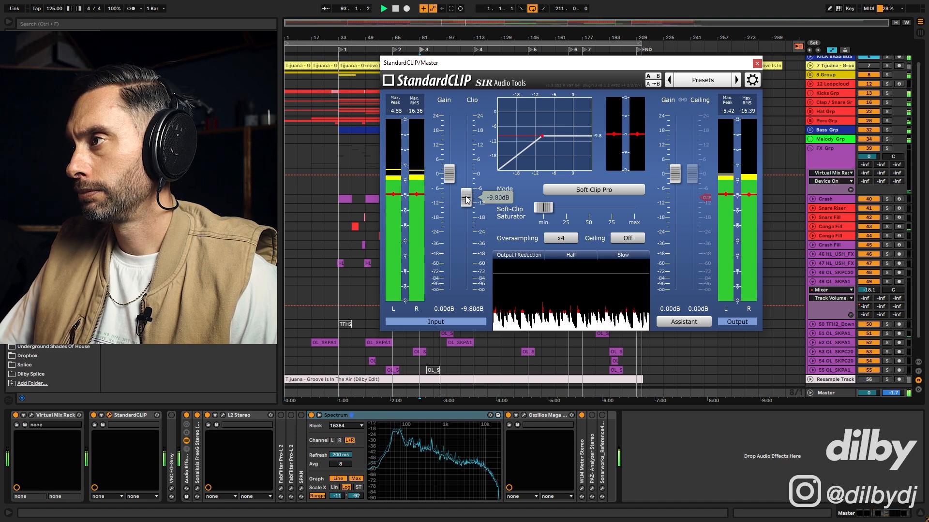
click(757, 64)
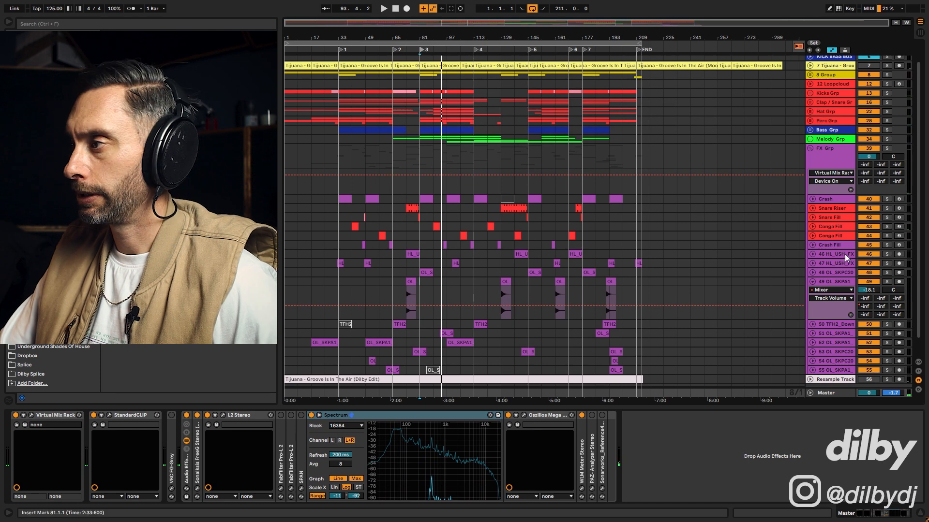
- Play from marker 3 and compare the Master with StandardCLIP bypassed and active, leaving it active
click(420, 341)
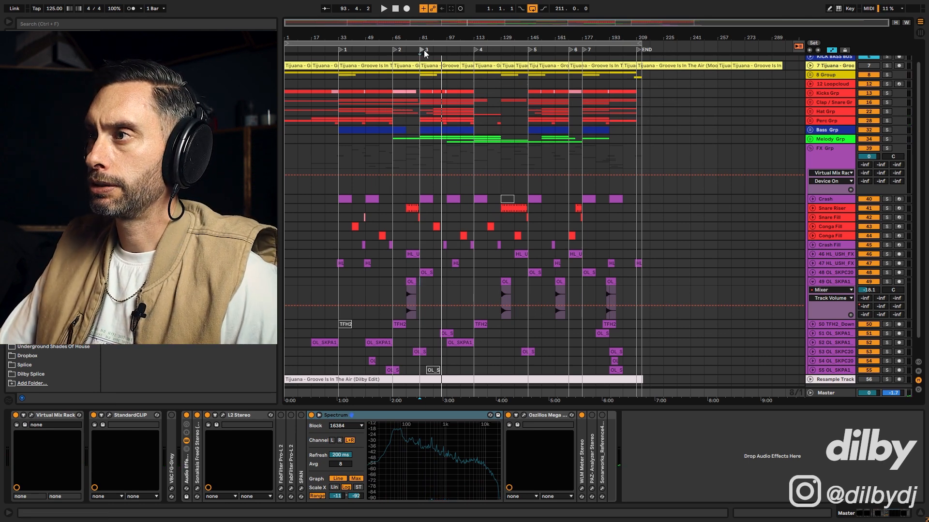
key(space)
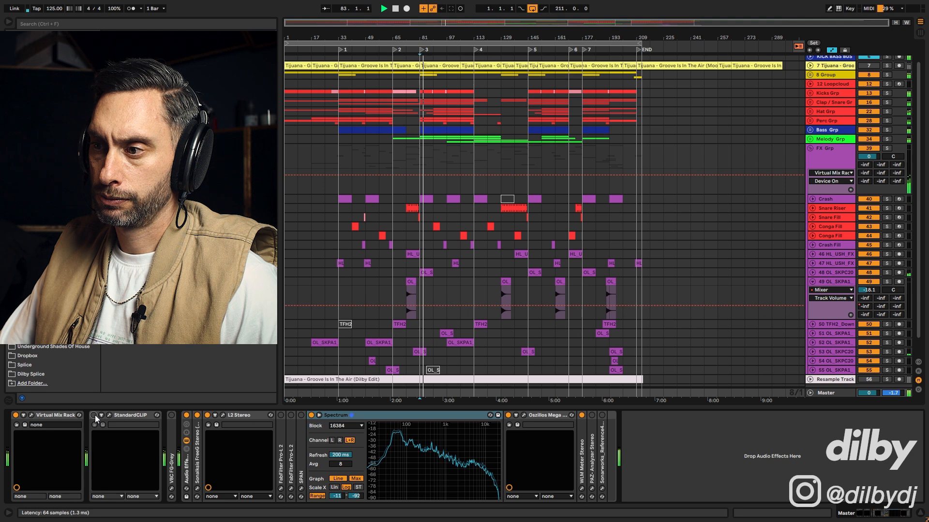
click(94, 415)
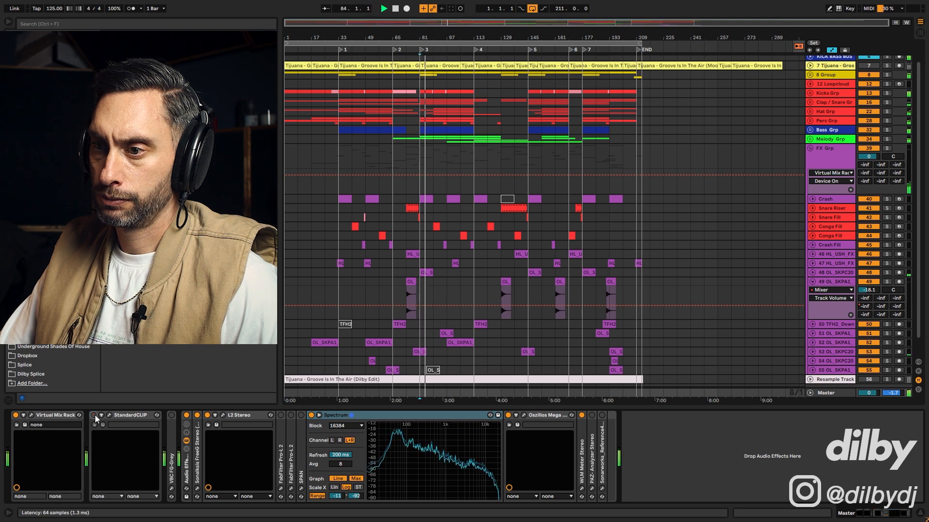
click(94, 415)
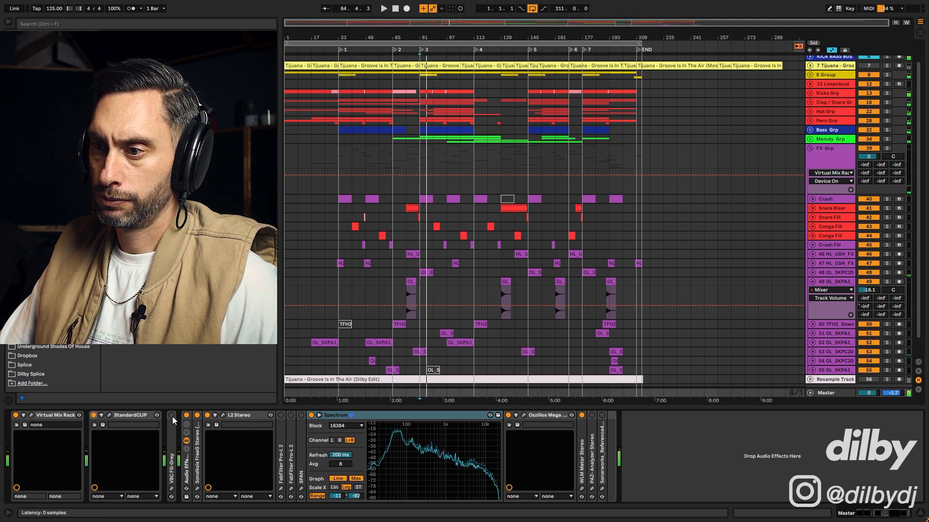
- Check the Master's level during playback with freshly reset peak meters in Sonalksis FreeG, and open the Master's Virtual Mix Rack
click(197, 488)
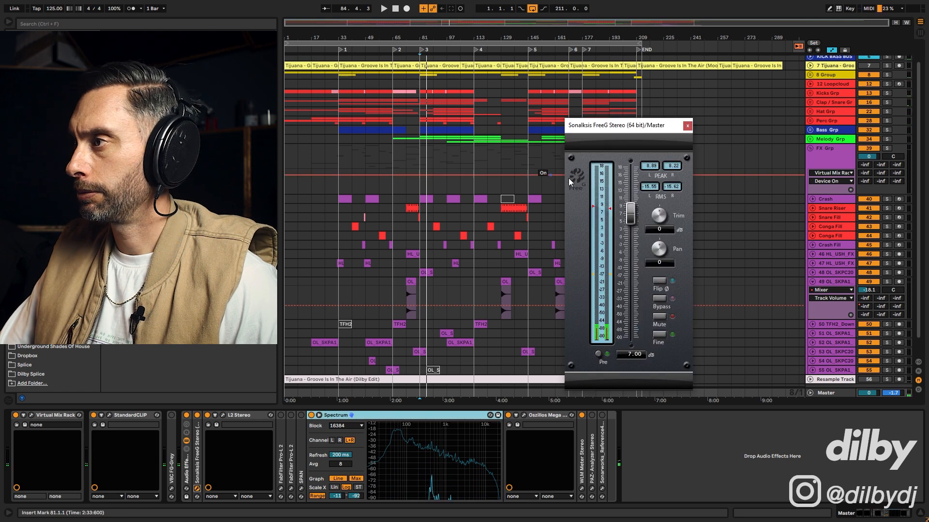
click(649, 167)
key(space)
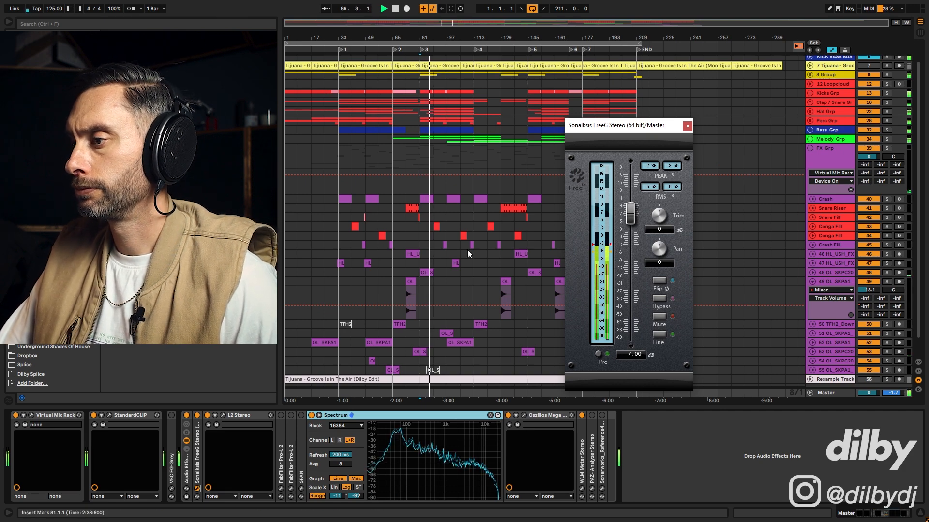
click(532, 49)
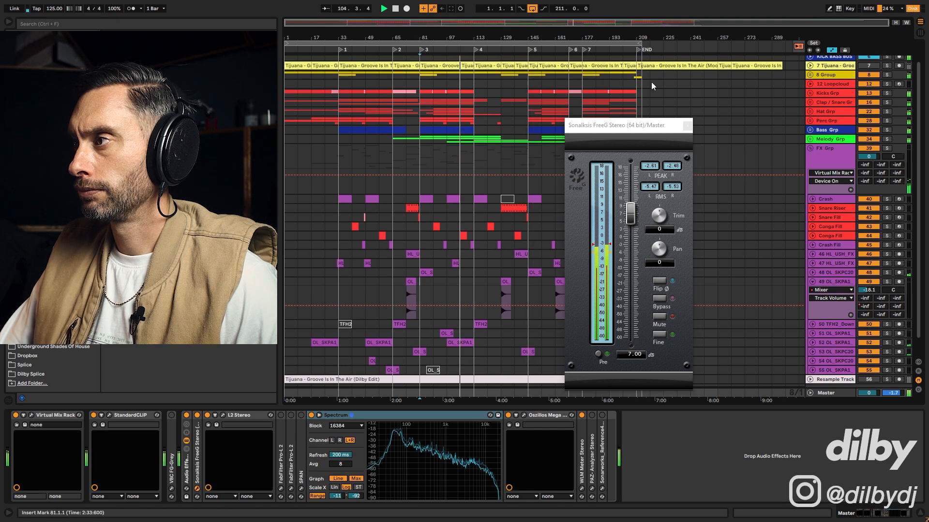
key(space)
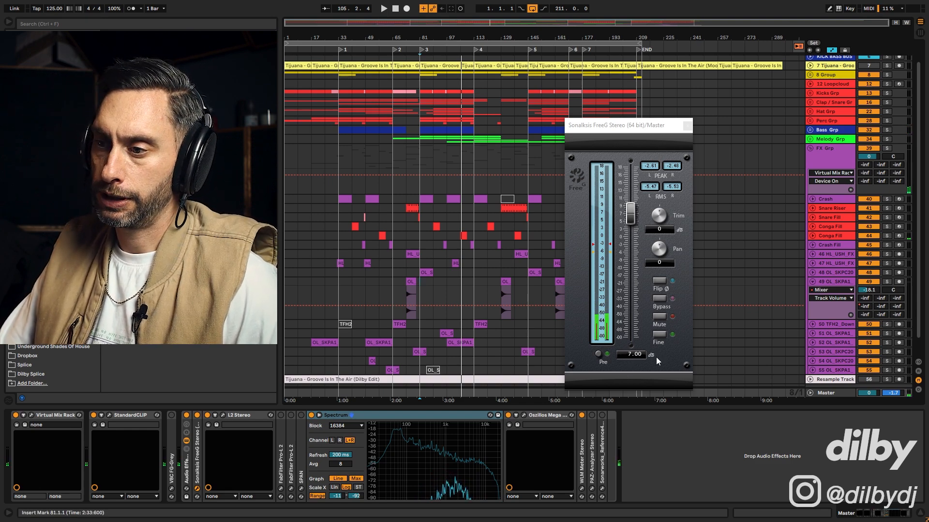
click(31, 415)
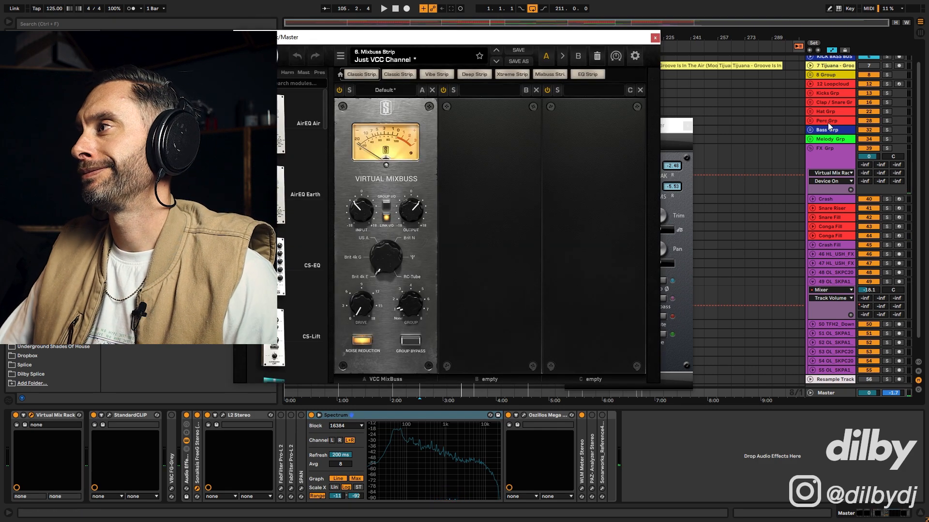
- Enable Virtual Tape Machines on the KICK BASS BUS and set its input to -1.04 dB with output at +1.04 dB during playback
scroll(831, 82, up, 2)
click(830, 79)
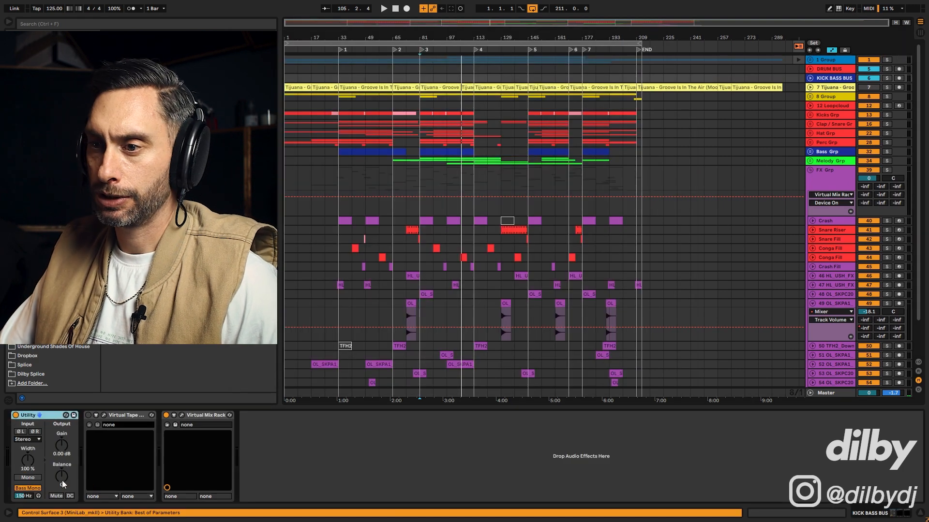
click(88, 415)
click(103, 415)
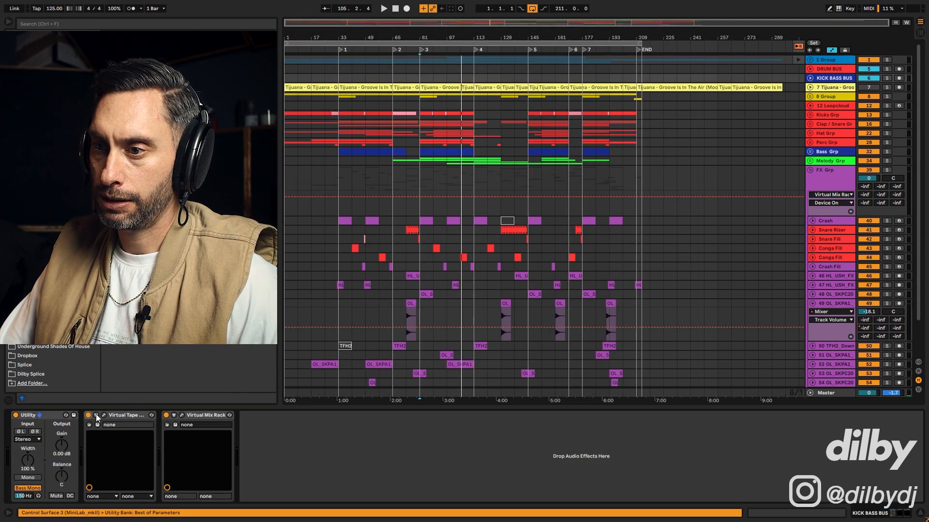
key(space)
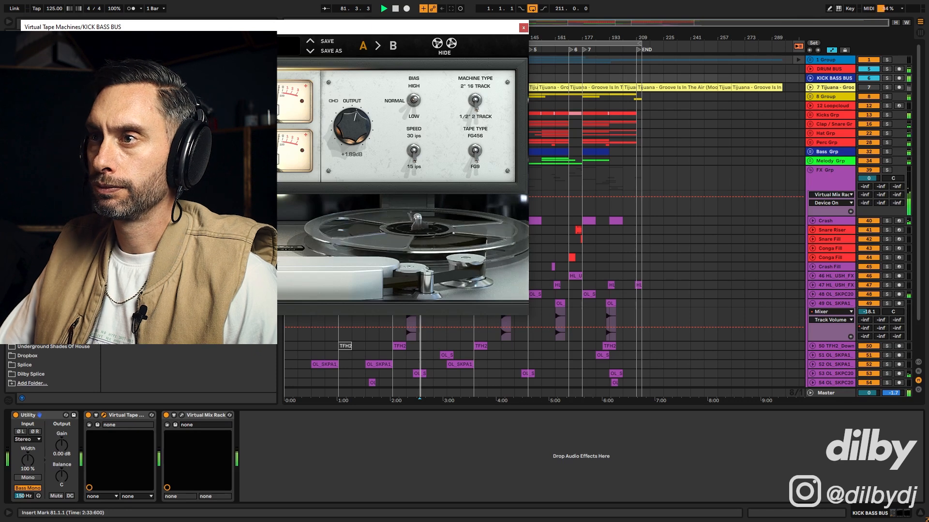
drag(198, 126, 198, 119)
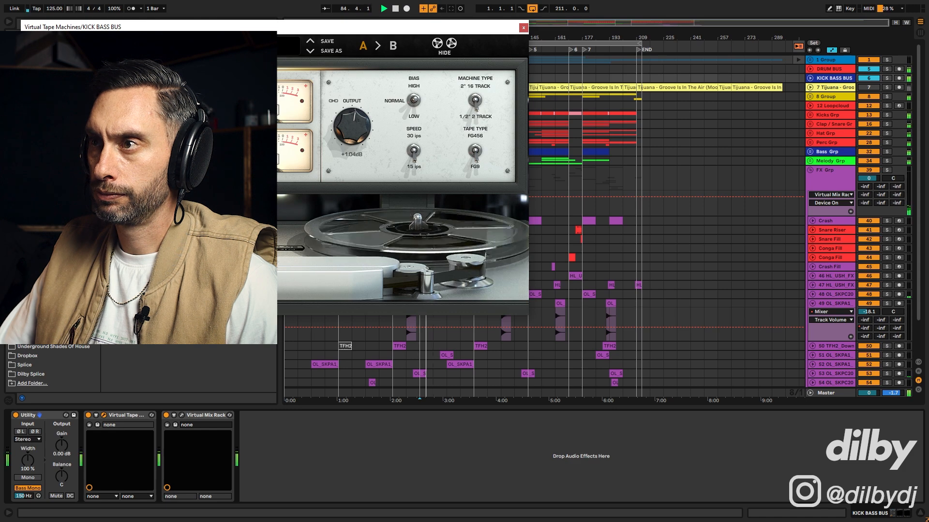
- Bypass StandardCLIP on the Master and return to the KICK BASS BUS device chain
click(830, 392)
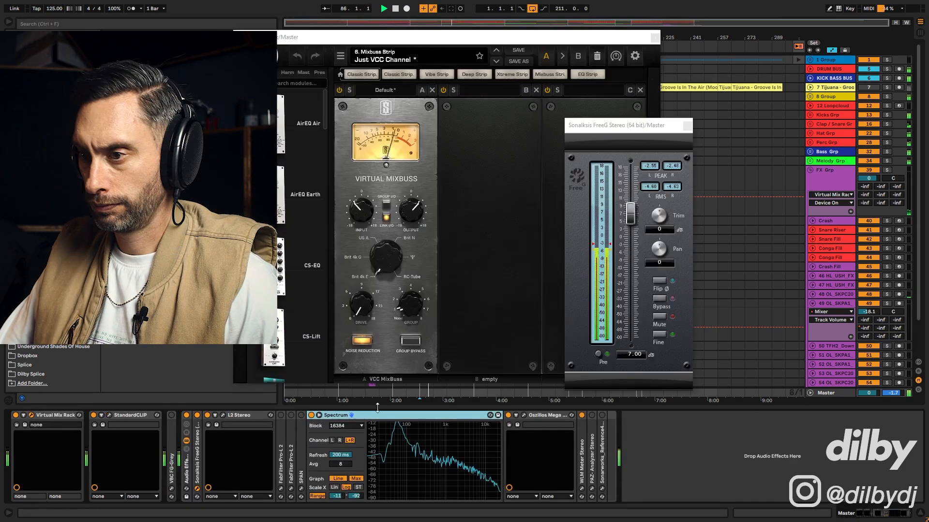
click(94, 415)
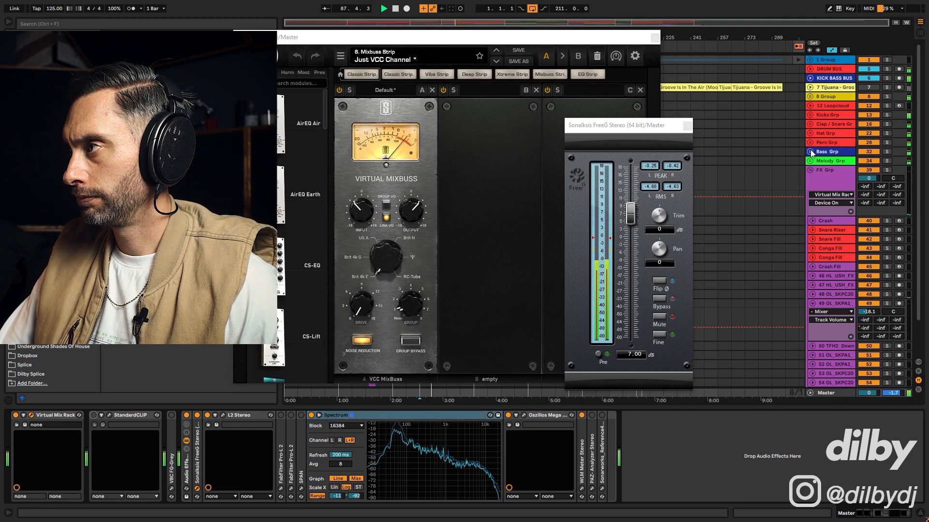
click(829, 79)
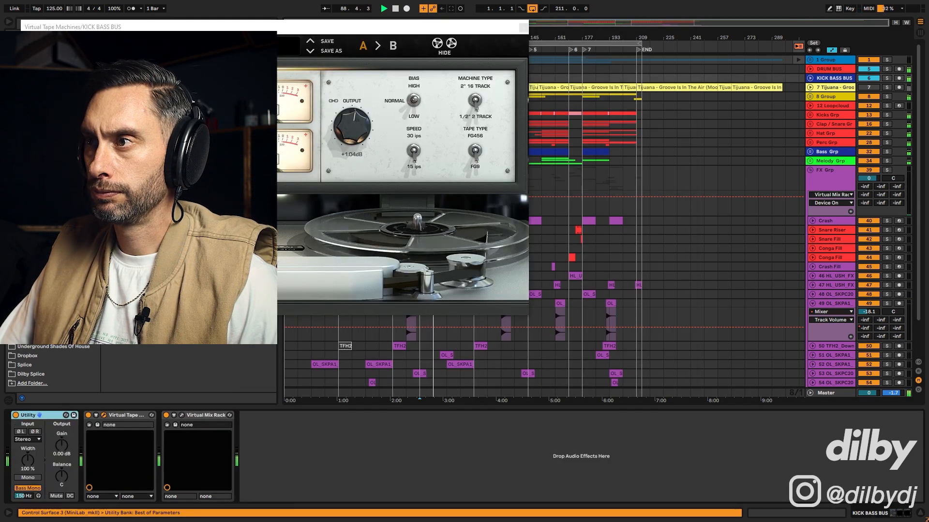
- Open the KICK BASS BUS's Virtual Mix Rack beside Virtual Tape Machines, check its Virtual Channel input and close it
click(181, 416)
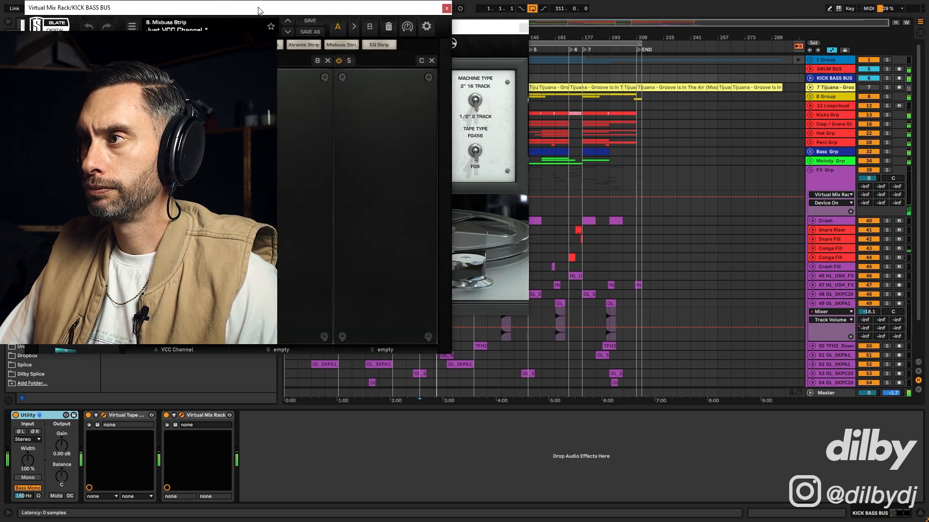
drag(260, 10, 655, 187)
drag(420, 30, 737, 26)
click(730, 401)
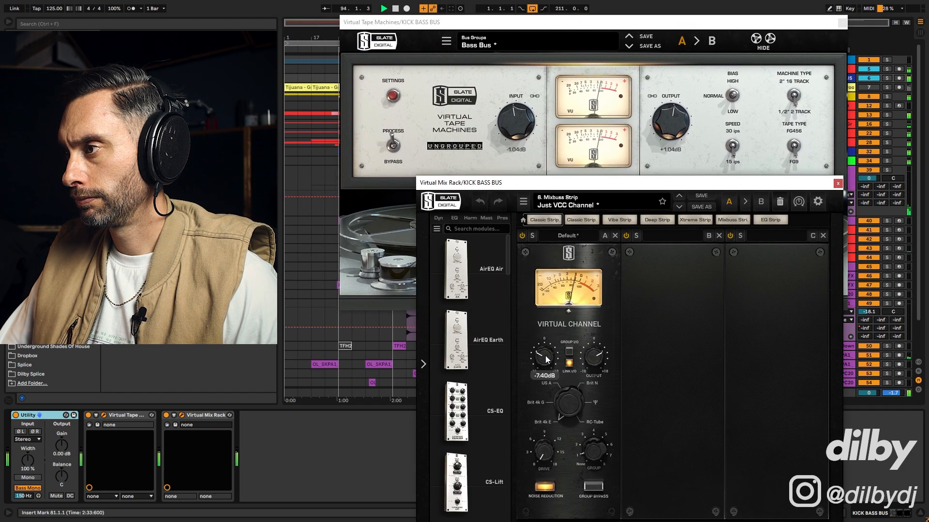
click(839, 185)
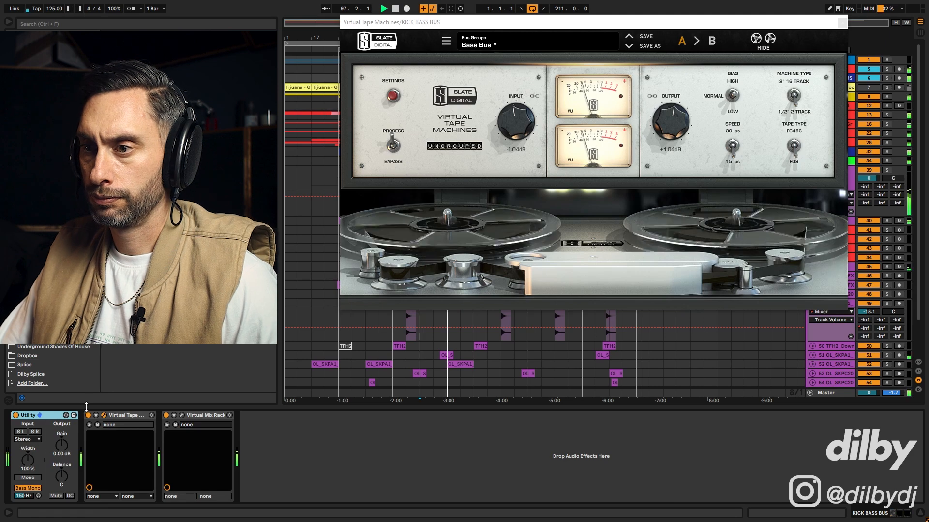
- Group the KICK BASS BUS's Utility, Virtual Tape Machines and Virtual Mix Rack into one rack and compare it bypassed and active
click(127, 416)
click(205, 415)
shift+click(47, 415)
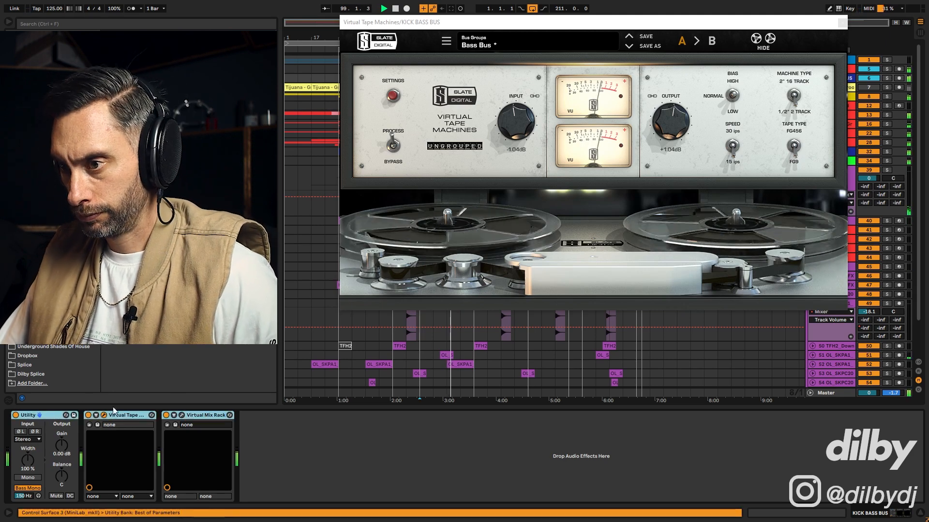
key(ctrl+g)
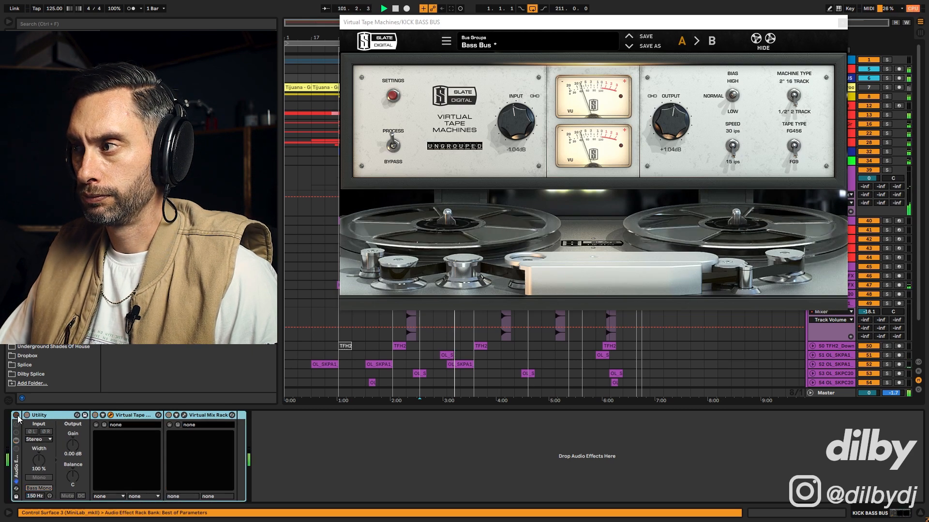
click(17, 415)
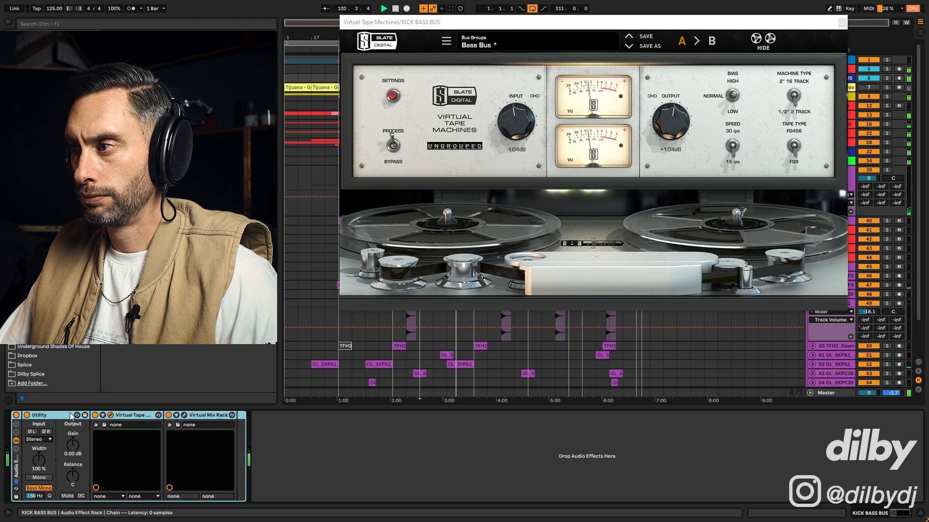
click(841, 23)
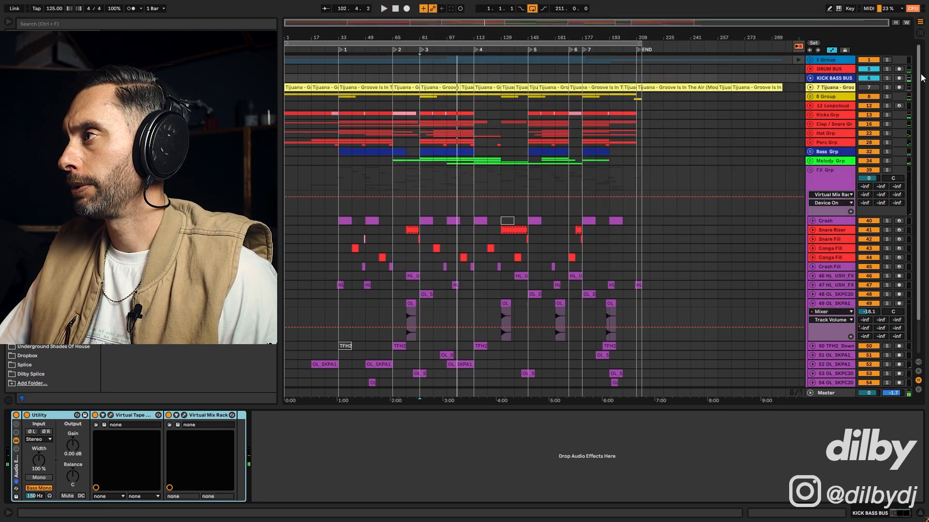
click(887, 78)
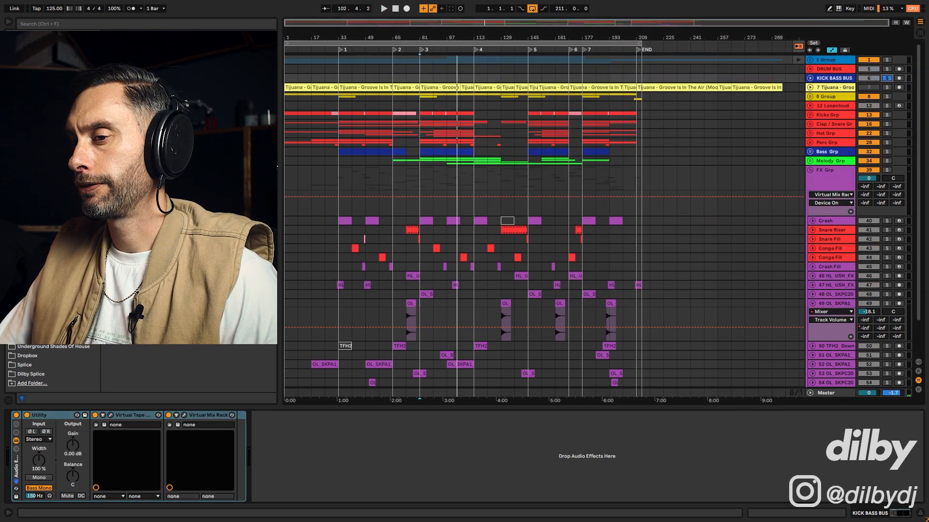
click(420, 50)
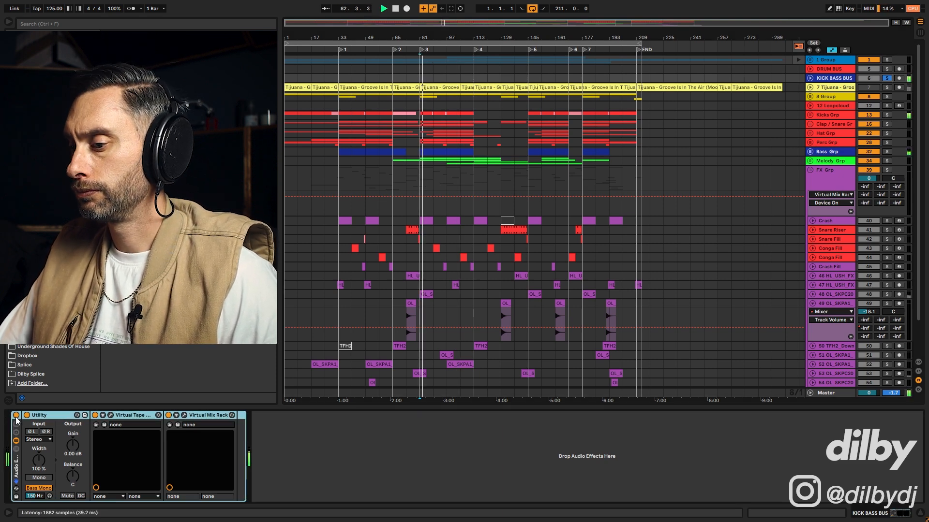
click(16, 417)
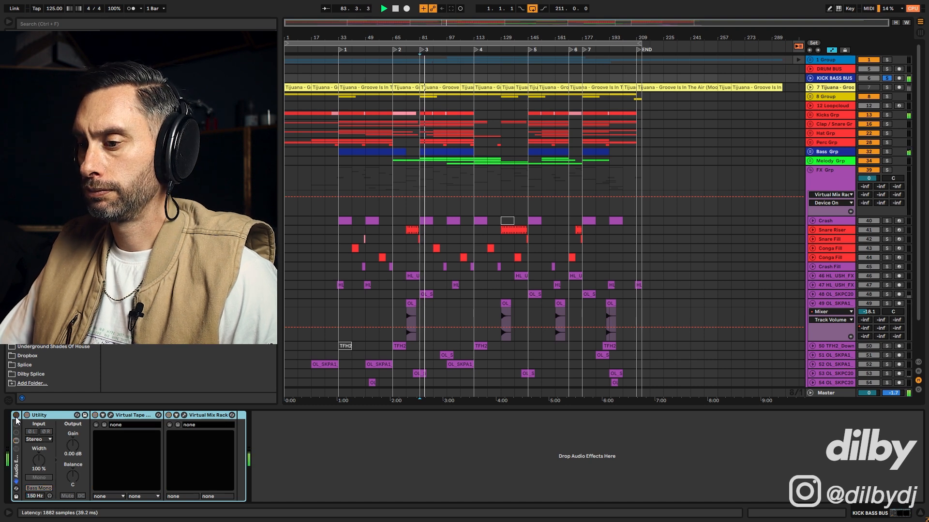
click(16, 416)
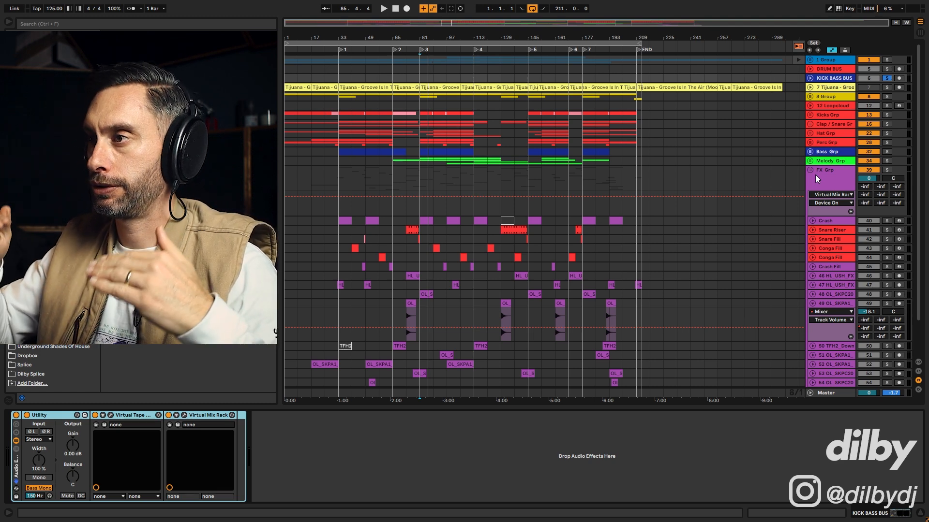
click(834, 395)
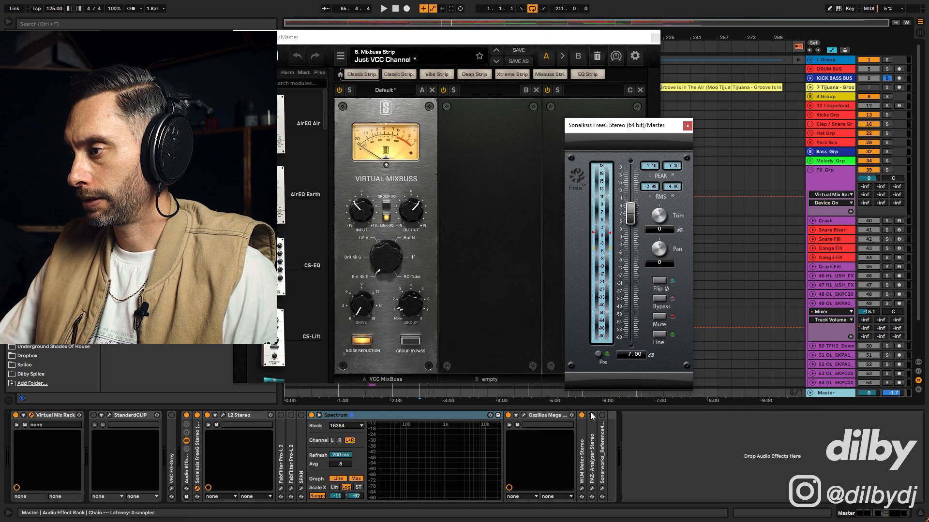
- Open the Master's Oszillos Mega Scope and examine the waveform during playback
click(524, 415)
key(space)
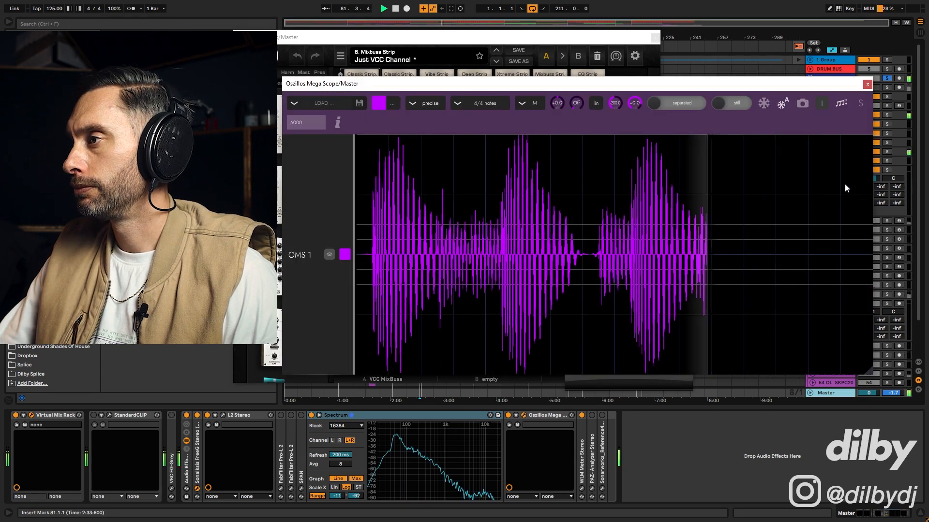
drag(817, 91, 723, 87)
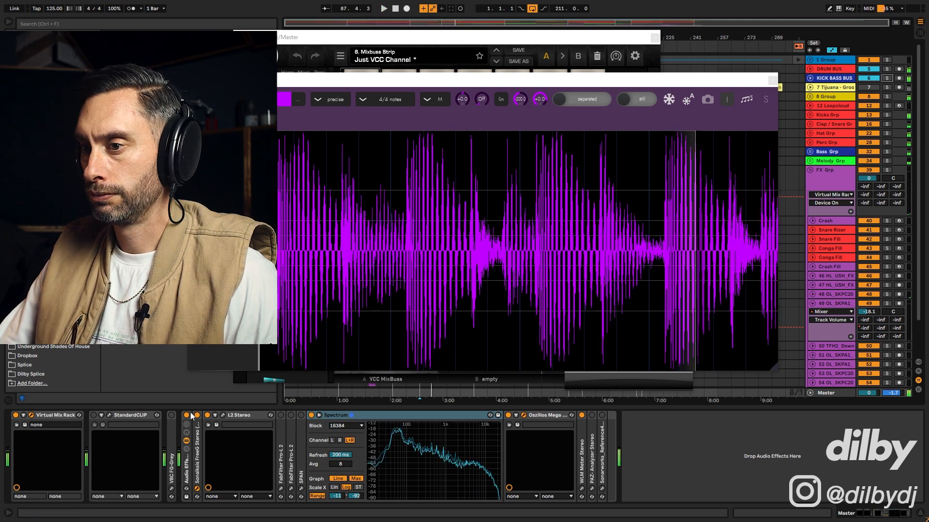
- Reactivate StandardCLIP on the Master, set its Clip level to -8.20 dB during playback and close its window
click(130, 425)
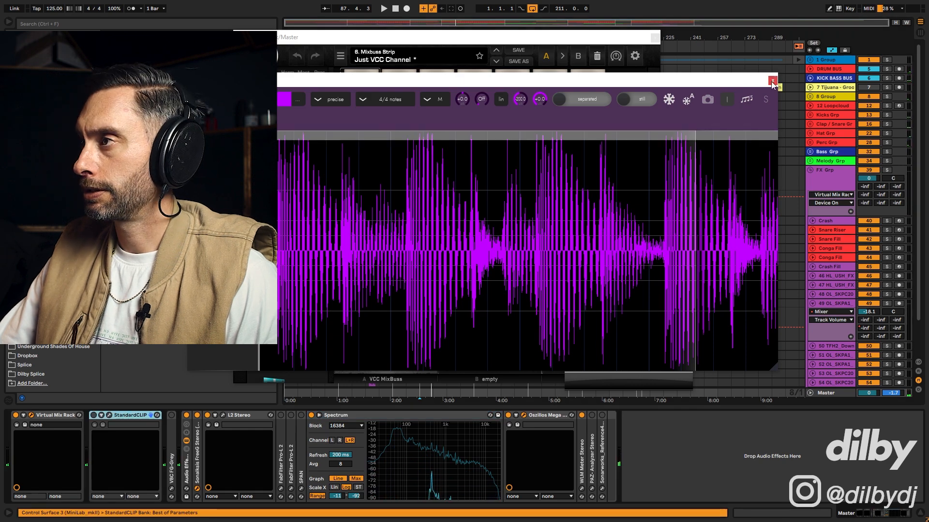
click(110, 416)
key(space)
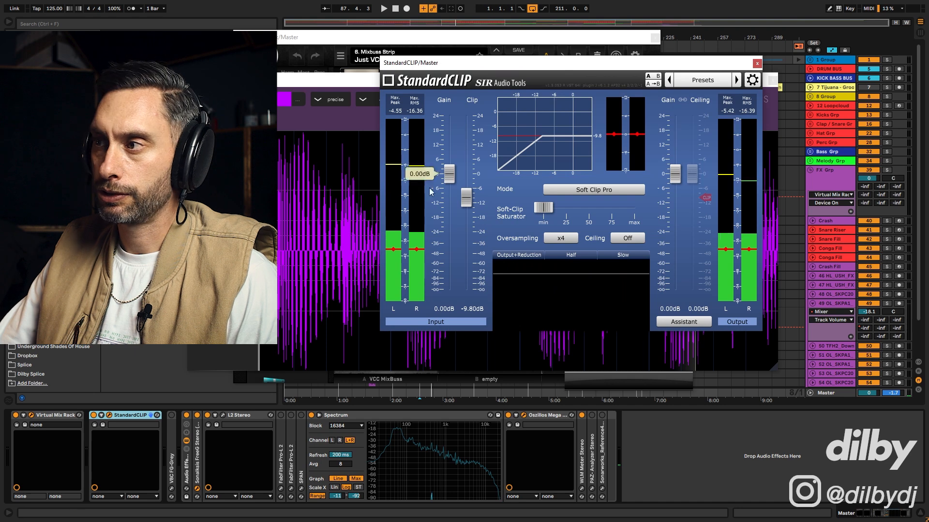
mouse_move(469, 202)
mouse_move(468, 202)
mouse_down()
mouse_move(466, 191)
mouse_move(468, 198)
mouse_up()
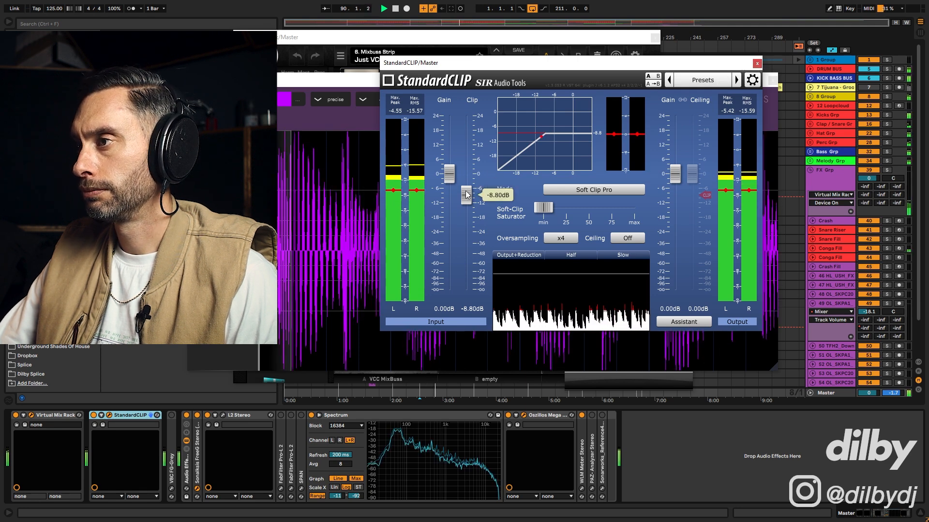
drag(467, 195, 467, 193)
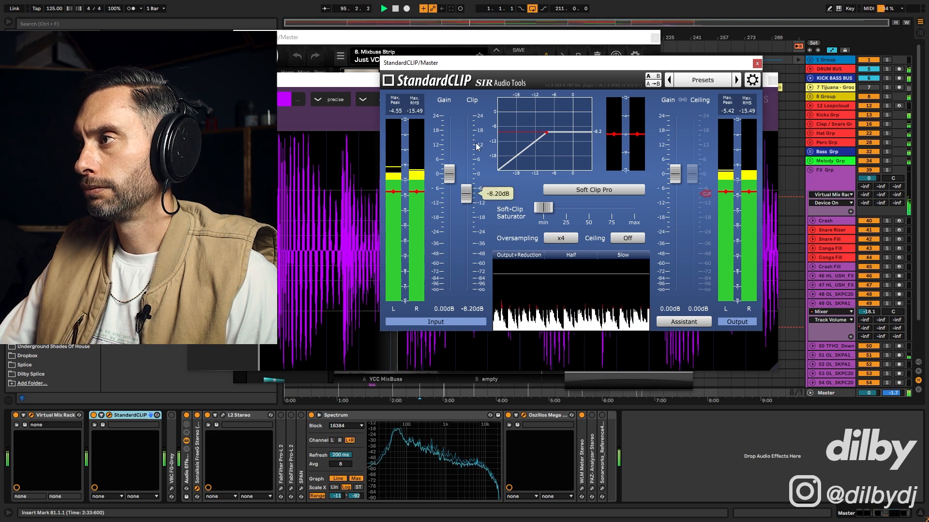
click(757, 64)
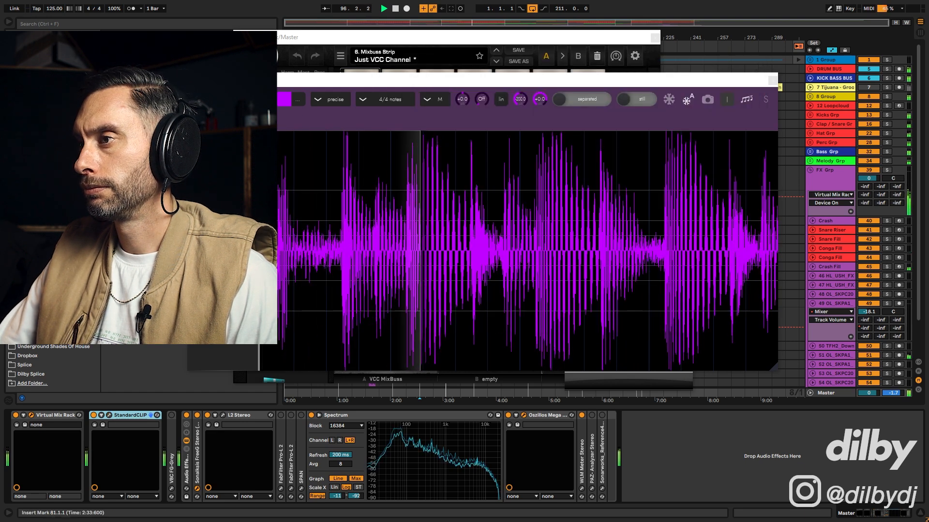
key(space)
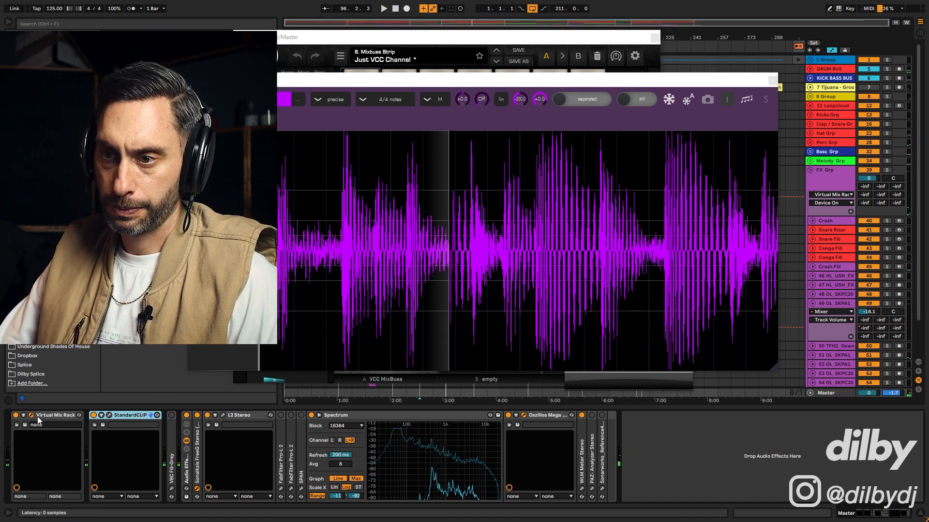
- Open the Master's Virtual Mix Rack and lower the Virtual Mixbuss input to -7.88 dB with linked output compensation of +7.88 dB
click(32, 415)
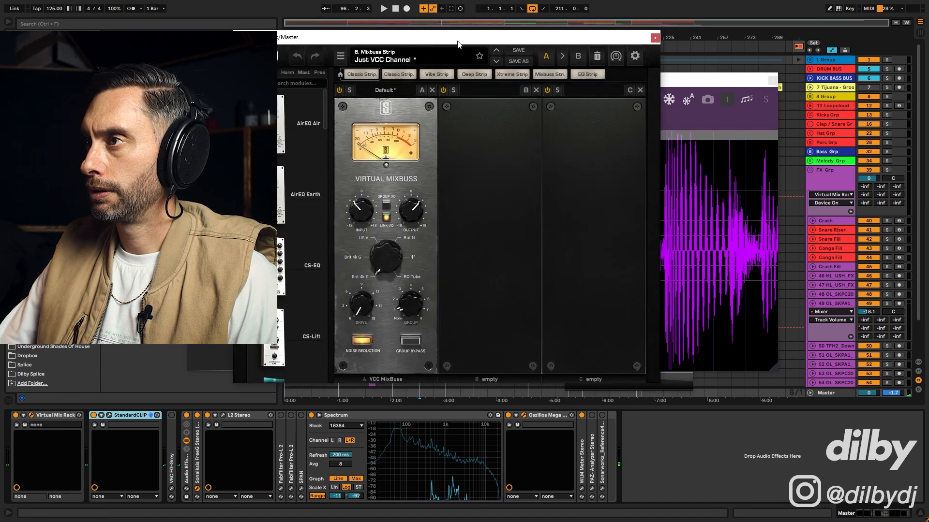
drag(454, 44, 570, 47)
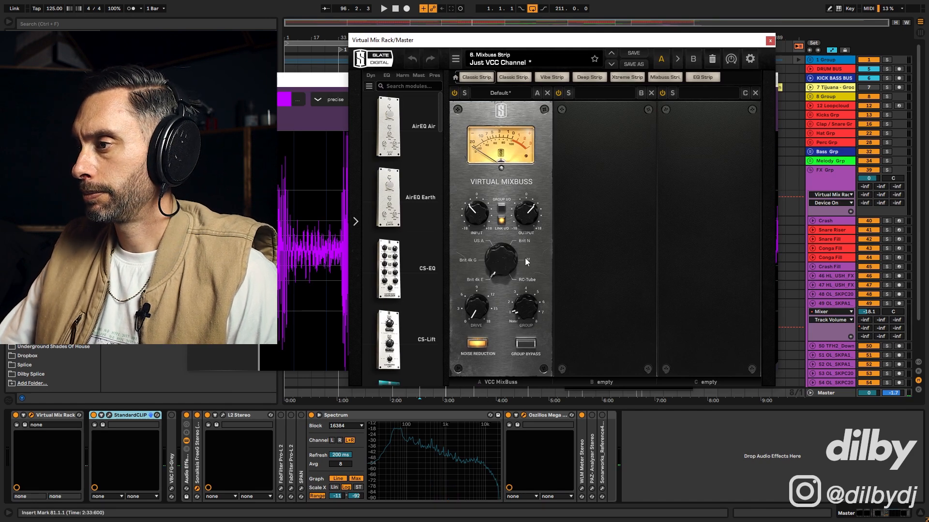
key(space)
mouse_move(477, 216)
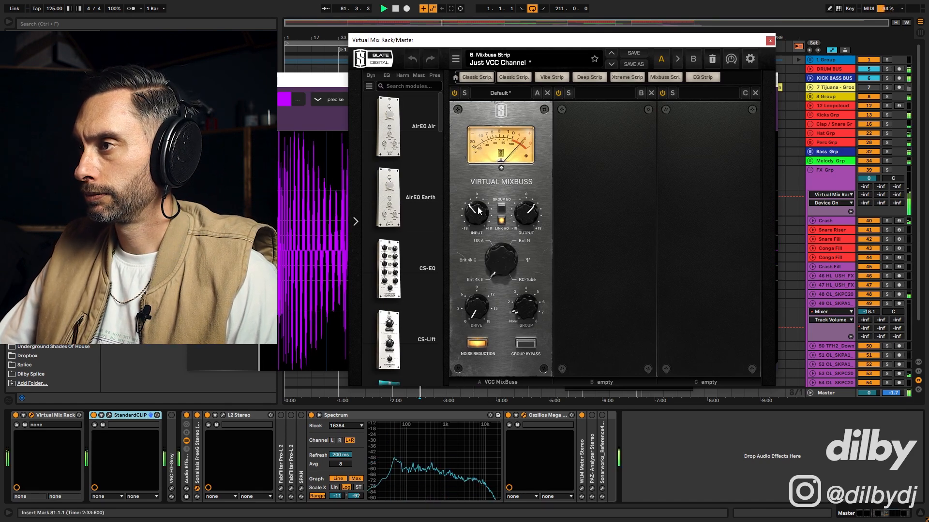
drag(478, 216, 478, 218)
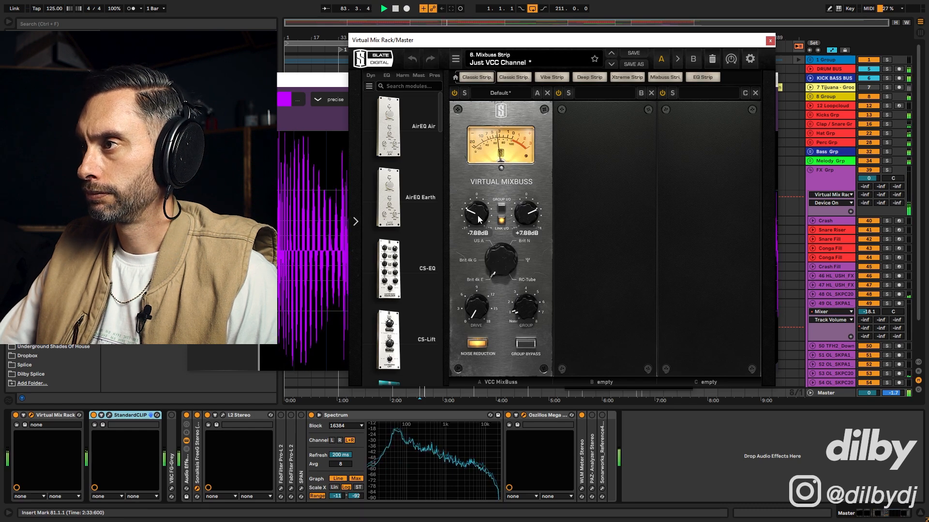
key(space)
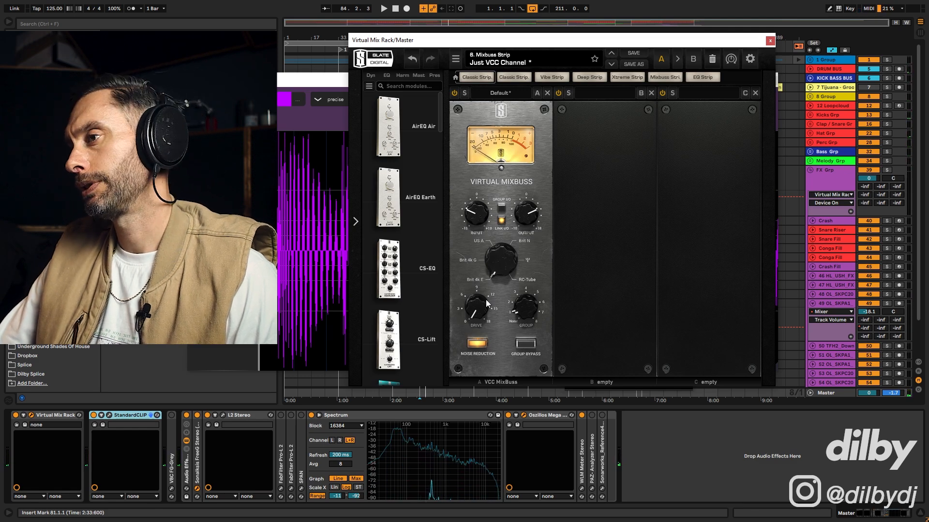
- Raise the Virtual Mixbuss drive to about 9.7 dB during playback and compare it with Group Bypass on and off
mouse_move(481, 300)
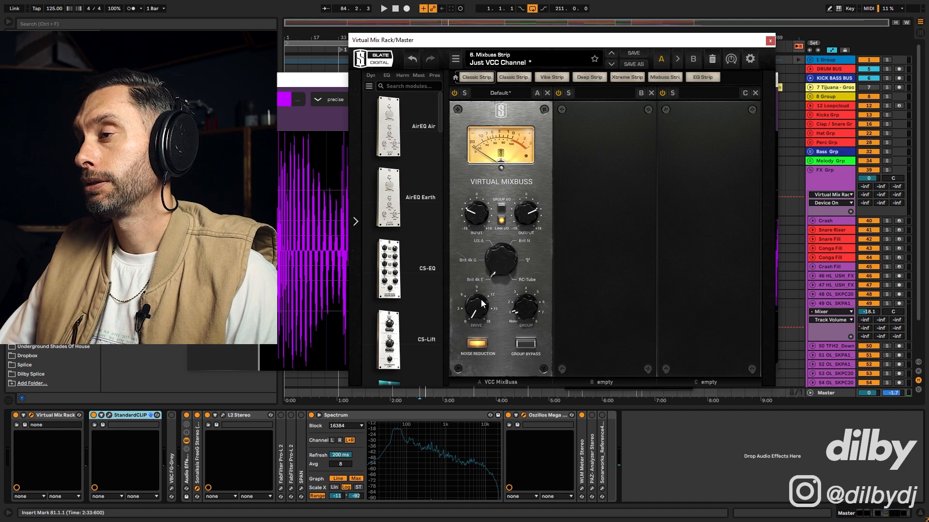
key(space)
mouse_move(478, 313)
mouse_down()
mouse_move(495, 268)
mouse_move(479, 326)
mouse_move(490, 284)
mouse_move(489, 320)
mouse_up()
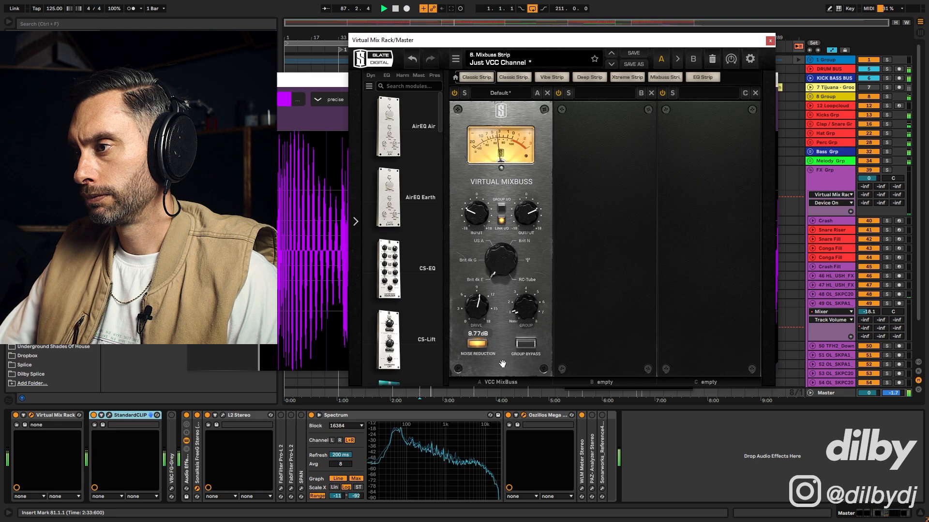
click(527, 345)
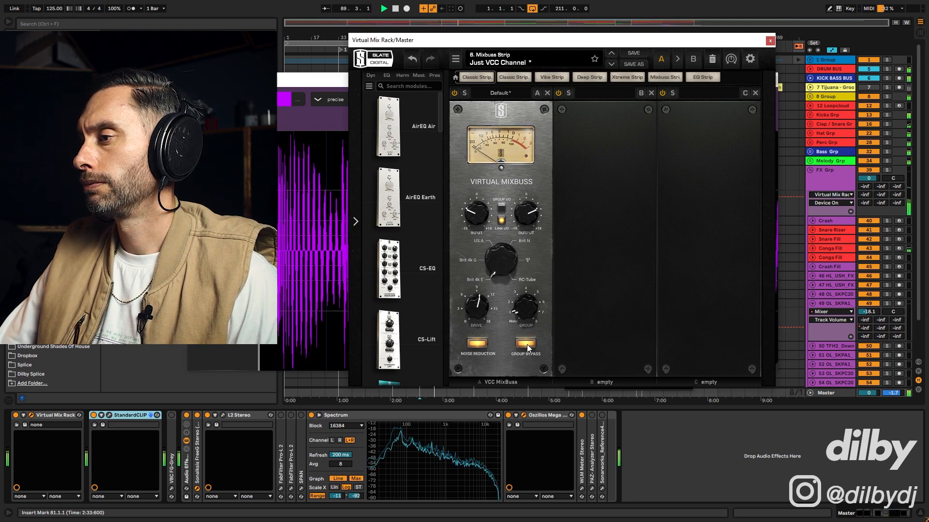
click(526, 344)
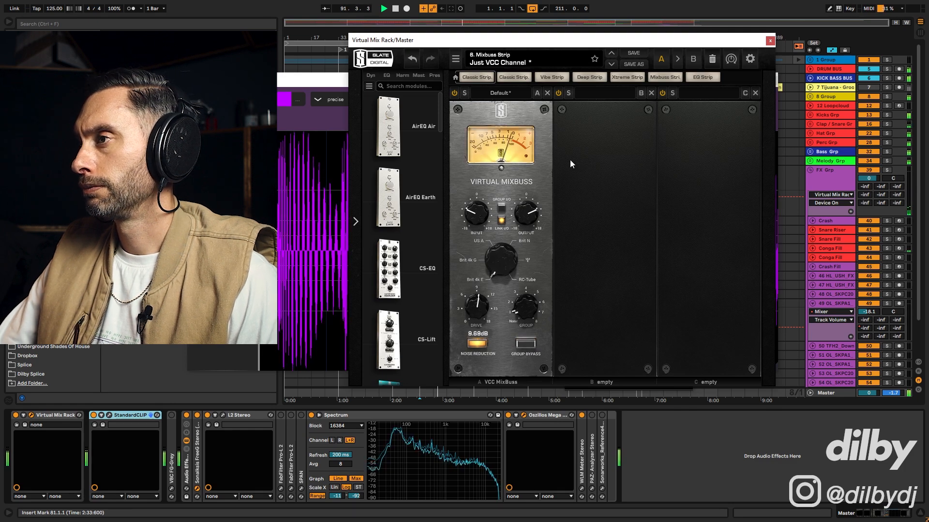
mouse_move(481, 214)
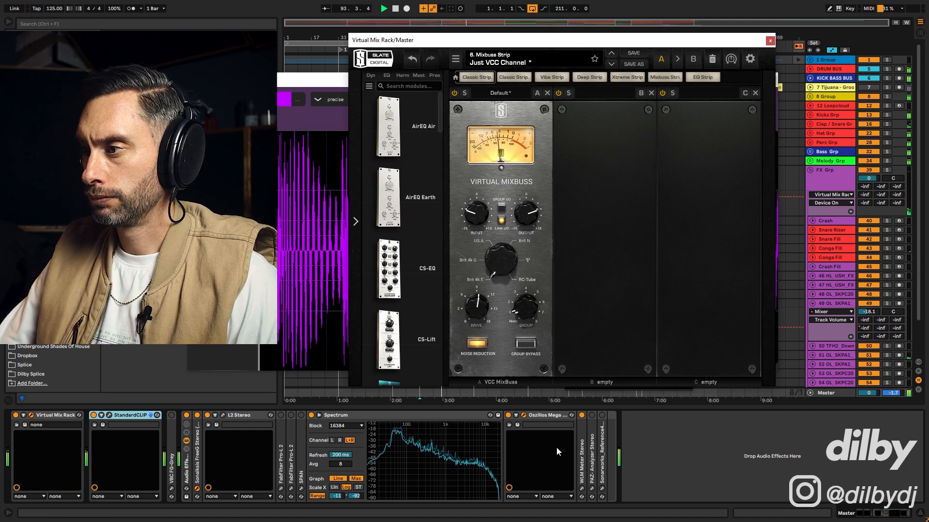
click(523, 346)
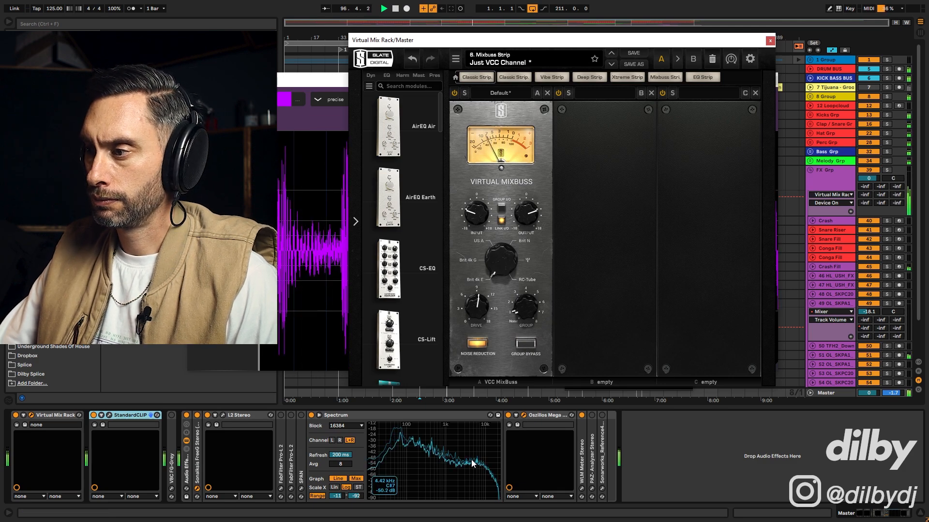
- Open the Master's WLM Meter and L2 Stereo, and set the L2 threshold to -1.8 dB
click(580, 487)
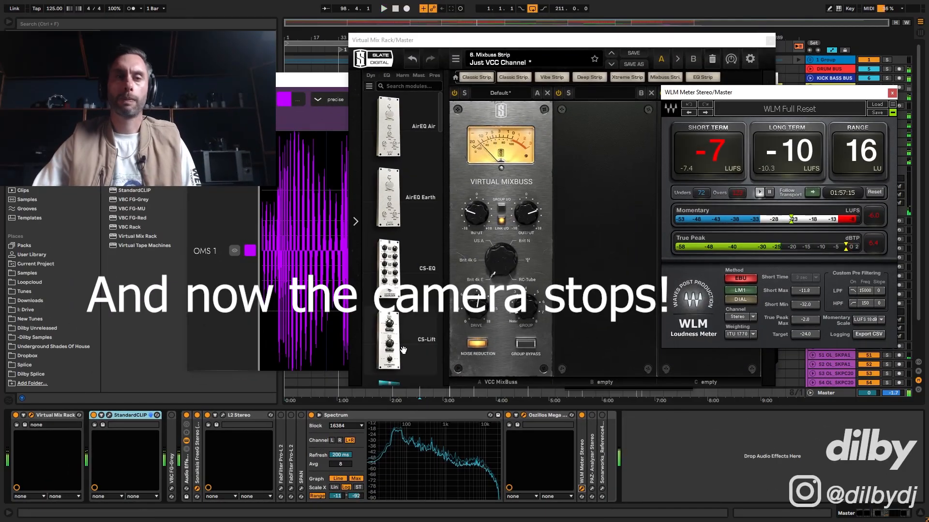
click(216, 416)
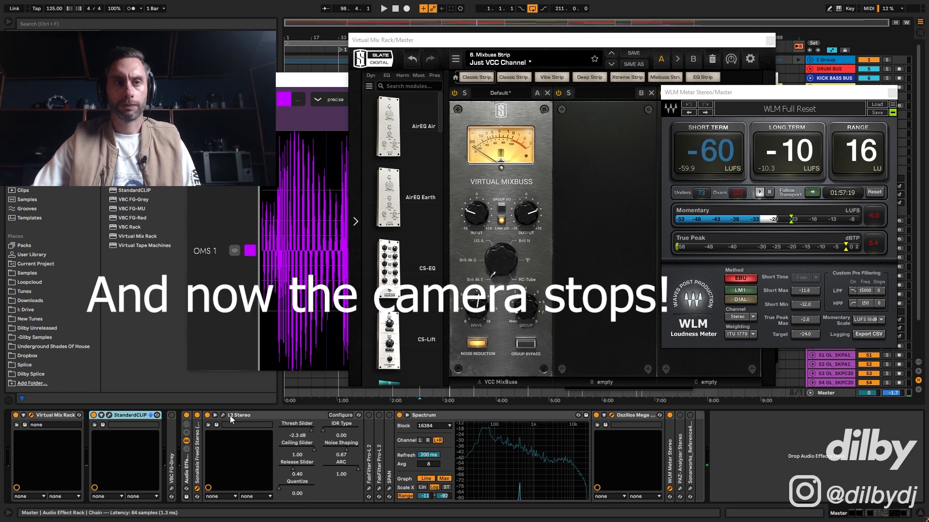
click(222, 416)
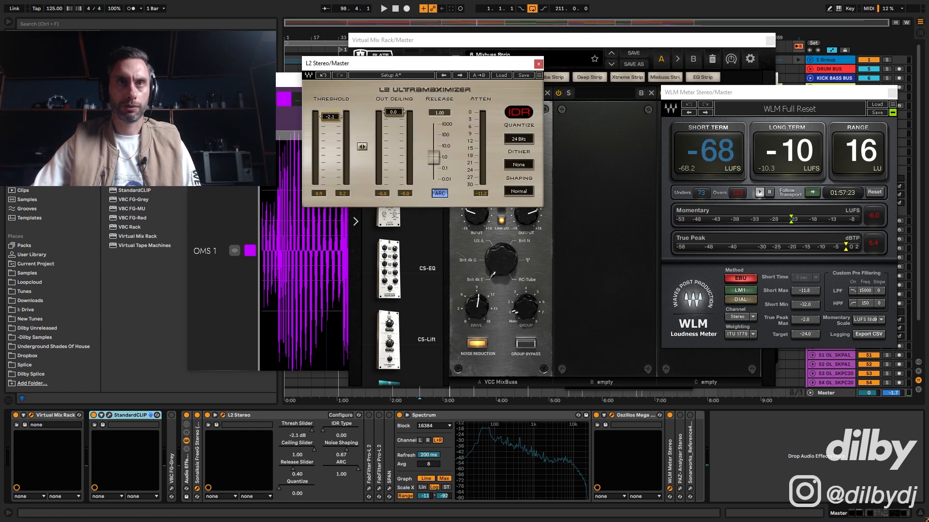
key(space)
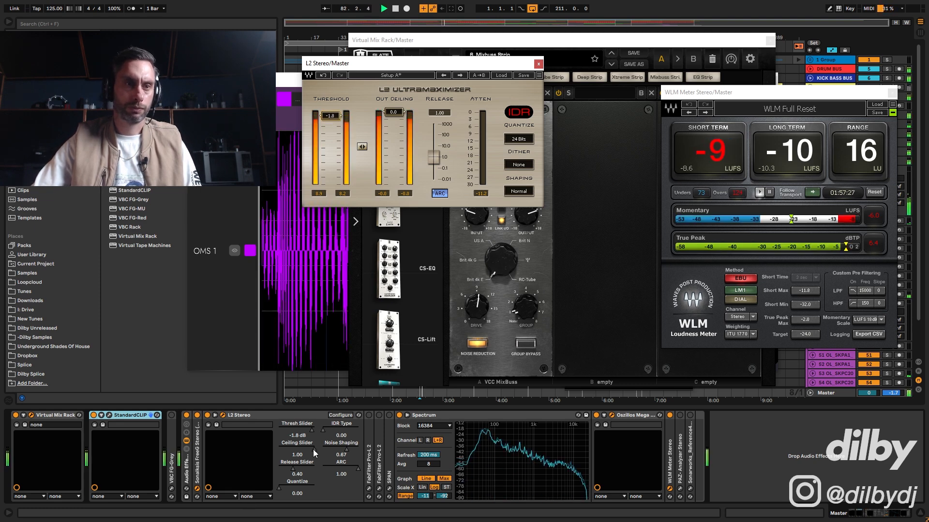
- Open the Master's FreeG, reset its peak readings, set its gain to 6 dB and check the loudness on the WLM Meter
click(196, 490)
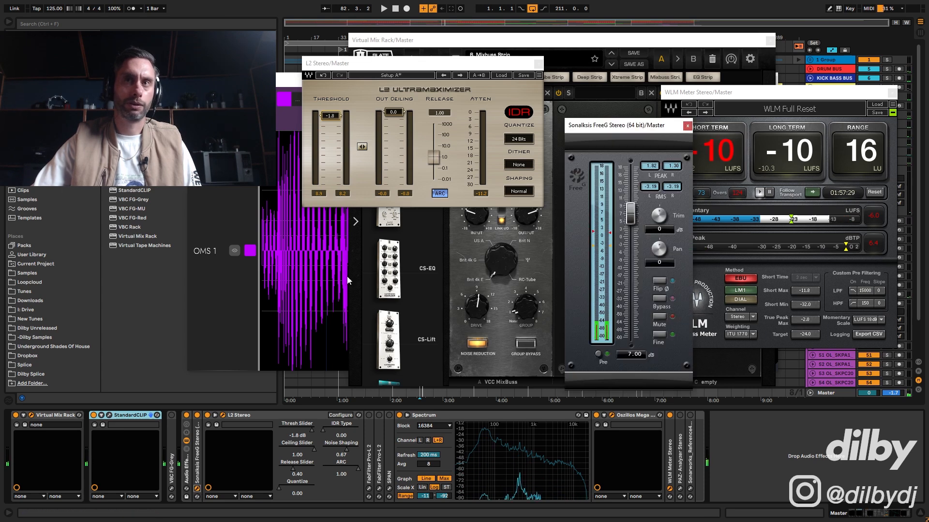
click(674, 167)
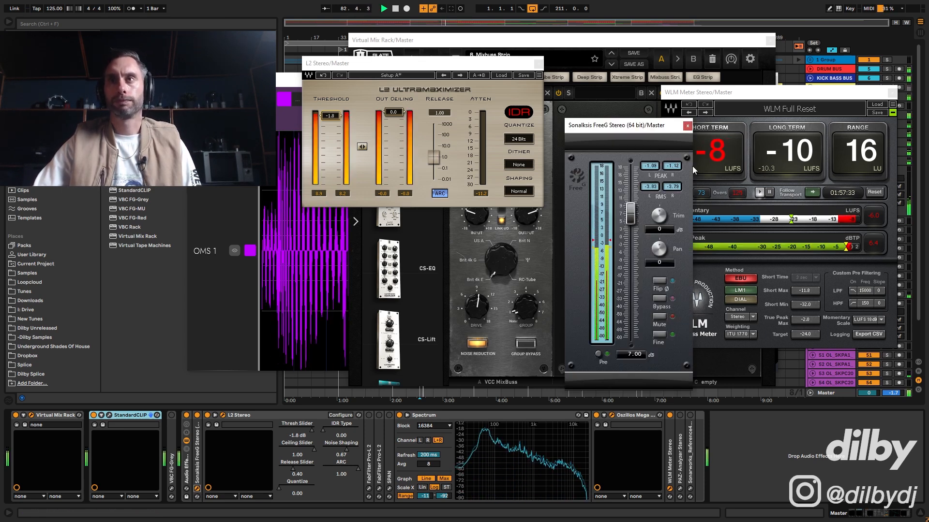
key(space)
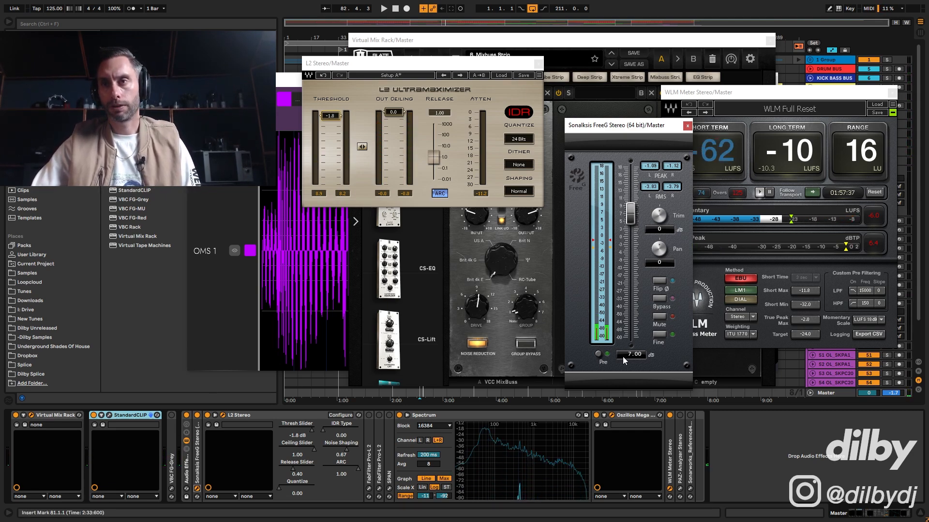
text(6)
key(Return)
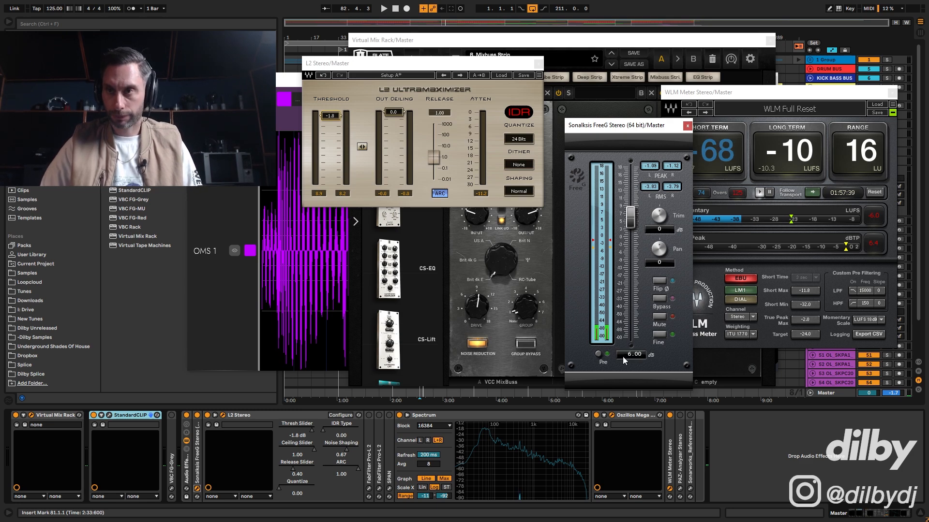
key(space)
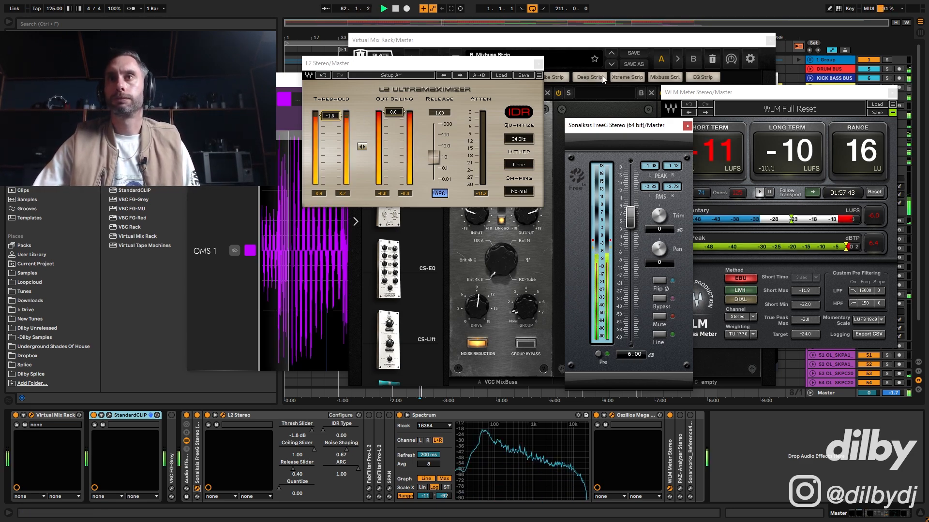
drag(764, 94, 777, 90)
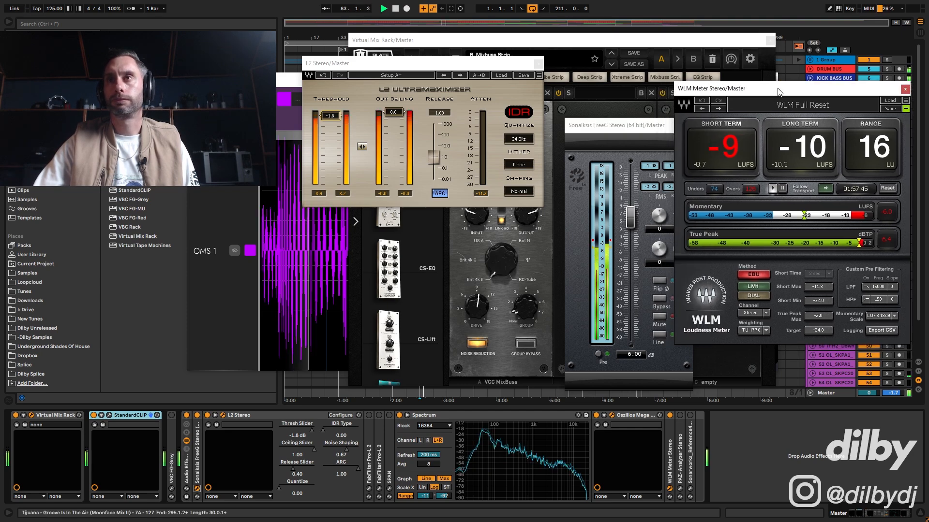
- Open VBC FG-Grey, close the L2, Virtual Mix Rack and Oszillos windows, and arrange FreeG and FG-Grey beside the WLM Meter
click(172, 415)
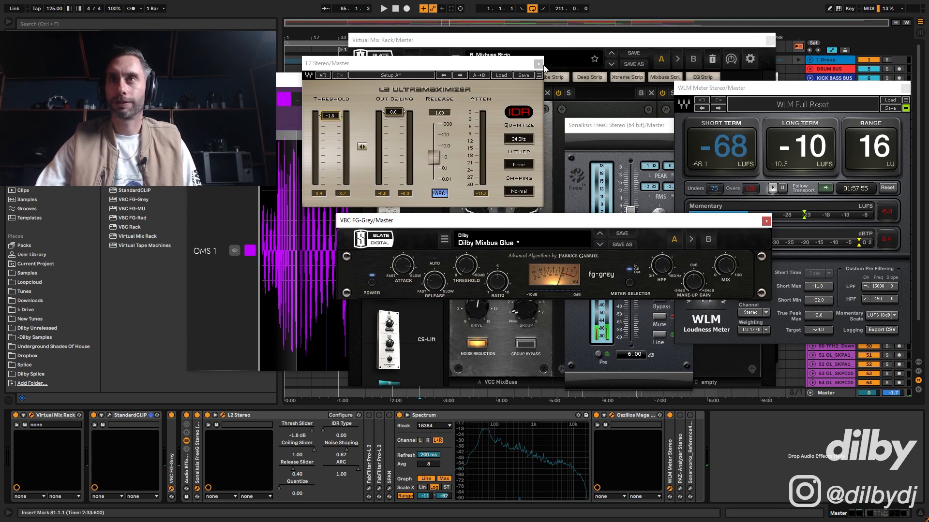
click(538, 64)
click(769, 40)
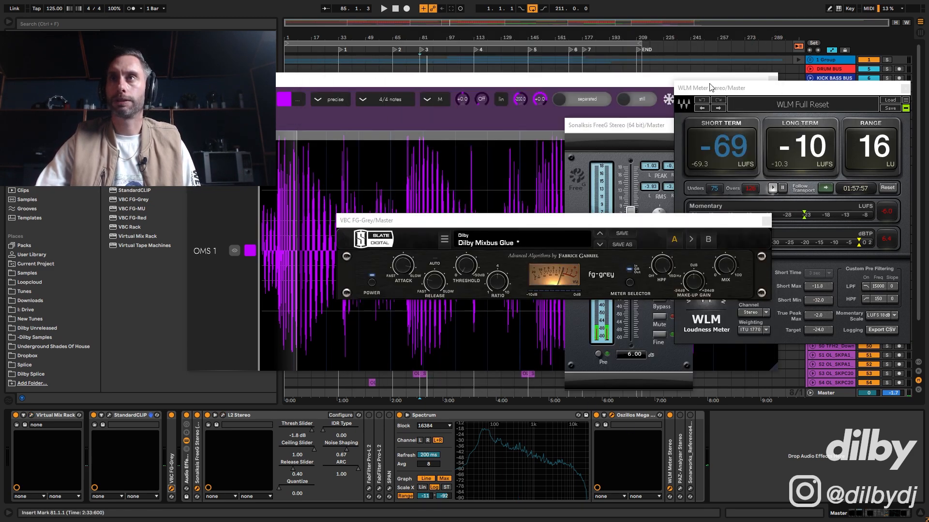
click(771, 79)
drag(634, 131, 371, 24)
drag(539, 231, 493, 323)
- Adjust the VBC FG-Grey threshold during playback, bypass the compressor to compare levels, and stop playback
key(space)
mouse_move(415, 361)
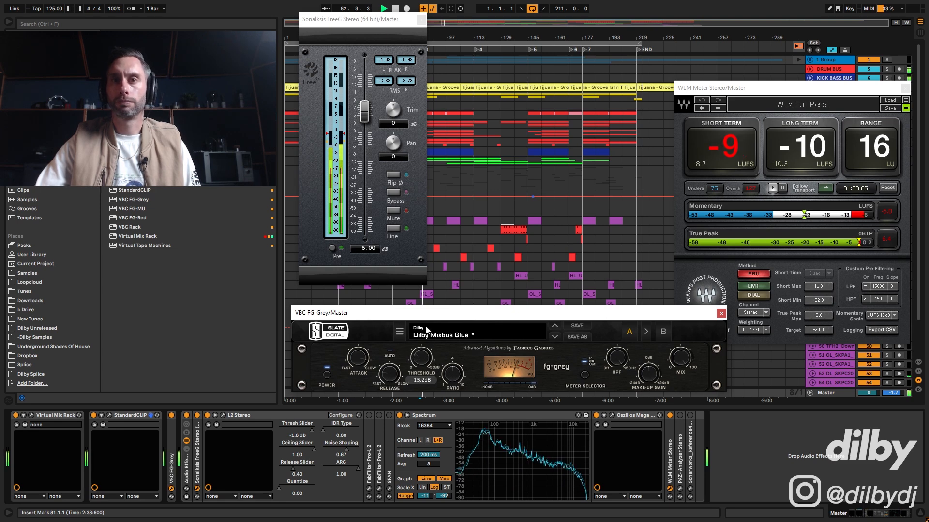
drag(426, 332, 427, 344)
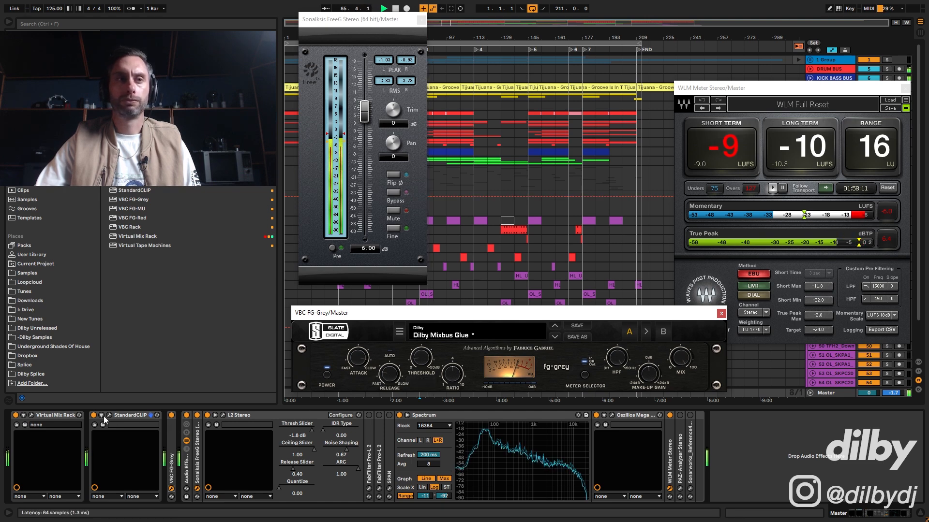
click(172, 416)
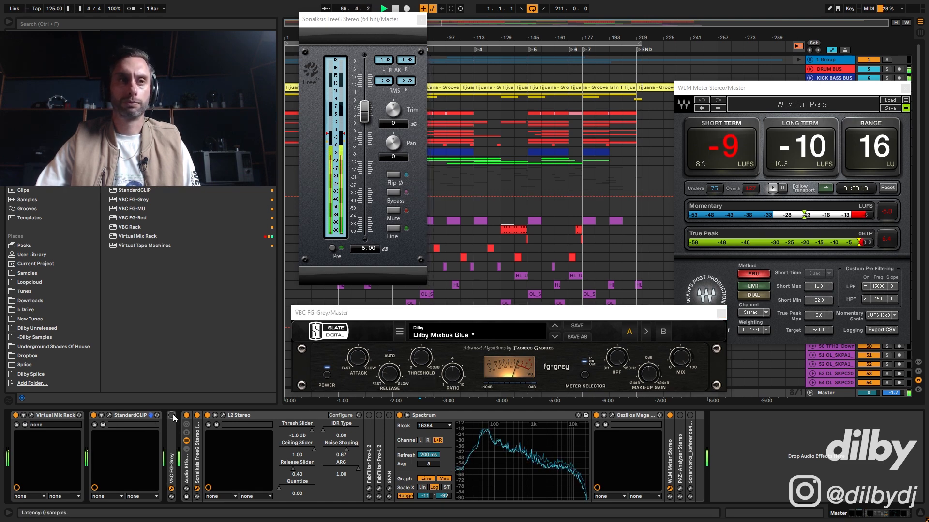
key(space)
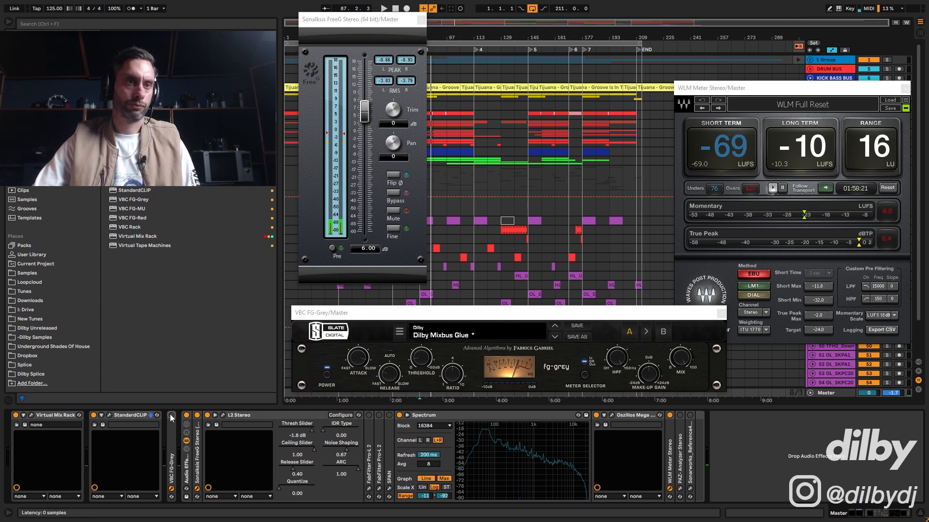
- Close the VBC FG-Grey, FreeG and WLM Meter windows and play the arrangement from bar 81
key(space)
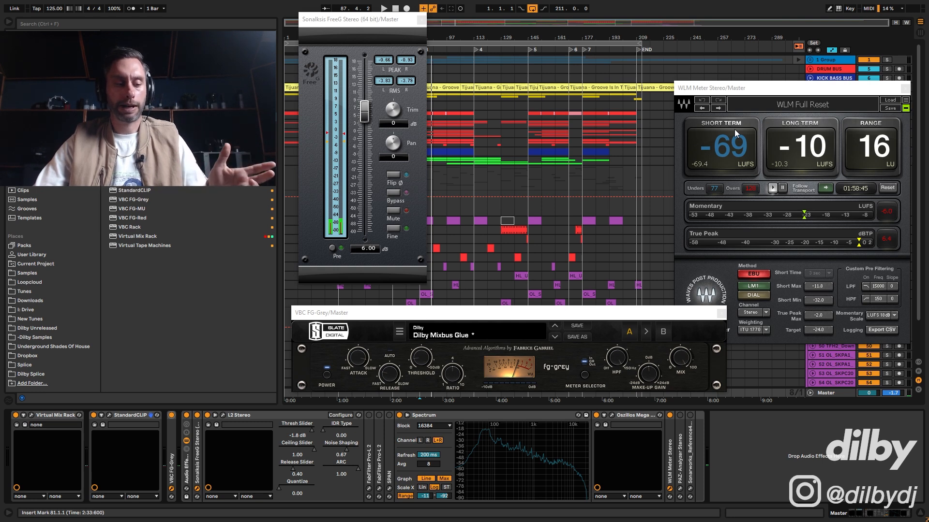
click(721, 313)
click(423, 22)
key(space)
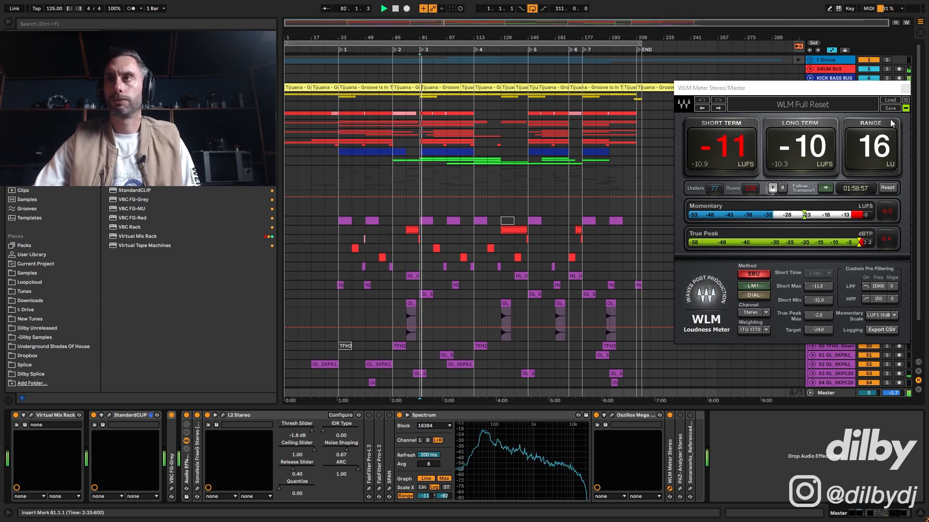
drag(874, 87, 714, 85)
click(742, 82)
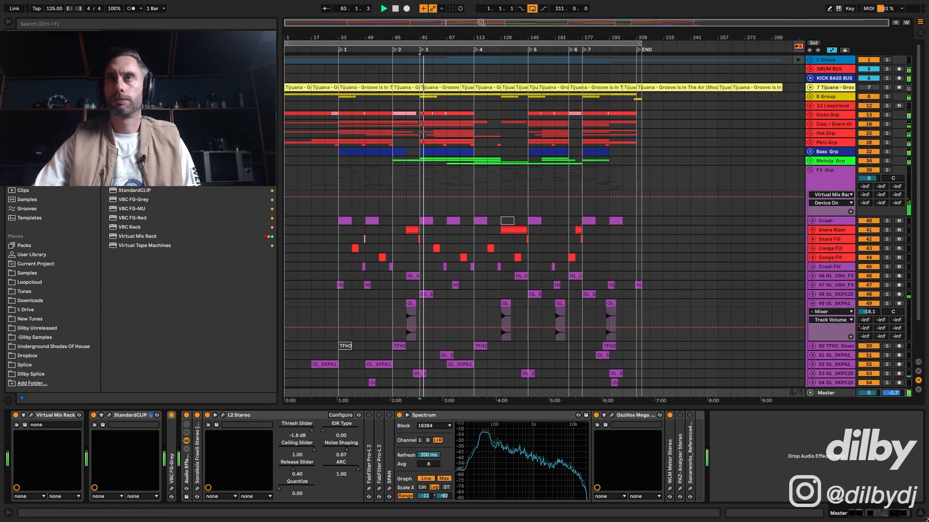
- Unfold the Hat Grp, select the 707 Rides clip at bar 89, and audition it soloed and in the full mix
key(plus)
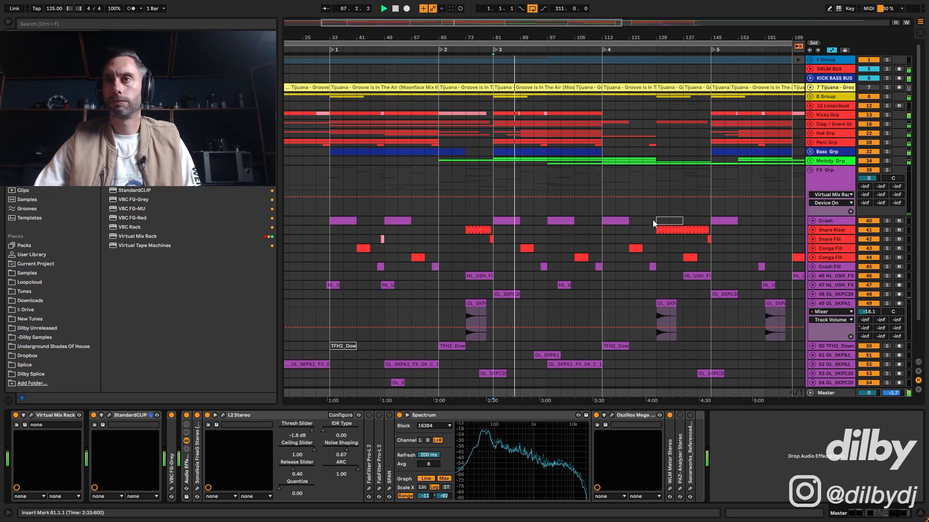
key(space)
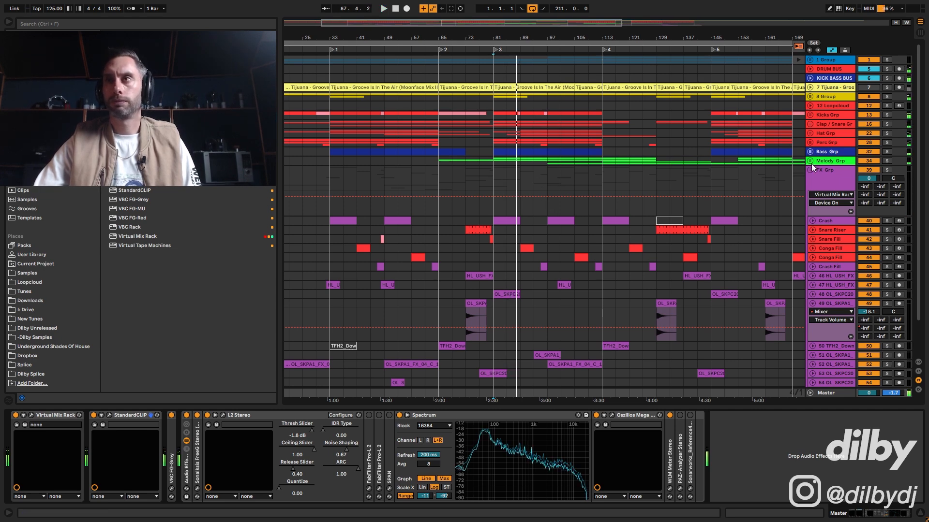
click(810, 133)
click(547, 339)
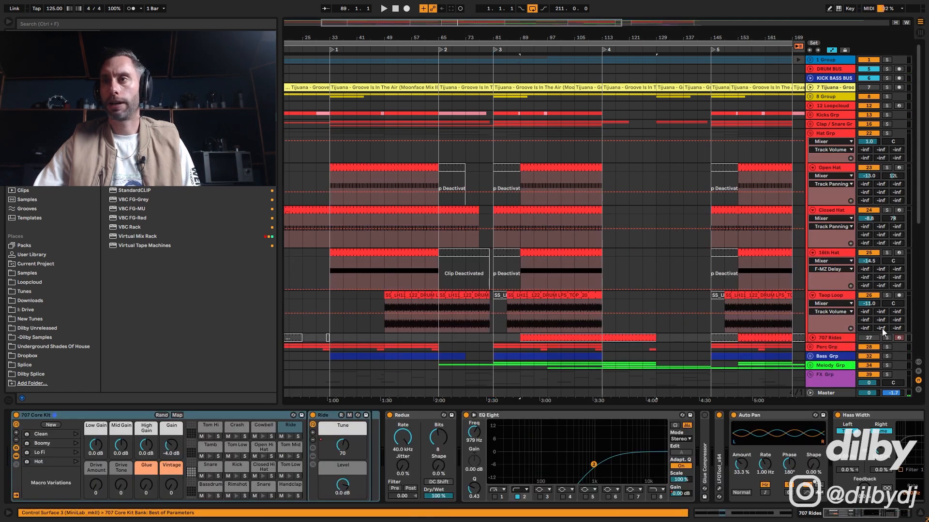
click(883, 338)
key(space)
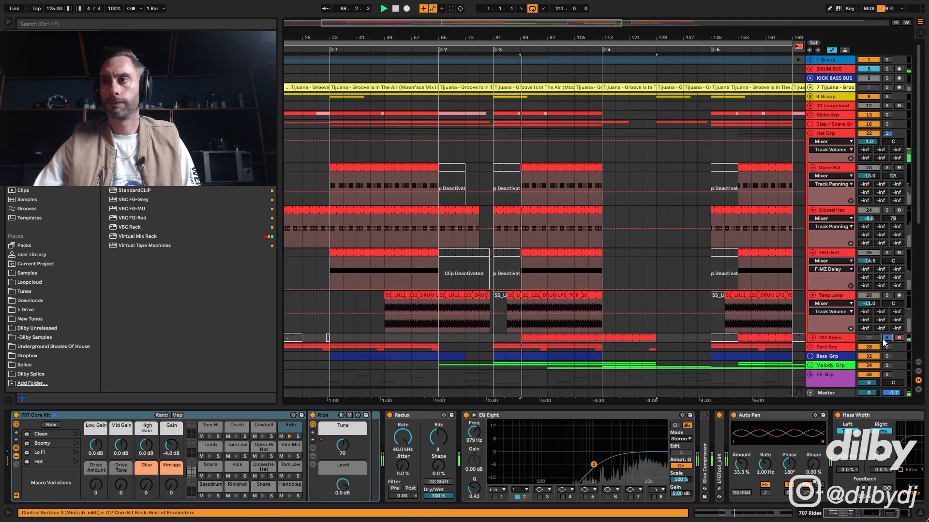
click(885, 338)
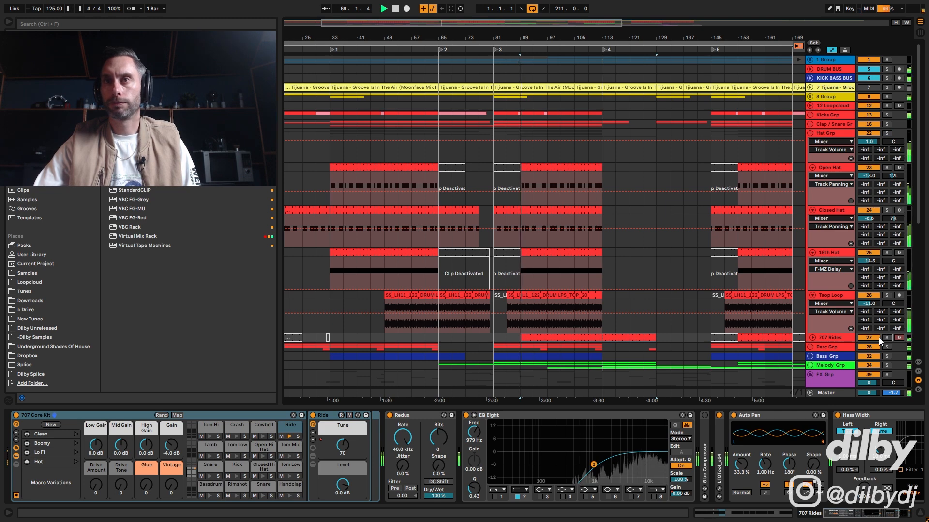
- Set the 707 Rides track volume to -20 dB and compare the mix with and without the track from bar 105
click(812, 338)
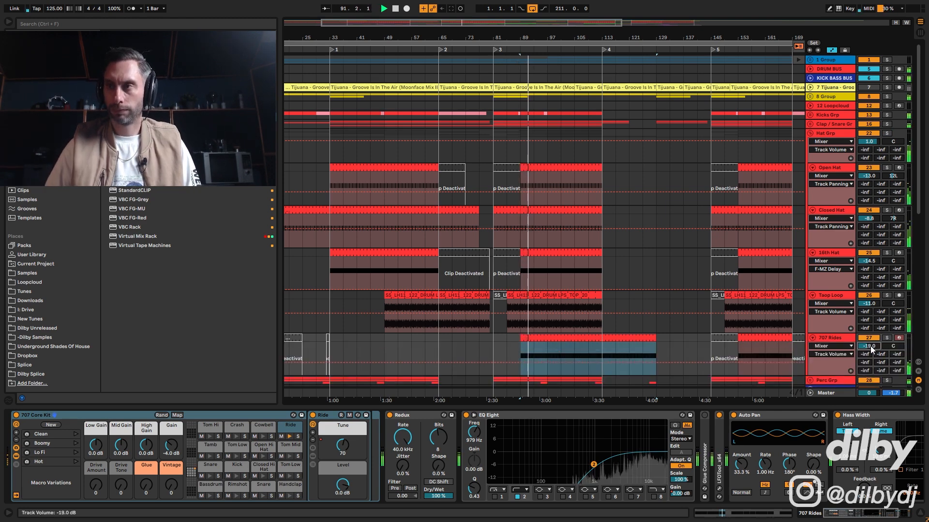
scroll(869, 346, down, 1)
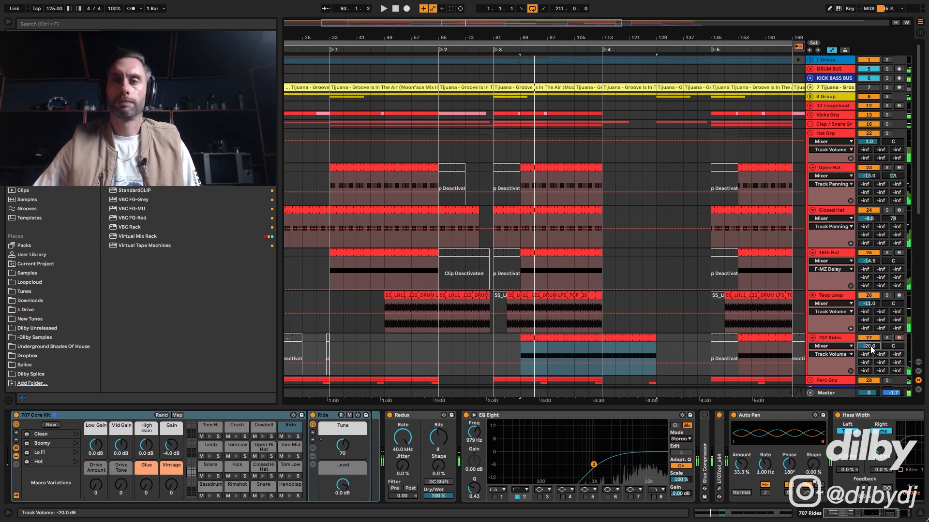
drag(573, 21, 787, 20)
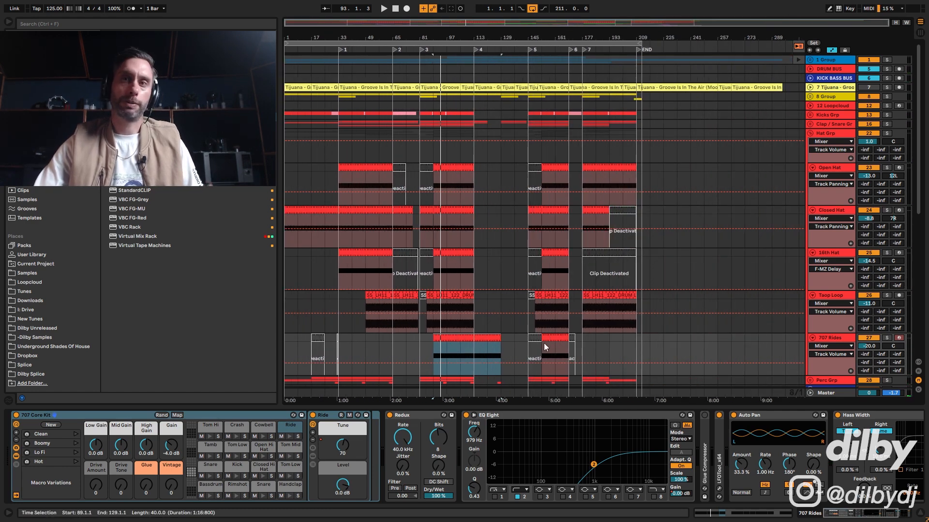
click(454, 353)
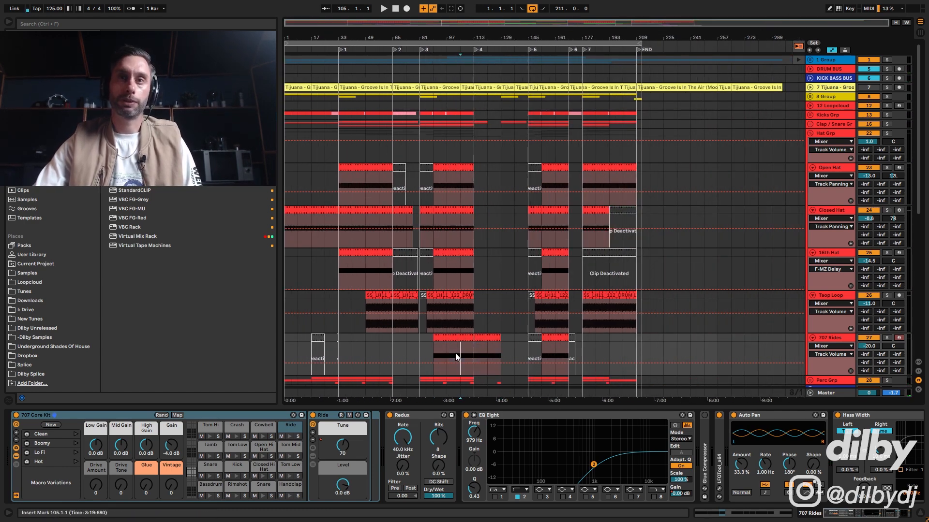
click(873, 338)
key(space)
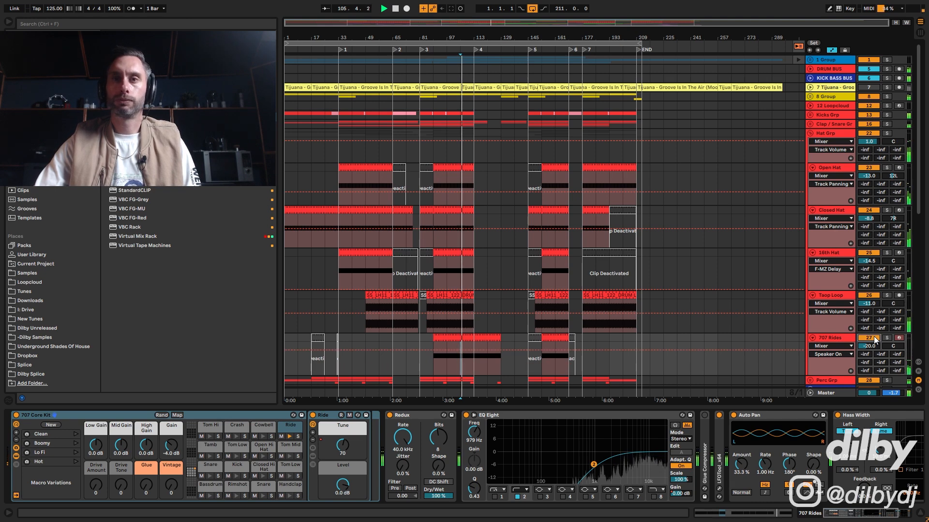
- Fold the 49 OL_SKPA1 track, show the Master track's device chain and stop playback
scroll(593, 341, down, 10)
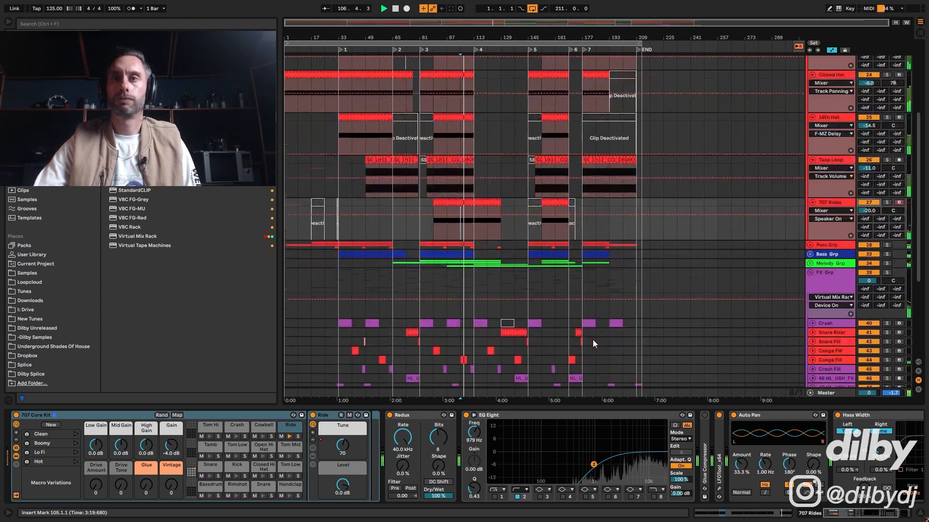
scroll(731, 342, down, 1)
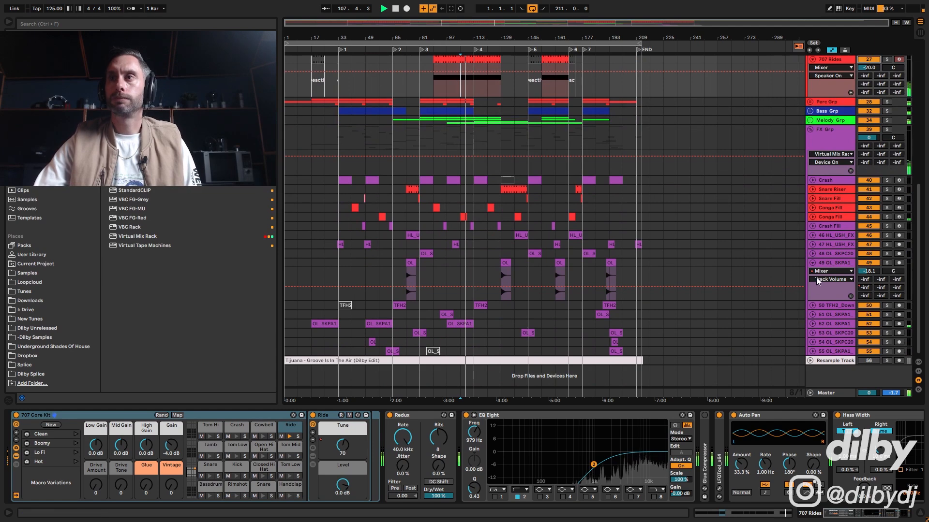
click(812, 263)
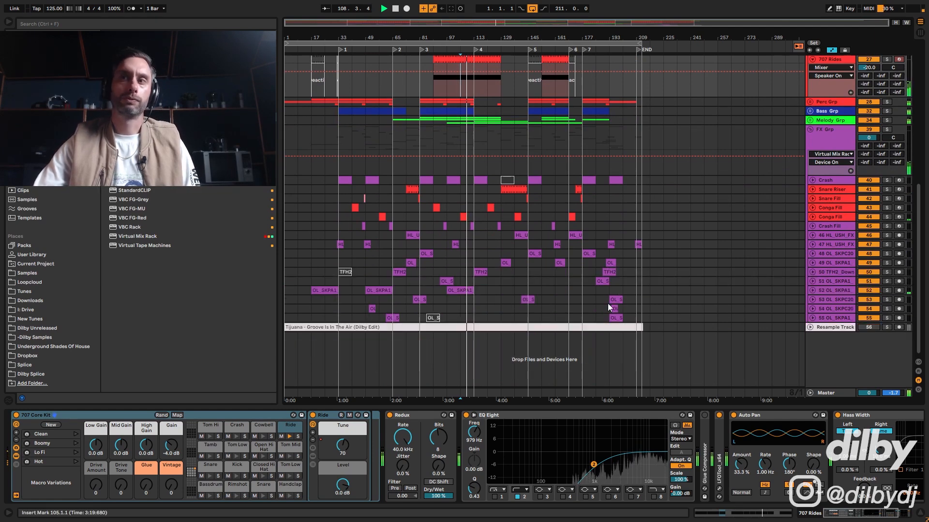
click(827, 393)
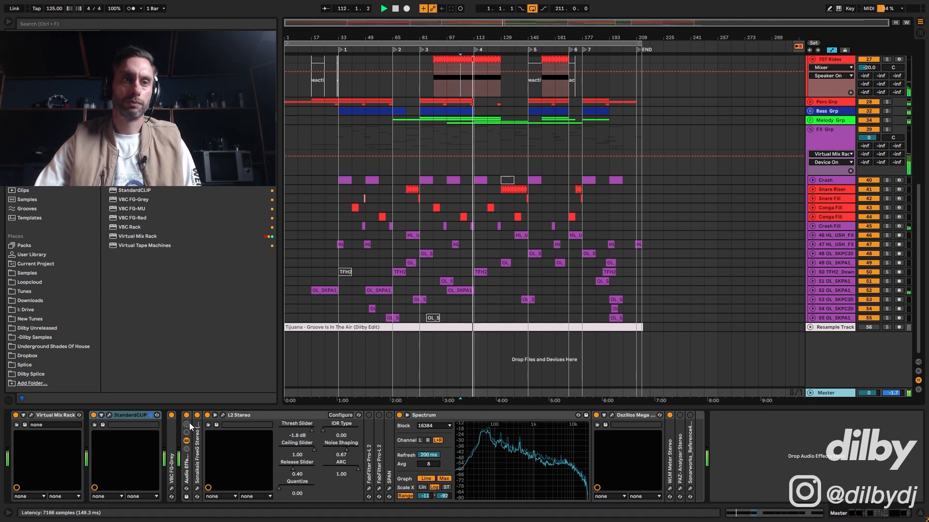
key(space)
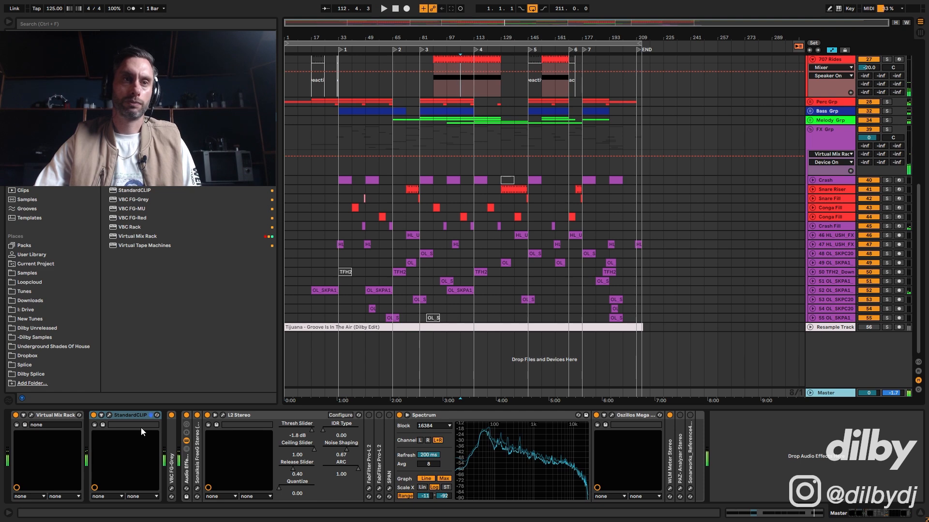
- Review the L2 Stereo limiter and FreeG settings on the Master, closing each window after checking it
click(223, 416)
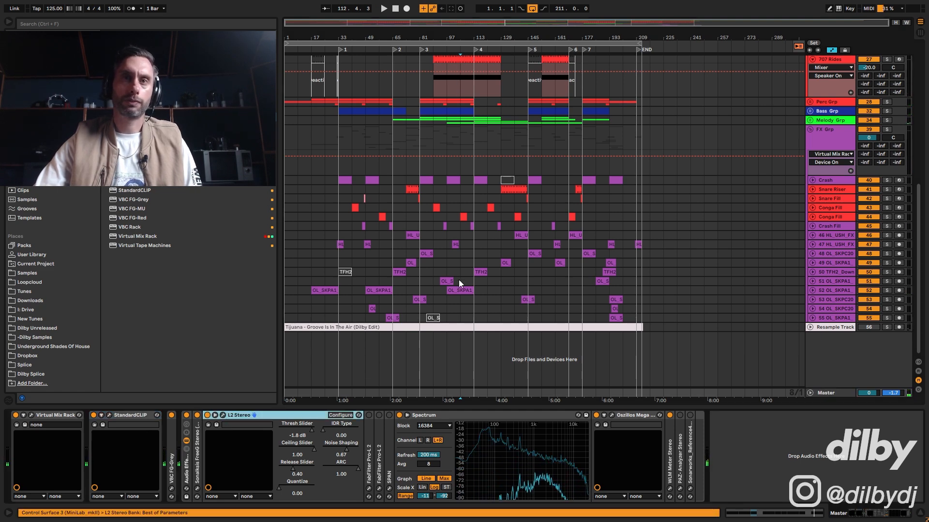
click(223, 415)
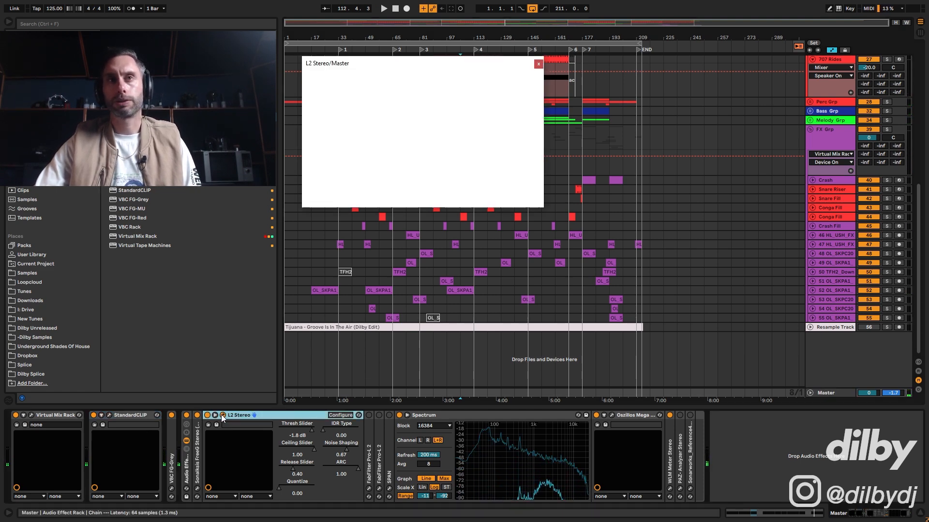
drag(458, 64, 555, 71)
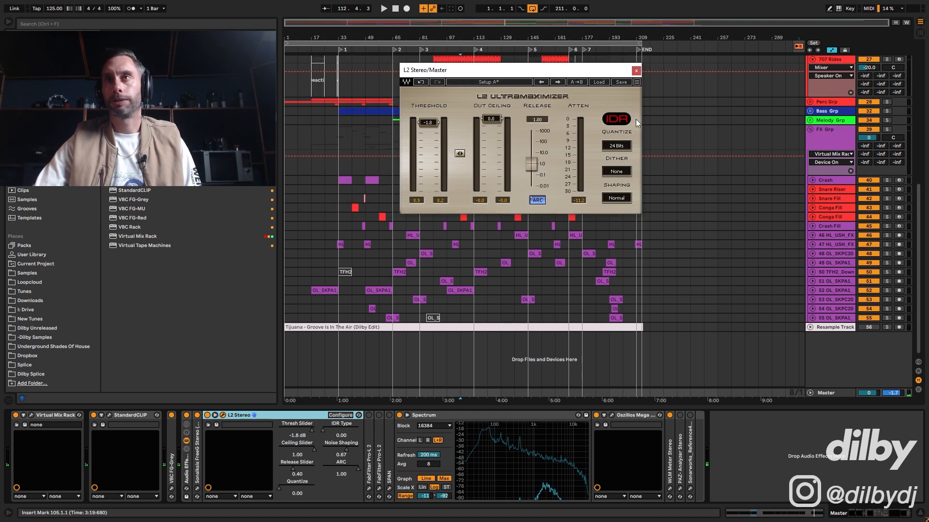
click(636, 71)
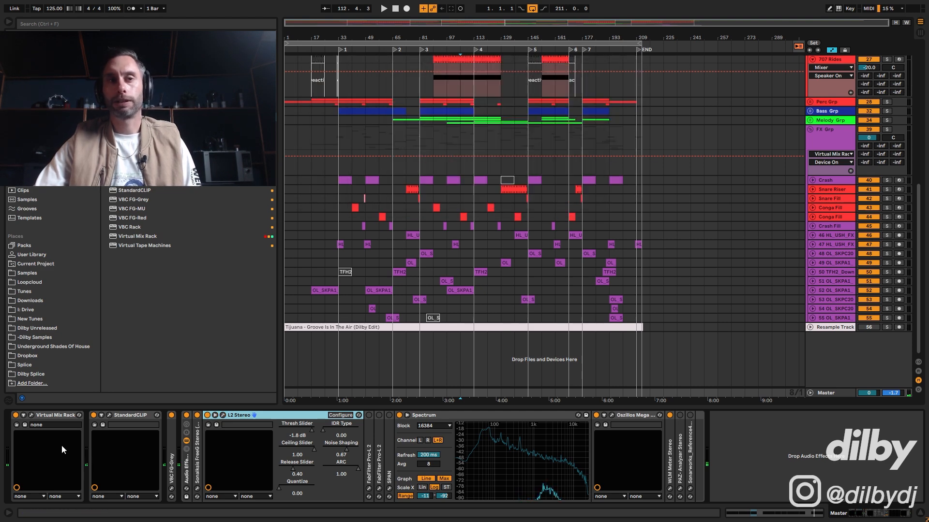
click(197, 489)
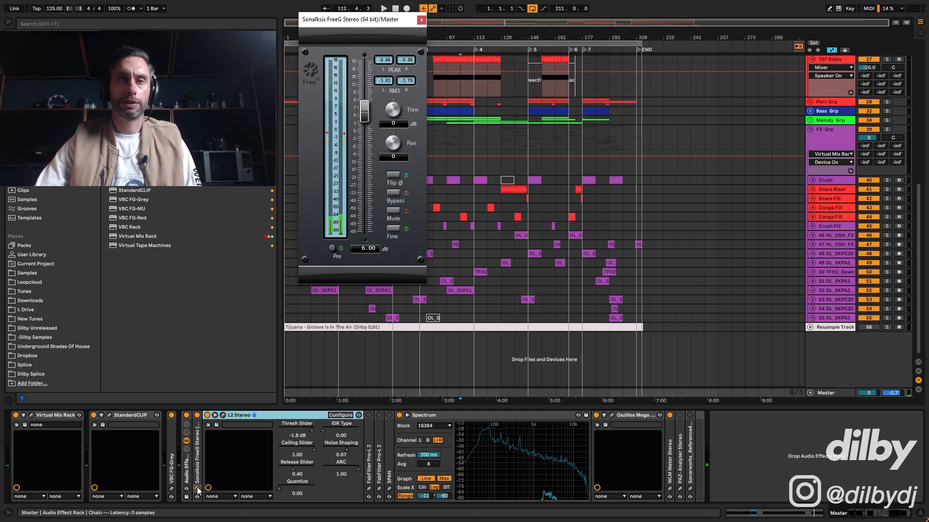
click(197, 490)
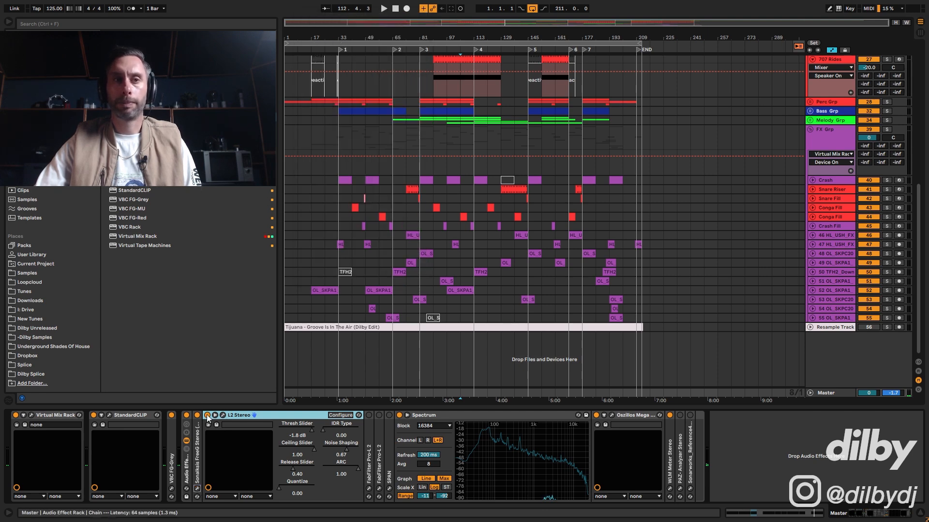
- Move a FabFilter Pro-L 2 ahead of the L2 Stereo, activate it in place of the L2, and set its gain to +1.9 dB during playback
click(371, 440)
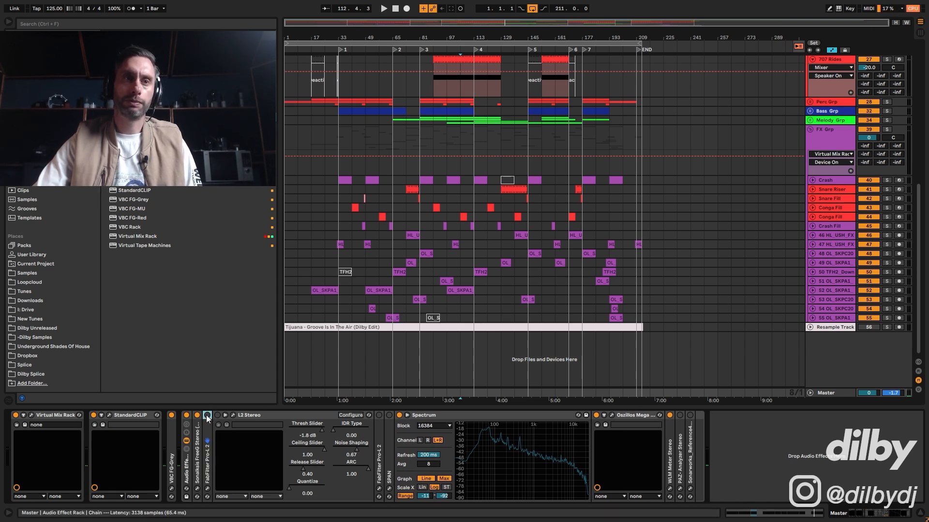
click(208, 488)
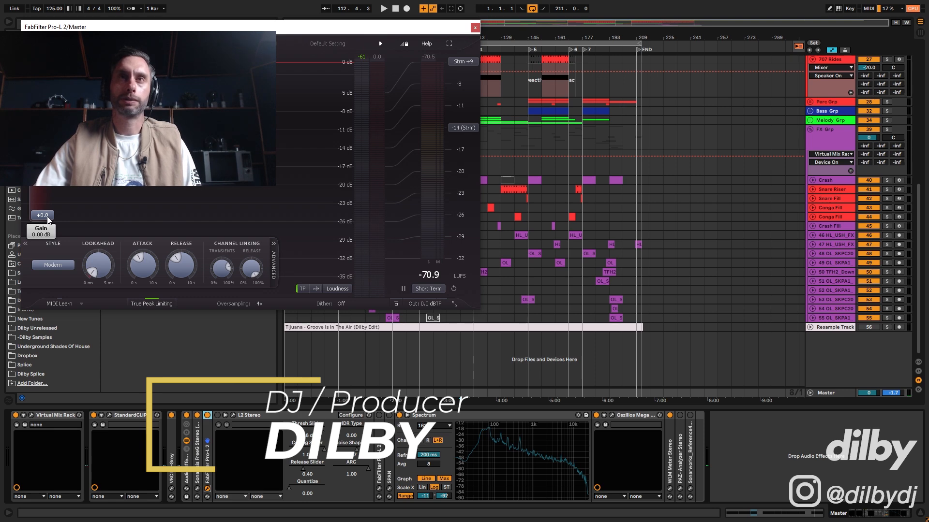
key(space)
drag(48, 220, 44, 208)
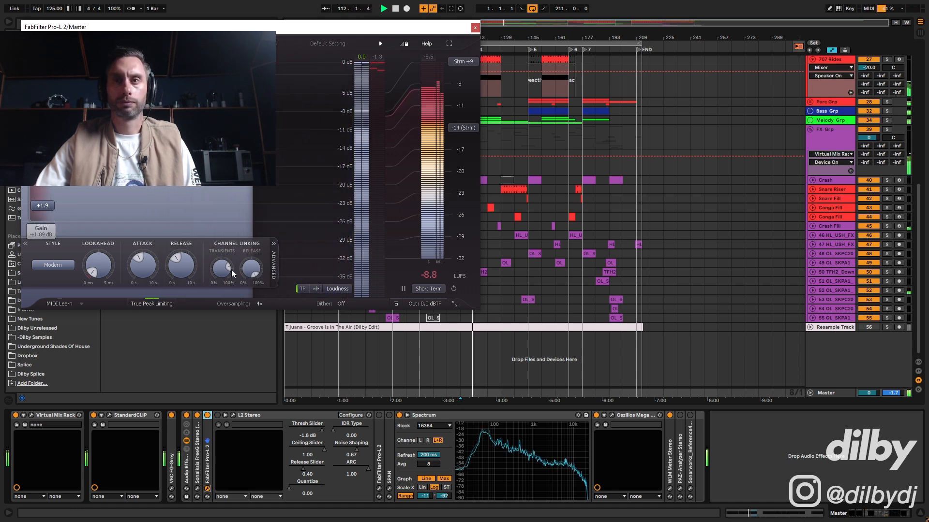
- Open the Master's WLM Meter and place it beside the Pro-L 2 window to check the loudness
click(670, 489)
drag(635, 87, 754, 87)
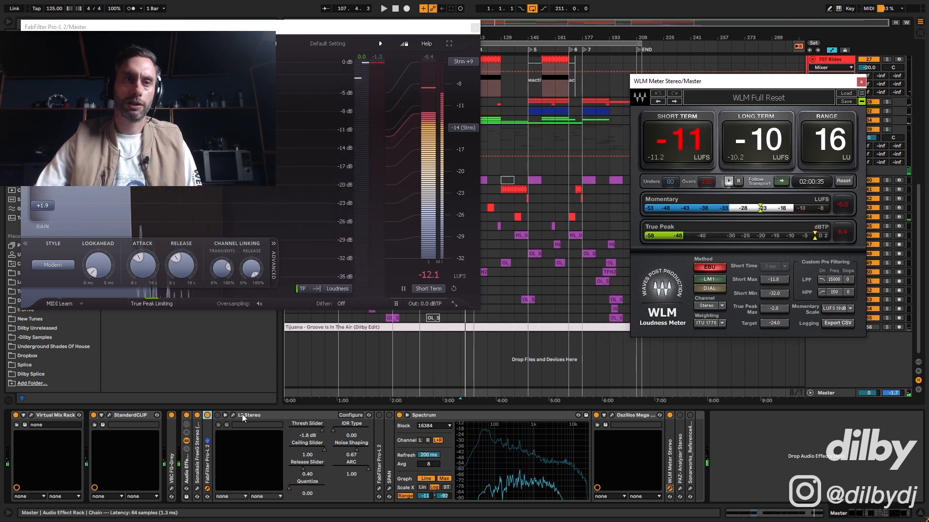
- Open the second Pro-L 2 after the L2 Stereo, move its window clear, and check the Master's StandardCLIP settings
click(366, 469)
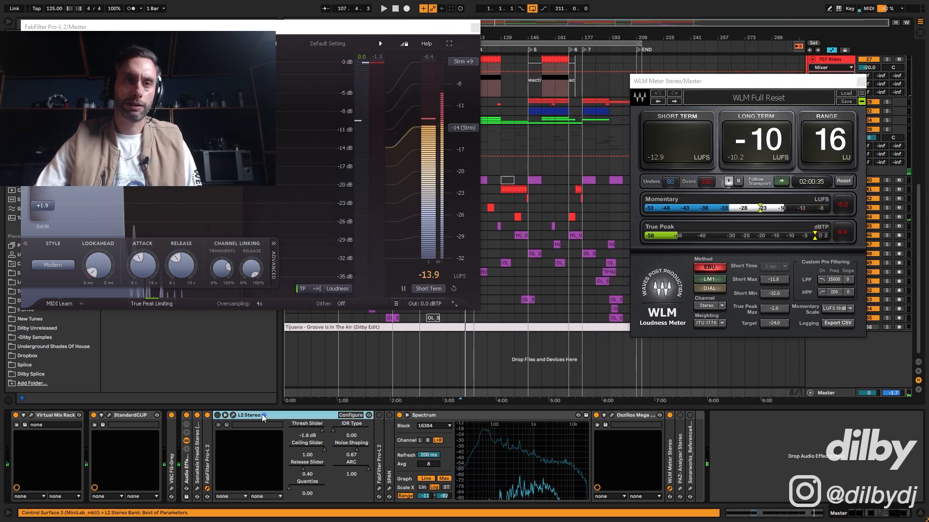
click(379, 489)
drag(101, 24, 239, 70)
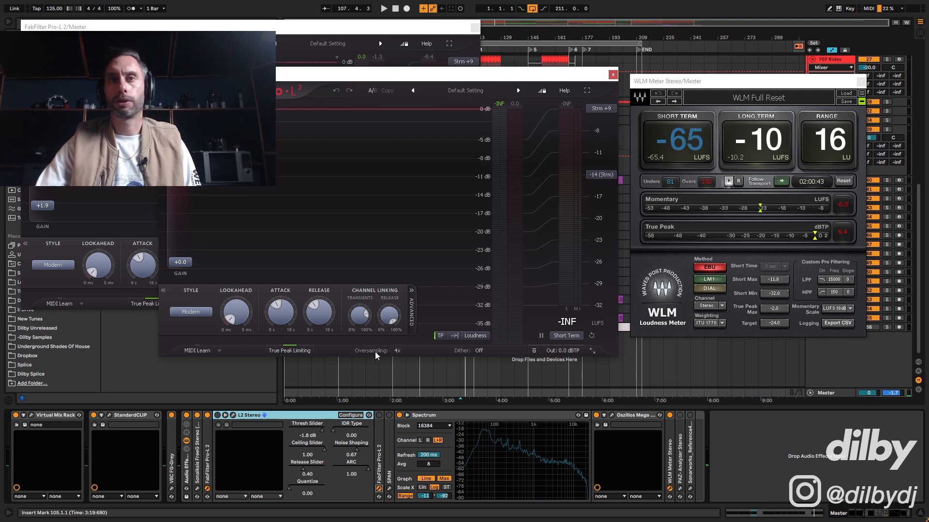
click(108, 417)
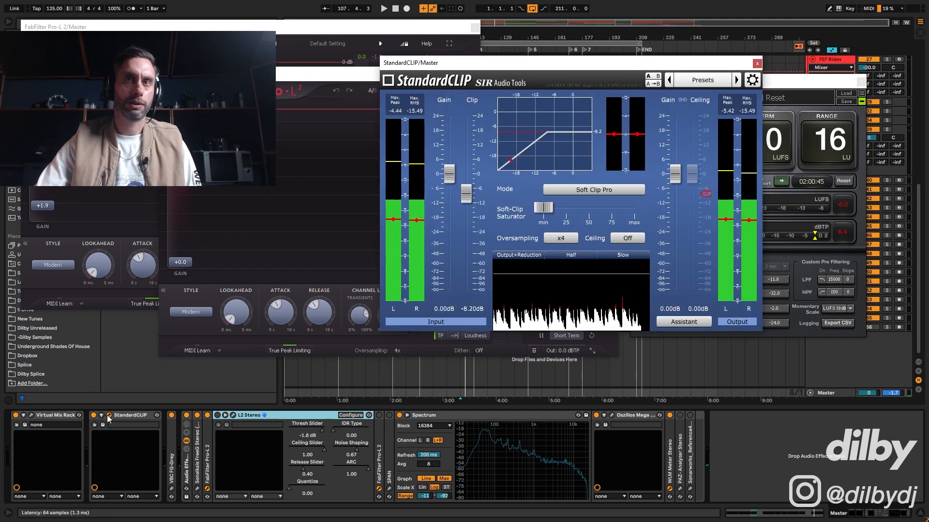
click(108, 417)
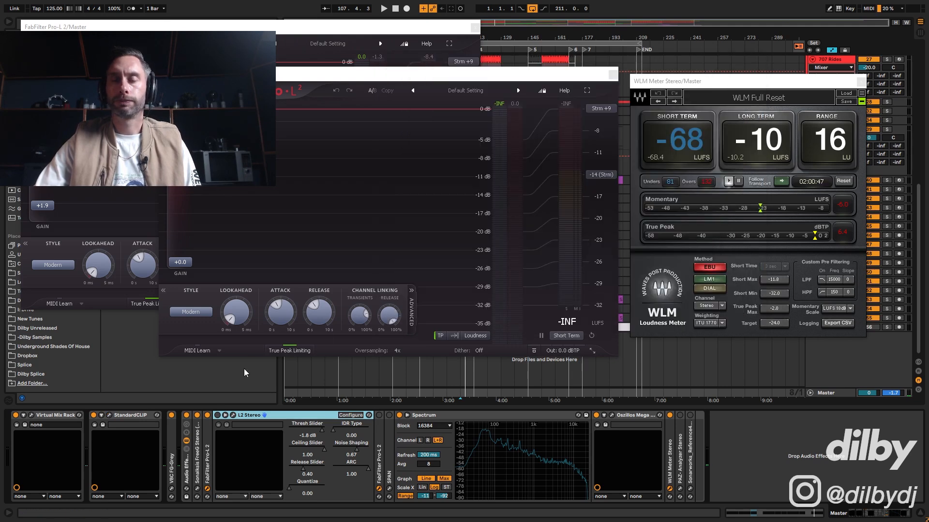
- Raise the second Pro-L 2's gain to about 4 dB during playback and stop playback
key(space)
drag(189, 263, 187, 255)
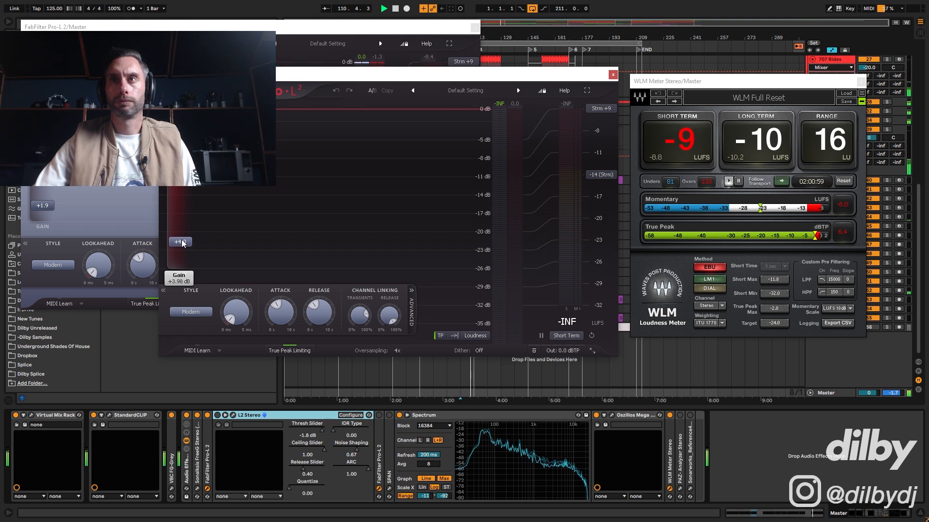
key(space)
- Play from bar 105 through the first Pro-L 2, close the second Pro-L 2 window and open the L2 Stereo
key(space)
click(613, 74)
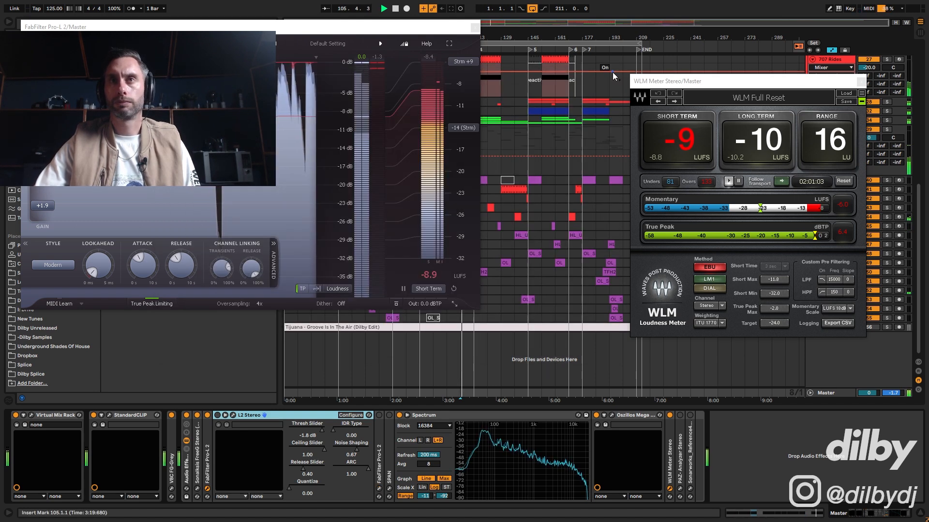
click(232, 415)
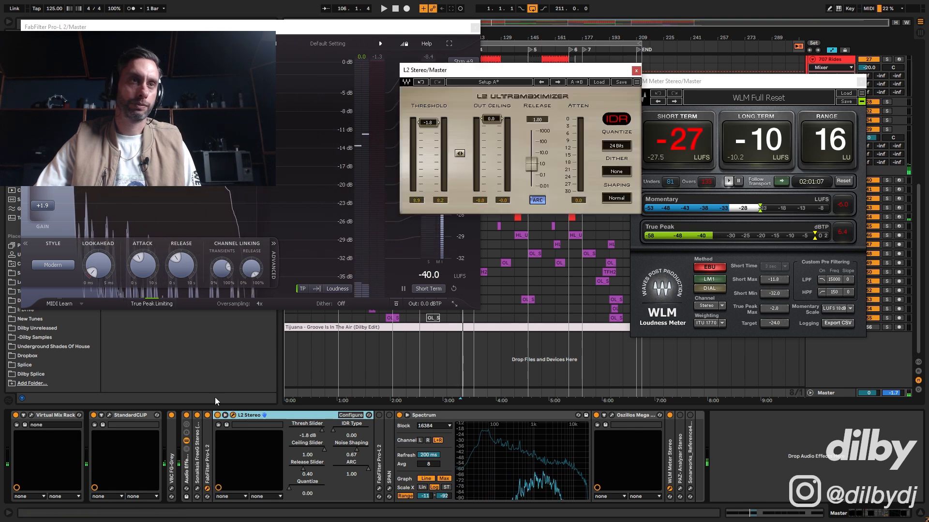
- Bypass the L2 Stereo, enable the second Pro-L 2 and lower its gain to about 0.9 dB during playback
click(217, 415)
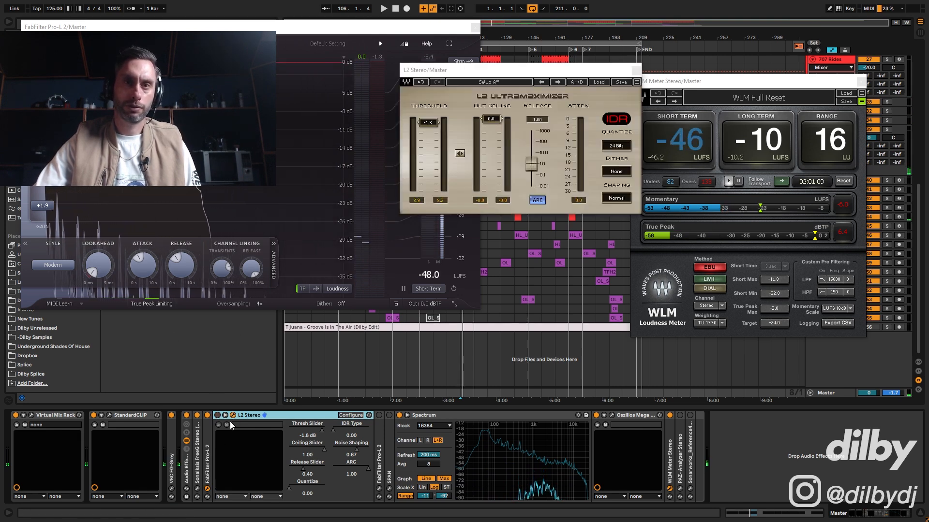
click(379, 415)
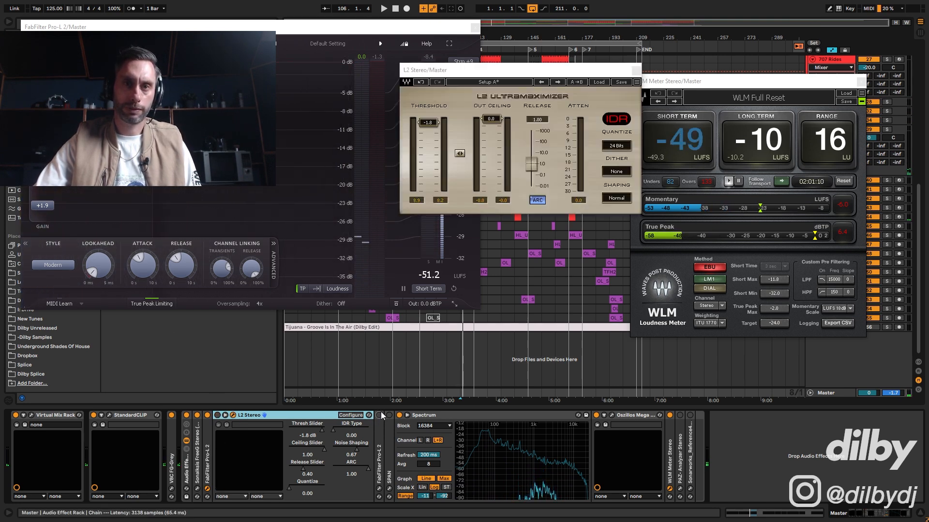
click(379, 490)
drag(187, 248, 190, 257)
key(space)
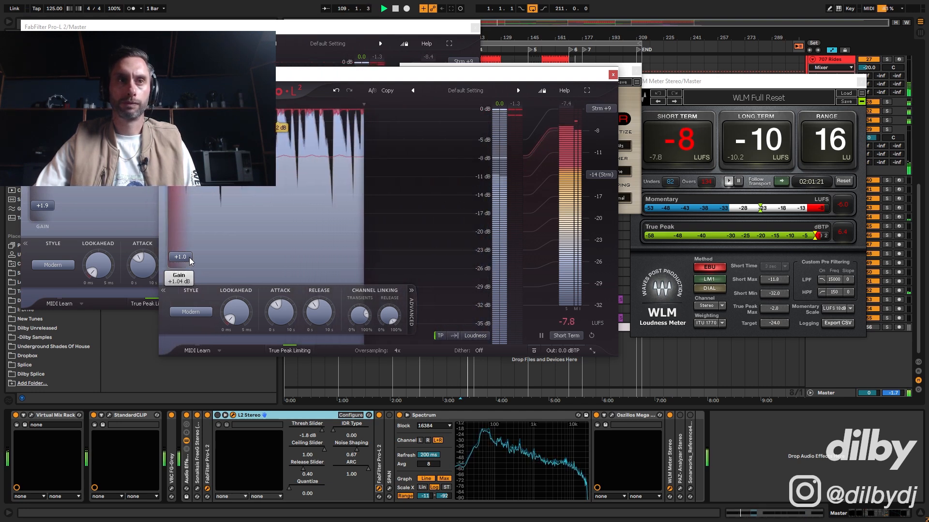
drag(190, 261, 190, 262)
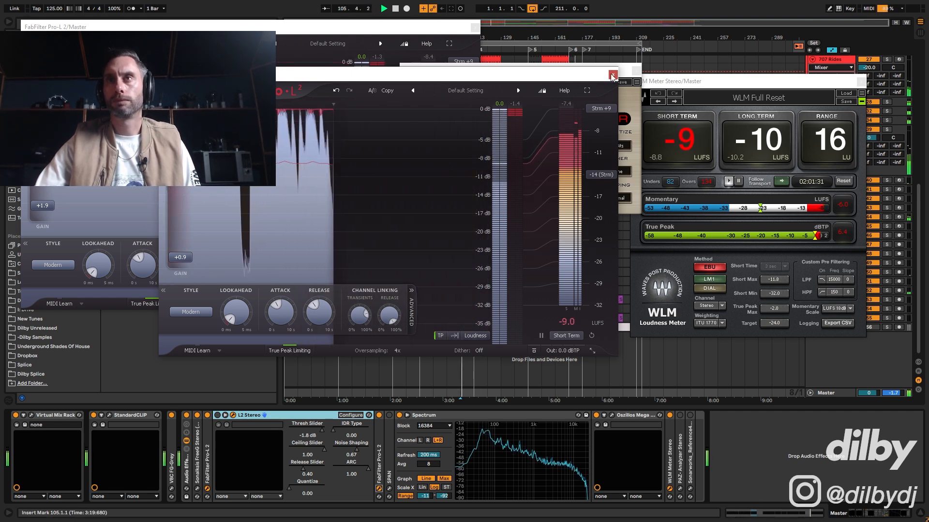
- Close both Pro-L 2 windows, the L2 Stereo window and the WLM Meter window
click(612, 76)
click(475, 29)
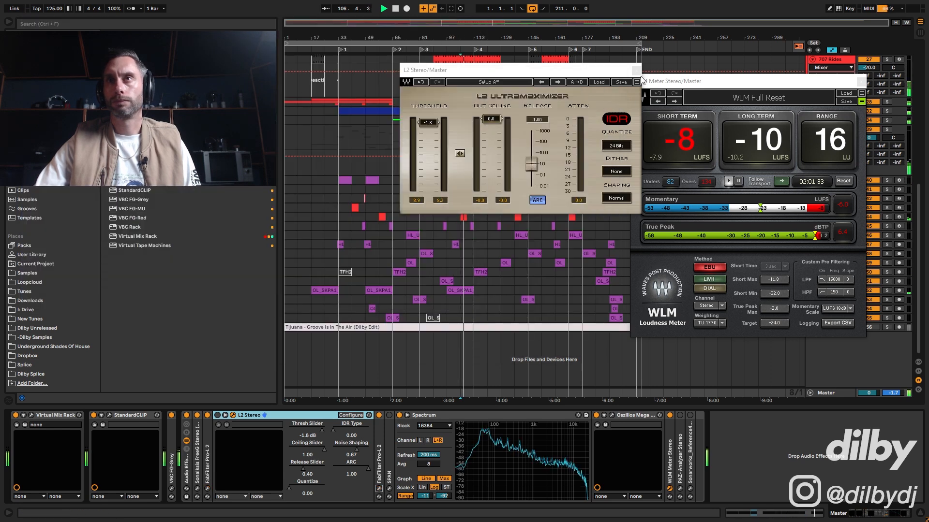
click(636, 70)
click(861, 81)
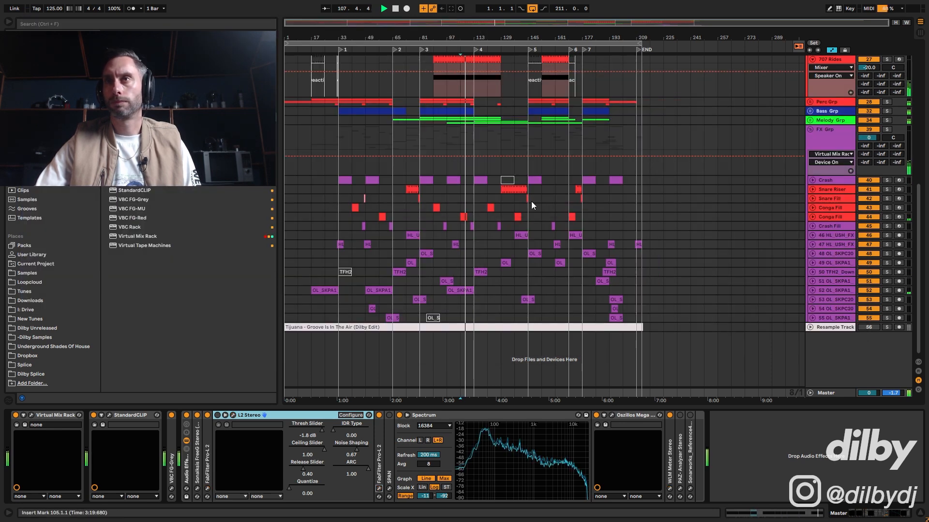
- Play from bar 49 and alternate between the soloed Resample Track and the full mix to compare them
click(365, 308)
click(885, 327)
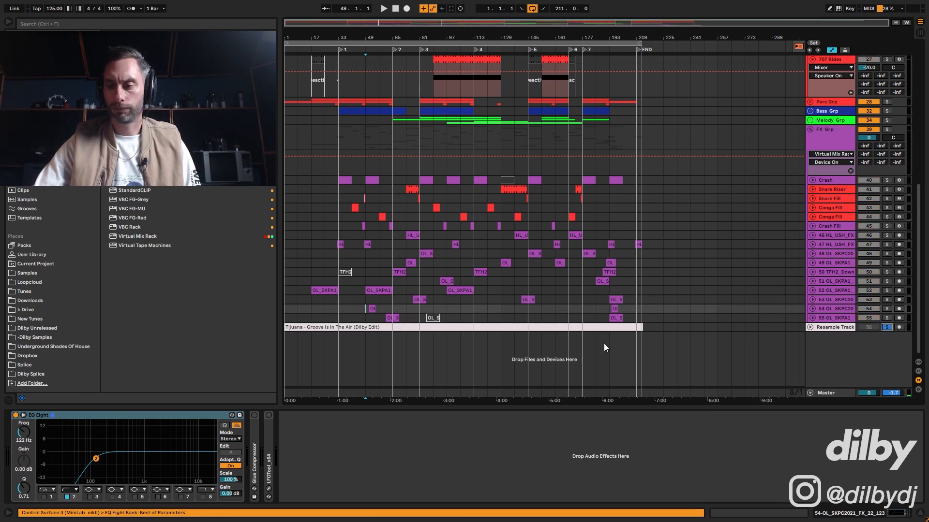
key(space)
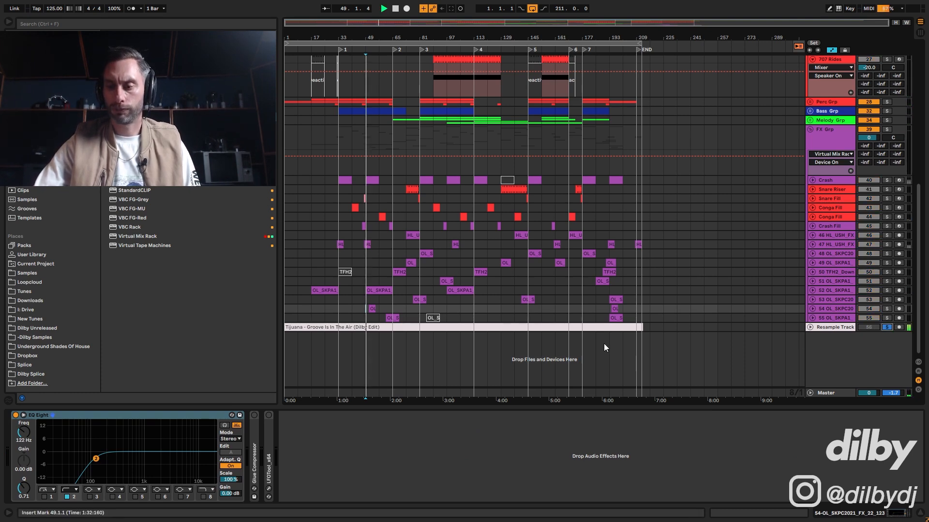
click(886, 327)
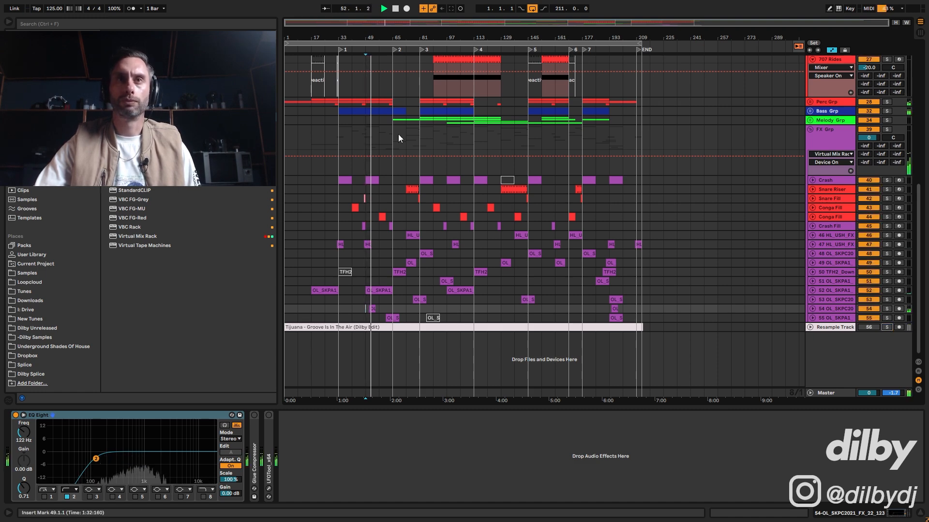
click(885, 327)
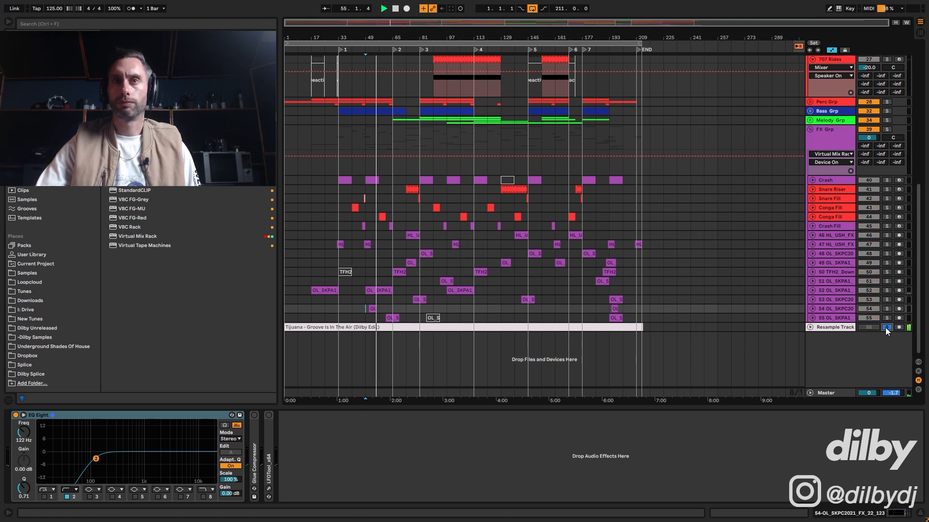
click(884, 327)
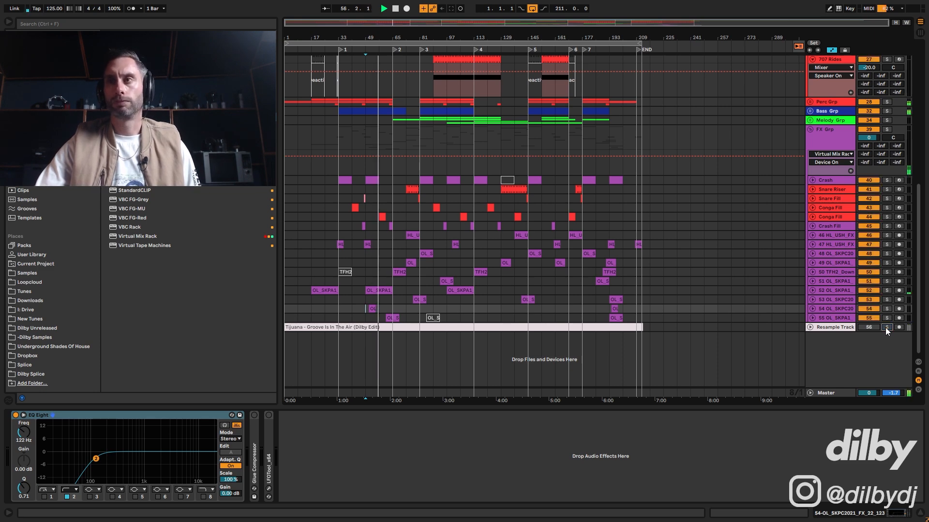
- Unfold the Bass Grp and lower the Bass track's volume to -13.0 dB, comparing the mix against the soloed Resample Track
click(810, 111)
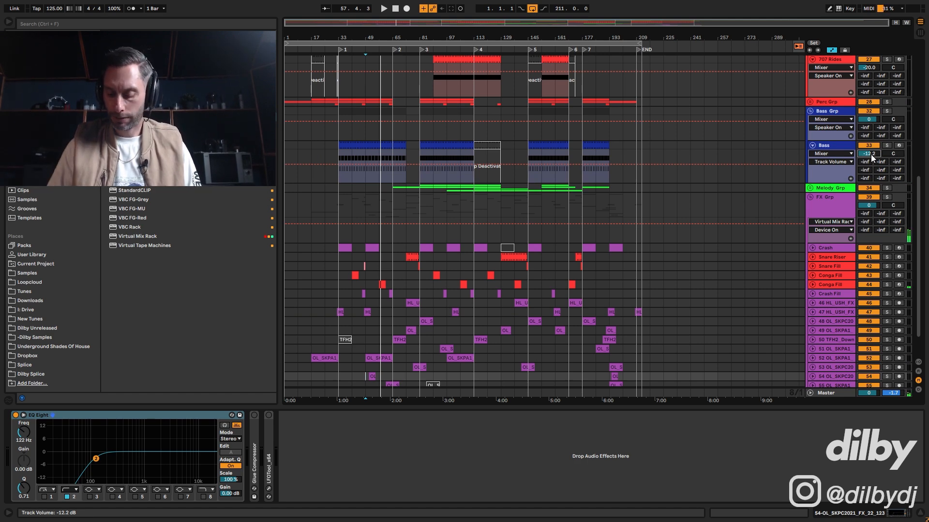
key(space)
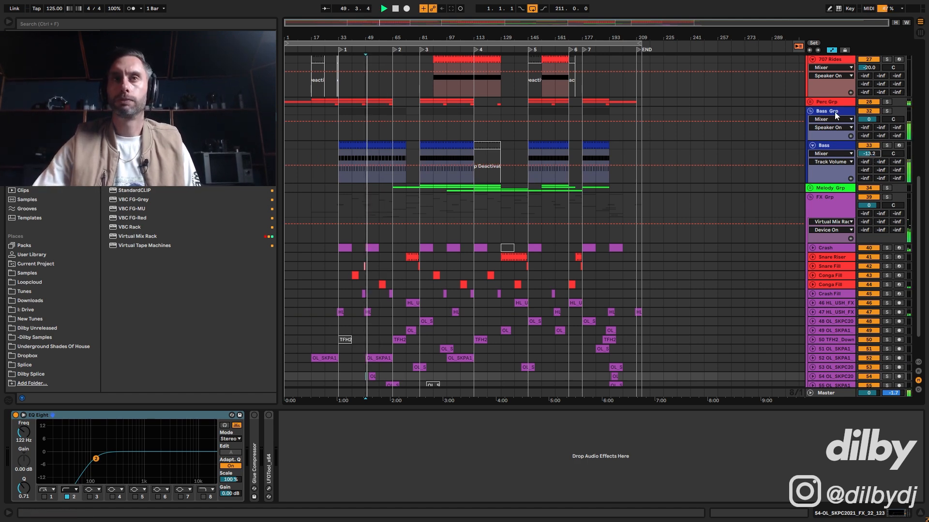
scroll(852, 237, down, 3)
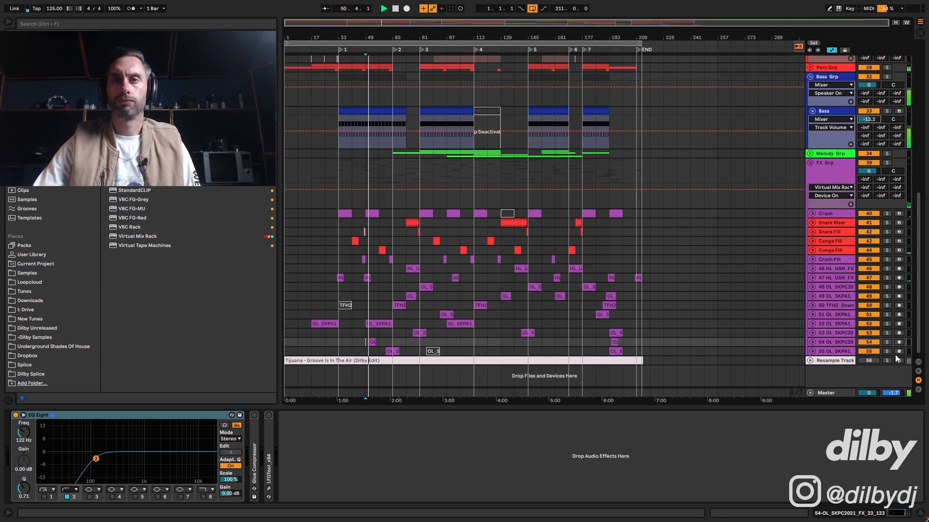
click(887, 361)
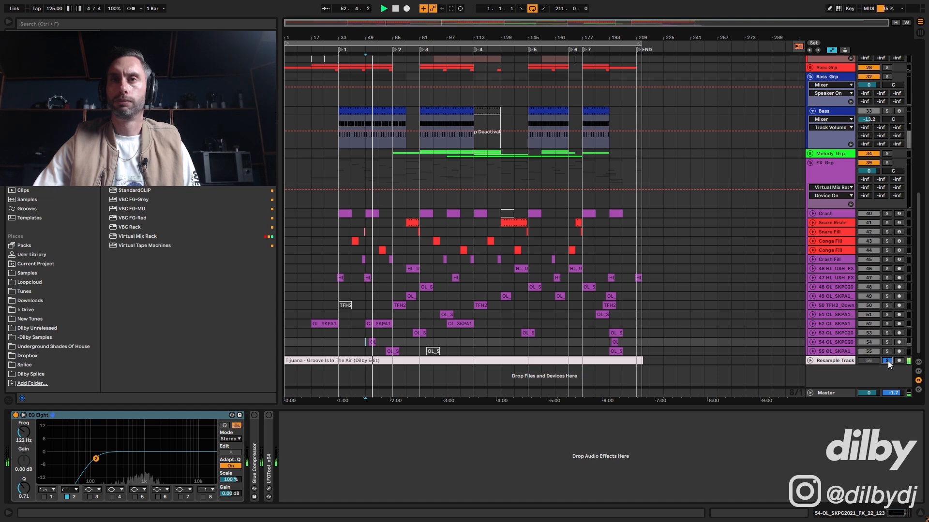
click(887, 360)
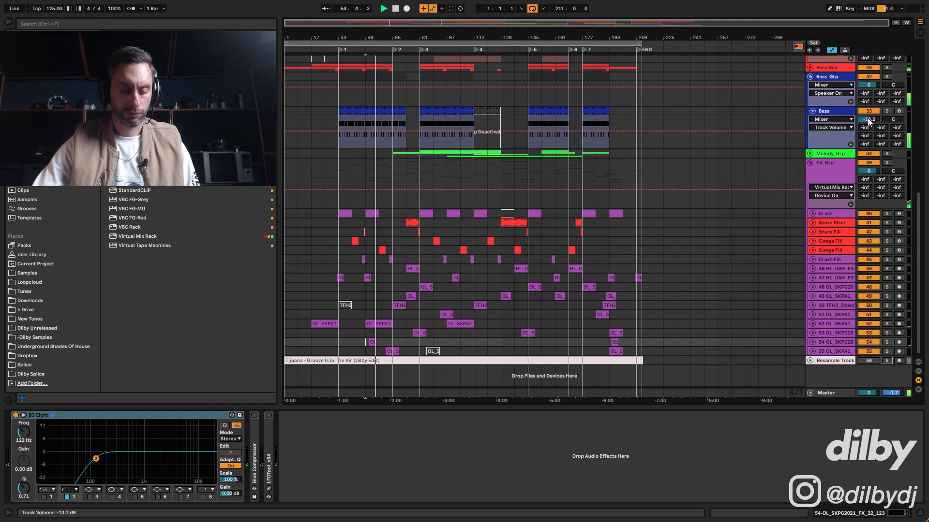
drag(867, 118, 867, 118)
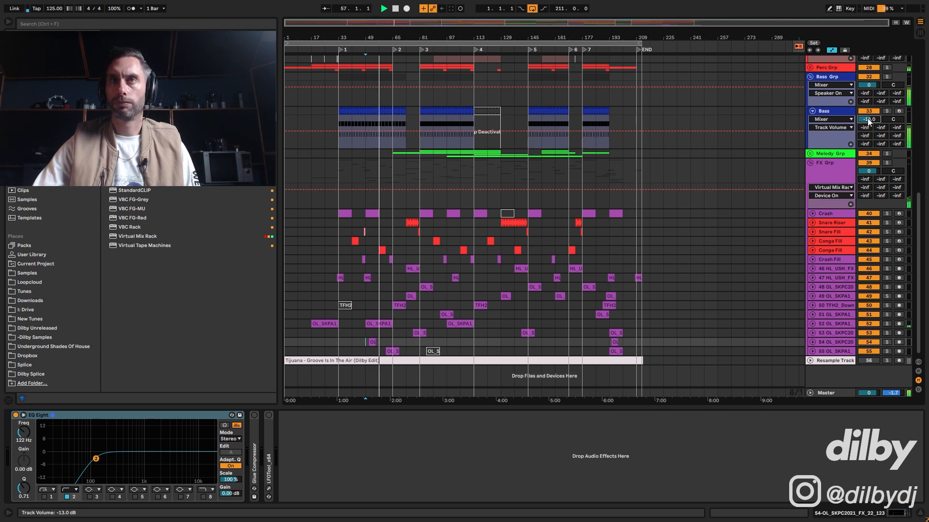
- Play from locator 3 and set the Bass track's volume to -12.9 dB, checking the waveform in the Master's Oszillos Mega Scope
click(423, 49)
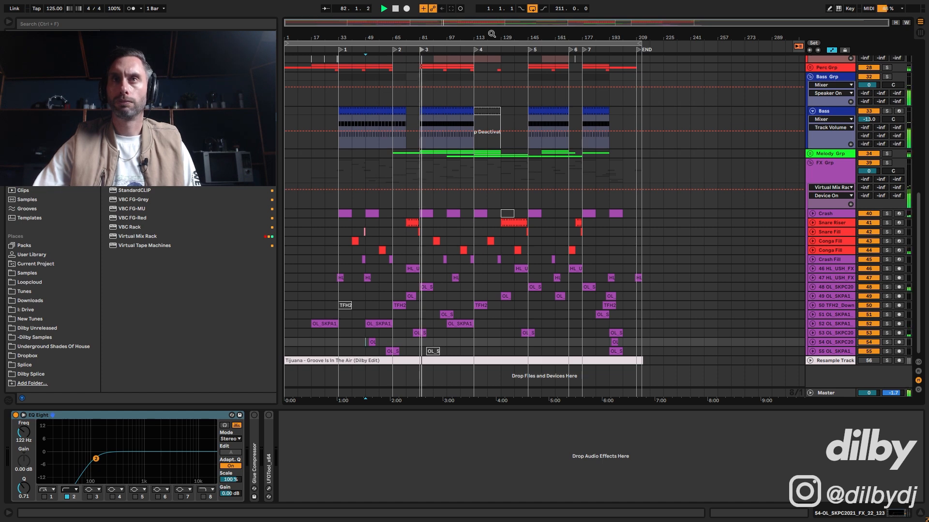
click(841, 395)
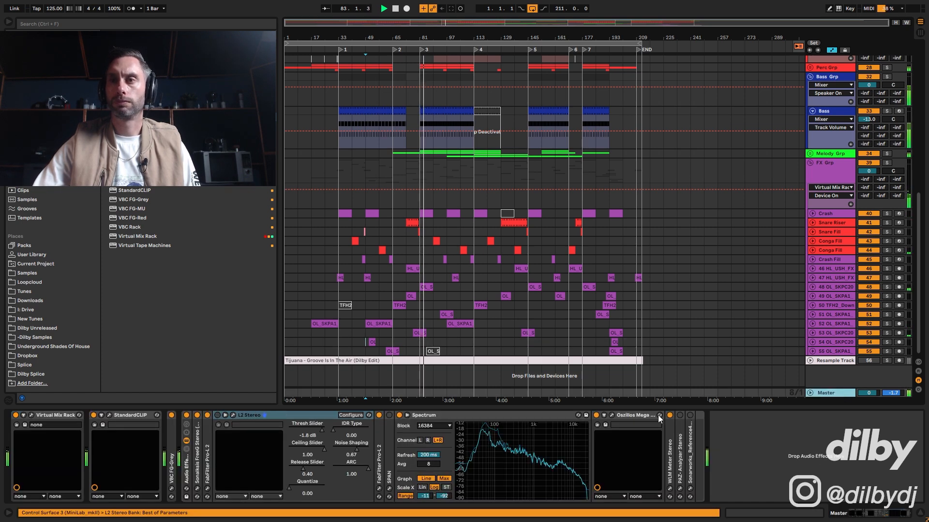
click(611, 416)
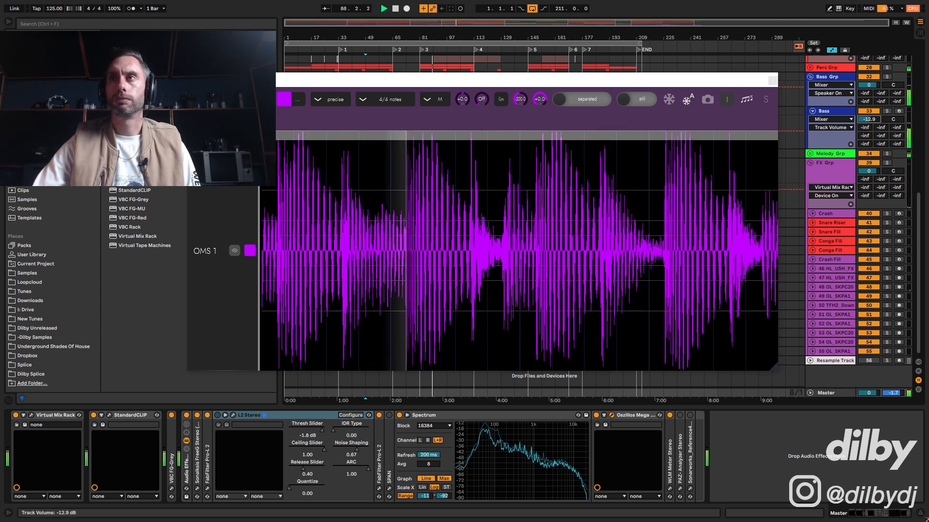
drag(869, 120, 869, 119)
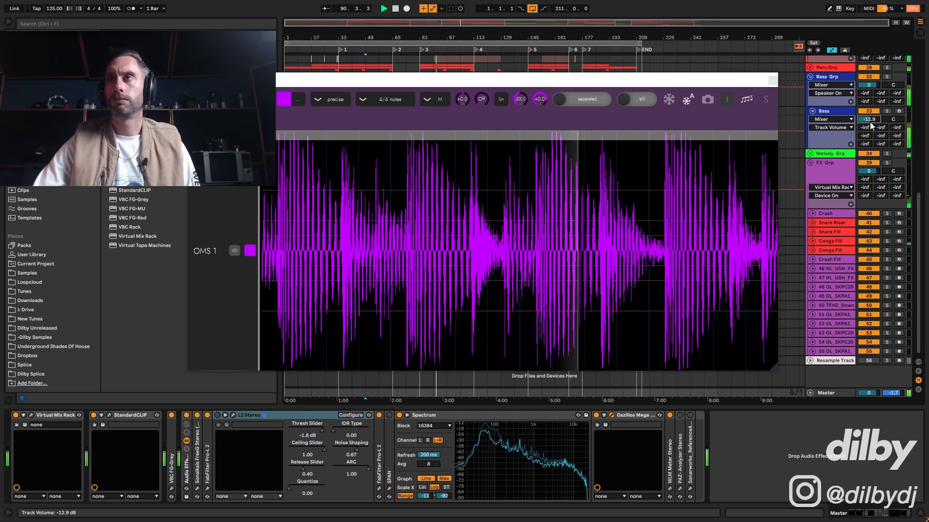
click(772, 79)
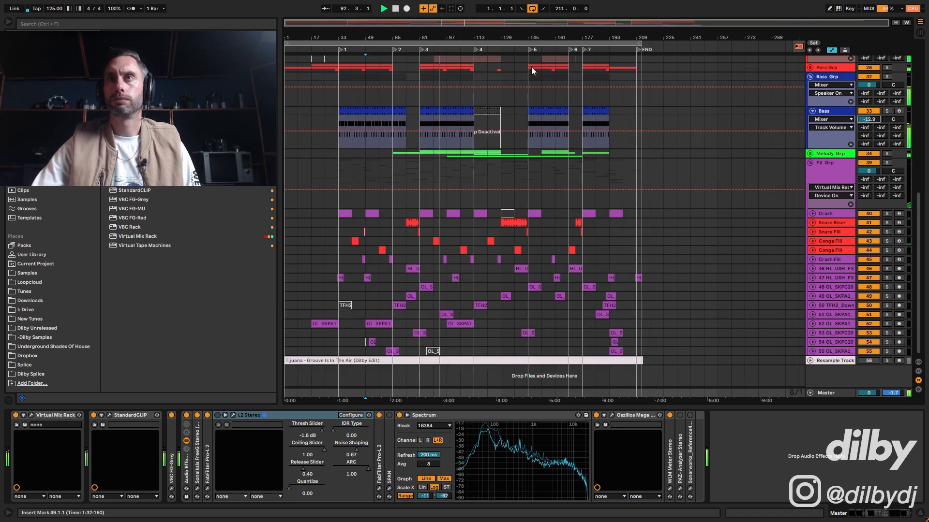
- Compare the section from locator 5 with the reference by repeatedly soloing and unsoloing the Resample Track during playback
click(886, 361)
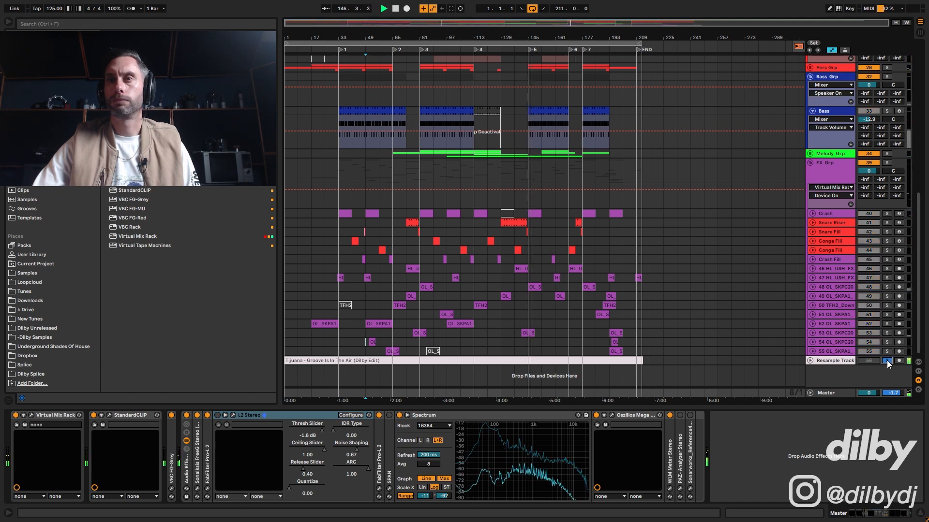
click(886, 361)
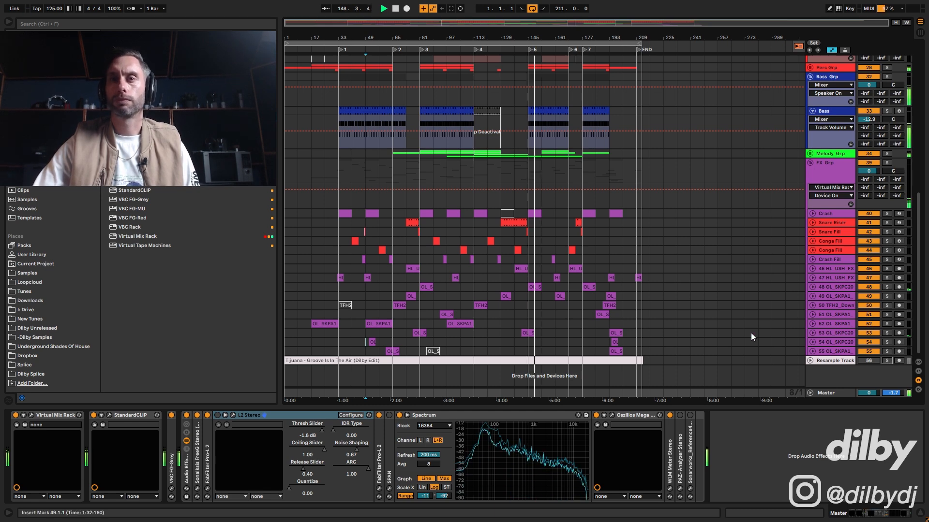
drag(550, 21, 549, 43)
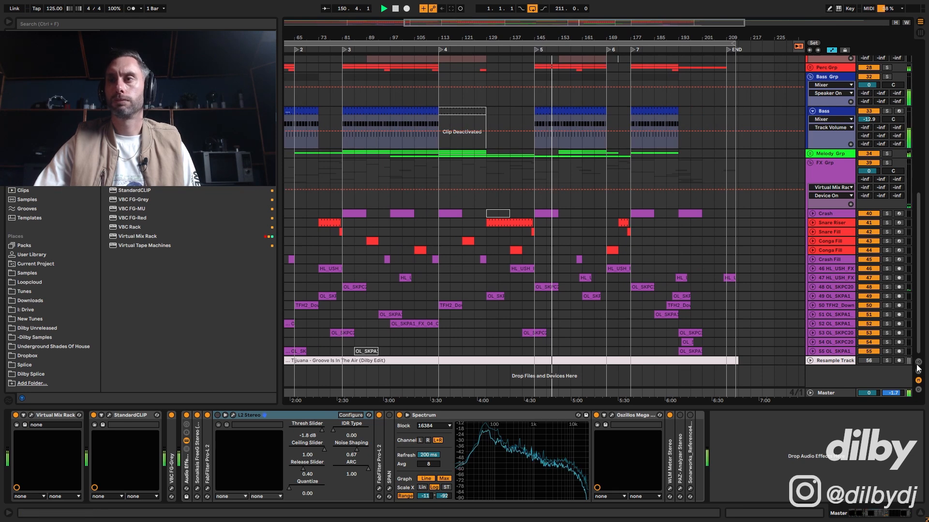
click(886, 360)
click(884, 360)
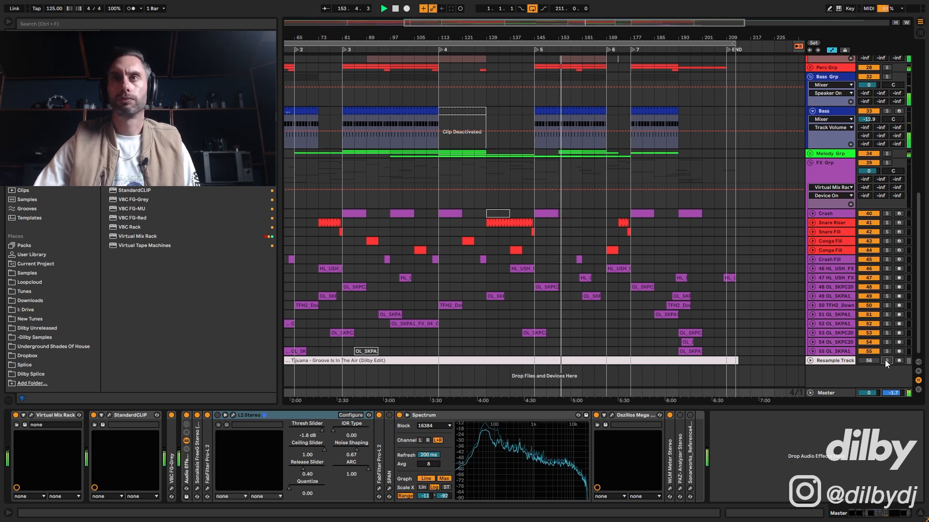
click(885, 360)
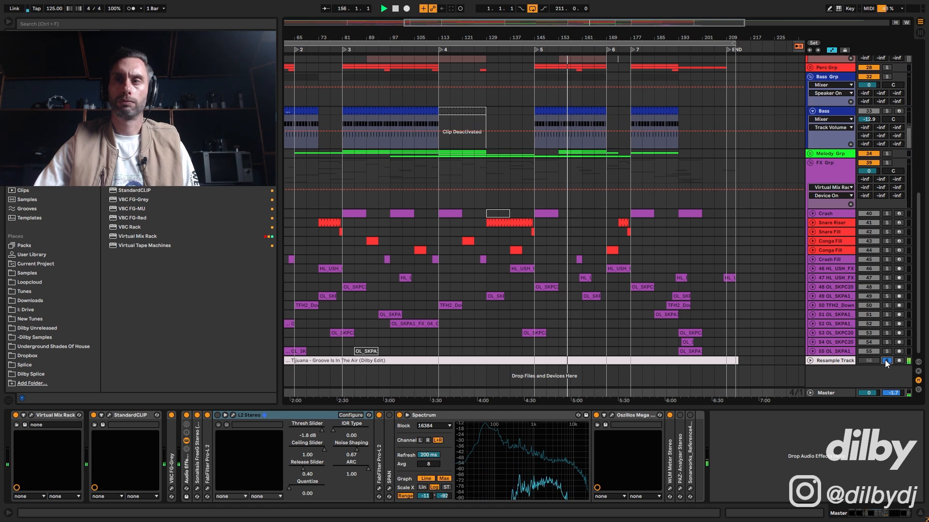
click(885, 360)
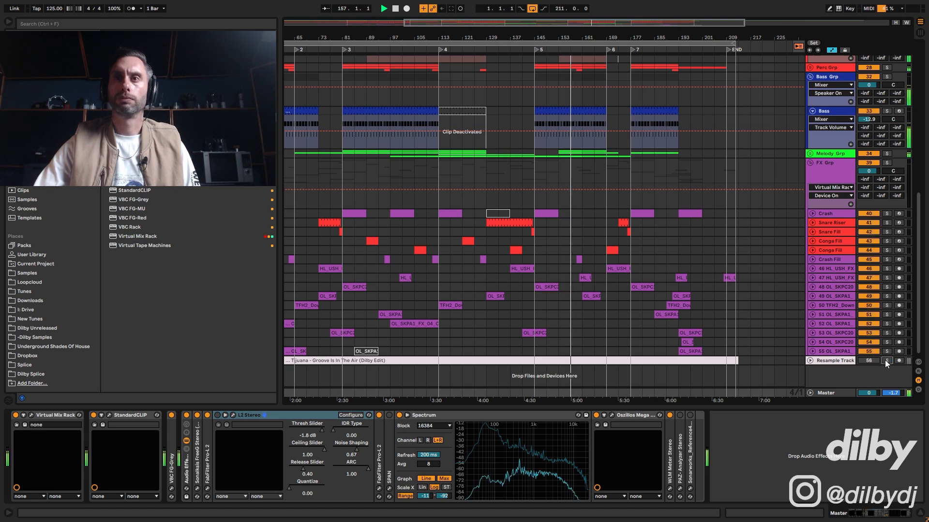
- Lower the 707 Rides volume to -21.0 dB and compare earlier passages with the track switched off and on
scroll(817, 181, up, 5)
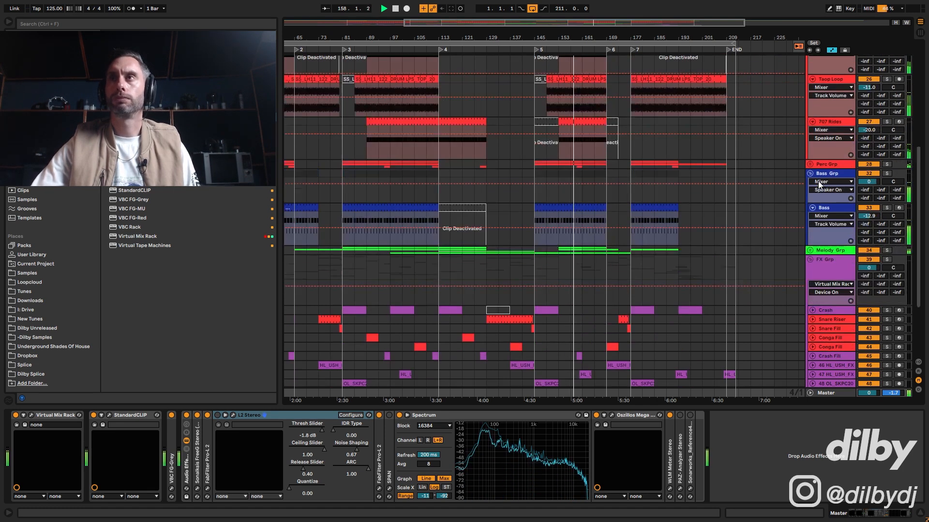
scroll(819, 183, up, 3)
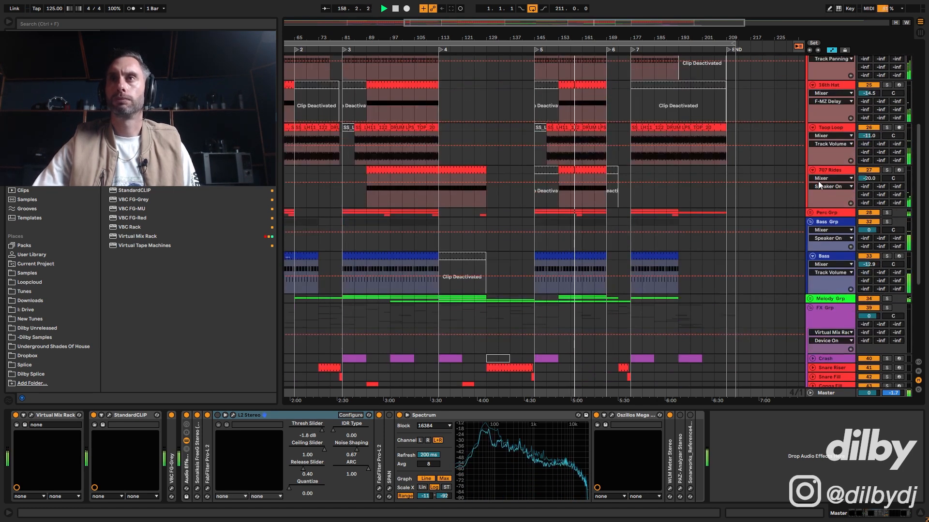
click(868, 178)
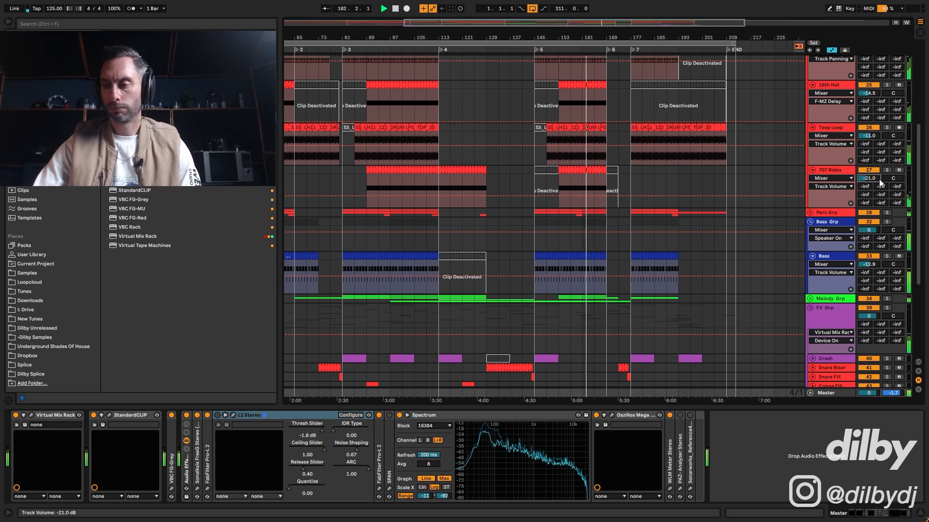
click(452, 181)
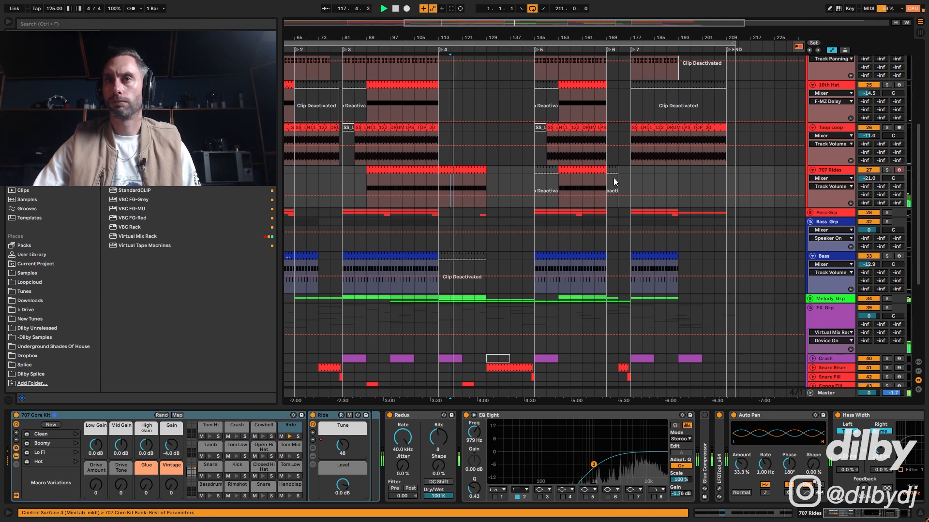
click(859, 173)
click(859, 173)
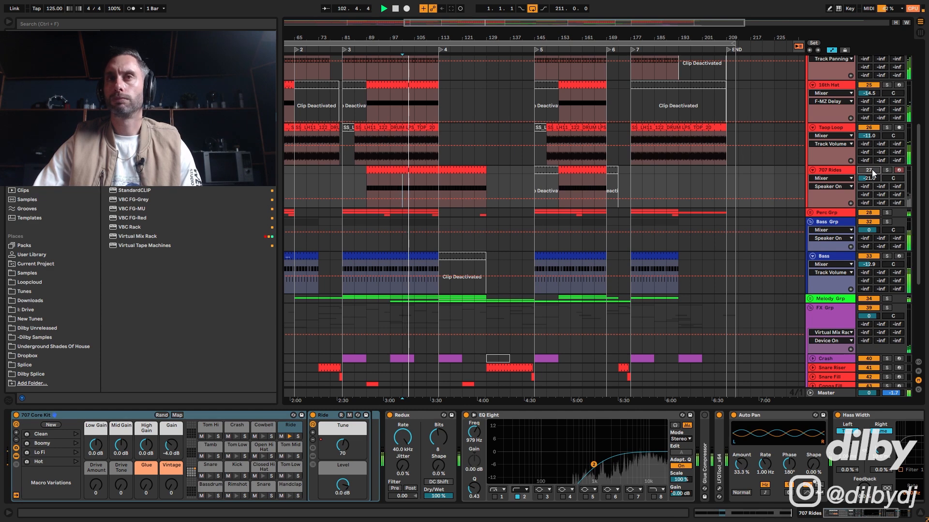
- Zoom out to the whole arrangement and examine the Master's Spectrum during playback before stopping it
double_click(658, 38)
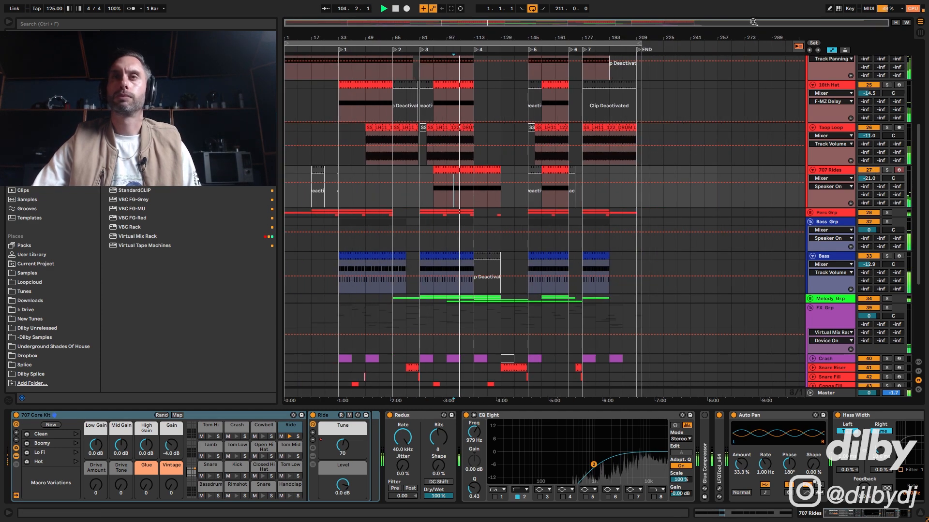
click(826, 393)
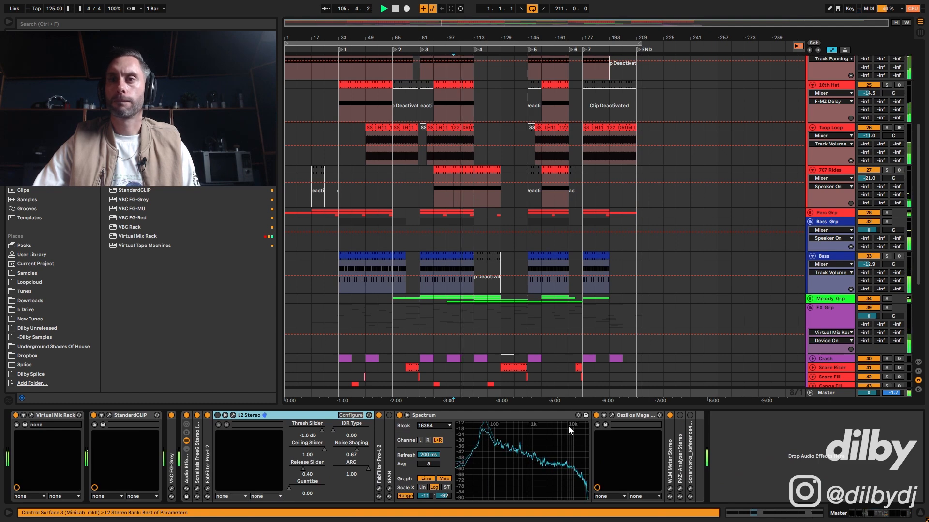
mouse_move(557, 480)
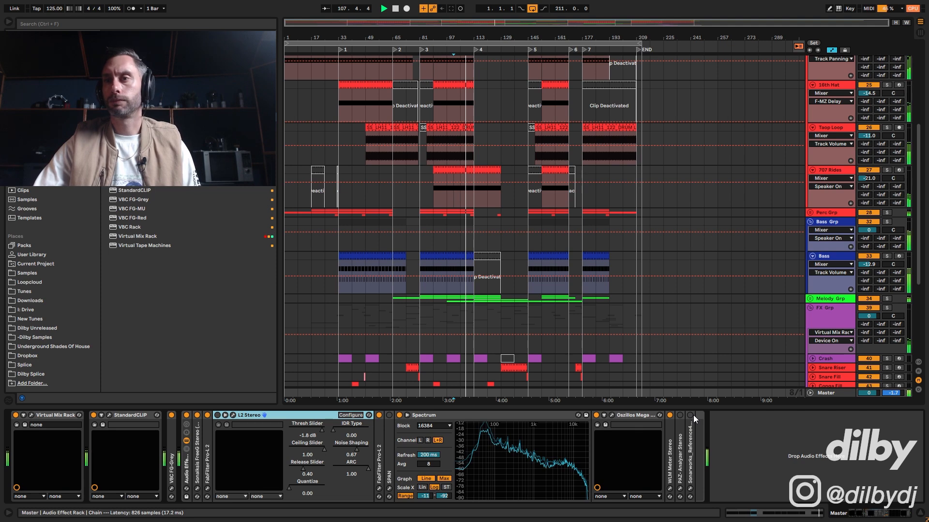
key(space)
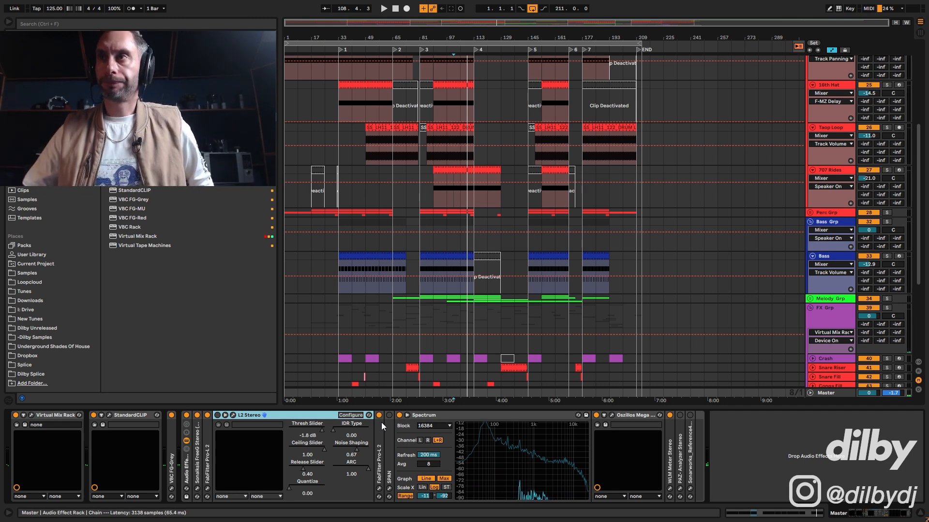
- Fold all track groups and unfold only the 8 Group to show its Tijuana sample tracks
alt+click(810, 222)
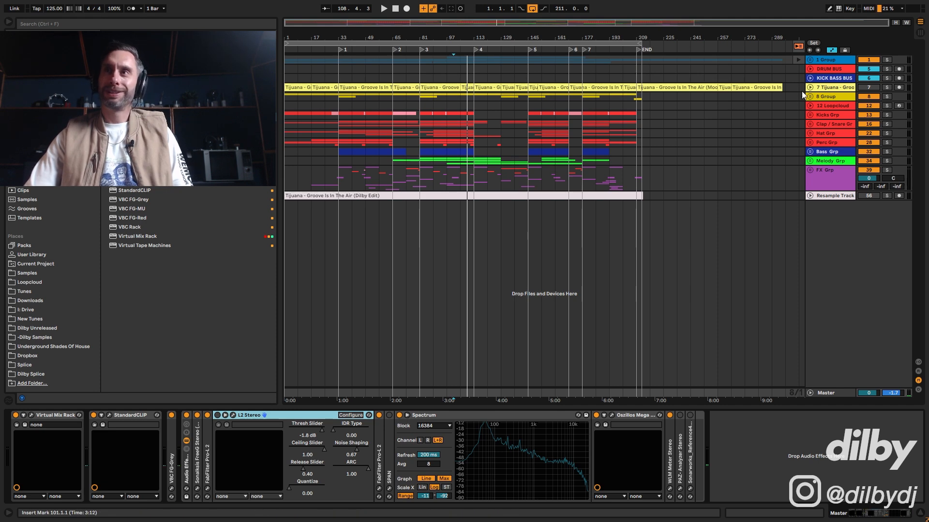
click(818, 96)
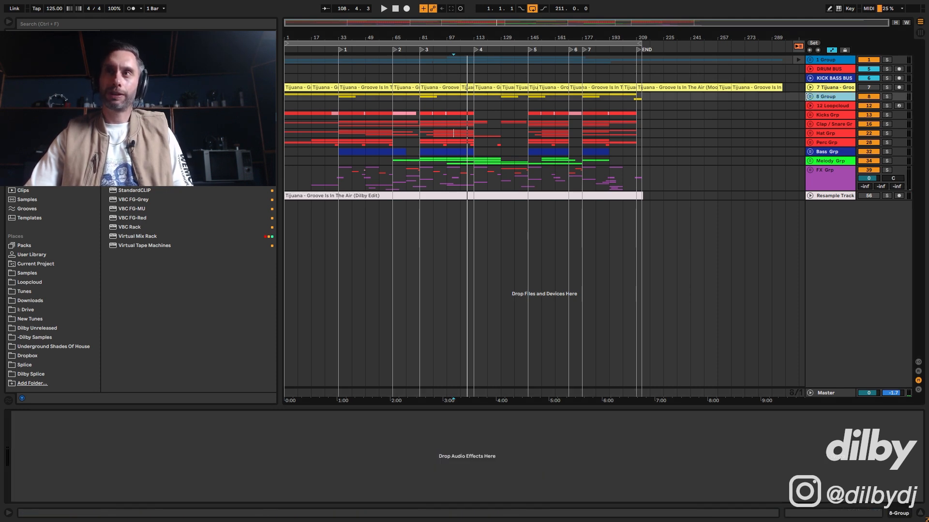
click(809, 97)
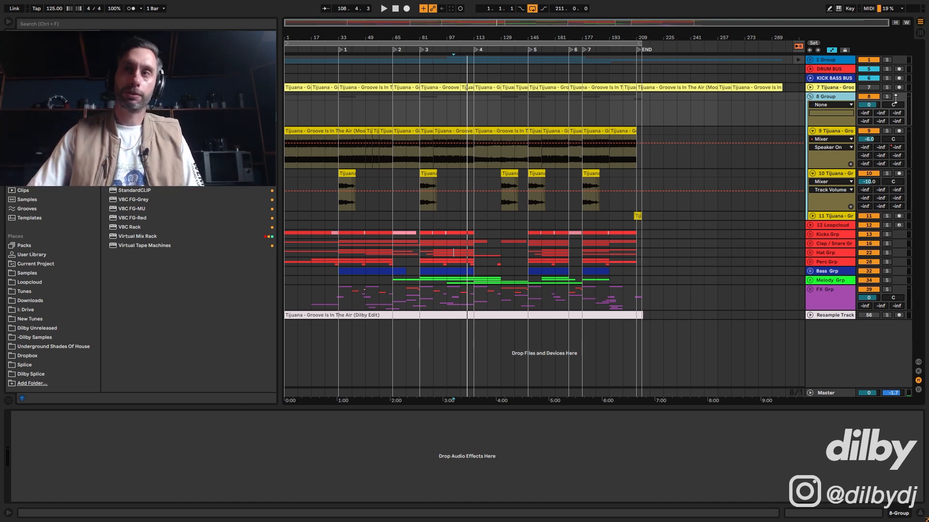
- Highlight time ranges on the 12 Loopcloud track, including bars 1 to 217 and bars 33 to 121
click(830, 226)
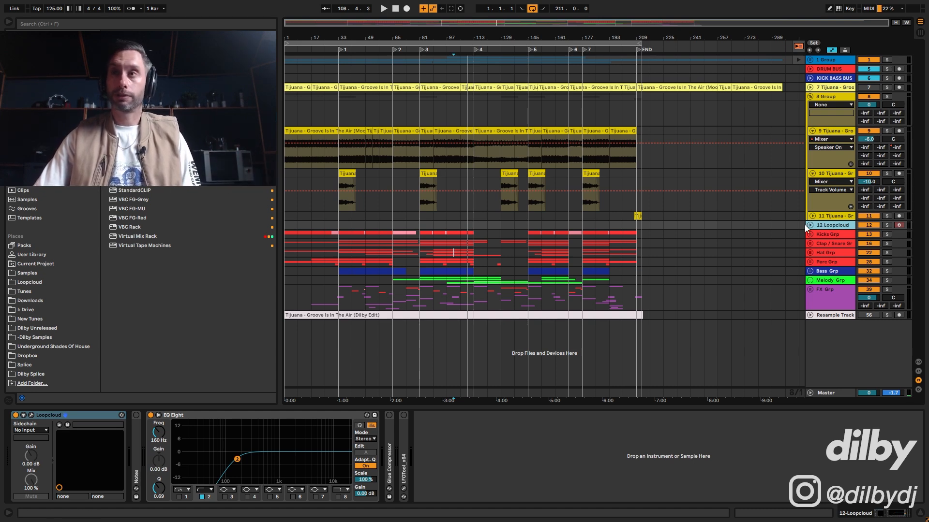
drag(379, 223, 623, 225)
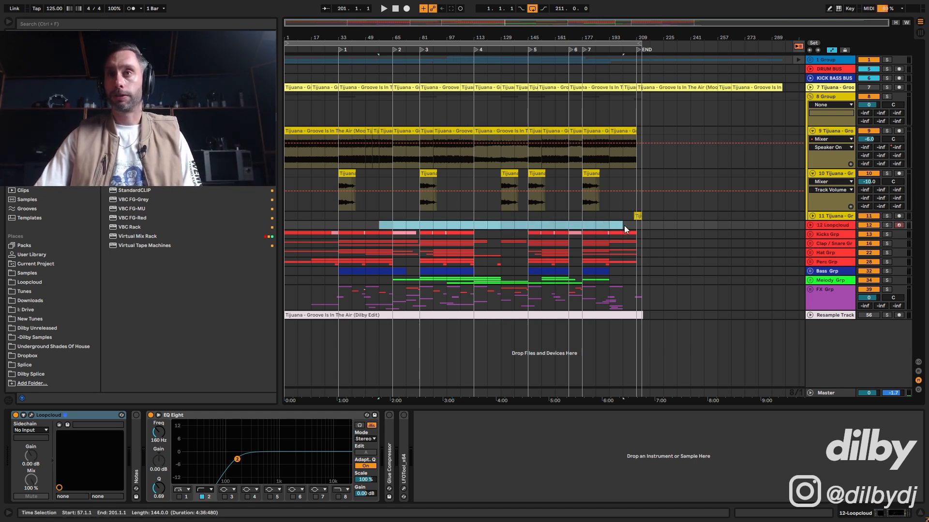
click(655, 224)
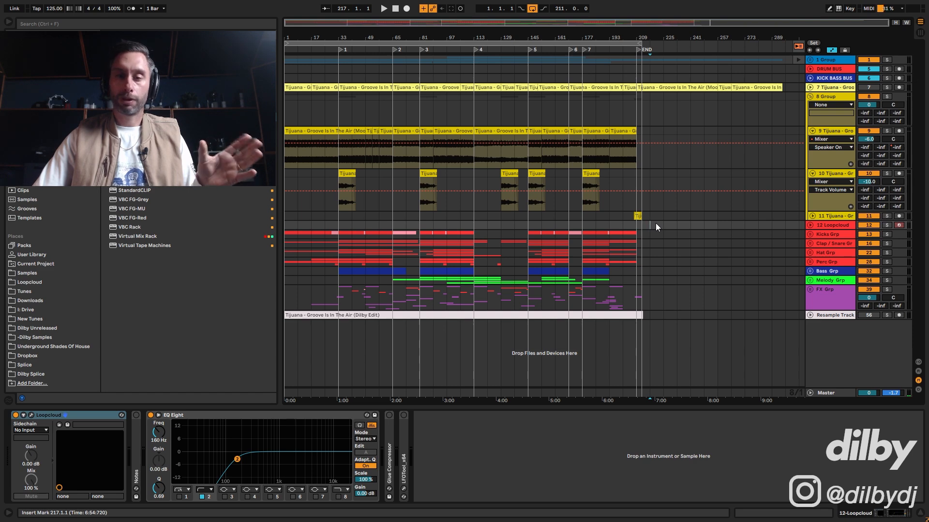
drag(656, 226, 276, 226)
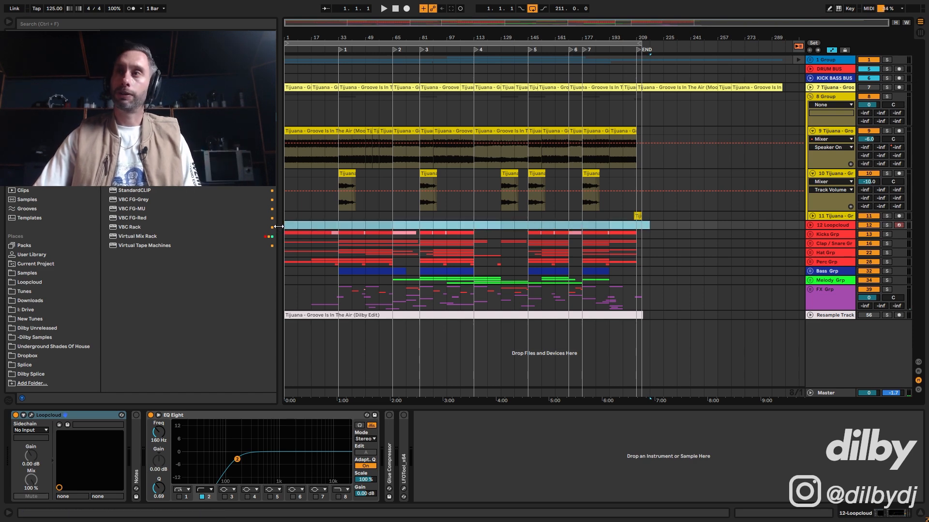
click(825, 226)
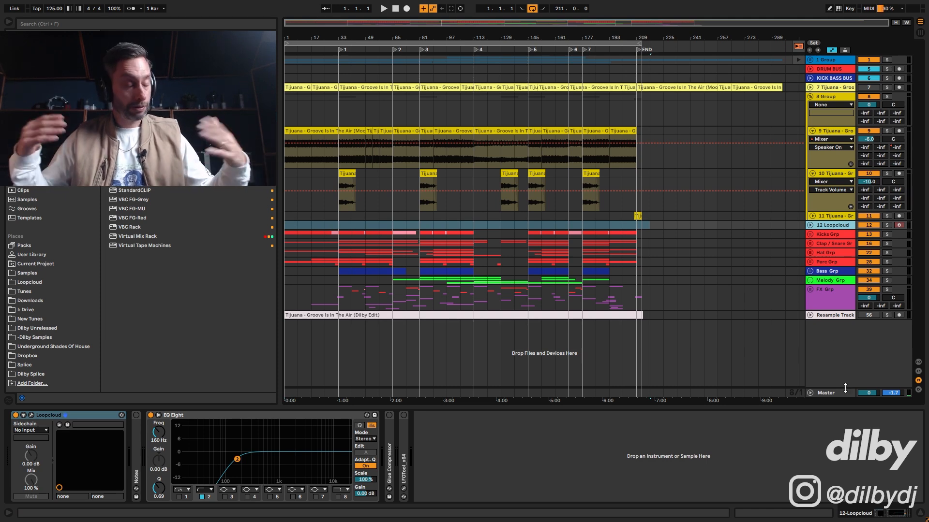
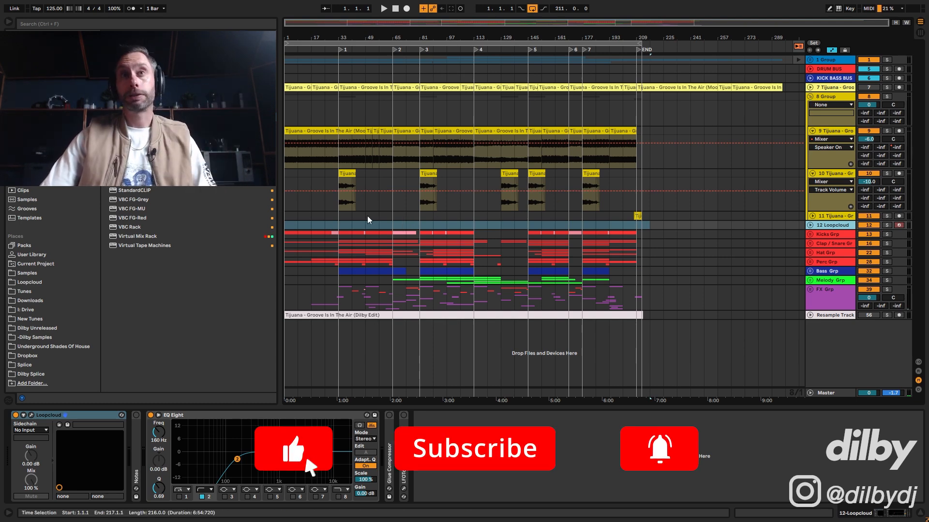
drag(339, 225, 487, 227)
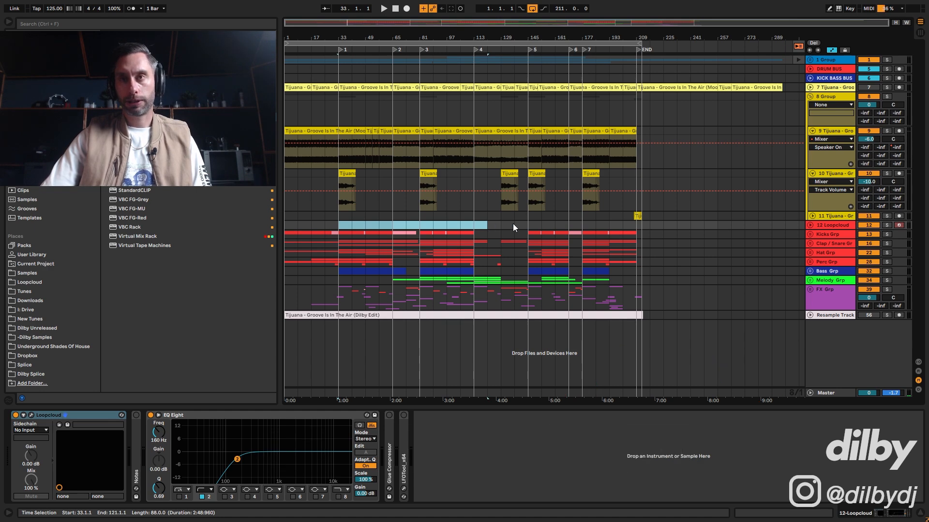
drag(642, 224, 191, 228)
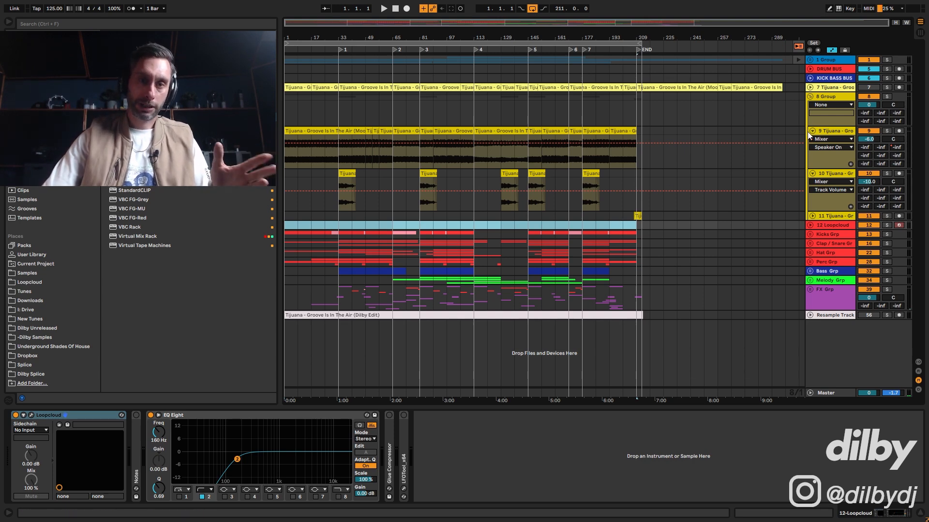
- Unfold the Melody Grp and inspect the device chains of the Acid Arp and Ring Mod Pad tracks
click(810, 280)
click(505, 340)
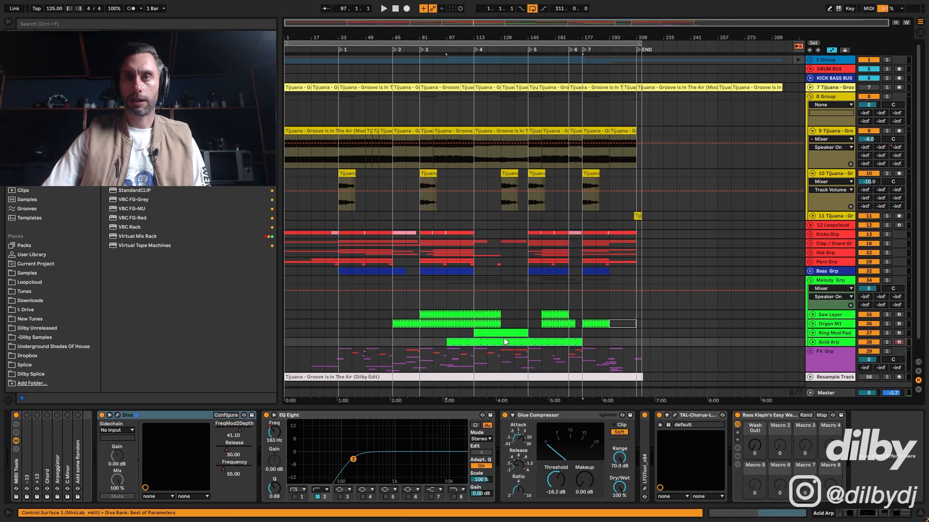
click(503, 333)
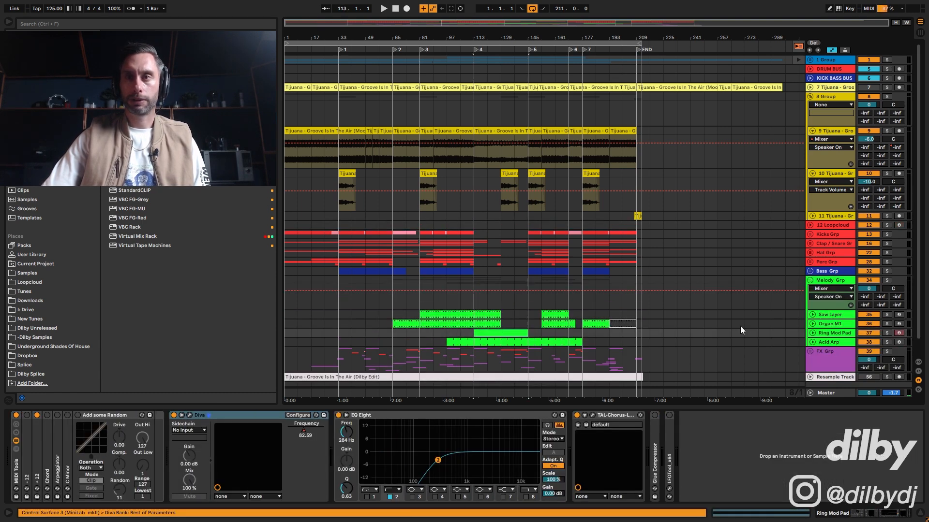
click(810, 343)
scroll(412, 298, down, 1)
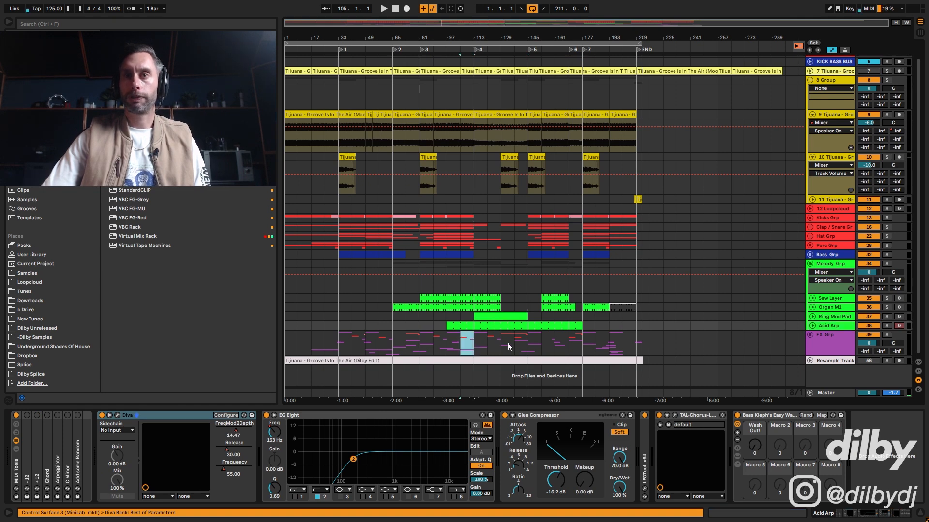
- Highlight the FX Grp from bar 105 to bar 225, and fold the Melody Grp again
drag(463, 336, 658, 346)
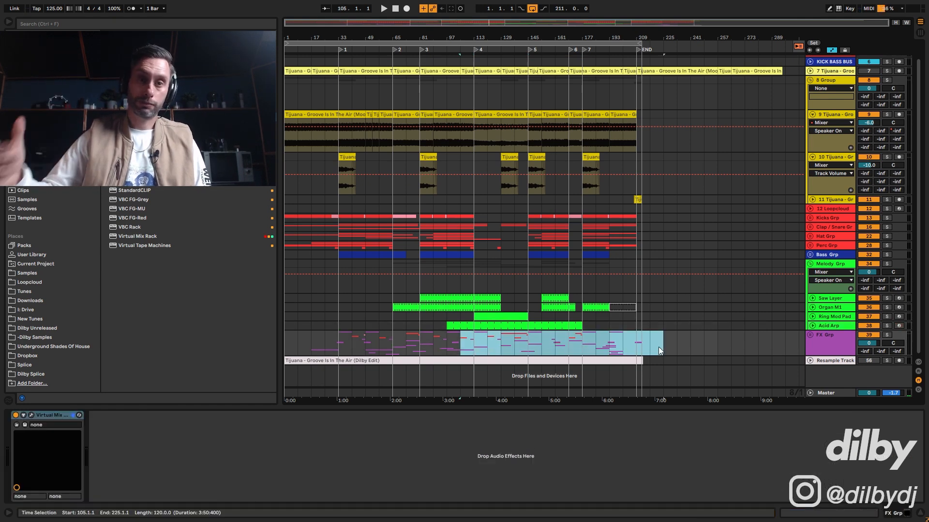
click(810, 264)
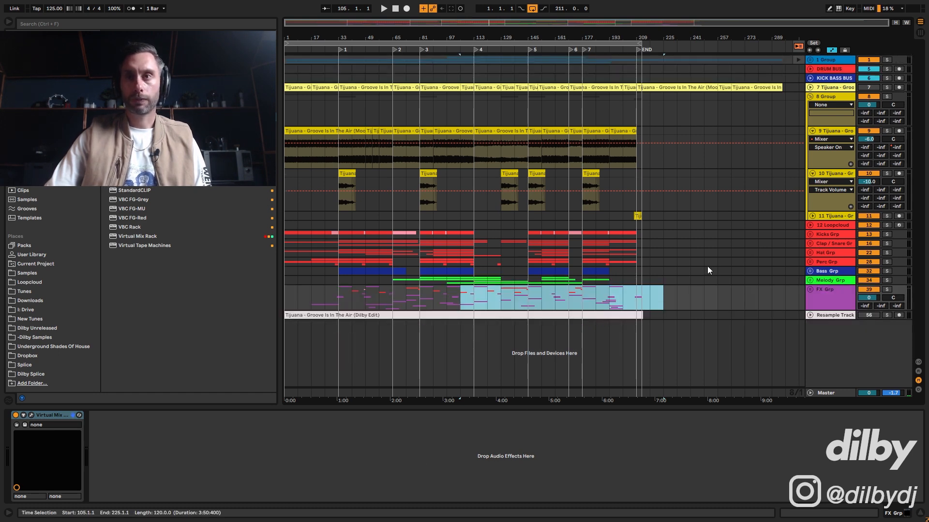
click(831, 295)
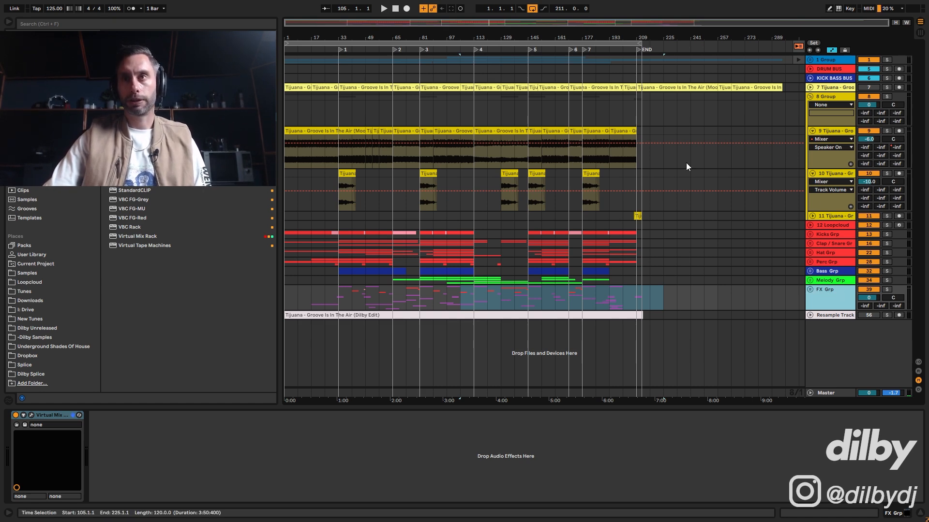
- Play the mix from bar 49 with the 9 Tijuana track switched off, jumping ahead to a later passage
click(365, 175)
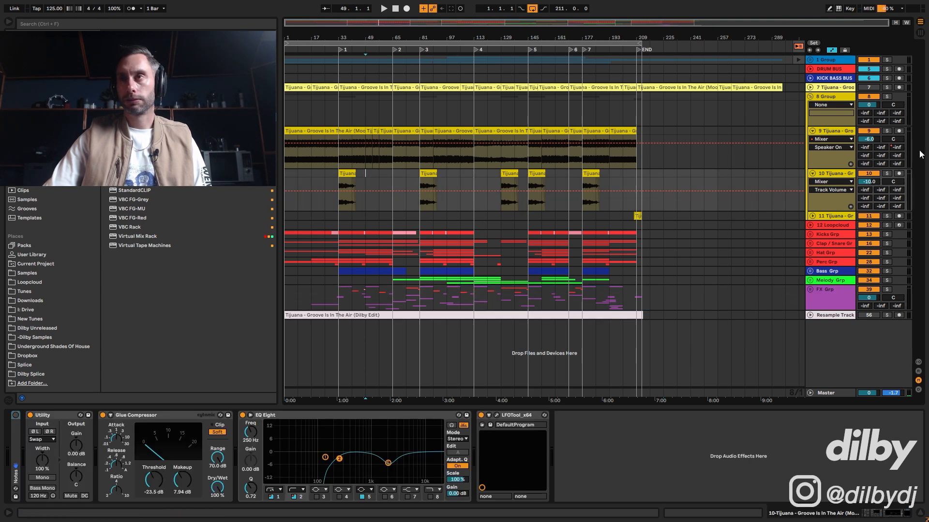
click(863, 131)
key(space)
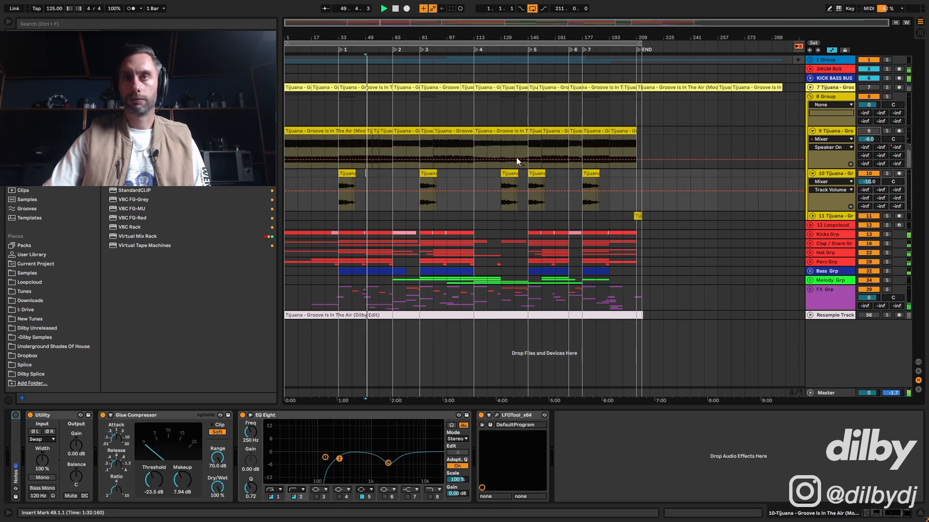
click(469, 55)
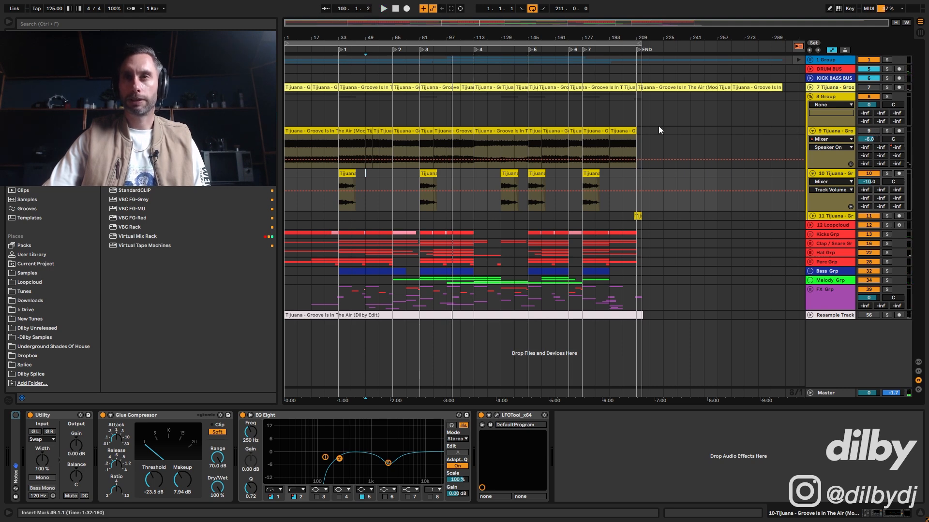
- Compare the 9 Tijuana track soloed, switched off and back on in the full mix, checking the Master's Spectrum
click(887, 131)
key(space)
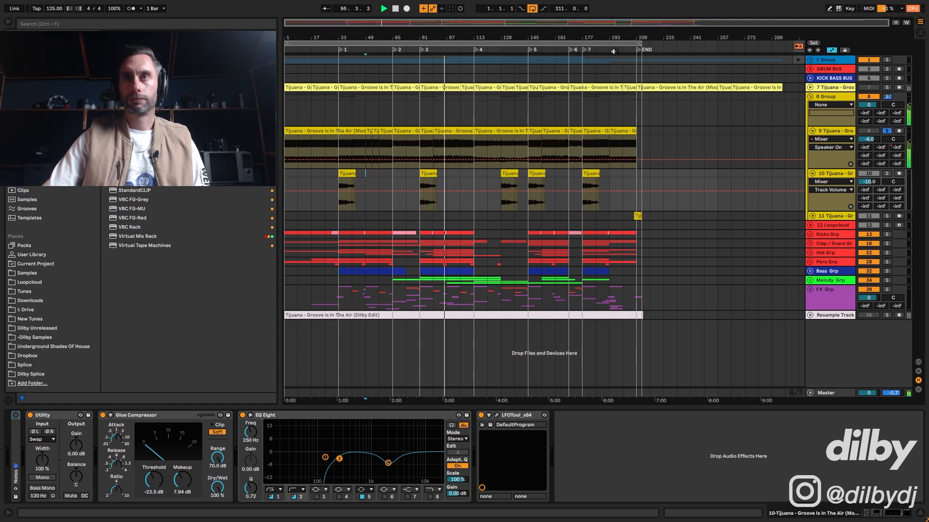
click(889, 128)
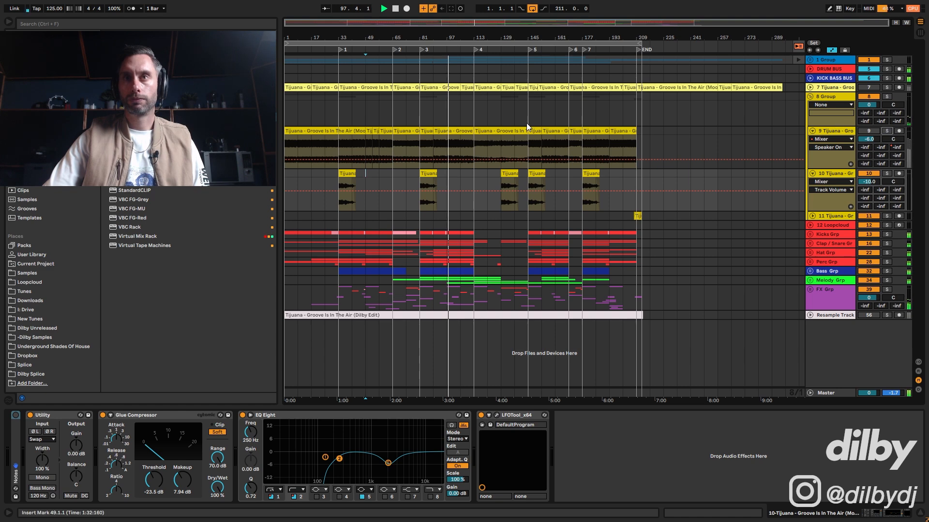
click(867, 131)
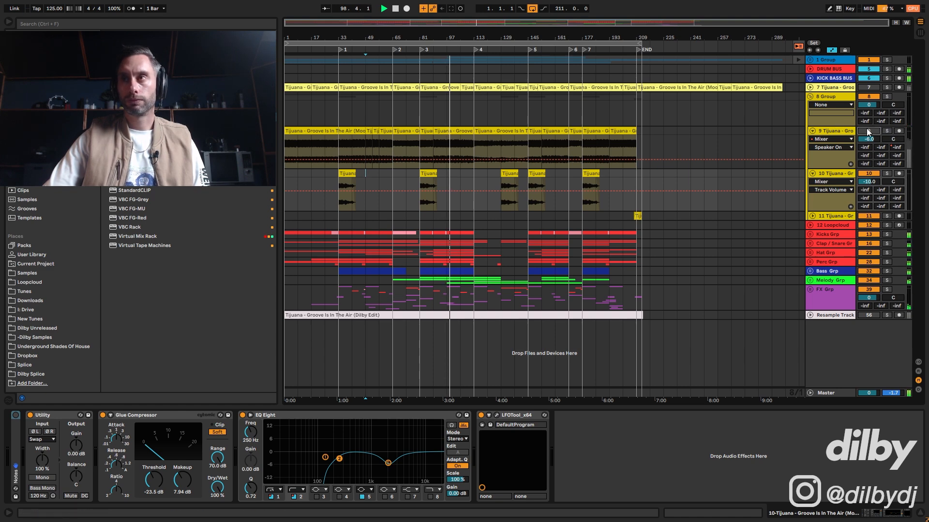
click(867, 131)
drag(434, 22, 468, 21)
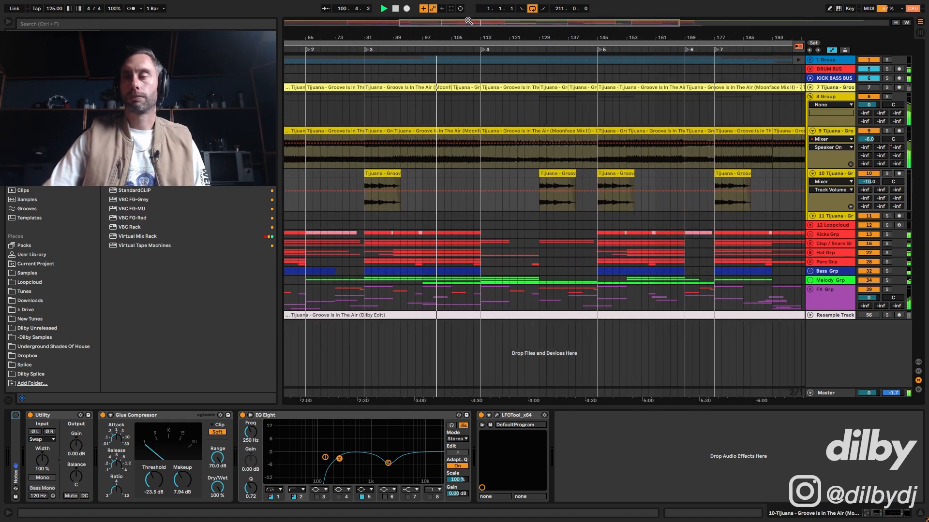
click(828, 392)
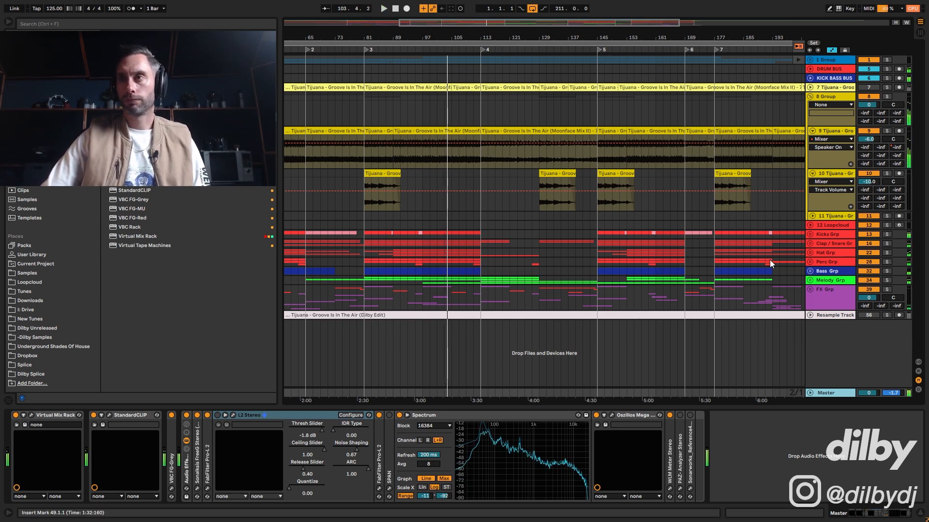
- Unfold the Hat Grp and set the 707 Rides track's volume to -30.0 dB
click(811, 253)
scroll(862, 329, down, 1)
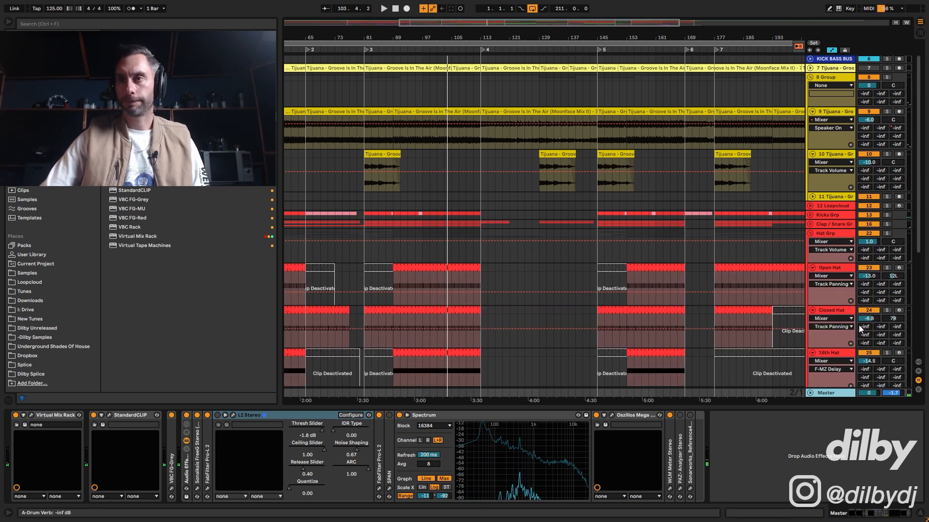
scroll(520, 311, down, 4)
scroll(457, 270, down, 4)
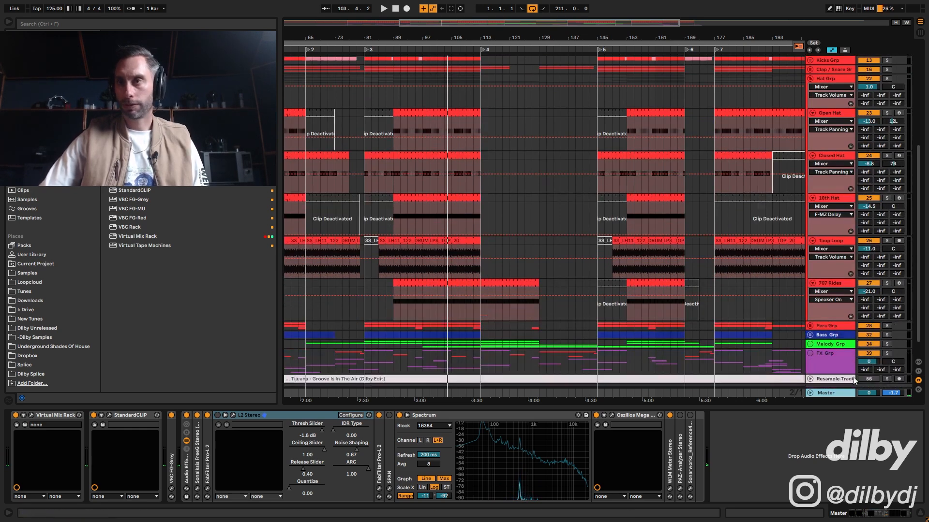
click(866, 292)
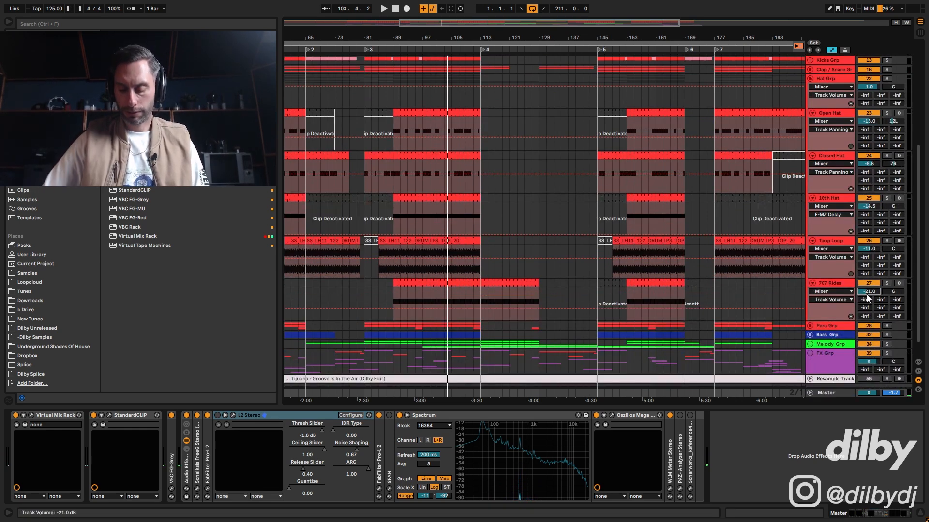
text(-3)
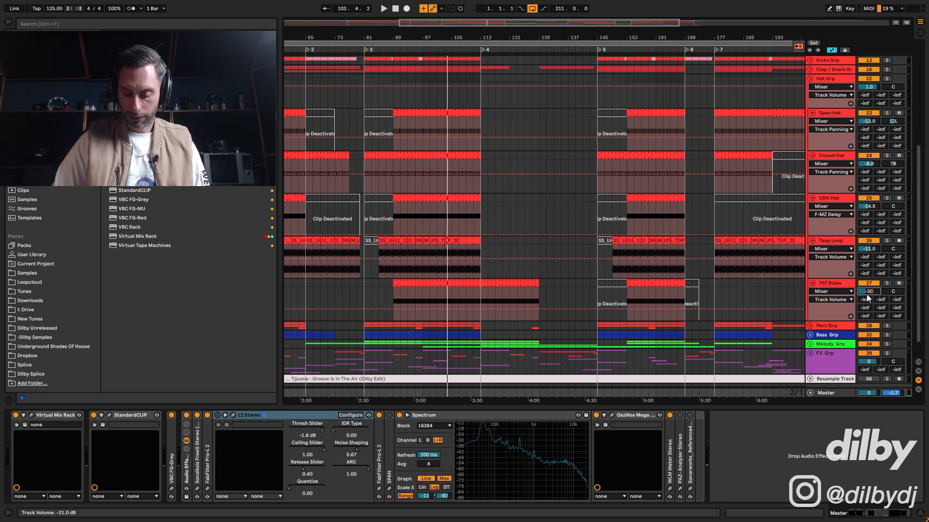
text(0)
key(Return)
- Play the mix from the start of the 707 Rides clip at bar 89 to audition the ride level
key(space)
key(space)
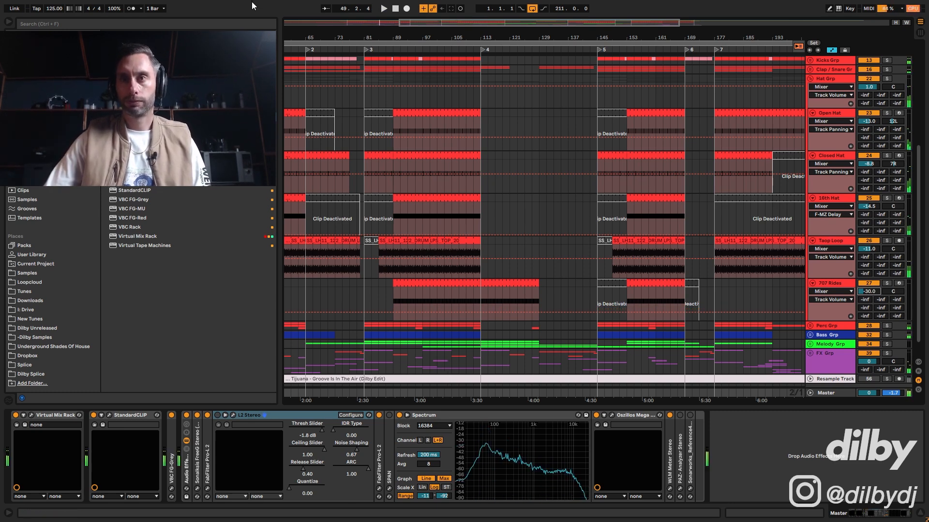
click(446, 284)
key(space)
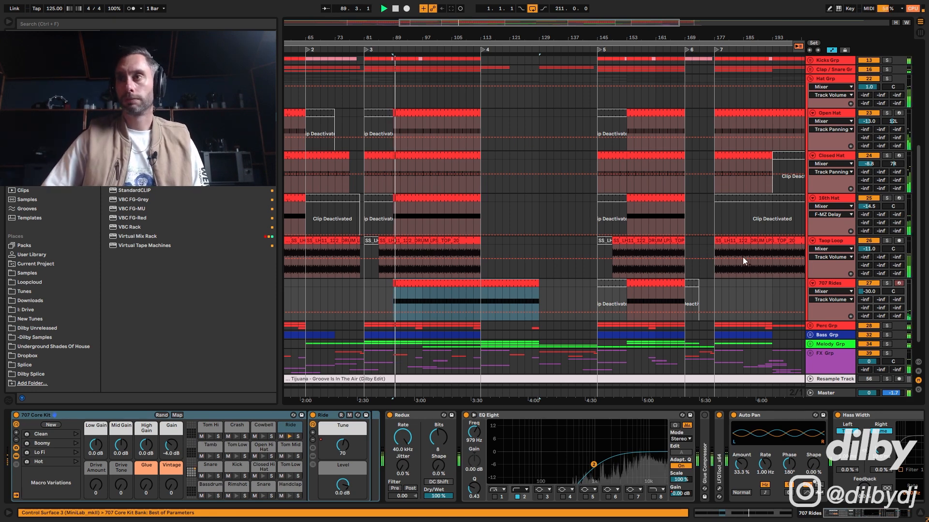
- Try the 707 Rides track louder, raising its volume to -24.0 dB during playback and setting it to -10.0 dB
scroll(868, 292, up, 5)
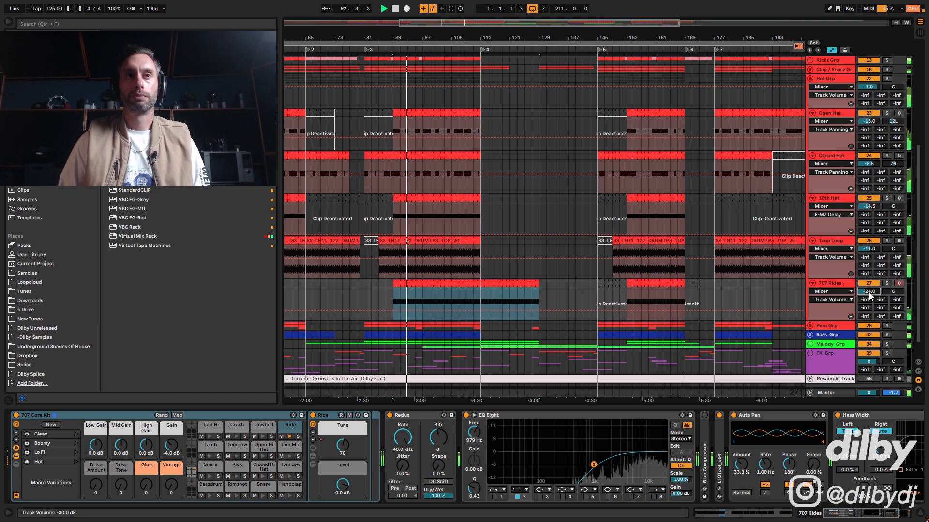
scroll(869, 293, up, 1)
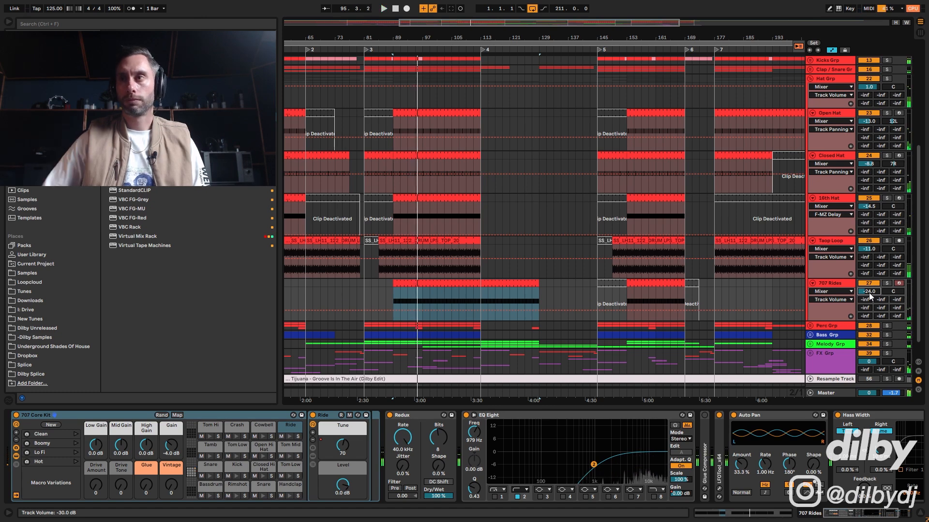
text(-10)
key(Return)
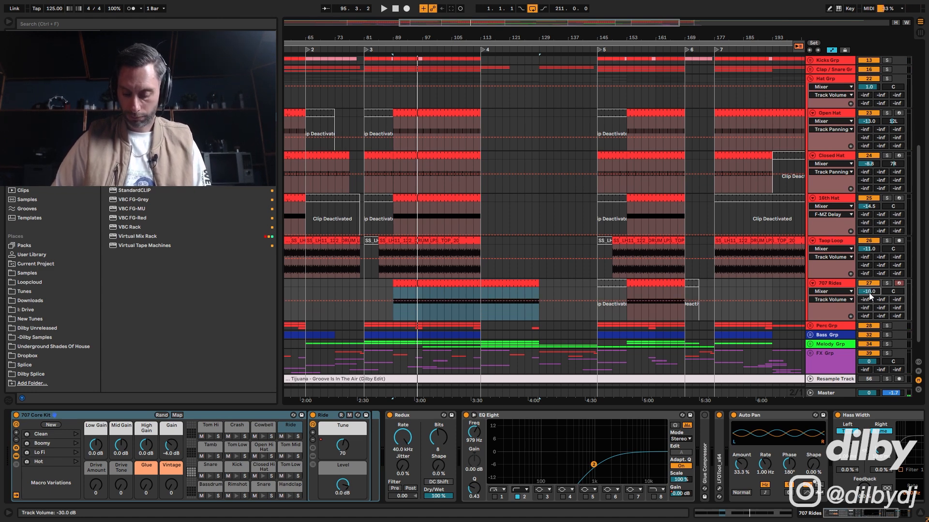
- Play the mix from bar 89 while lowering the 707 Rides volume in 1 dB steps, fine-tuning it to -23.0 dB
key(space)
key(Down)
key(Down)
key(Down)
key(Down)
key(Down)
key(Down)
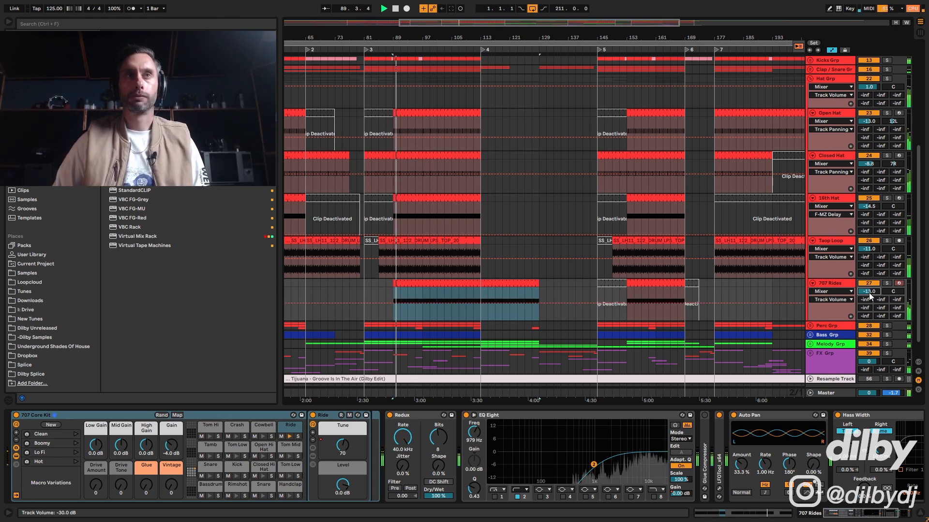
key(Down)
key(Down)
key(Down)
key(Down)
key(Down)
key(Down)
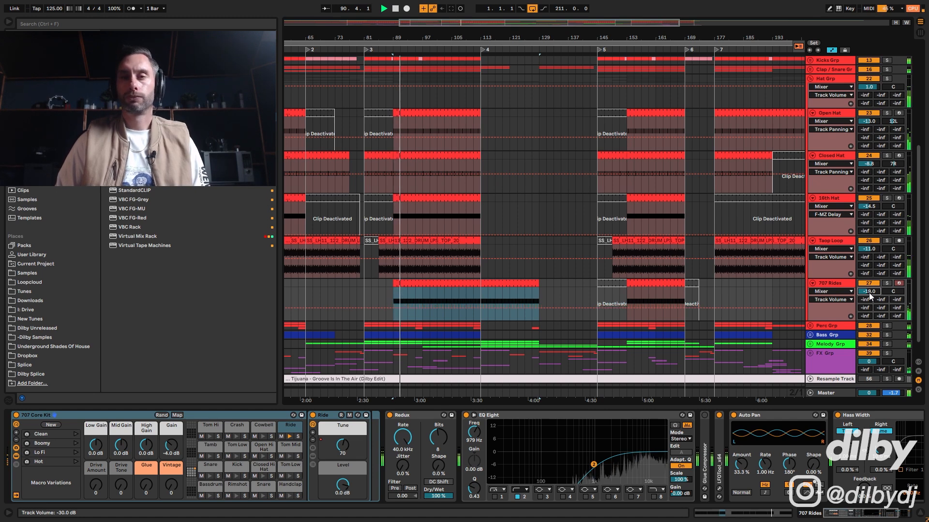
key(Up)
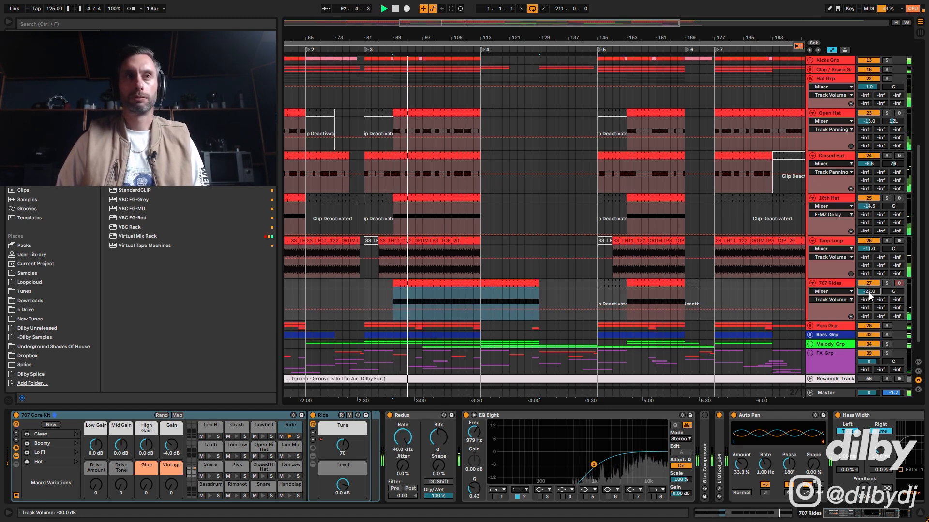
key(Down)
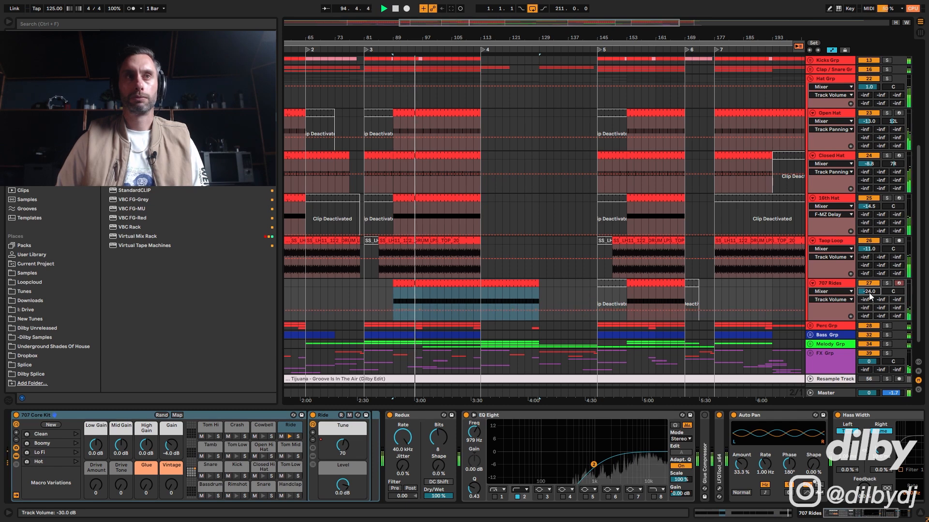
key(Up)
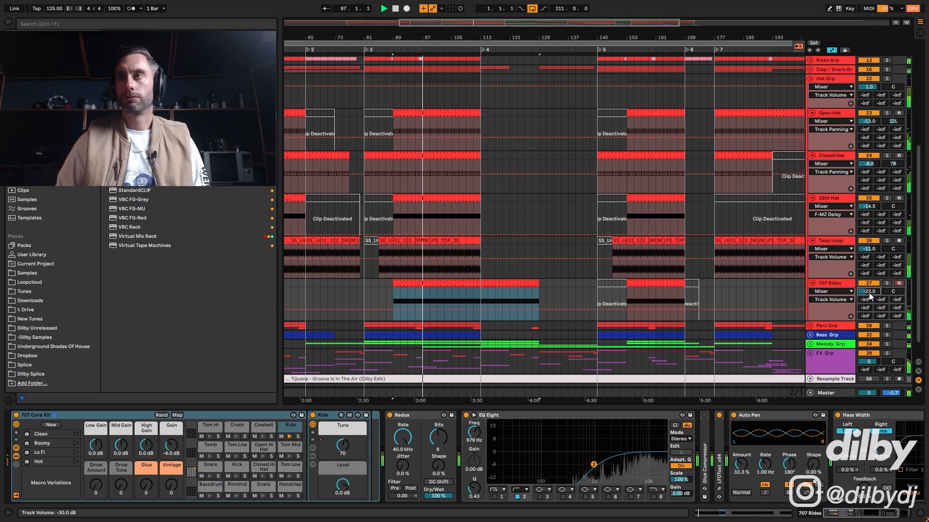
key(Down)
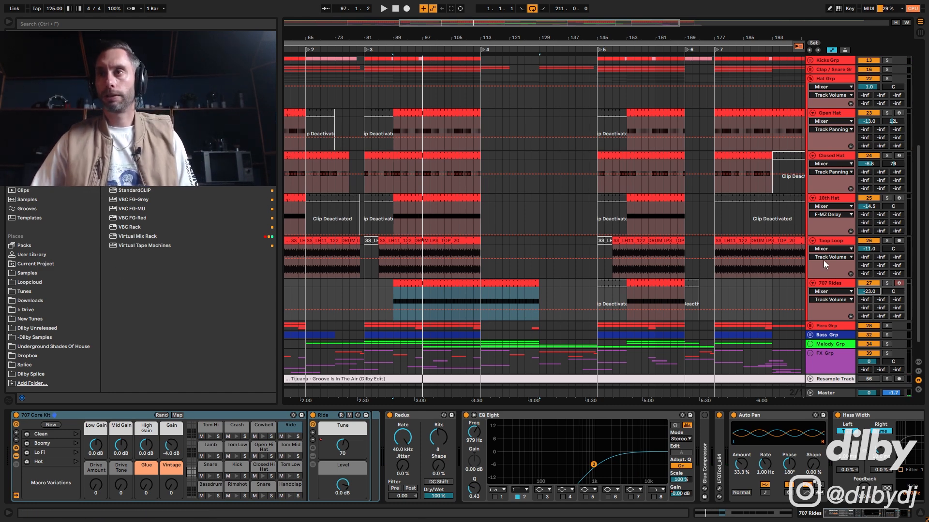
- Fold the Hat Grp's tracks, highlight bars 89 to 113 on Hat Grp and 9 Tijuana, and select bars 81 to 115 on 11 Tijuana
alt+click(811, 281)
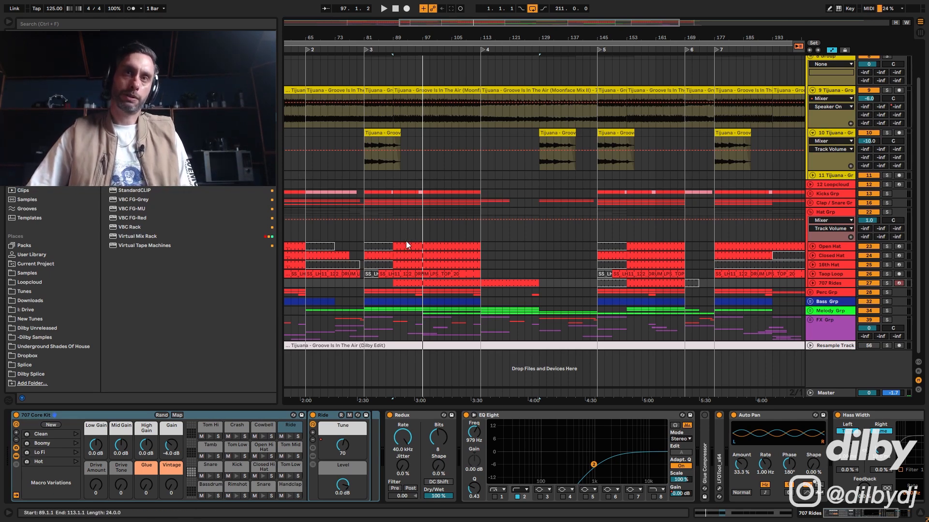
drag(394, 231, 482, 234)
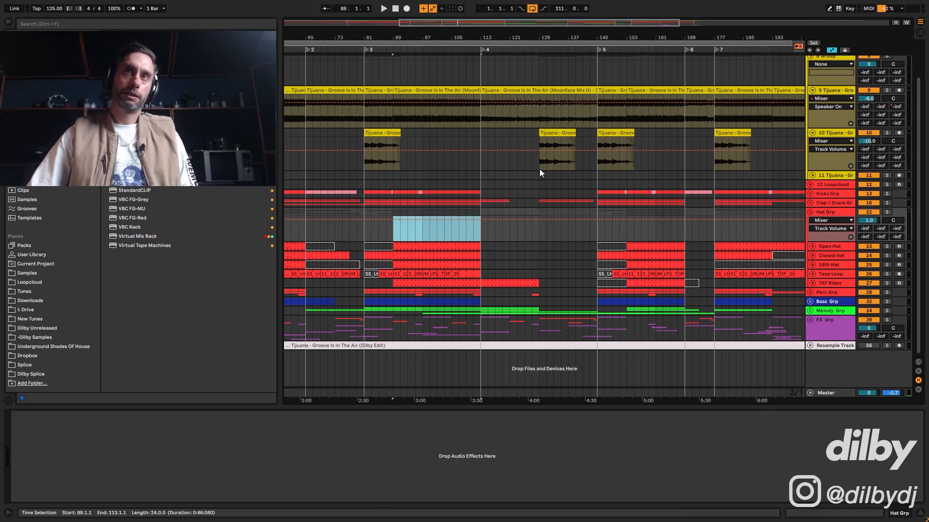
drag(395, 114, 478, 116)
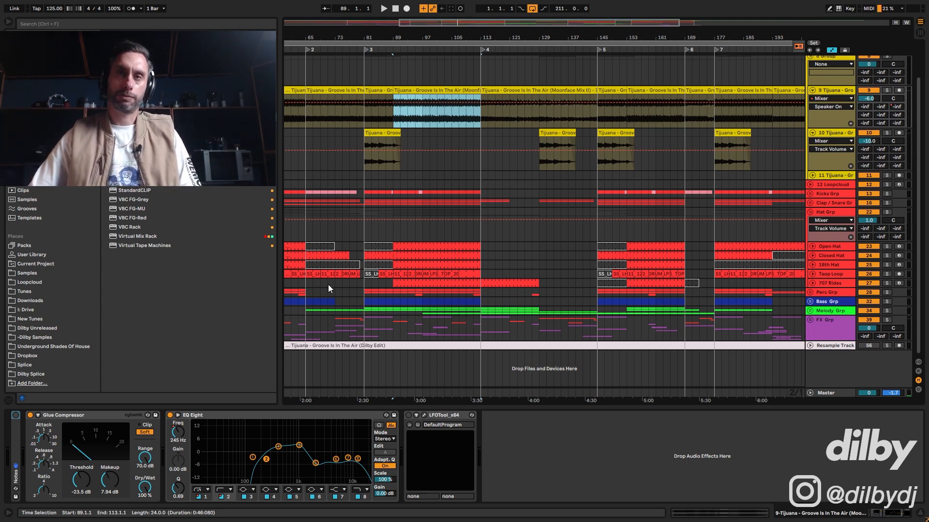
mouse_move(369, 176)
mouse_down()
mouse_move(484, 172)
mouse_move(362, 175)
mouse_up()
click(485, 172)
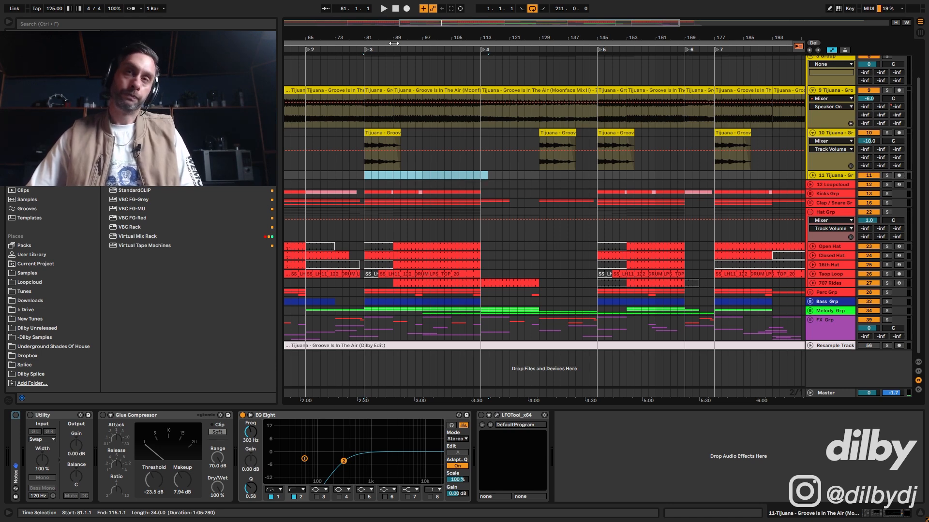
drag(440, 22, 440, 15)
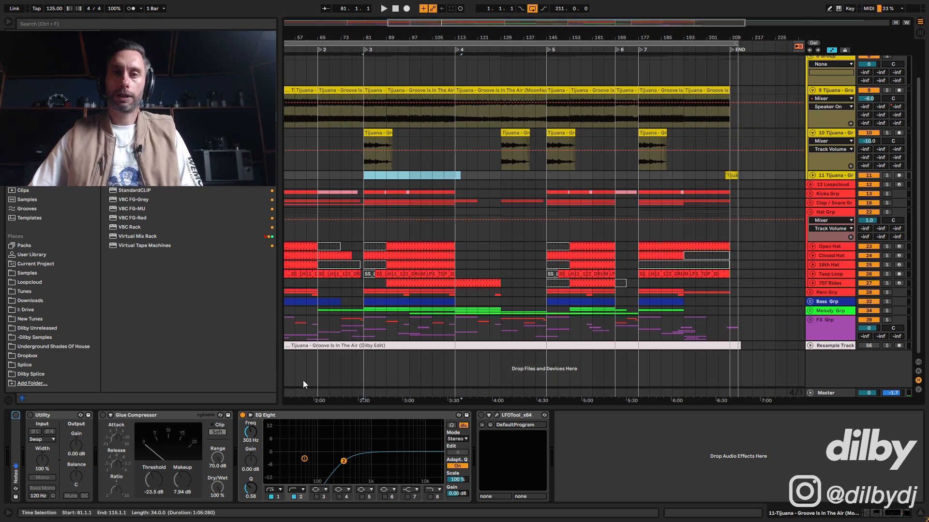